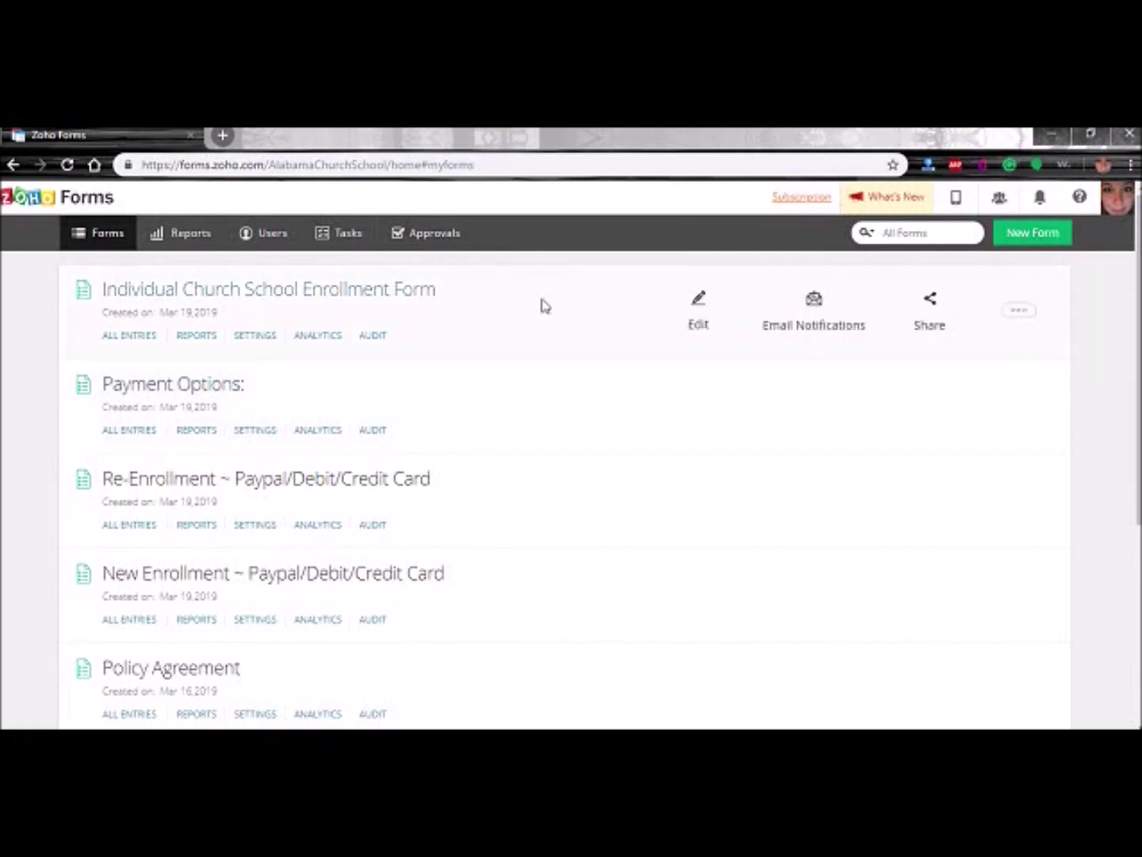
- Create a blank form 'Demo Form For video' with the description 'This form must be filled out or your enrollment will not…'
scroll(400, 474, down, 4)
scroll(476, 515, up, 4)
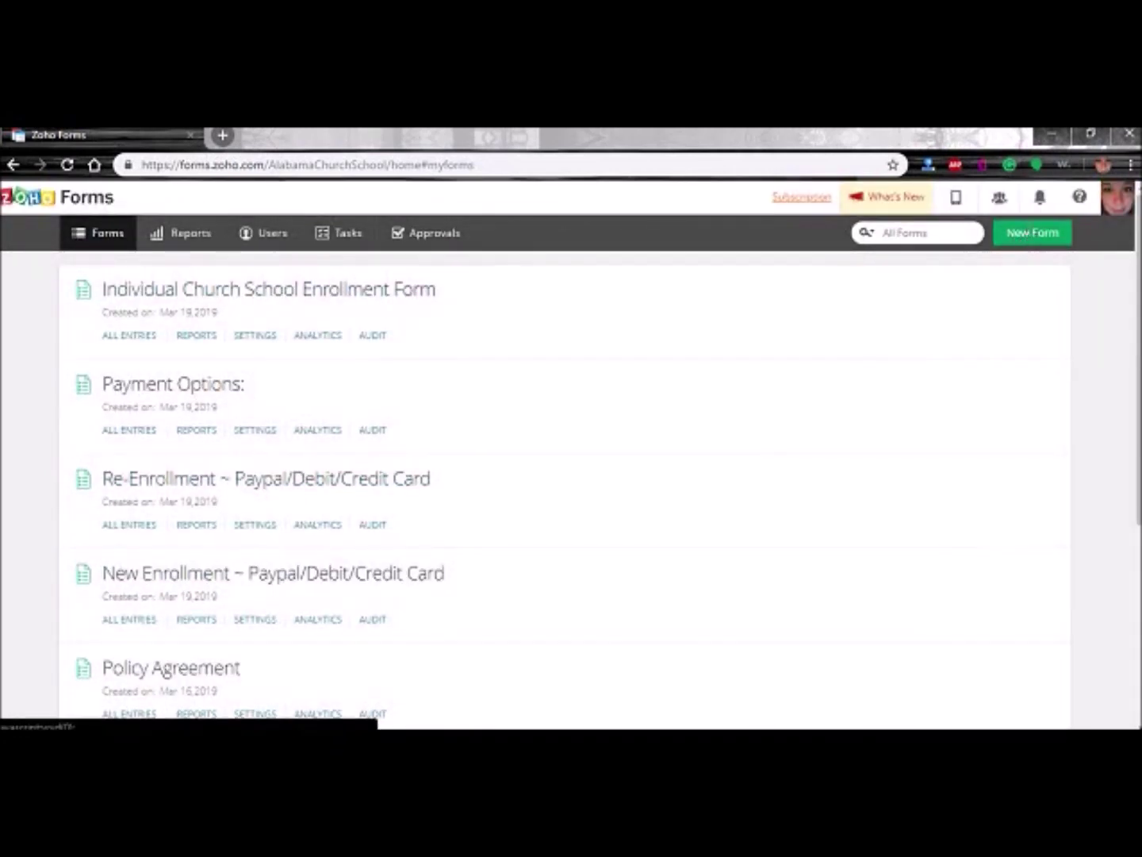
click(1033, 233)
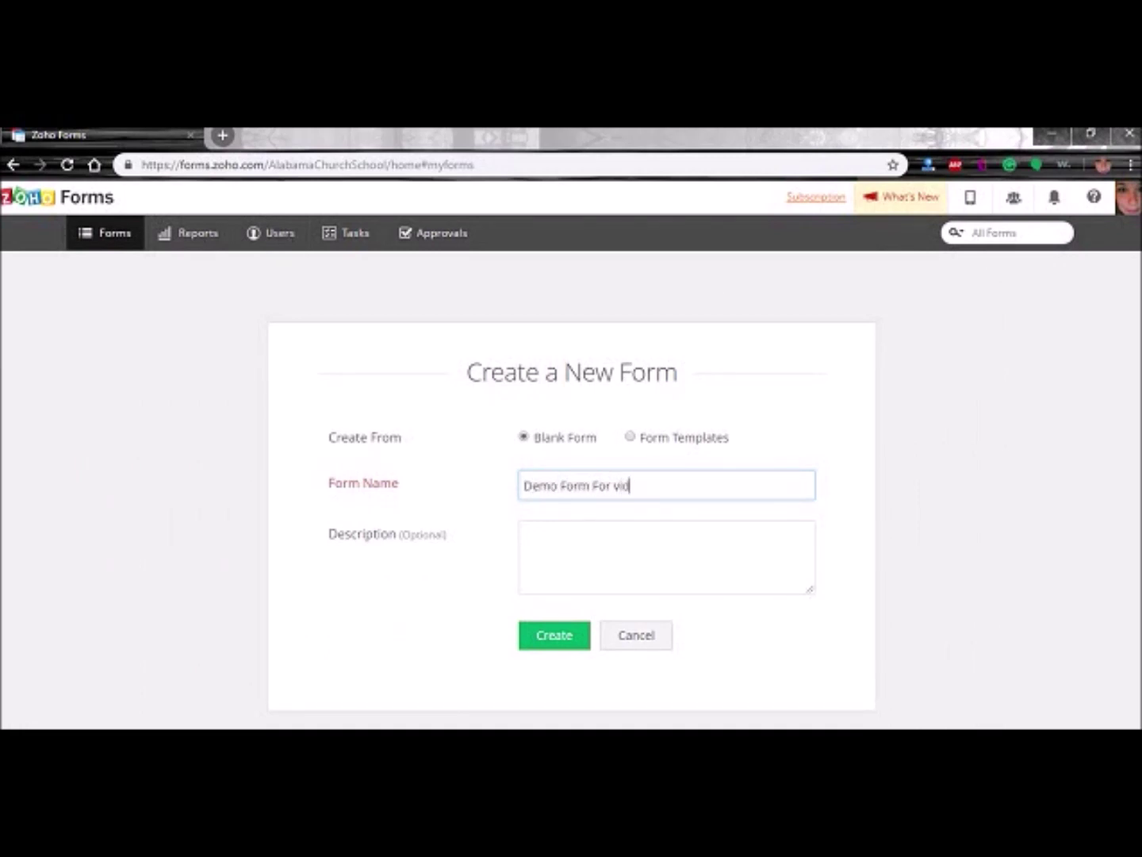
key(Tab)
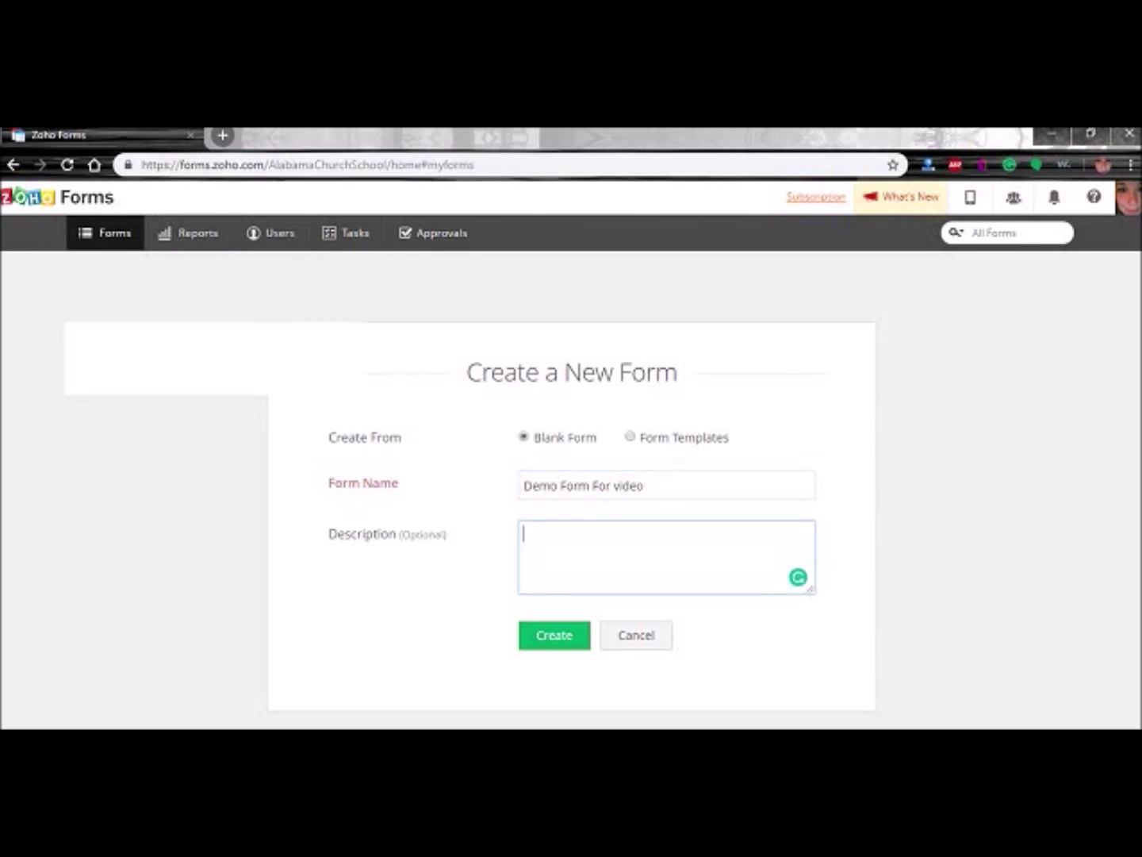
text(This form must b)
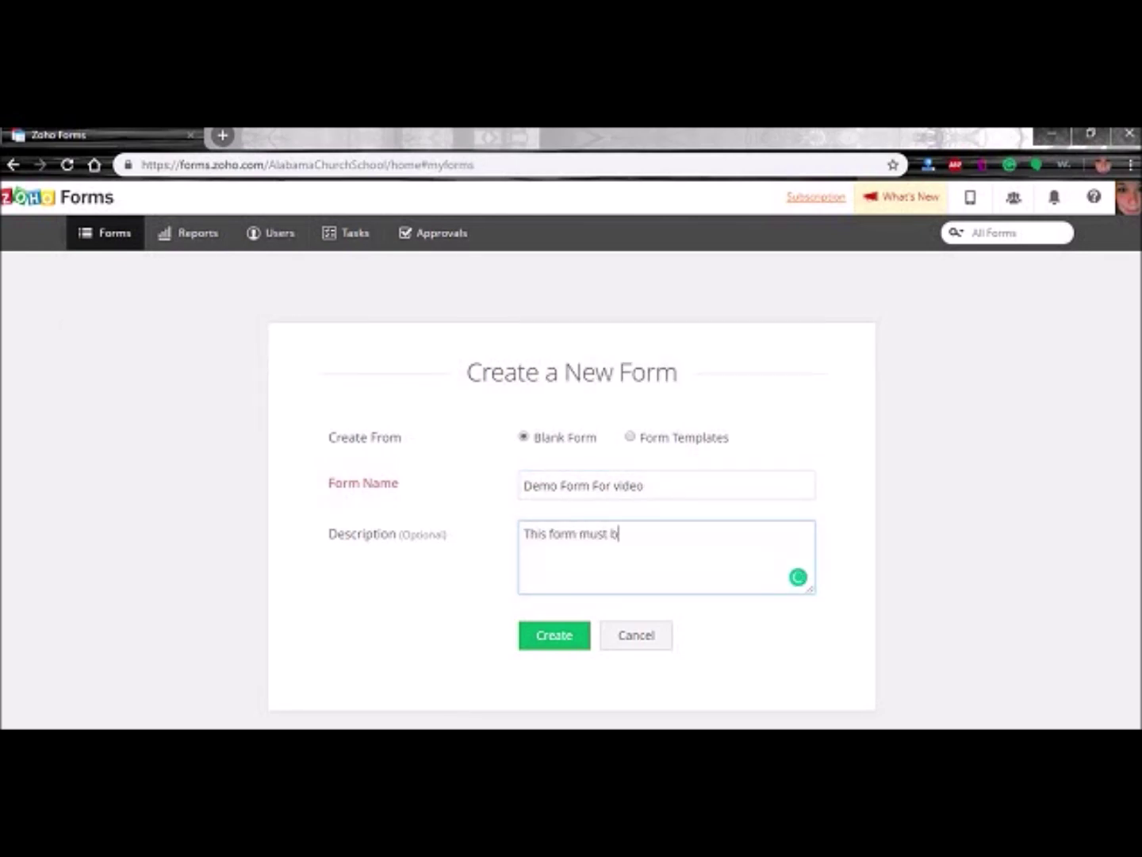
text(e filled out or your)
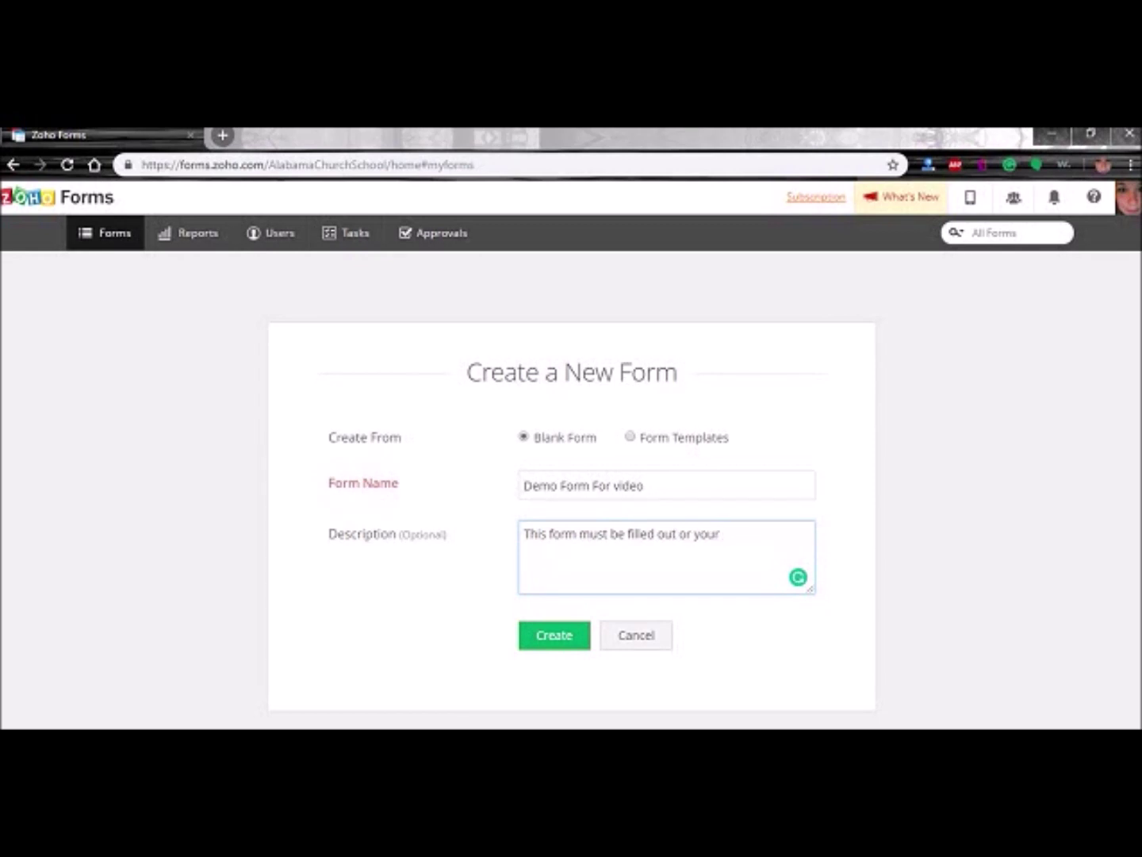
text( enrollment will not be processed.)
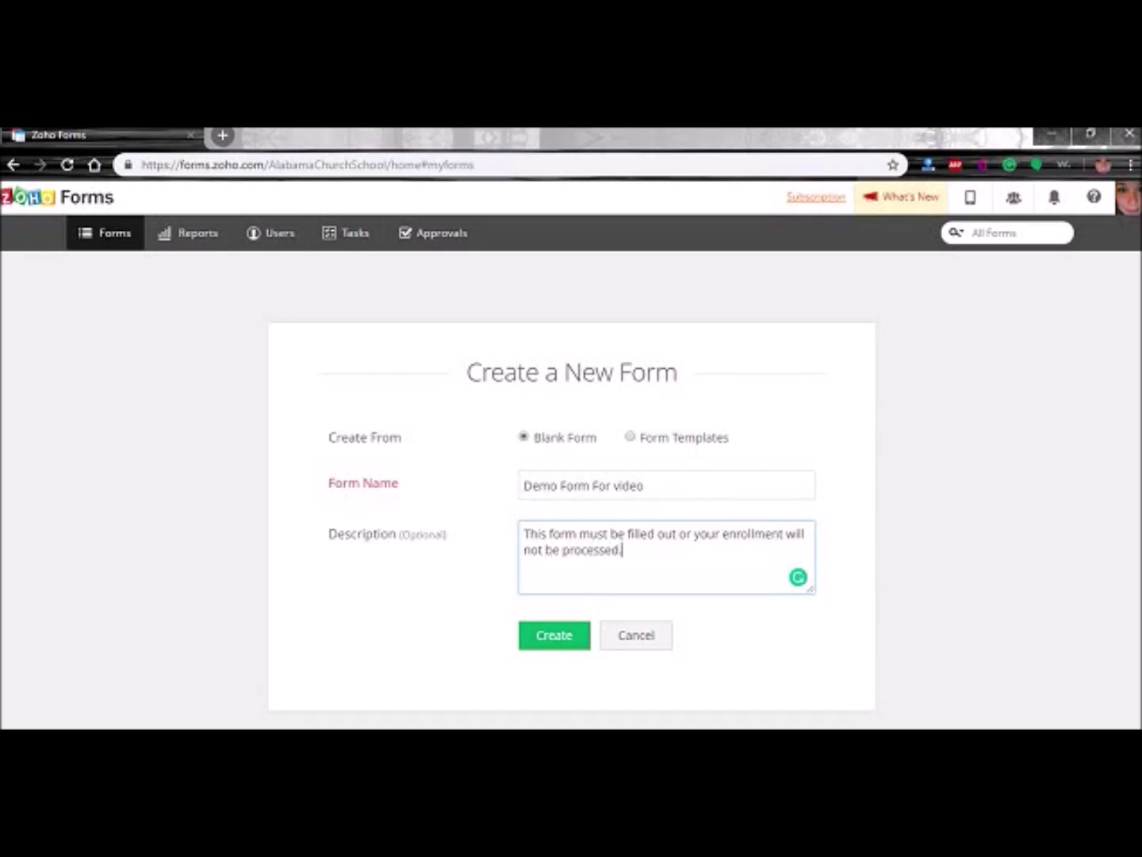
click(554, 637)
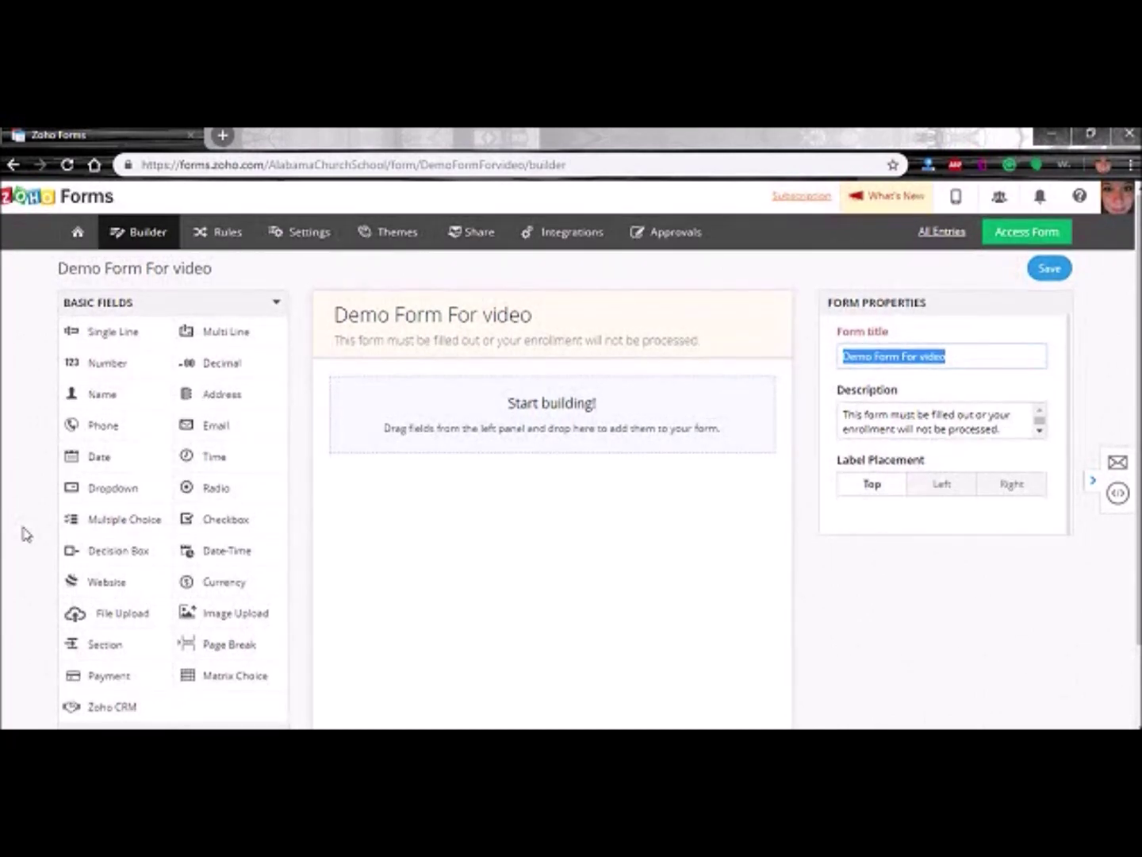
- Browse the Advanced and Basic field lists and add an Address field to the form
scroll(24, 533, down, 2)
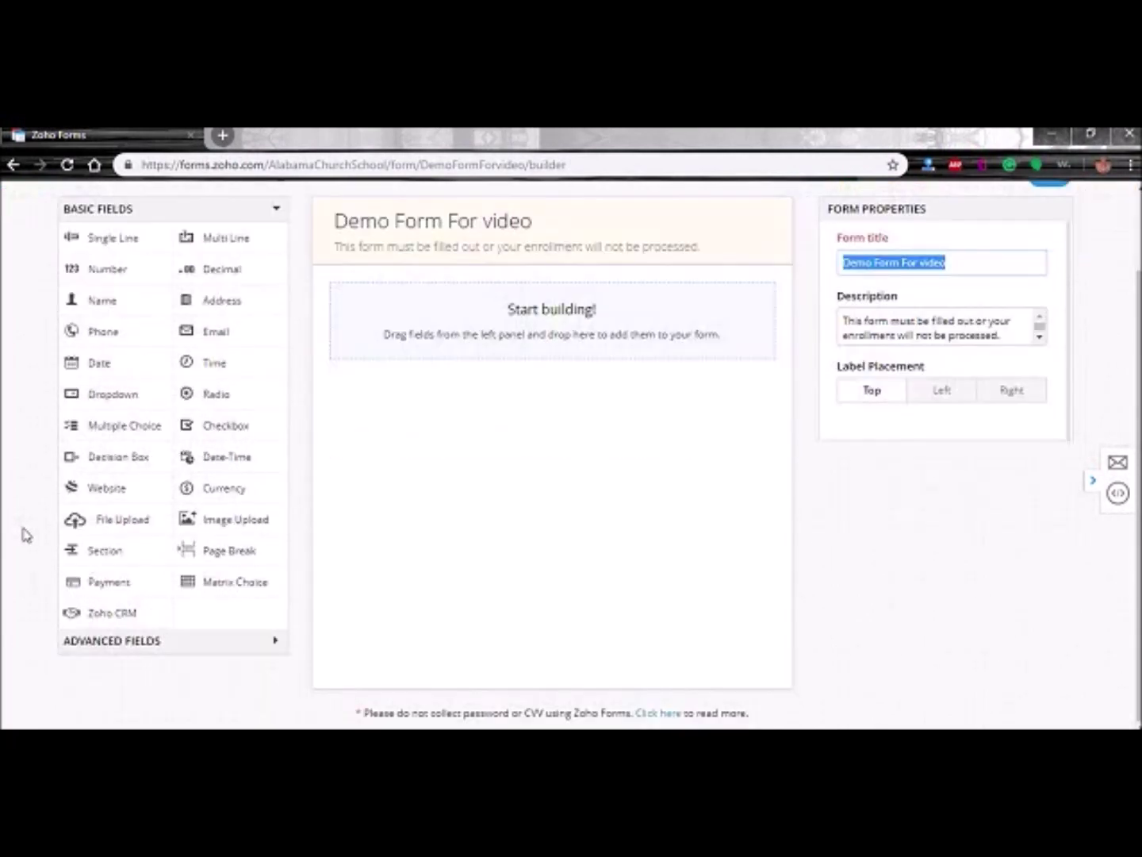
click(151, 644)
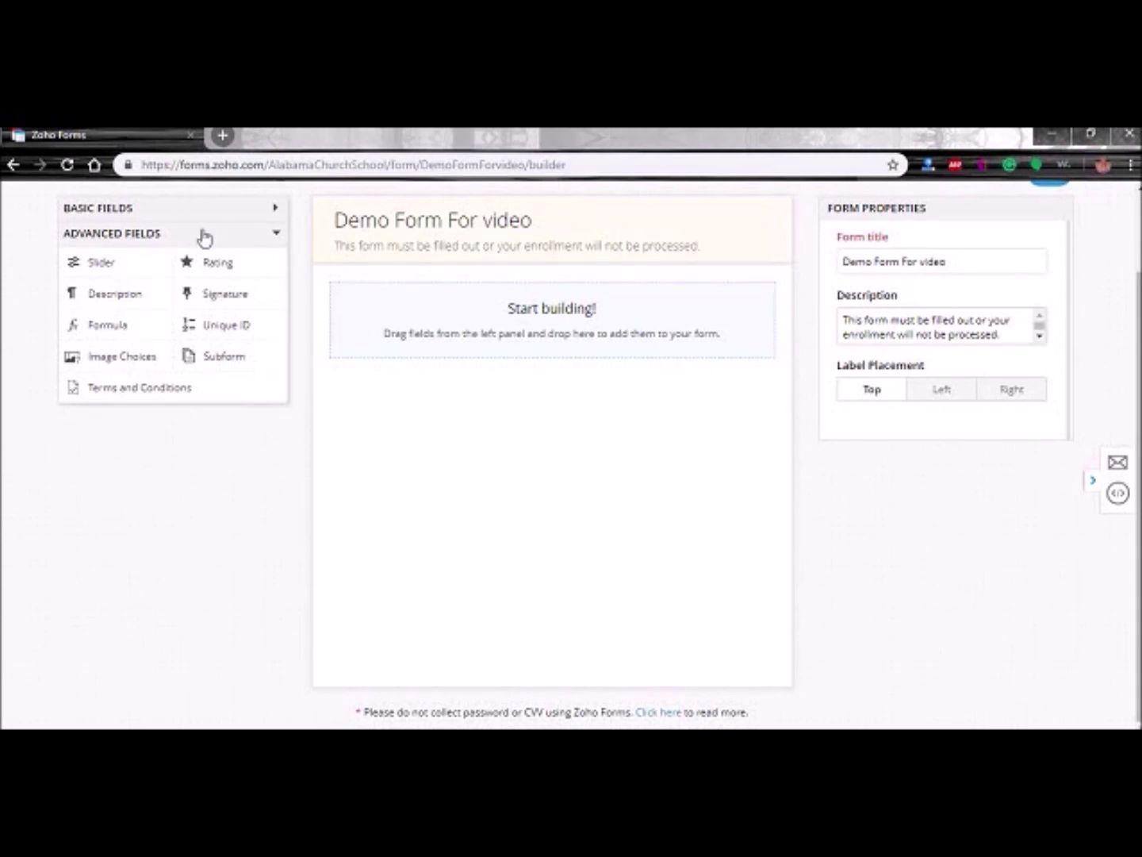
click(222, 213)
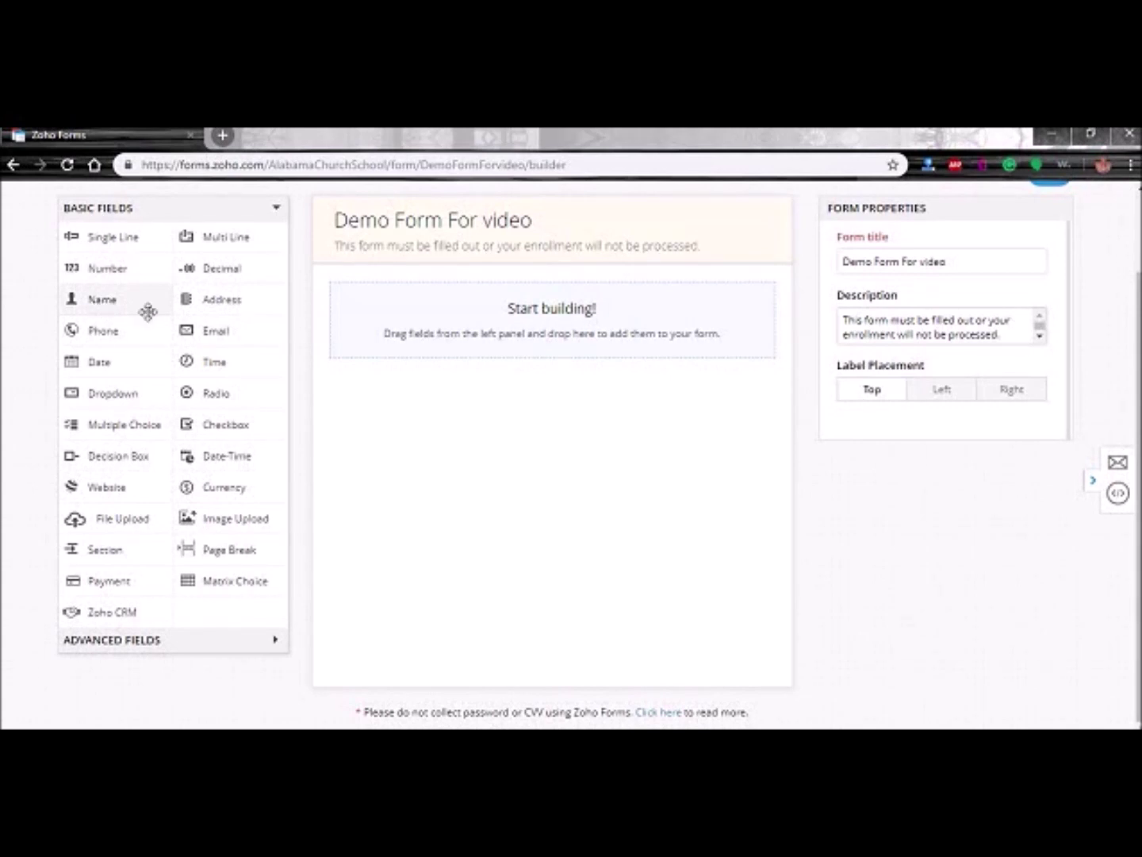
click(219, 301)
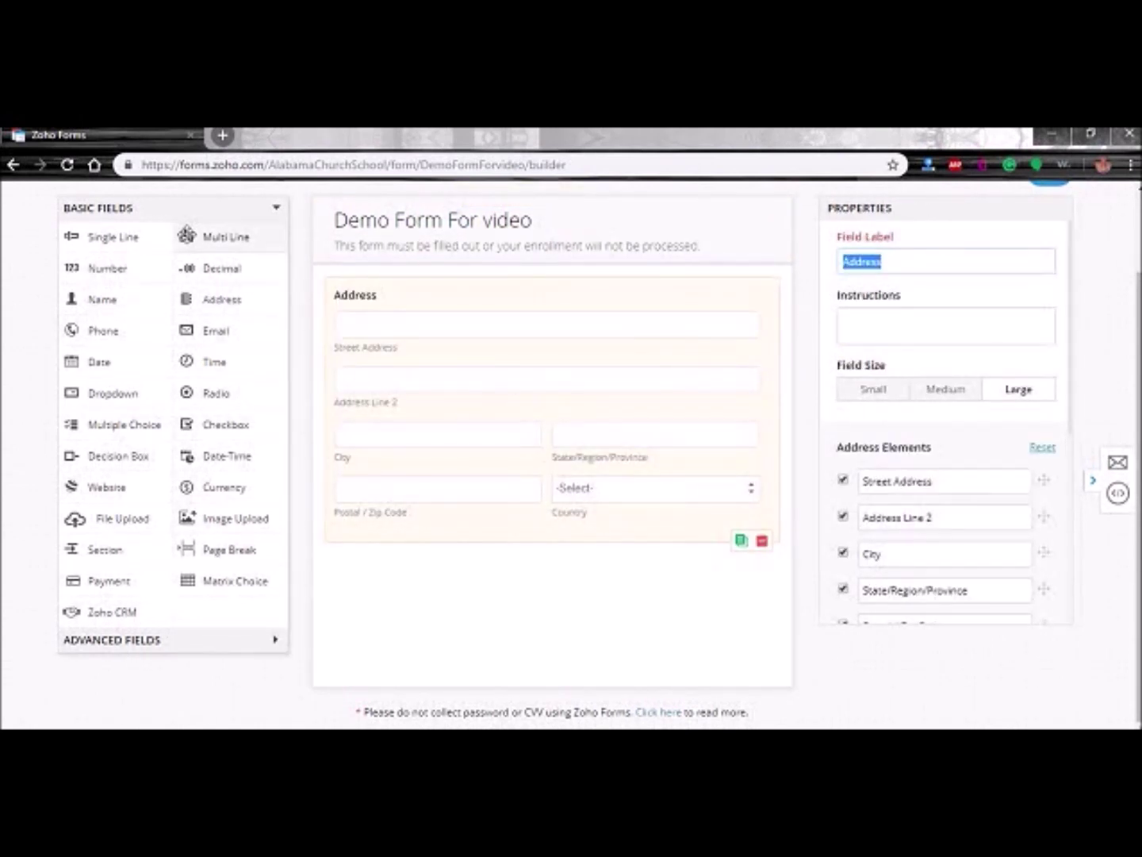
- Delete the extra Single Line fields that landed beside the Address field
click(111, 240)
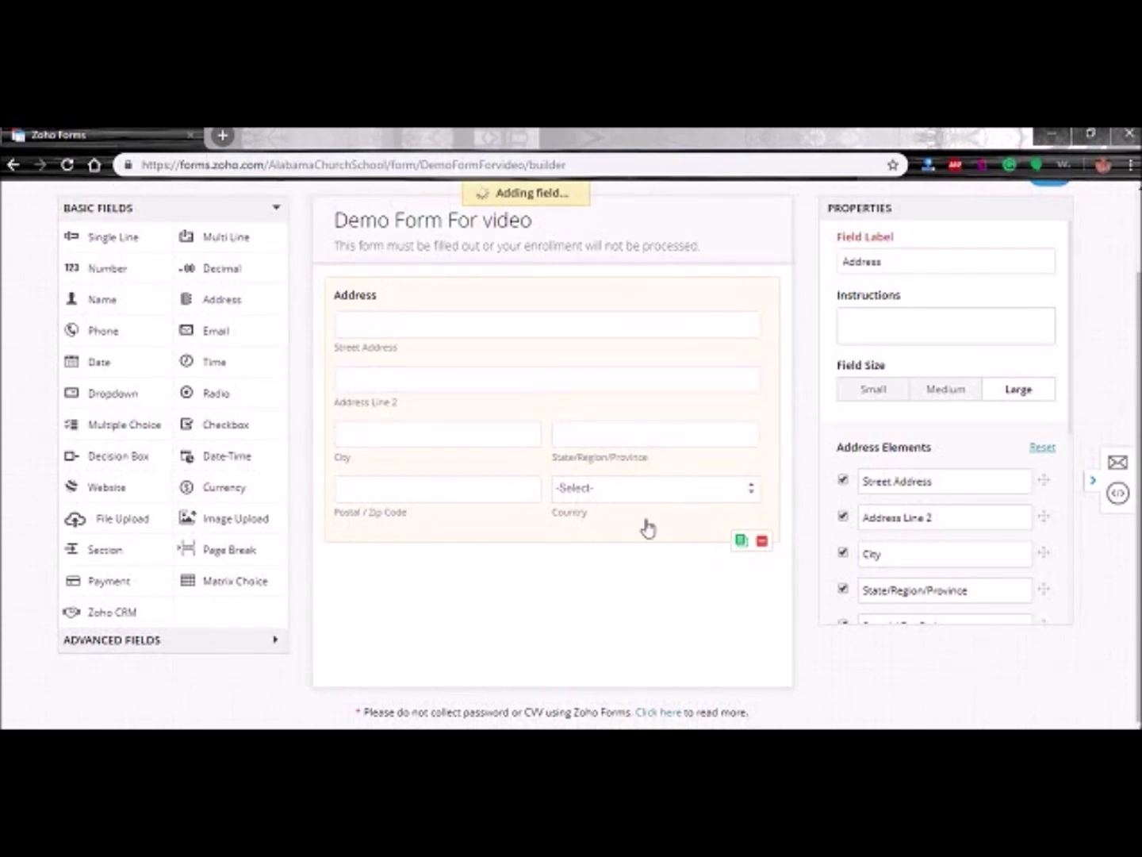
click(762, 627)
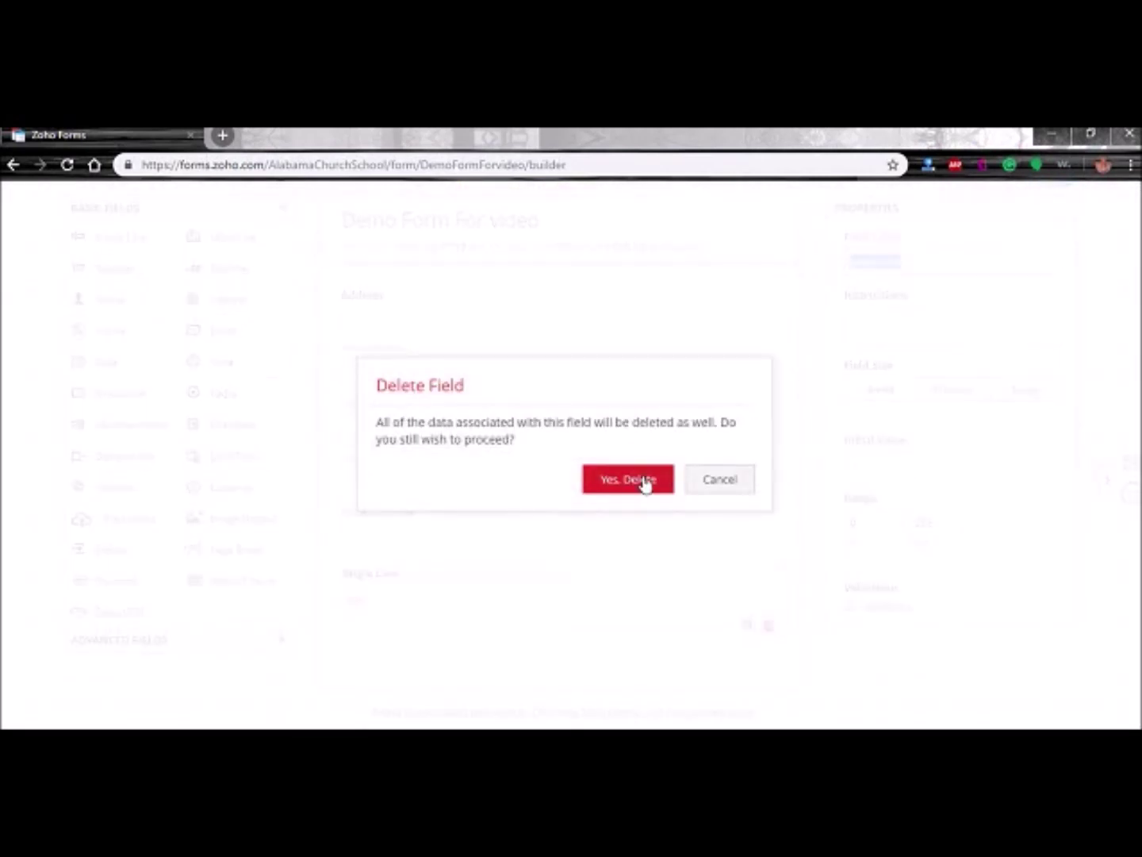
click(638, 479)
drag(117, 238, 429, 297)
drag(133, 231, 446, 361)
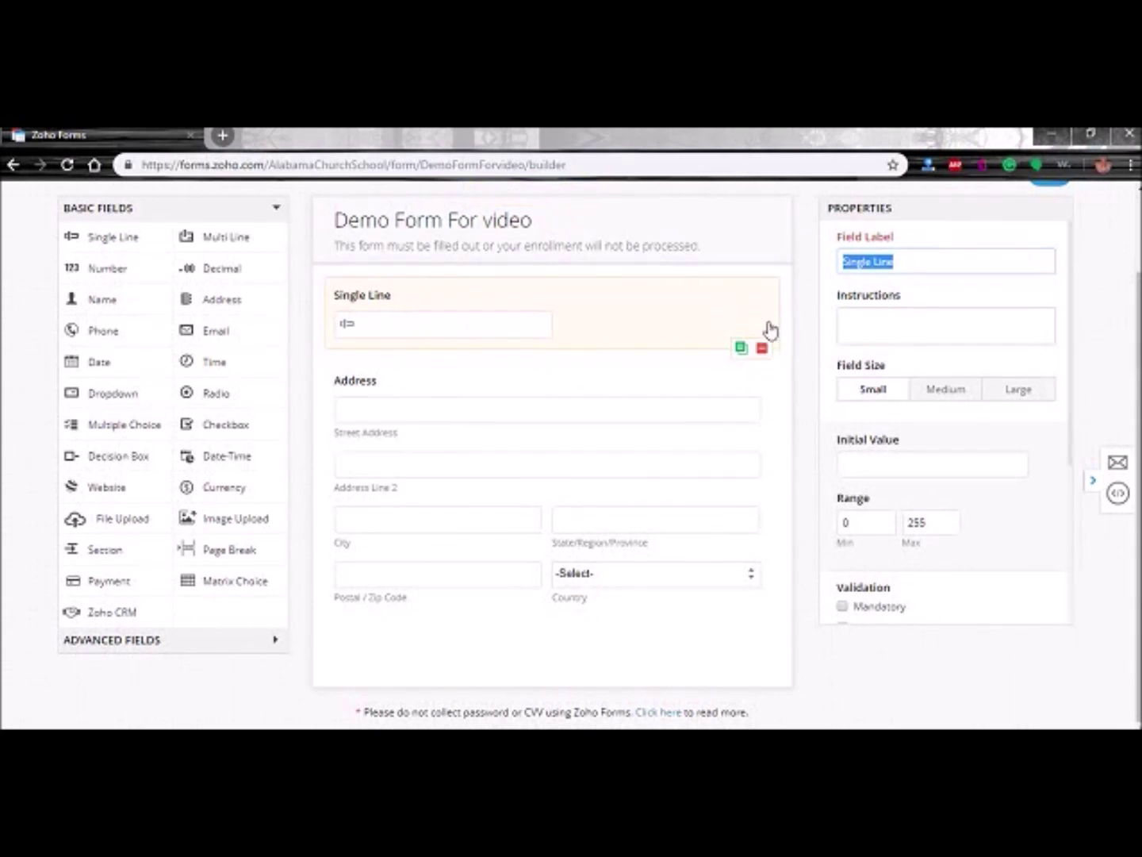
click(139, 246)
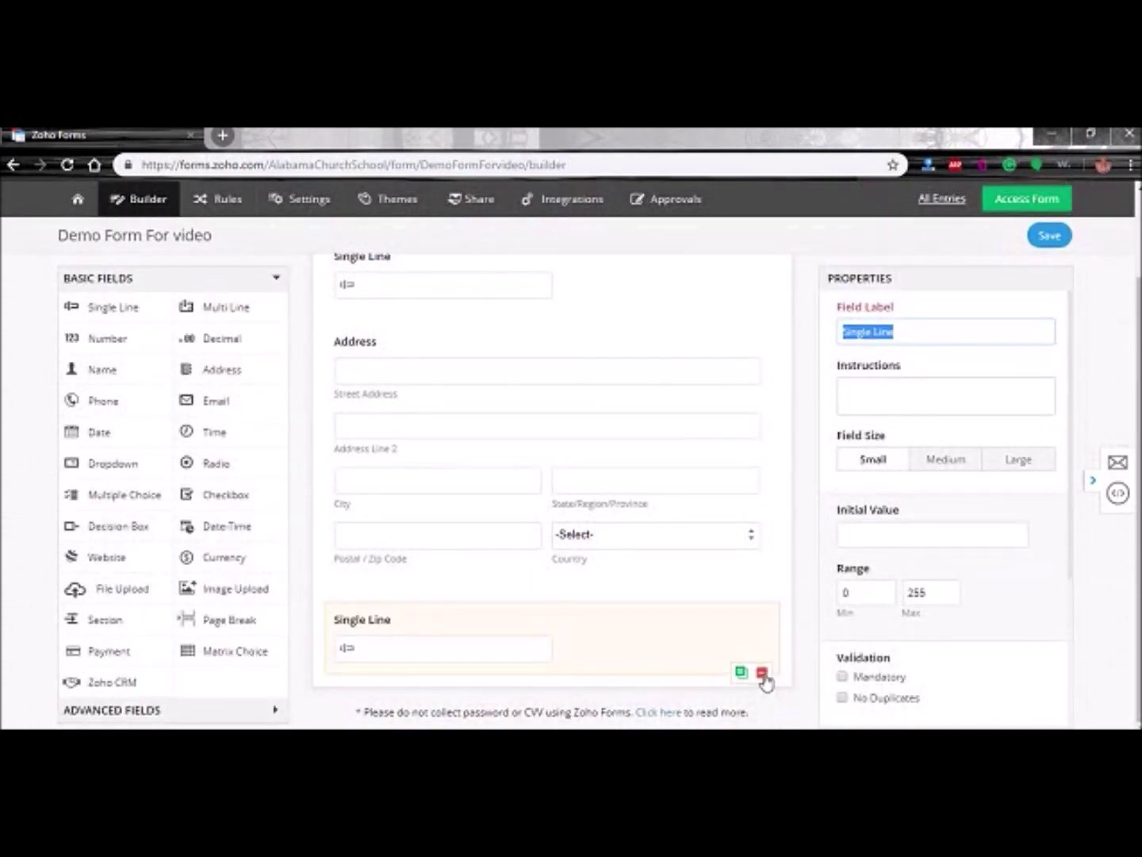
click(764, 674)
click(631, 481)
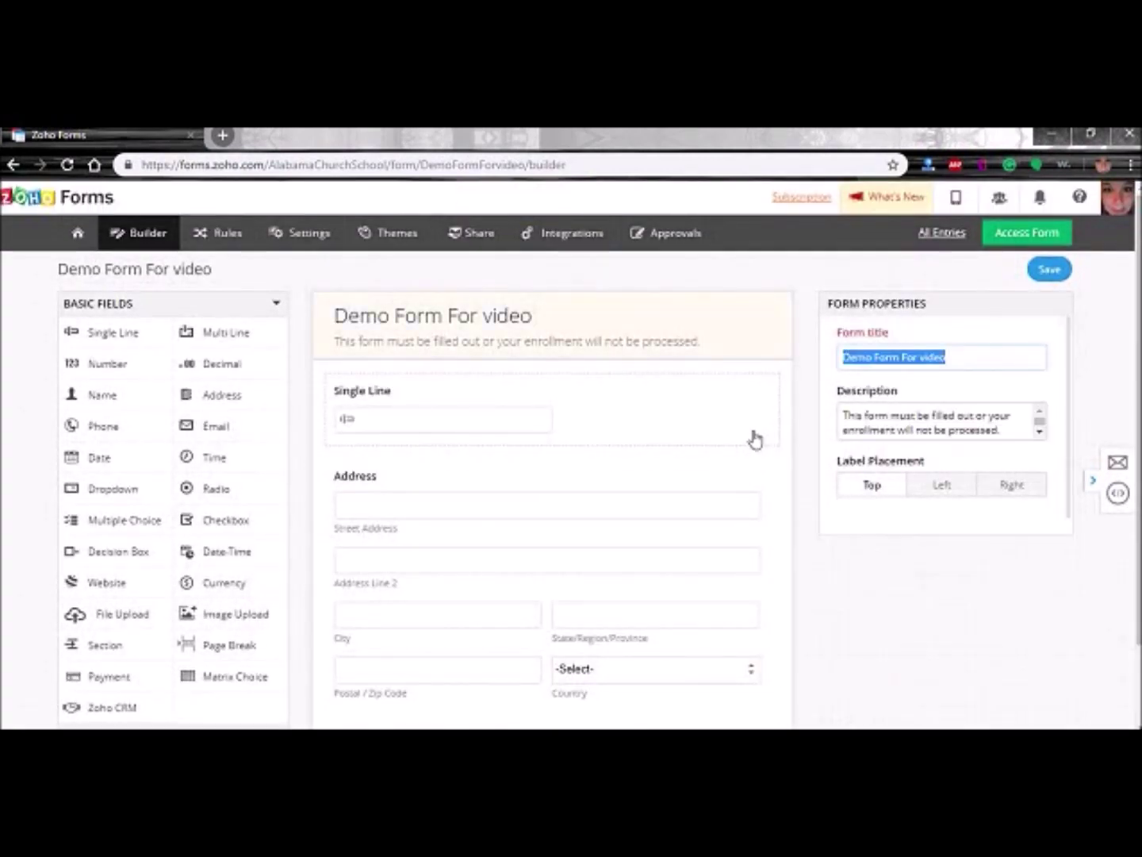
- Delete the last remaining Single Line field and select the Address field
click(746, 428)
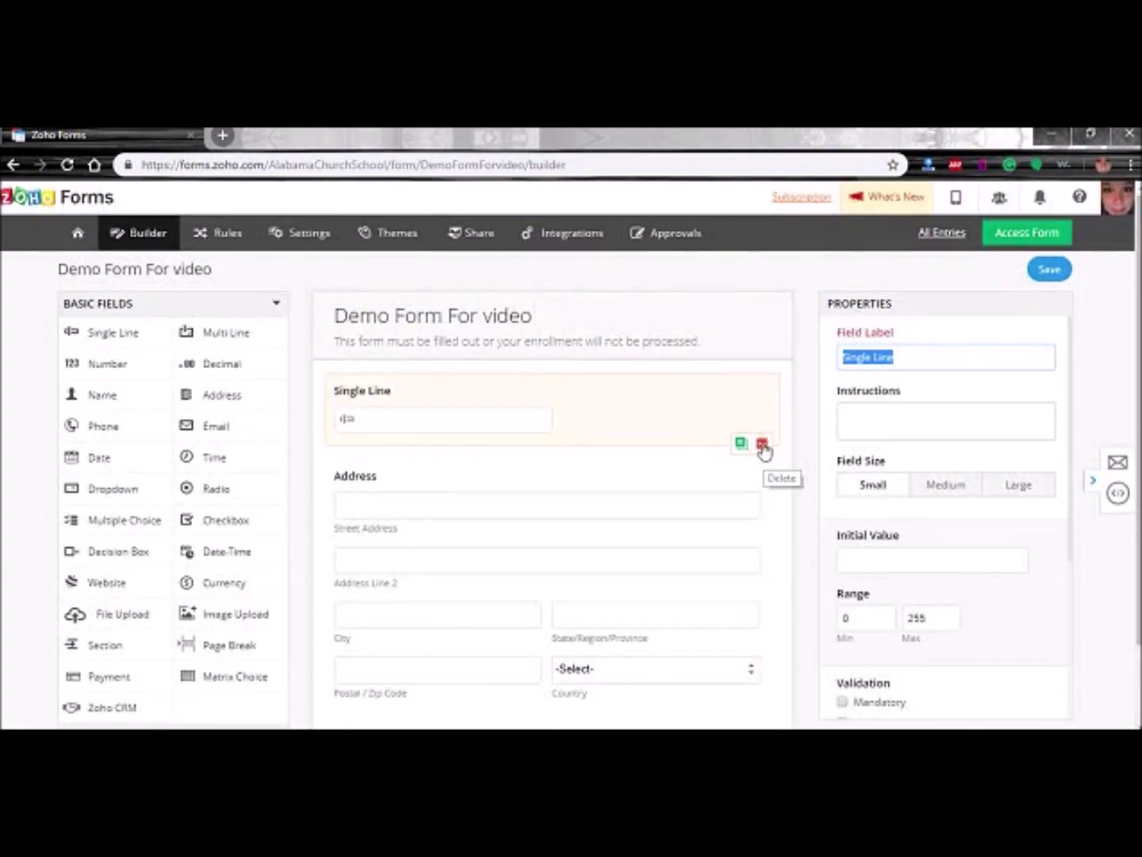
click(763, 446)
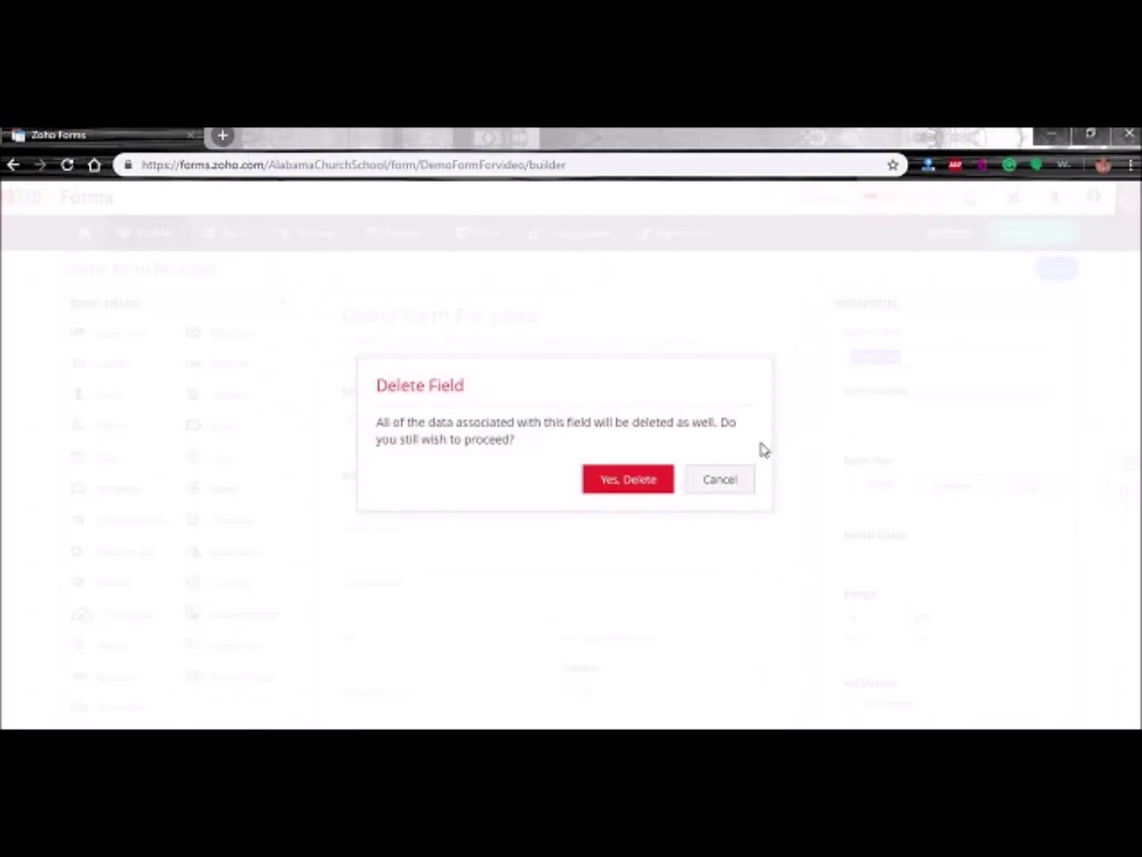
click(638, 480)
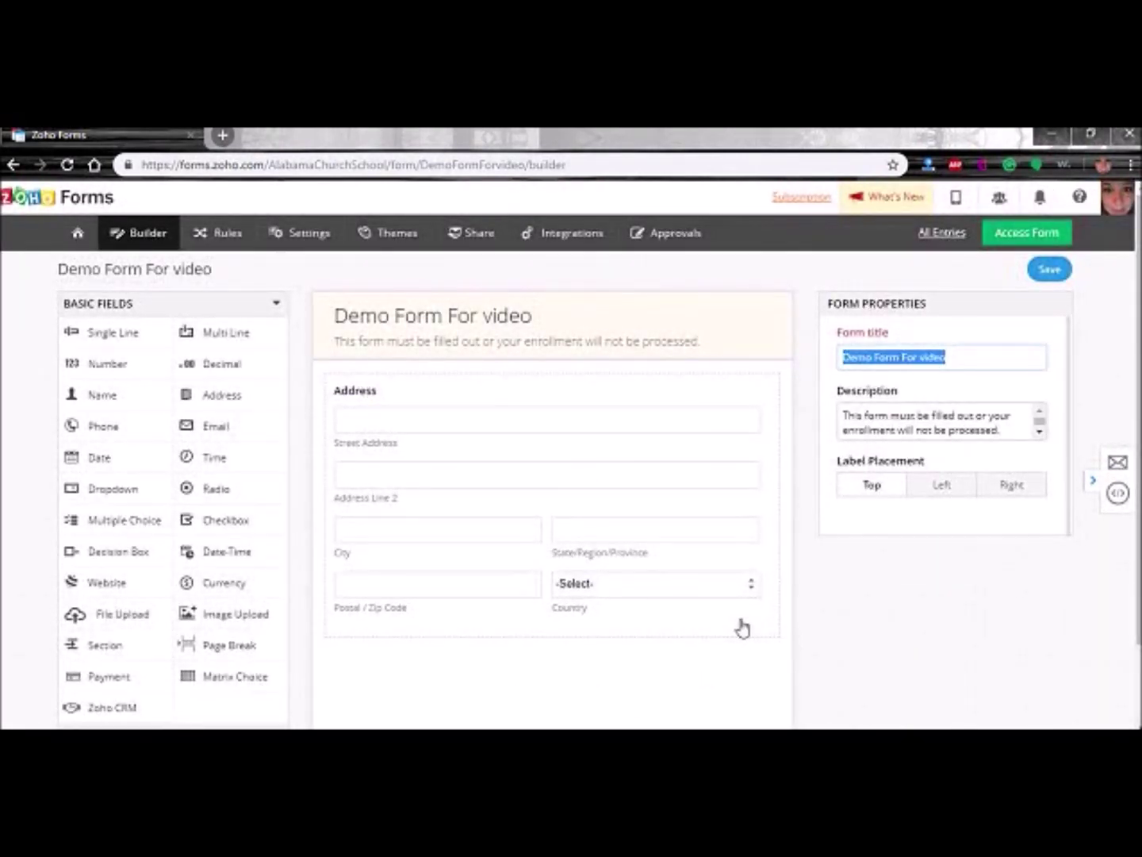
click(552, 396)
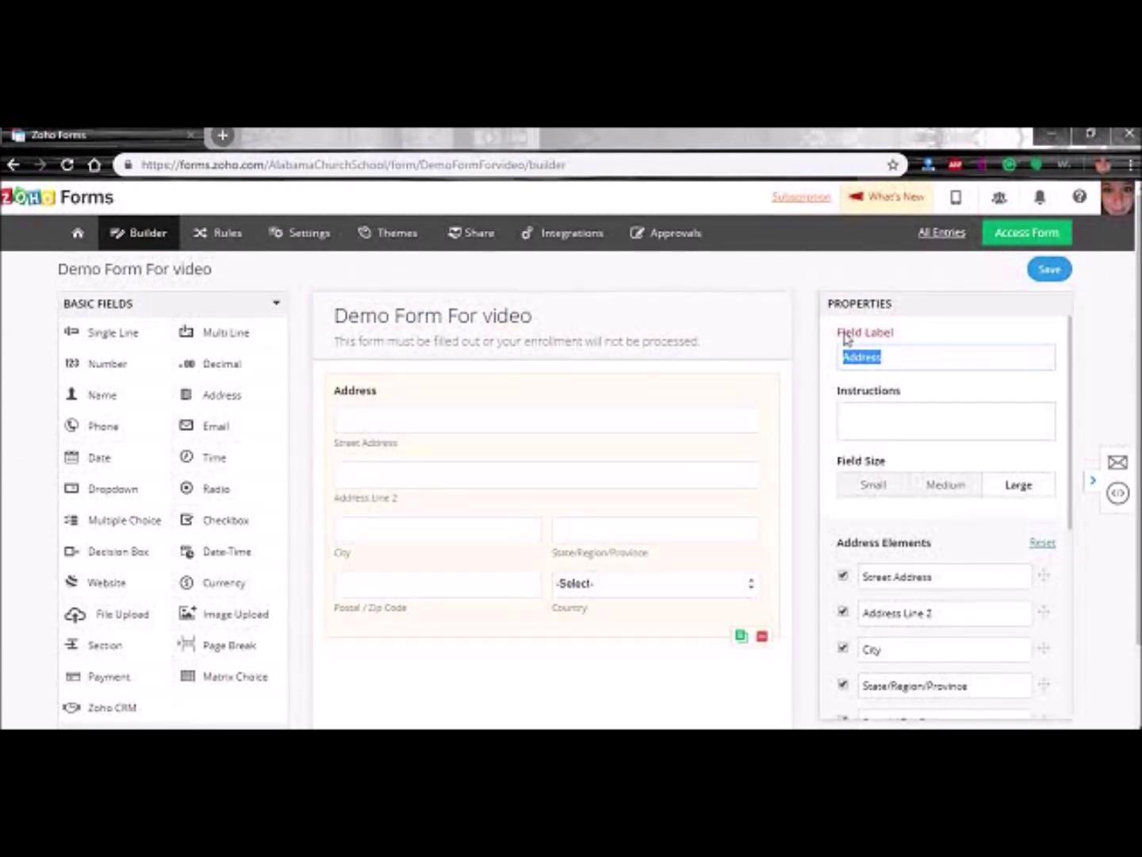
- Rename the Address field label to 'Enrollment Address'
click(842, 360)
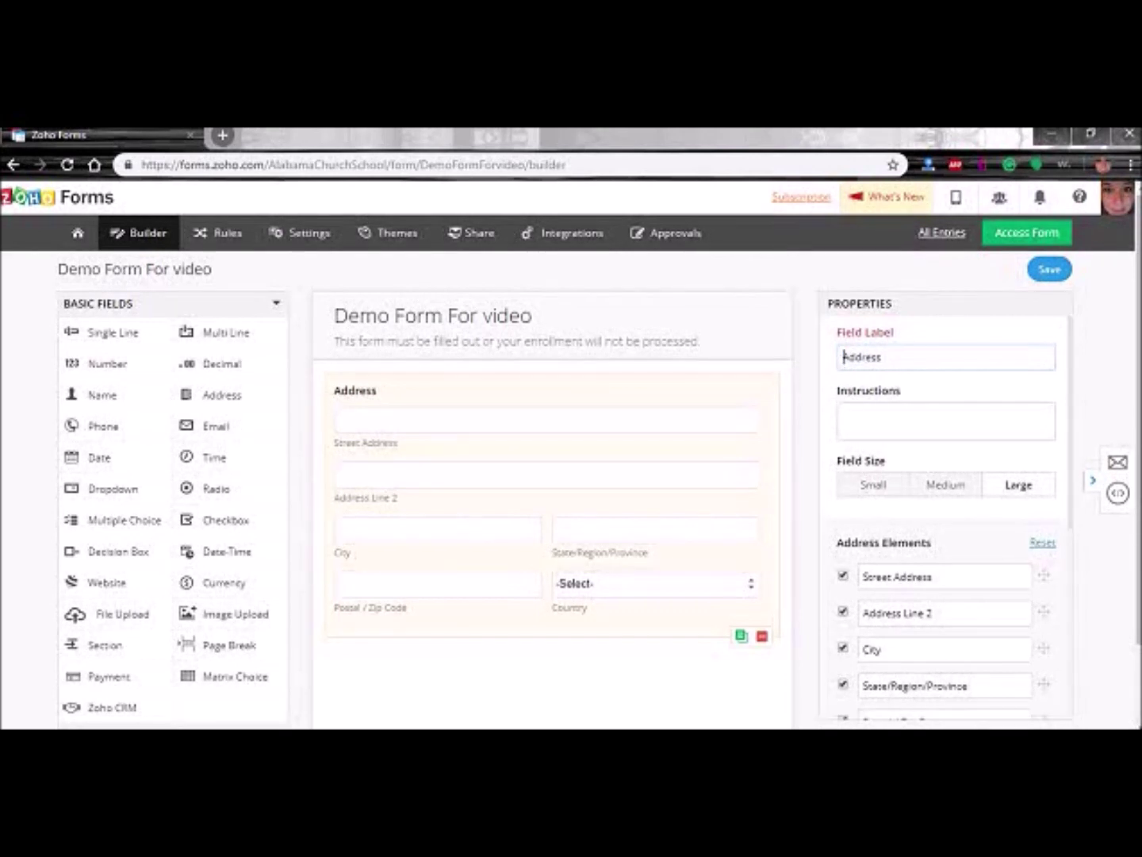
text(En)
key(BackSpace)
text(nrollment)
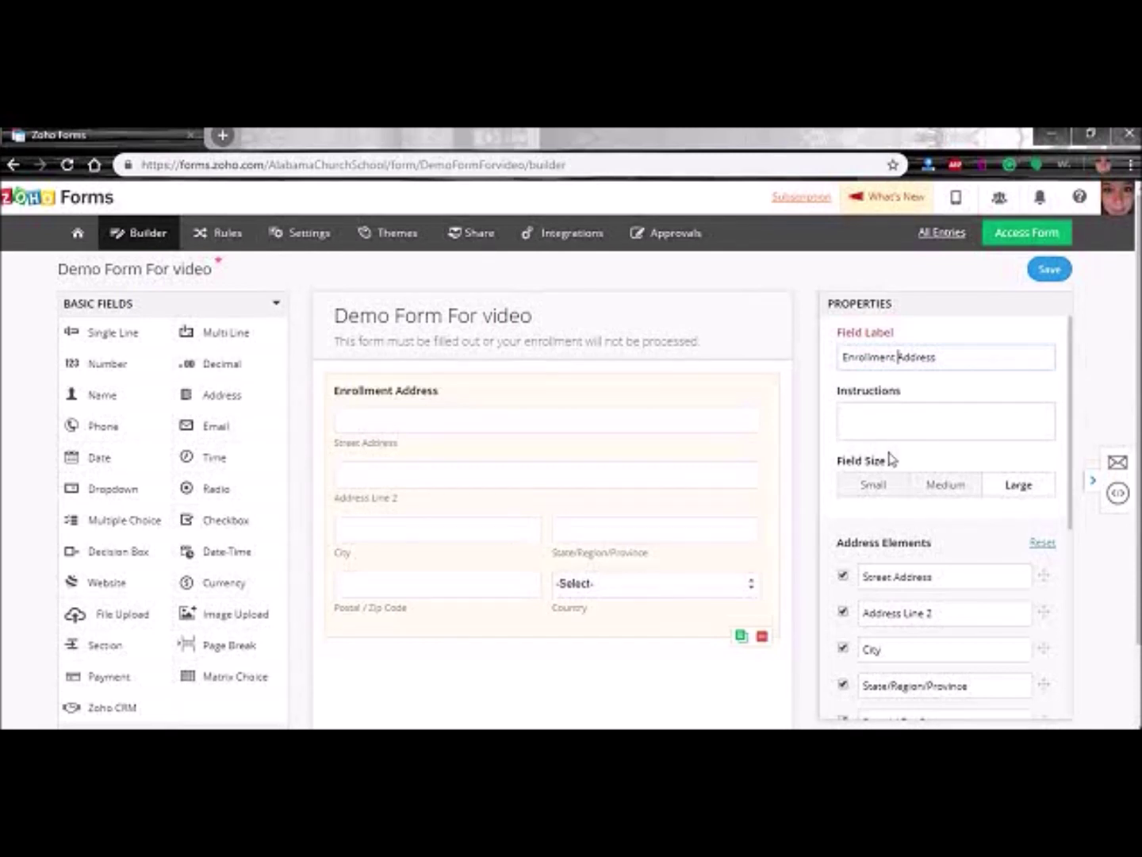
- Drop the Country and Address Line 2 parts, make the address mandatory, and add a Name field above it
scroll(887, 459, down, 3)
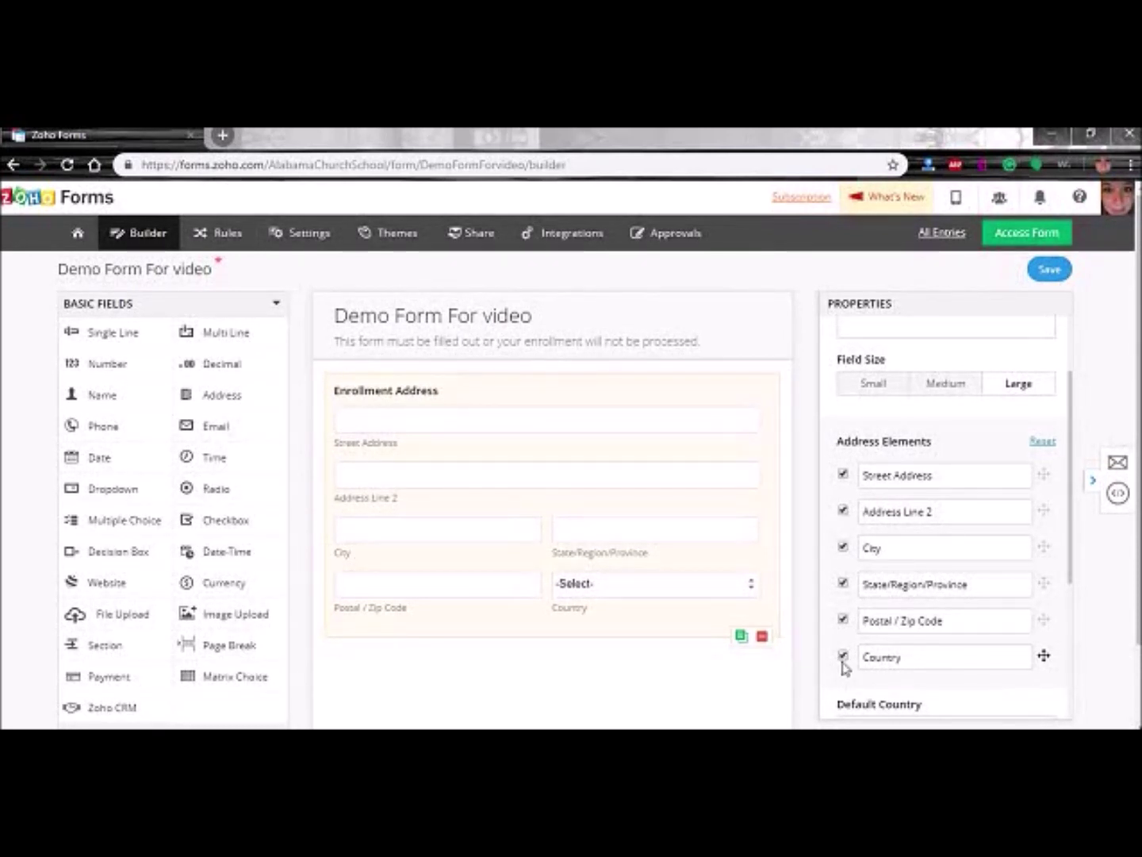
click(844, 657)
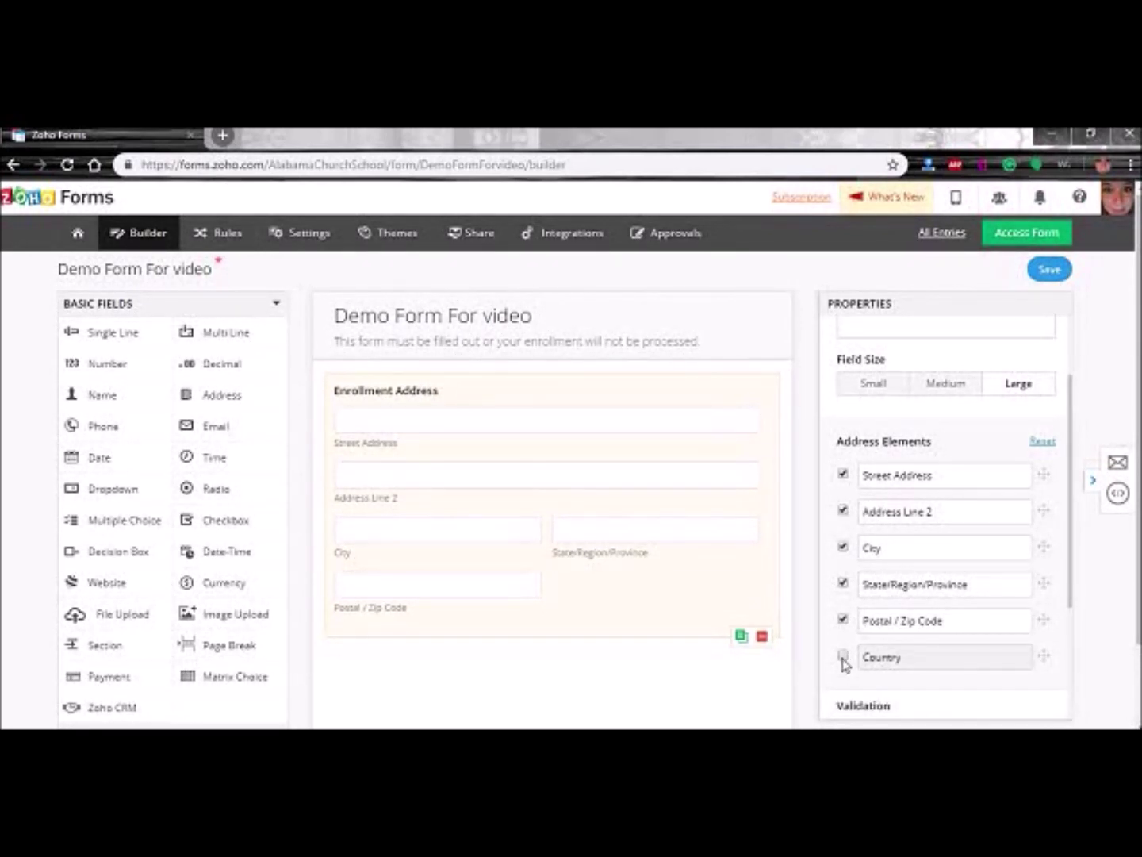
click(843, 511)
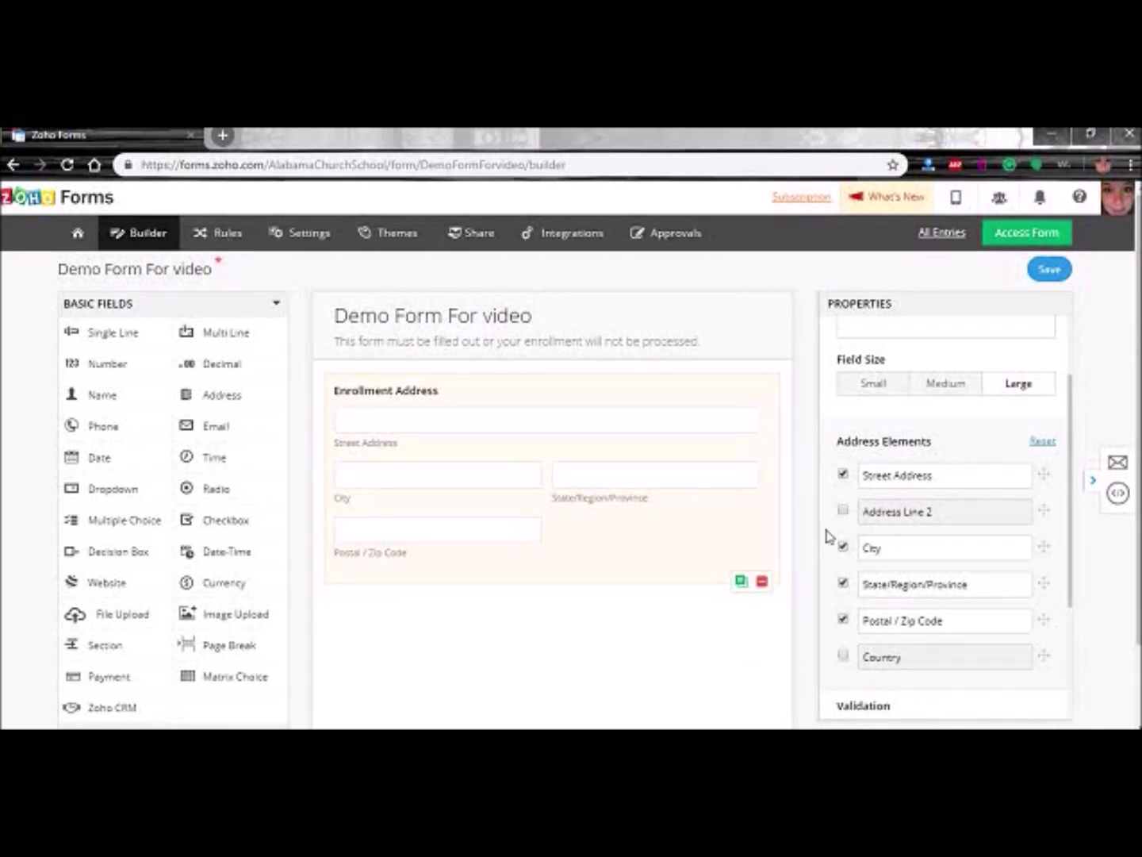
scroll(829, 540, down, 1)
click(842, 649)
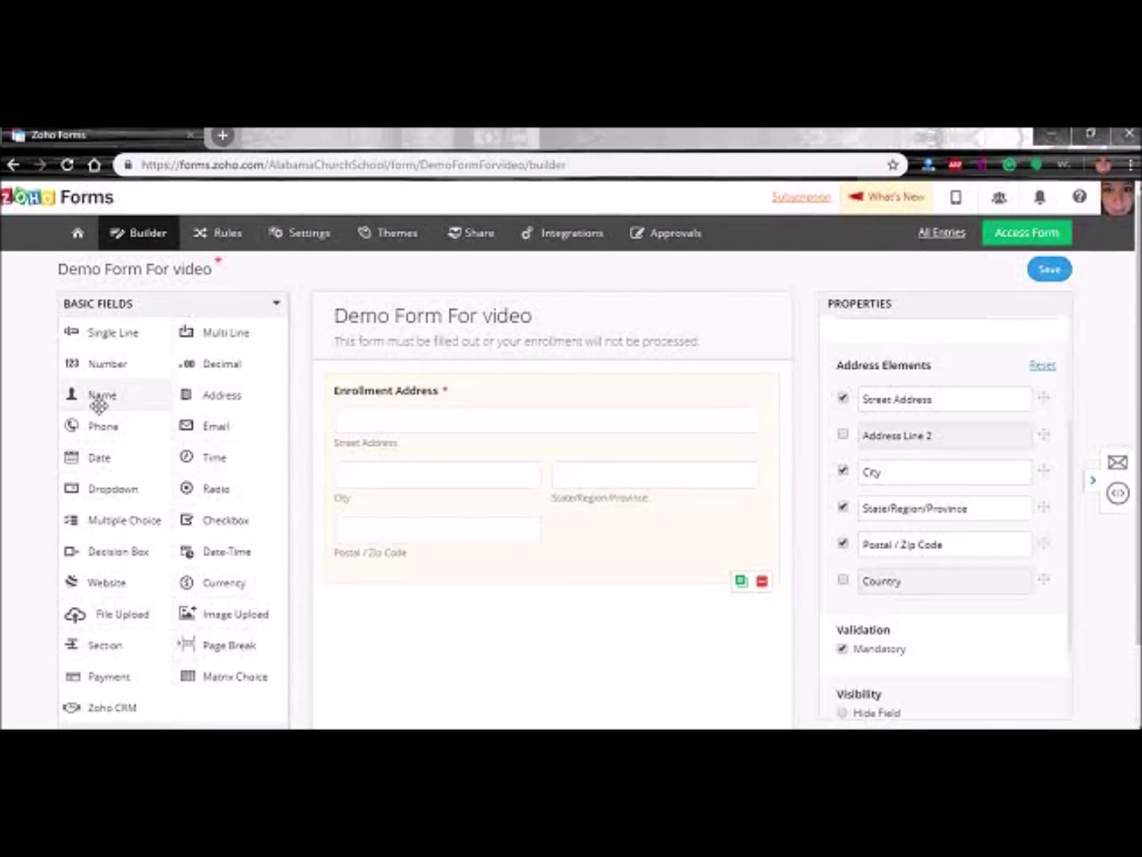
drag(112, 395, 385, 383)
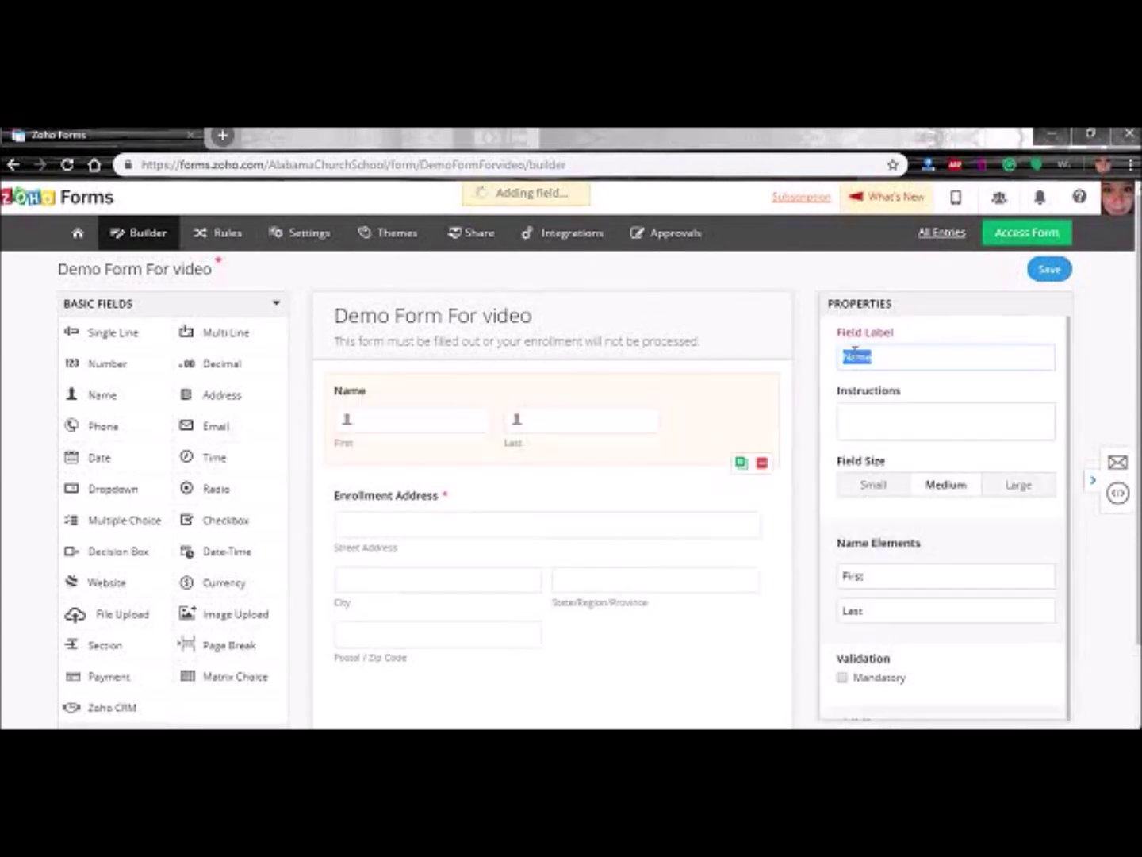
- Label the fields 'Enrollment Name' and 'Enrollment Email Address' (new Email field), then save the form
text(Enrollment Name)
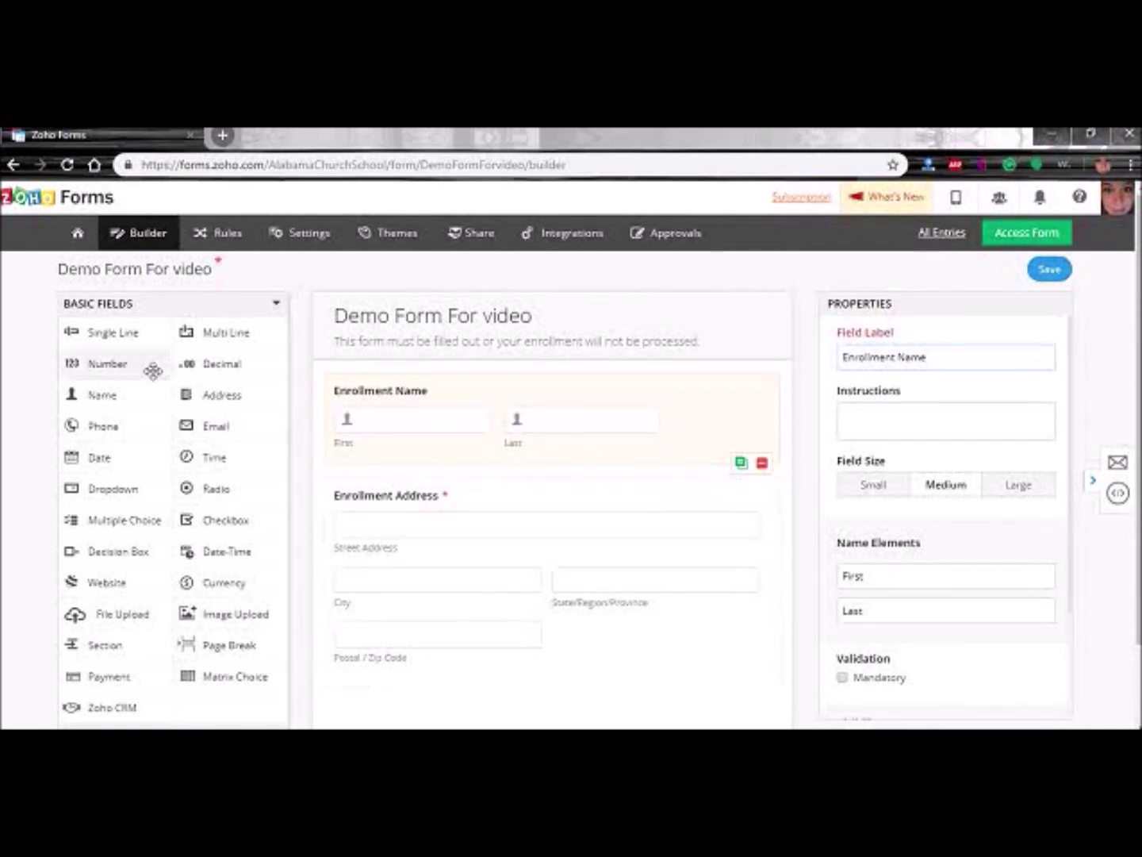
drag(222, 418, 427, 508)
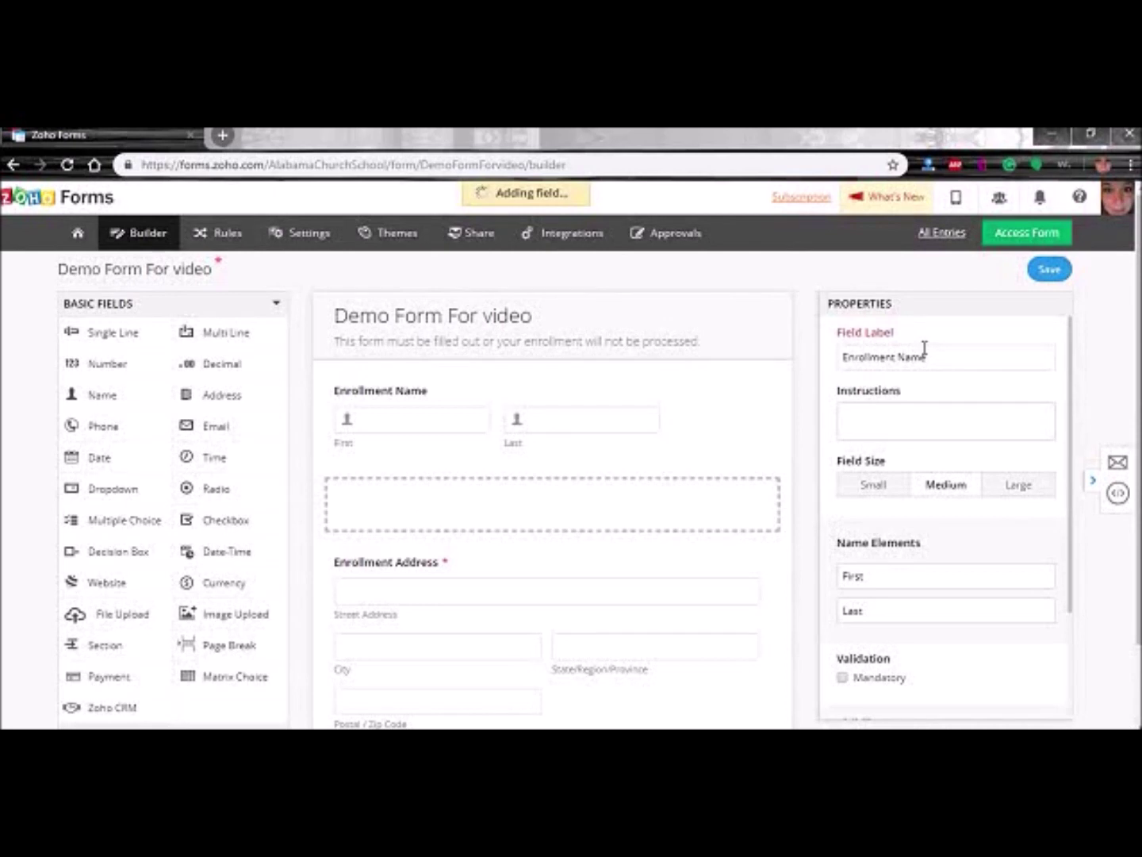
text(Enrollment Email Address)
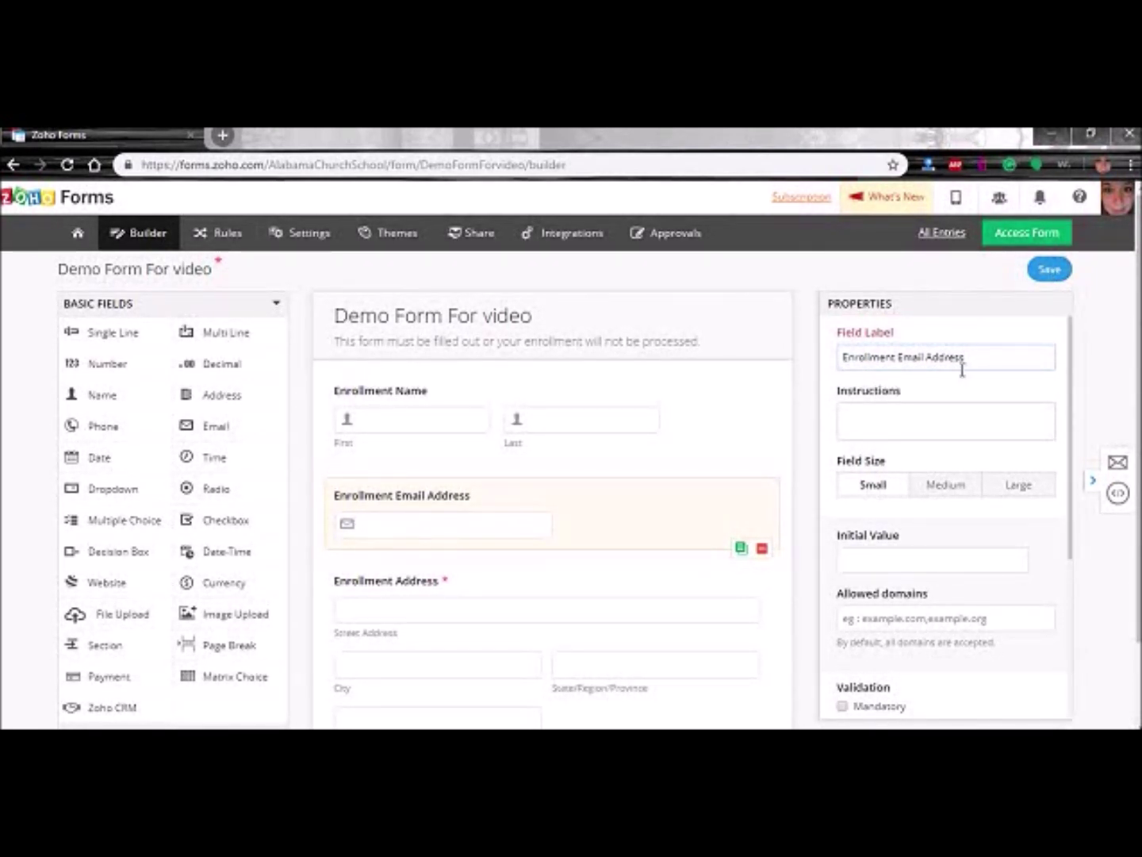
click(1046, 269)
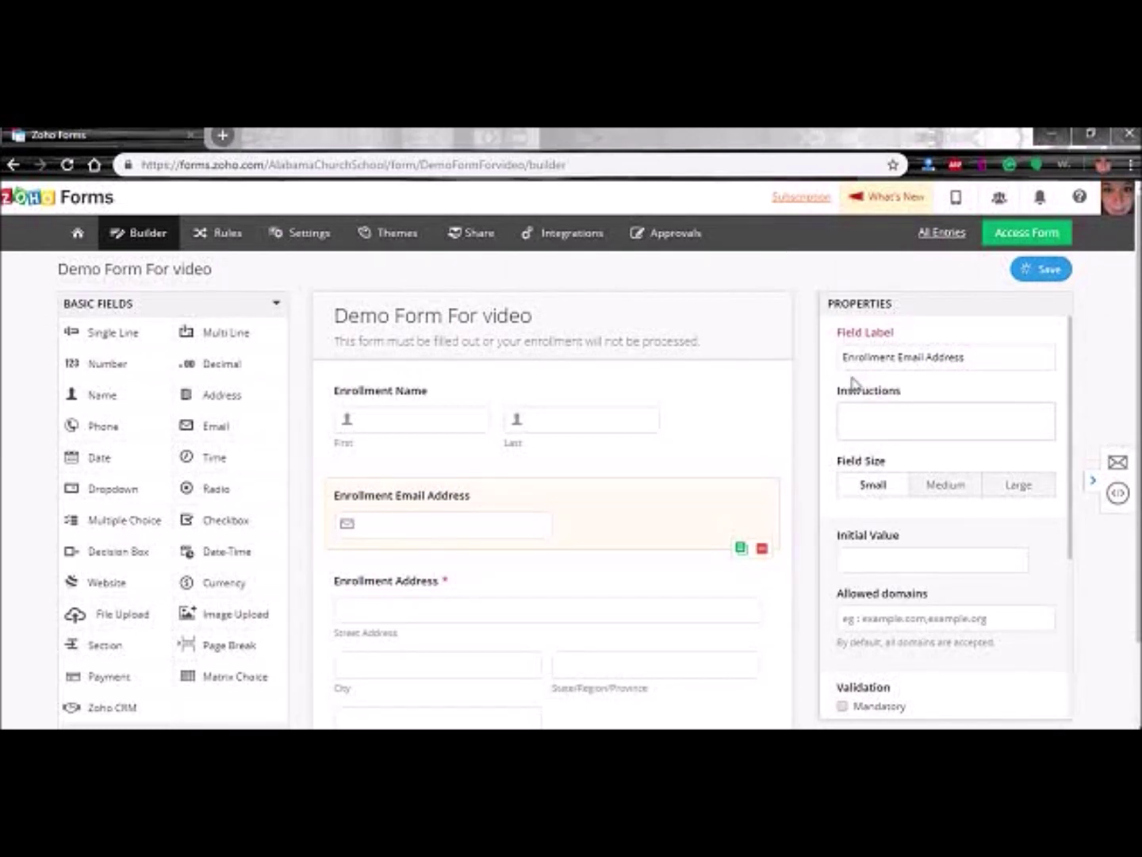
- Check the live Demo Form For video in a new tab, then return to the builder
click(1031, 232)
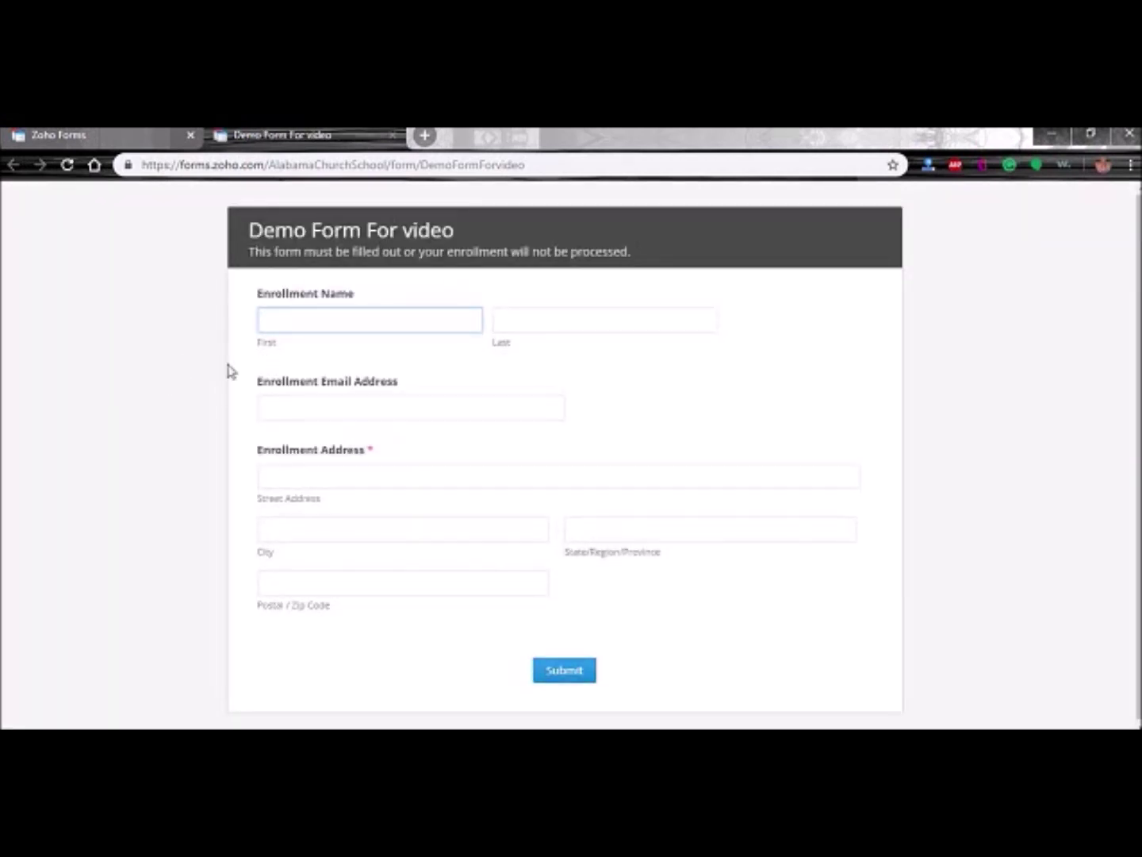
click(344, 322)
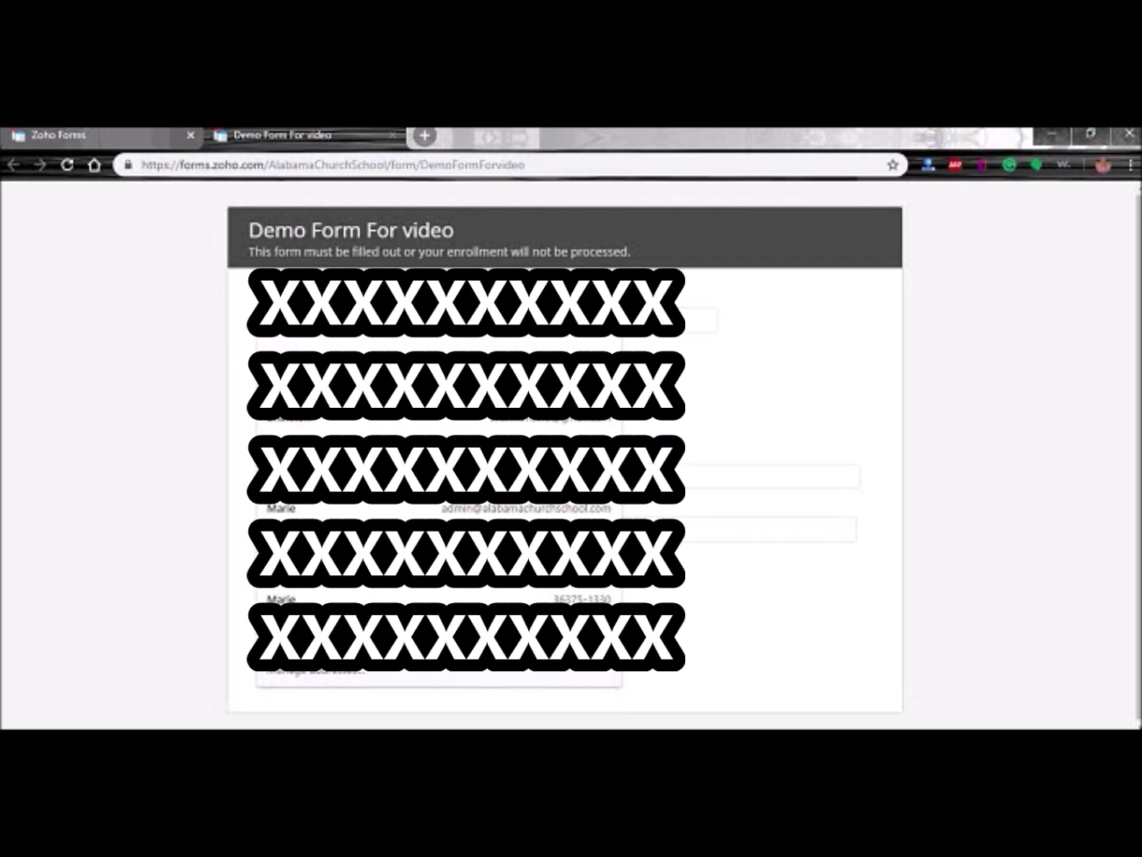
click(153, 481)
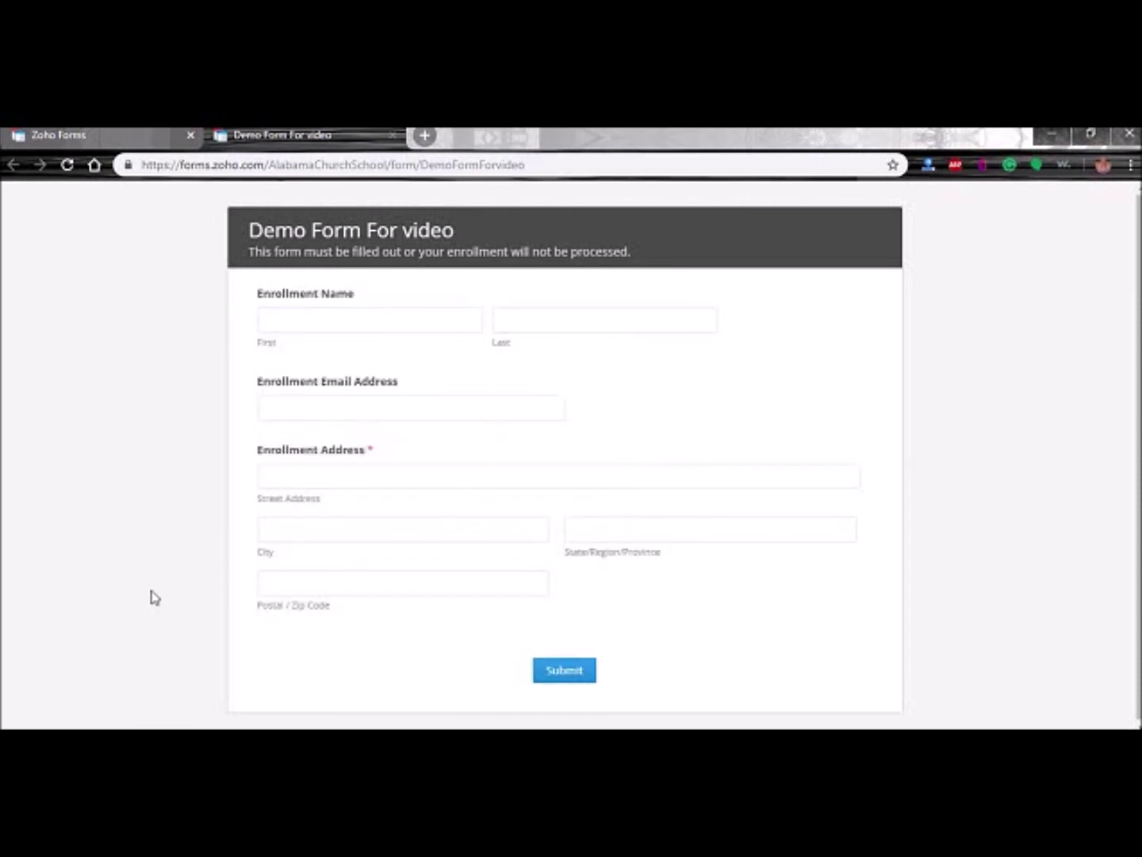
click(88, 136)
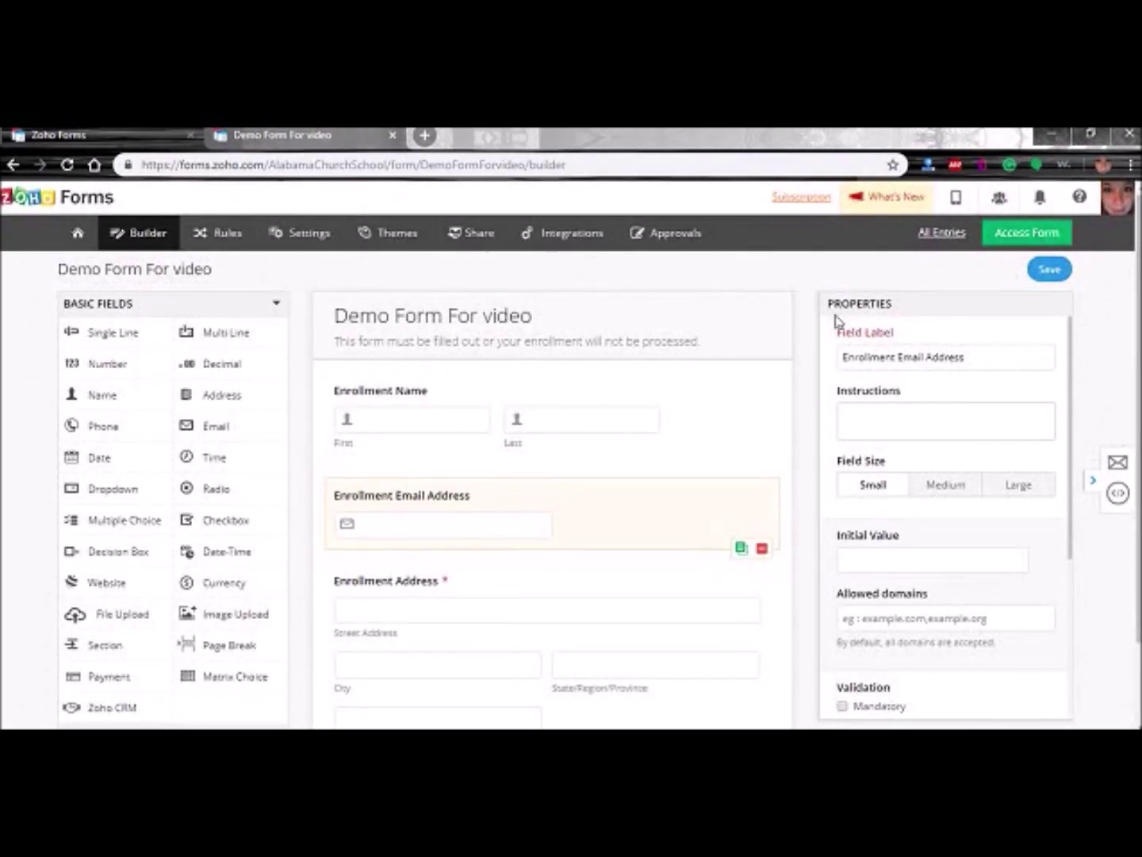
- Add a checkbox question 'How many students are going to be enrolled?' with choices One, Two, Three
scroll(794, 407, down, 2)
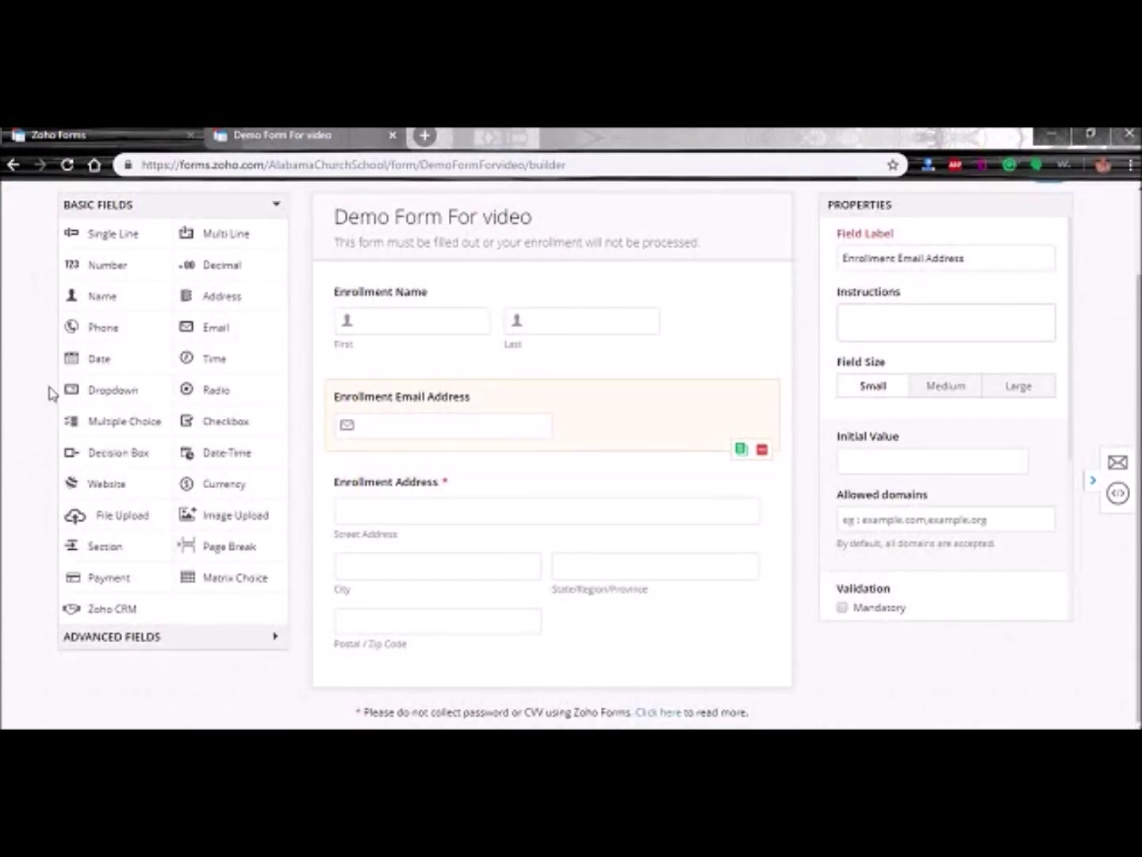
drag(101, 422, 432, 694)
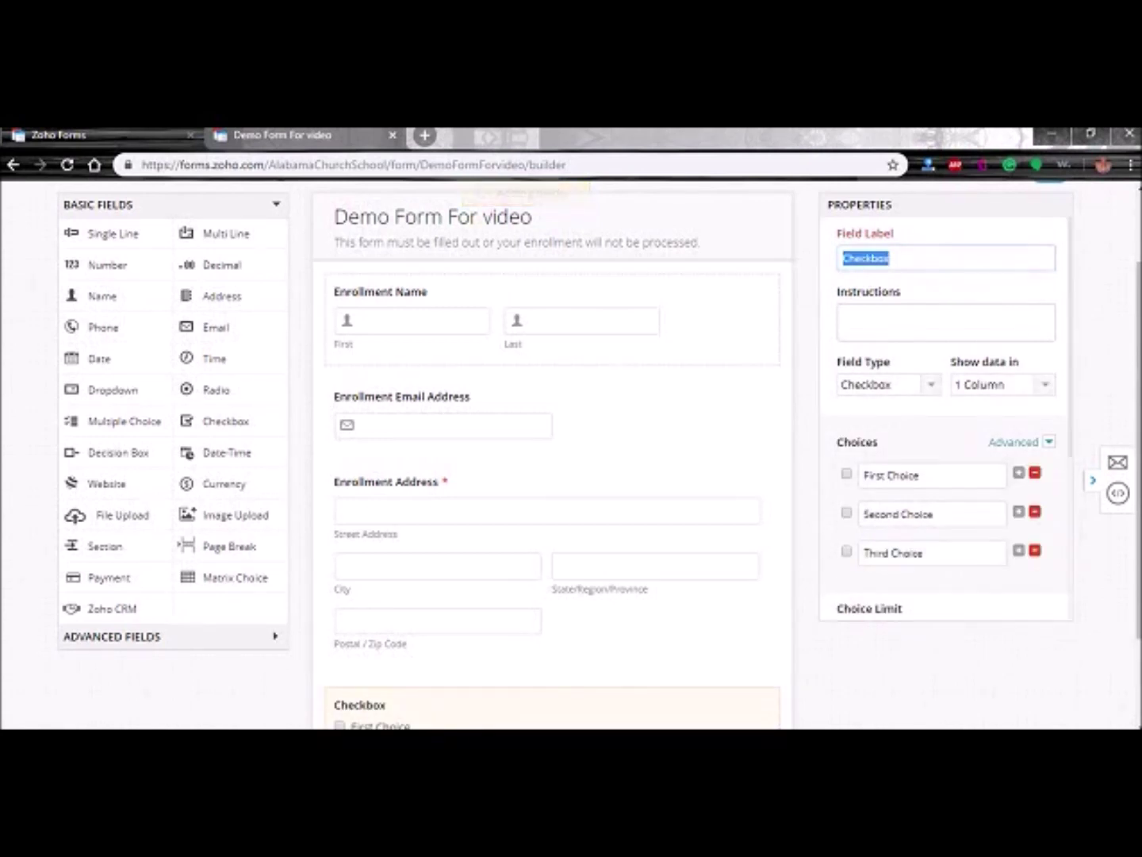
text(How many stu)
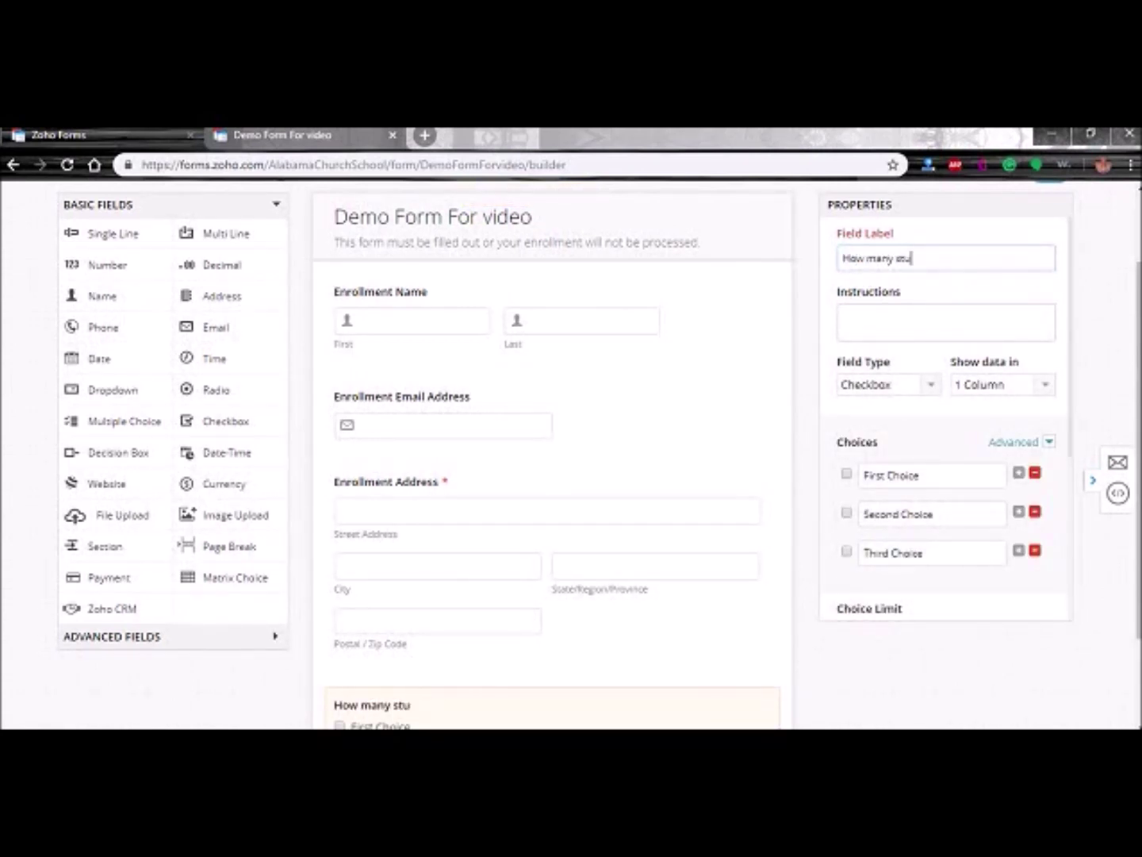
text(dents are going to be enrolled?)
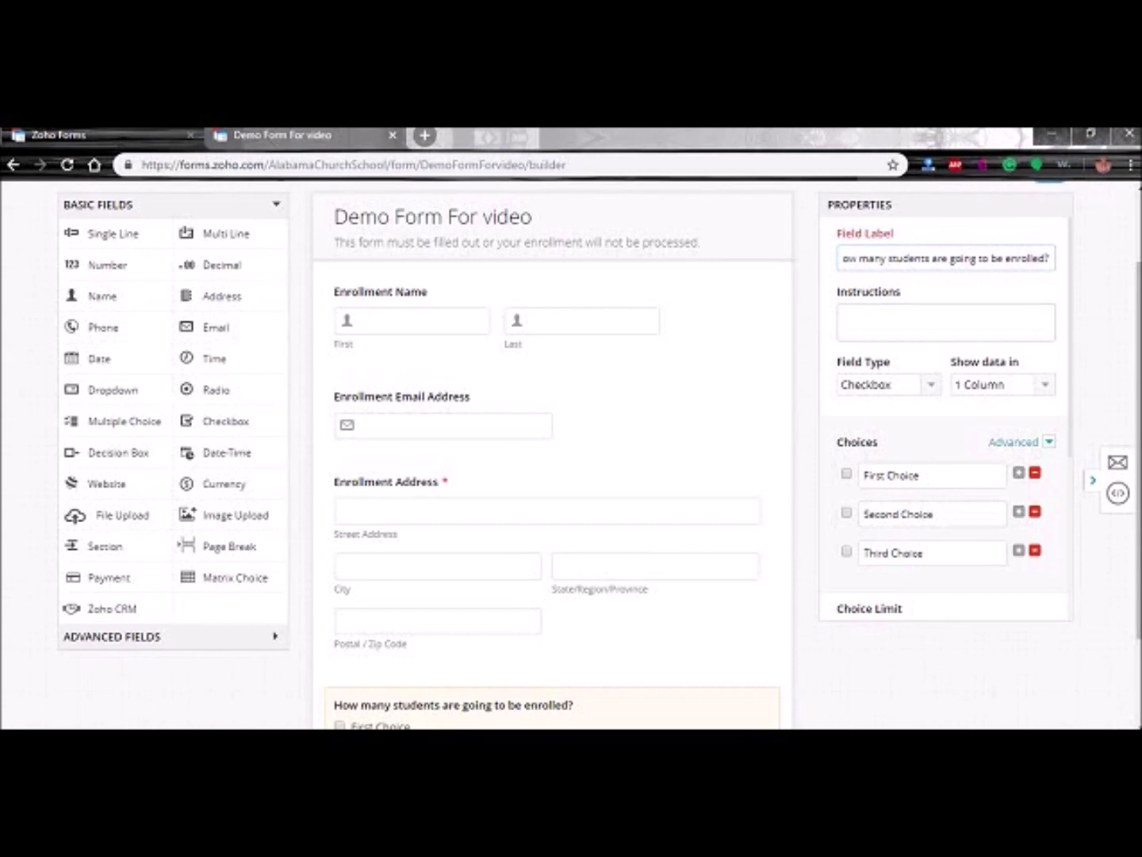
double_click(913, 474)
key(ctrl+a)
text(One)
key(Tab)
text(Two)
key(Tab)
text(Th)
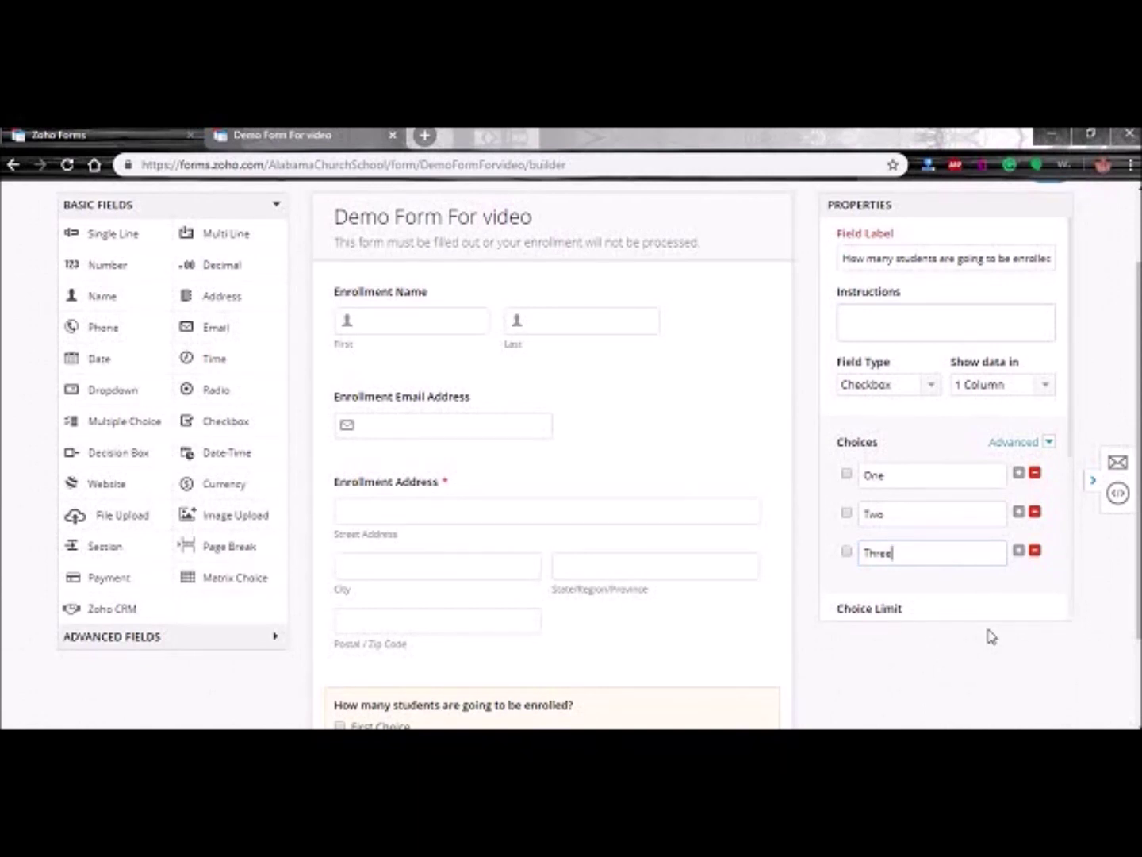
- Make the question mandatory, add instructions 'Select one that a…', save, and keep its Checkbox type
scroll(943, 507, down, 3)
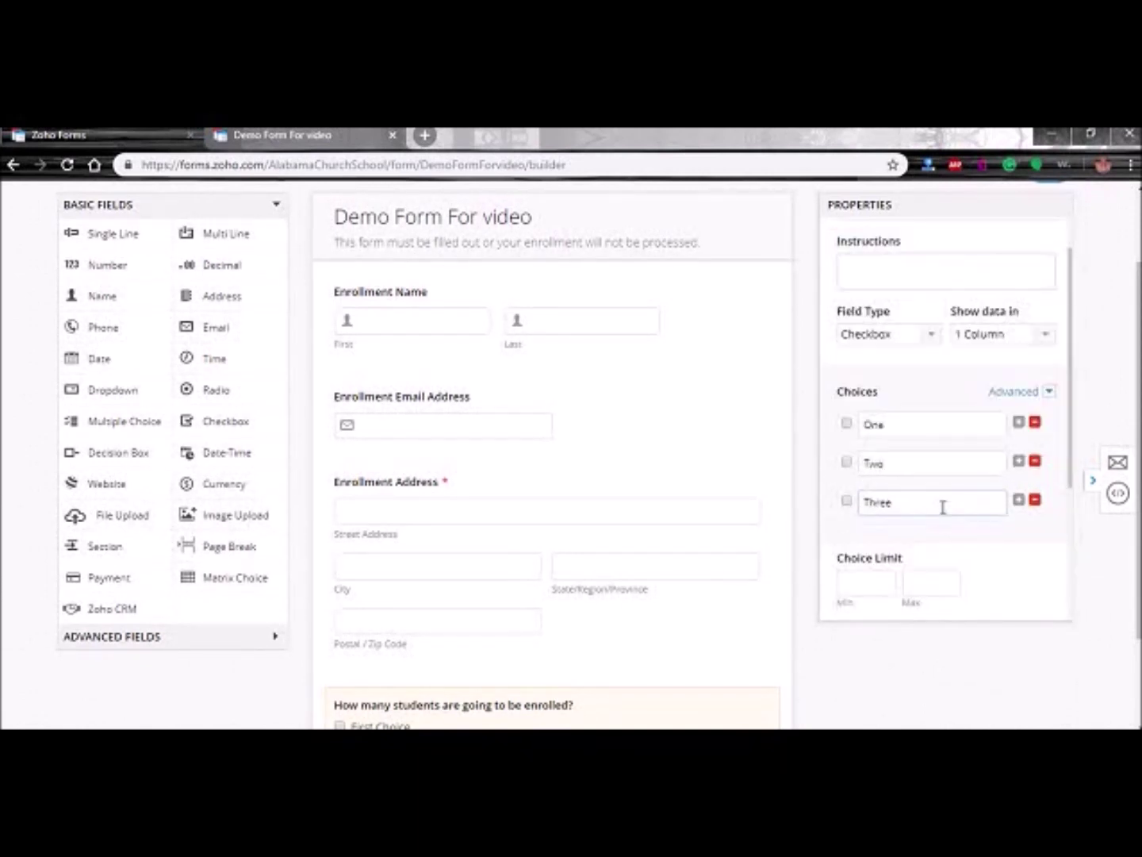
scroll(875, 562, down, 2)
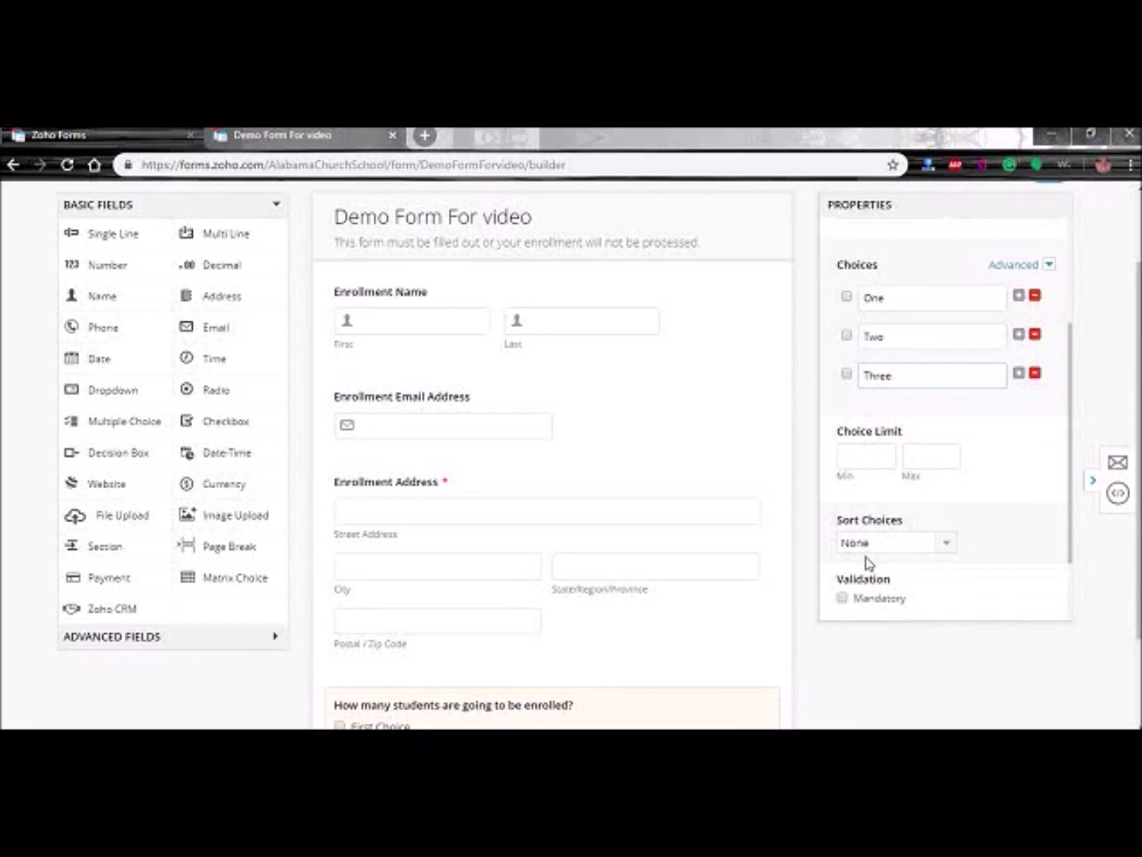
click(842, 546)
scroll(979, 532, down, 3)
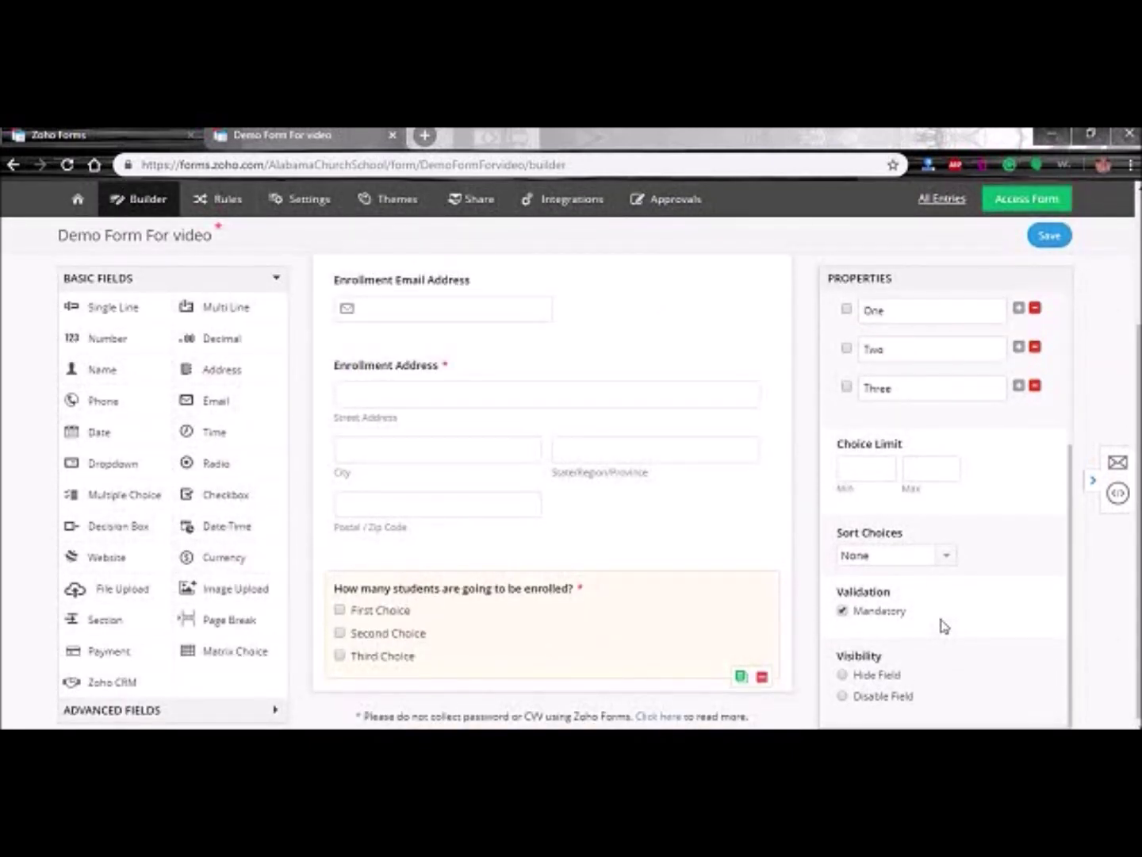
scroll(944, 626, up, 5)
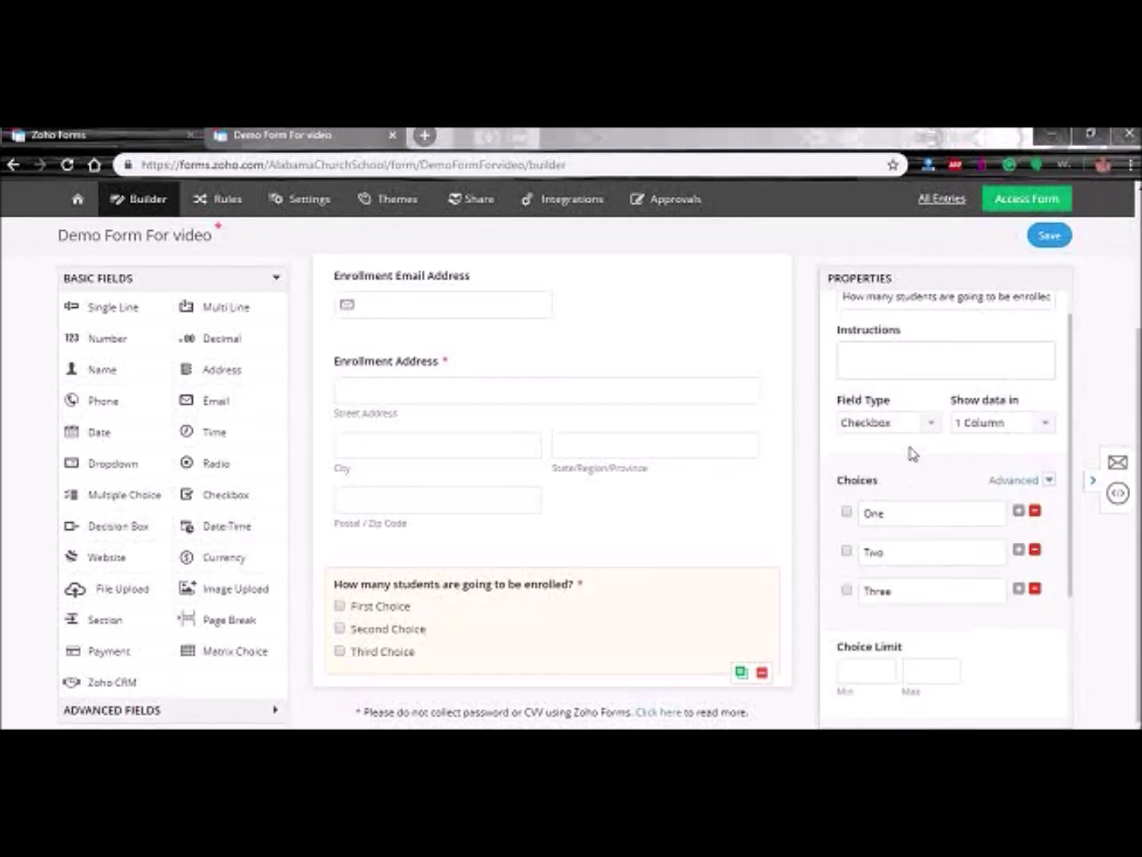
scroll(895, 376, up, 1)
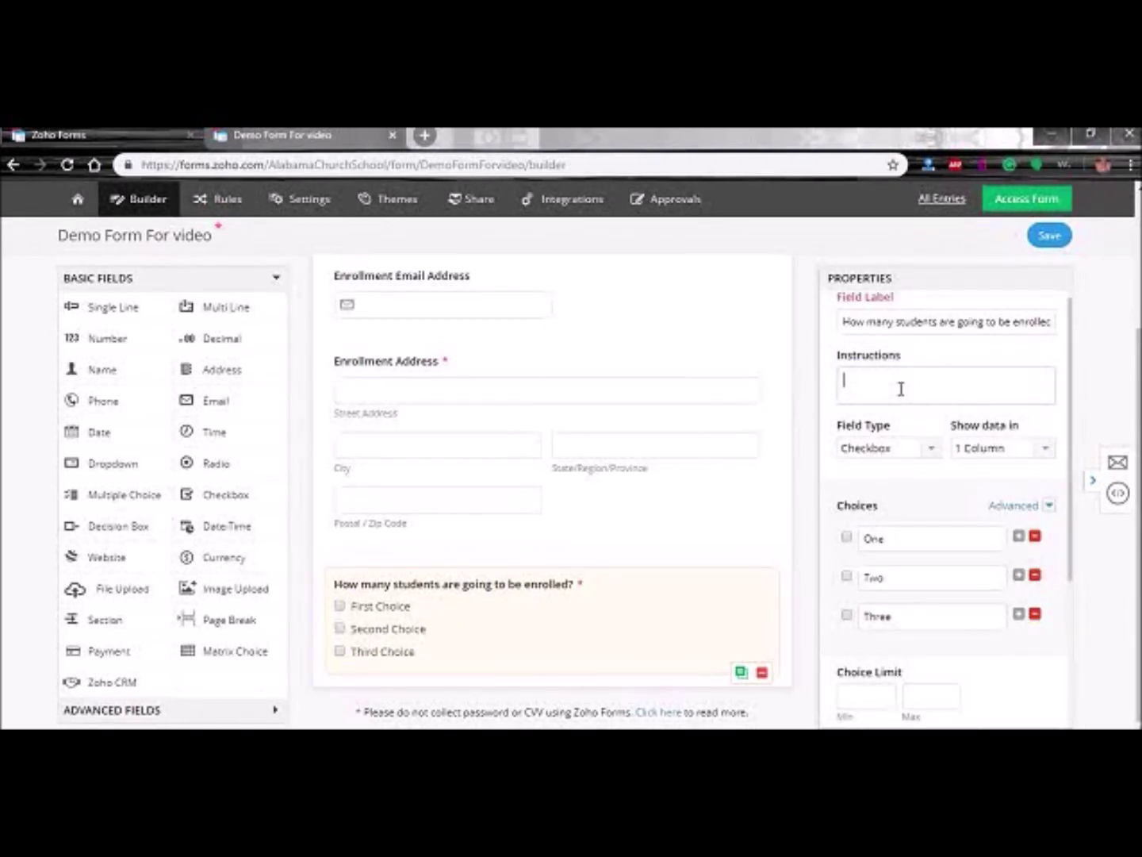
text(Selec)
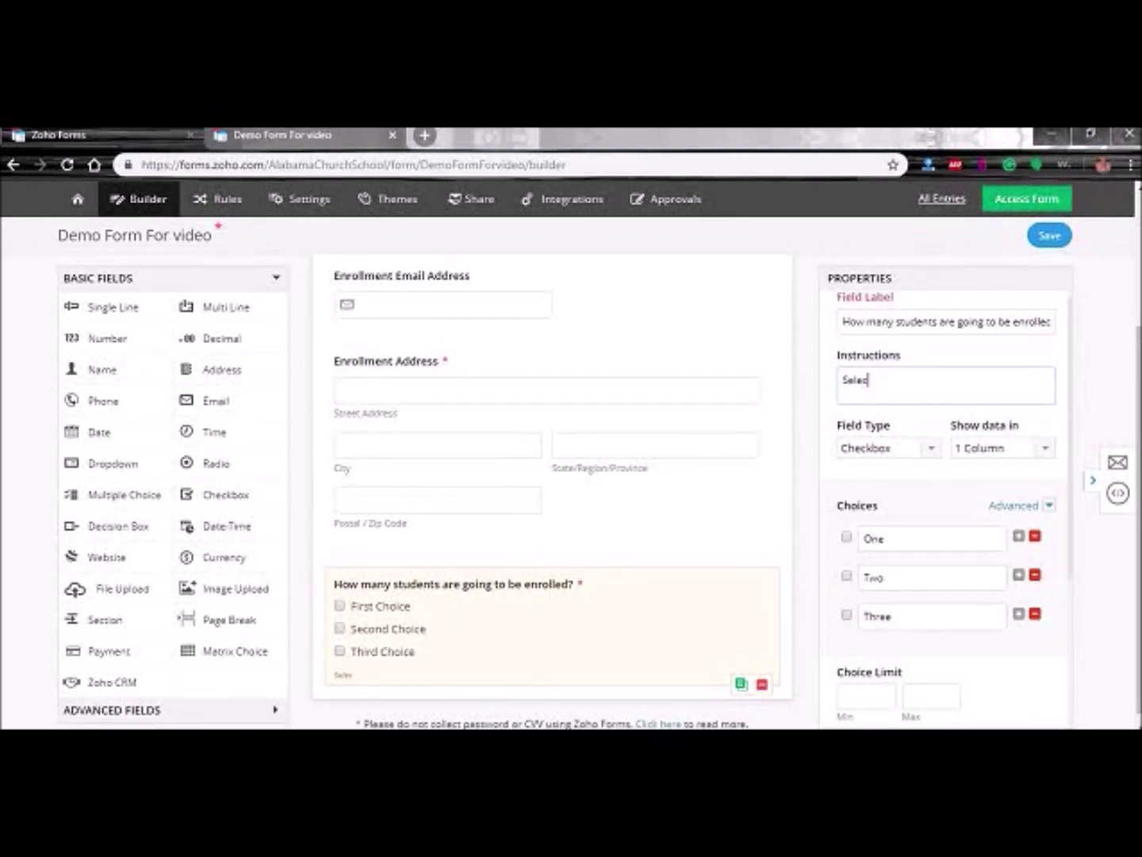
text(t one that applies to you.)
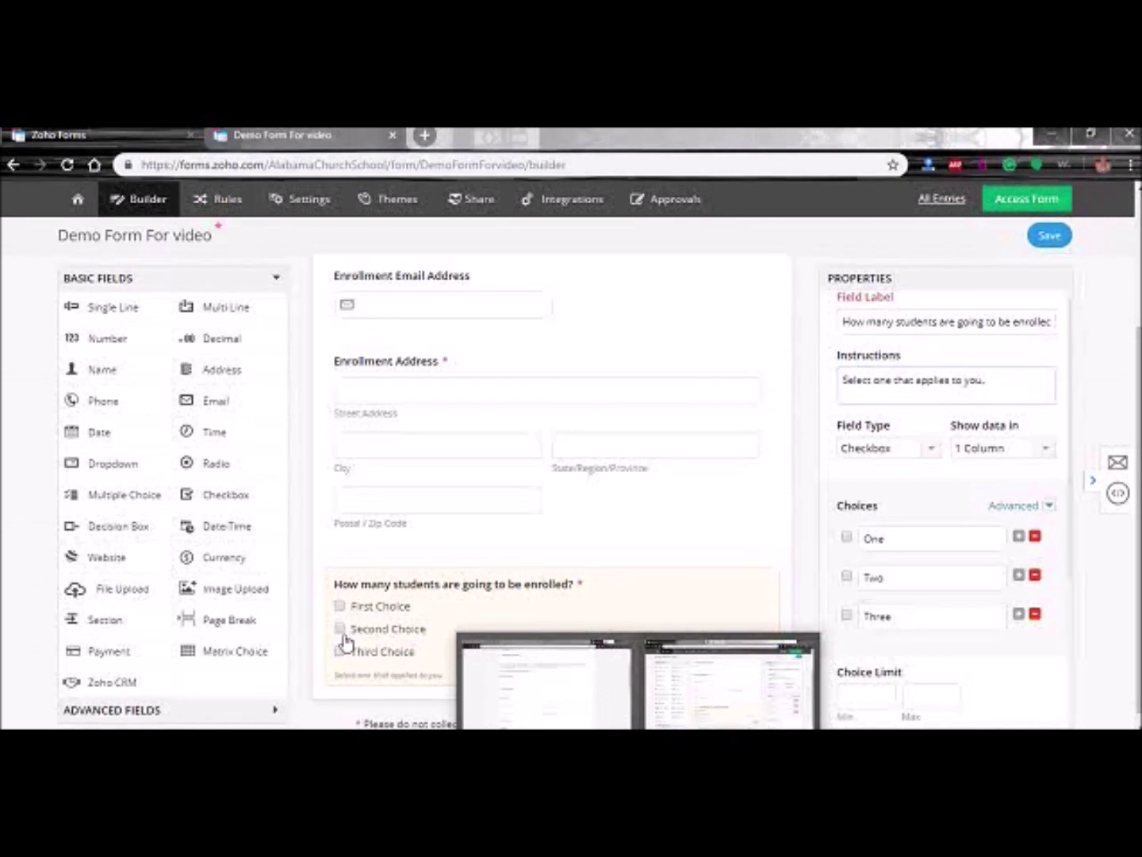
click(1035, 247)
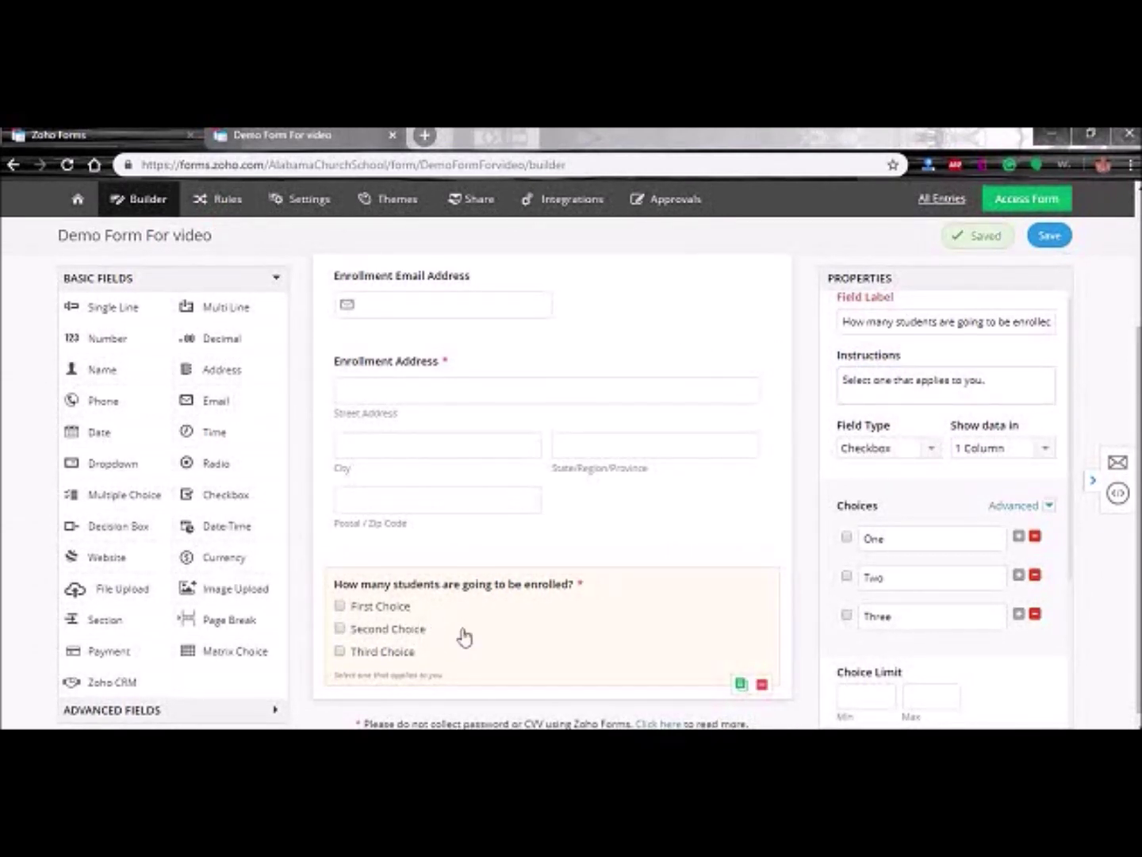
click(593, 638)
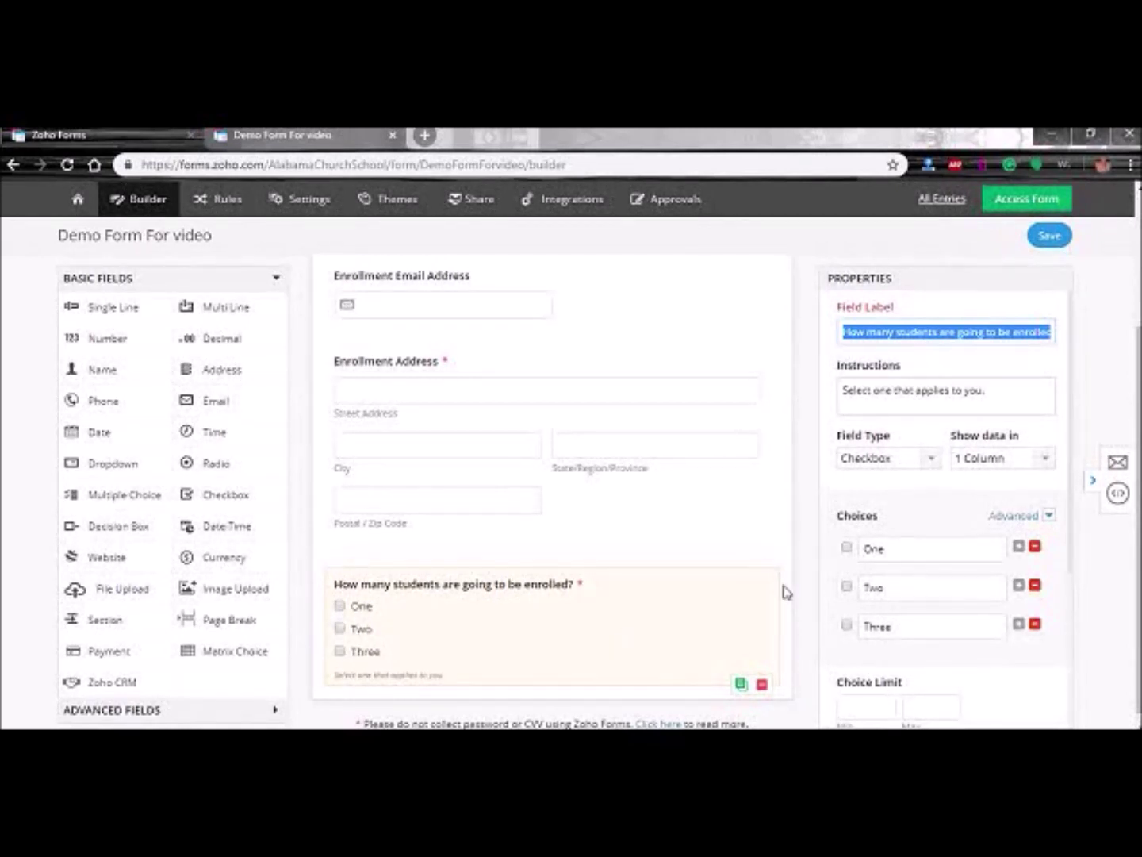
click(909, 460)
click(910, 463)
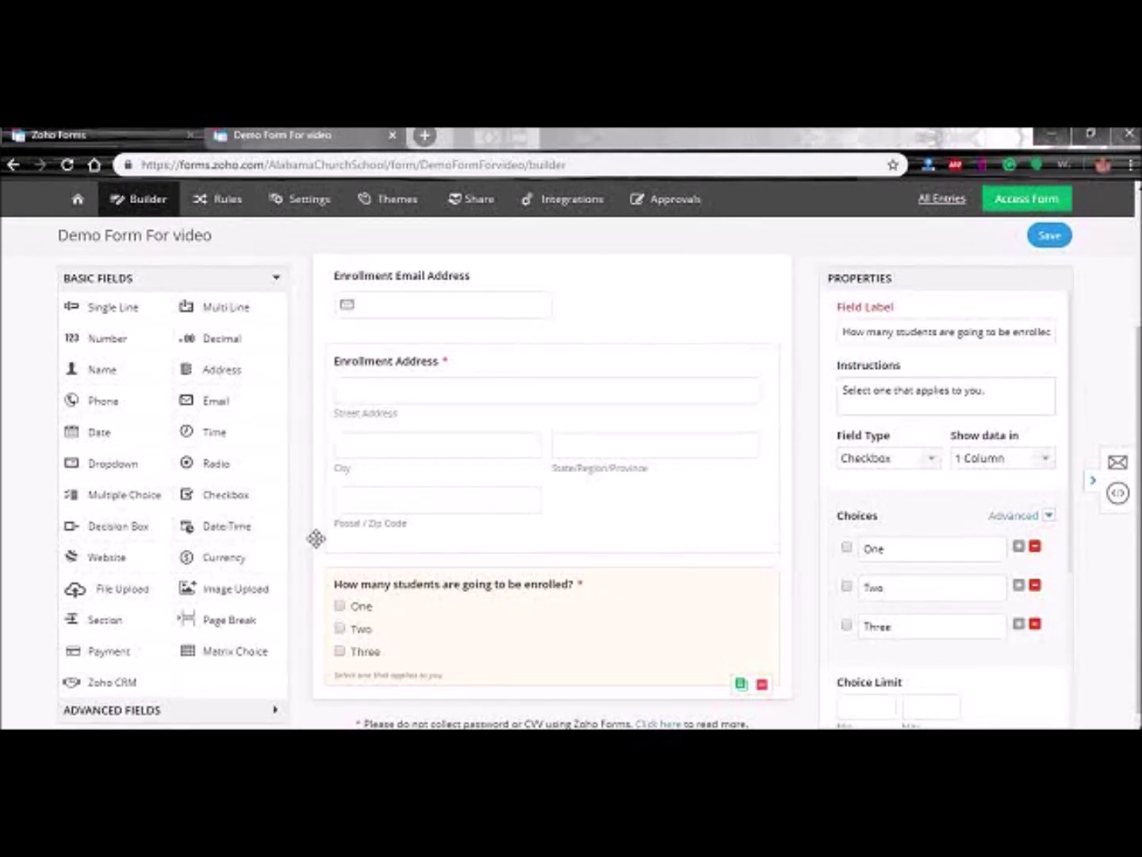
drag(210, 463, 425, 595)
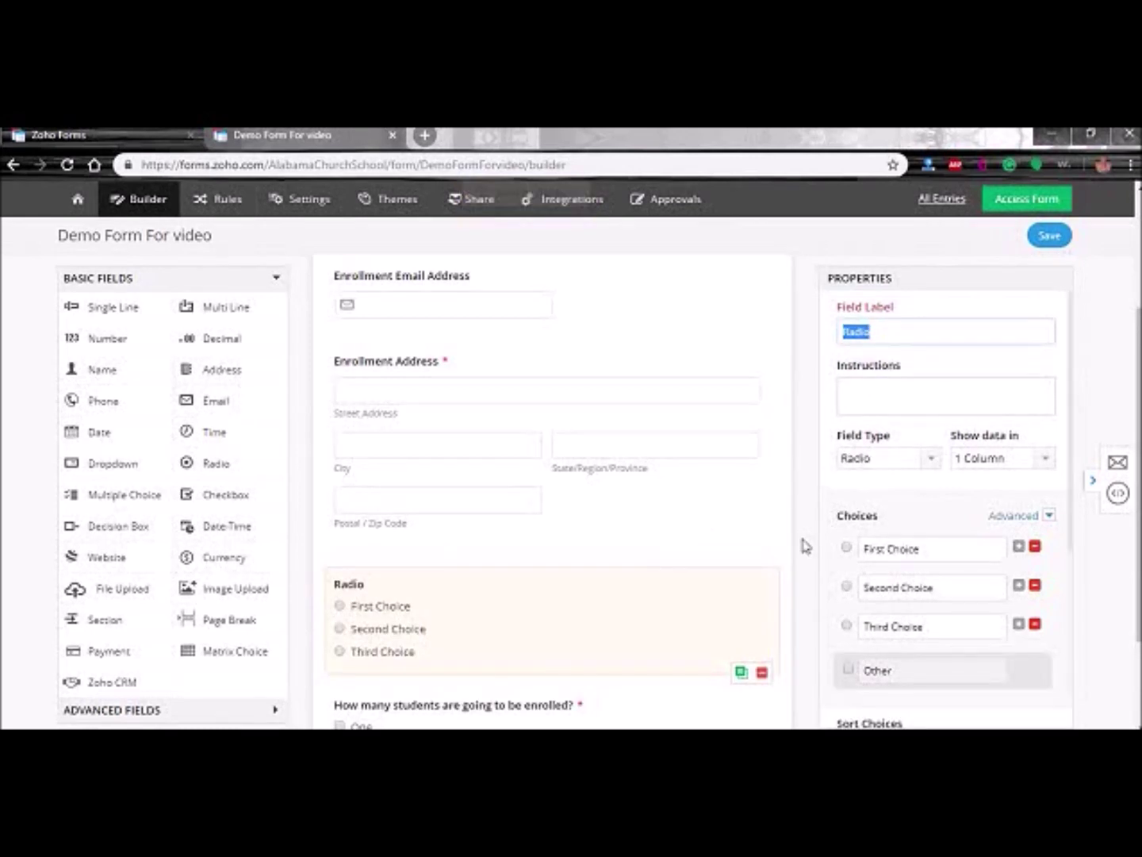
scroll(805, 545, down, 2)
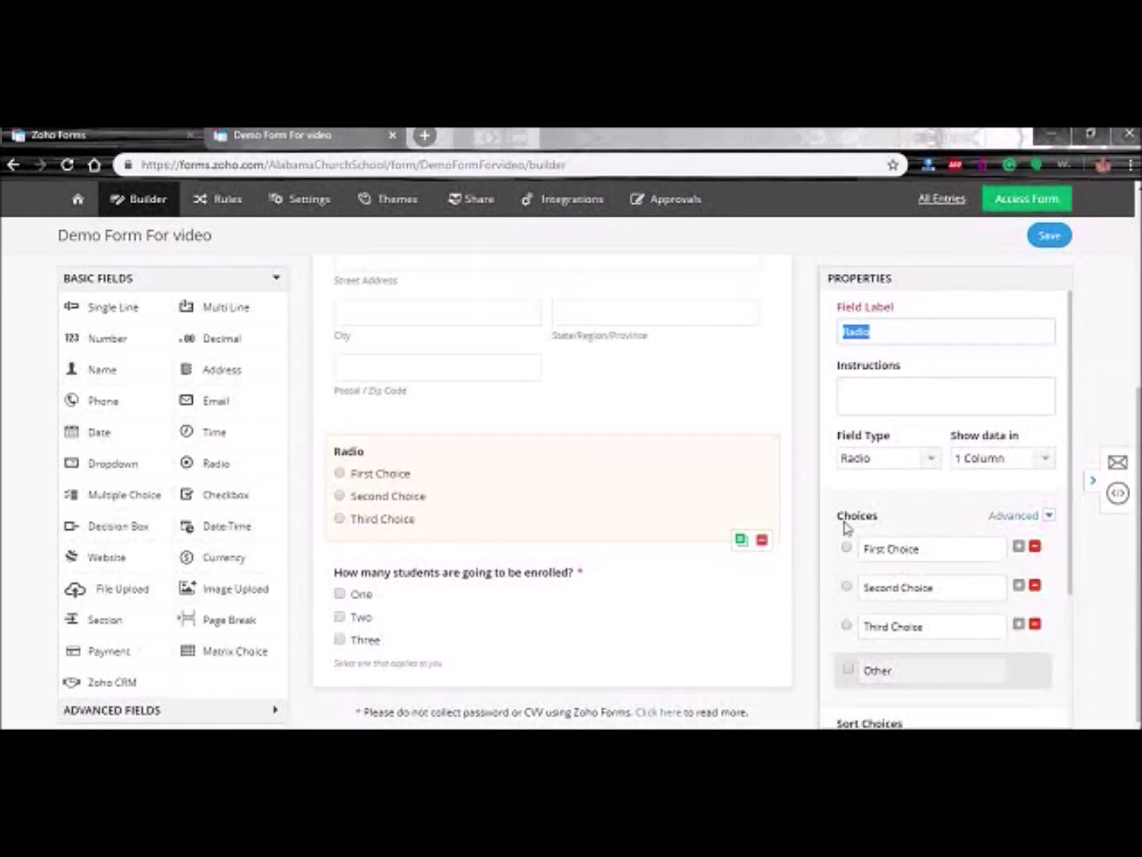
click(1034, 625)
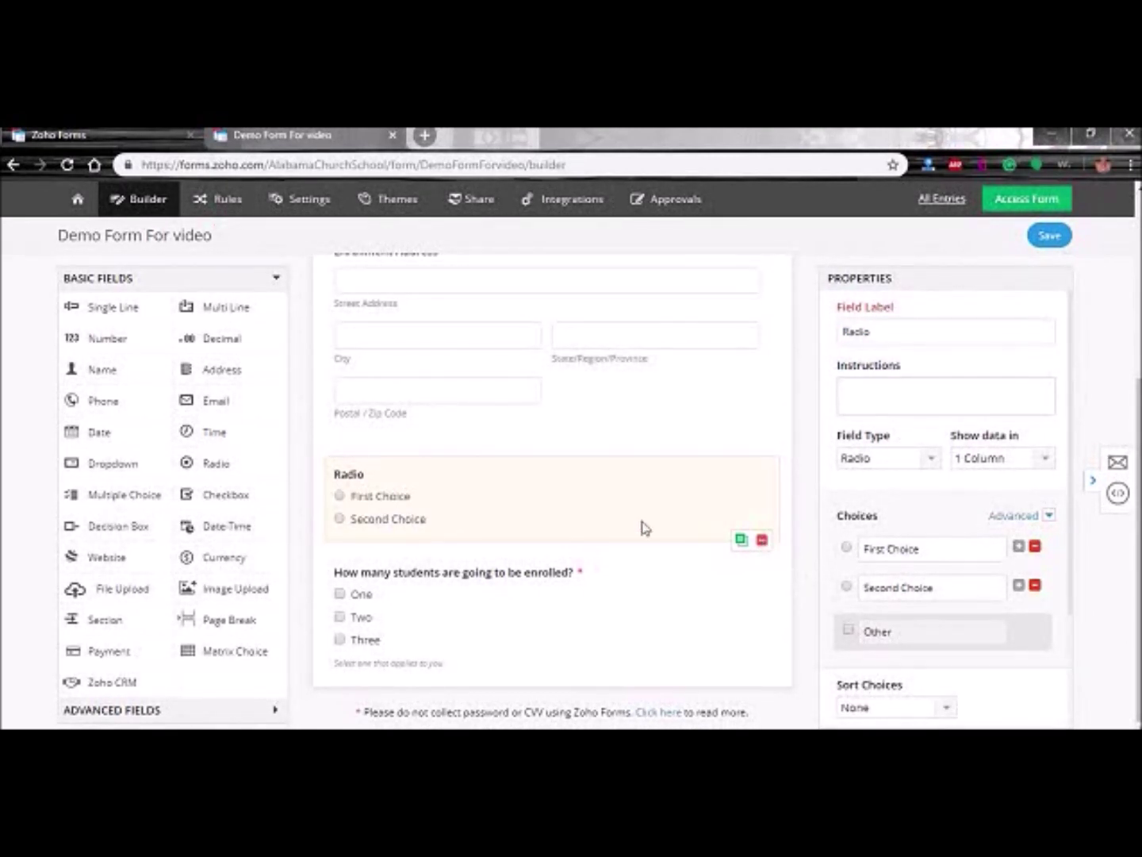
key(Delete)
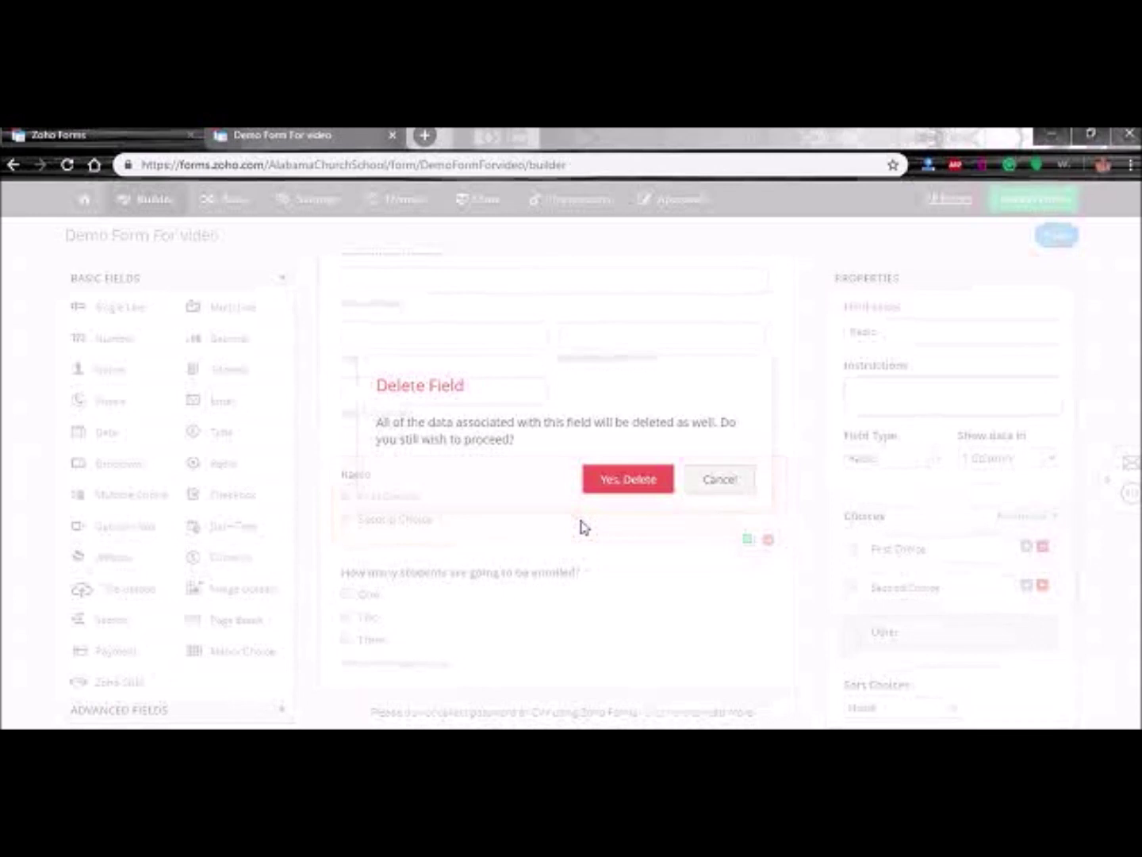
click(624, 491)
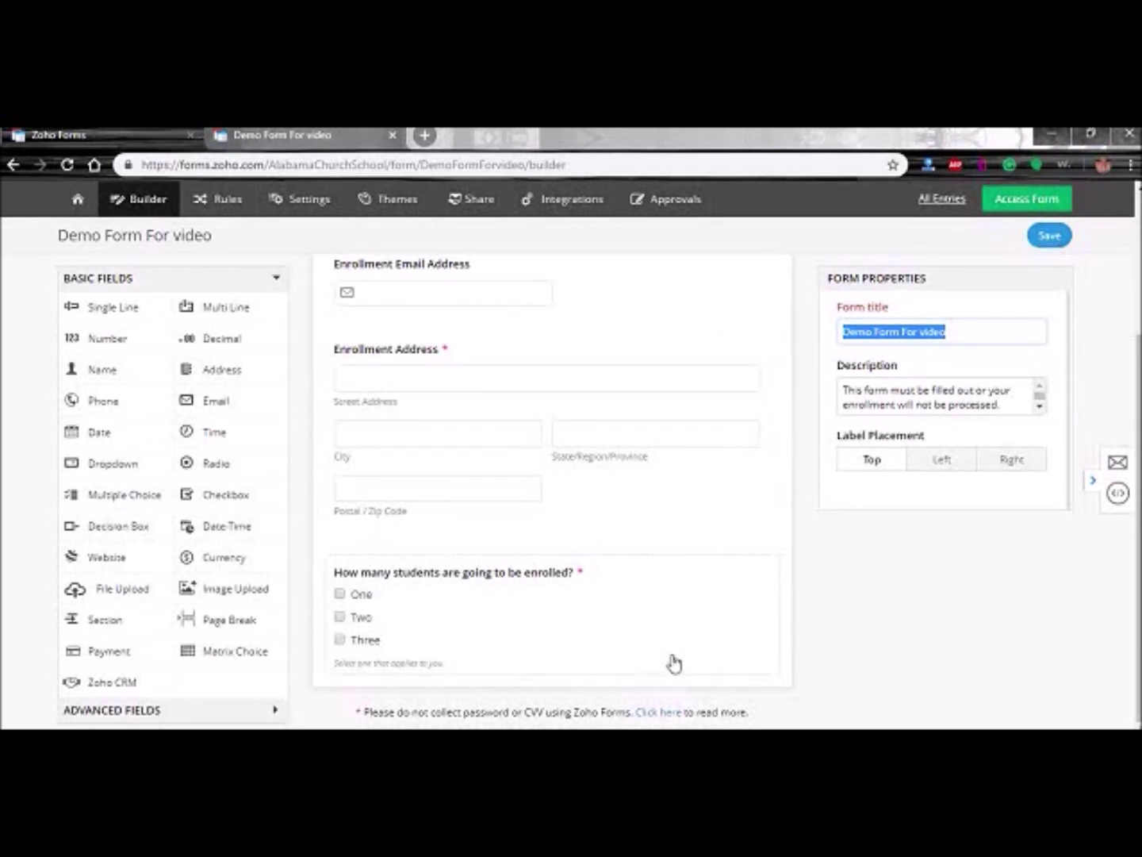
scroll(642, 639, up, 1)
scroll(474, 628, down, 1)
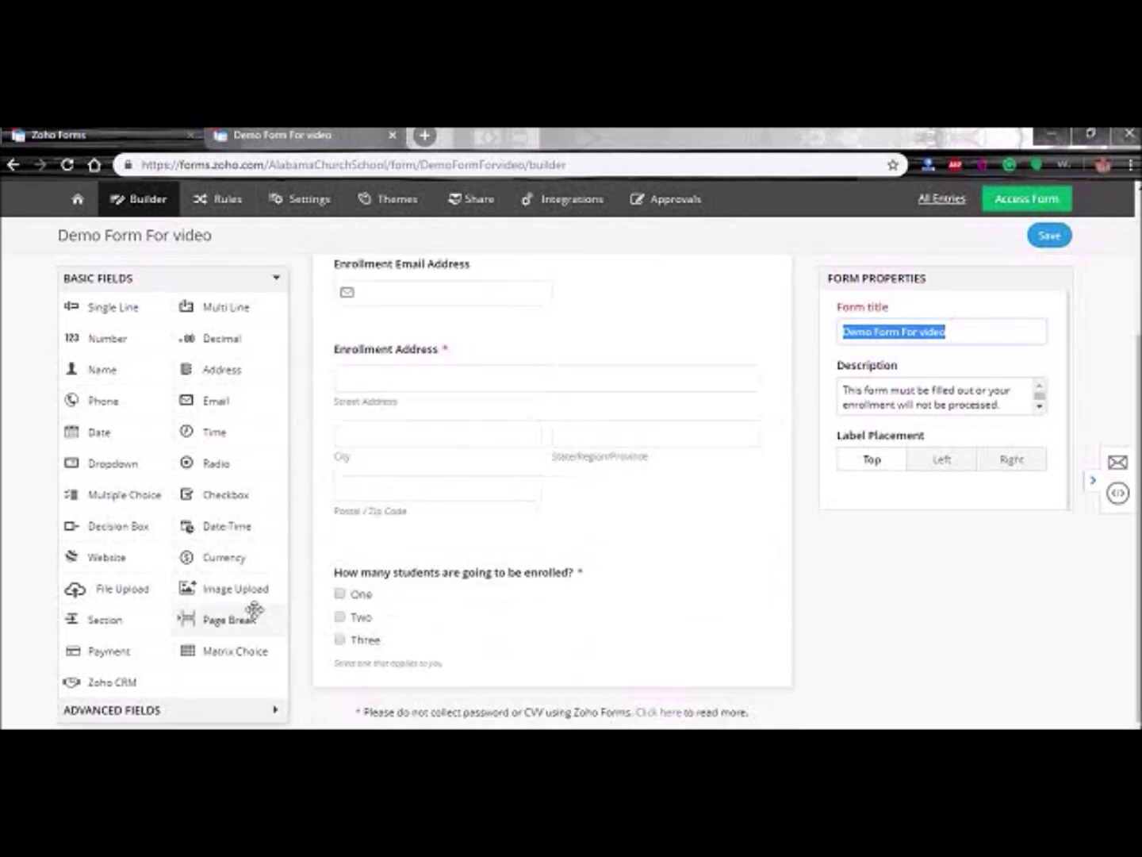
- Add a Signature field and a description reading 'I agree and understand this is my electronic signature.'
click(176, 713)
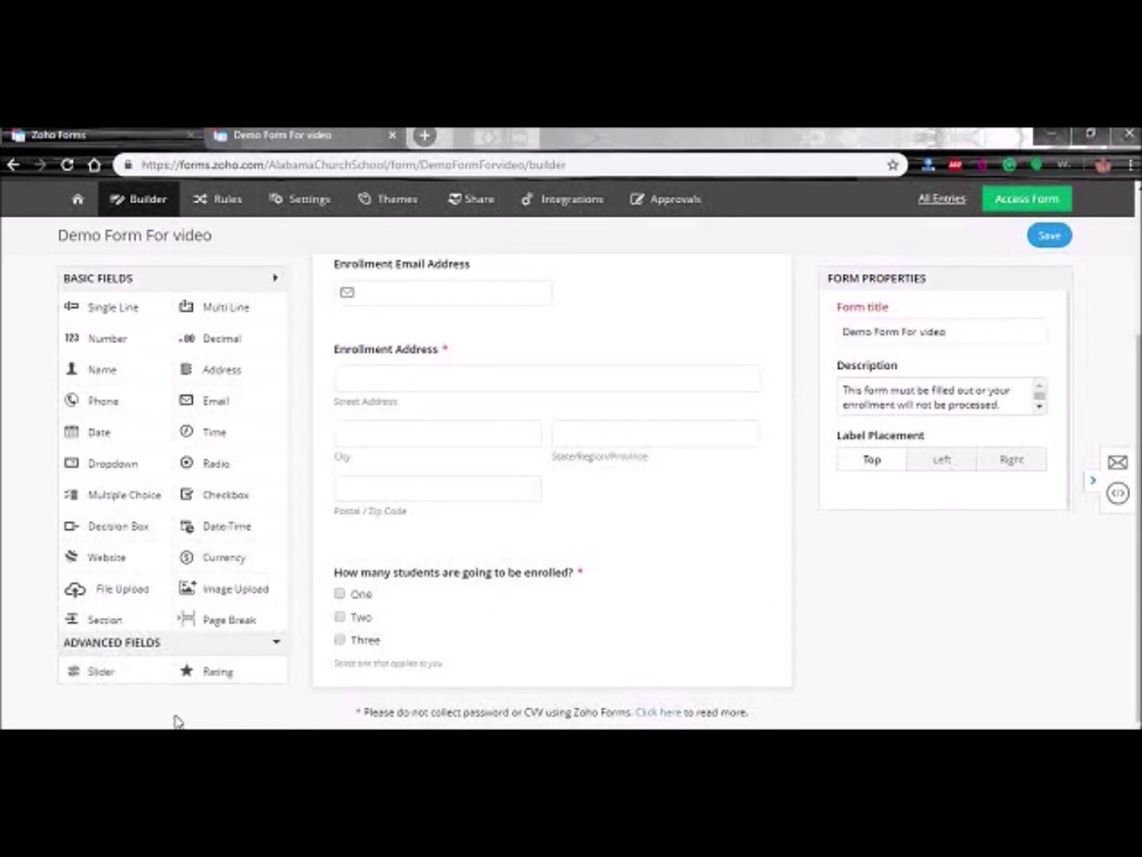
mouse_move(219, 364)
mouse_down()
mouse_move(407, 597)
mouse_move(405, 583)
mouse_move(387, 690)
mouse_up()
mouse_move(132, 370)
mouse_down()
mouse_move(112, 362)
mouse_move(349, 543)
mouse_move(395, 619)
mouse_move(390, 581)
mouse_move(400, 668)
mouse_up()
click(608, 680)
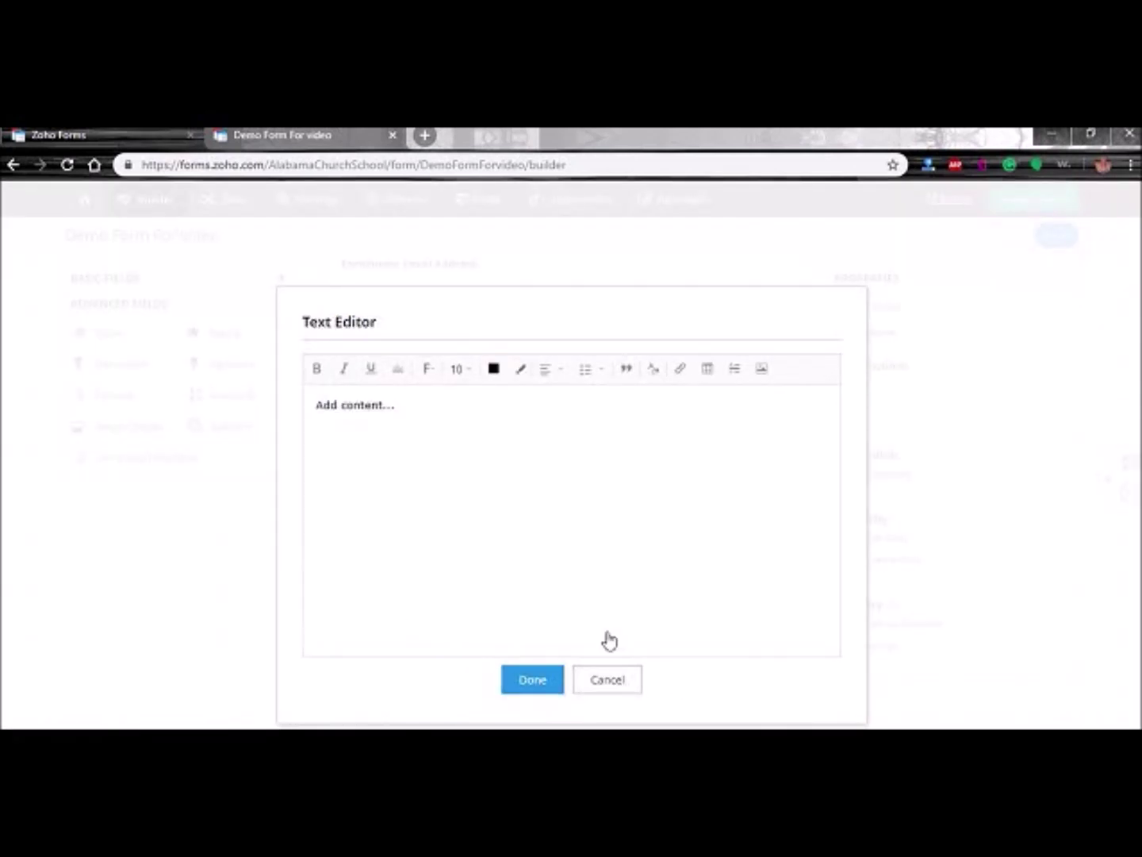
scroll(512, 603, down, 2)
drag(125, 362, 437, 592)
drag(407, 329, 262, 330)
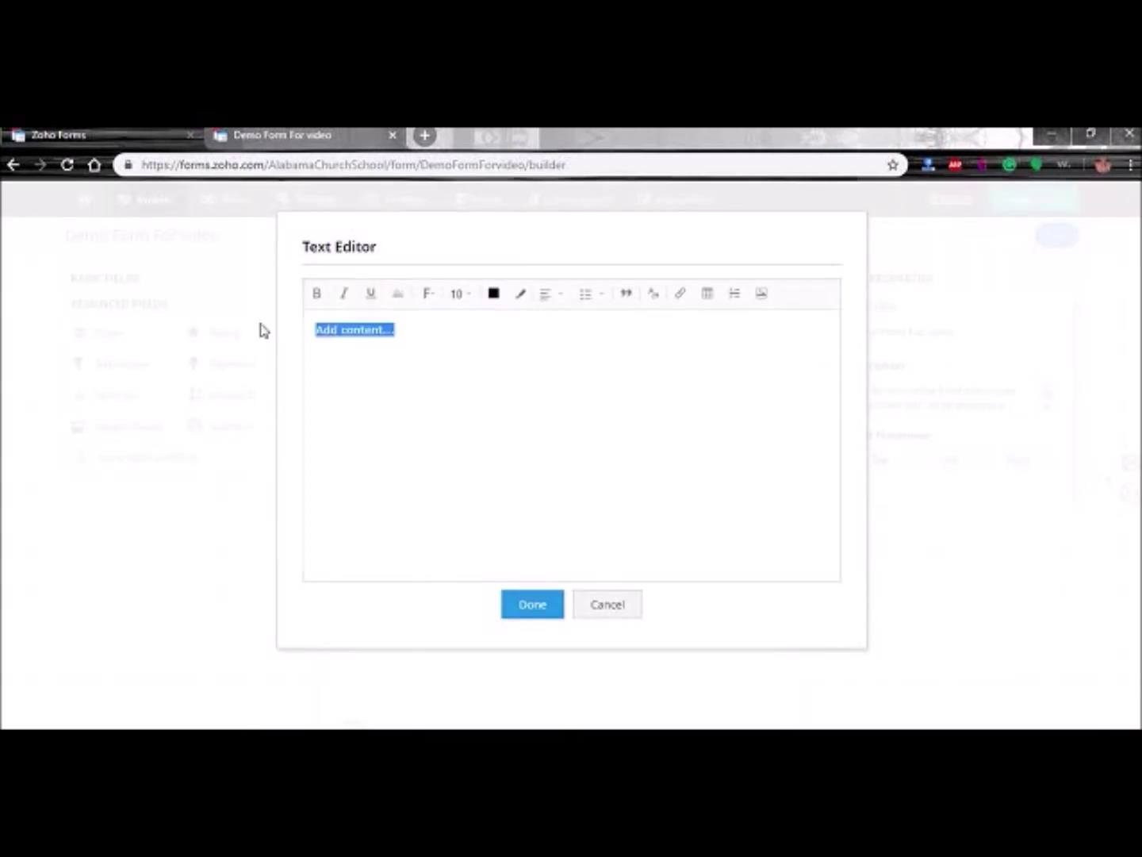
text(Th)
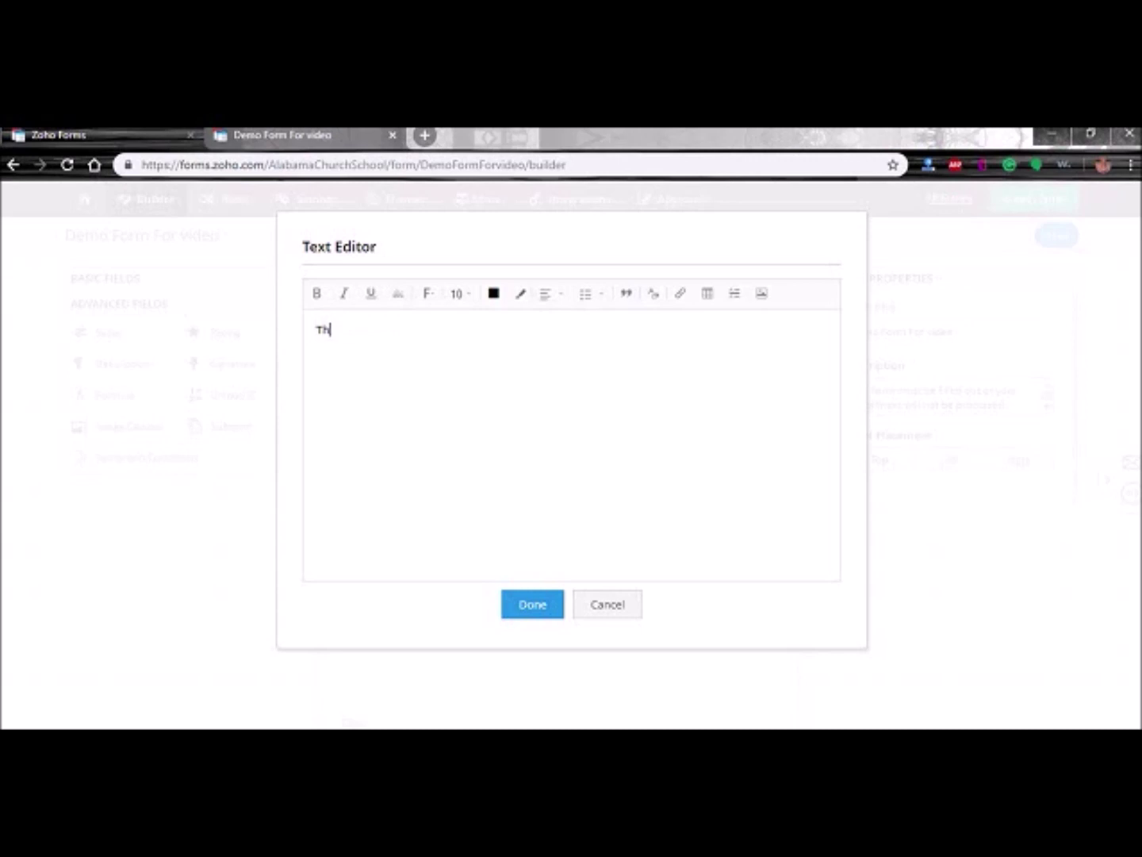
text(is is you)
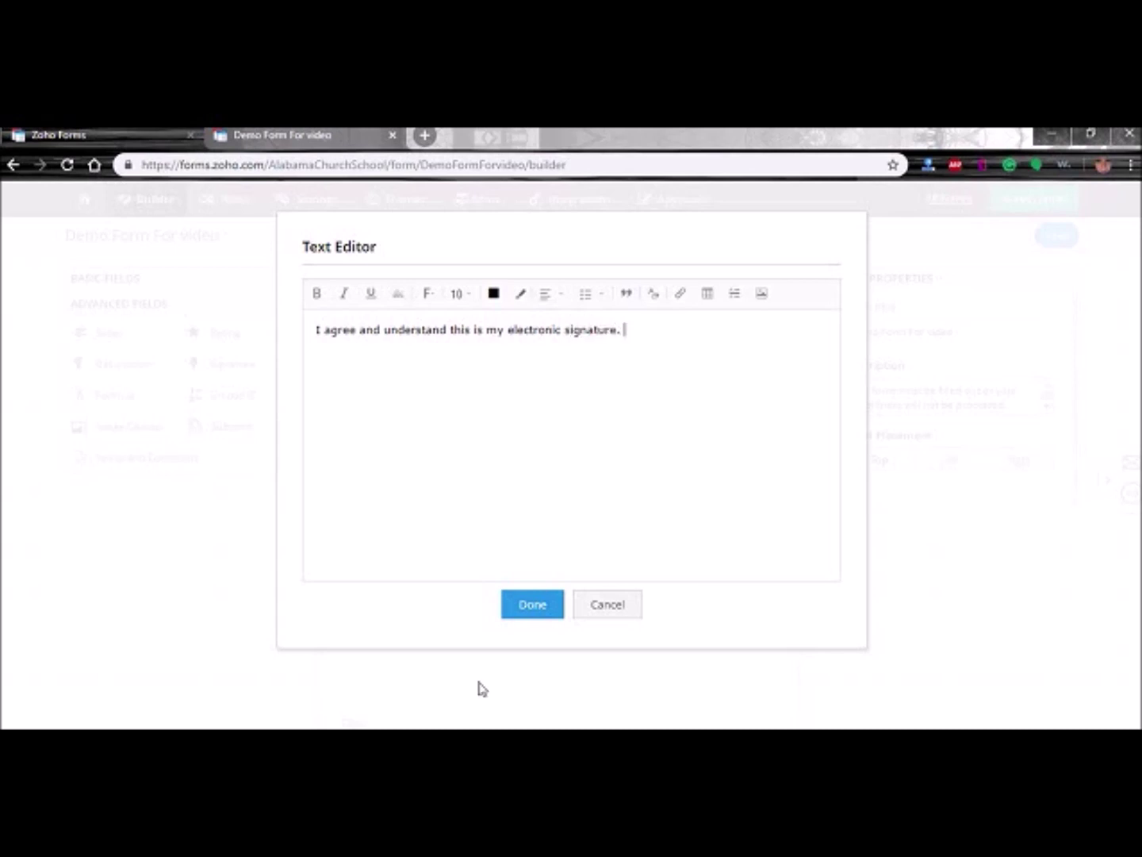
click(527, 603)
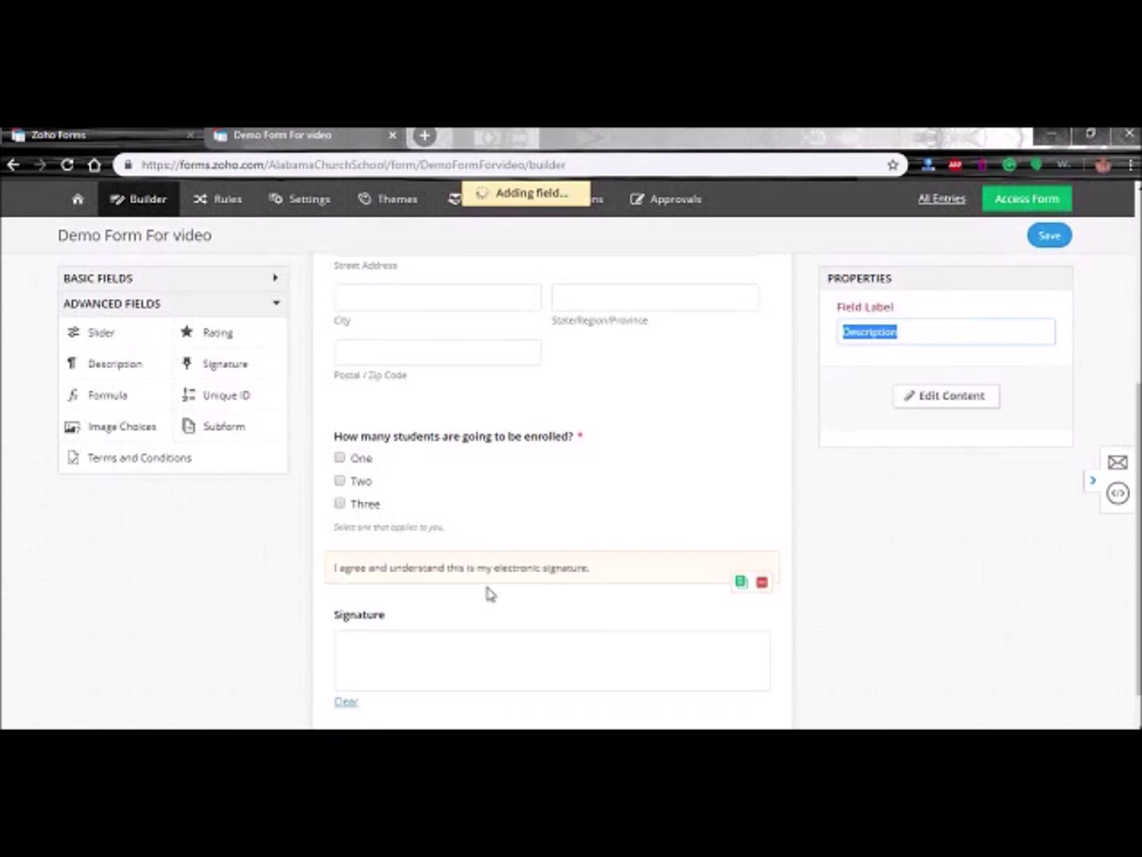
- Prefix the description with 'By signing this form' and save the reworded text
click(946, 400)
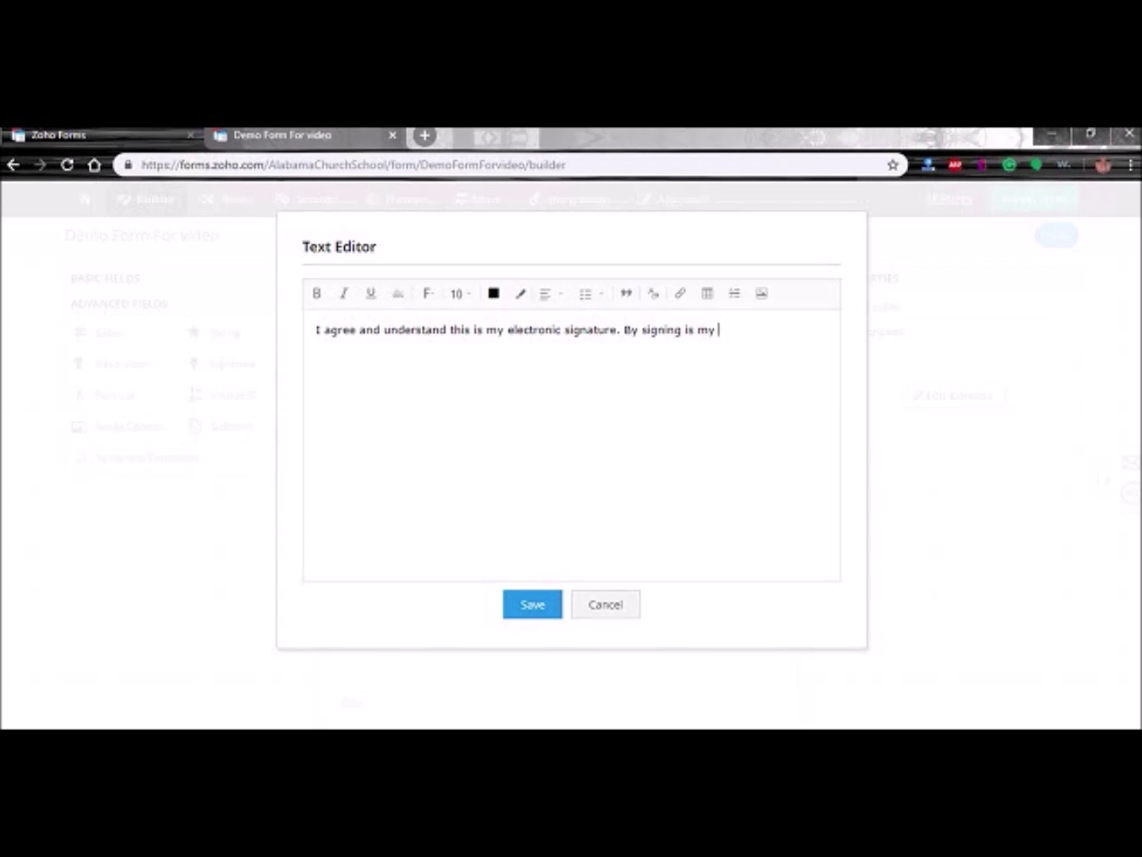
key(BackSpace)
key(BackSpace)
key(BackSpace)
key(BackSpace)
key(BackSpace)
key(BackSpace)
key(BackSpace)
key(BackSpace)
key(BackSpace)
key(BackSpace)
key(BackSpace)
key(BackSpace)
key(BackSpace)
key(BackSpace)
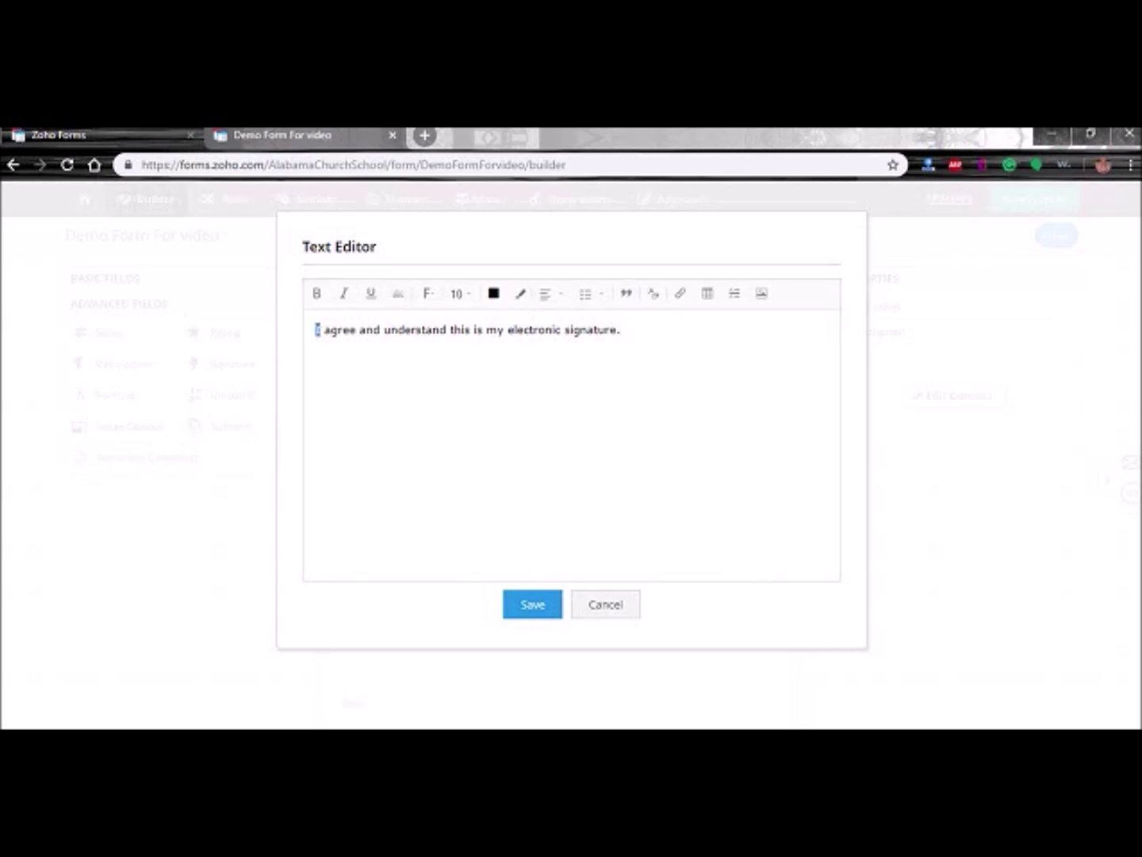
click(317, 329)
text(By sig)
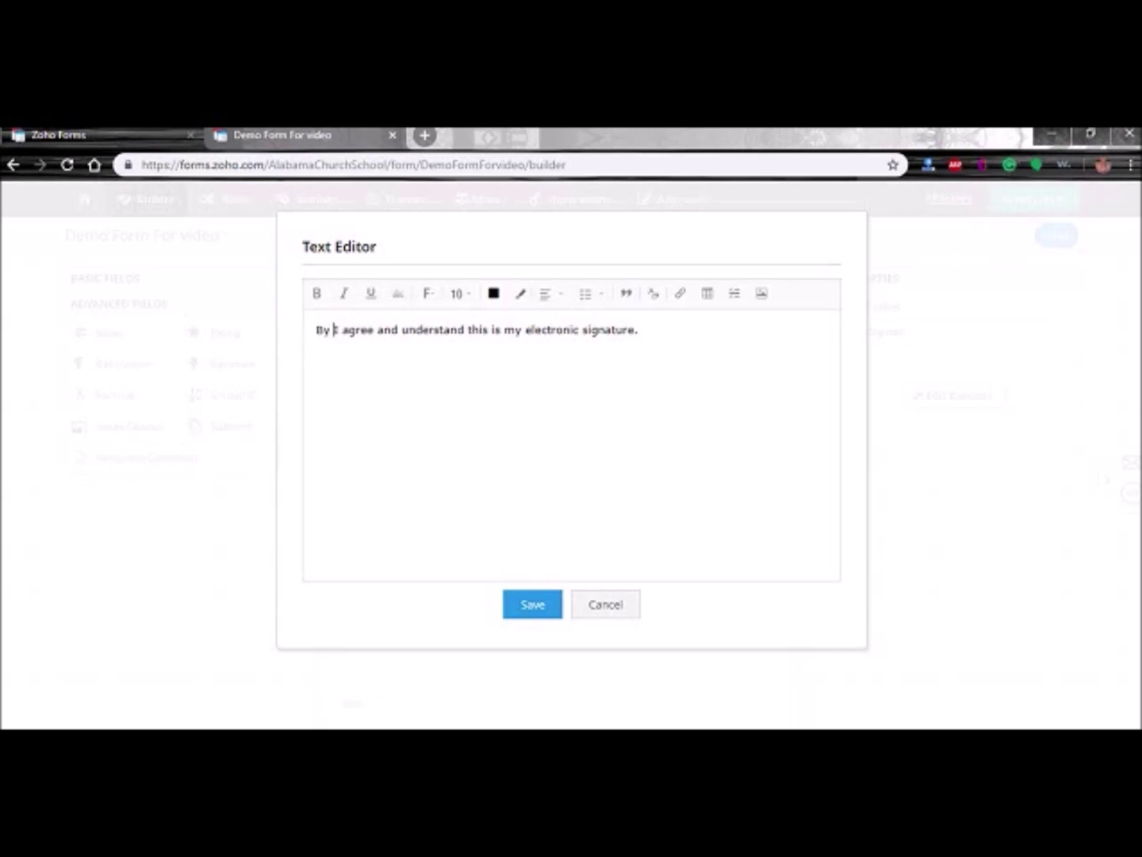
text(ning this)
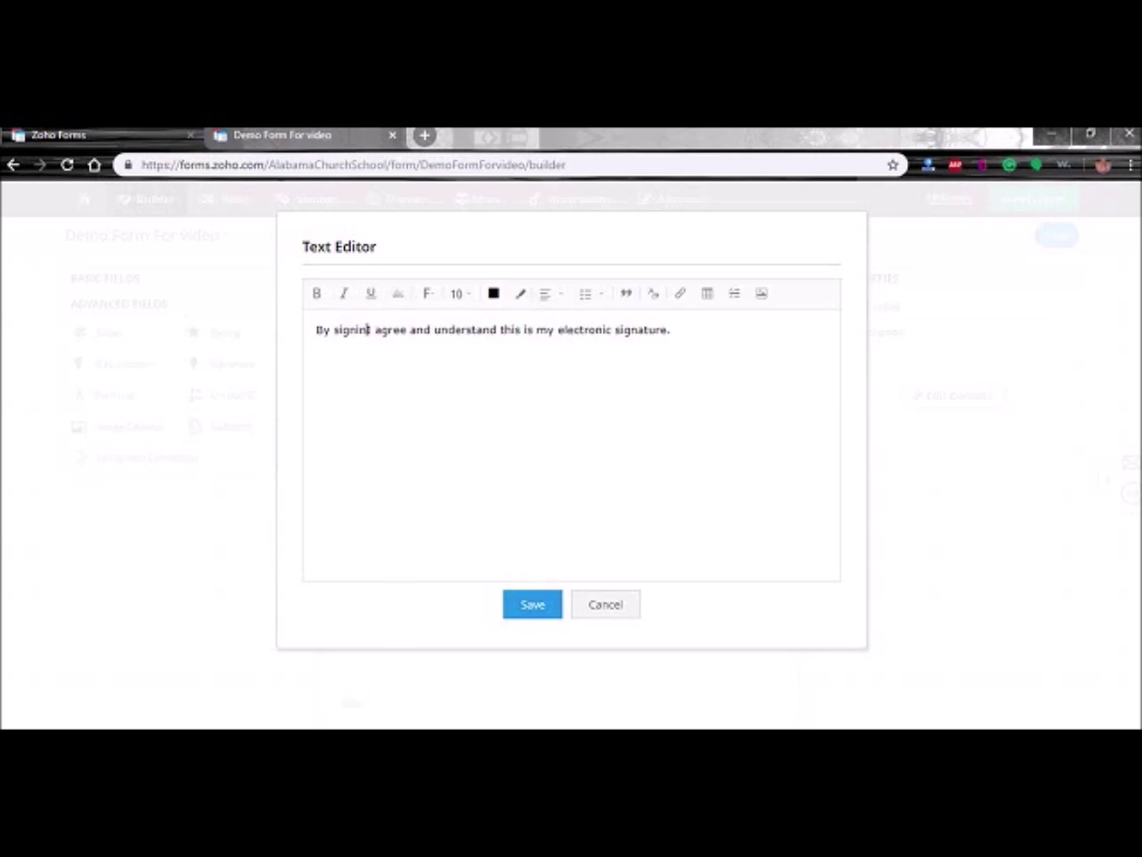
text( form I)
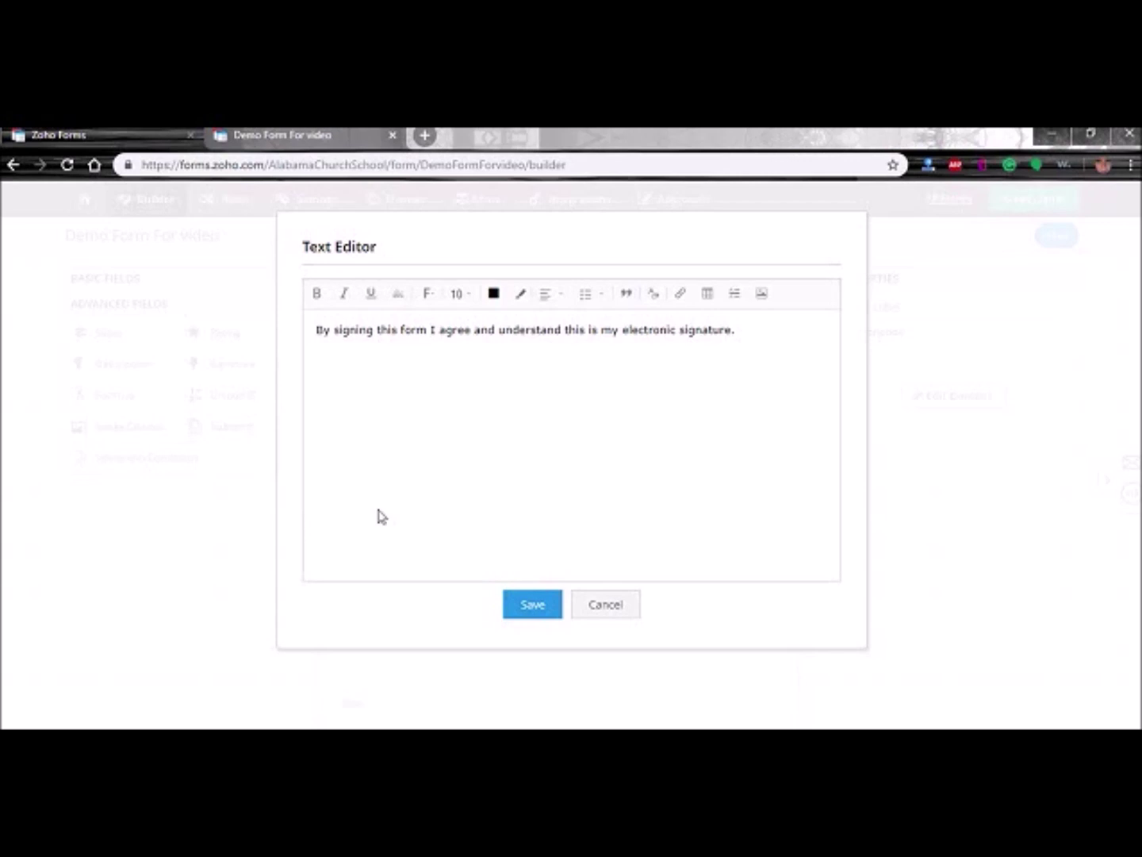
click(533, 607)
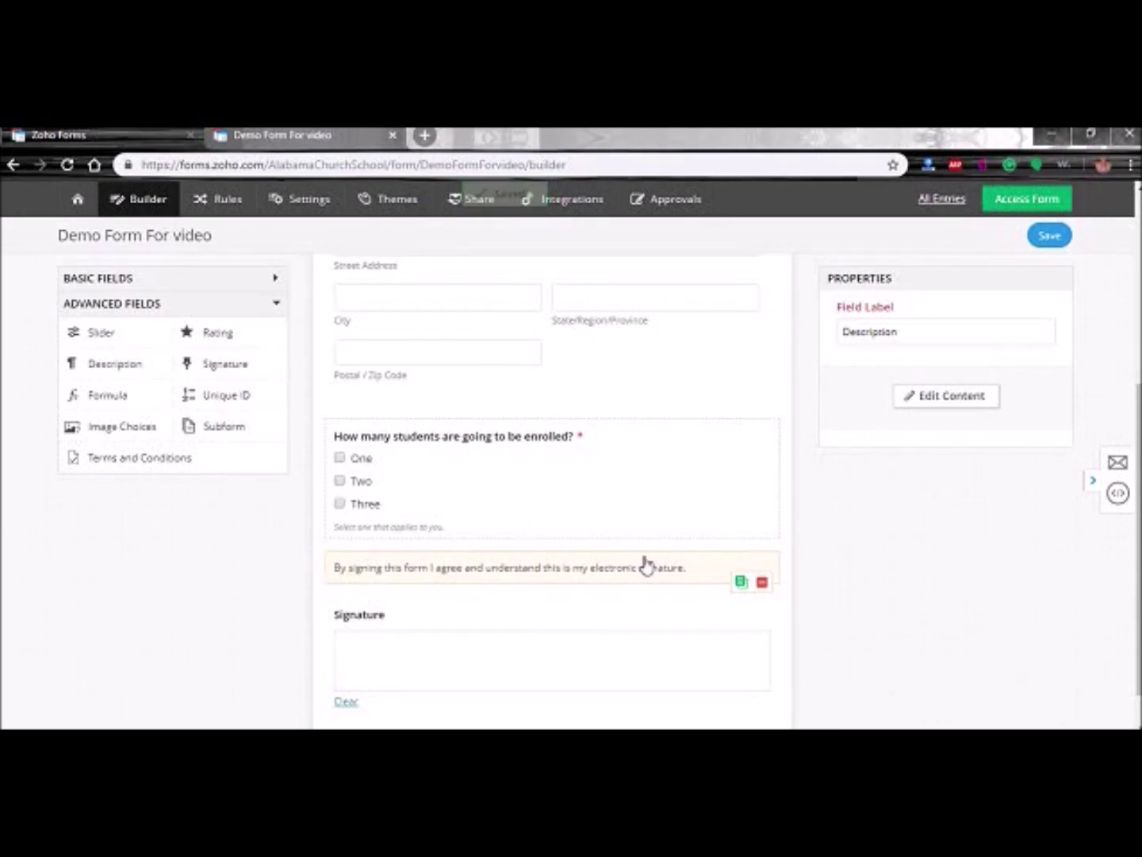
- Make the Enrollment Address field optional by clearing its Mandatory setting
click(647, 571)
scroll(533, 568, down, 1)
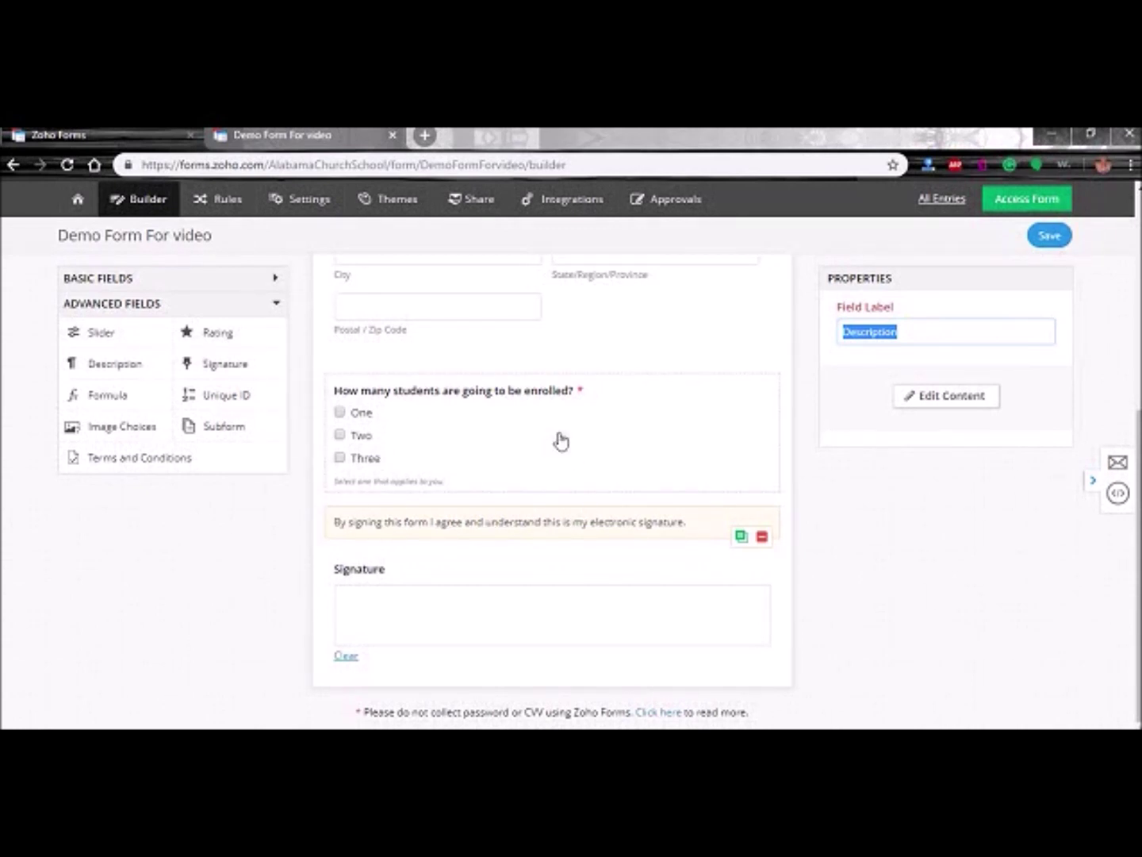
scroll(539, 464, up, 4)
mouse_move(466, 466)
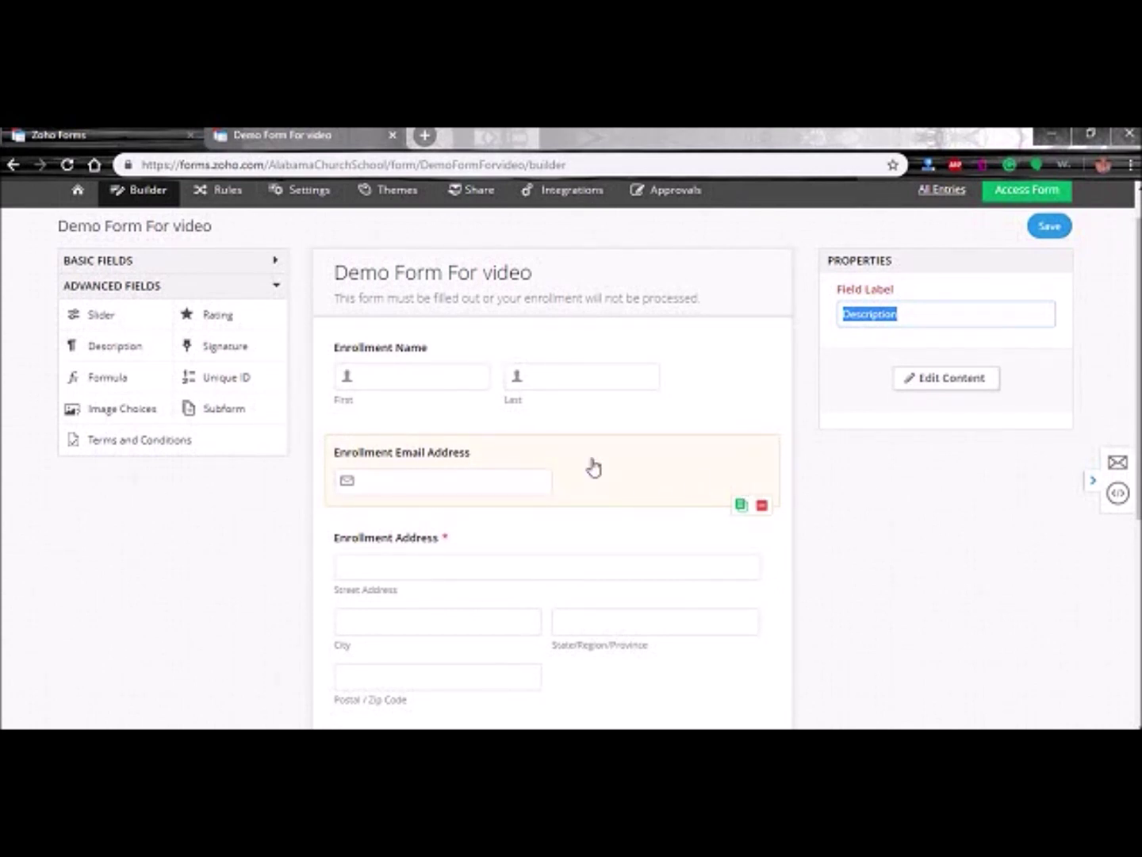
scroll(560, 481, down, 2)
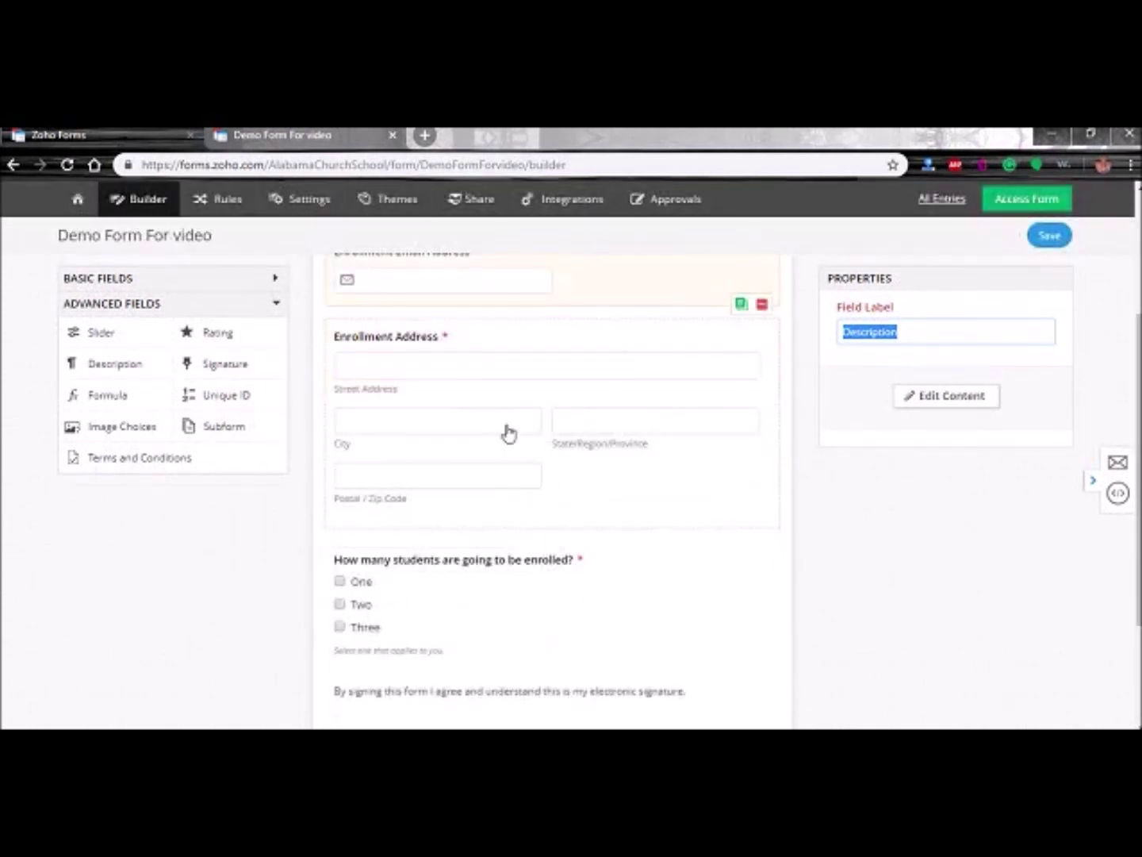
scroll(655, 527, down, 3)
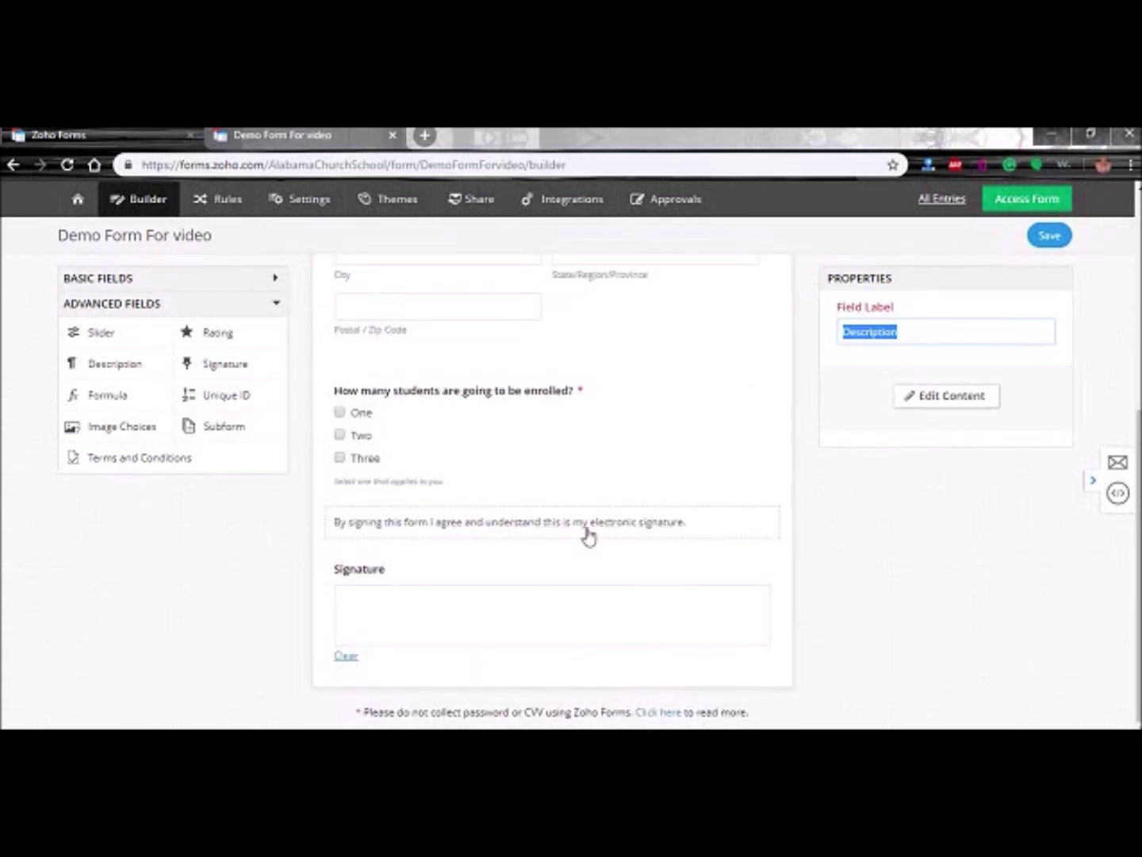
scroll(555, 492, up, 2)
click(615, 458)
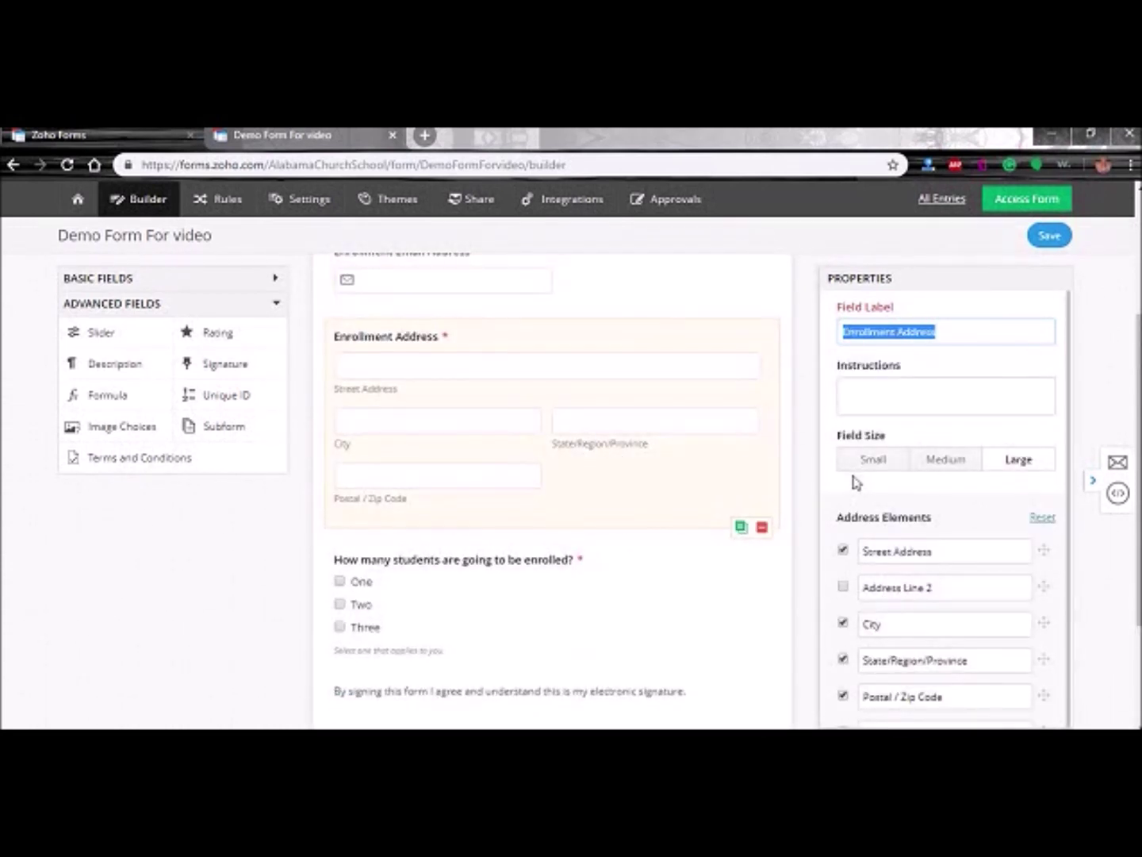
scroll(845, 651, down, 3)
click(841, 673)
- Make the Signature field mandatory, save the form, and go to its Settings page
scroll(681, 602, down, 1)
scroll(680, 602, down, 1)
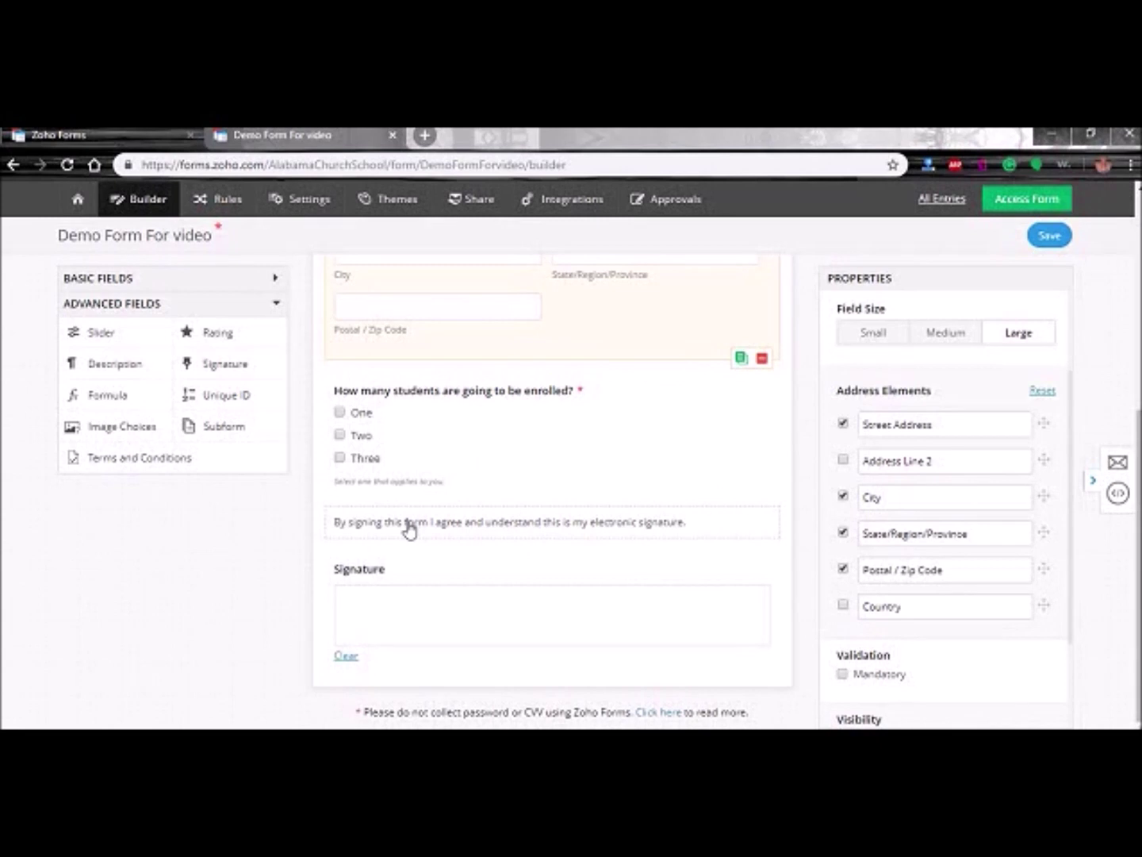
click(743, 564)
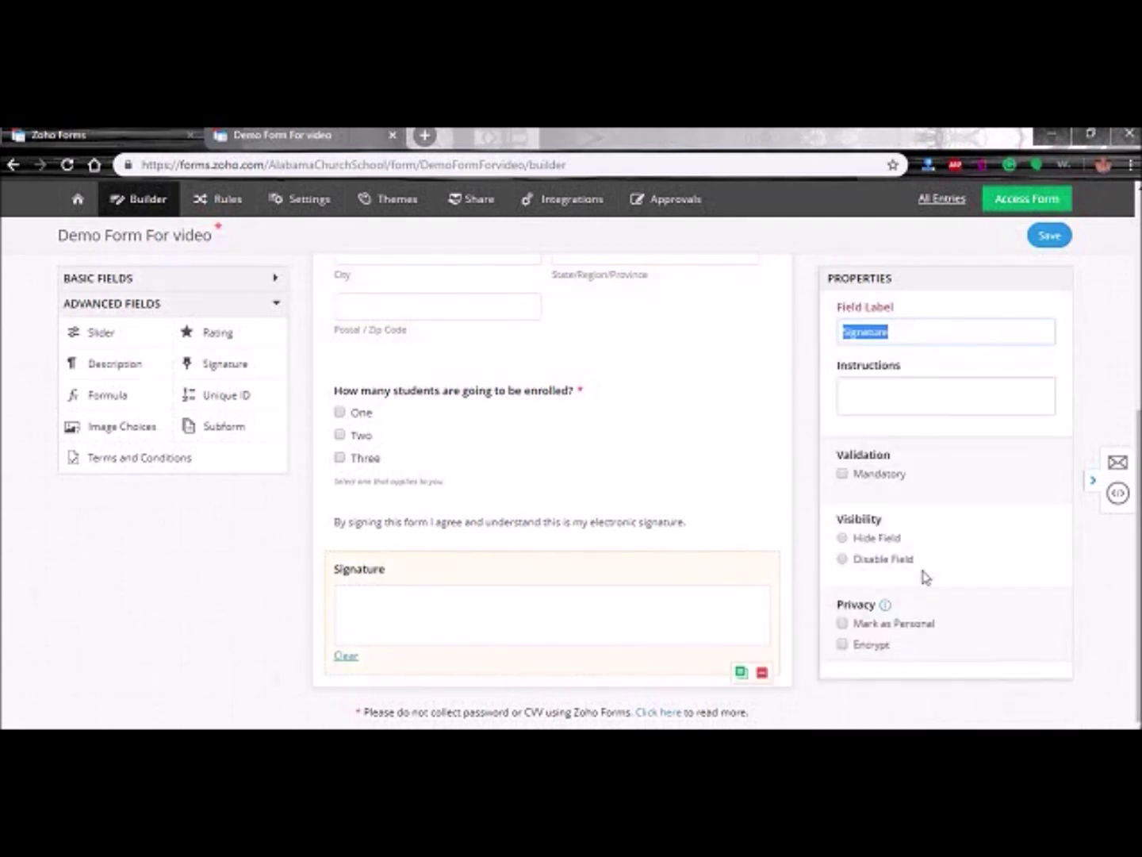
click(842, 474)
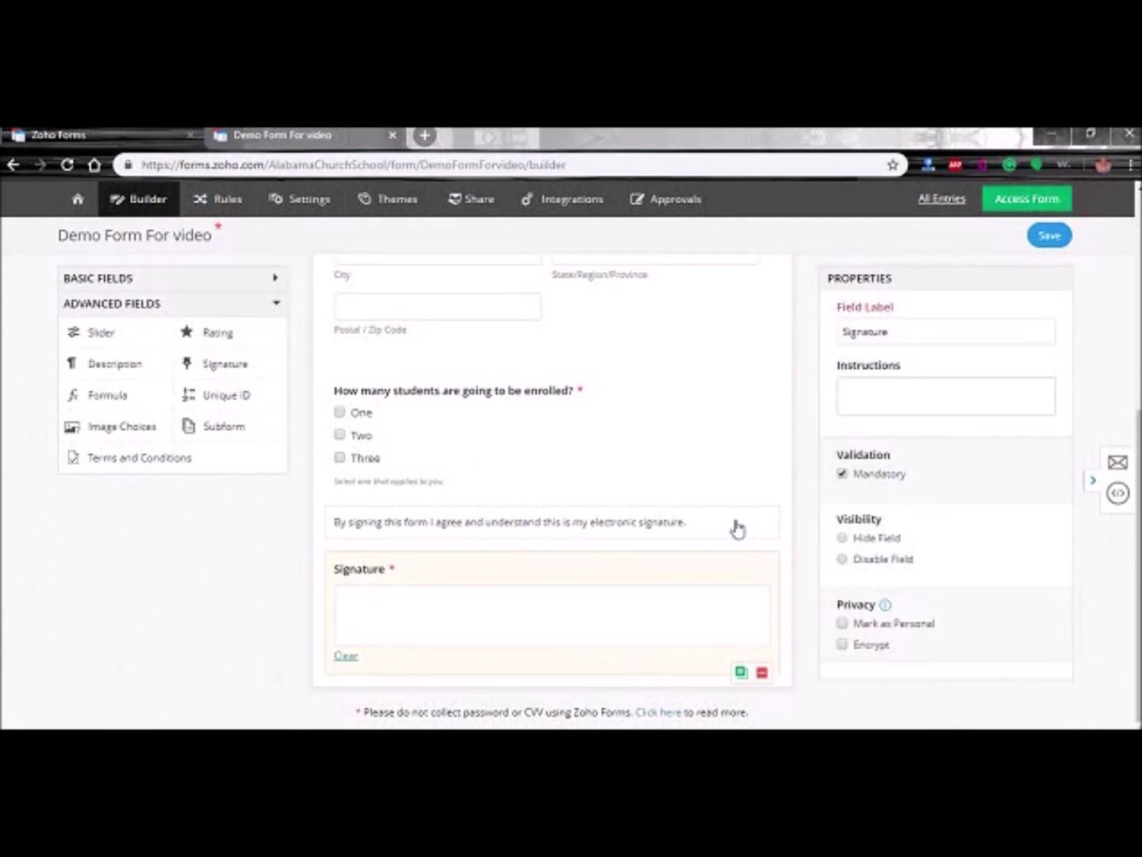
click(1046, 236)
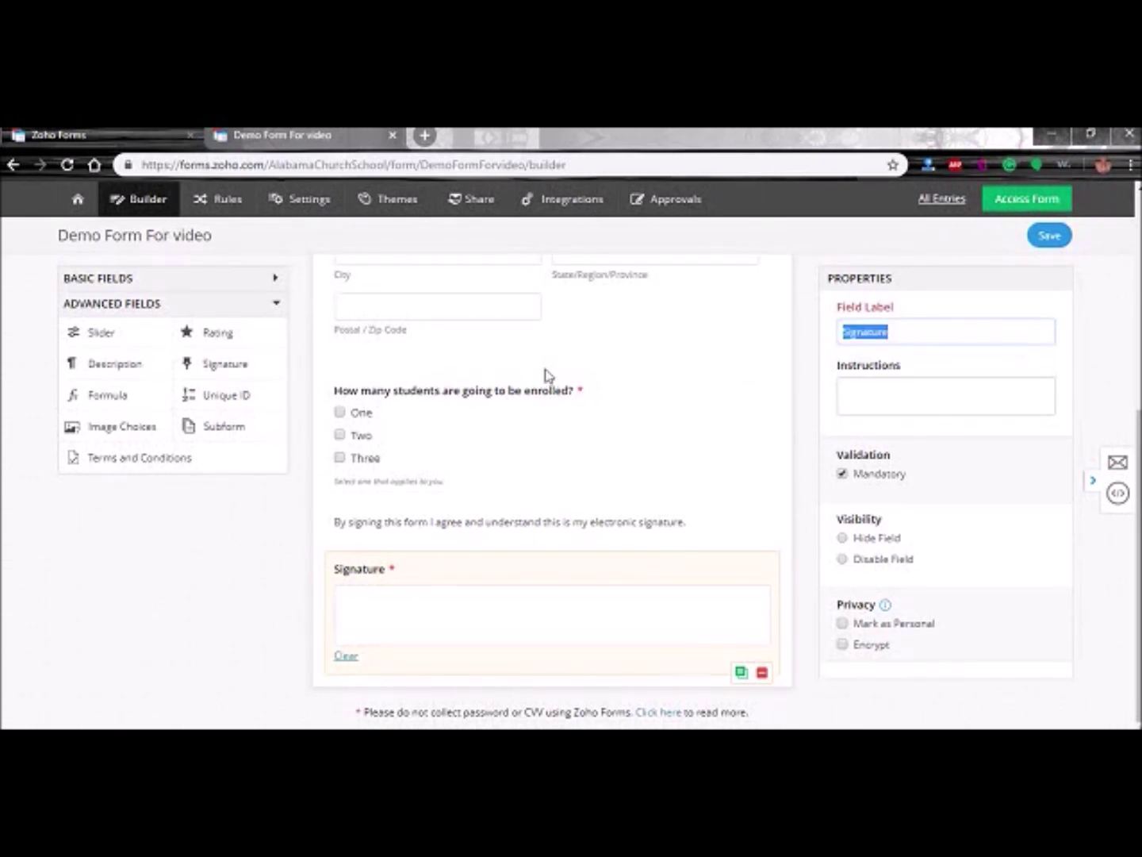
click(287, 201)
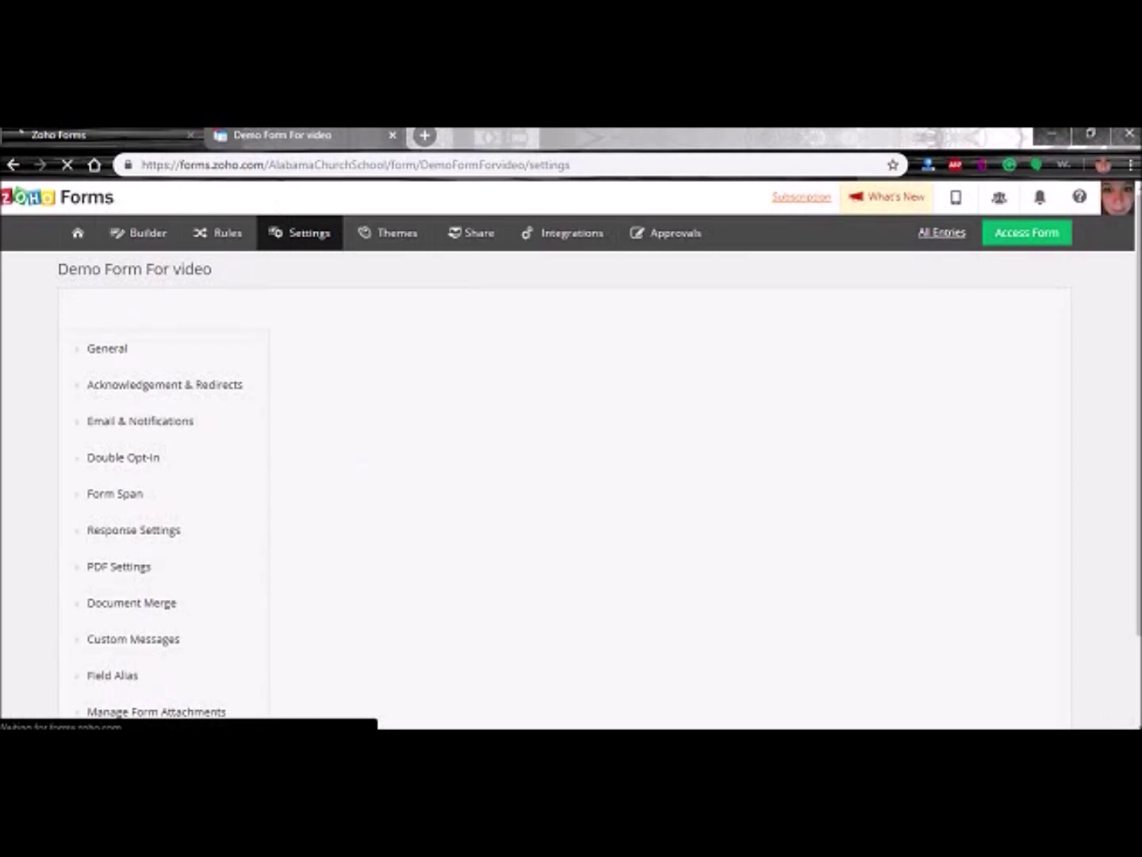
- In the form's general settings, switch CAPTCHA on and then back off
click(381, 728)
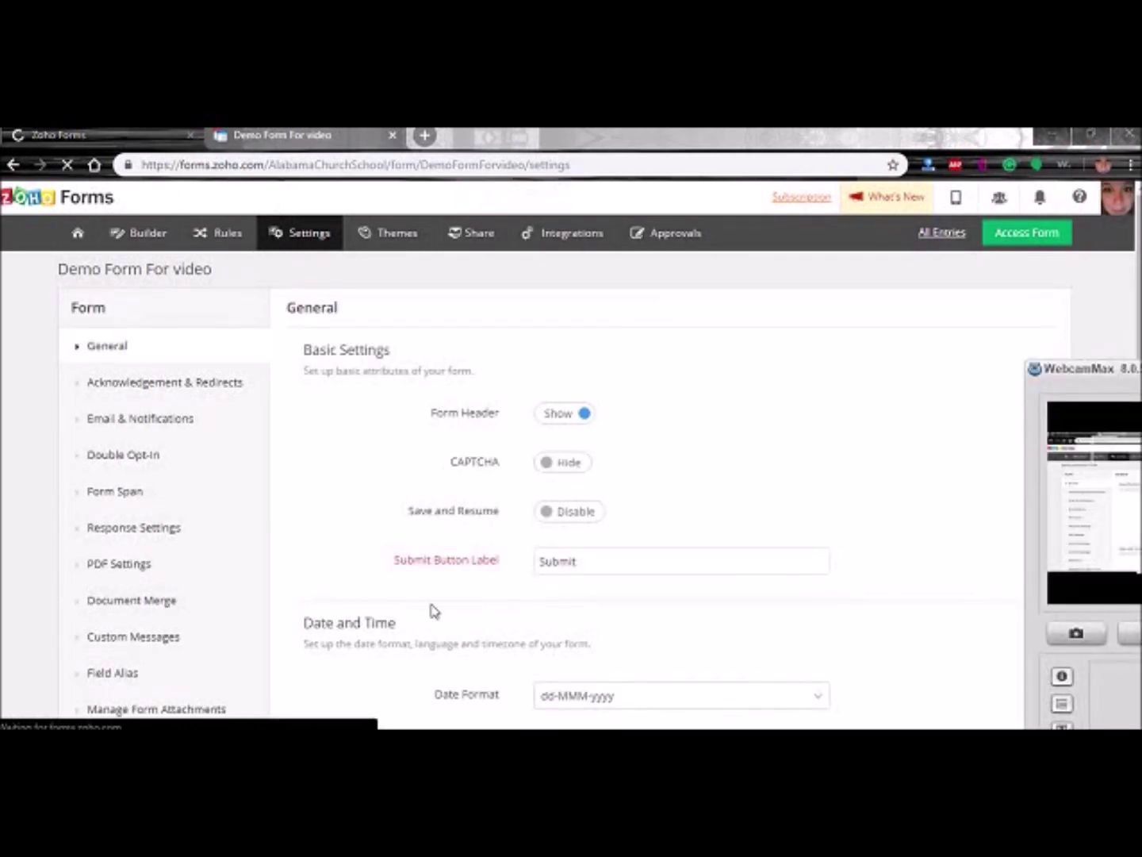
drag(1141, 389, 857, 280)
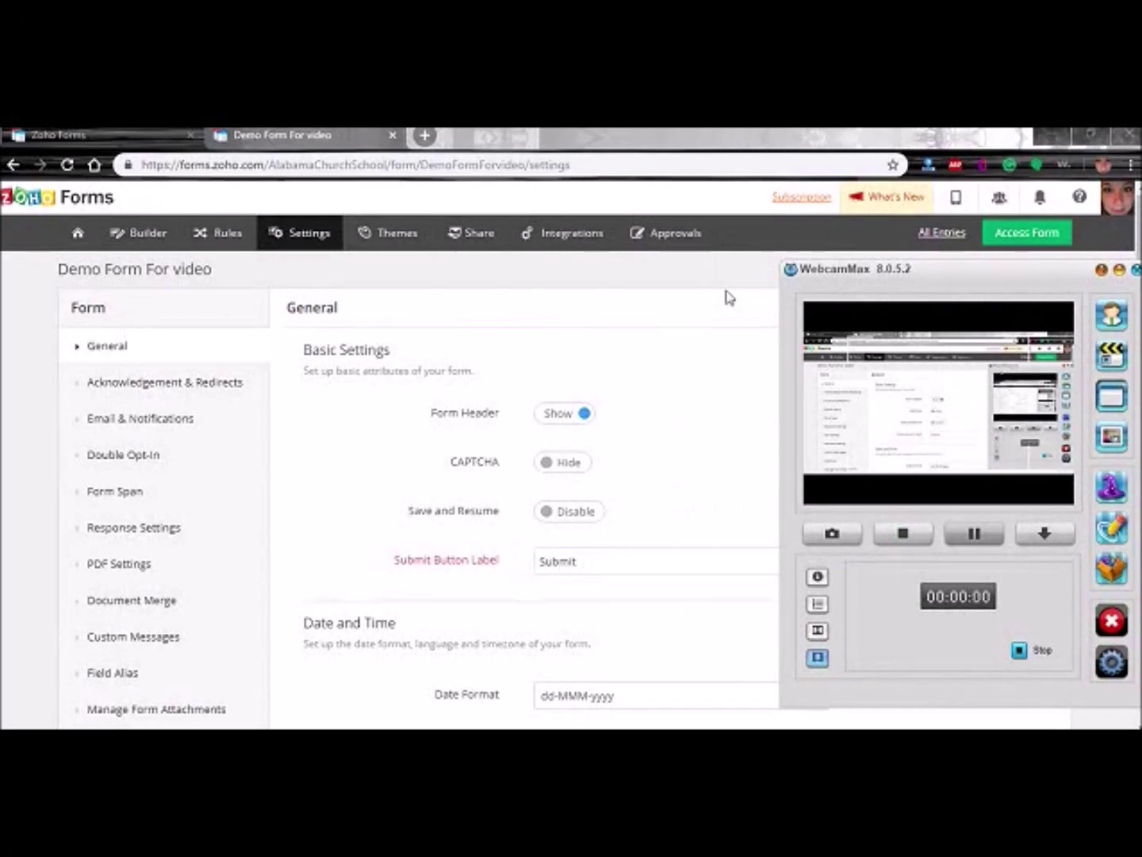
click(723, 289)
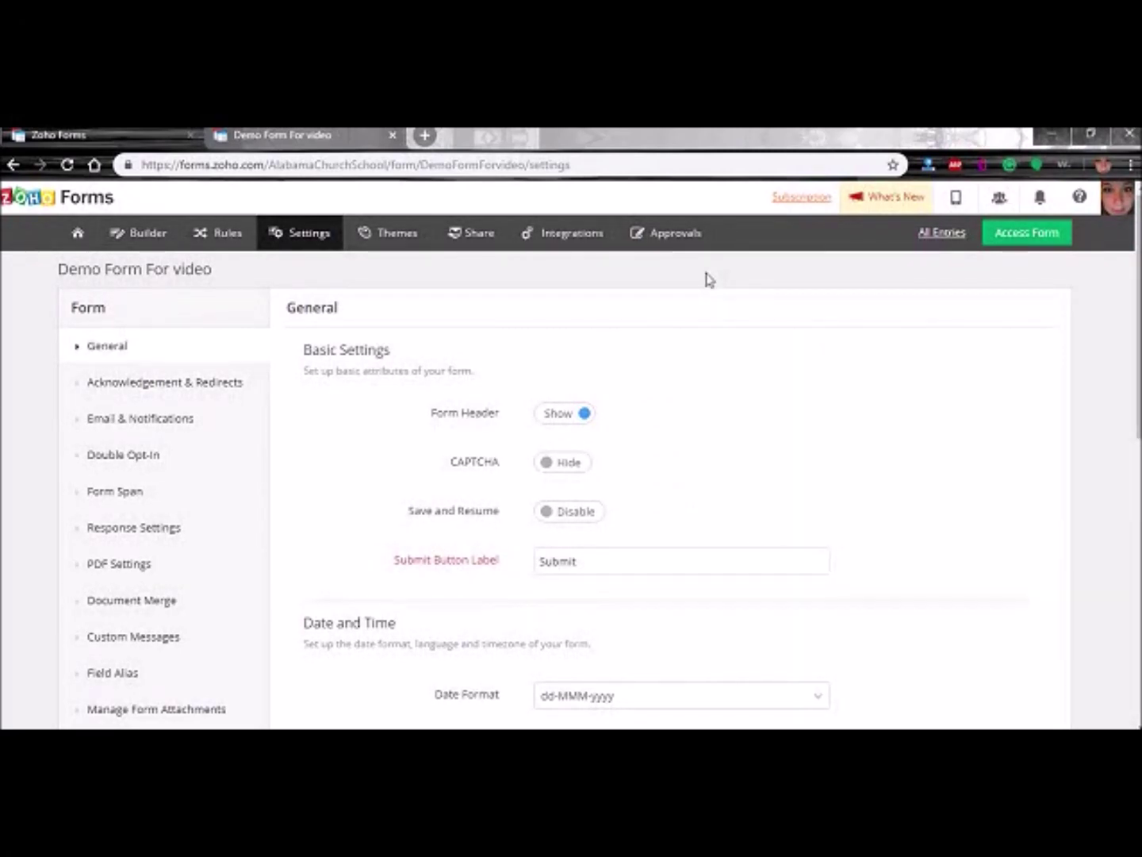
scroll(393, 485, down, 5)
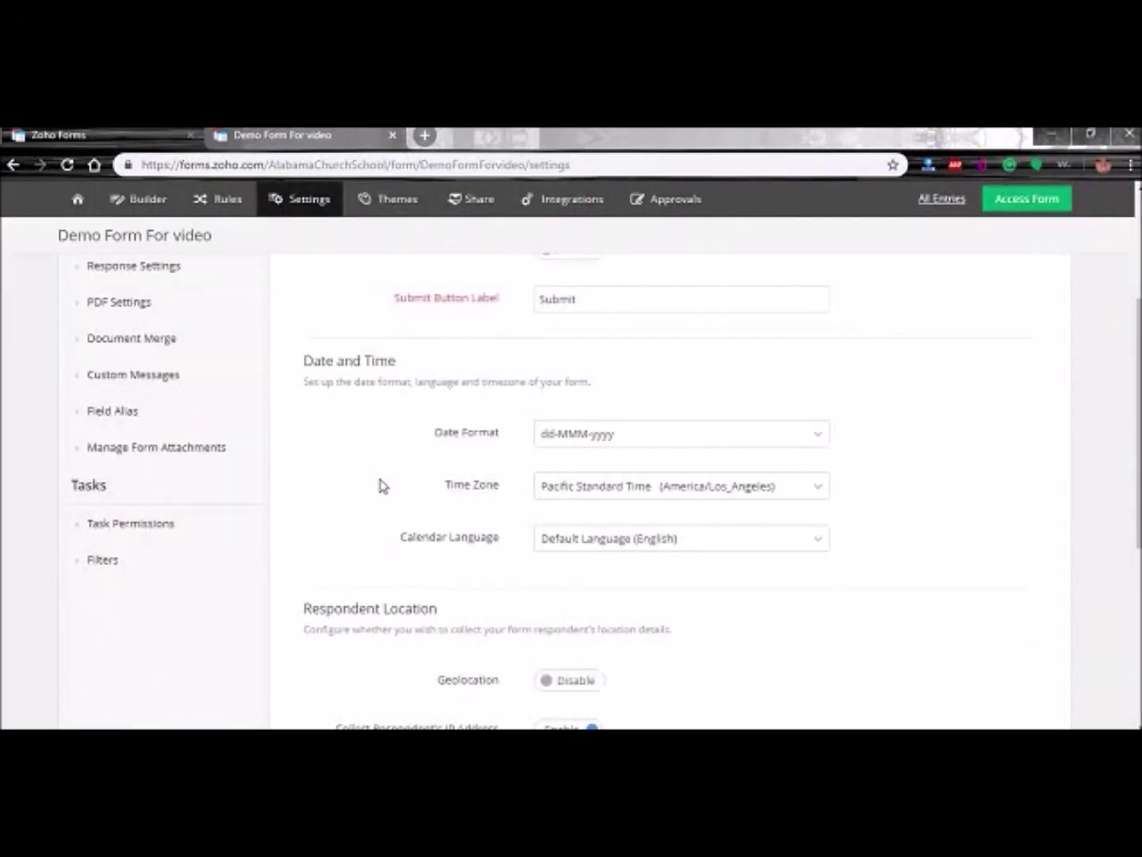
scroll(342, 473, down, 2)
scroll(332, 485, up, 7)
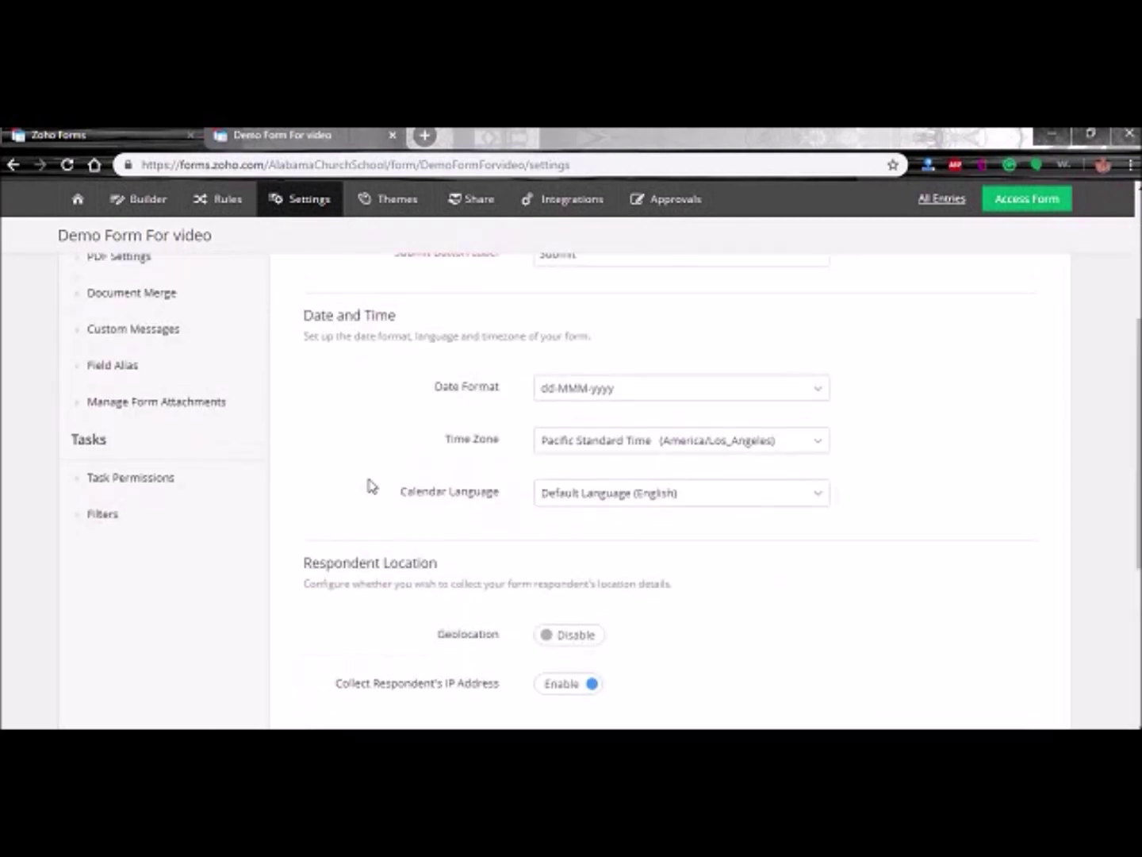
click(568, 452)
click(570, 451)
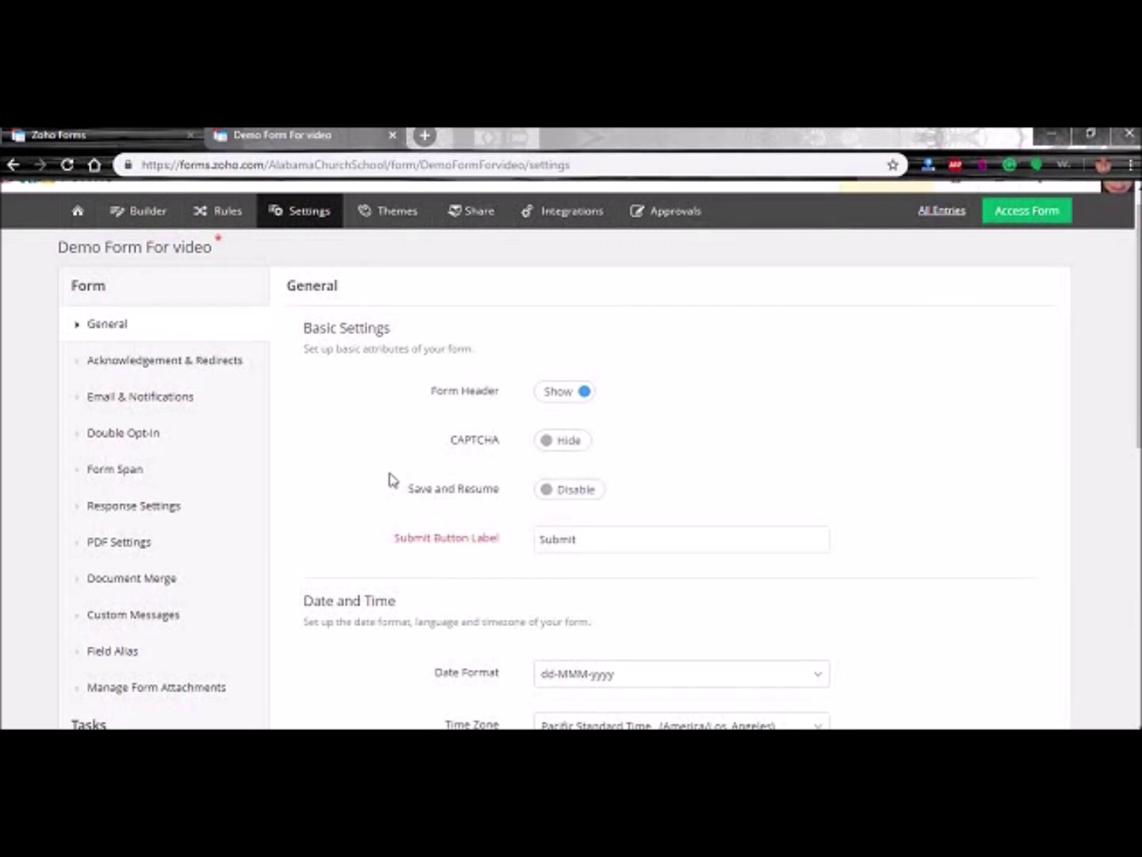
- Enable Geolocation and check the Custom URL options without choosing one
scroll(309, 563, down, 3)
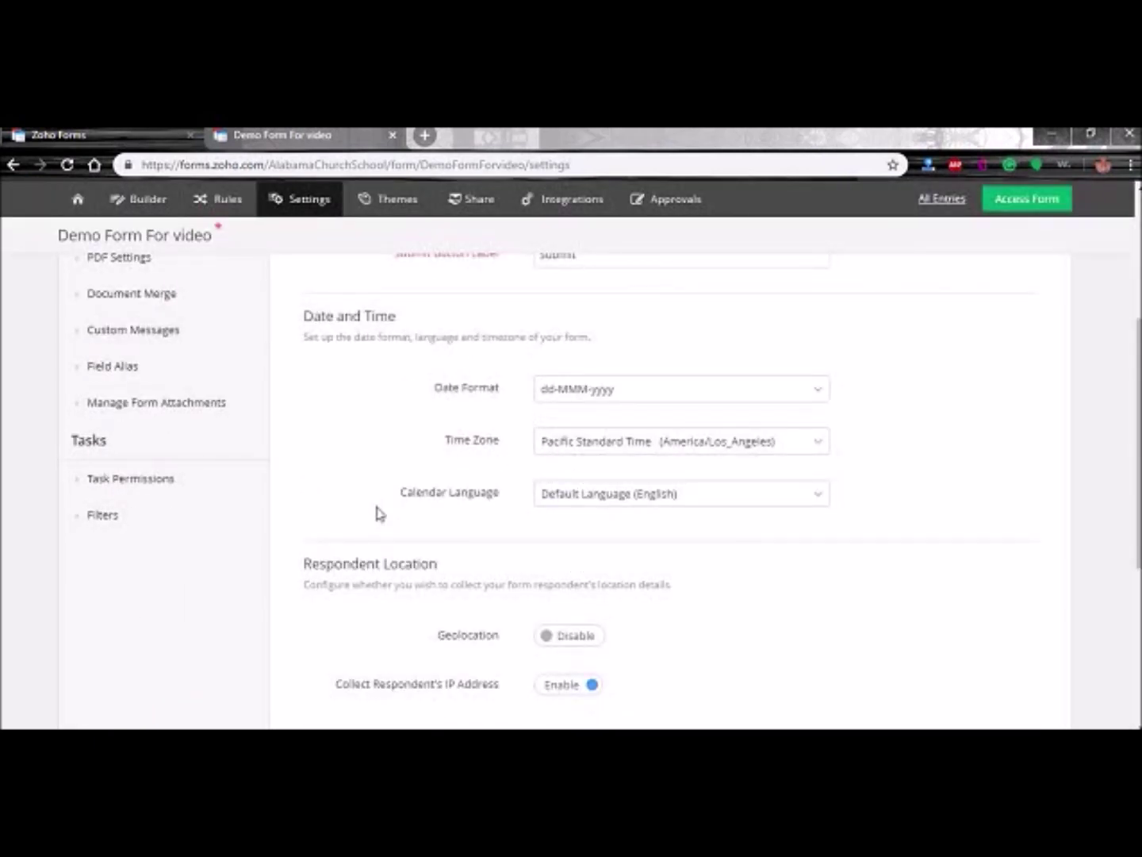
scroll(377, 512, down, 3)
click(543, 385)
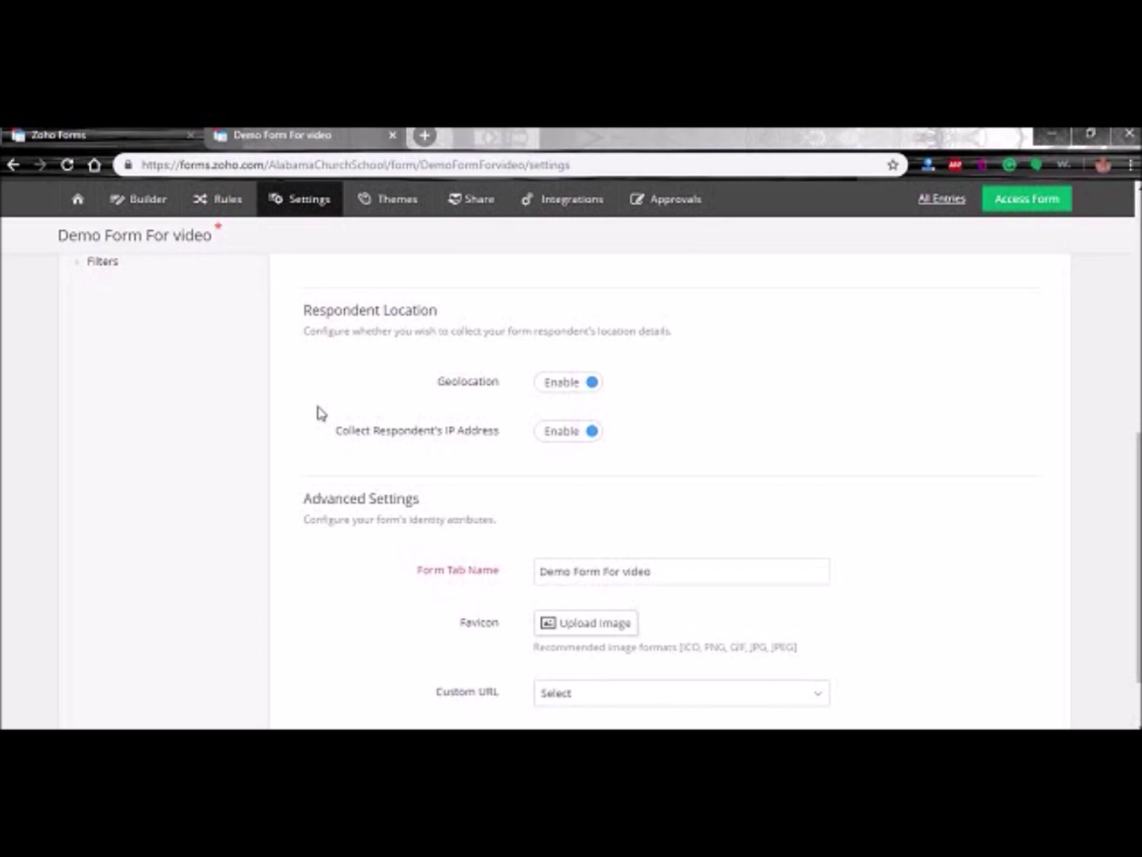
scroll(285, 496, down, 1)
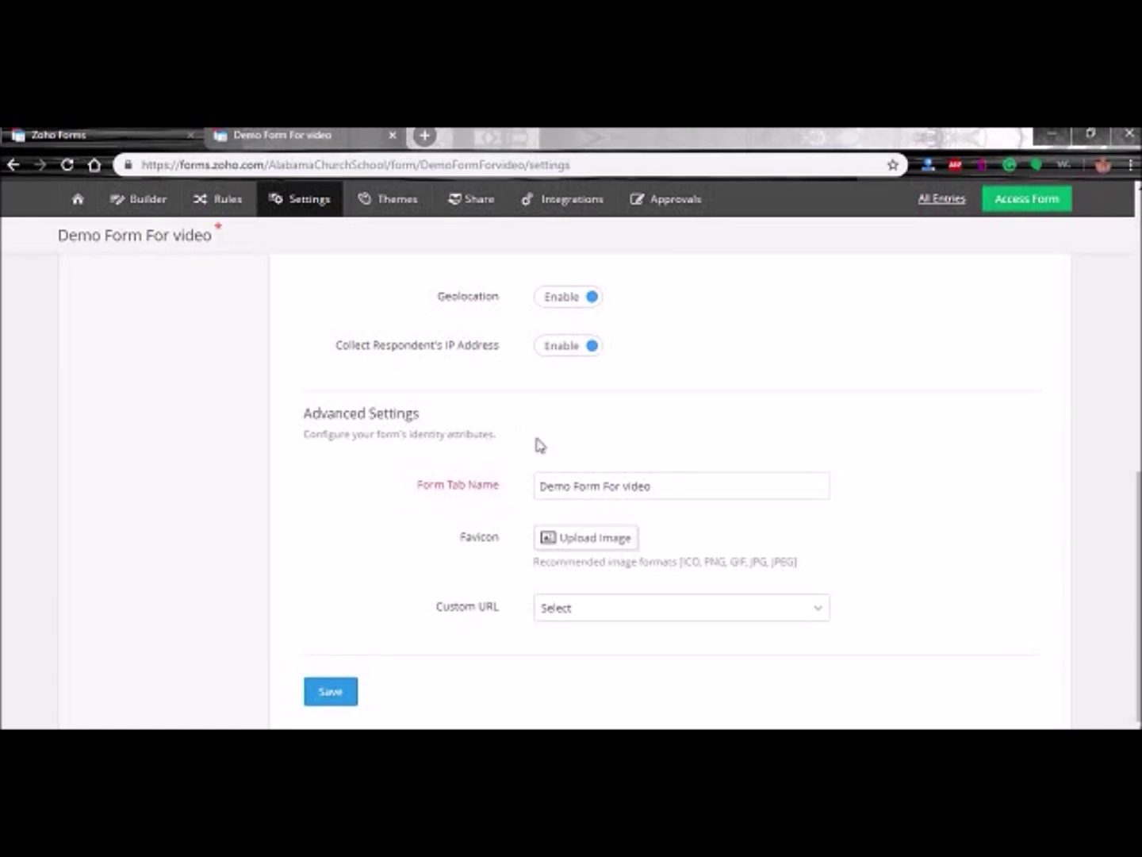
click(582, 609)
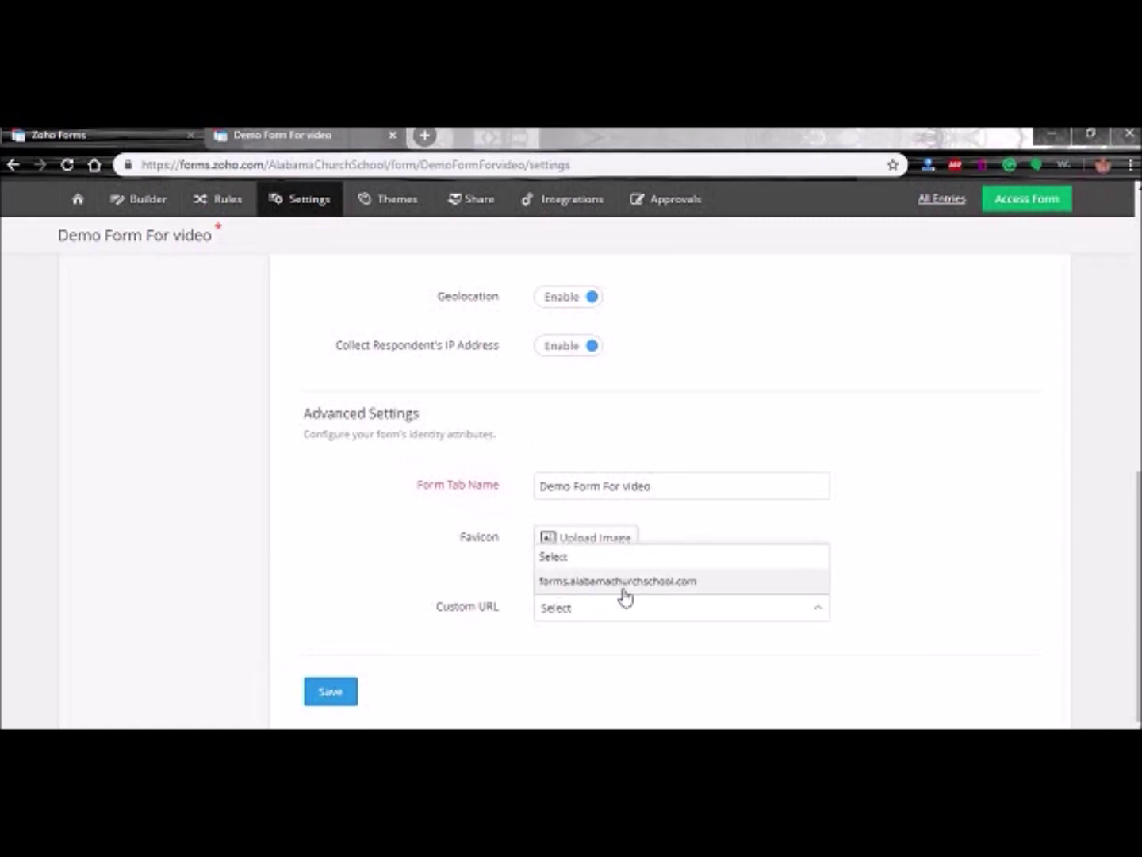
click(347, 572)
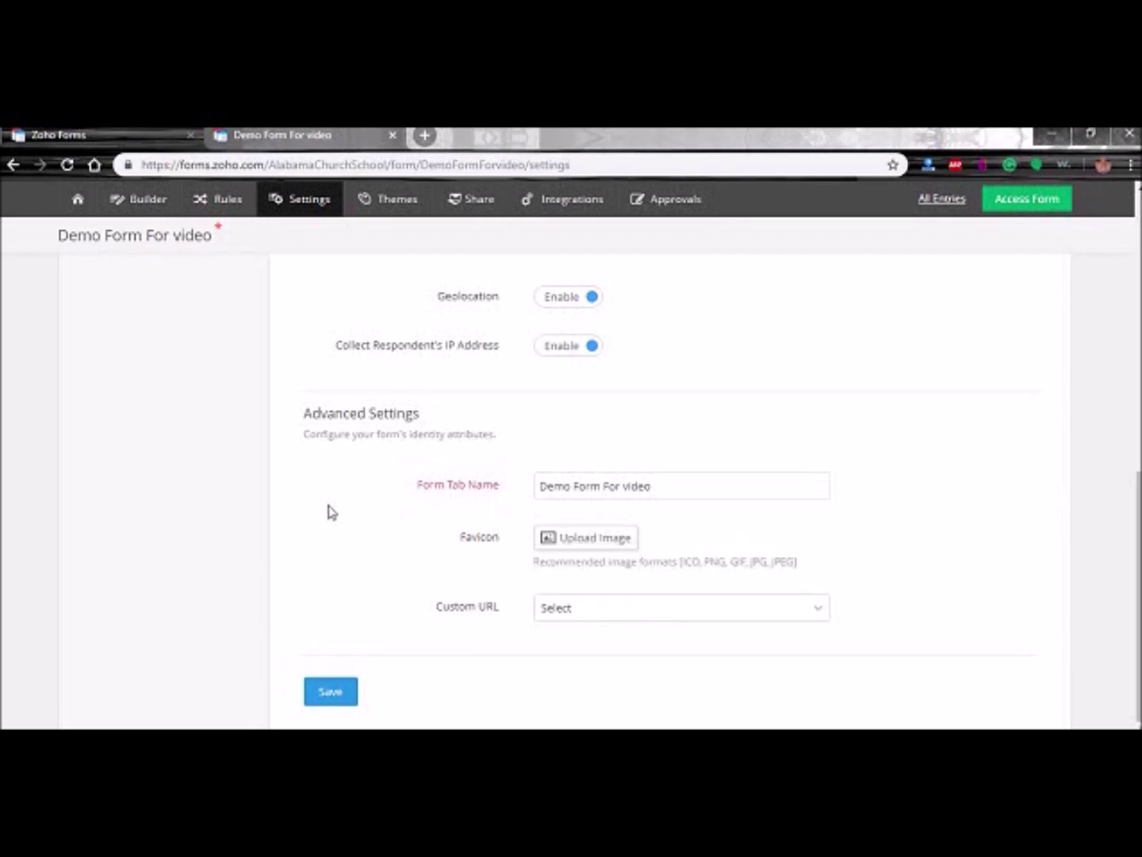
scroll(325, 504, up, 10)
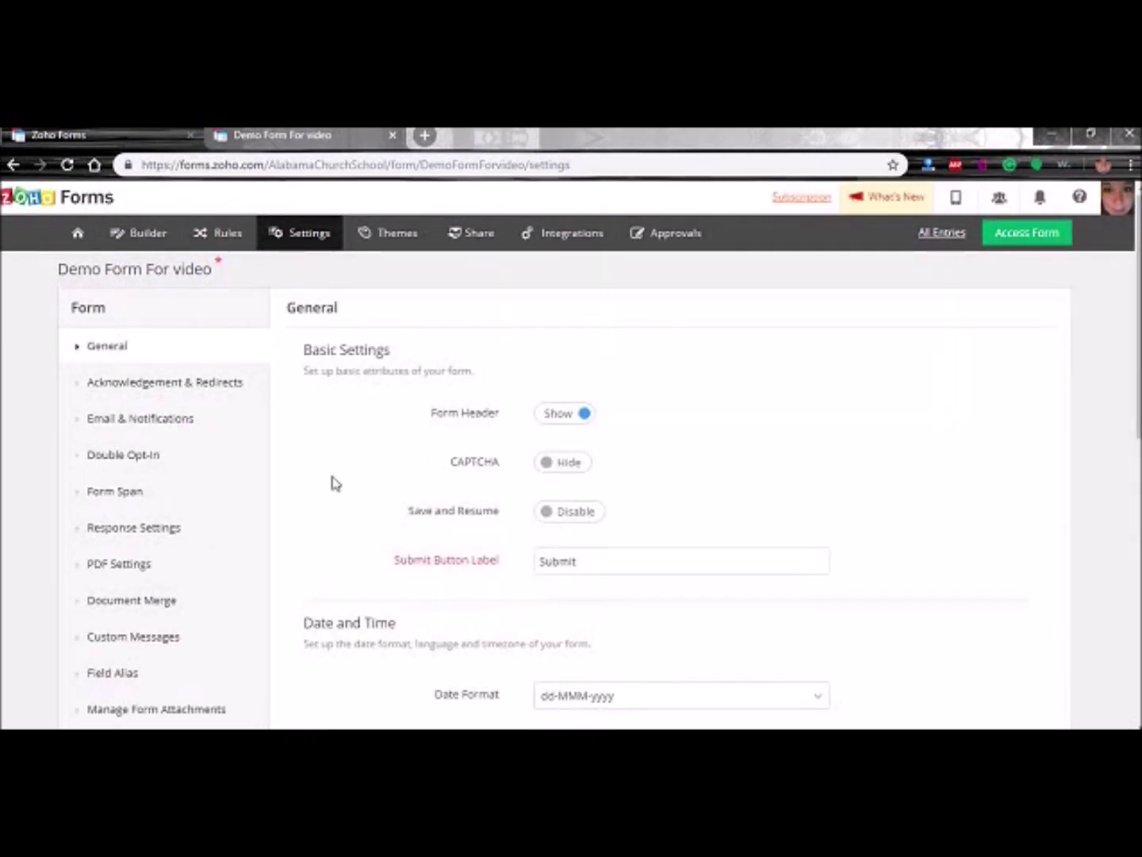
- Go to Document Merge, discard the unsaved changes, and configure Zoho Docs merge templates
scroll(139, 528, down, 1)
click(139, 527)
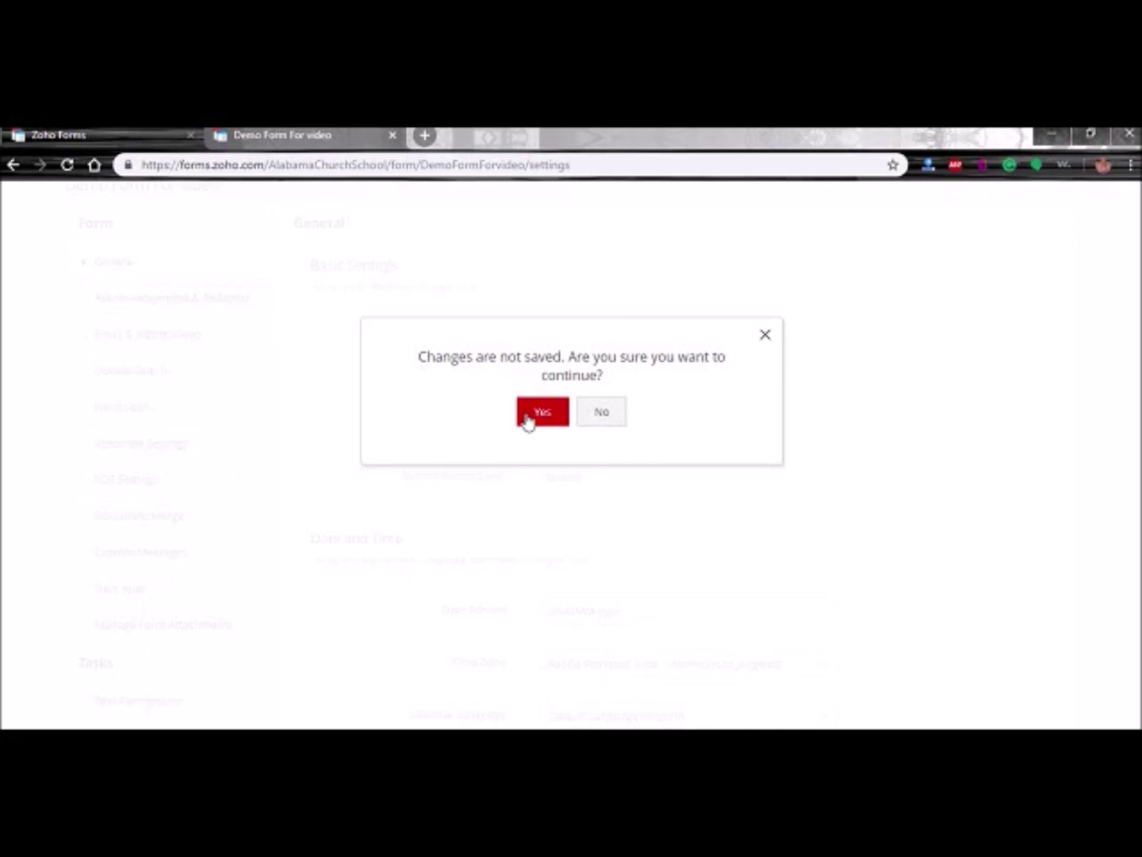
click(542, 411)
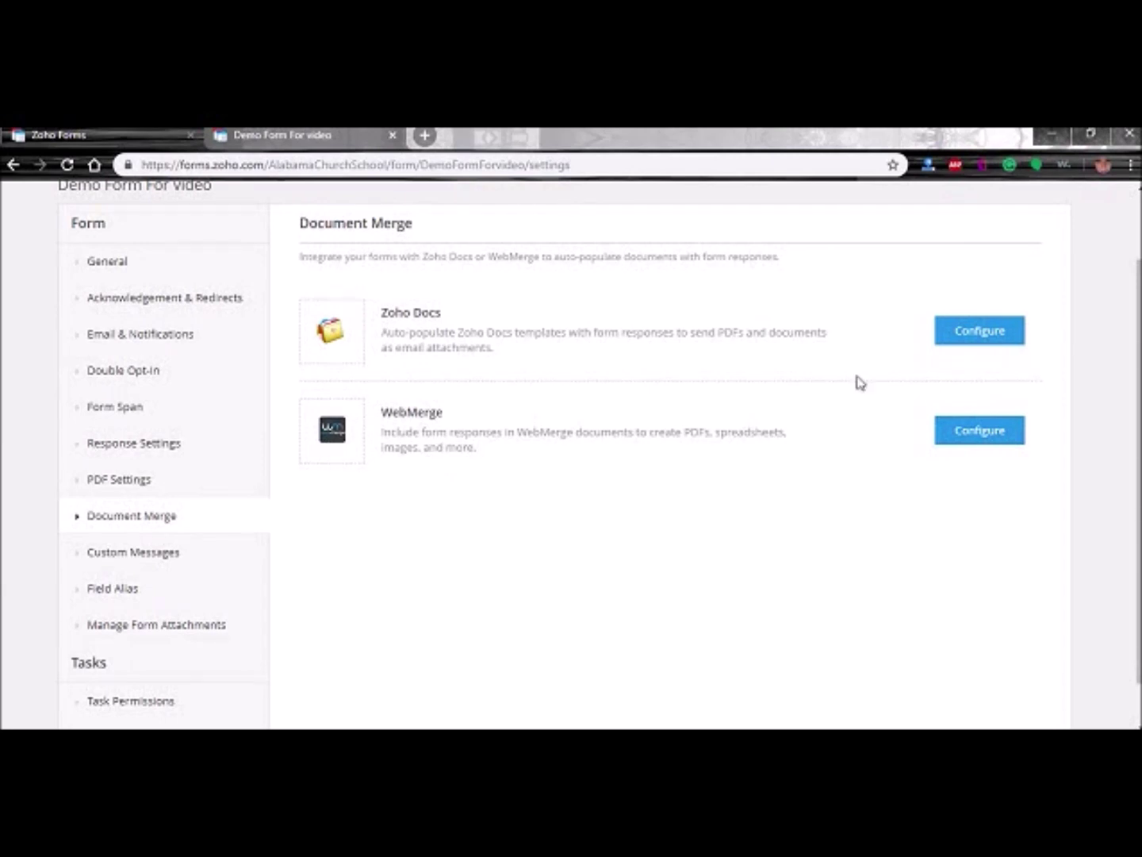
click(981, 336)
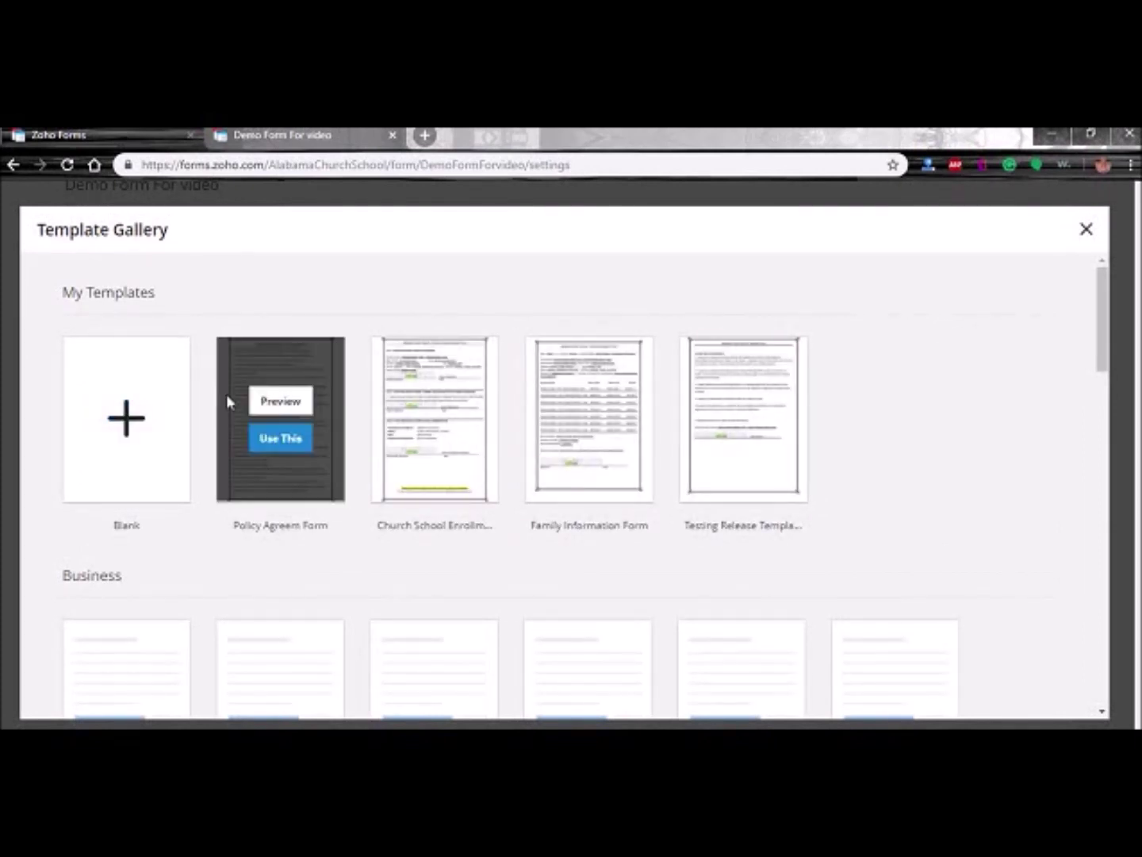
mouse_move(768, 408)
- Create a blank template named 'Demo Form For video'
click(119, 427)
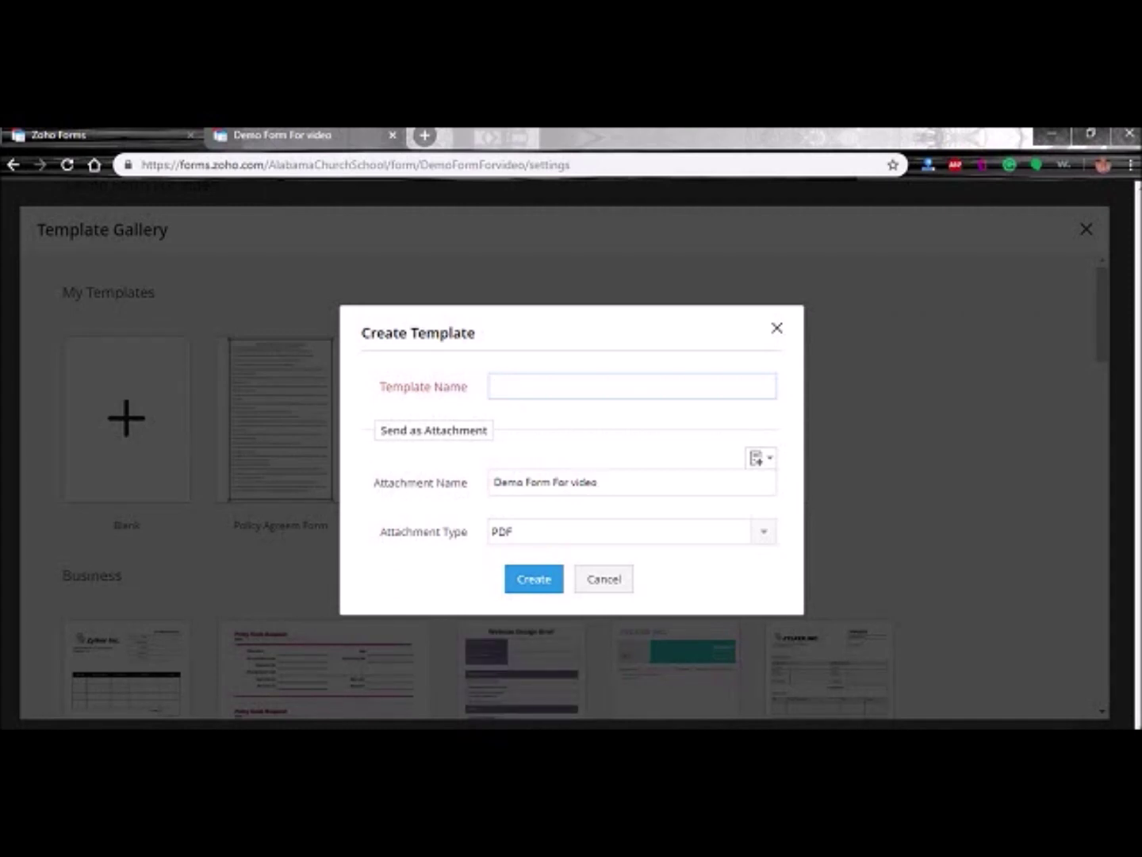
text(Demo Form For video)
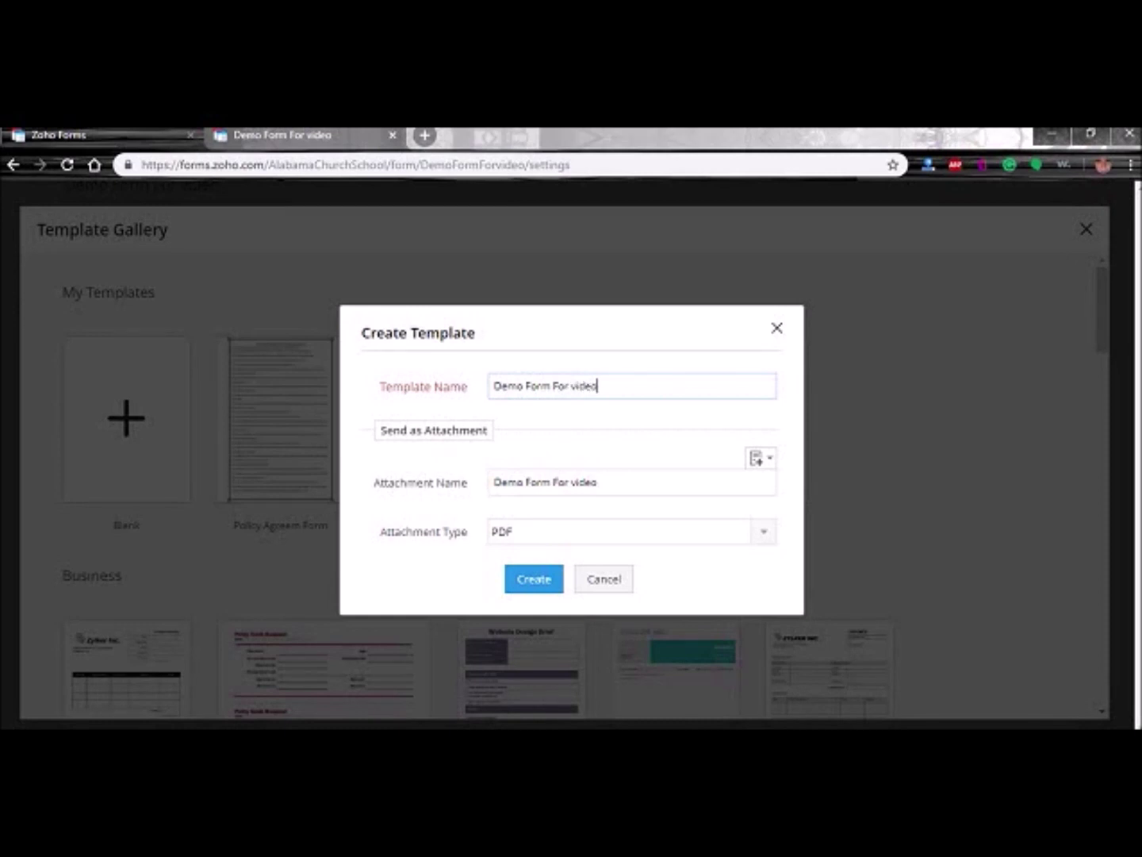
click(519, 582)
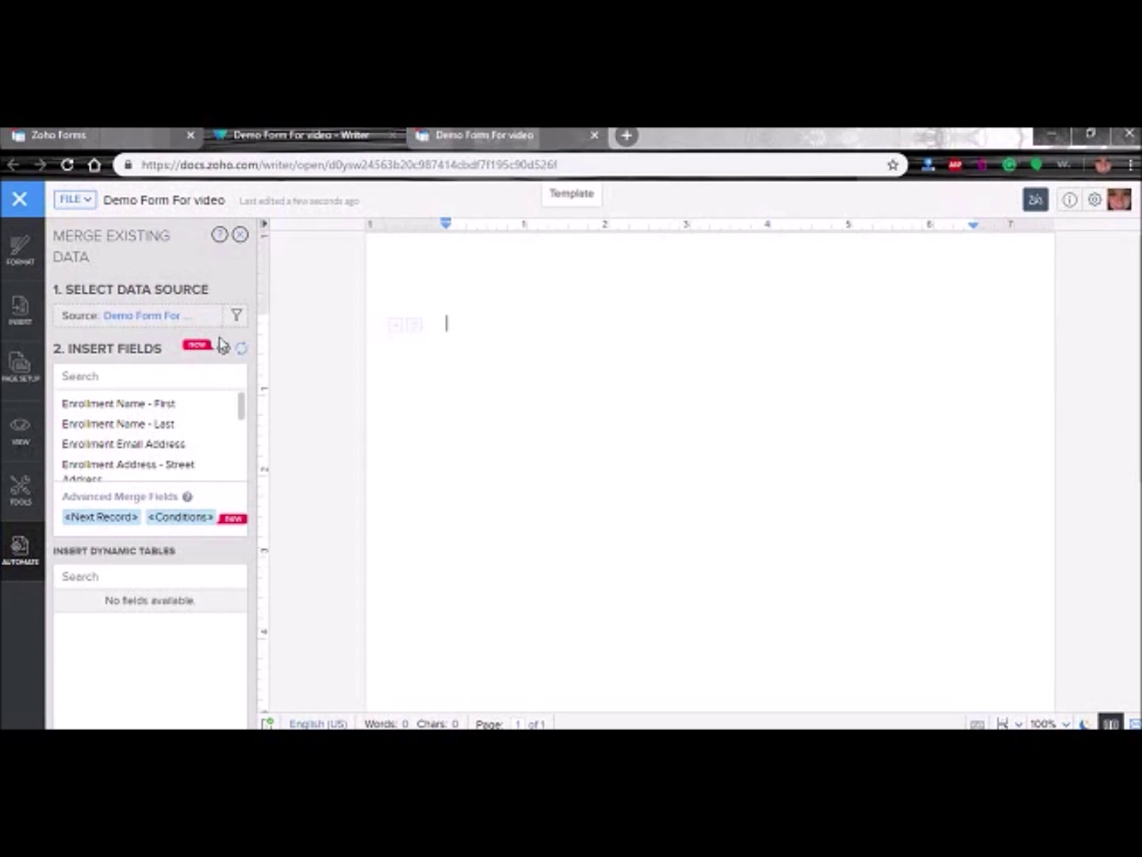
- Type 'Name:' followed by underlined Enrollment Name - First and Last merge fields
scroll(173, 438, down, 5)
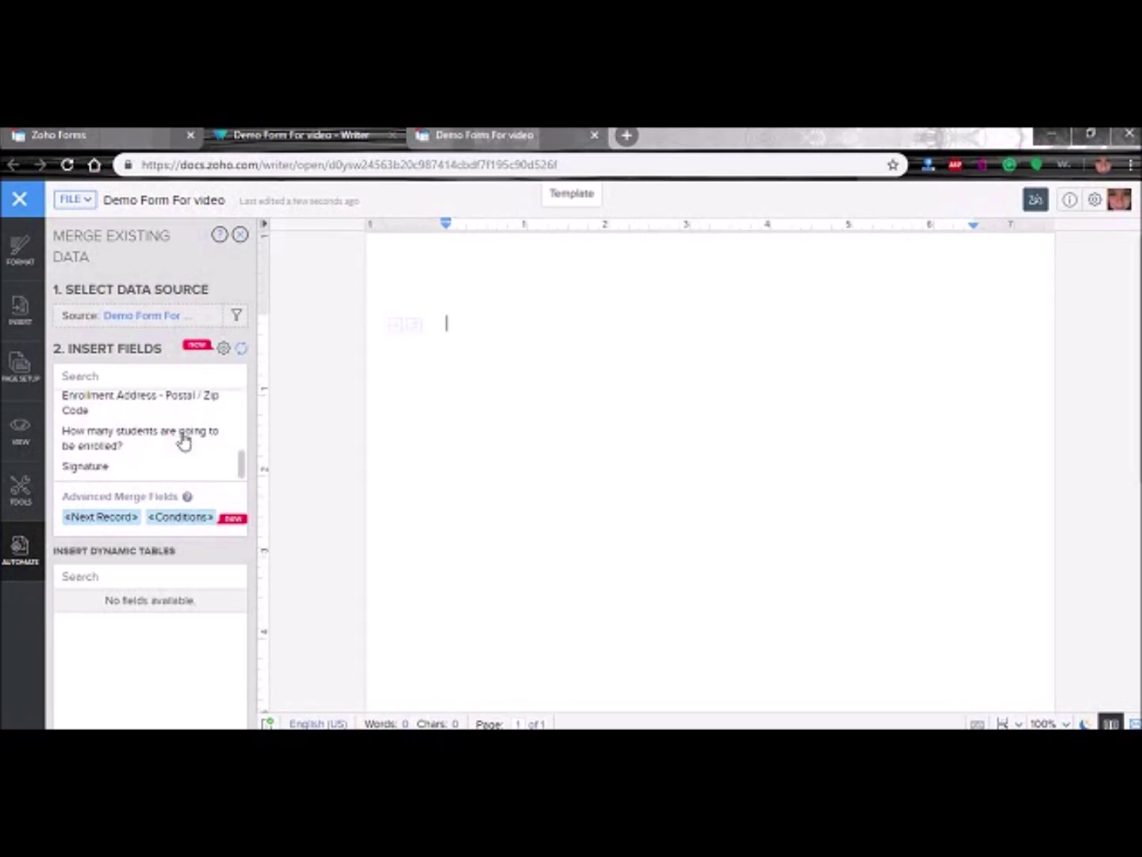
scroll(178, 441, up, 5)
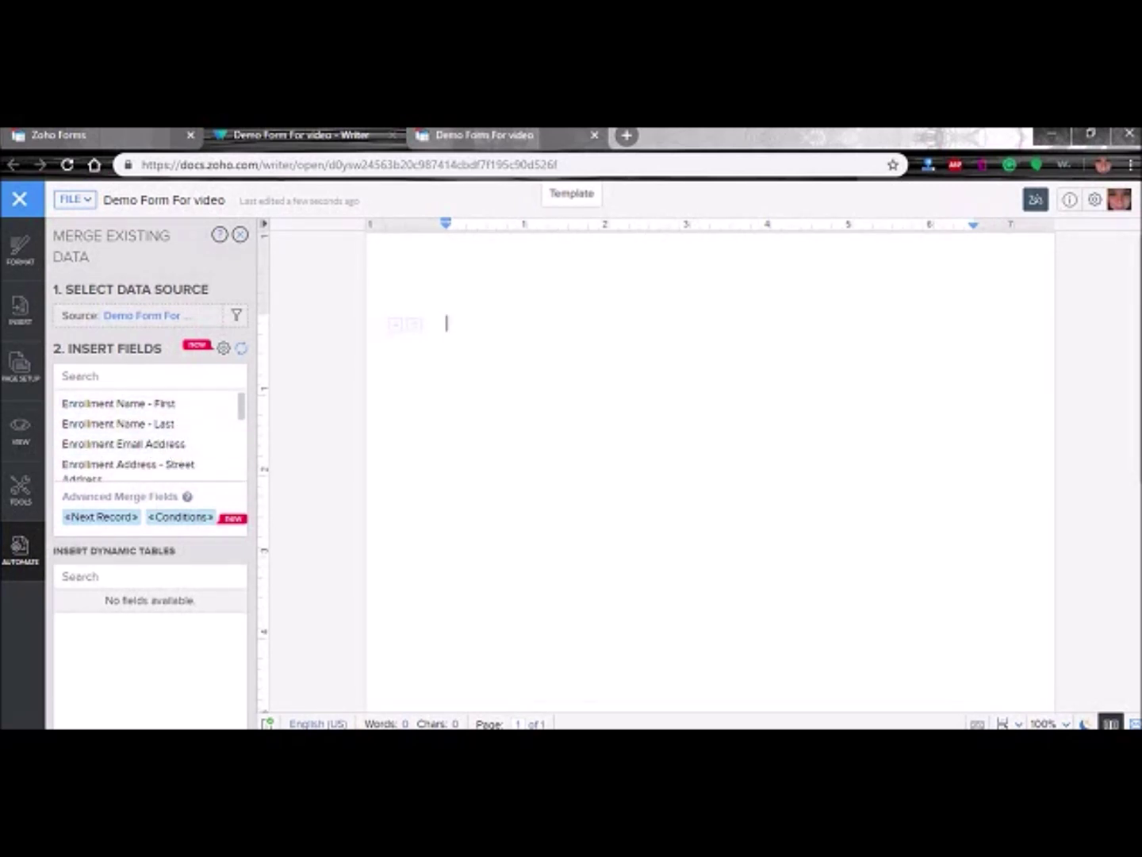
text(N)
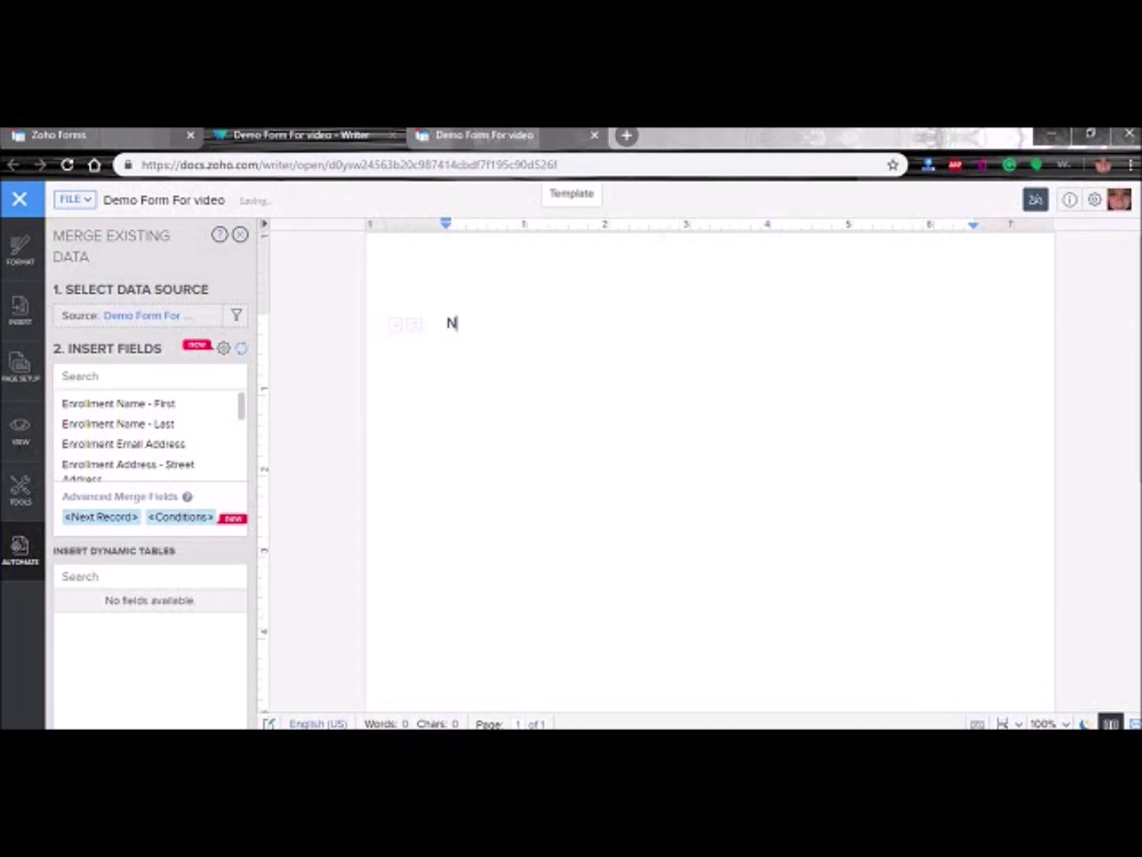
text(ame:)
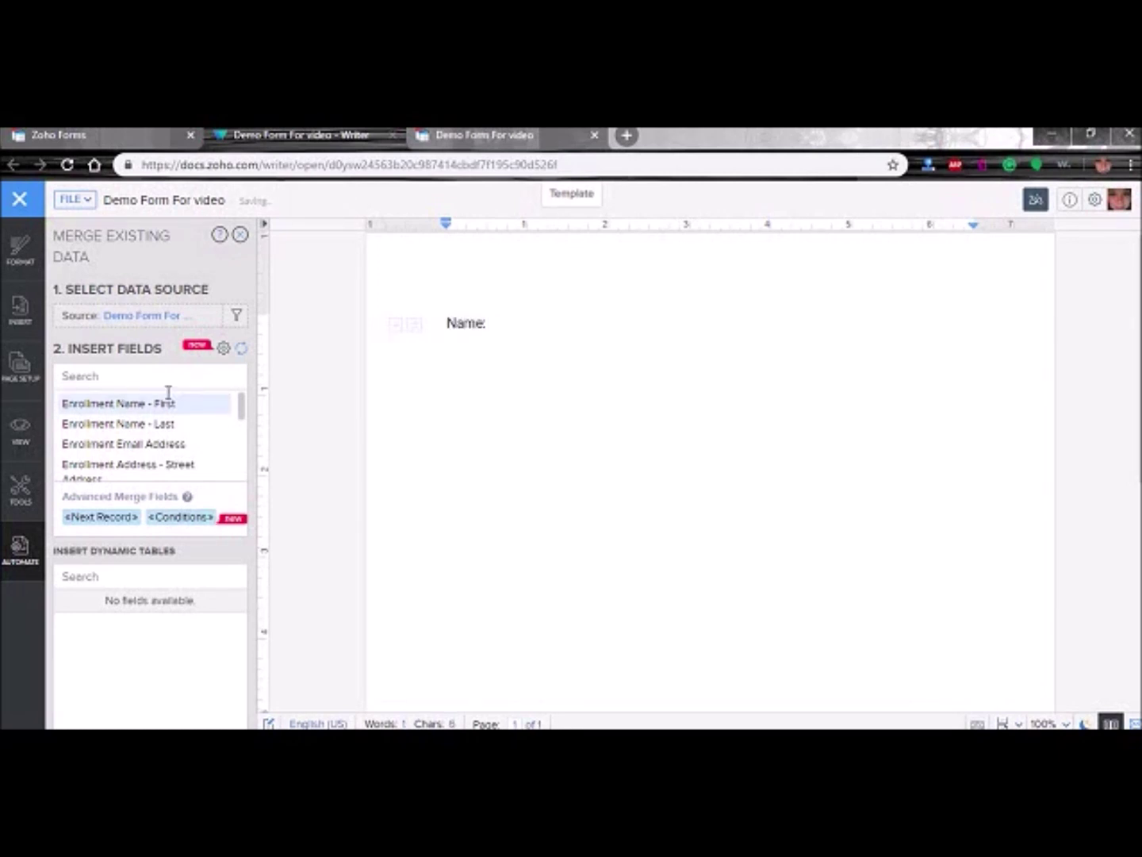
click(161, 405)
click(158, 426)
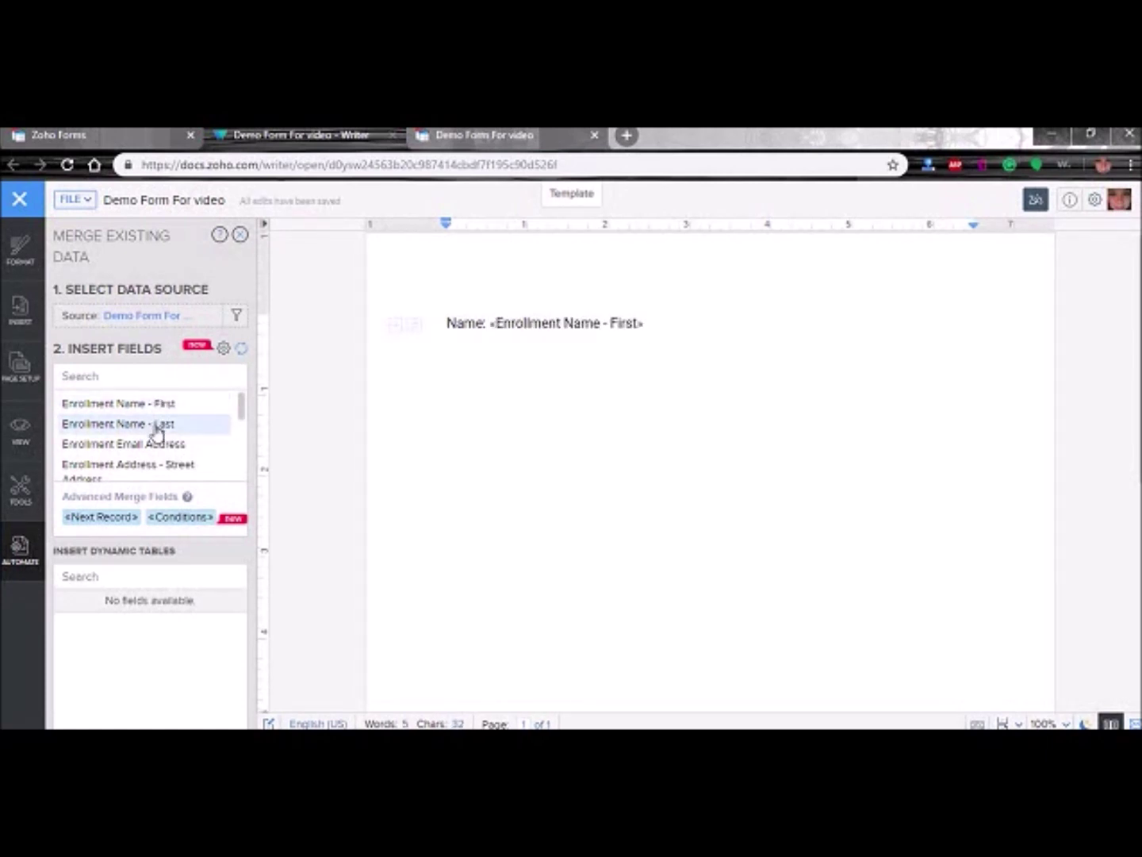
drag(801, 325, 490, 323)
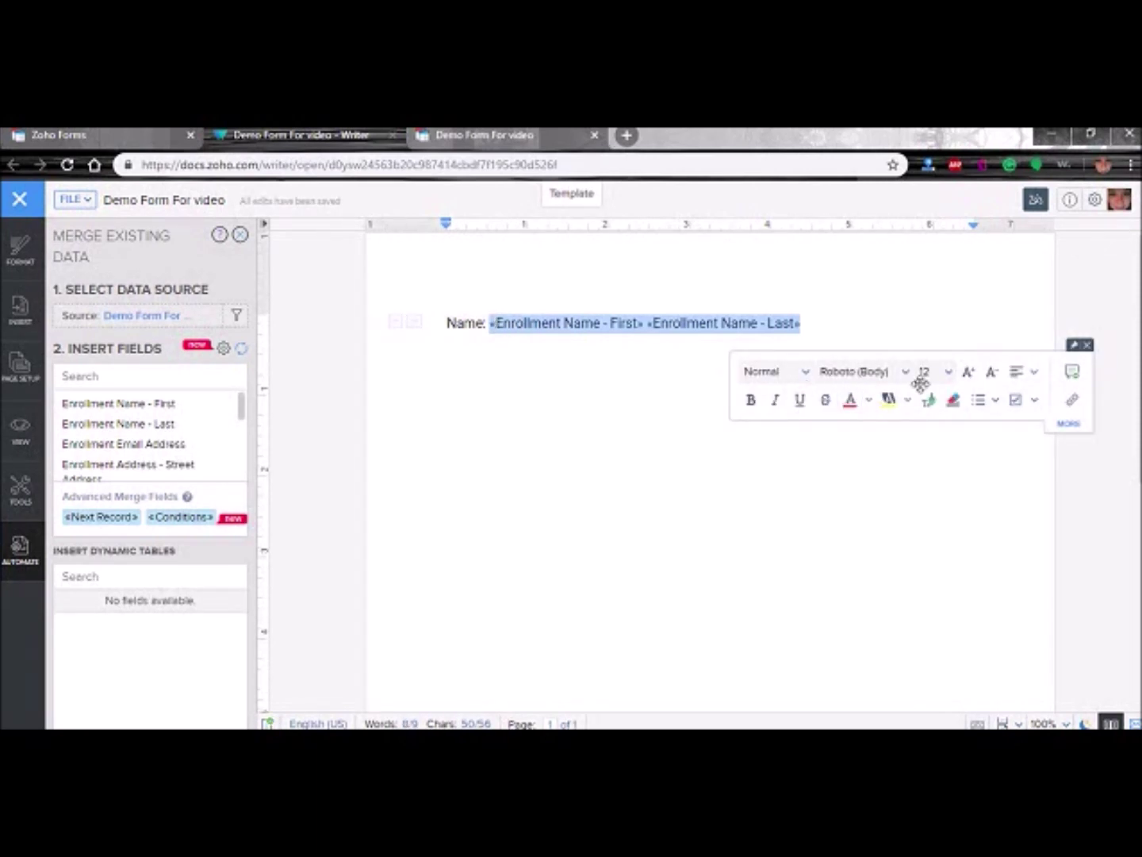
click(801, 400)
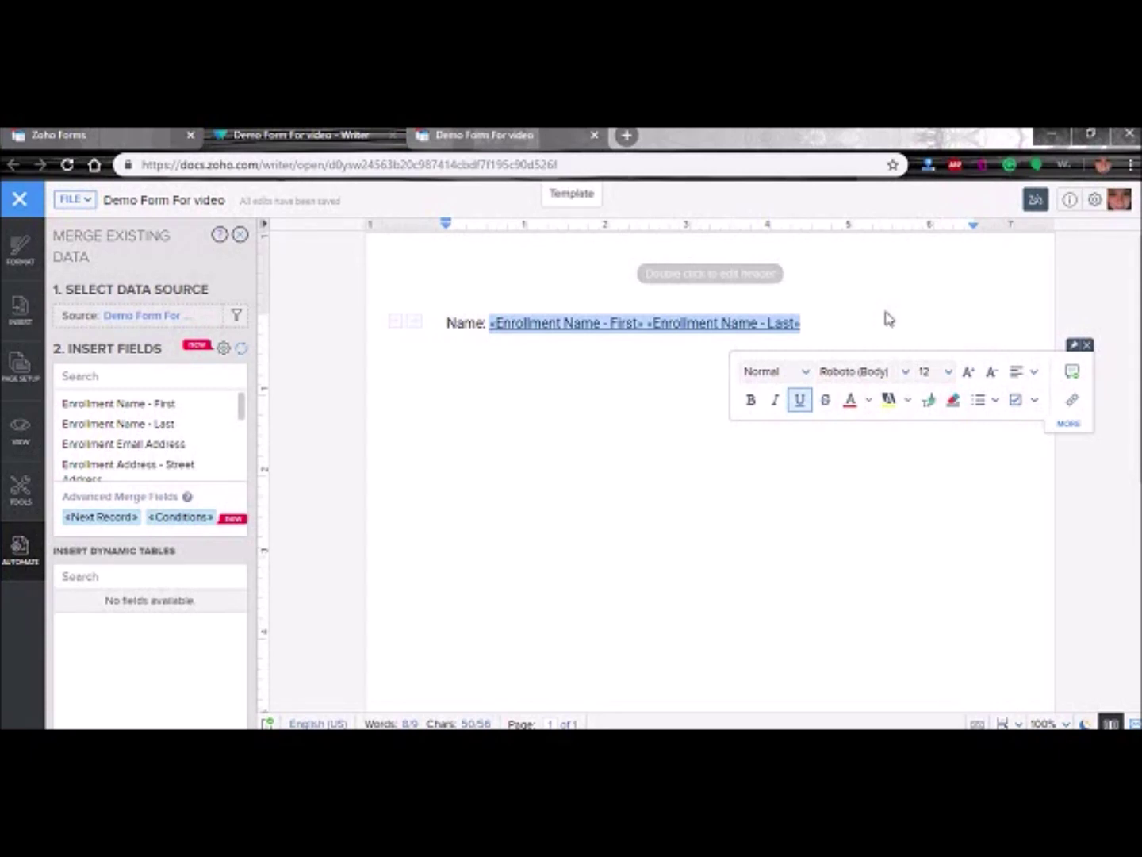
- Start a new line below the Name line and begin typing 'Email'
click(826, 326)
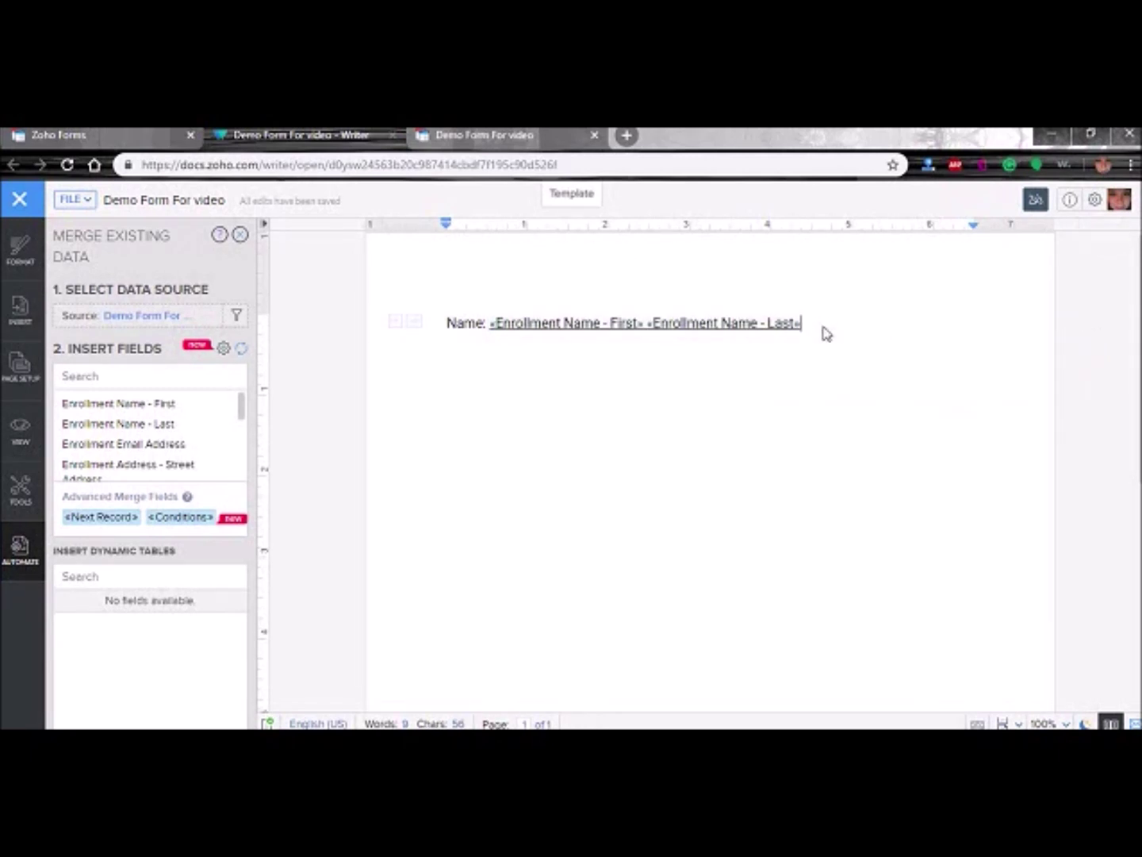
key(Return)
text(Email)
key(BackSpace)
key(BackSpace)
key(BackSpace)
key(BackSpace)
key(BackSpace)
- Add an 'Email Address:' label with the underlined Enrollment Email Address merge field
text(Email)
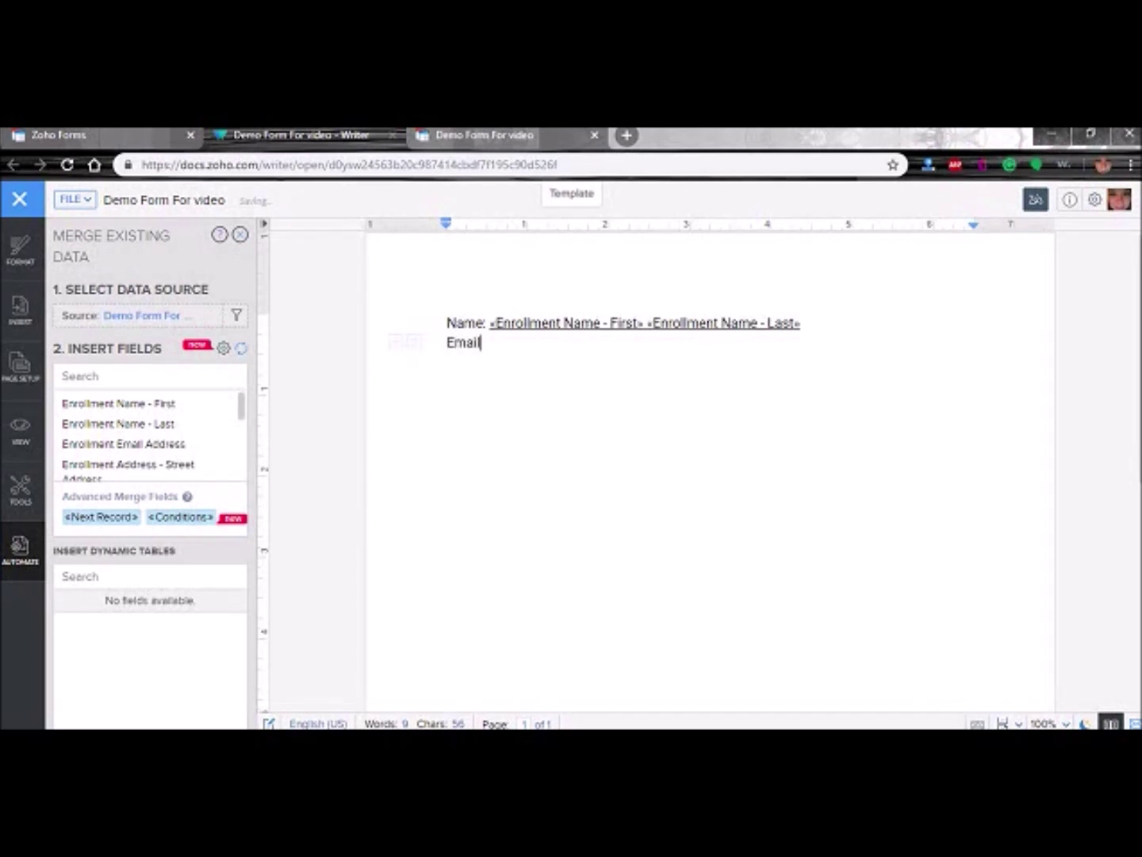
text( Address:)
click(142, 447)
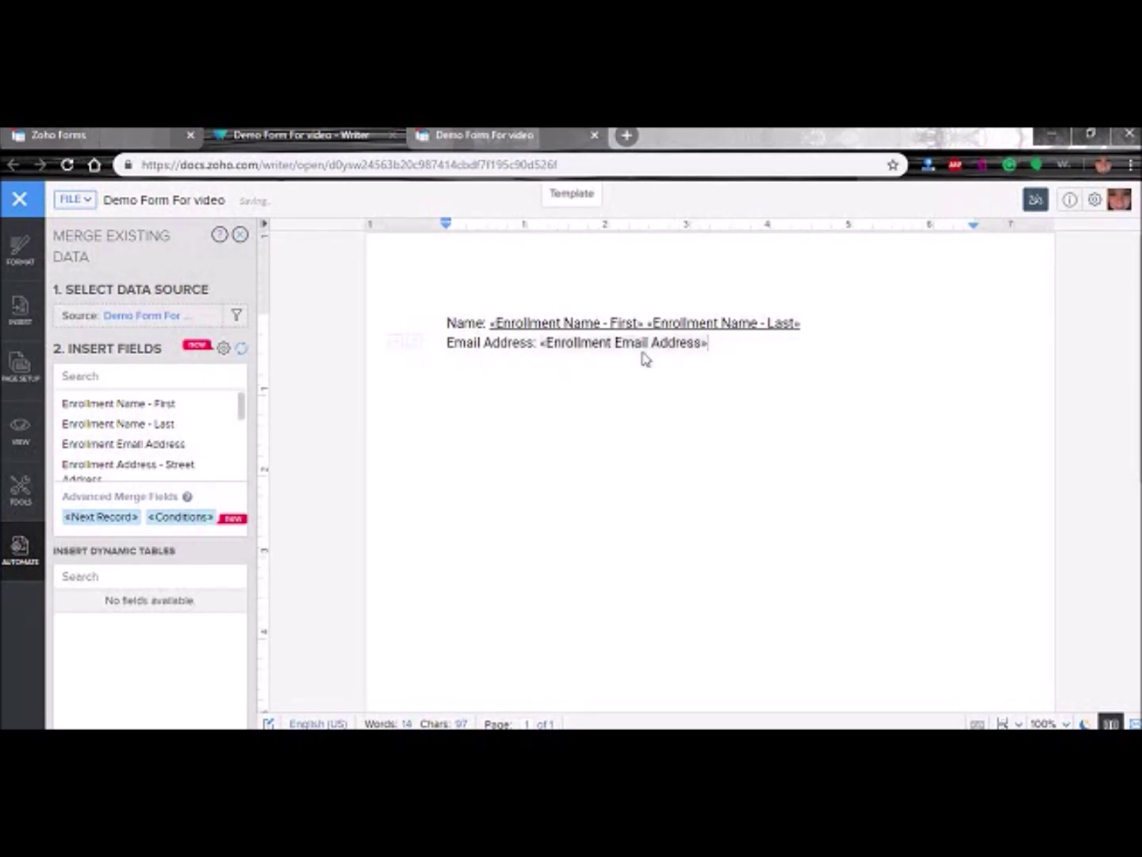
click(543, 342)
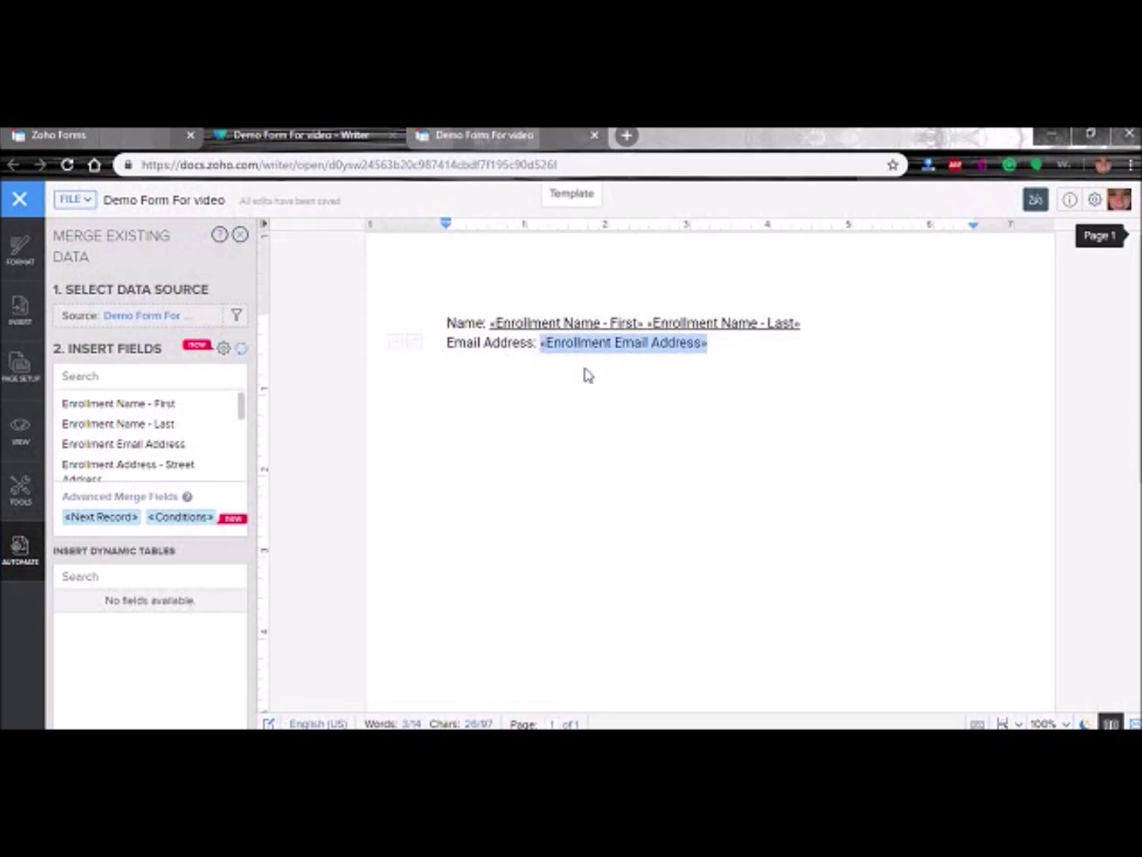
click(780, 422)
click(776, 420)
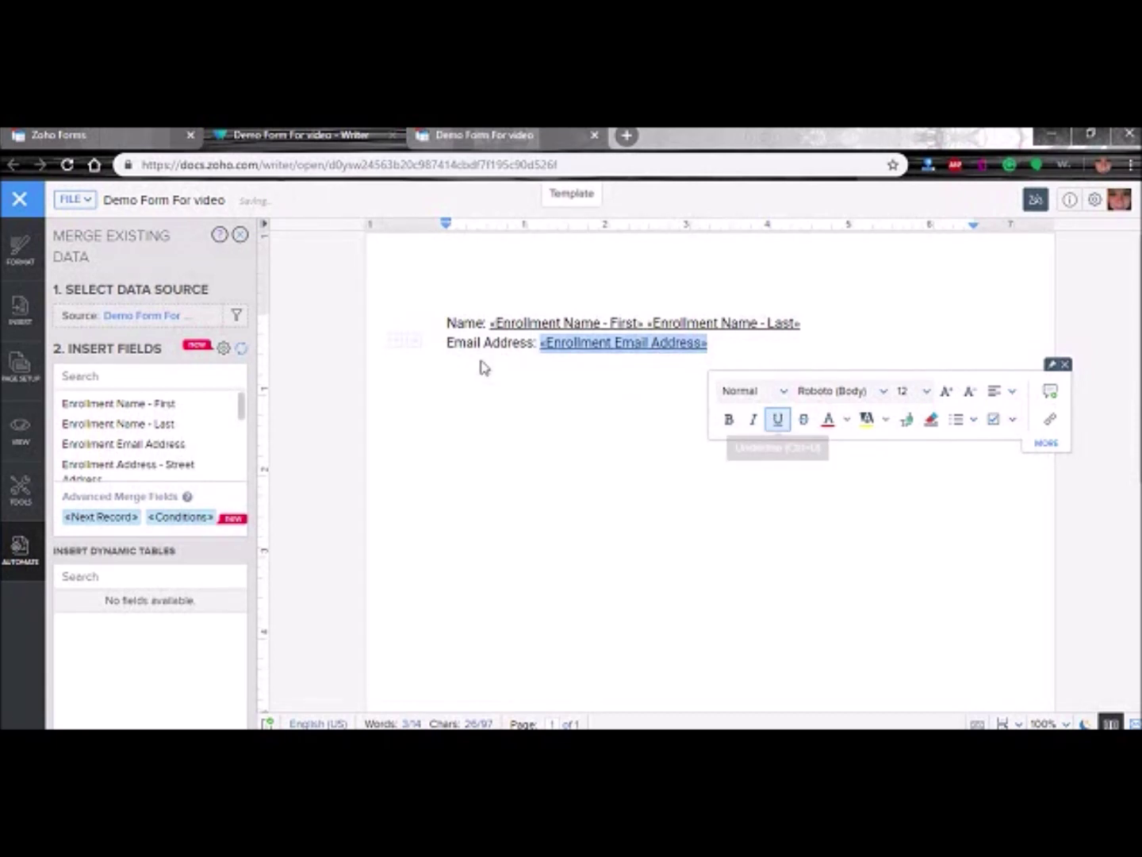
click(556, 397)
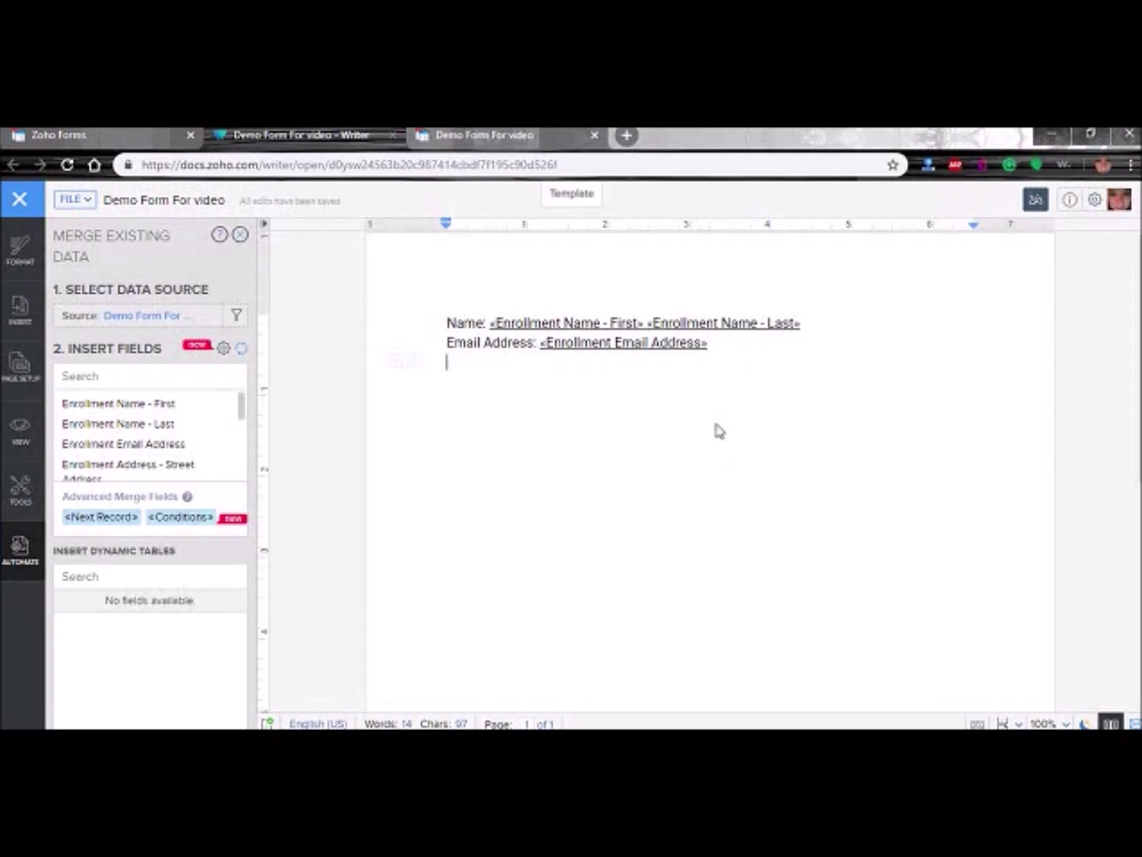
- Add an 'Enrollment Address' label with the Street Address field, then start a 'City: State' line
text(Enrollment Address:)
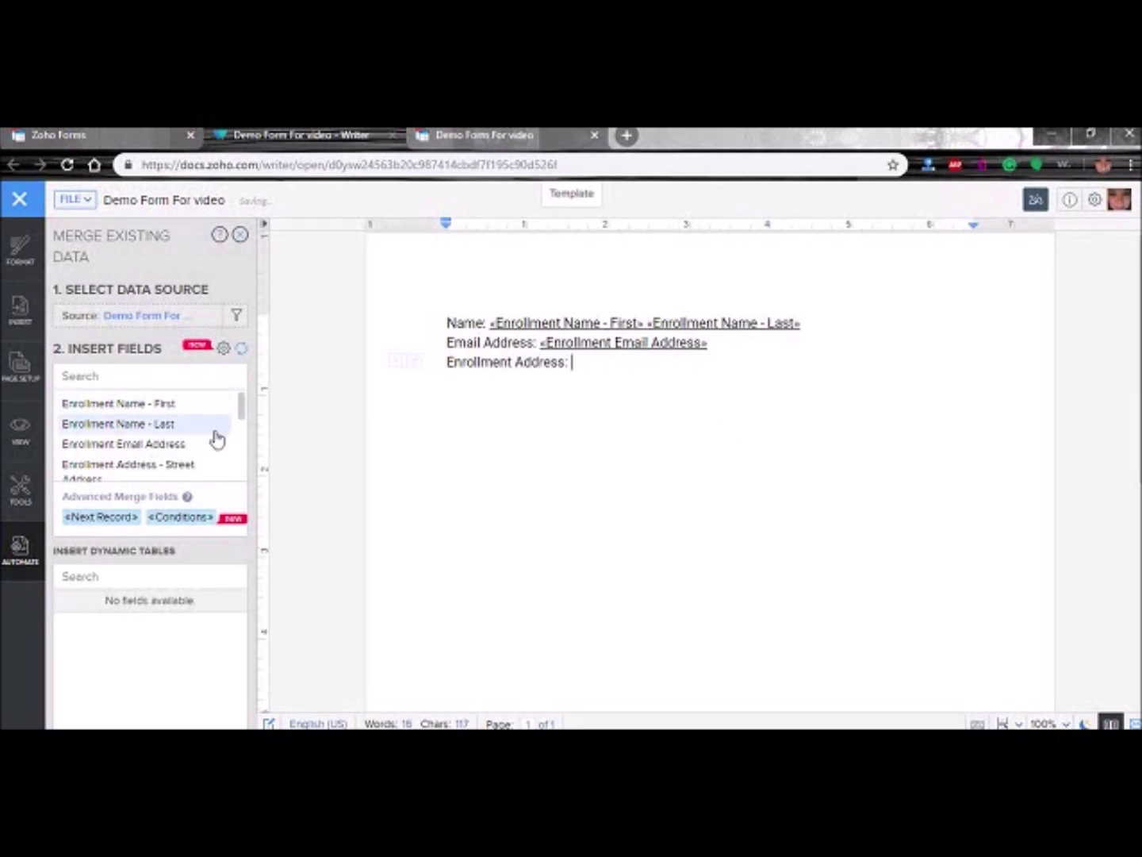
scroll(216, 438, down, 2)
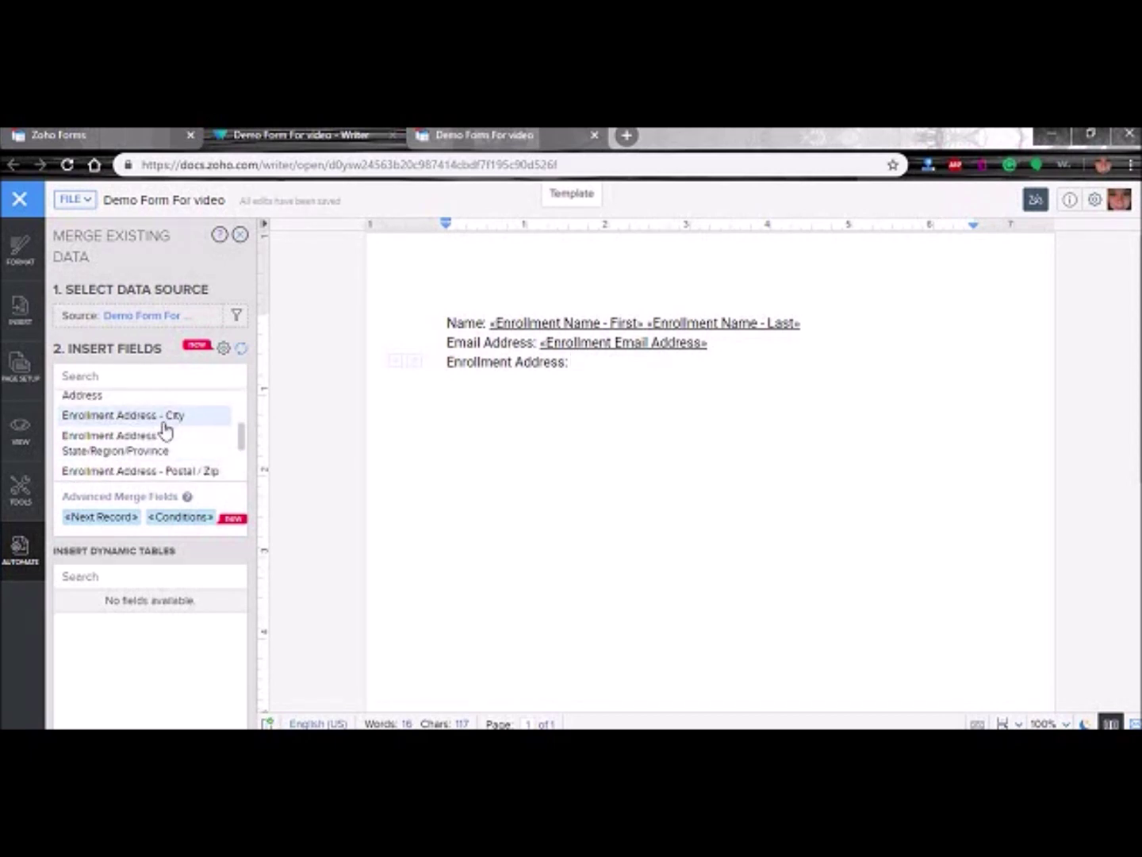
scroll(147, 420, up, 3)
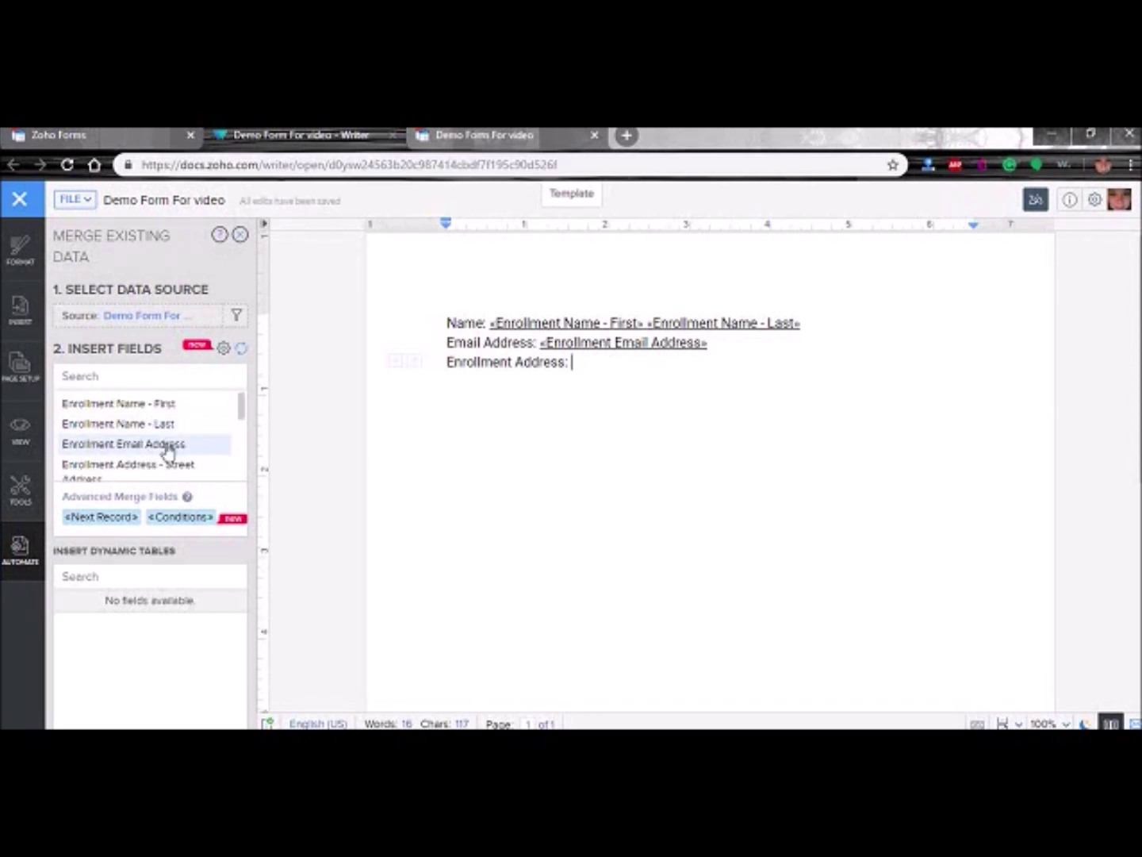
scroll(242, 403, down, 1)
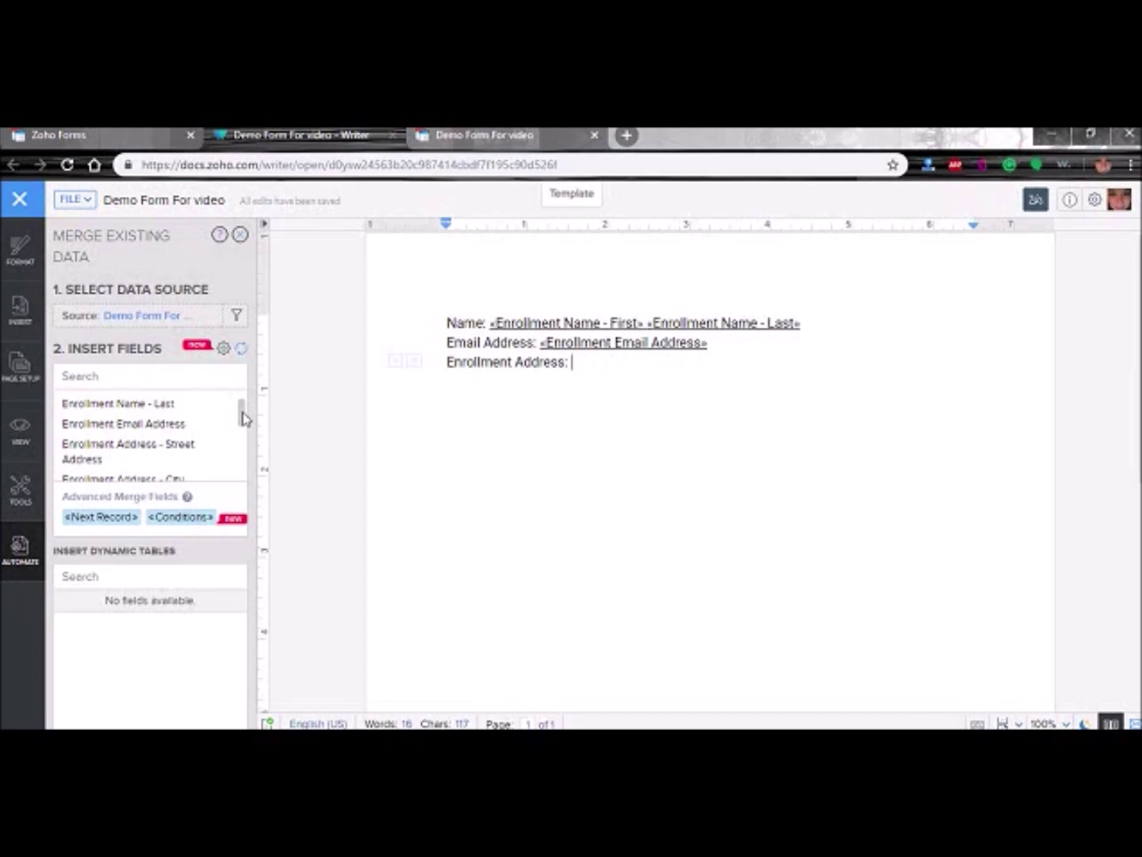
click(179, 452)
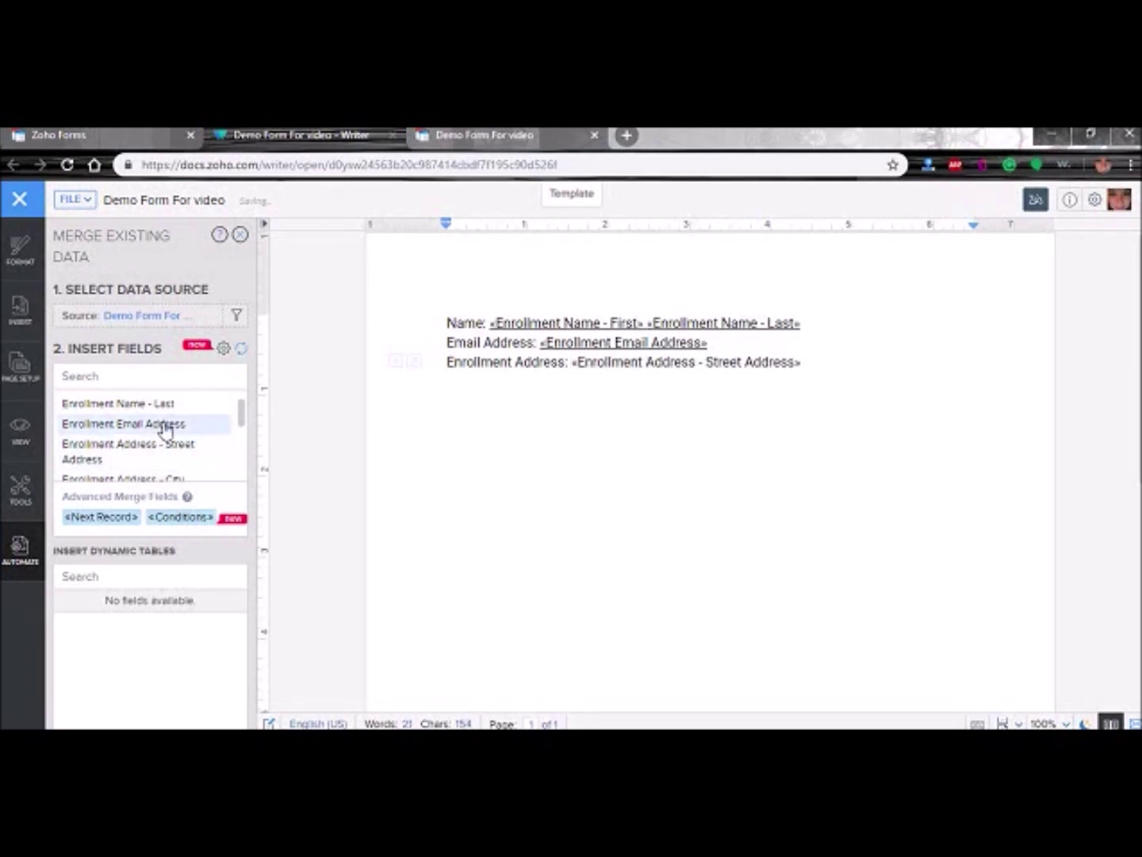
key(Return)
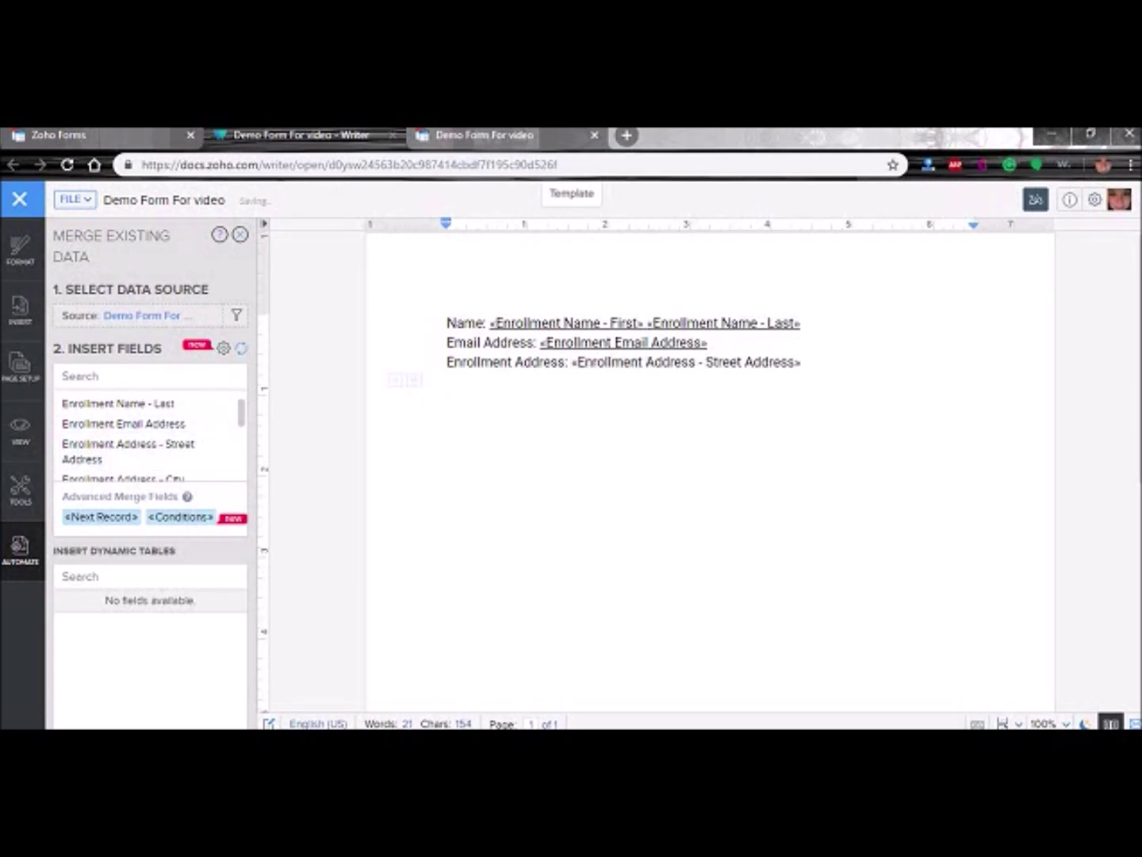
text(City: )
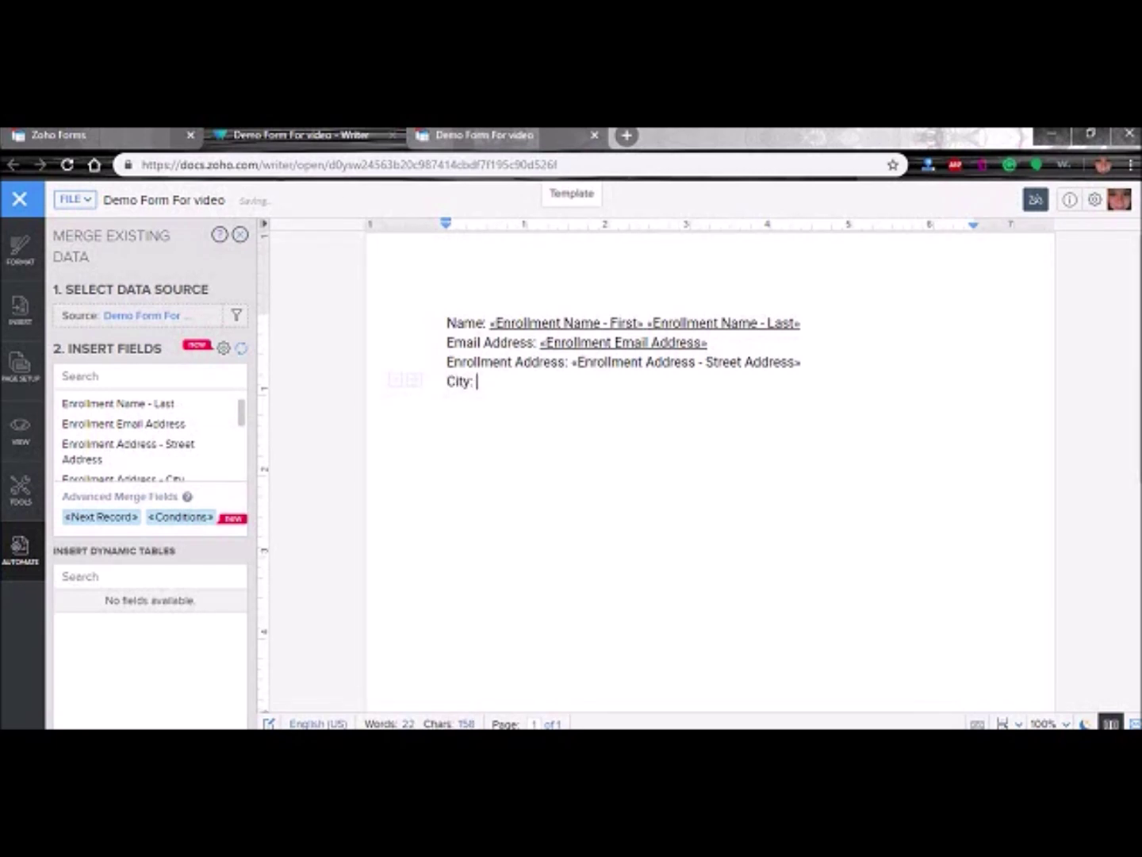
text(     S)
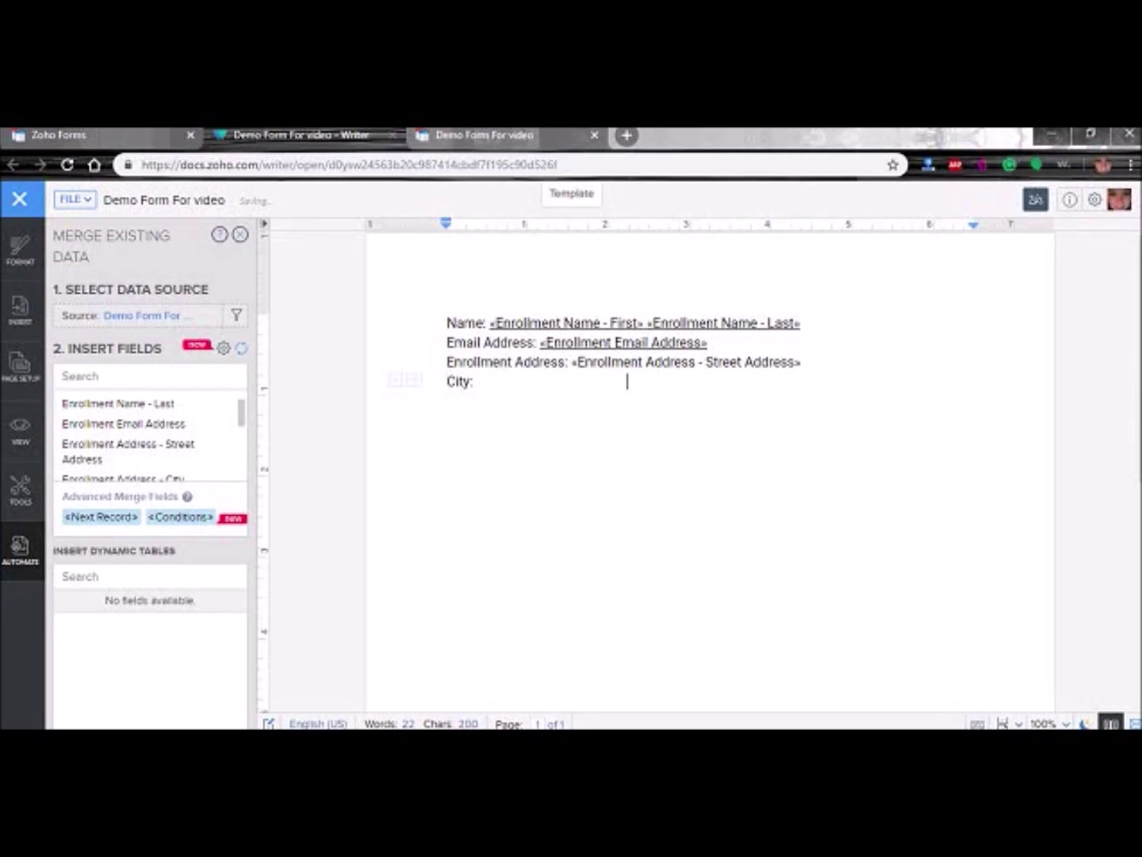
text(tate:)
- Add a Zipcode label and insert the City, State/Region/Province and Postal / Zip Code fields after their labels
text(Zipcode:)
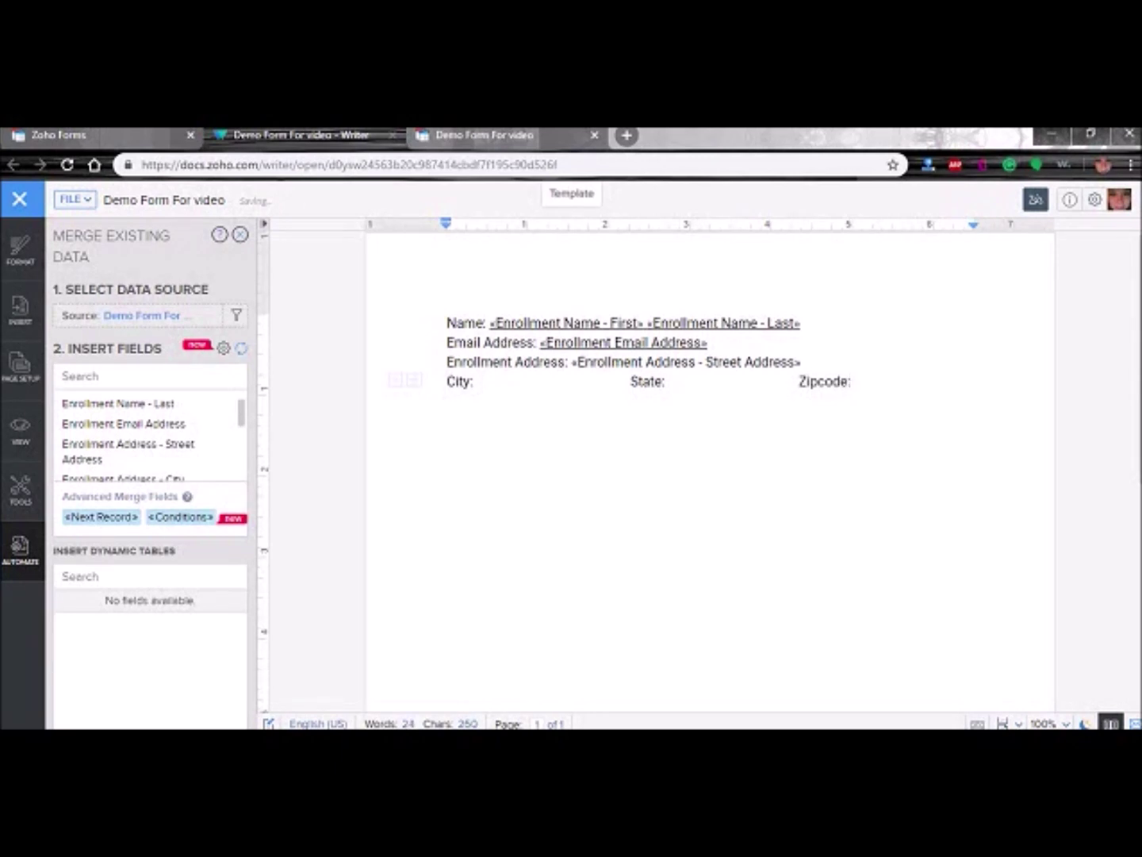
click(479, 381)
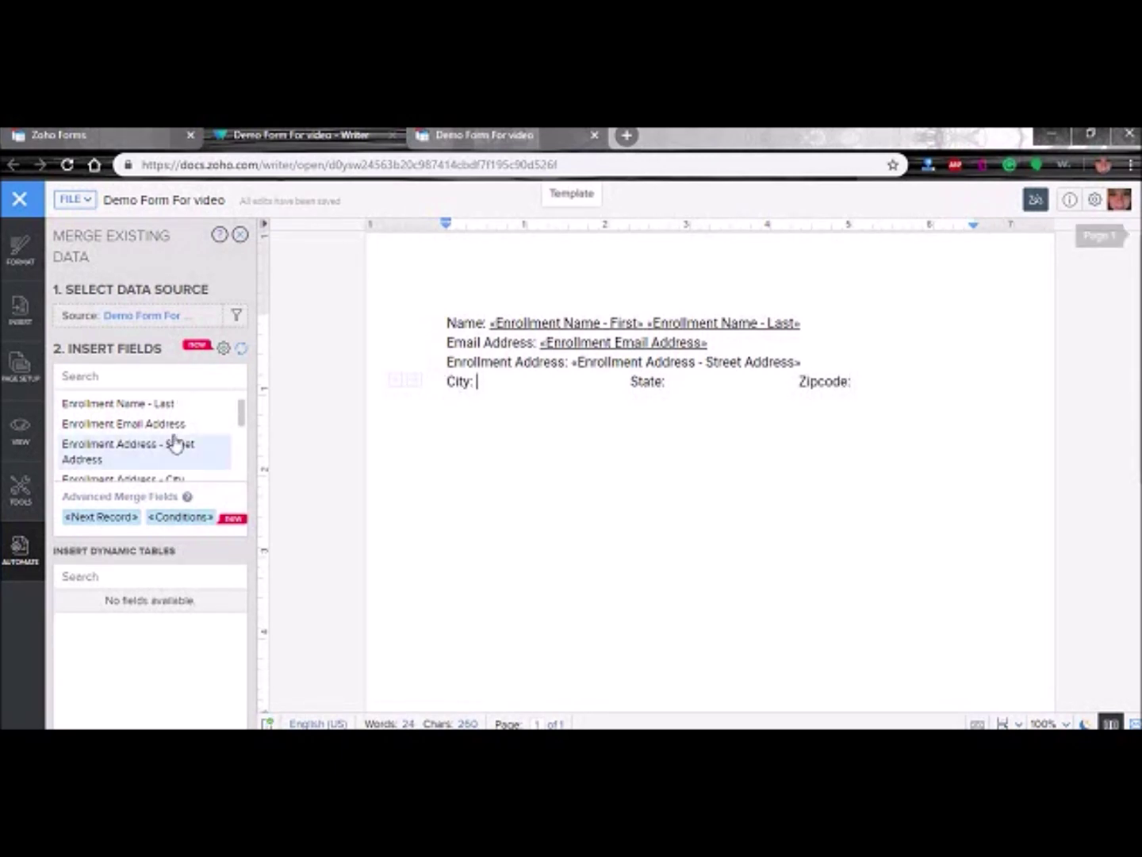
click(177, 477)
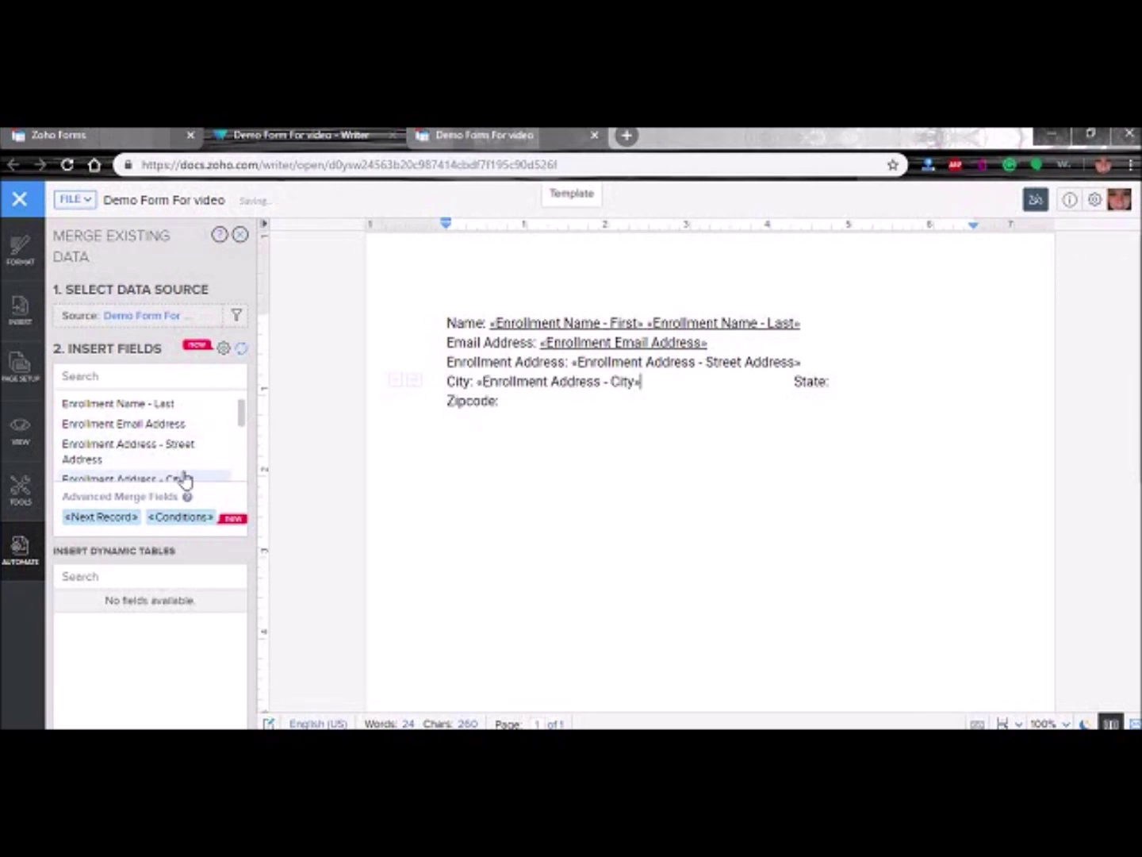
drag(241, 428, 242, 456)
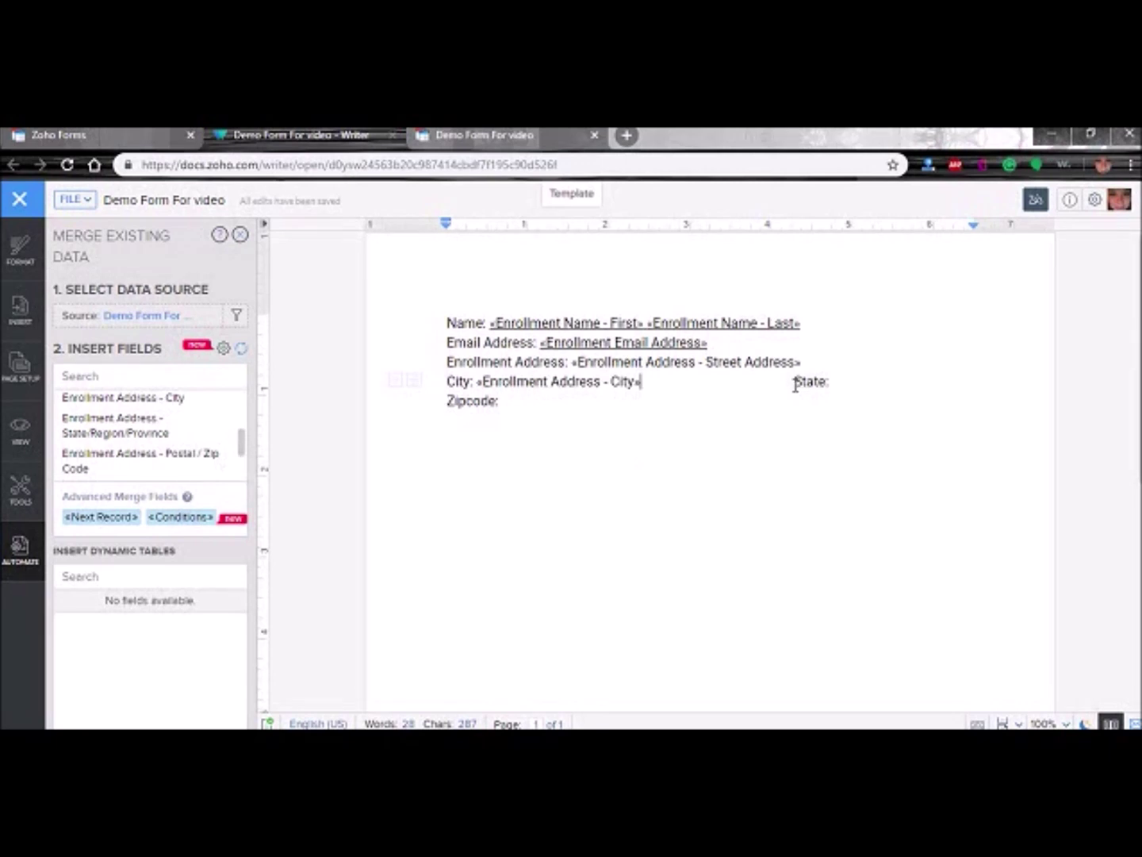
key(BackSpace)
key(BackSpace)
key(BackSpace)
key(BackSpace)
key(BackSpace)
key(BackSpace)
key(BackSpace)
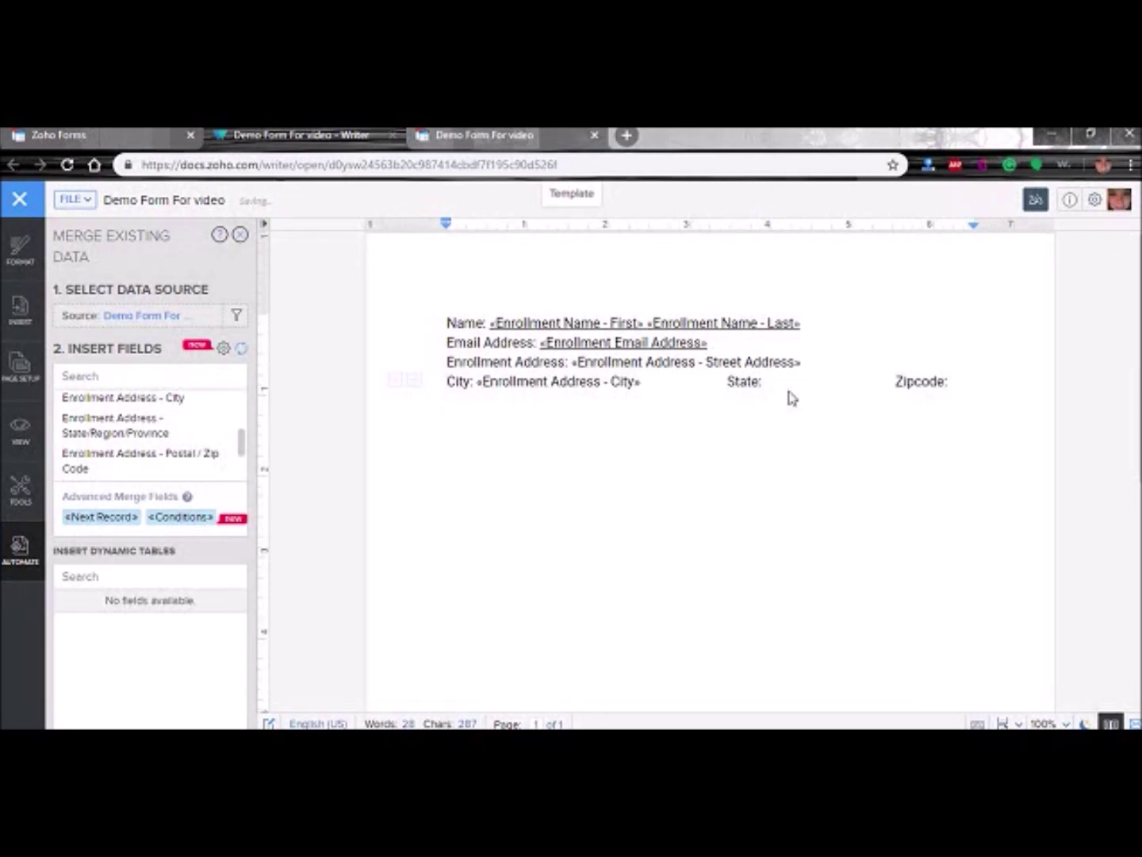
key(BackSpace)
key(BackSpace)
key(BackSpace)
key(BackSpace)
key(BackSpace)
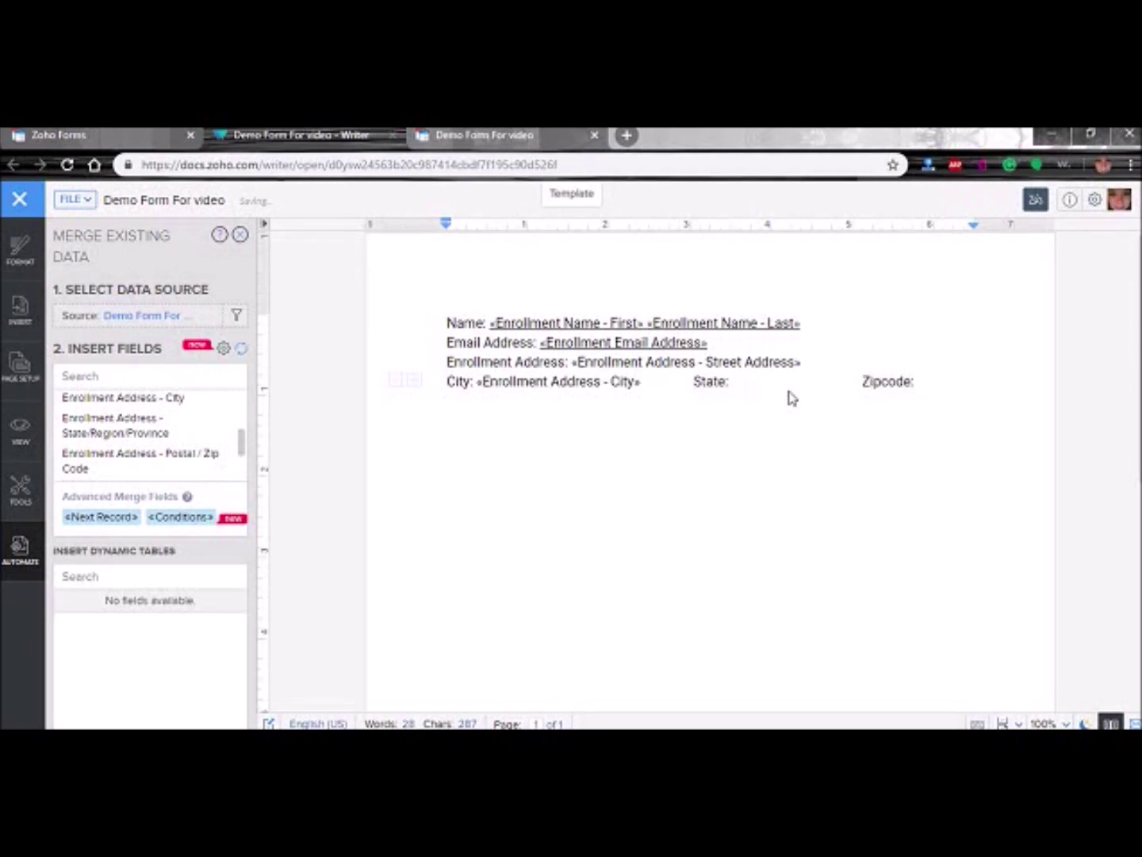
click(722, 383)
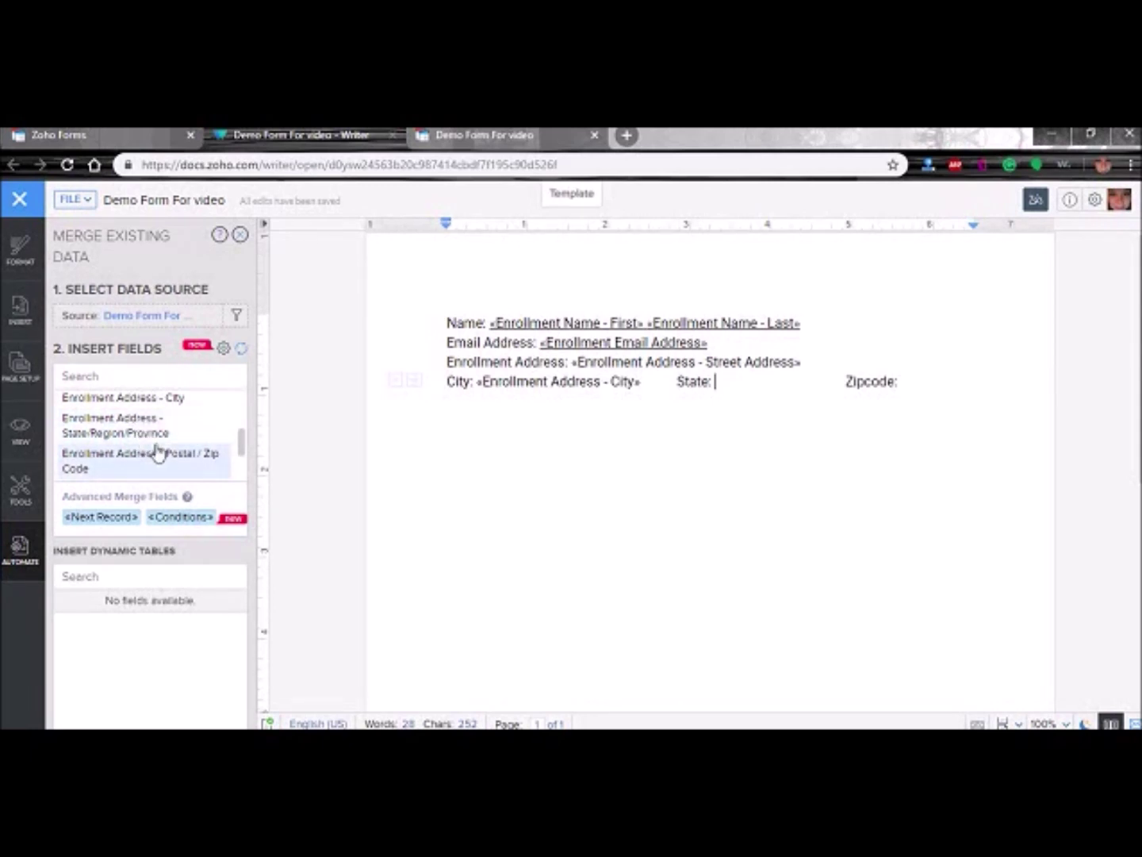
click(111, 435)
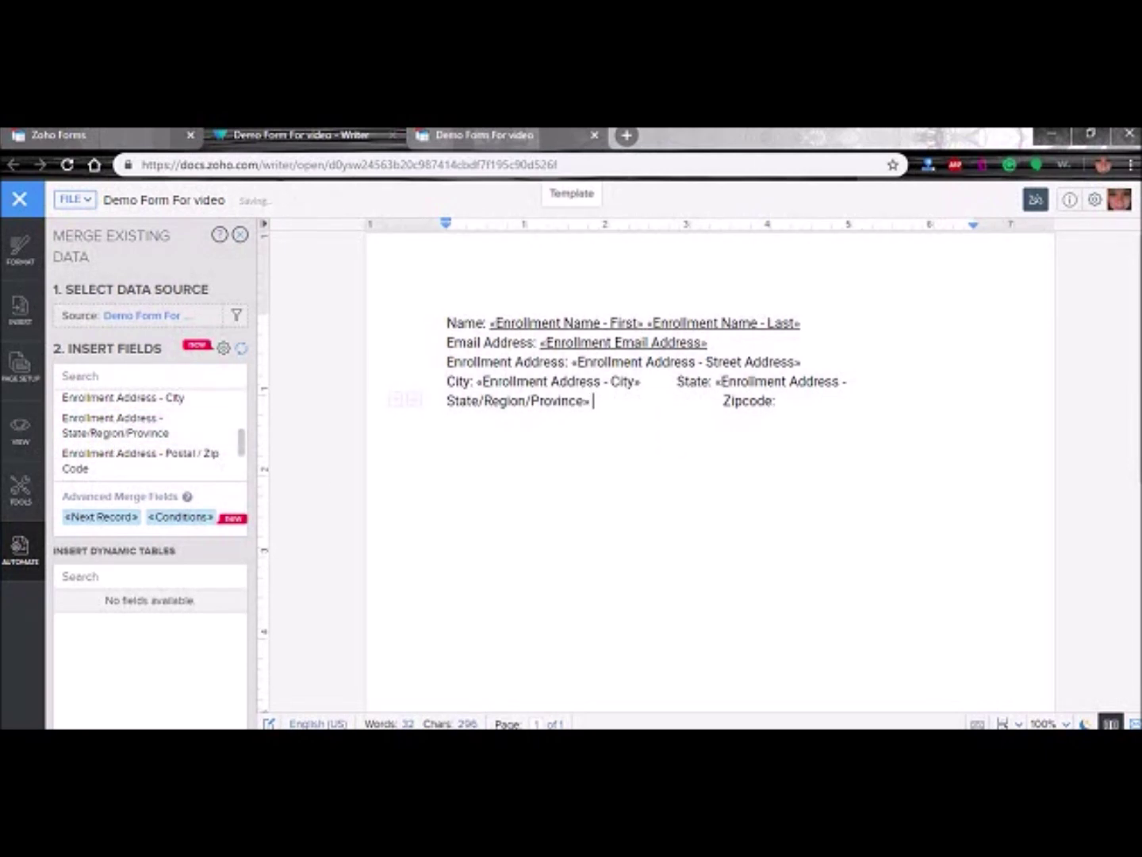
key(Delete)
key(Delete)
key(Delete)
key(Delete)
key(Delete)
key(Delete)
key(Delete)
key(Delete)
key(Delete)
key(Delete)
key(Delete)
key(Delete)
key(Delete)
key(Delete)
key(Delete)
key(Delete)
key(Delete)
key(Delete)
key(Delete)
key(Delete)
key(Delete)
key(Delete)
key(Delete)
click(668, 405)
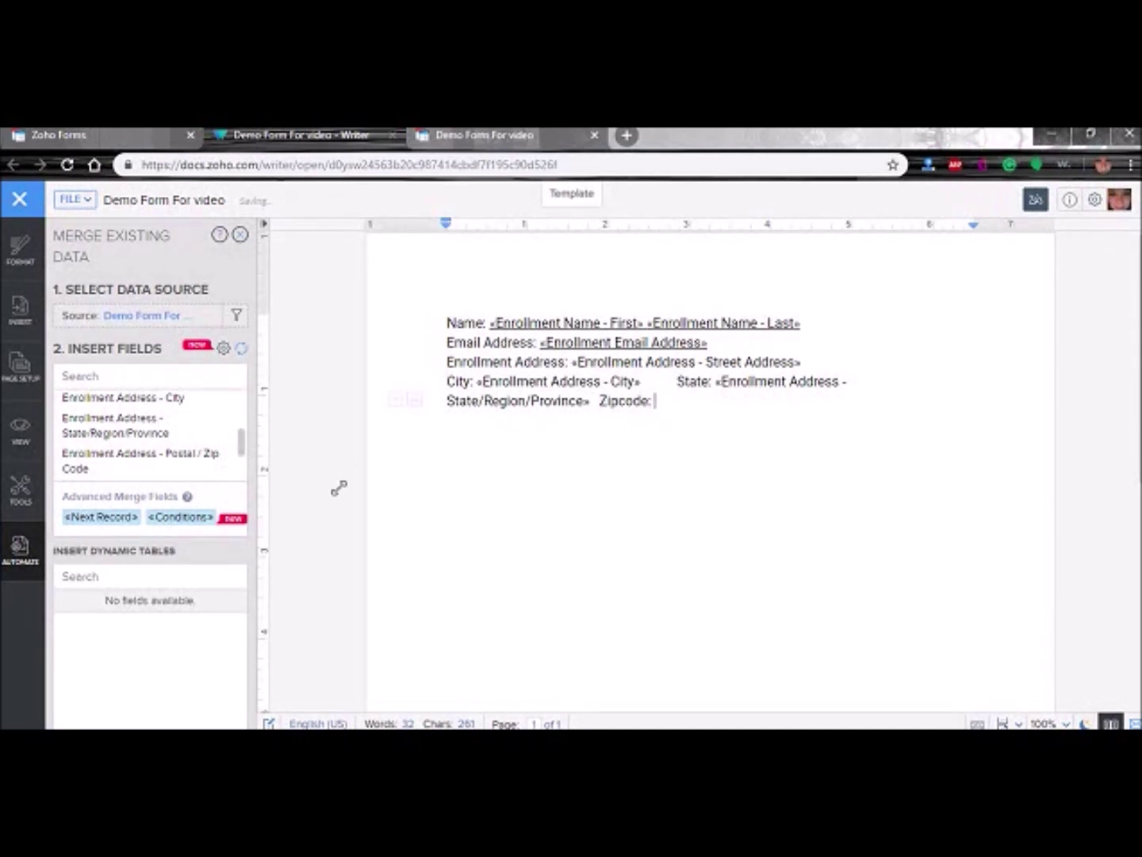
click(174, 469)
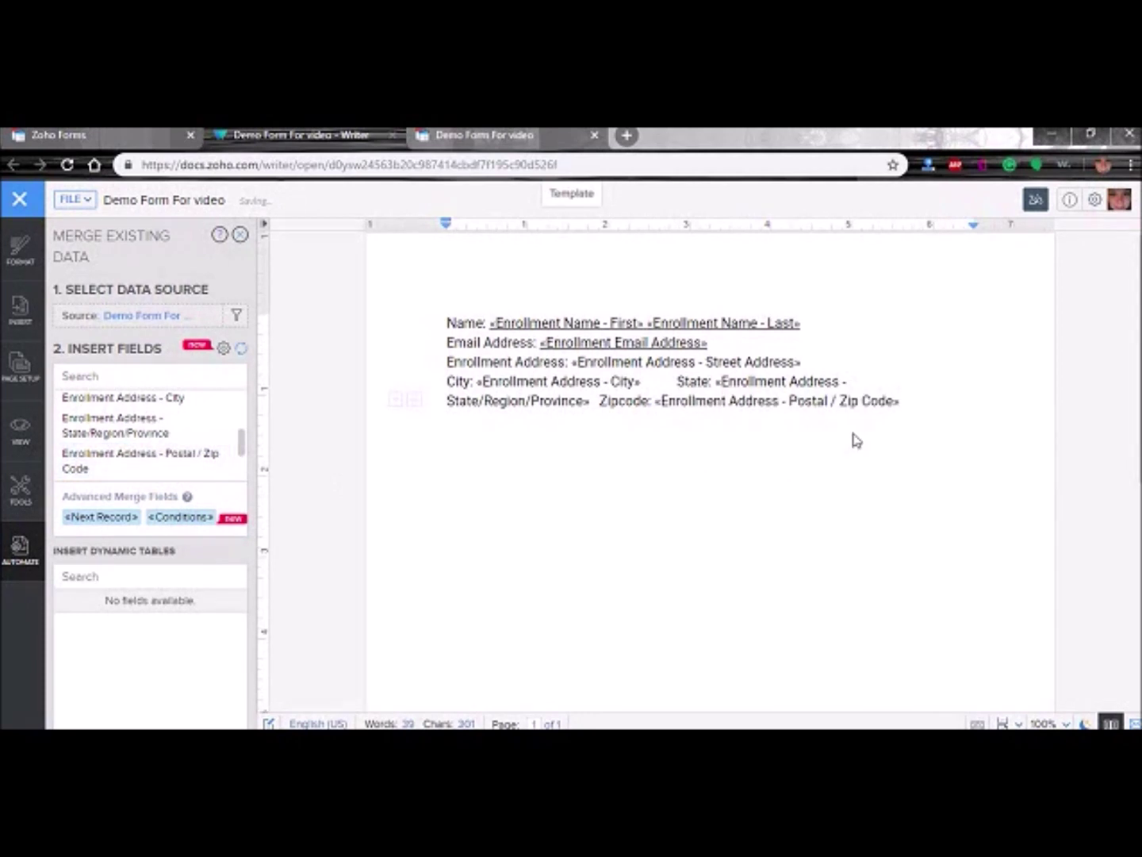
- Underline the Zip Code, State, City and Street Address merge fields
click(719, 401)
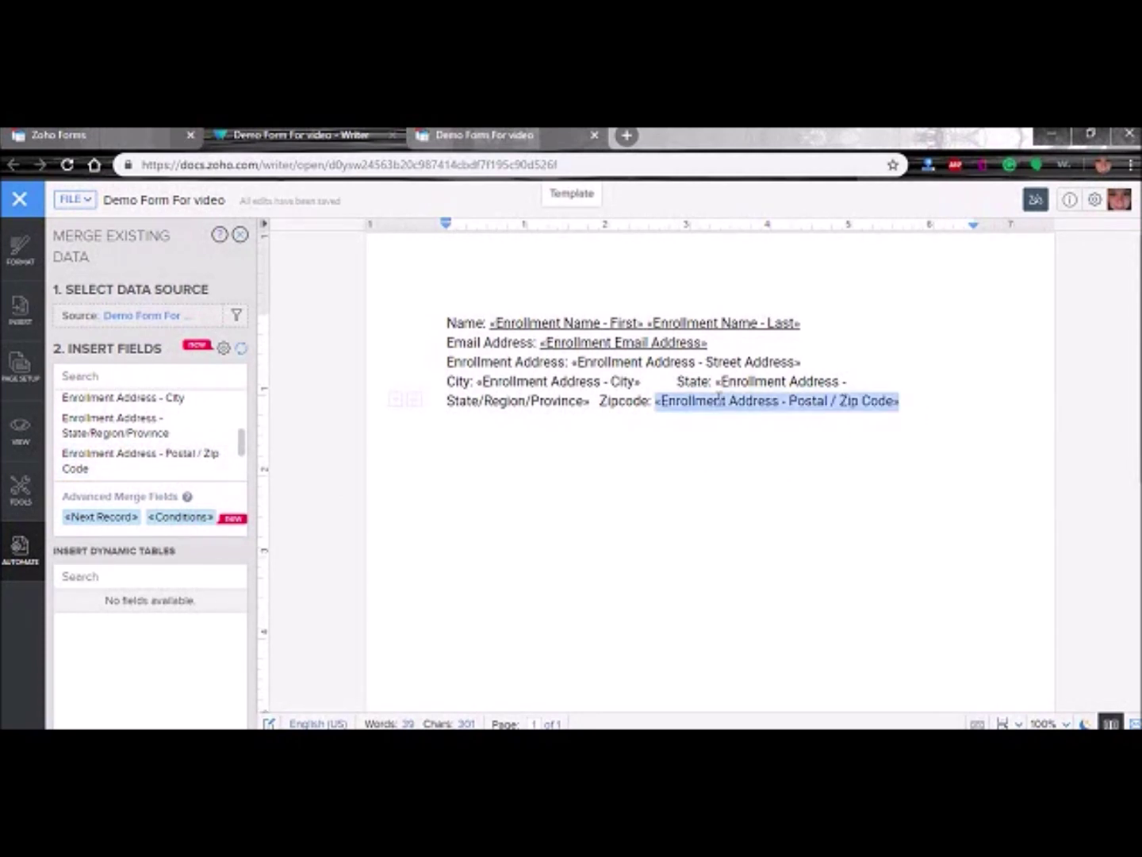
double_click(671, 403)
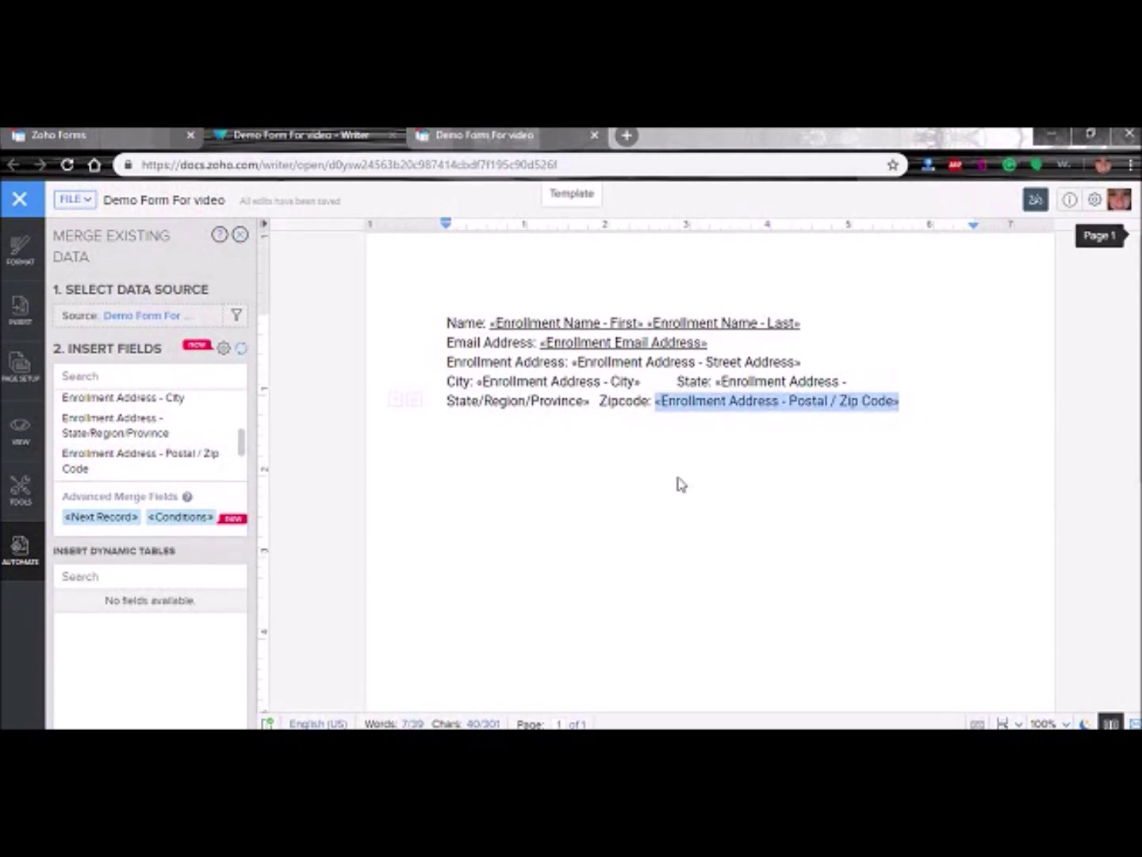
click(800, 477)
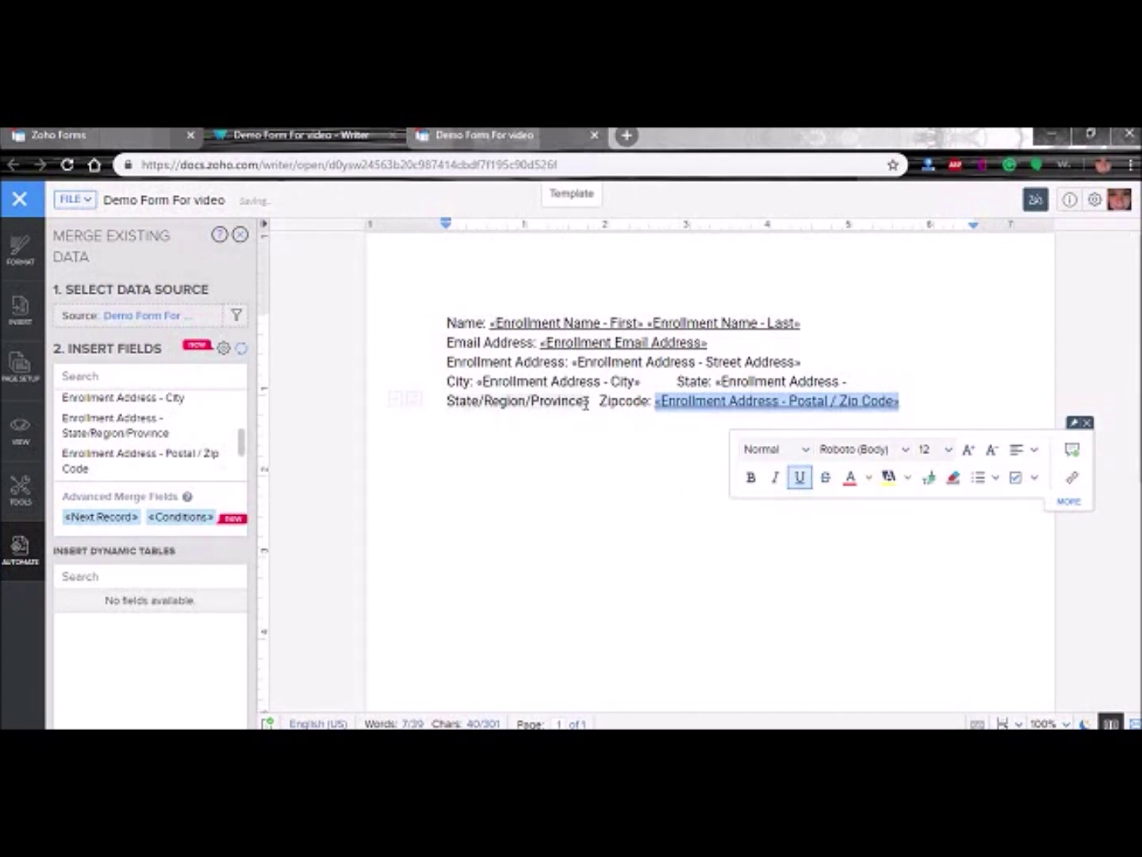
drag(591, 401, 714, 387)
click(661, 477)
drag(645, 381, 480, 380)
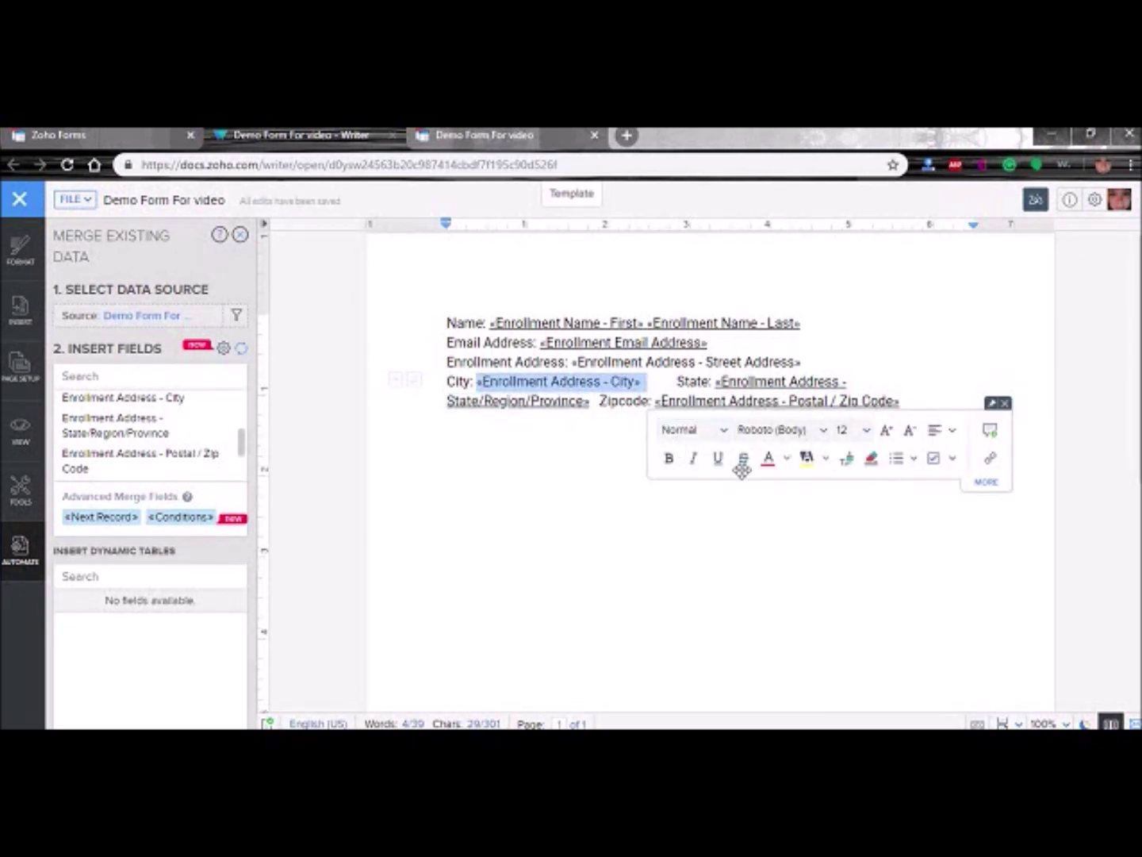
click(717, 460)
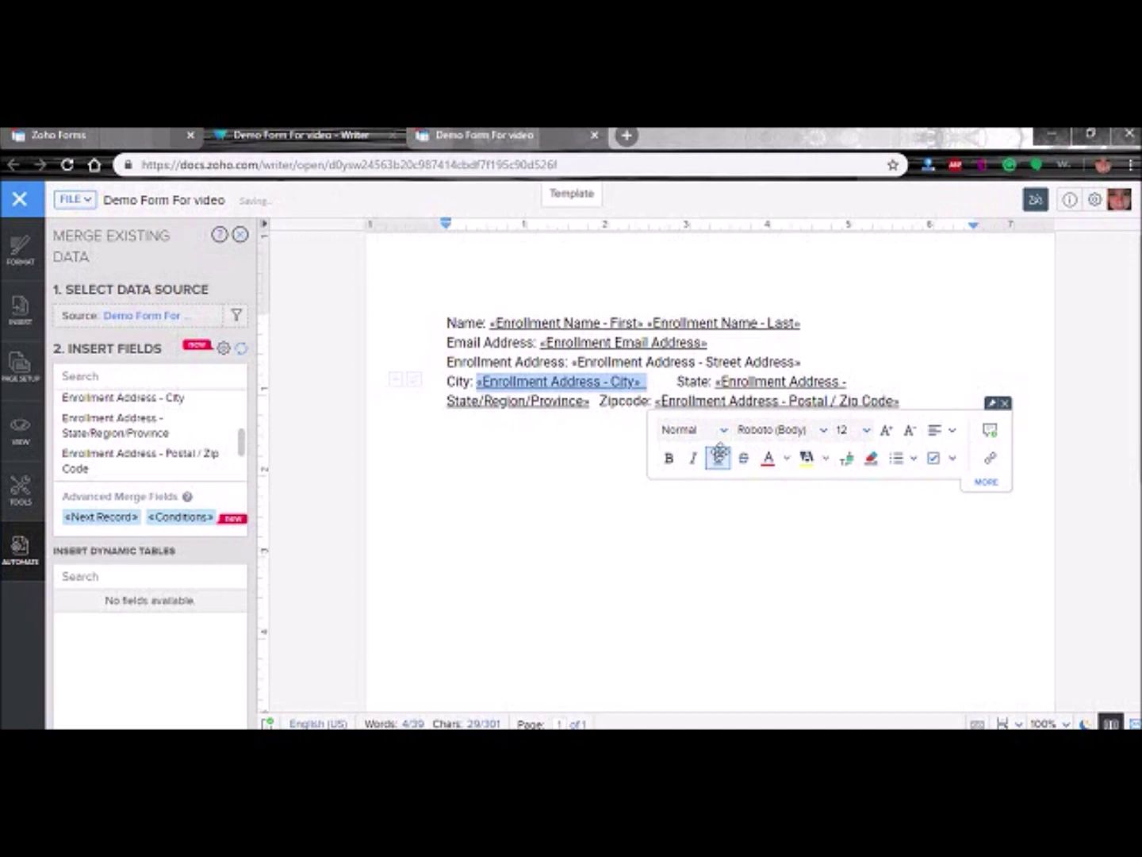
click(805, 369)
drag(722, 361, 591, 355)
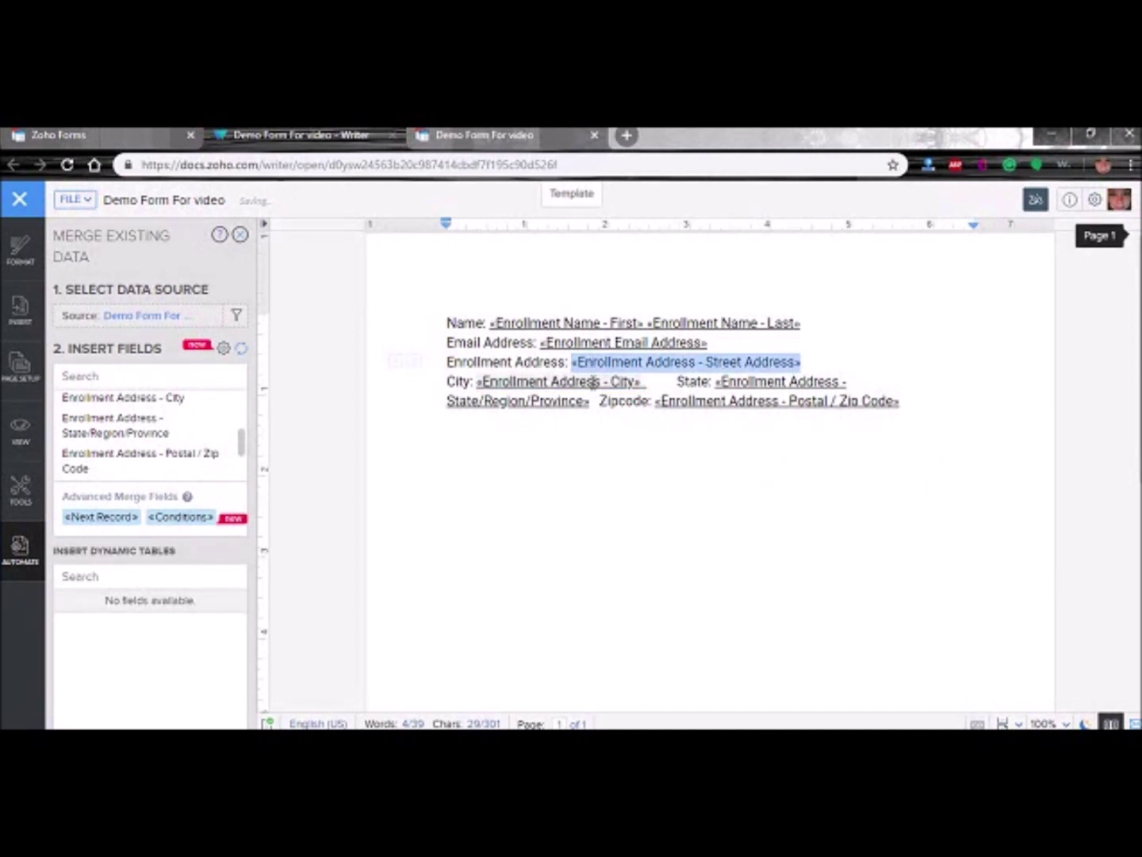
click(800, 438)
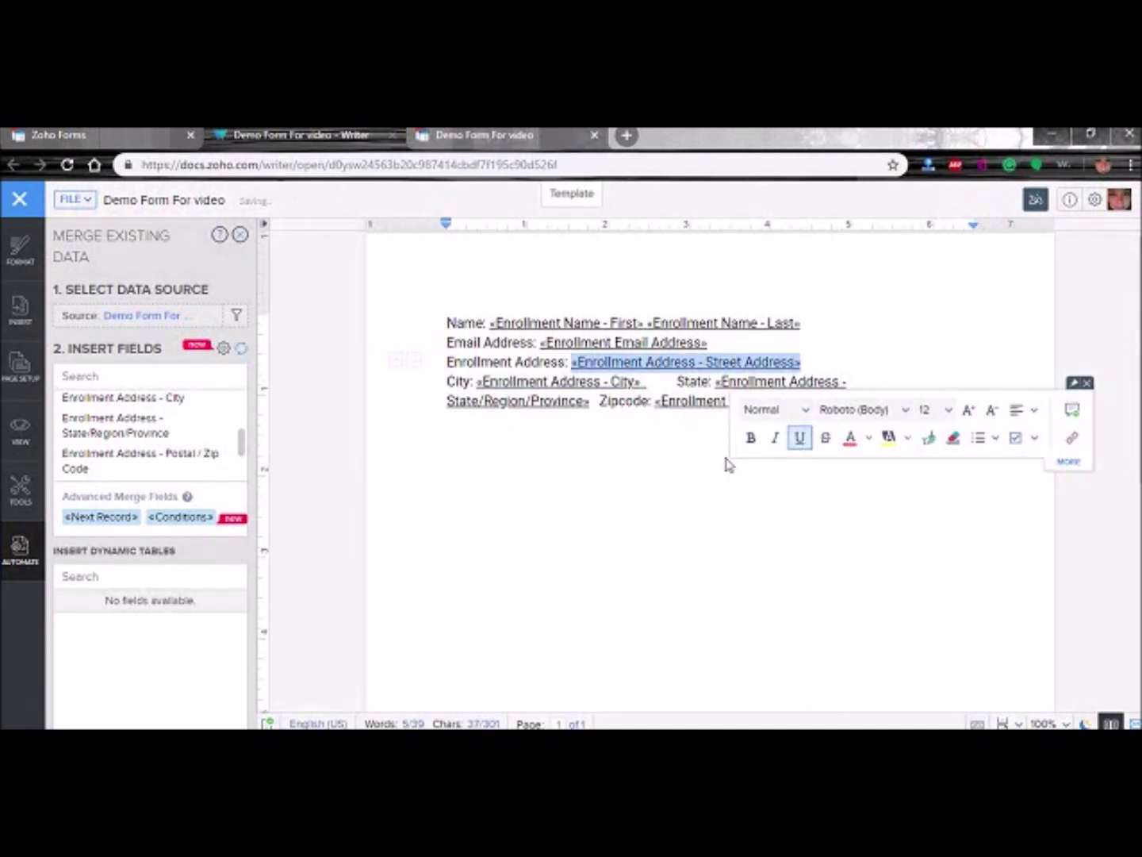
click(623, 479)
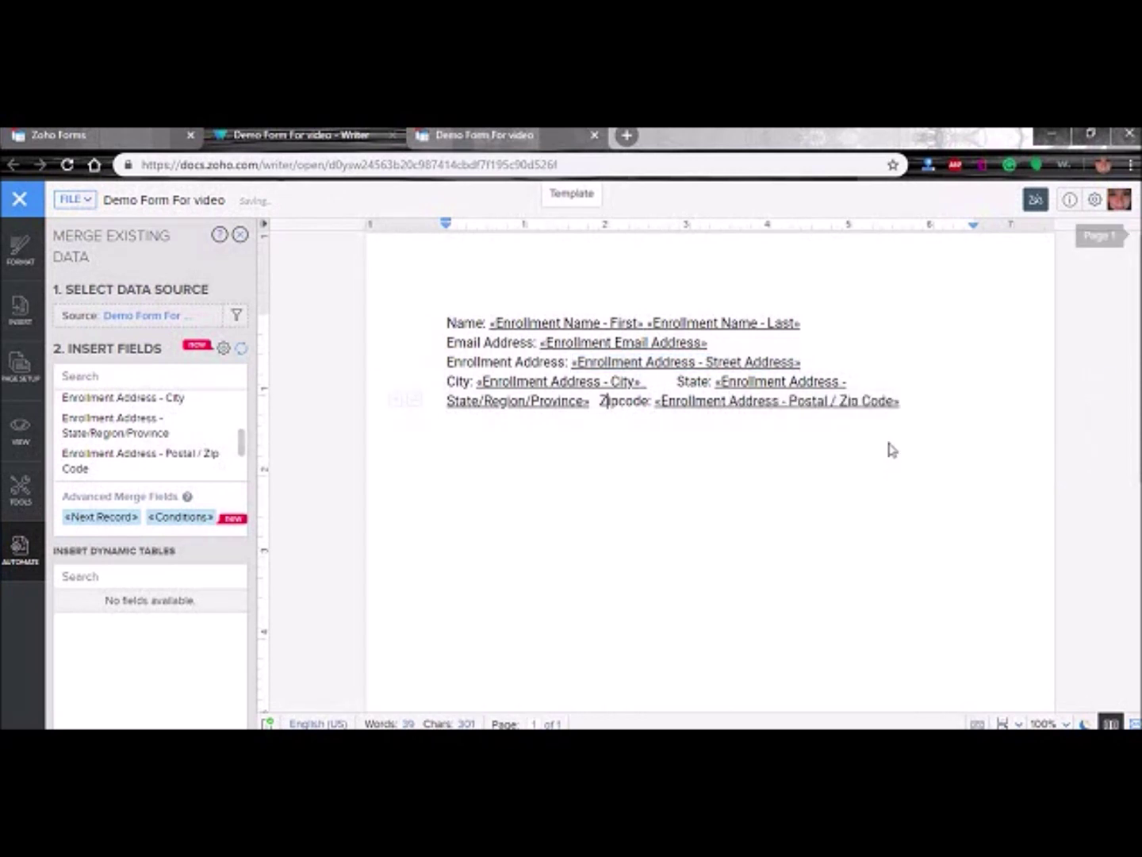
scroll(242, 442, down, 2)
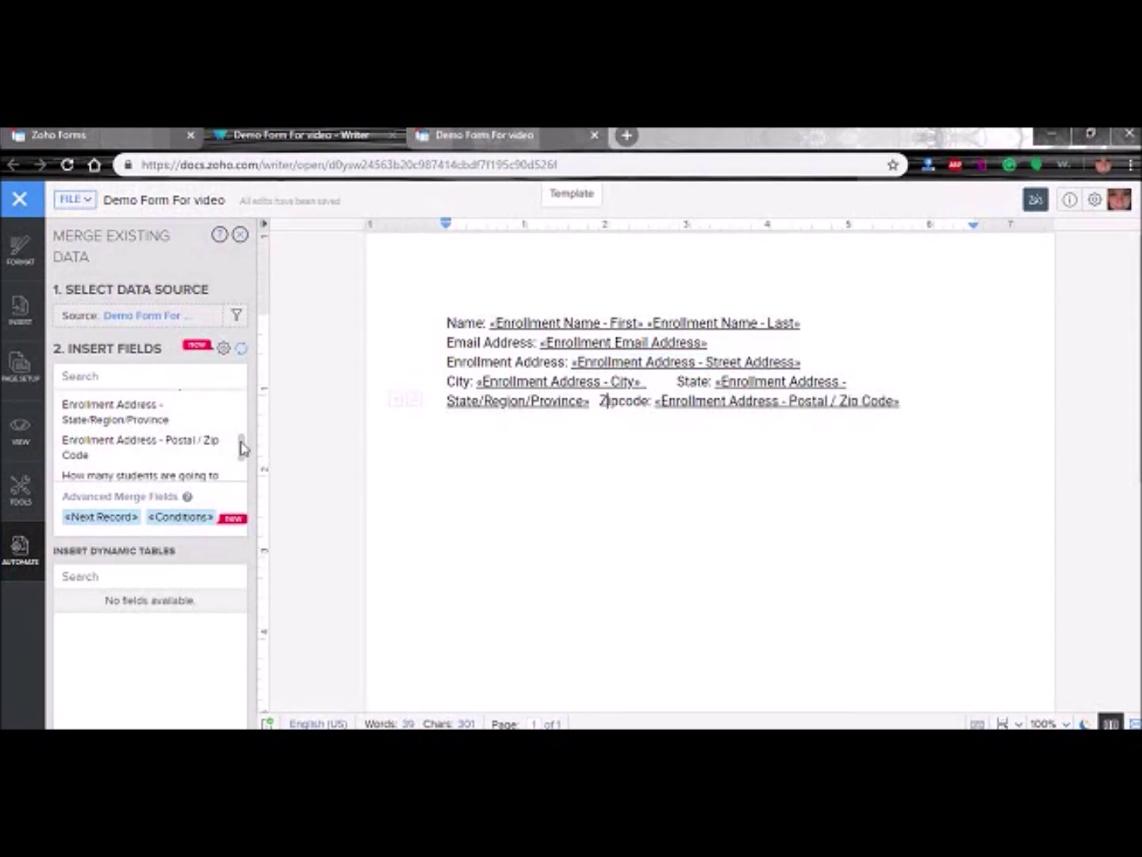
scroll(242, 459, down, 1)
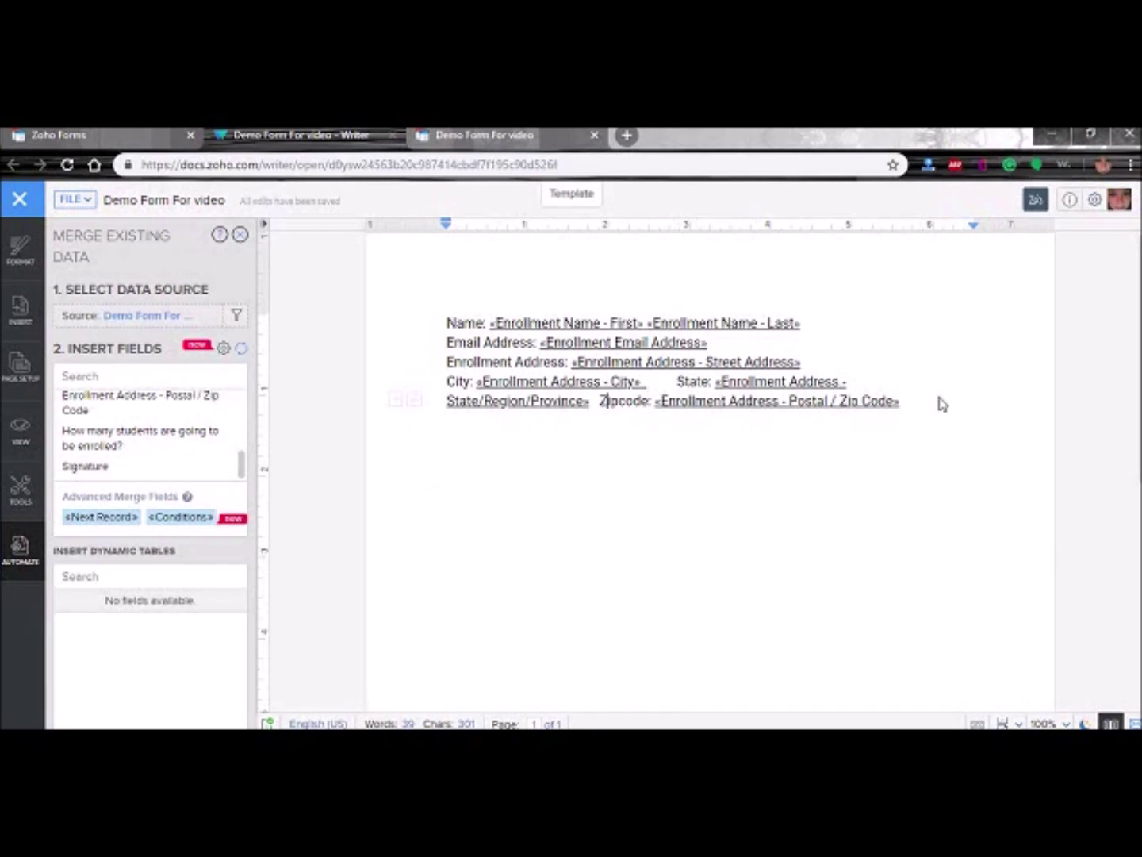
- Add 'How many students are going to be enrolled?' with its underlined merge field
key(Return)
text(How)
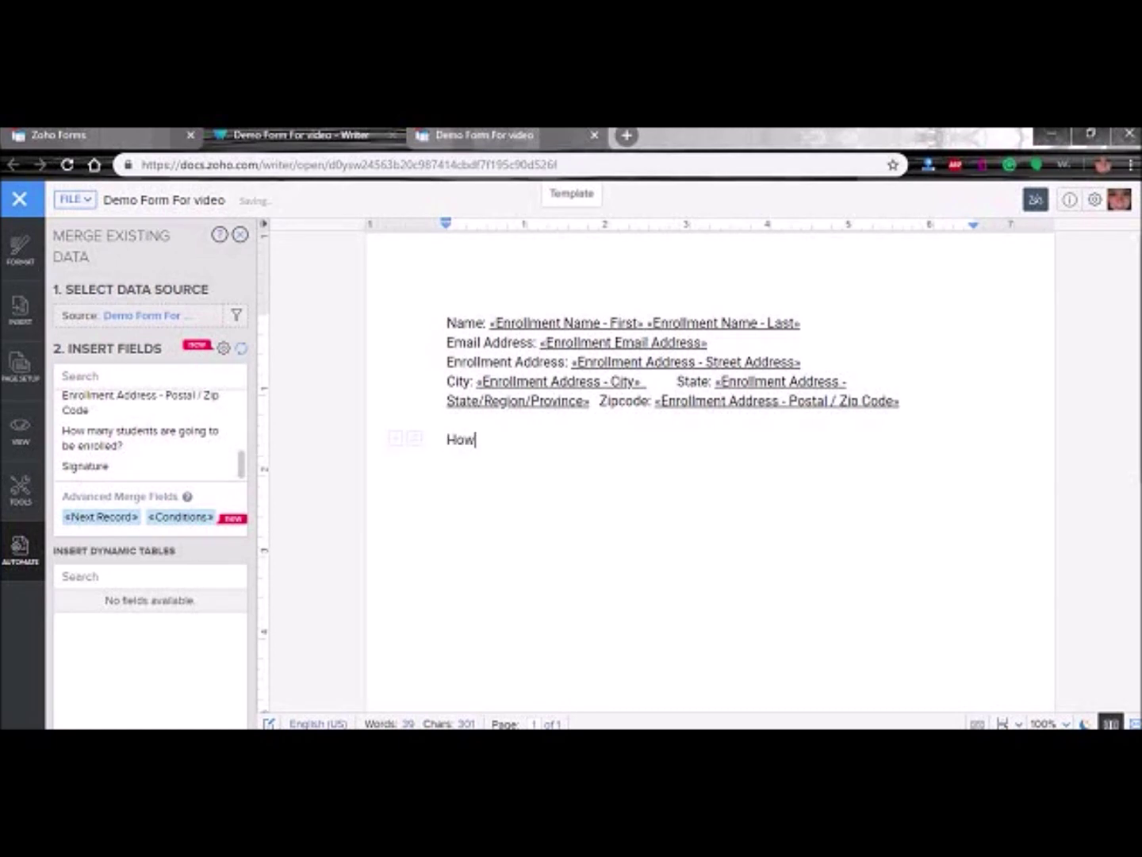
text( many student's)
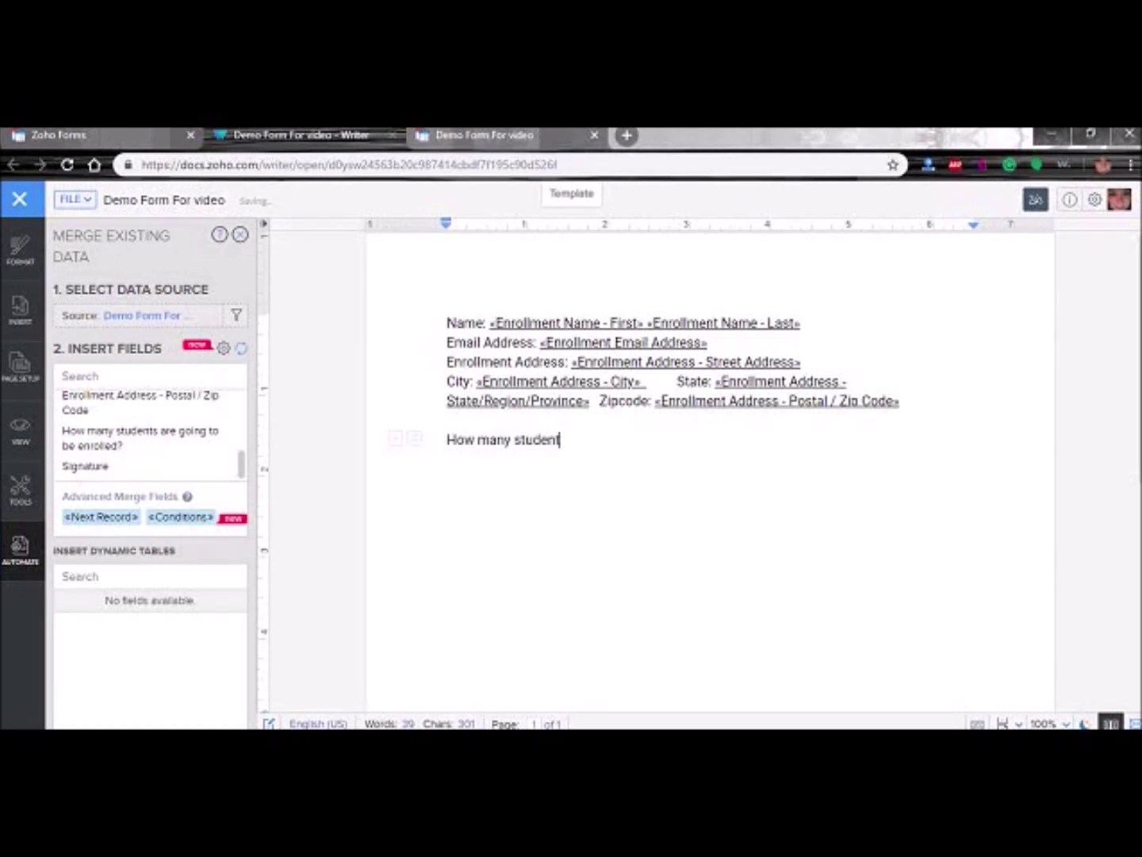
key(BackSpace)
key(BackSpace)
text(s are going to be)
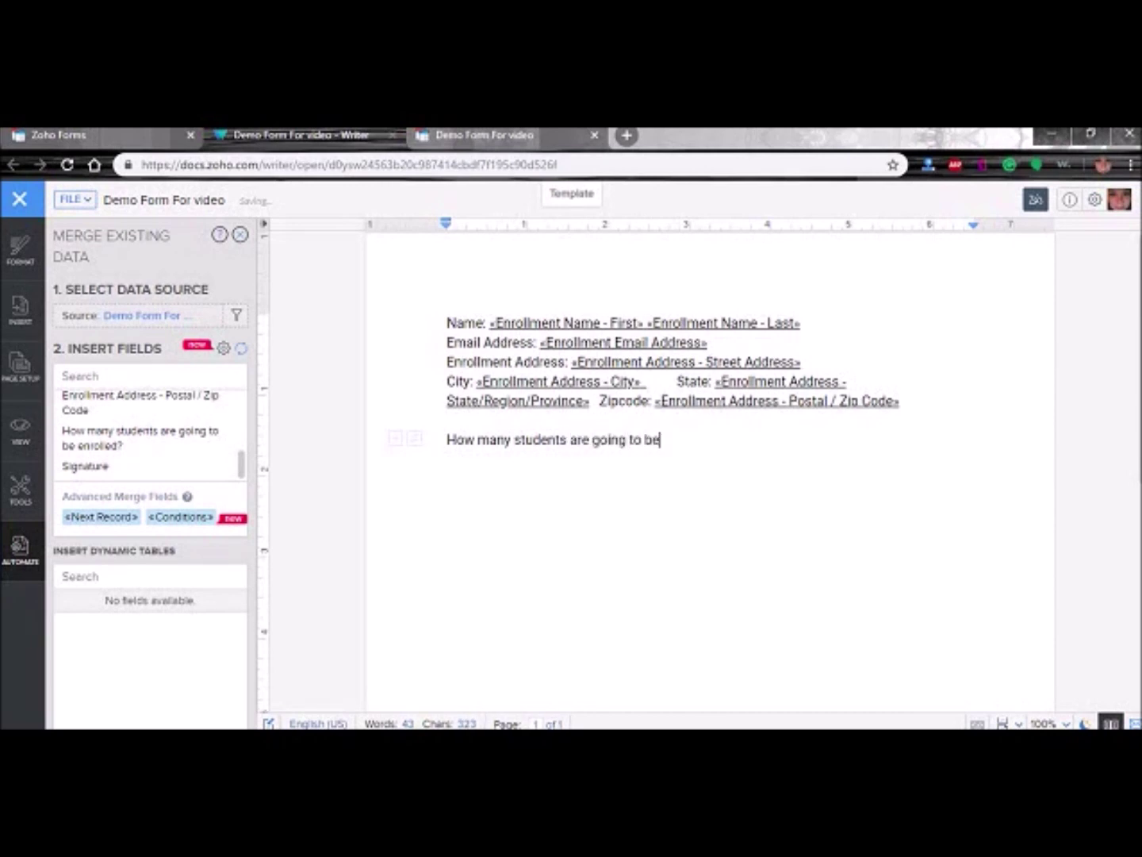
text( enrolled?:)
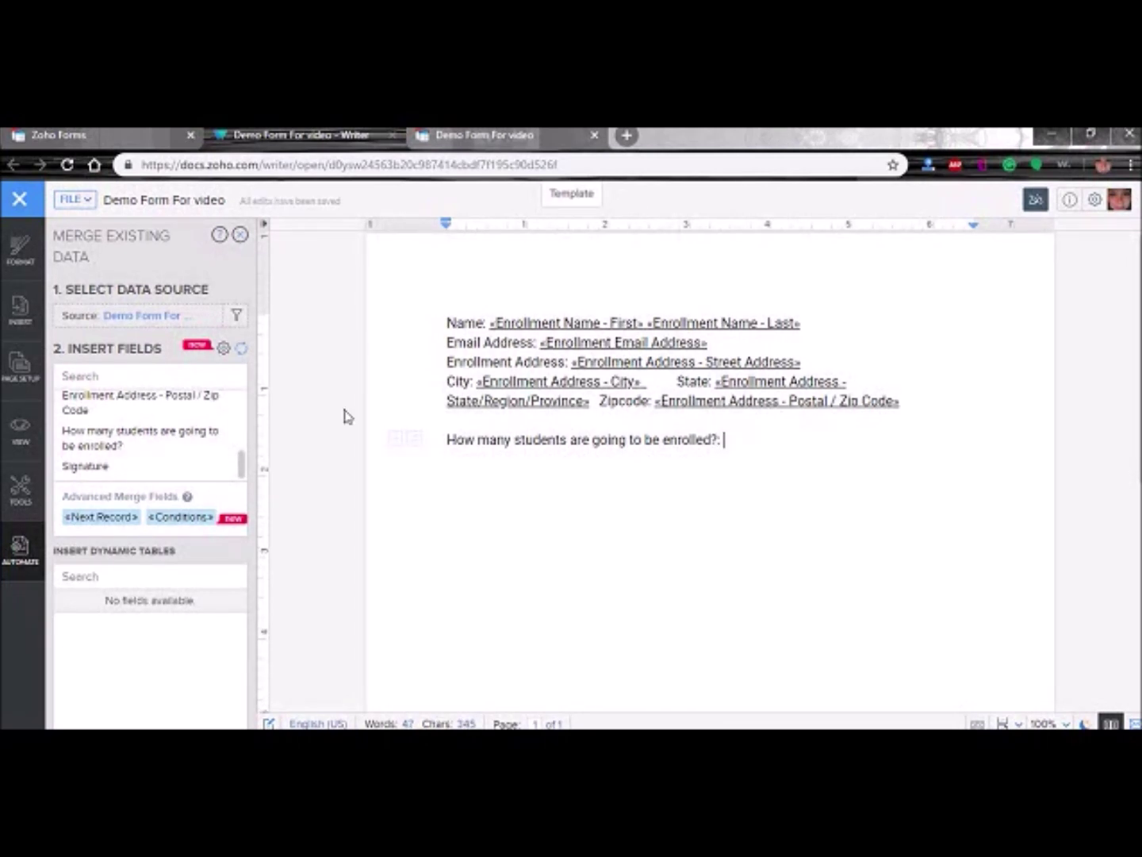
click(126, 446)
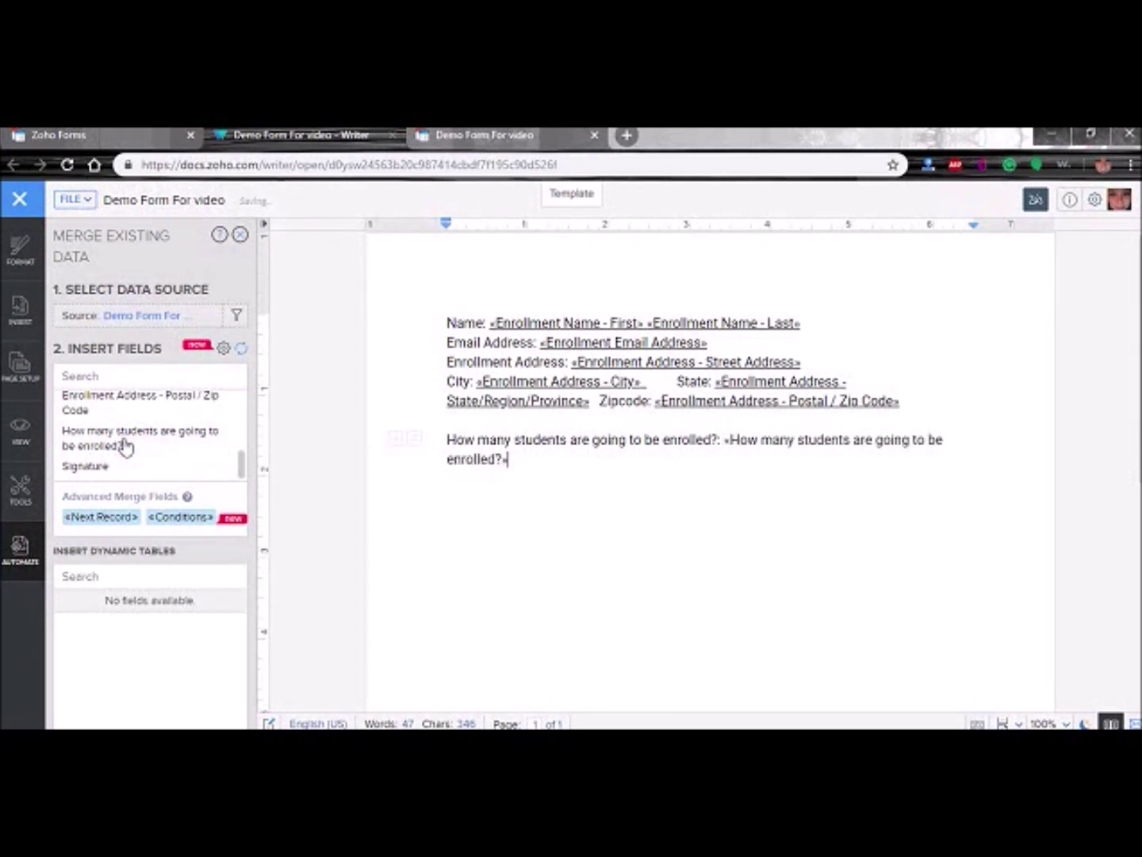
click(727, 441)
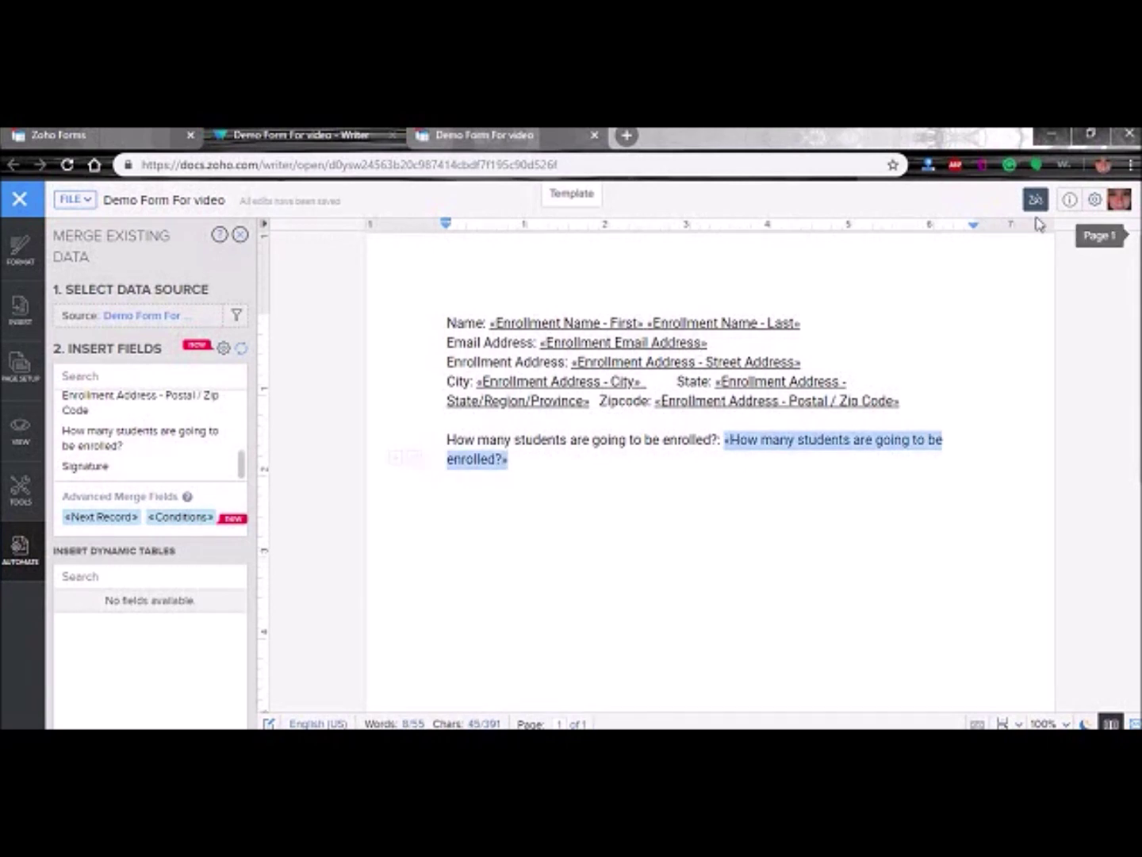
click(580, 537)
click(576, 466)
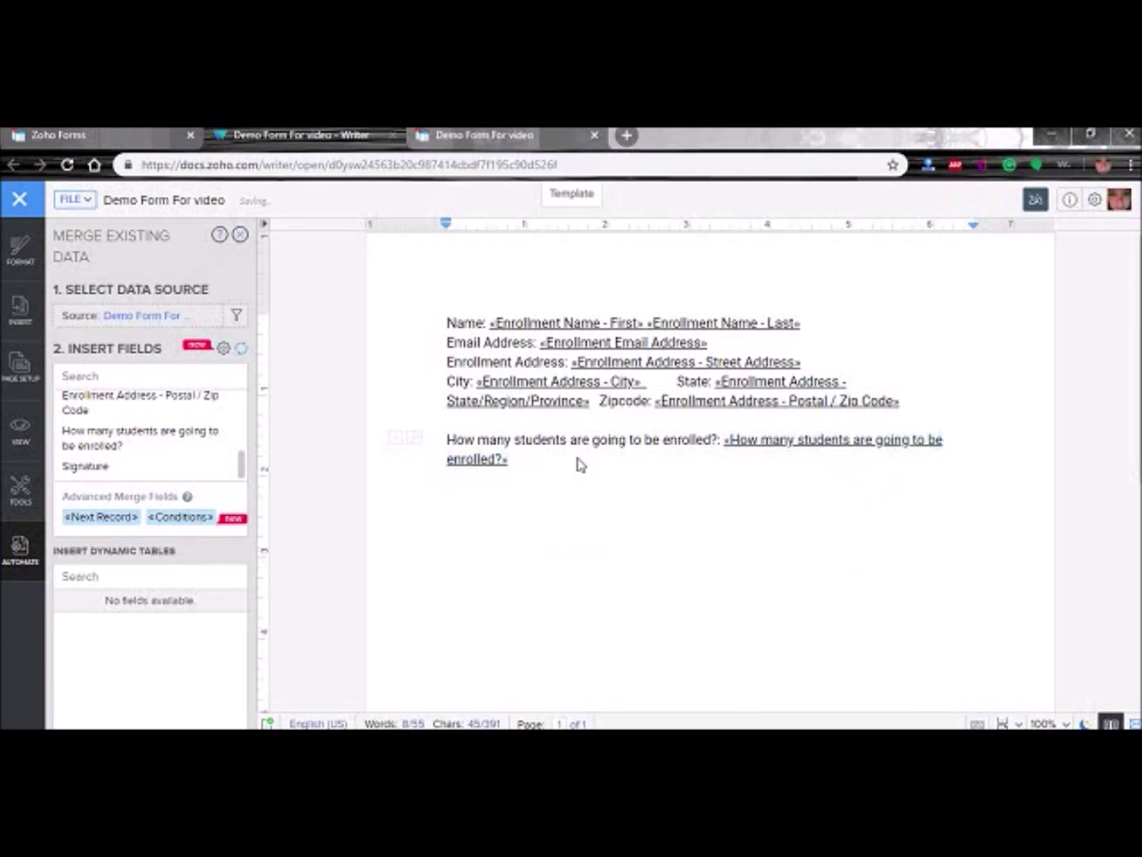
- Start a new line below the question and type 'Signature'
key(Return)
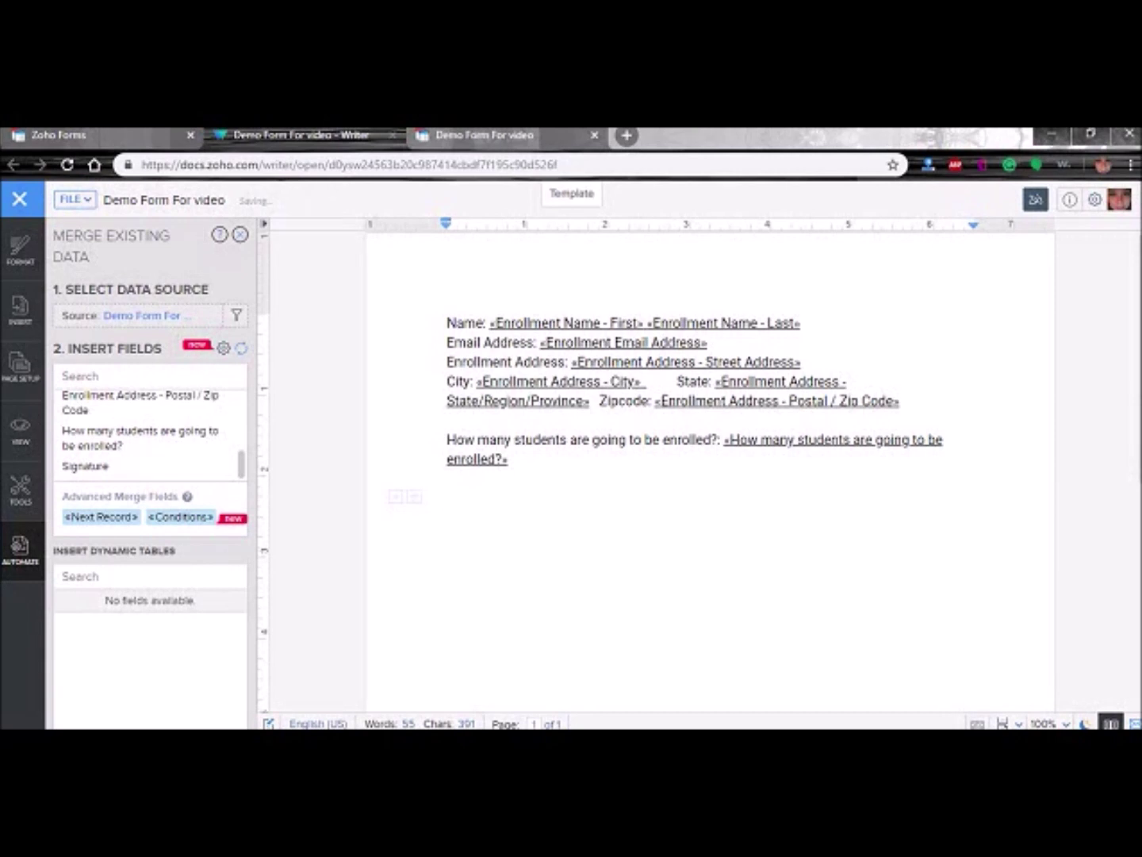
text(Signature)
key(BackSpace)
- Insert the Signature field as an image placeholder and resize it to about 320 x 47
click(103, 470)
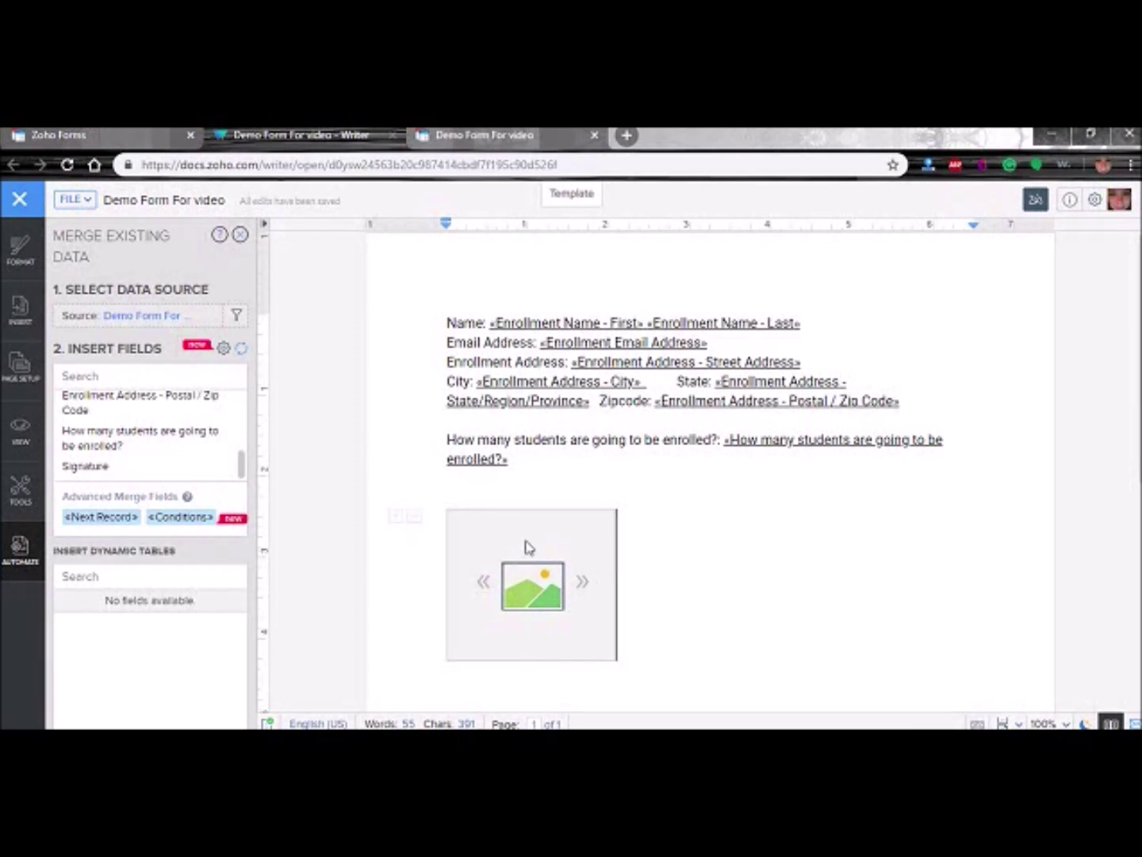
click(610, 656)
drag(615, 657, 611, 612)
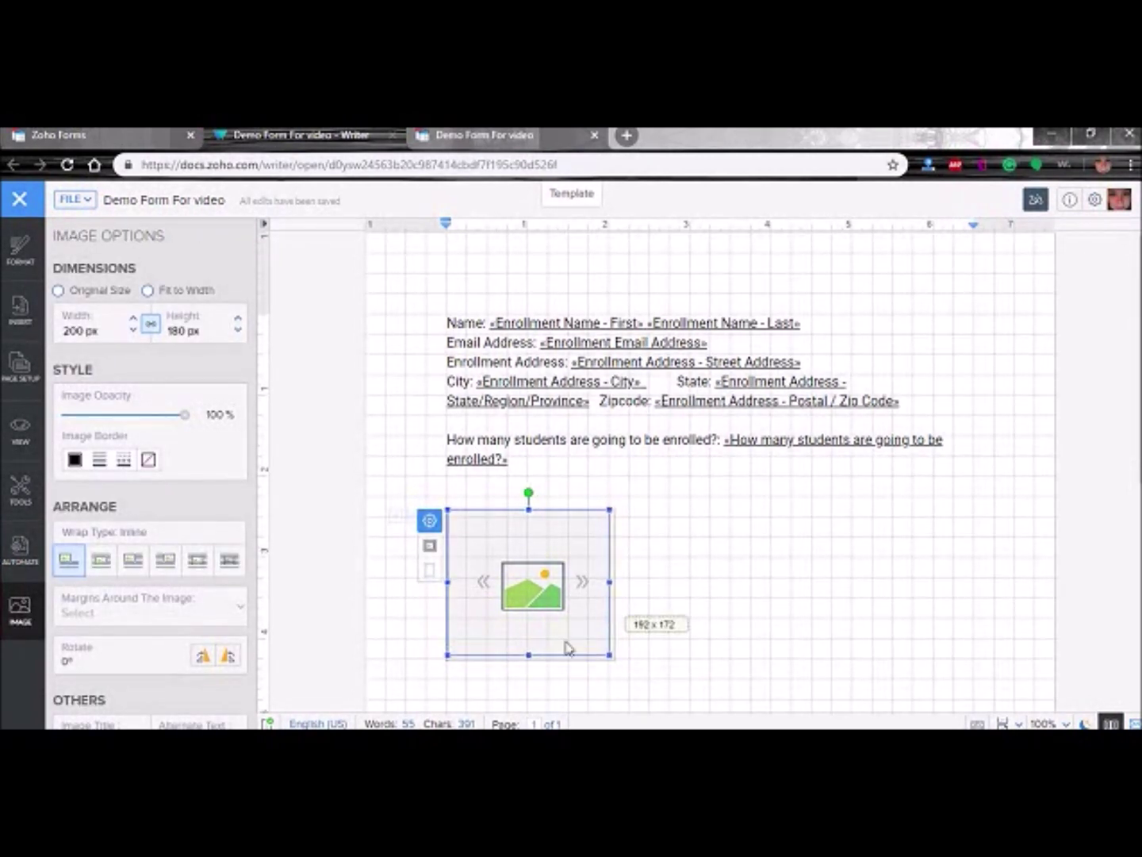
drag(527, 654, 536, 560)
drag(608, 528, 745, 527)
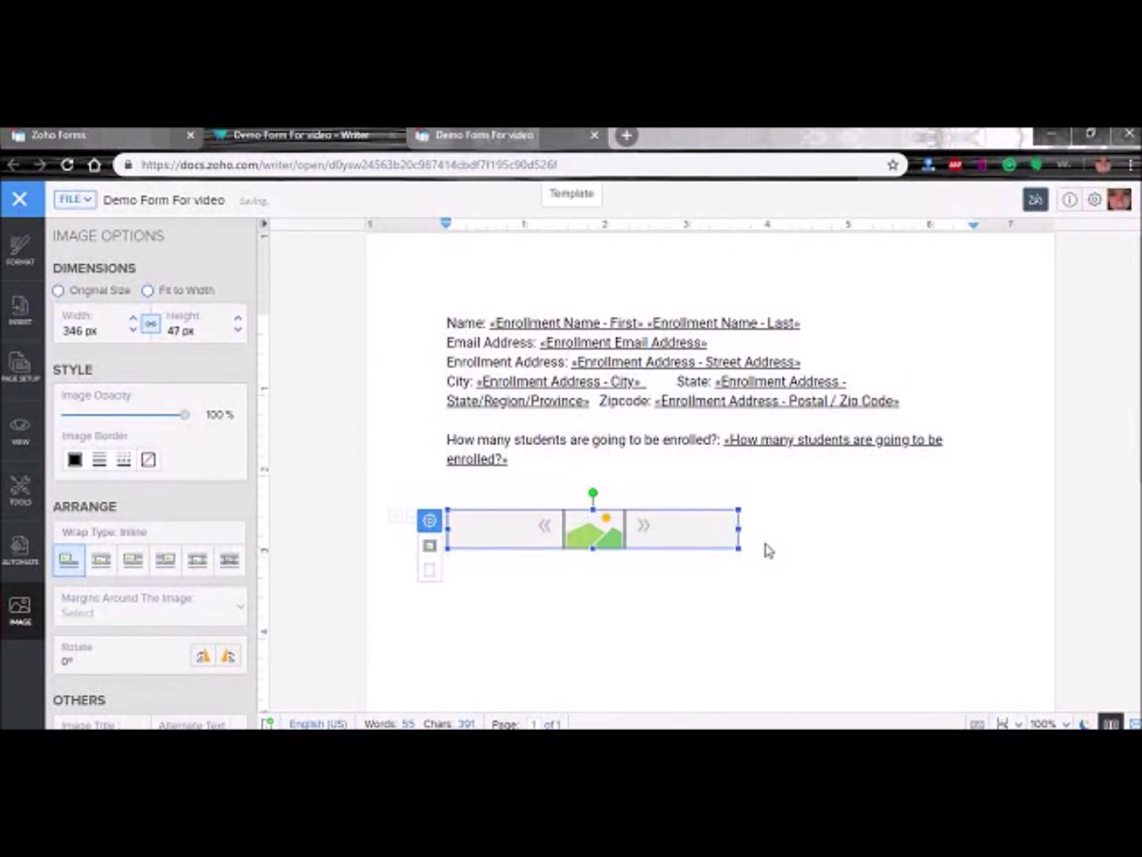
click(764, 545)
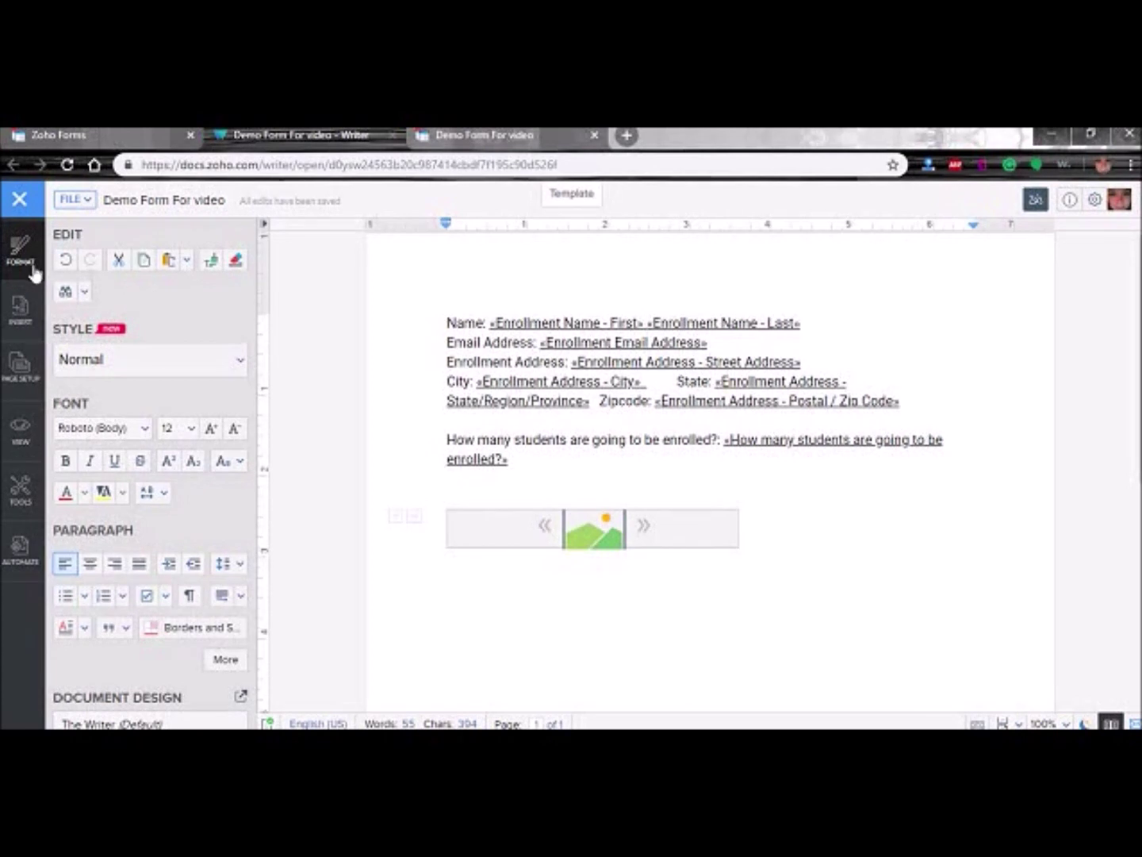
- Switch to merging with the existing form data from the Automate options
click(526, 534)
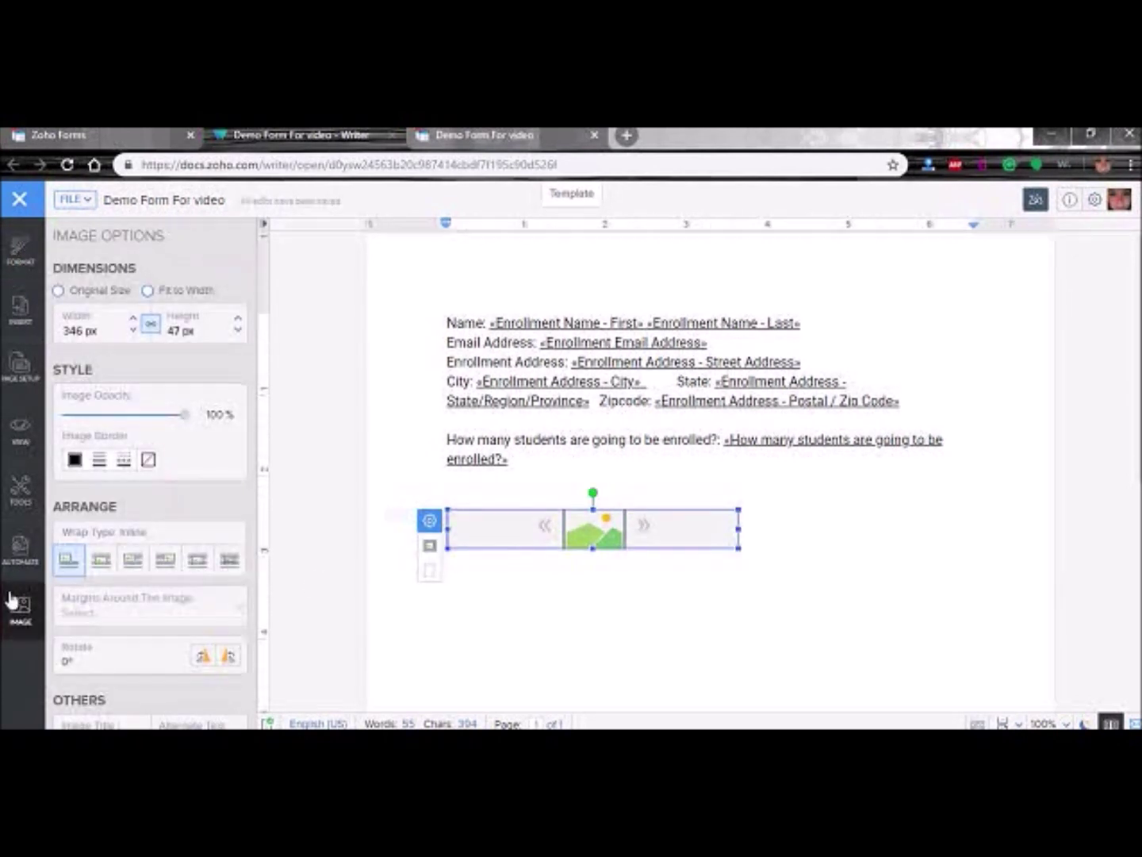
click(17, 555)
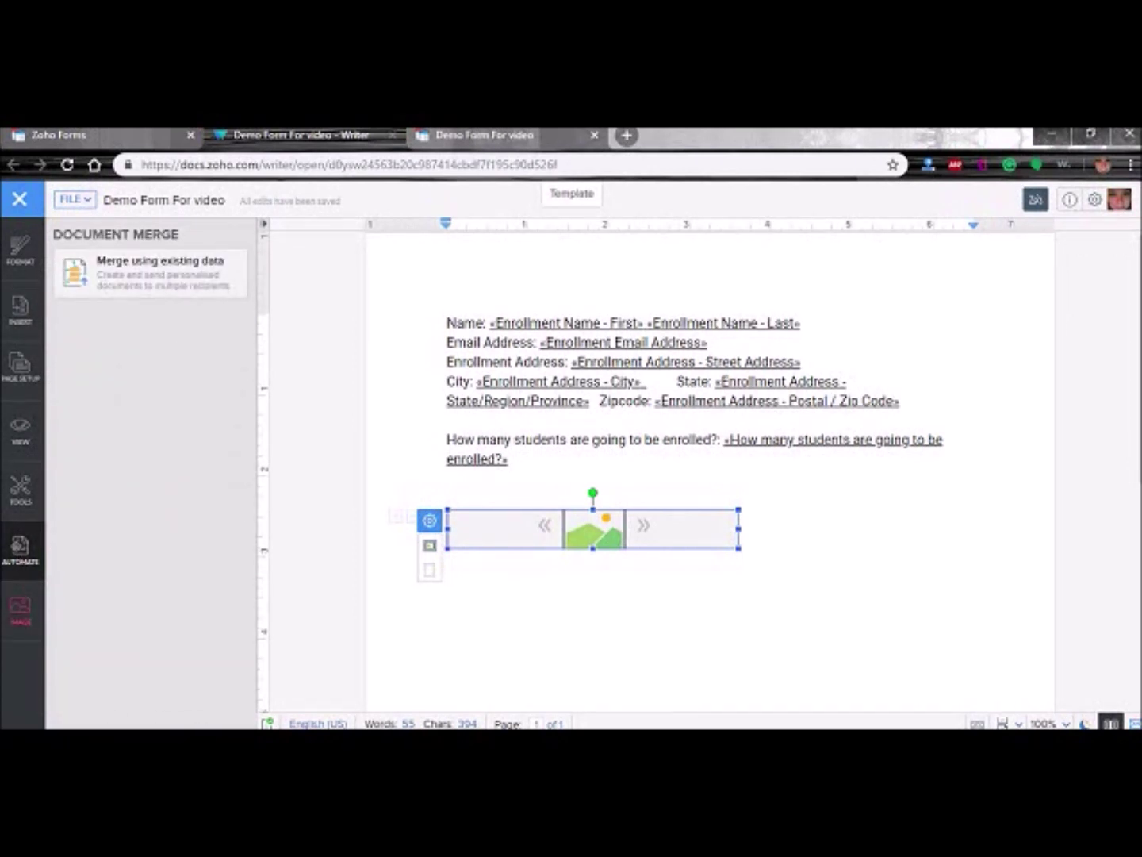
click(141, 269)
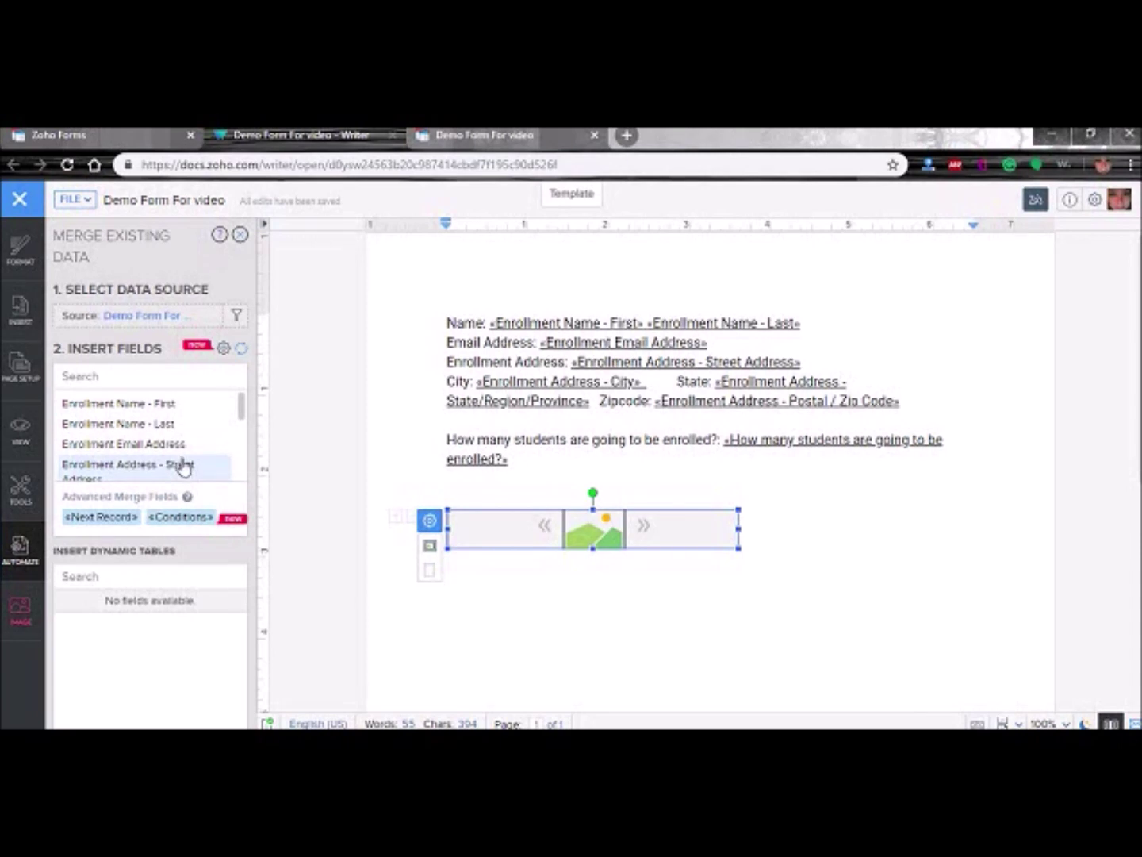
scroll(197, 460, down, 5)
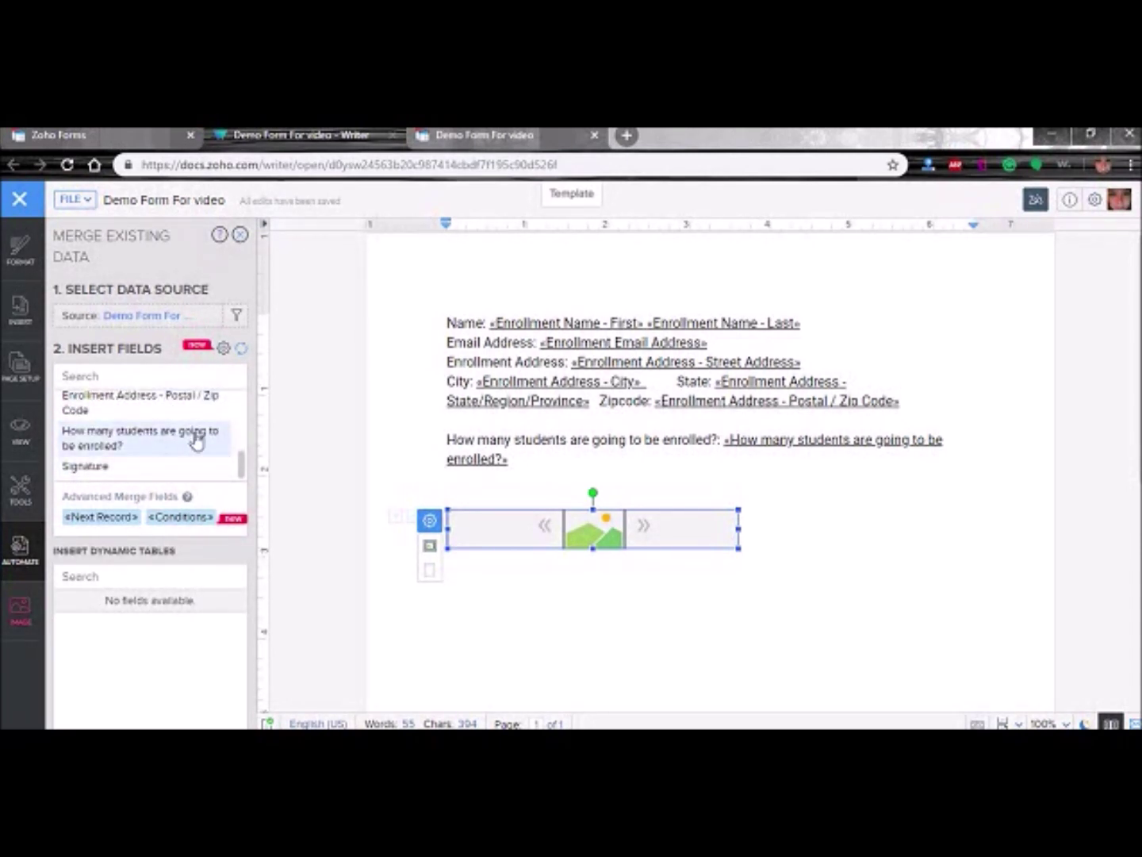
- Type the date 'March 19, 2019' right after the image placeholder
click(804, 541)
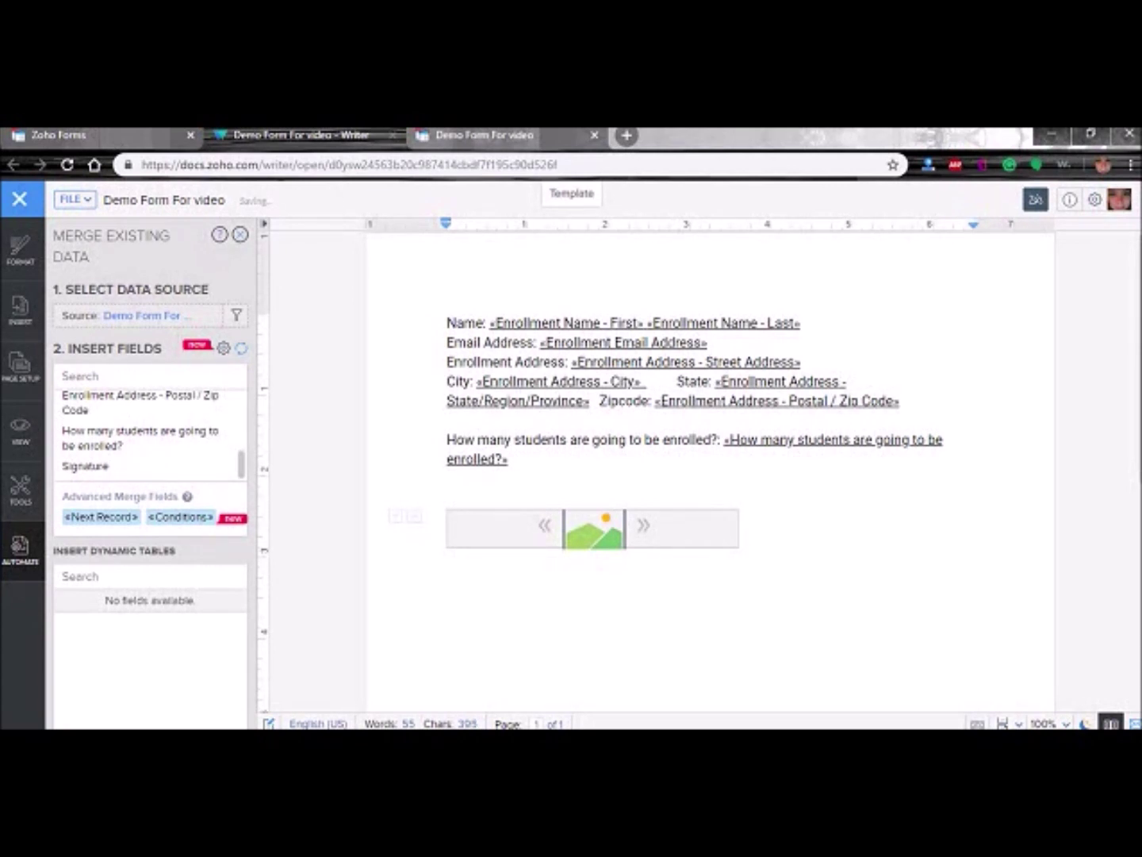
click(86, 439)
key(shift+Left)
key(BackSpace)
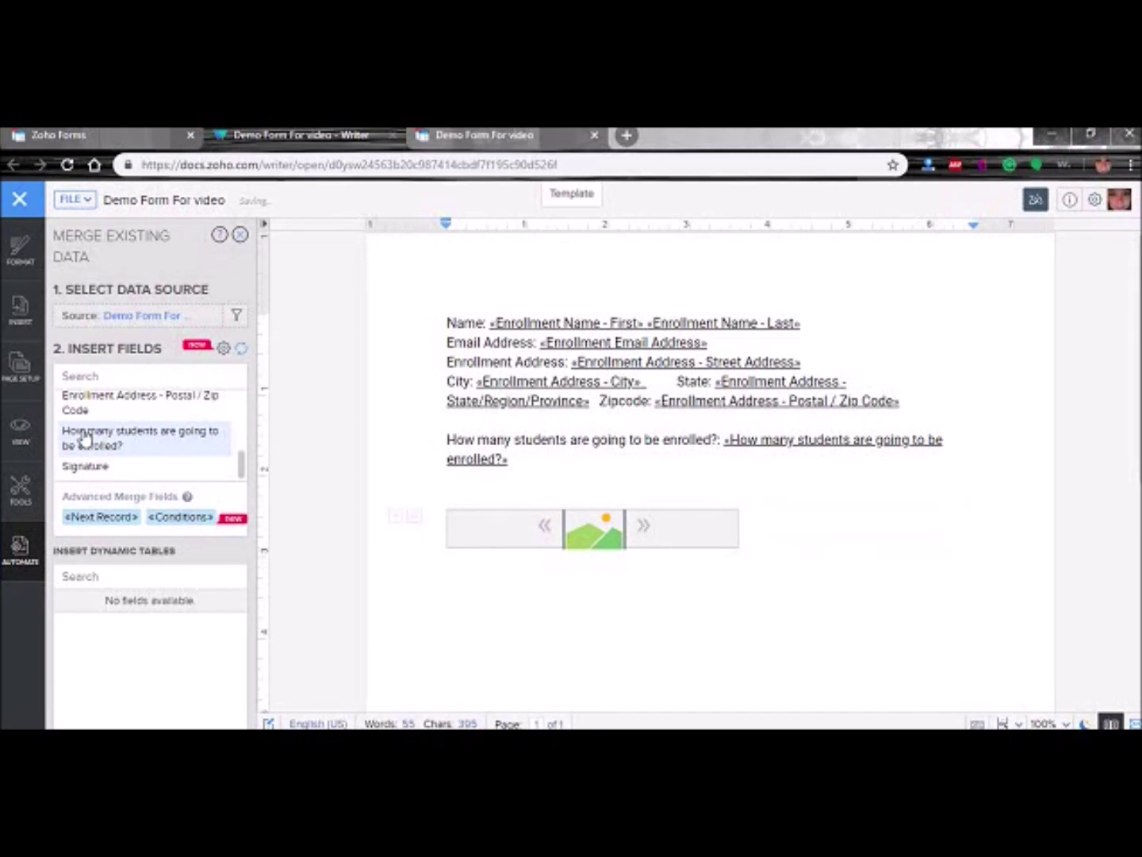
text(March)
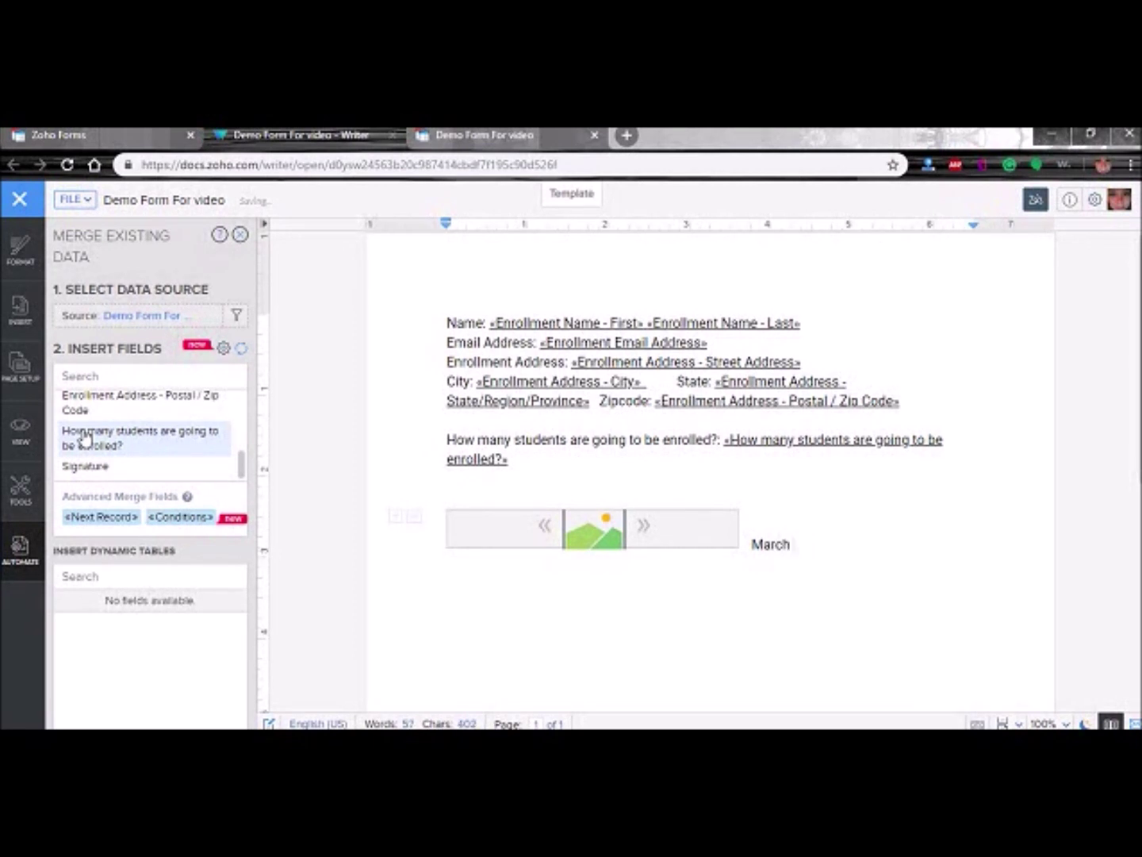
text( 19, 2019)
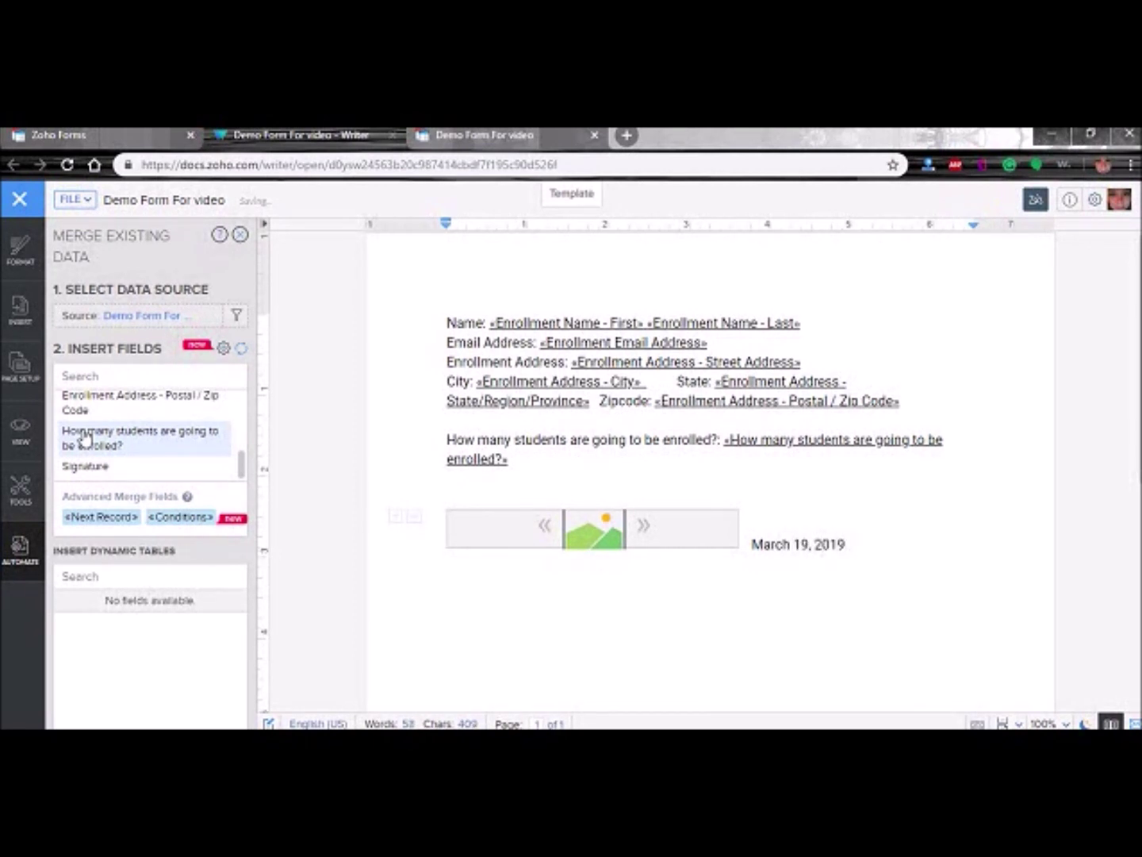
key(Return)
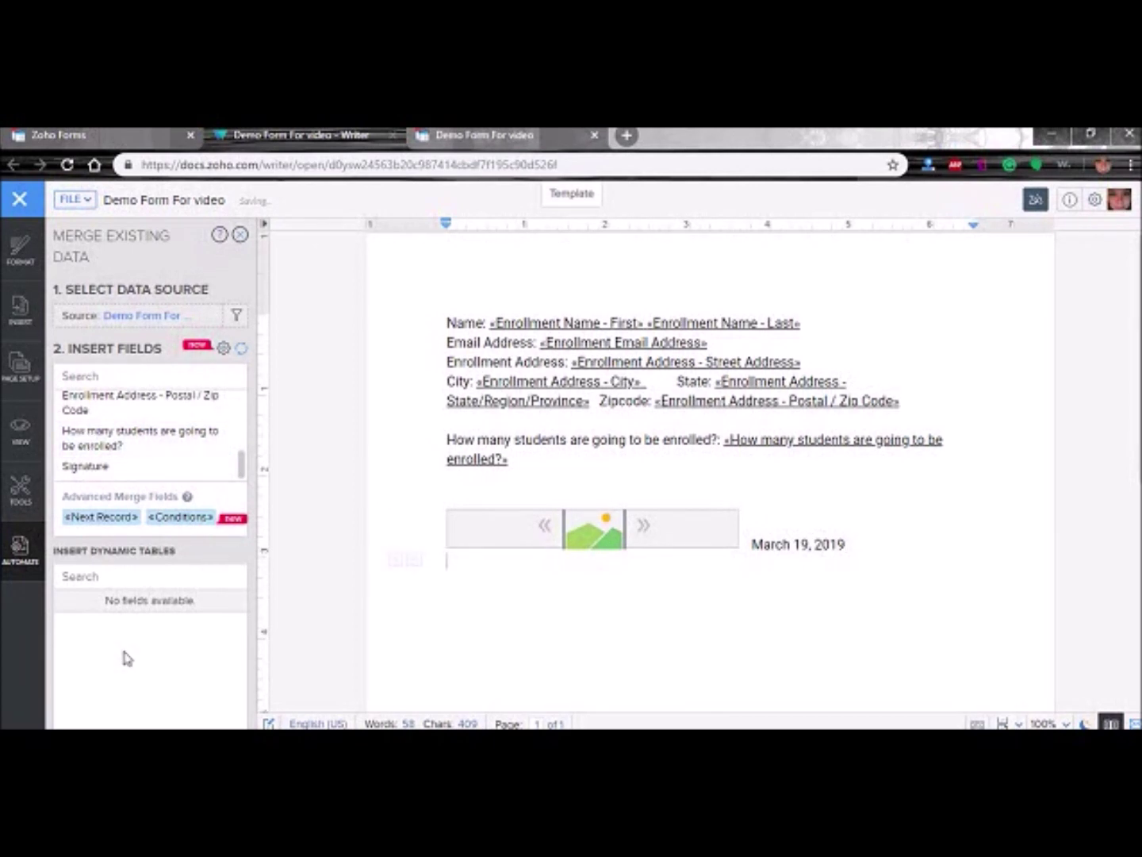
- Insert a horizontal line under the image and date, with 'Signature' and 'Date' labels in size 10
click(13, 308)
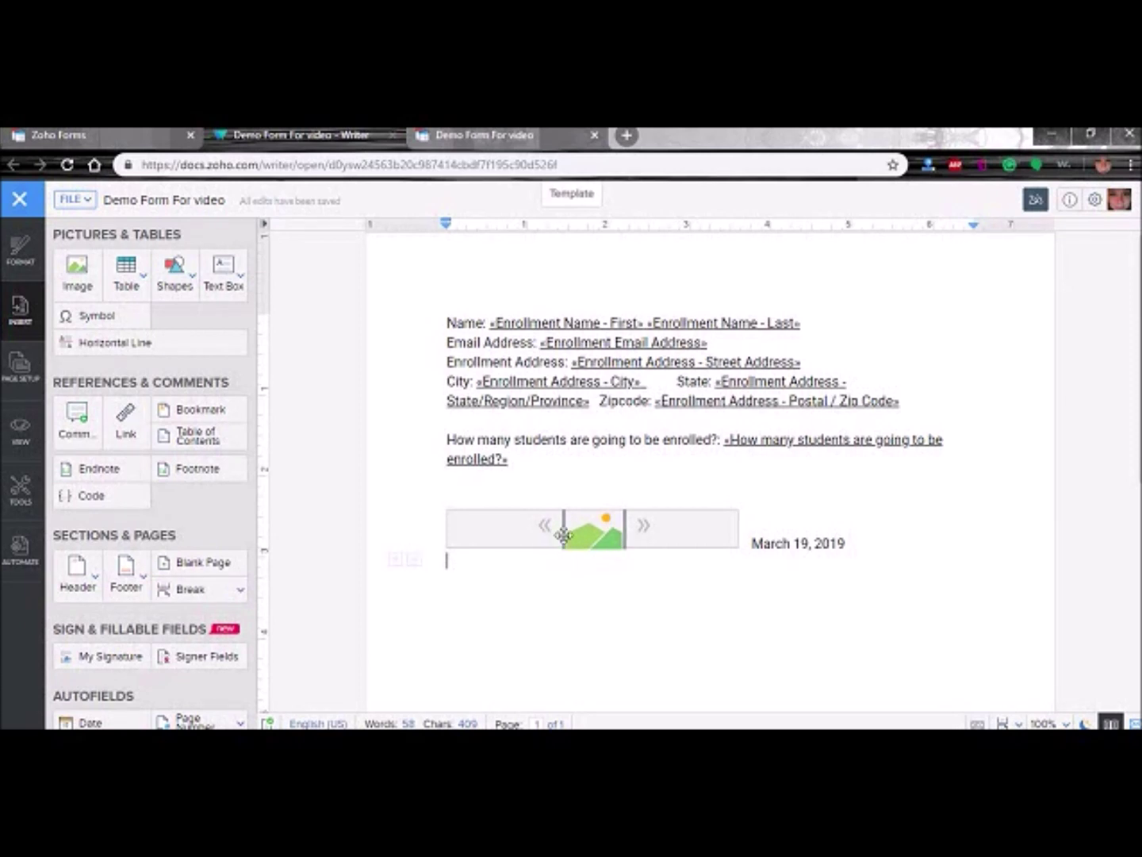
click(143, 343)
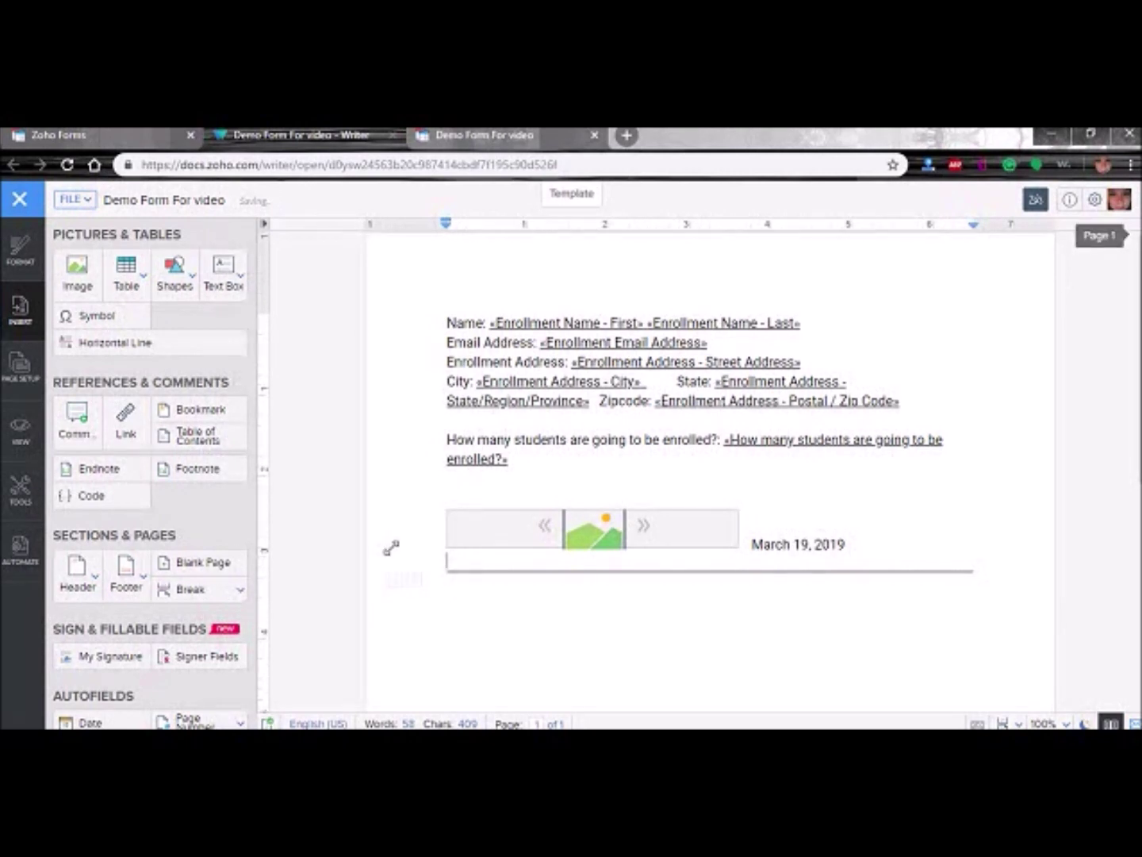
key(BackSpace)
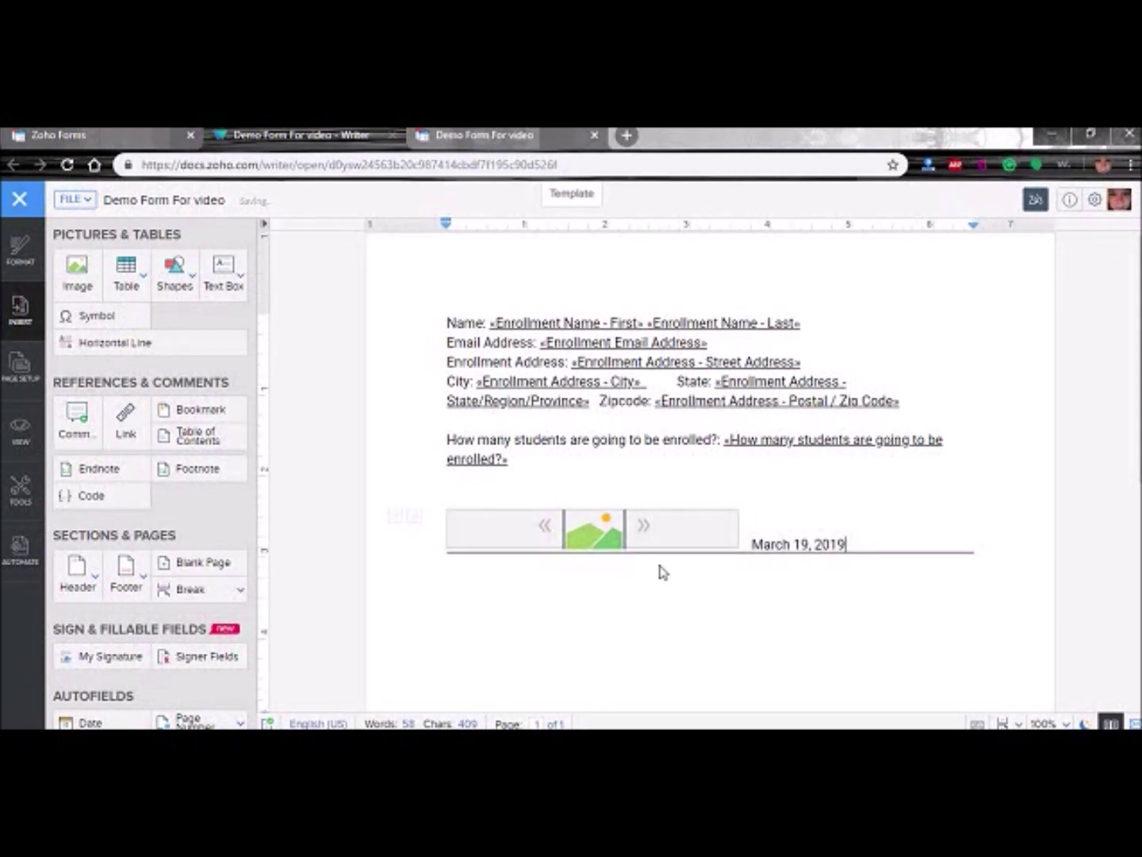
click(1008, 596)
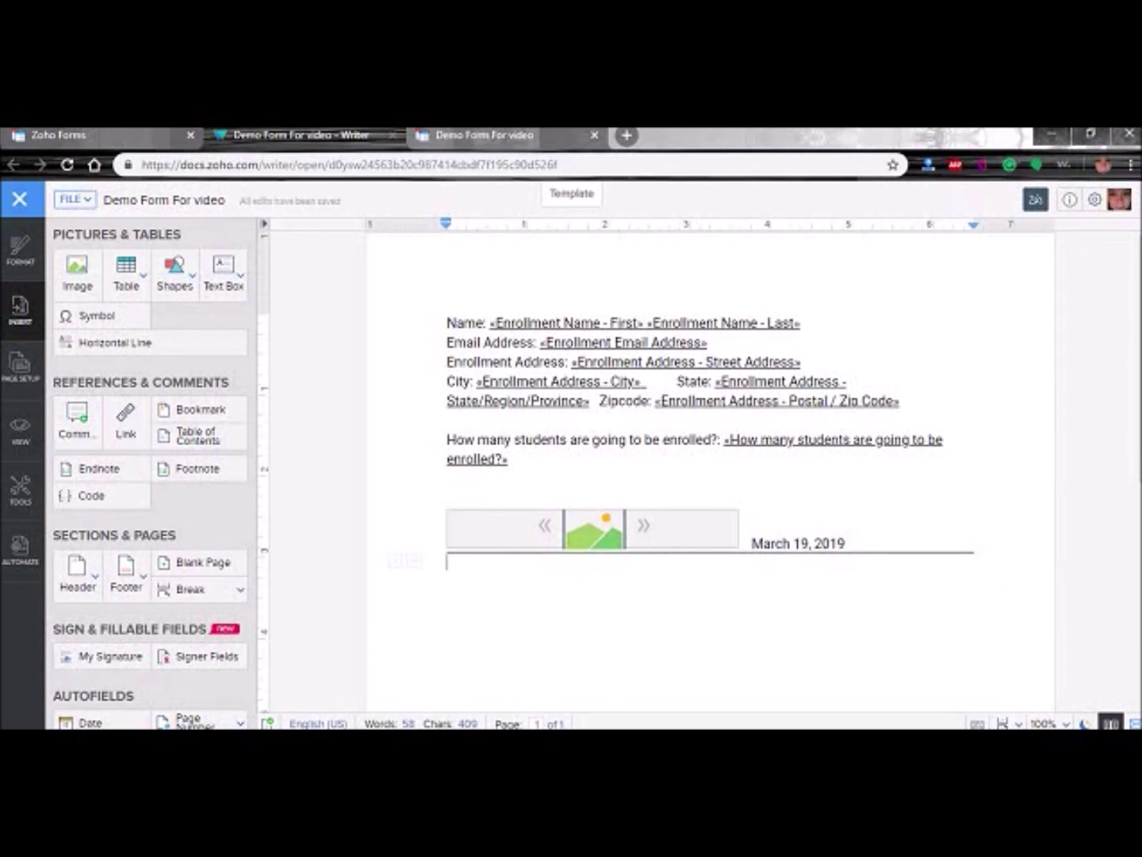
text(Signature)
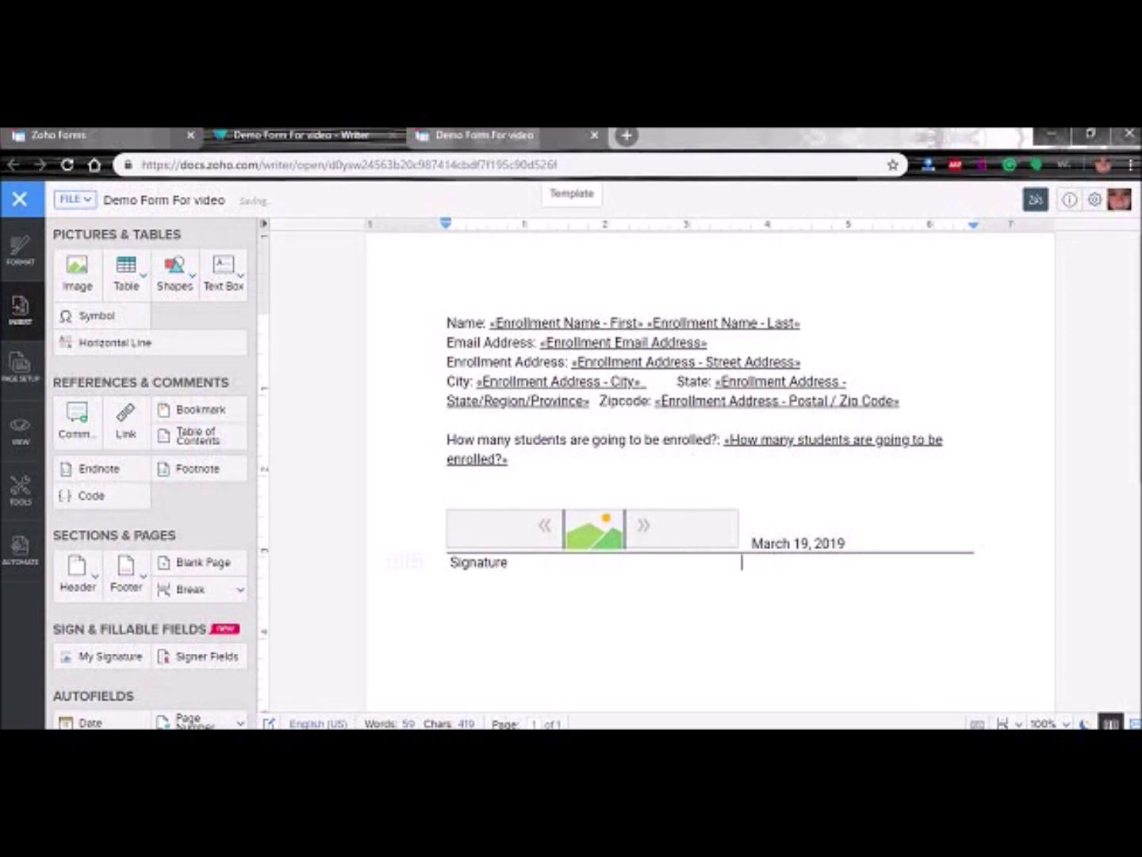
text(Date)
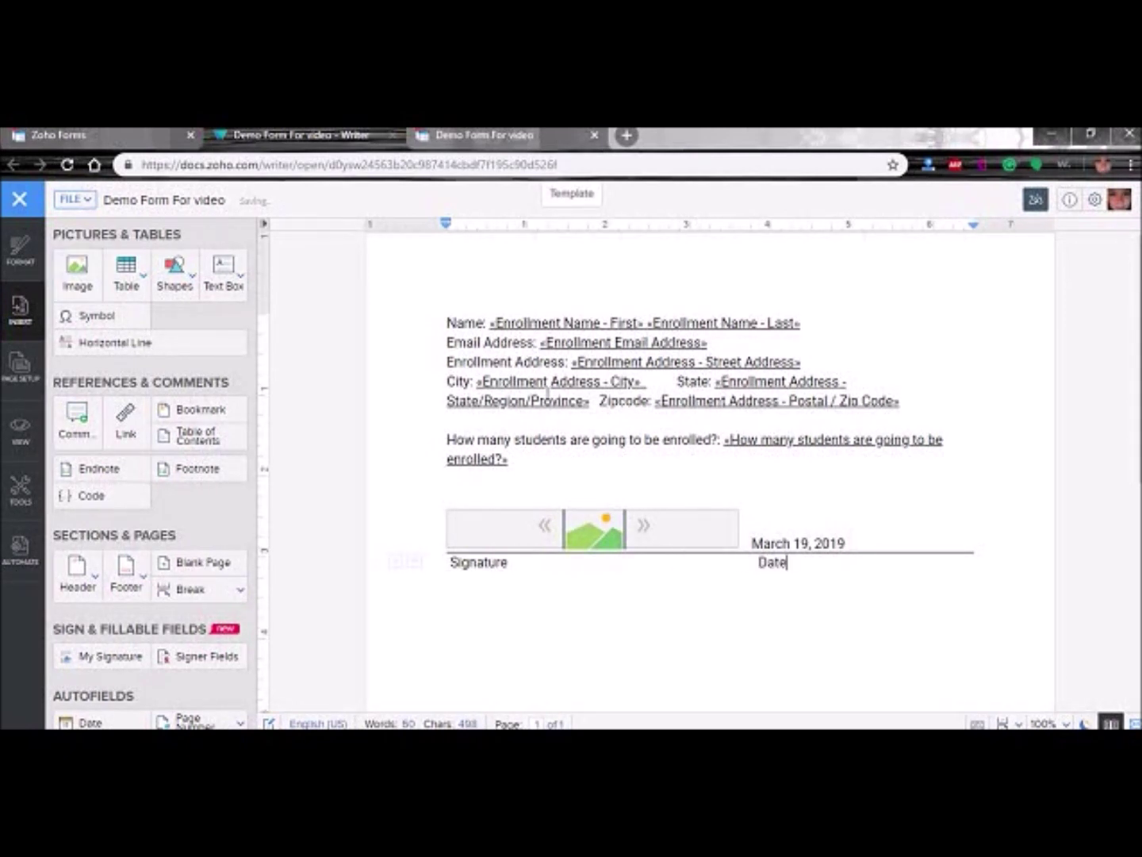
mouse_move(798, 567)
mouse_down()
mouse_move(661, 559)
mouse_move(480, 588)
mouse_move(449, 565)
mouse_up()
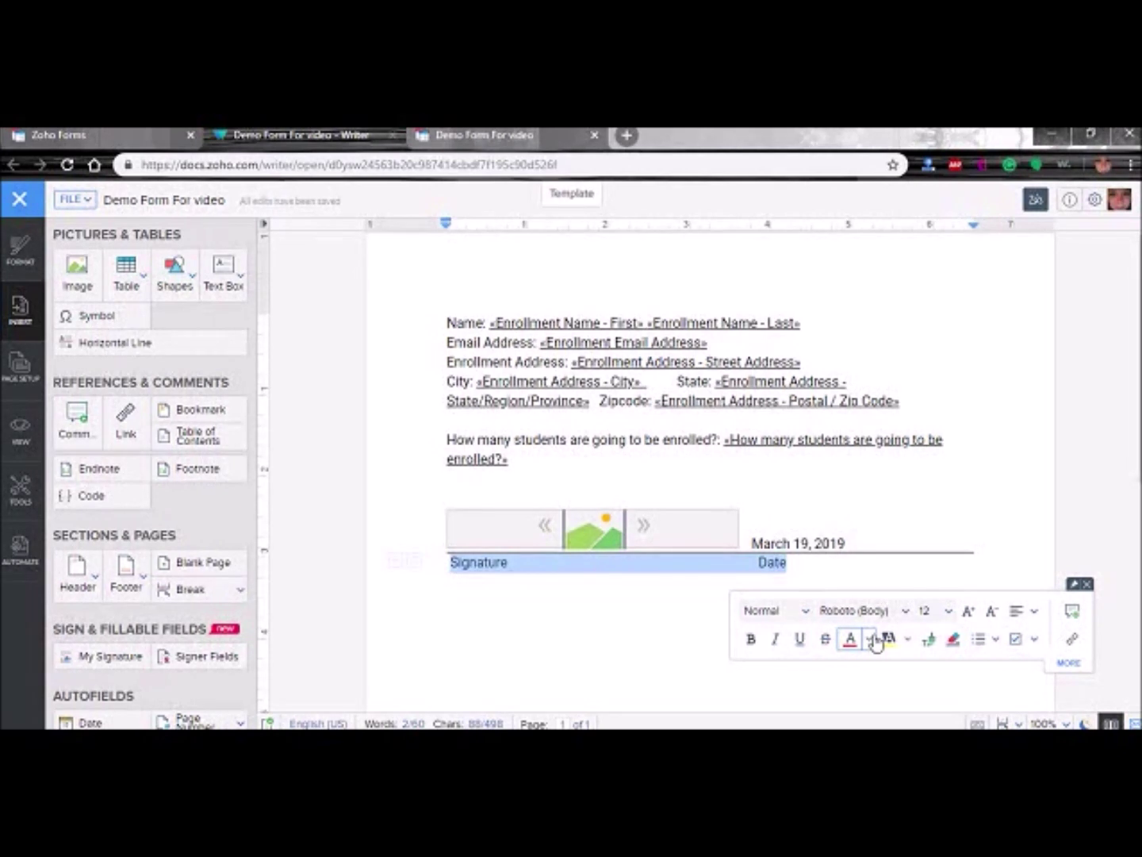
click(948, 612)
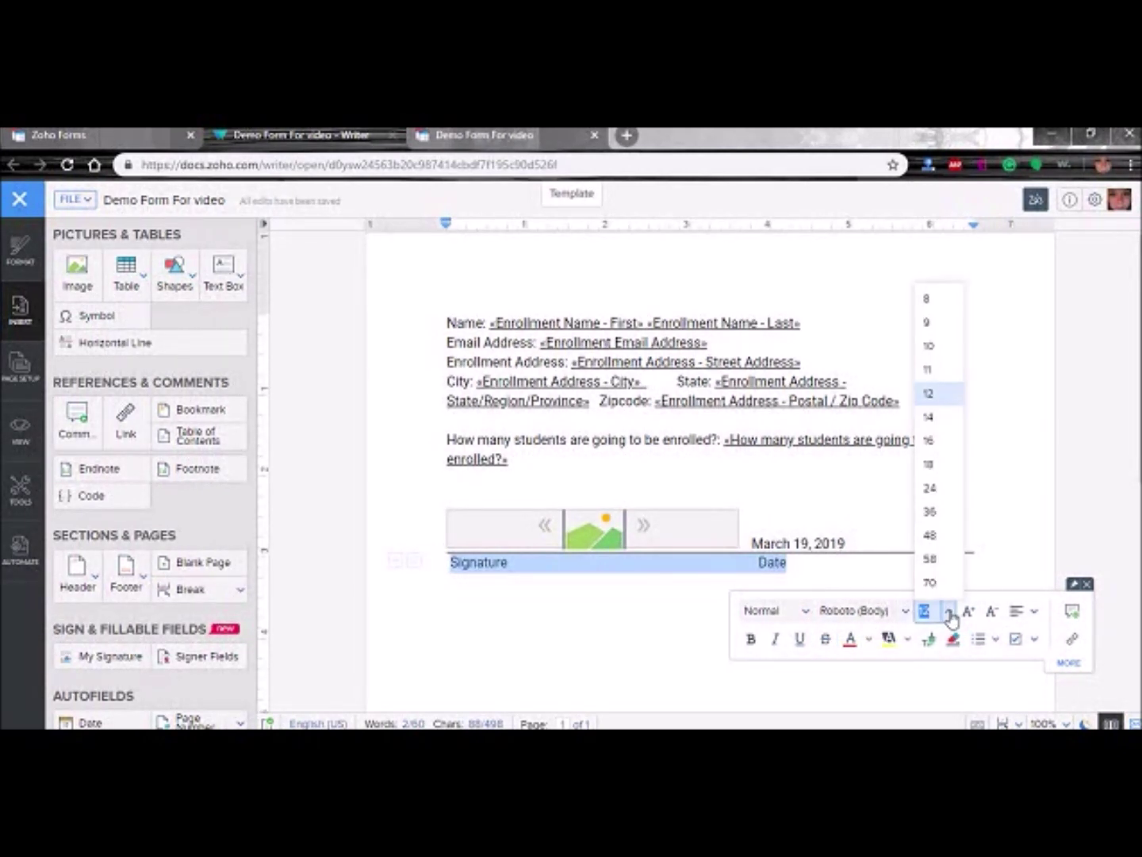
click(935, 350)
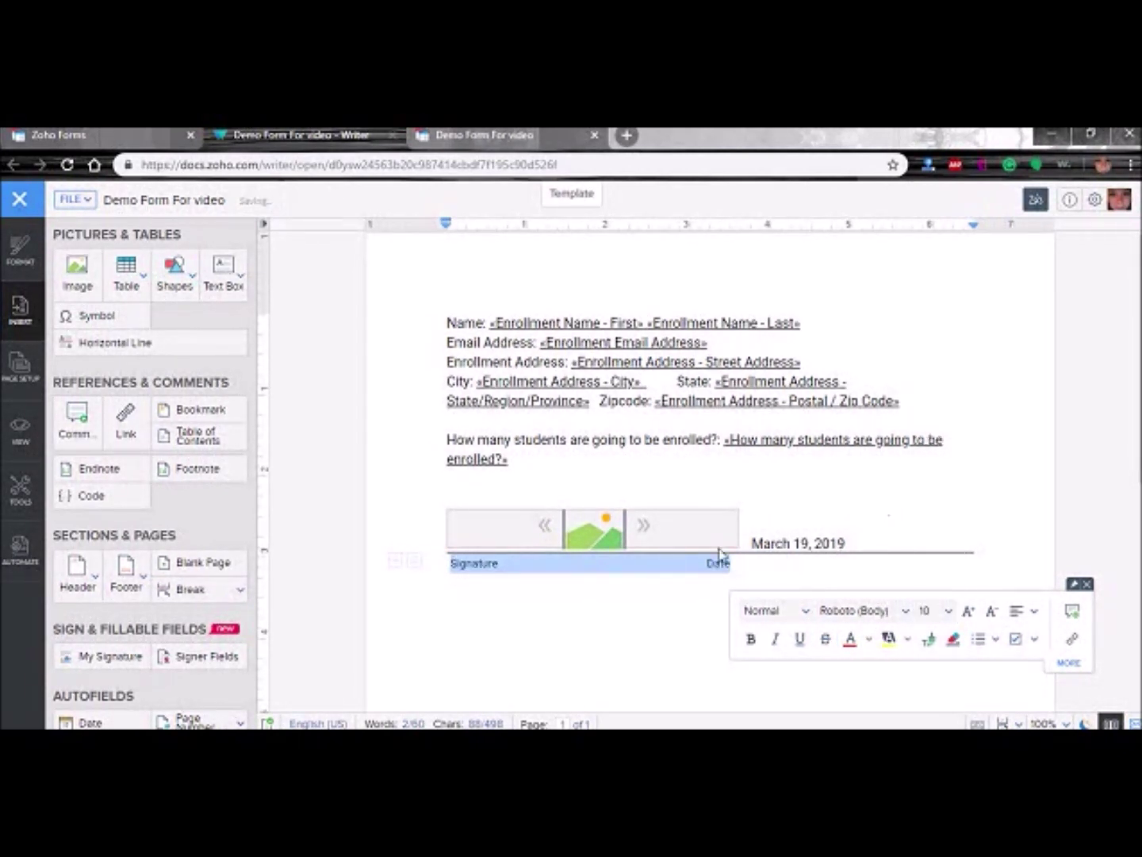
click(720, 617)
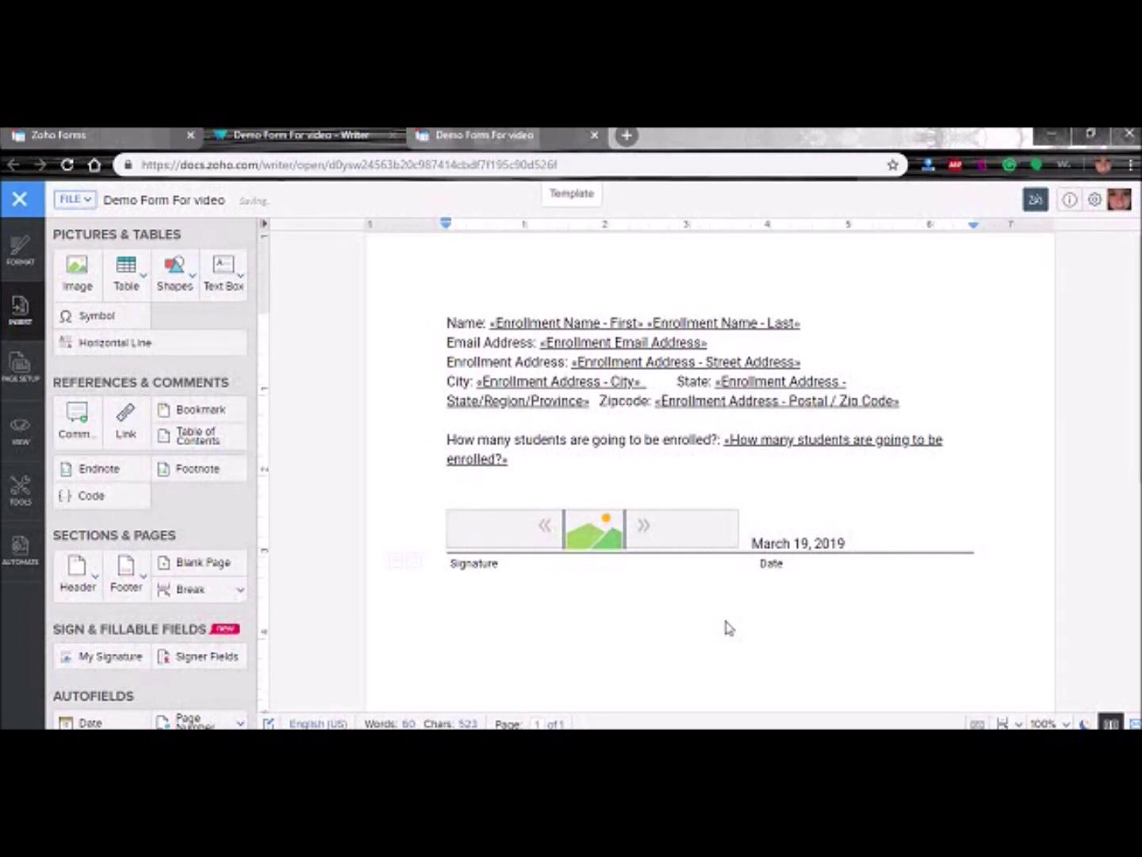
key(BackSpace)
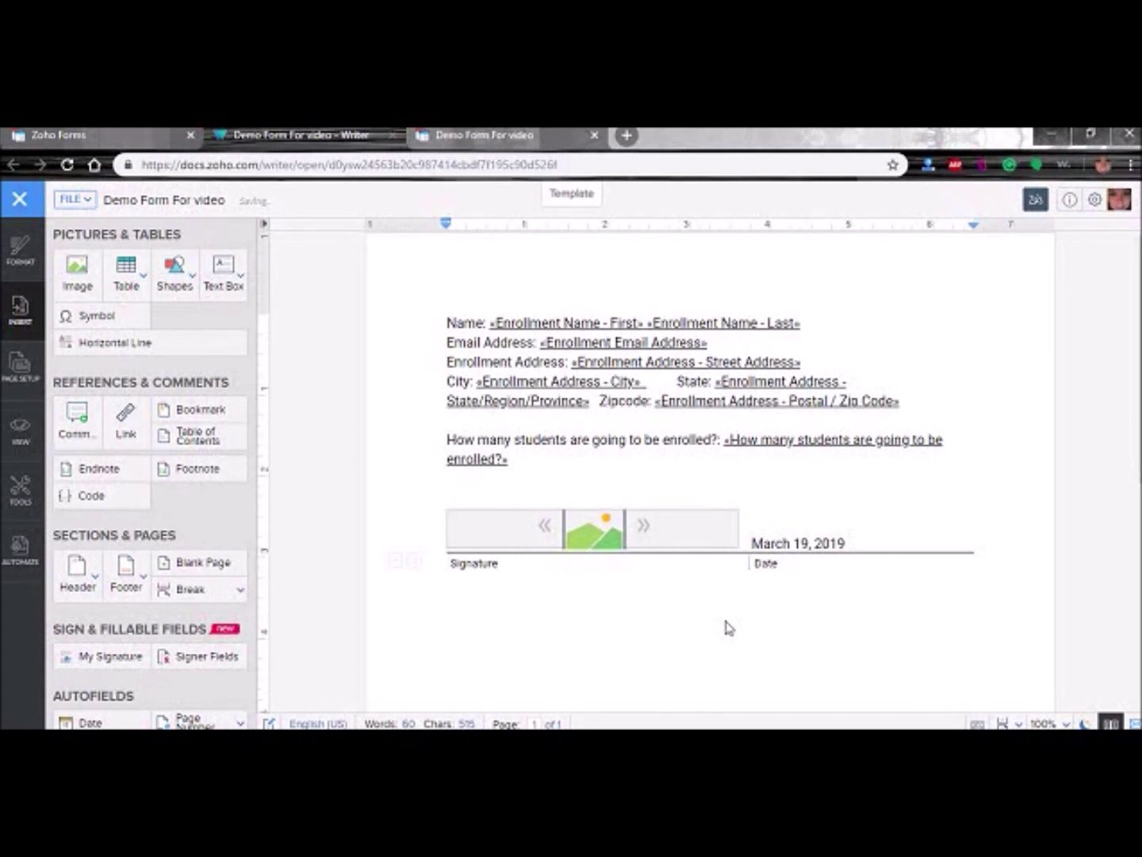
- Type the title 'Enrollment forms' into the page header
double_click(471, 260)
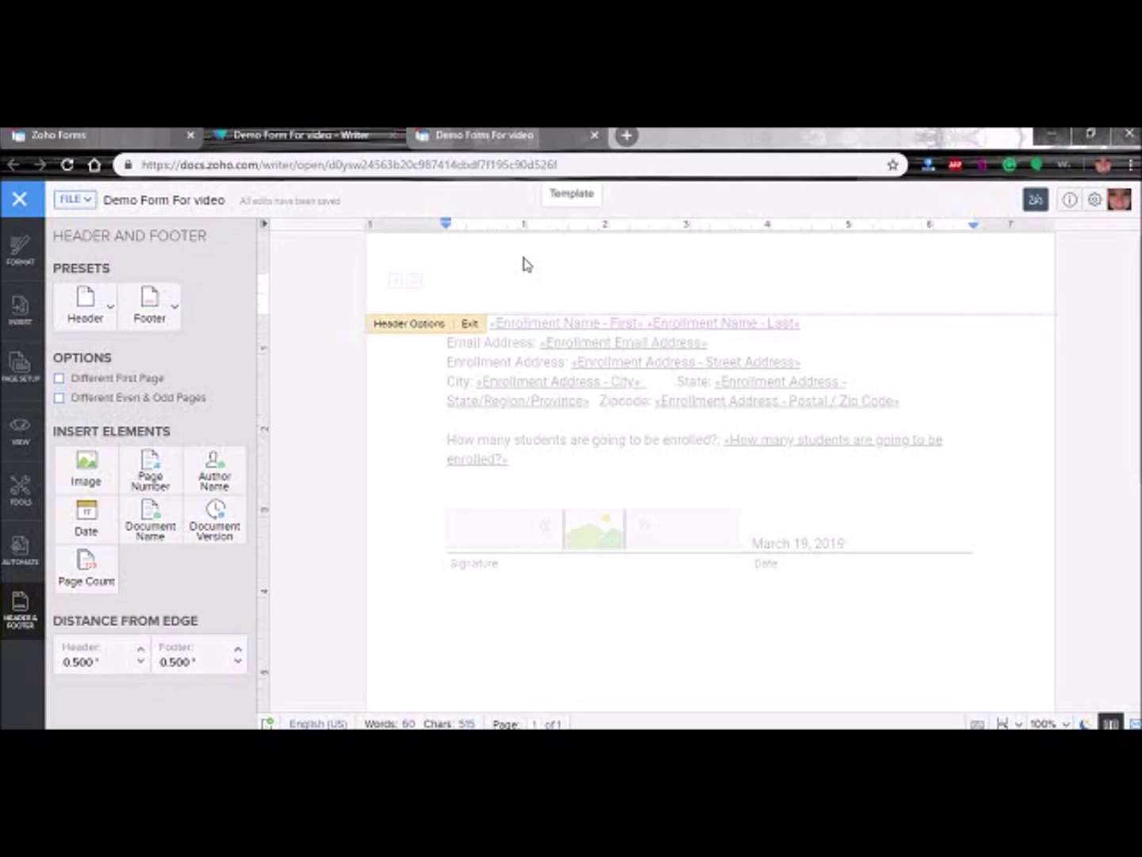
double_click(553, 277)
click(599, 292)
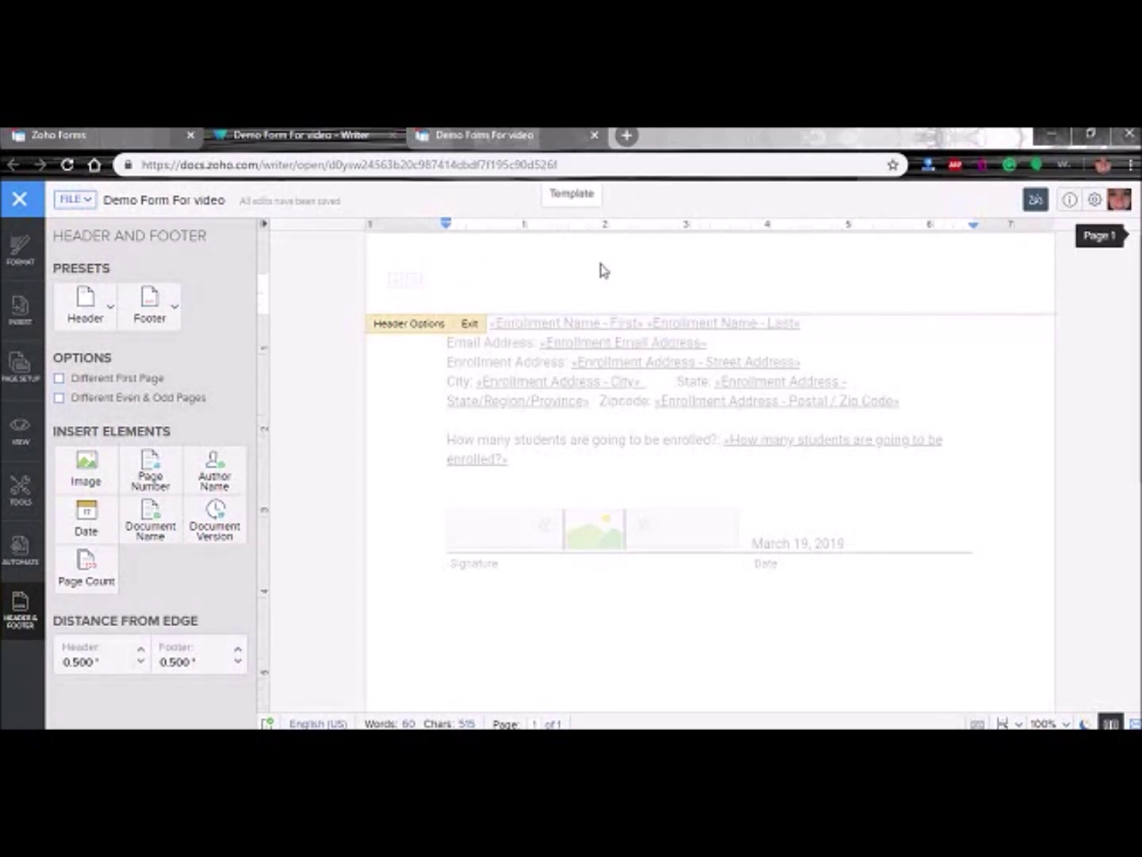
text(Enron)
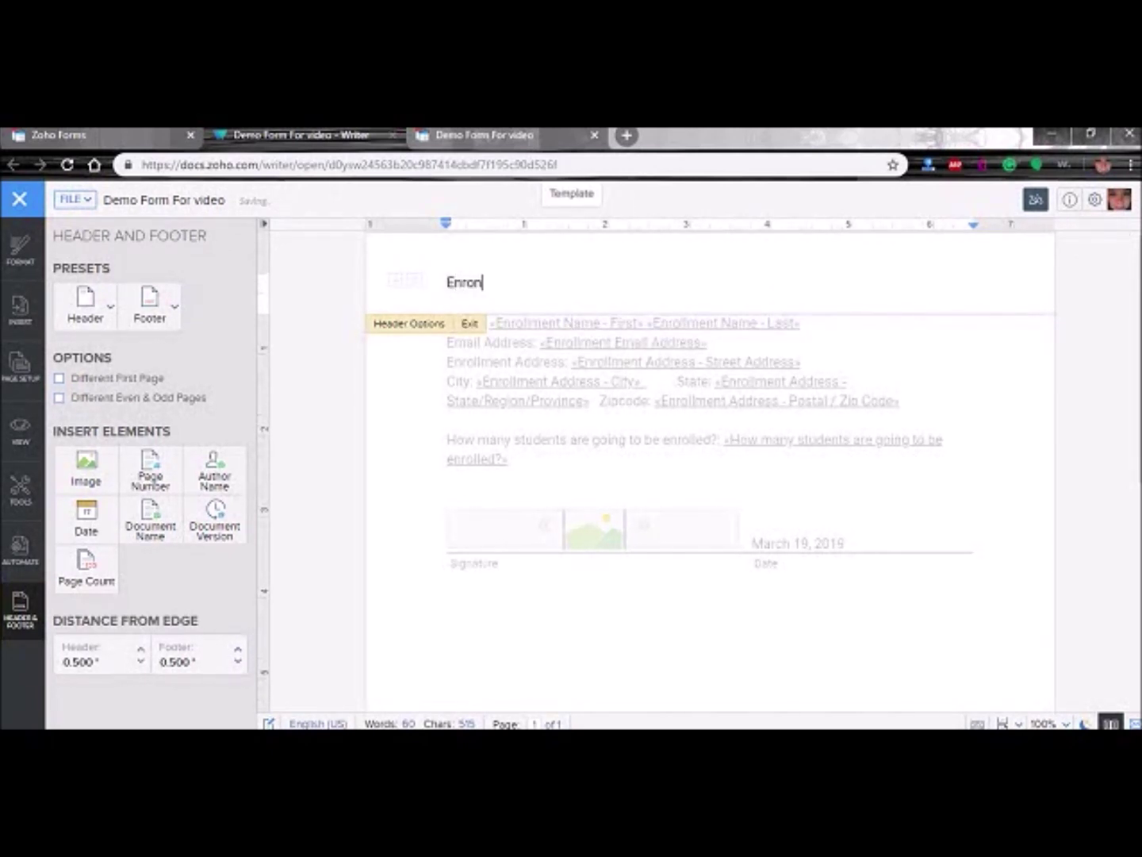
key(BackSpace)
text(llment forms)
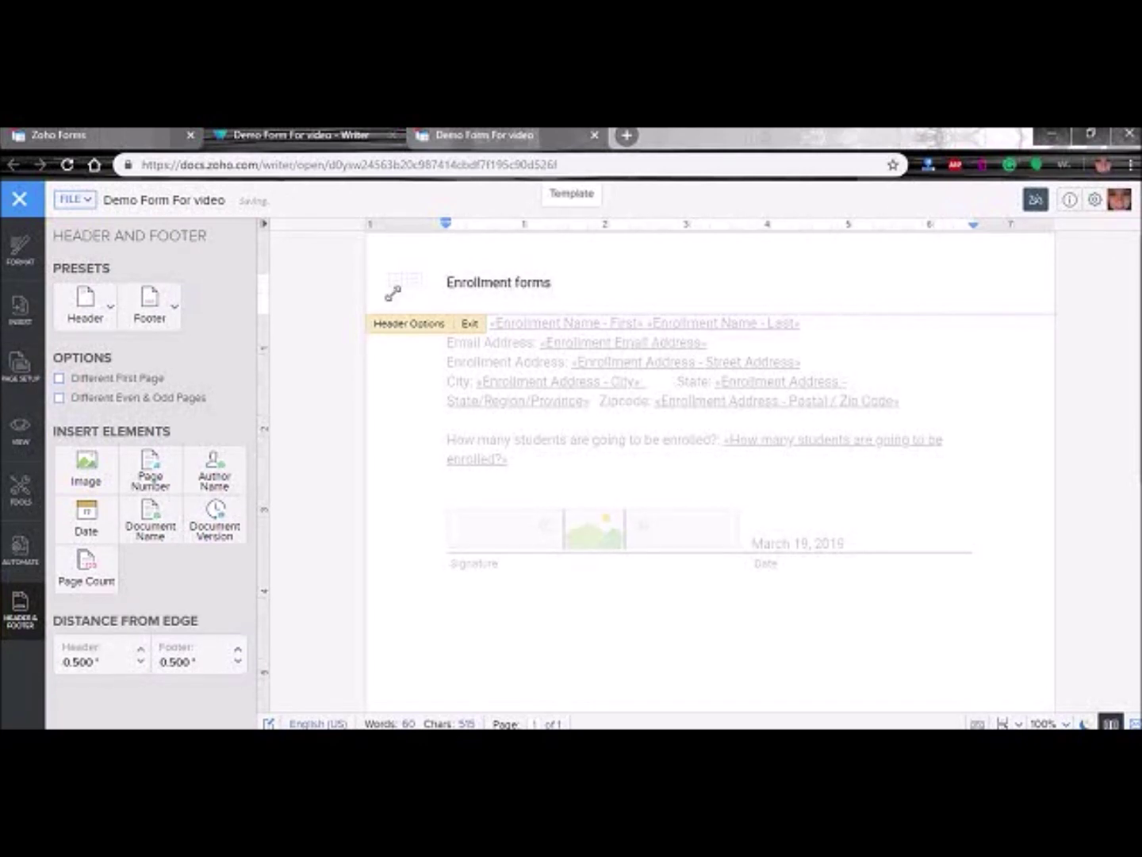
- Centre the header title, make it bold and set it to size 24
triple_click(541, 284)
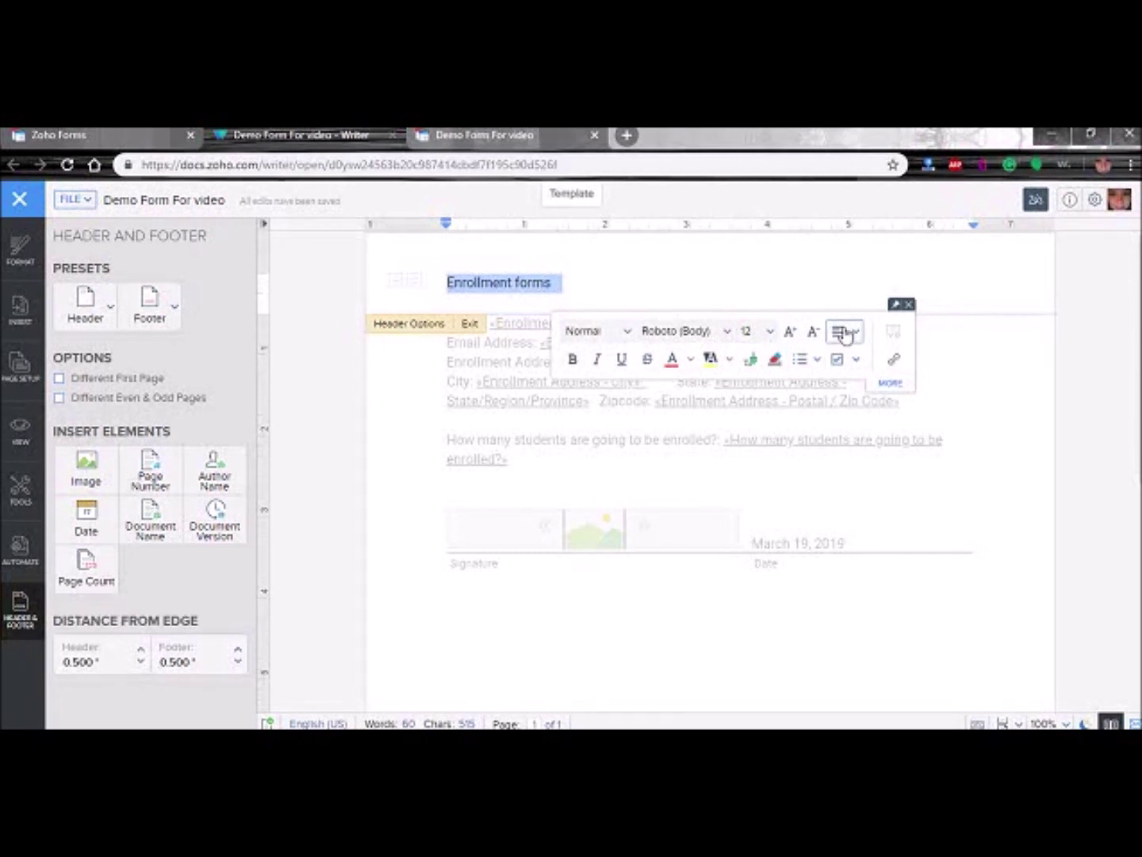
click(856, 333)
click(877, 383)
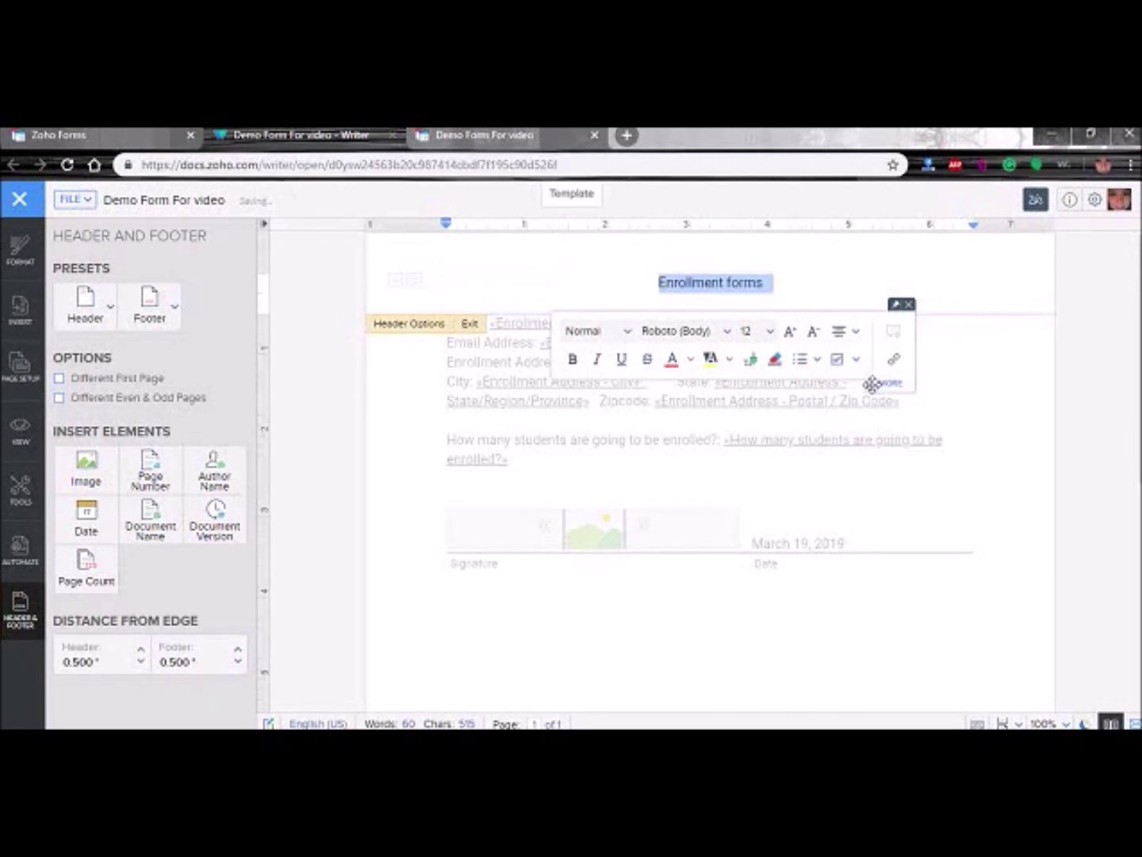
click(572, 360)
click(770, 332)
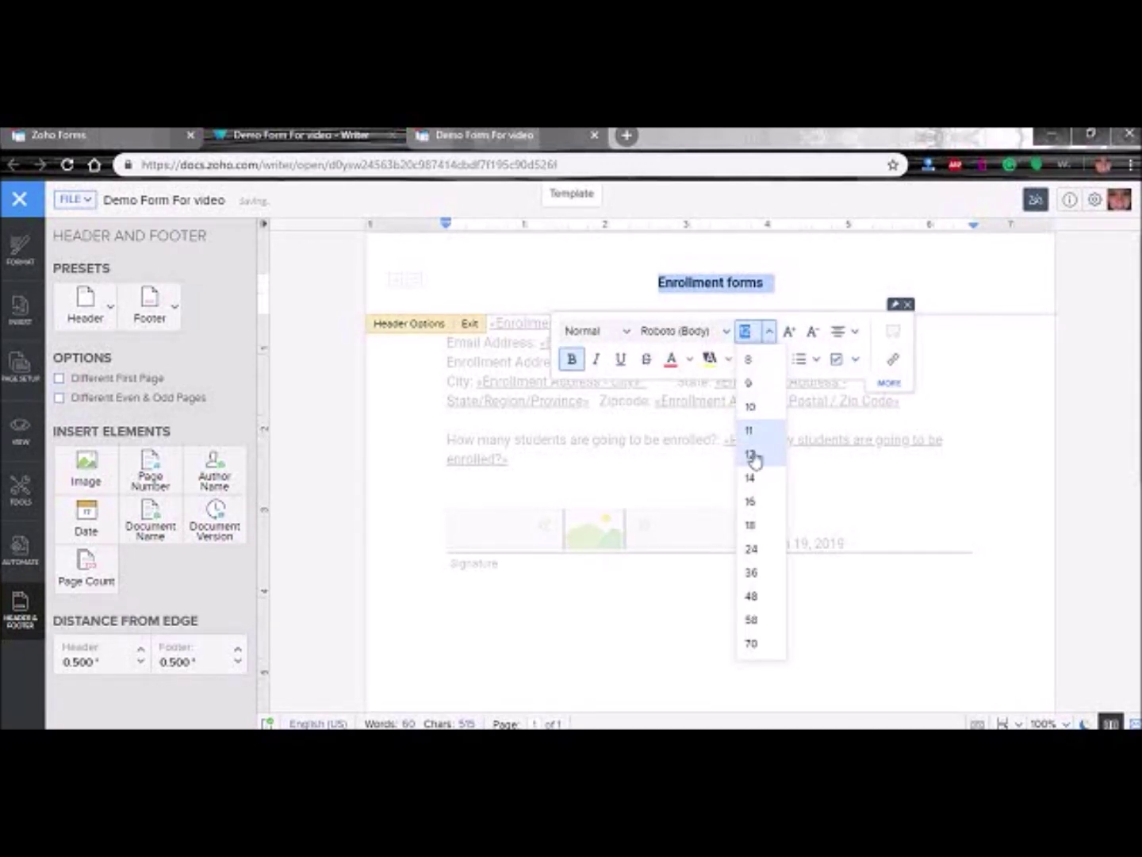
click(752, 551)
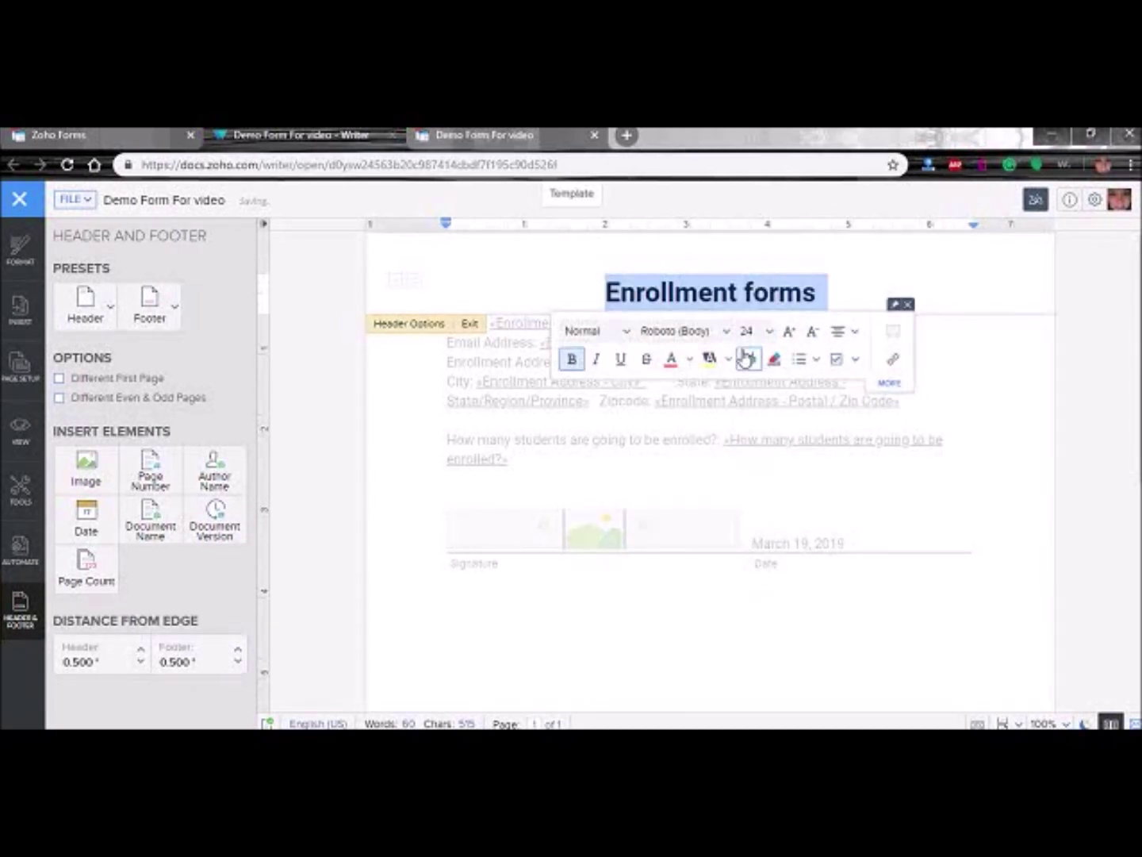
- Apply Heading 1 to the title, centre it, and close header editing
click(619, 332)
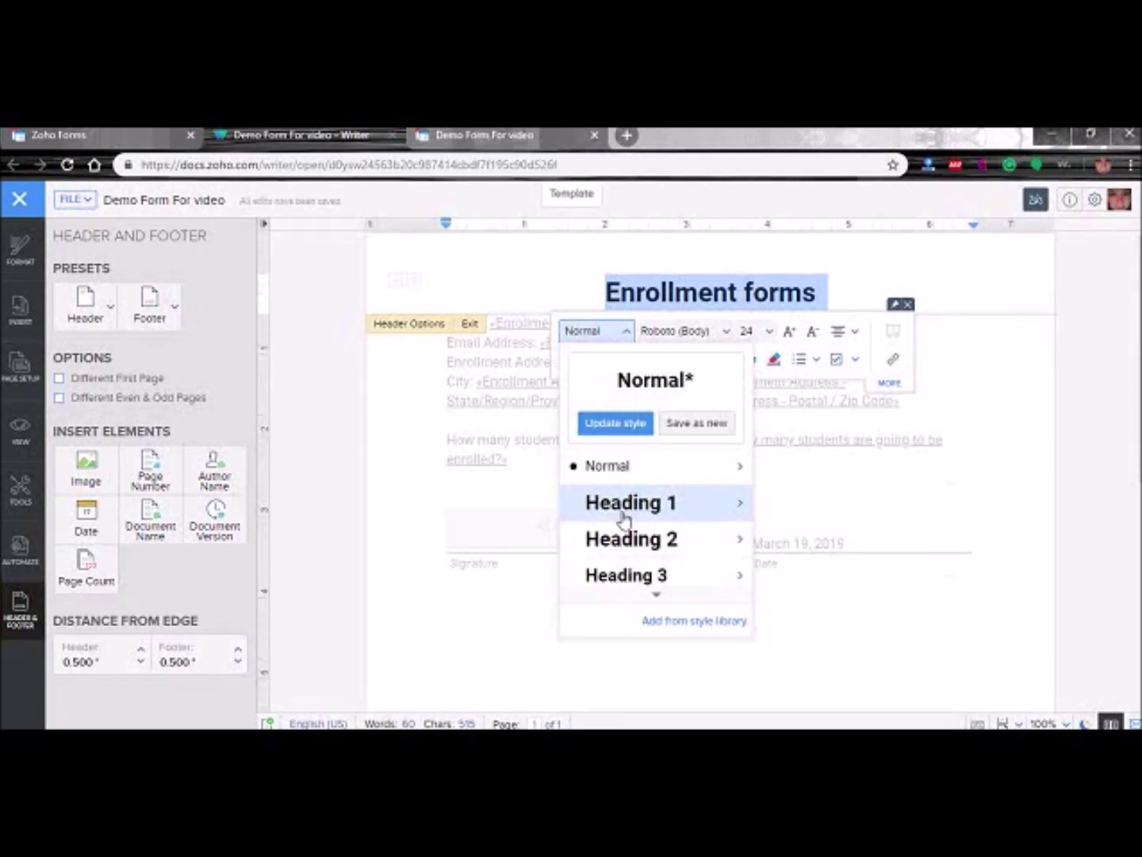
click(624, 520)
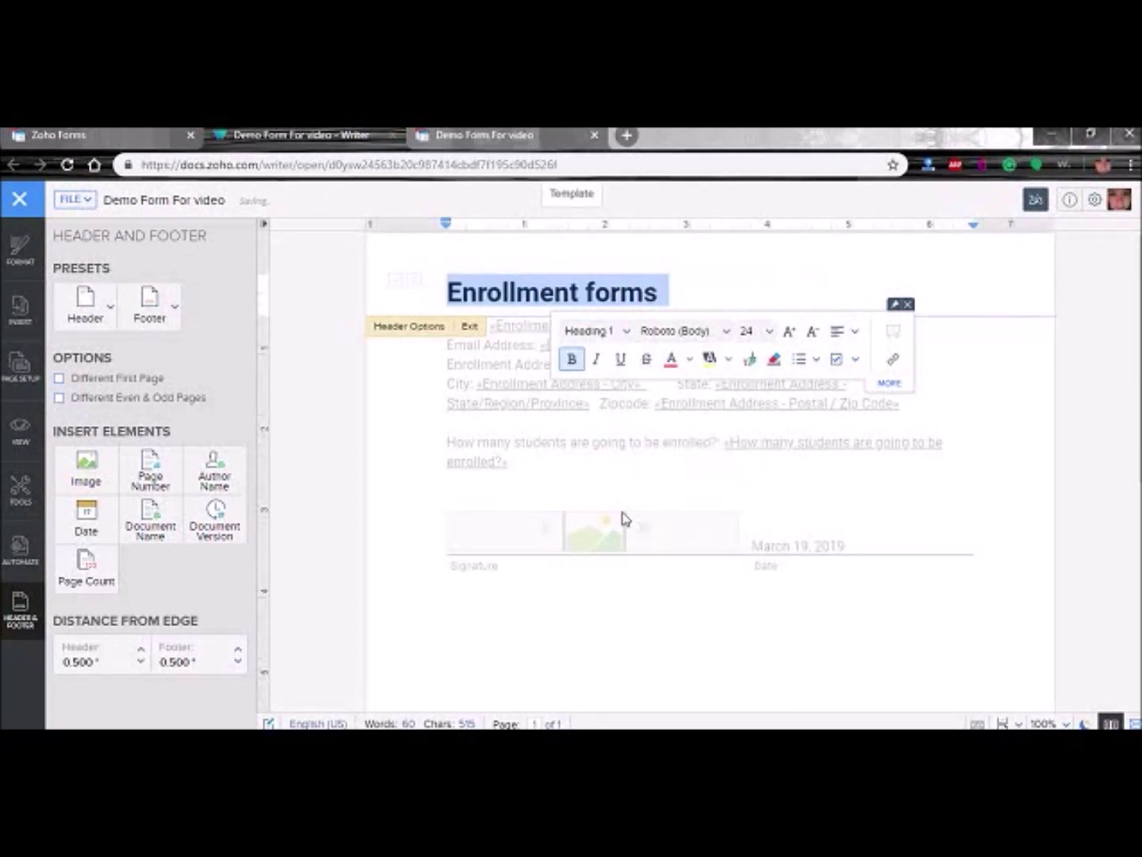
click(851, 337)
click(868, 384)
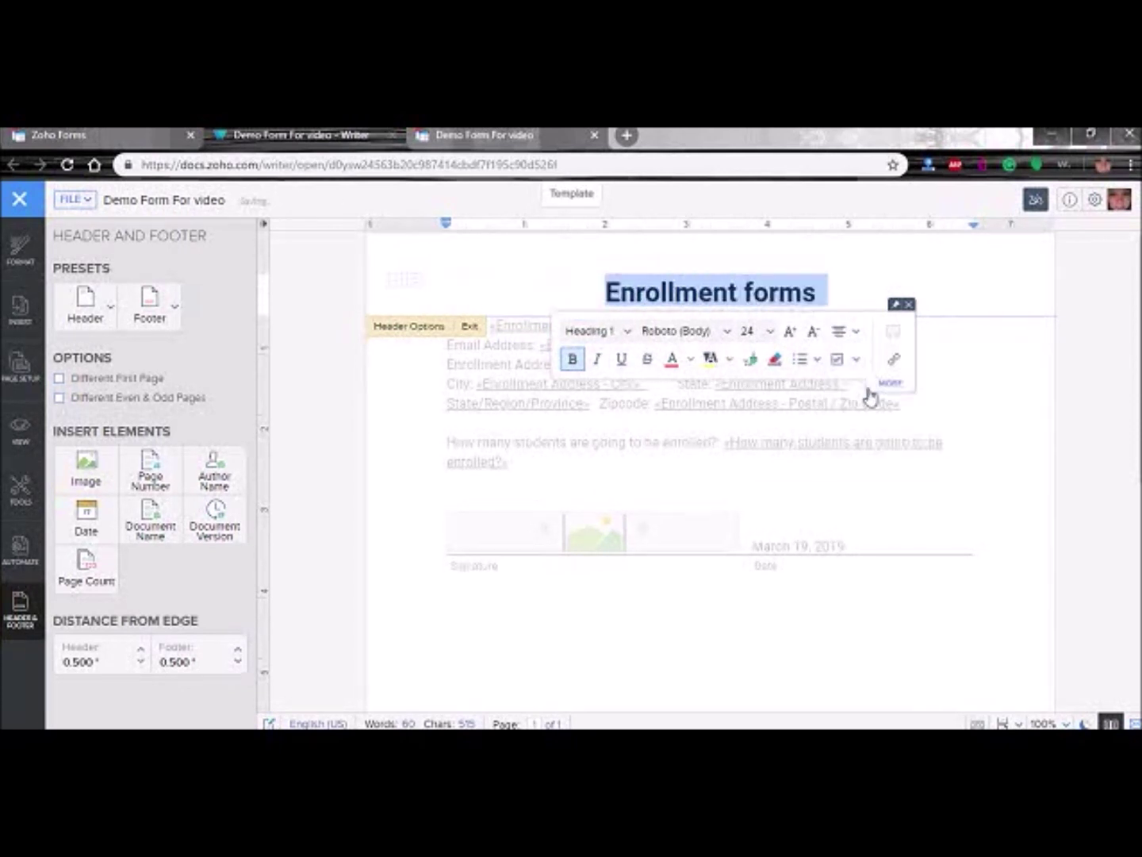
click(591, 297)
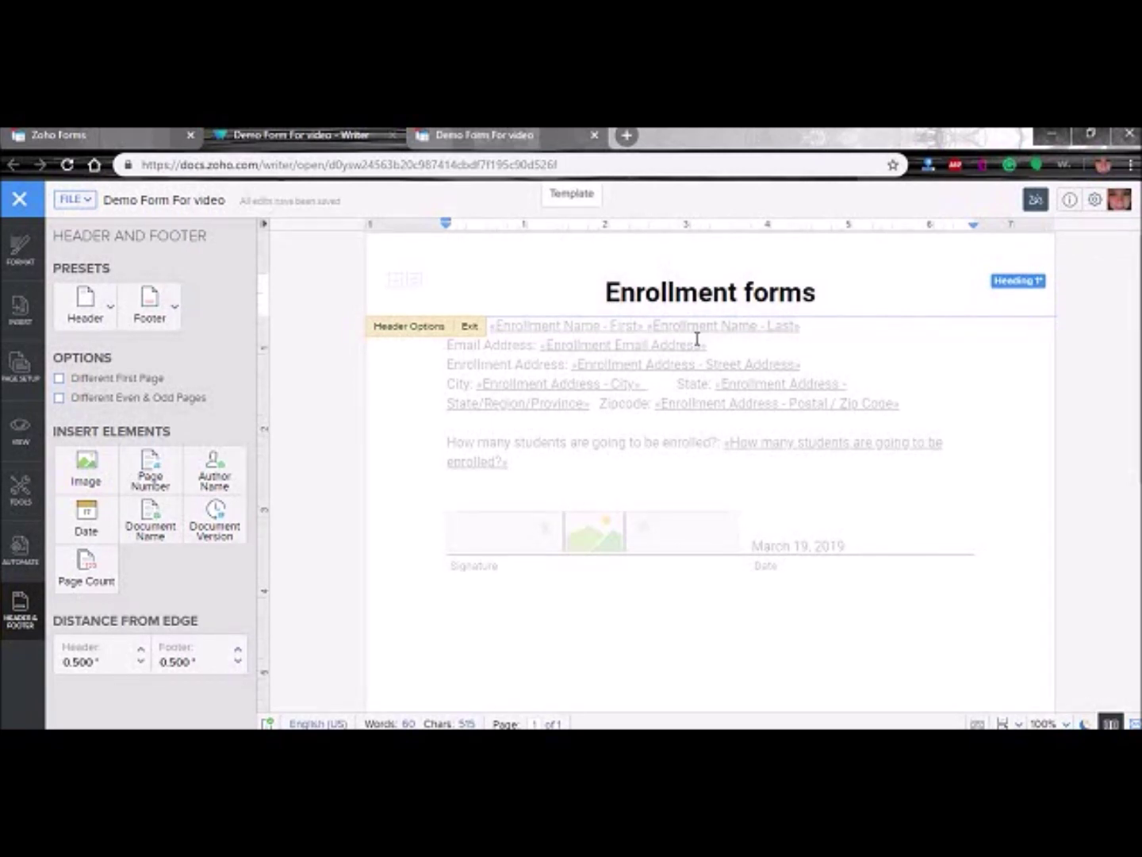
click(470, 327)
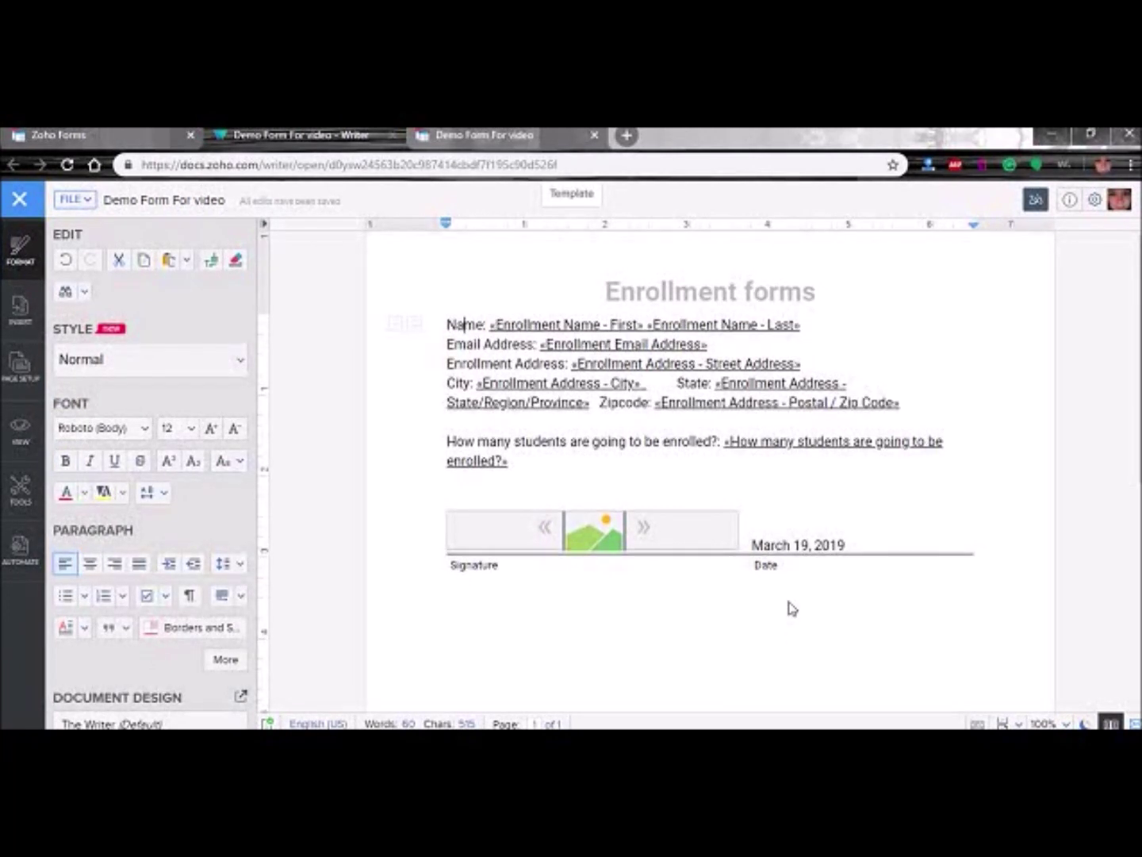
- Put a centred 'This is my footer.' in the page footer and exit the footer
scroll(793, 627, down, 5)
scroll(794, 646, down, 1)
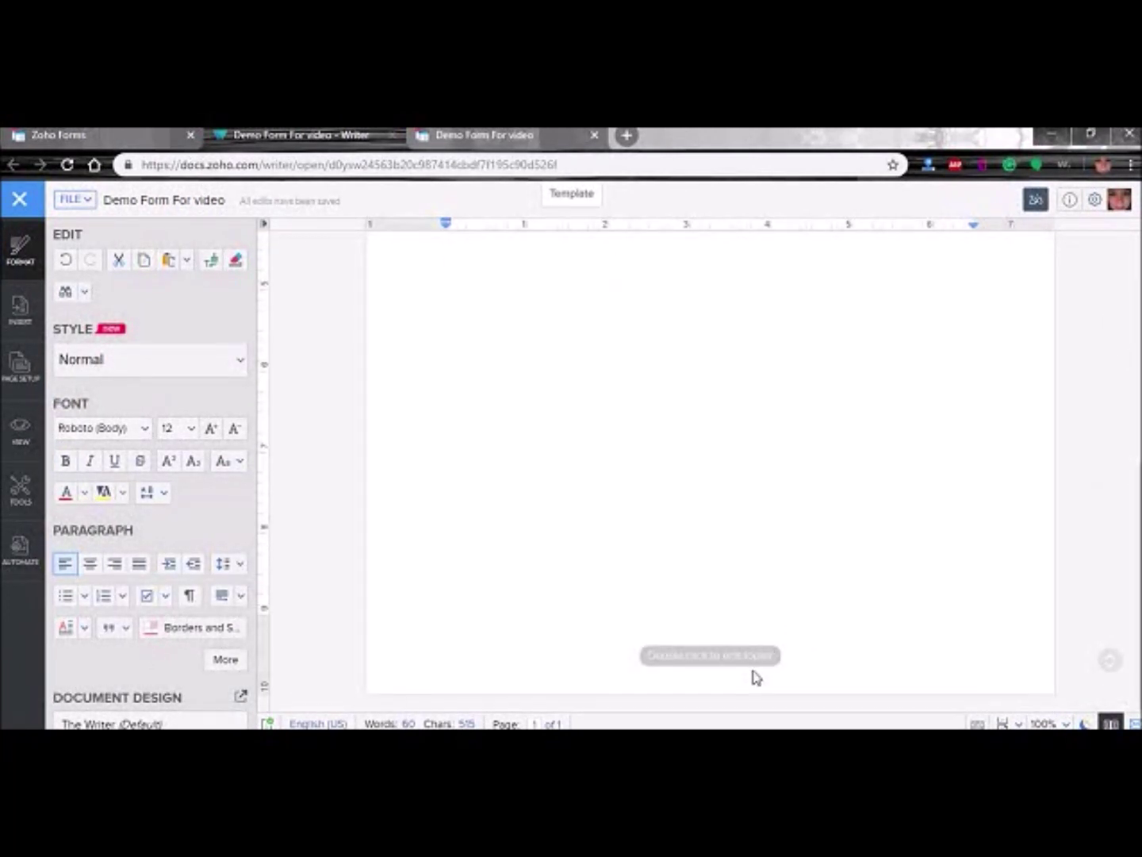
double_click(756, 676)
text(This is my footer.)
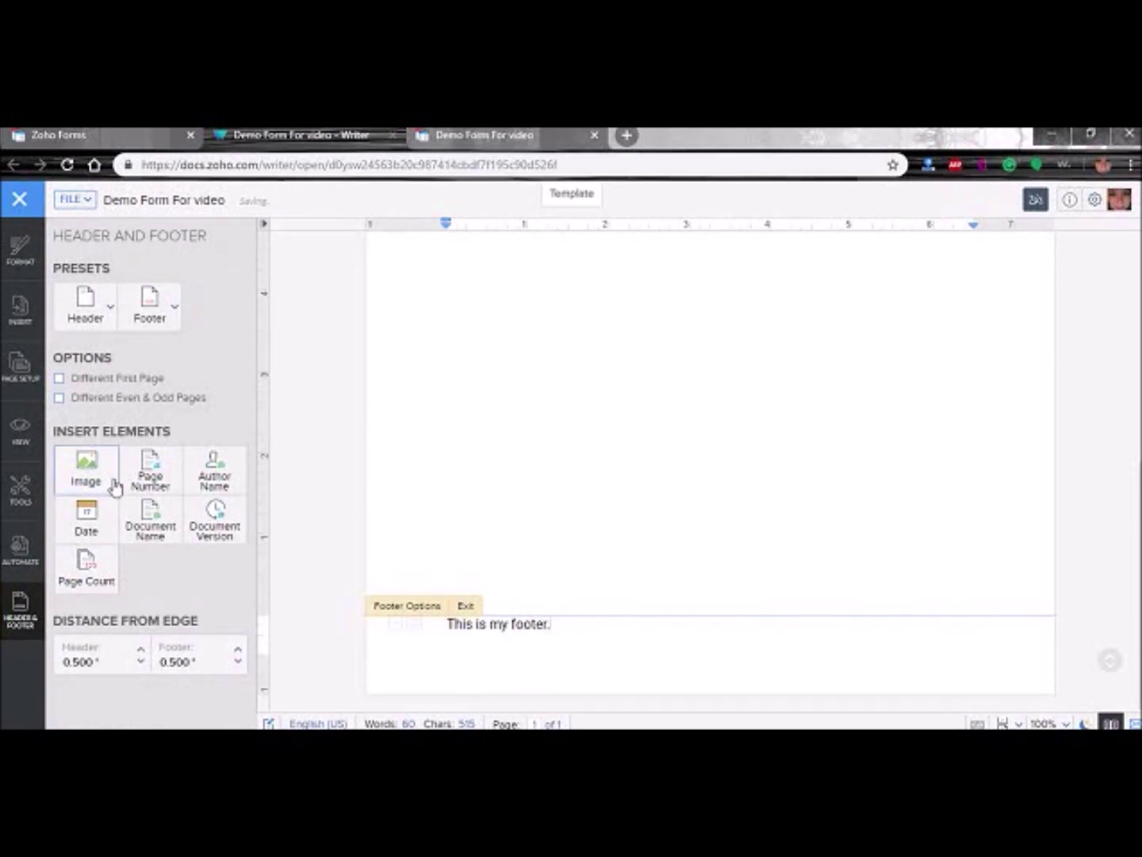
triple_click(482, 629)
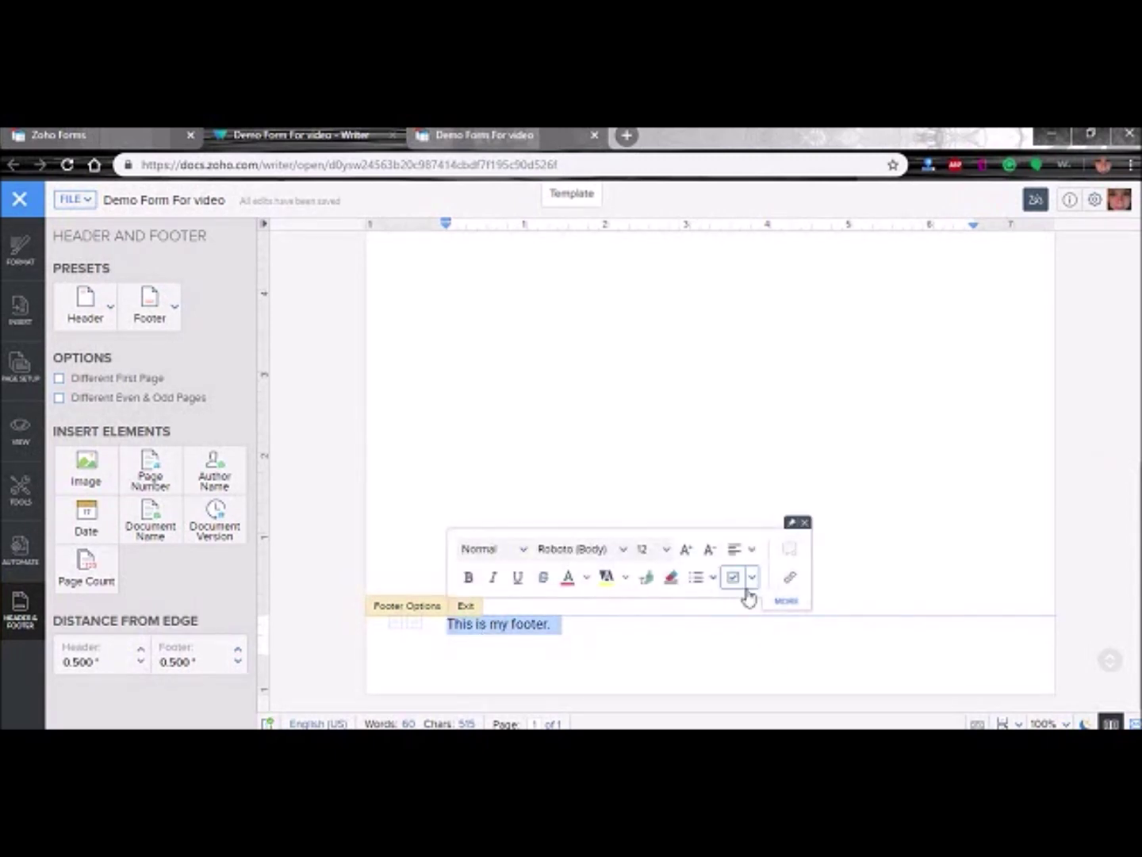
click(752, 551)
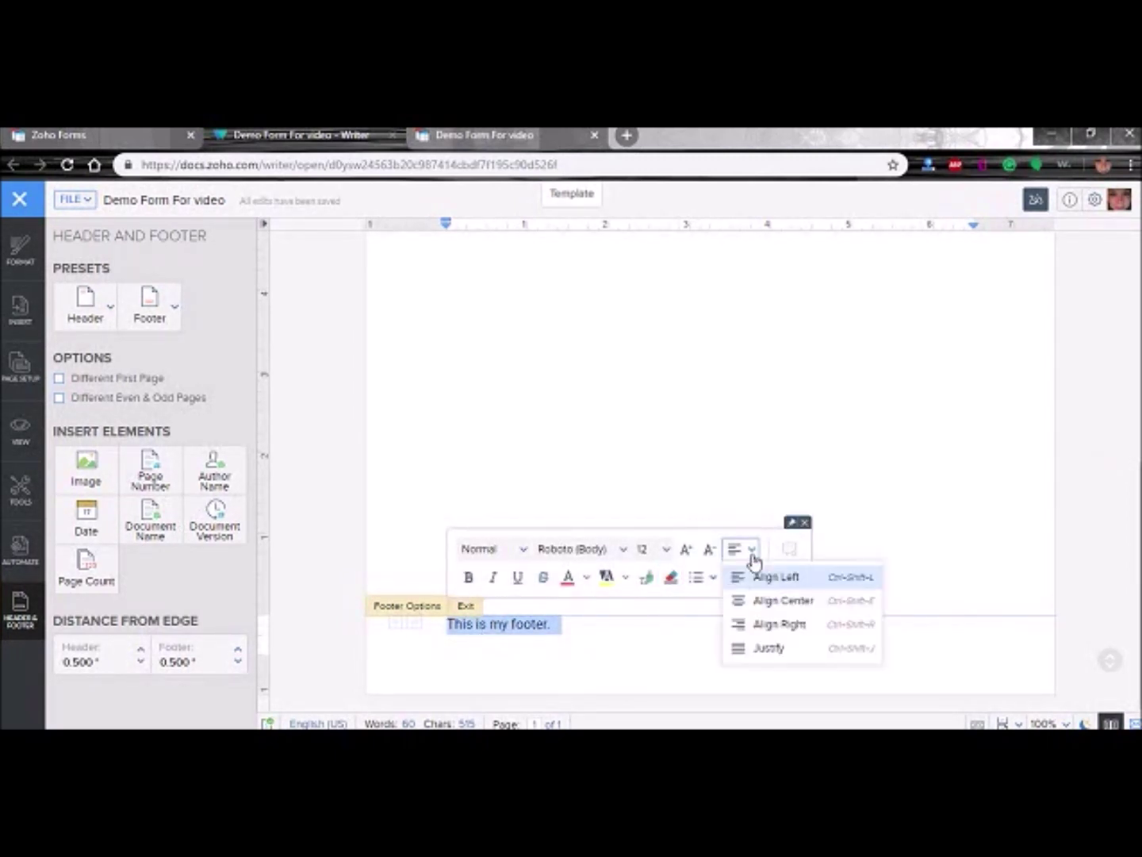
click(755, 603)
click(611, 654)
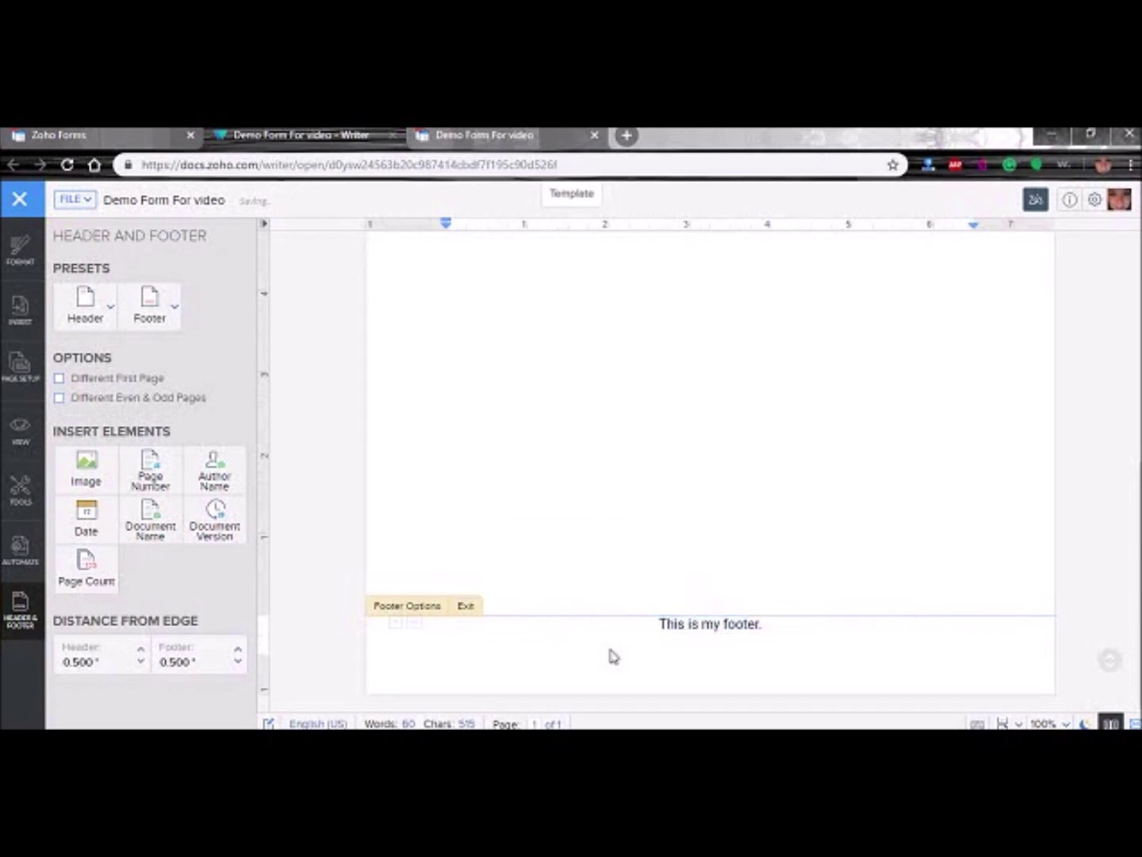
click(468, 607)
scroll(600, 622, up, 5)
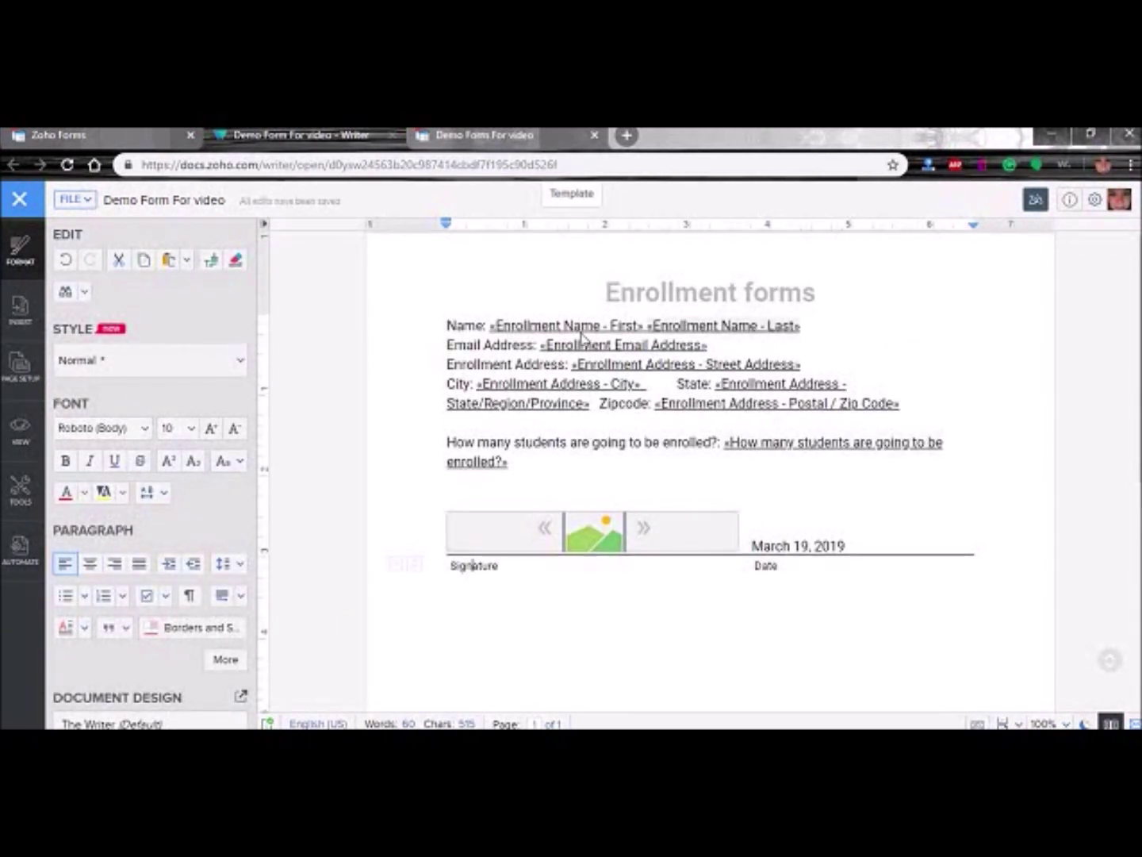
- Add blank lines after the title and choose the plain black page border in Page Setup
key(Return)
key(Return)
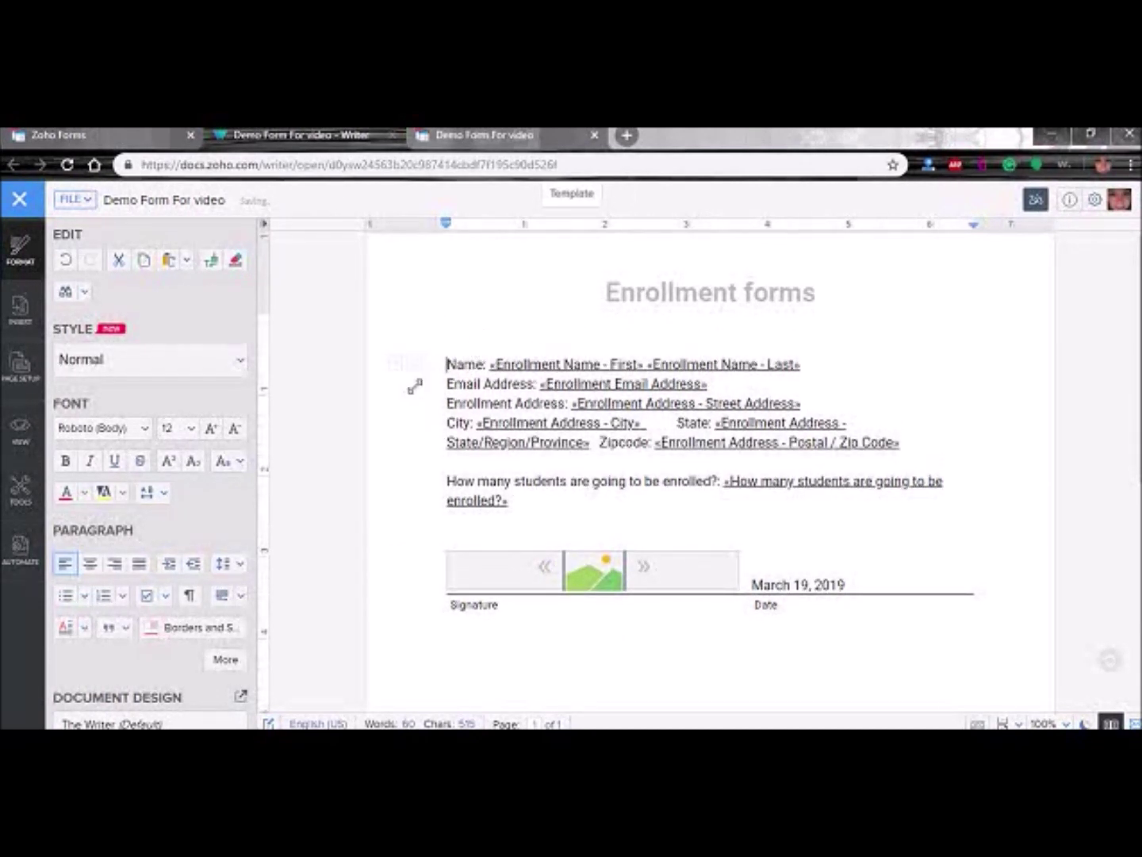
click(22, 363)
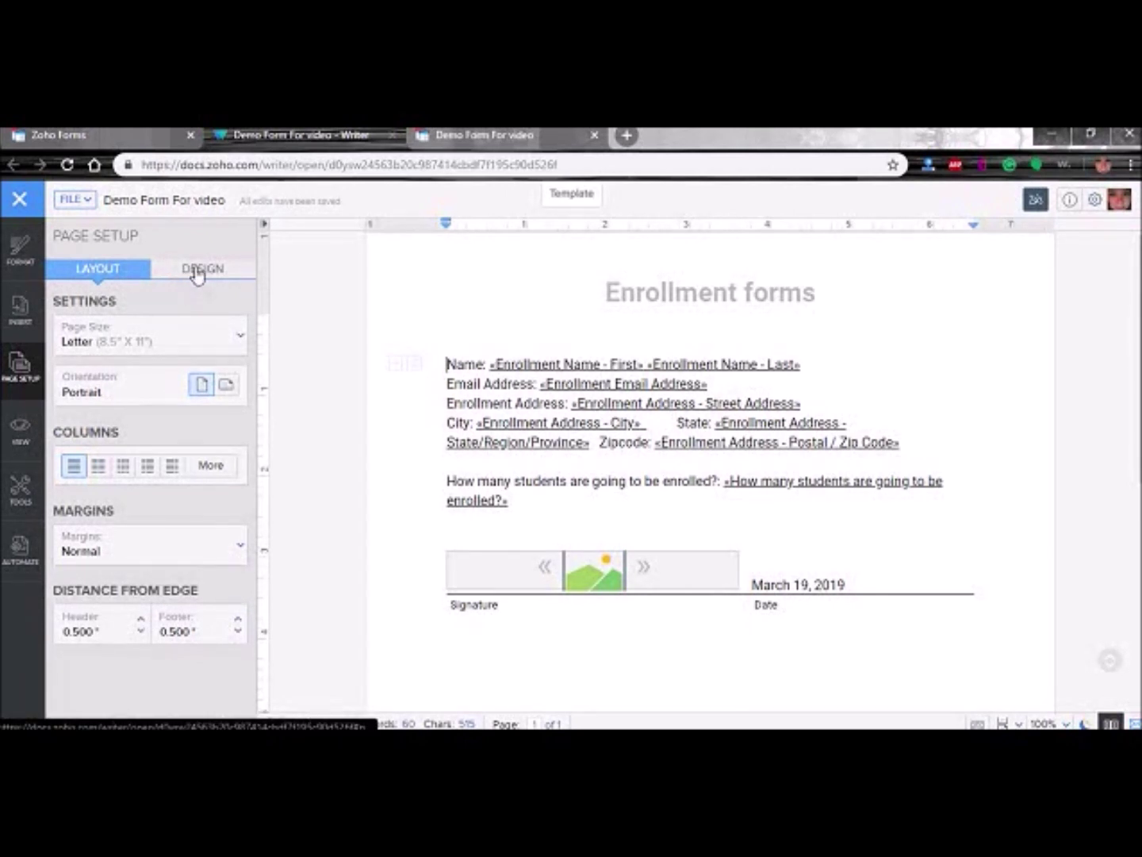
click(199, 274)
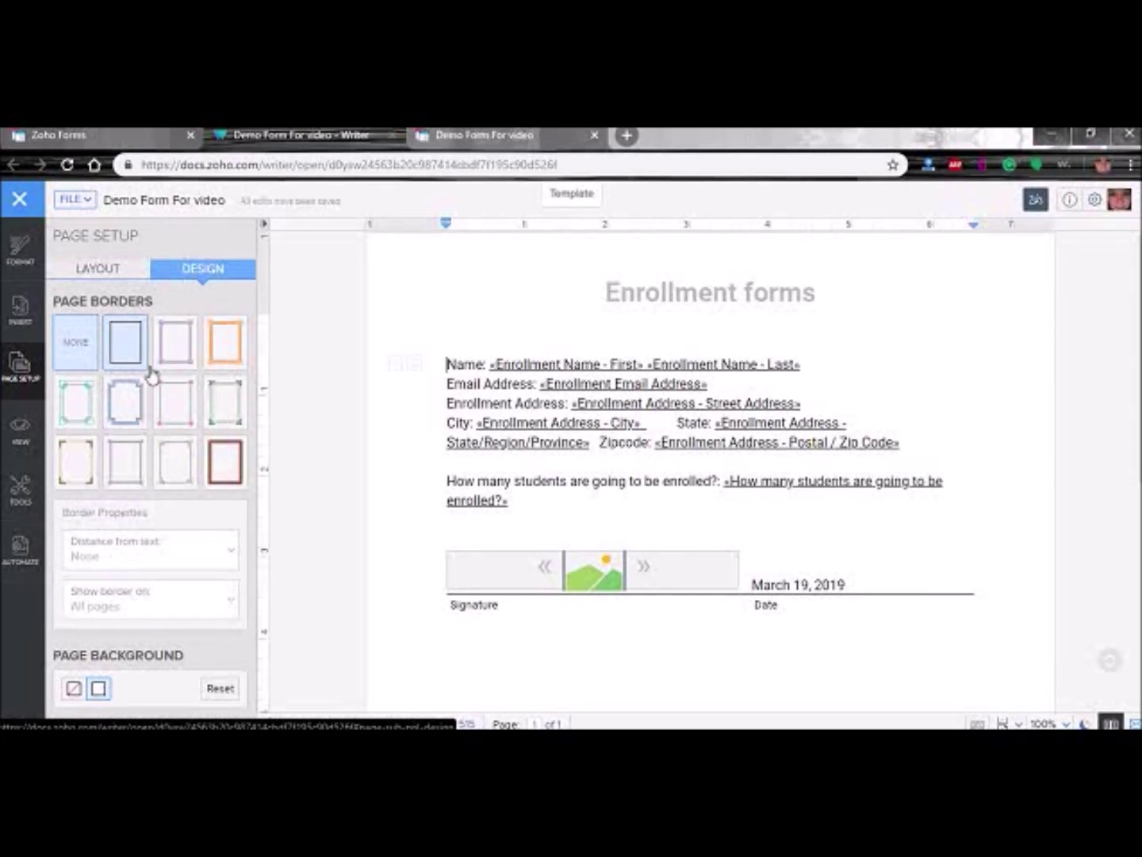
click(127, 463)
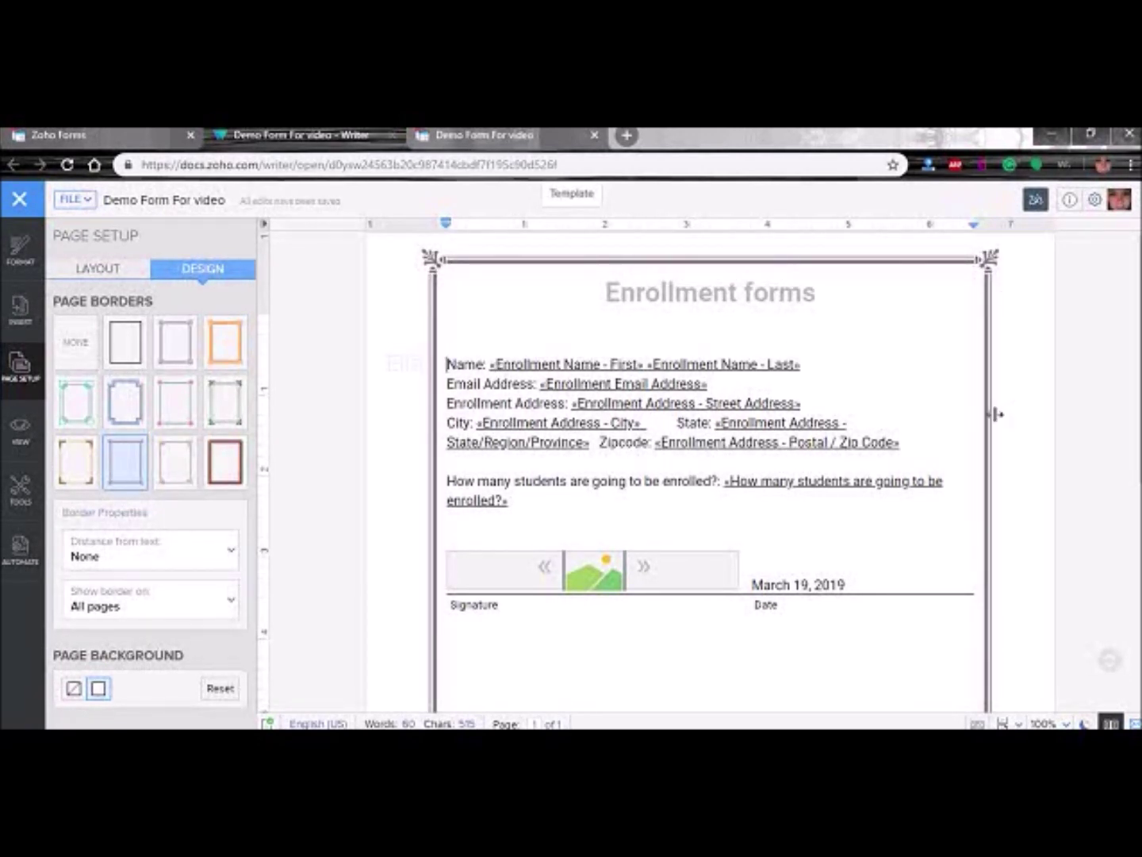
scroll(923, 606, down, 5)
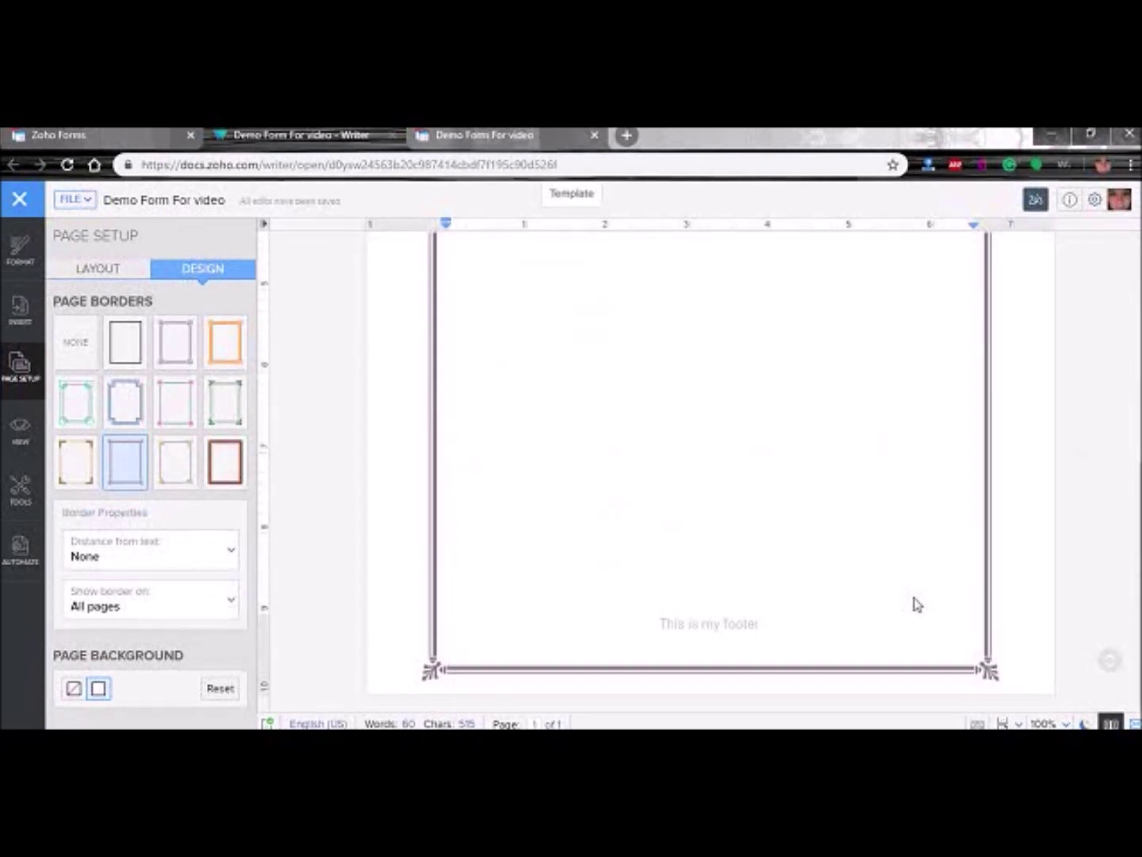
scroll(912, 602, up, 5)
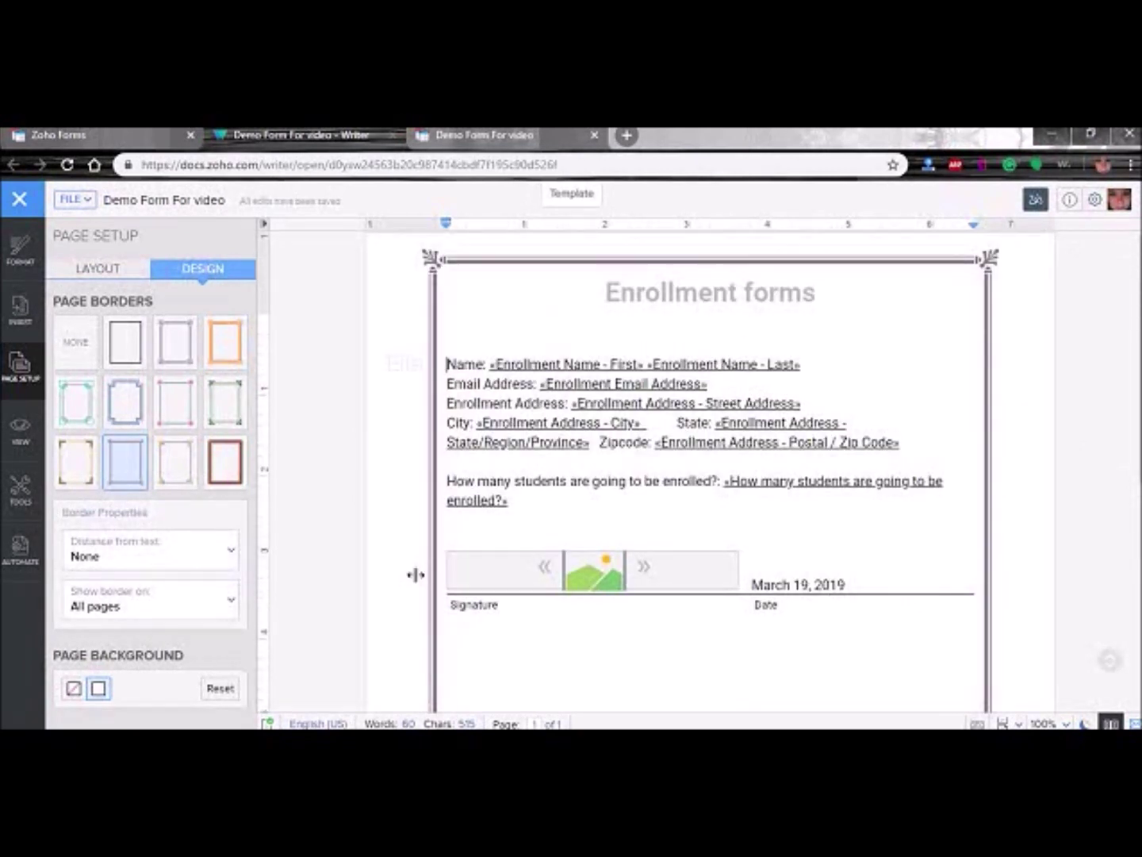
click(125, 401)
click(75, 414)
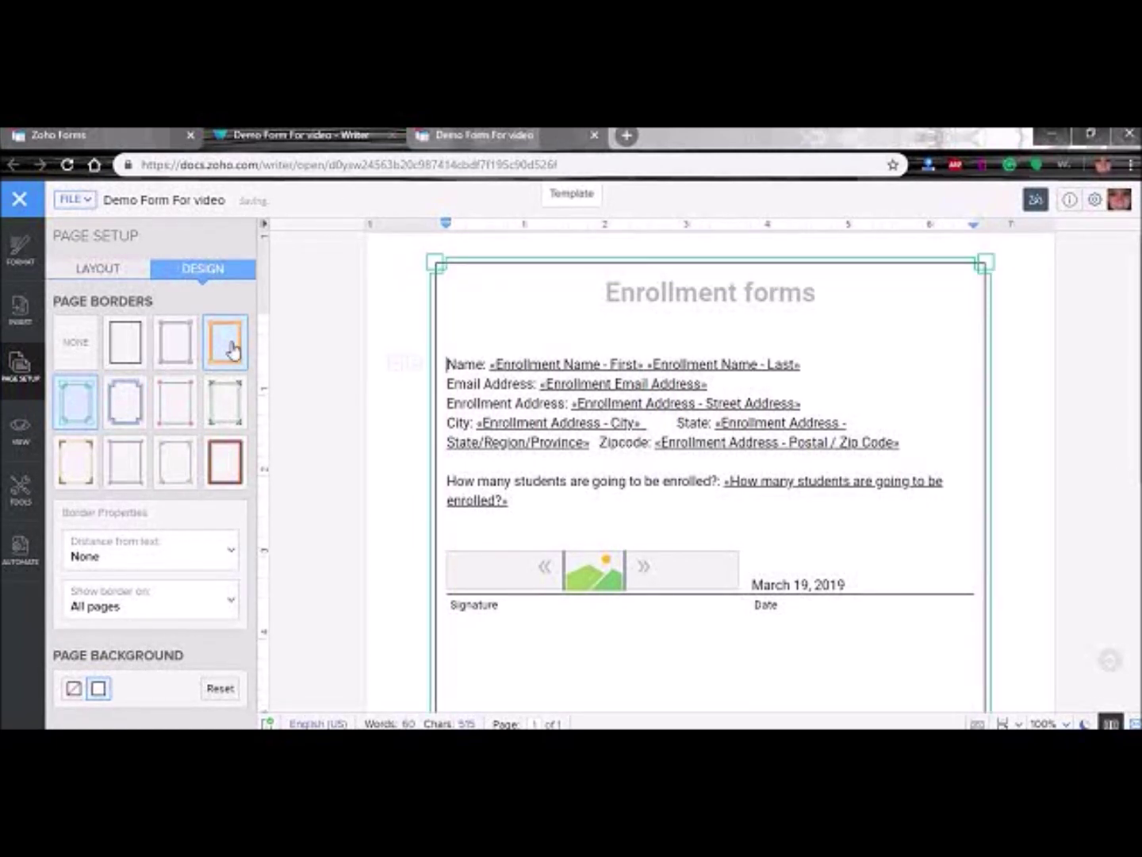
click(125, 342)
click(211, 462)
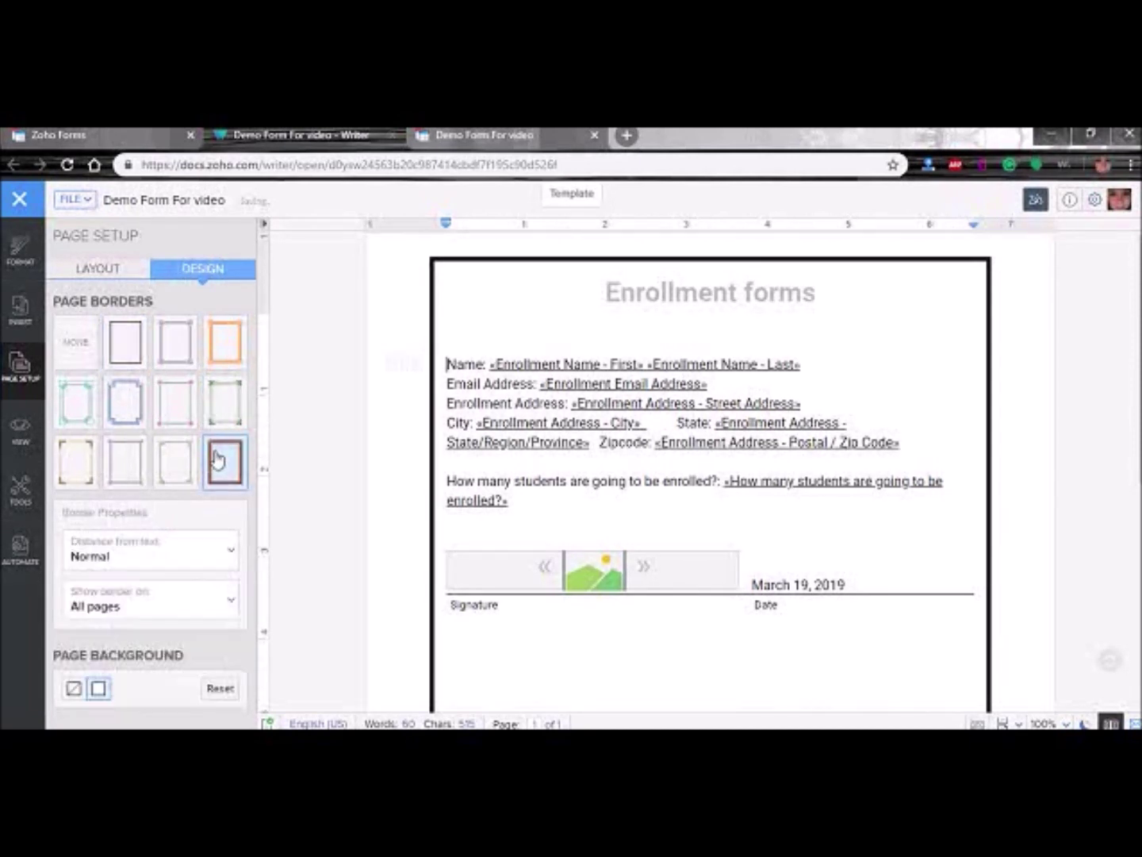
click(131, 353)
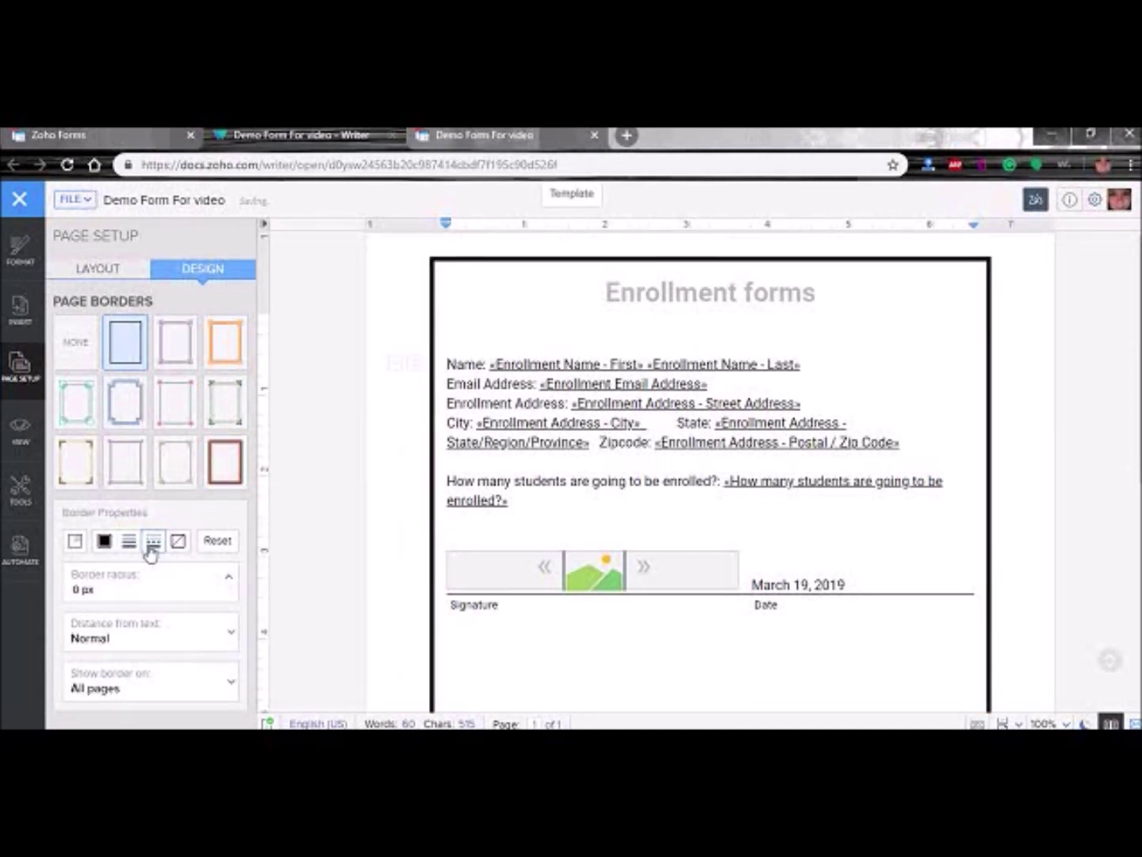
- Give the page border a double line style, a thicker width and red colour
click(151, 544)
click(195, 564)
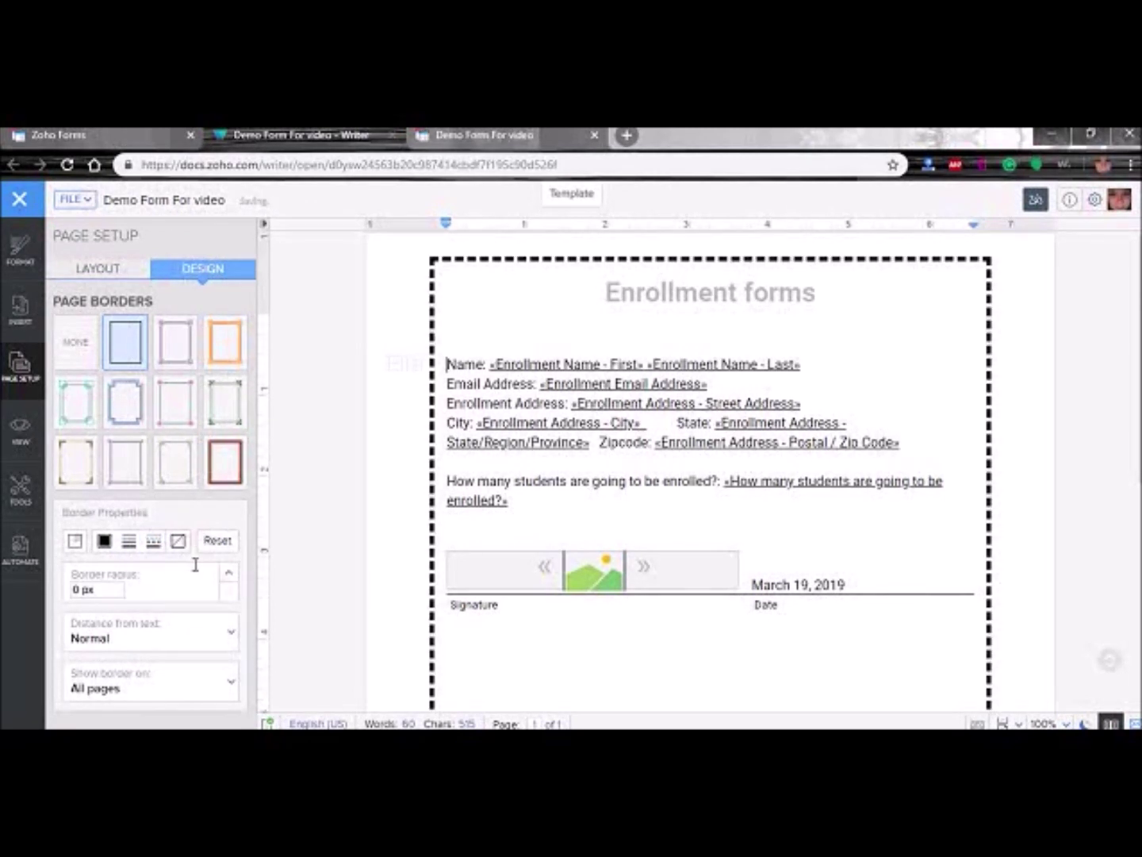
click(154, 544)
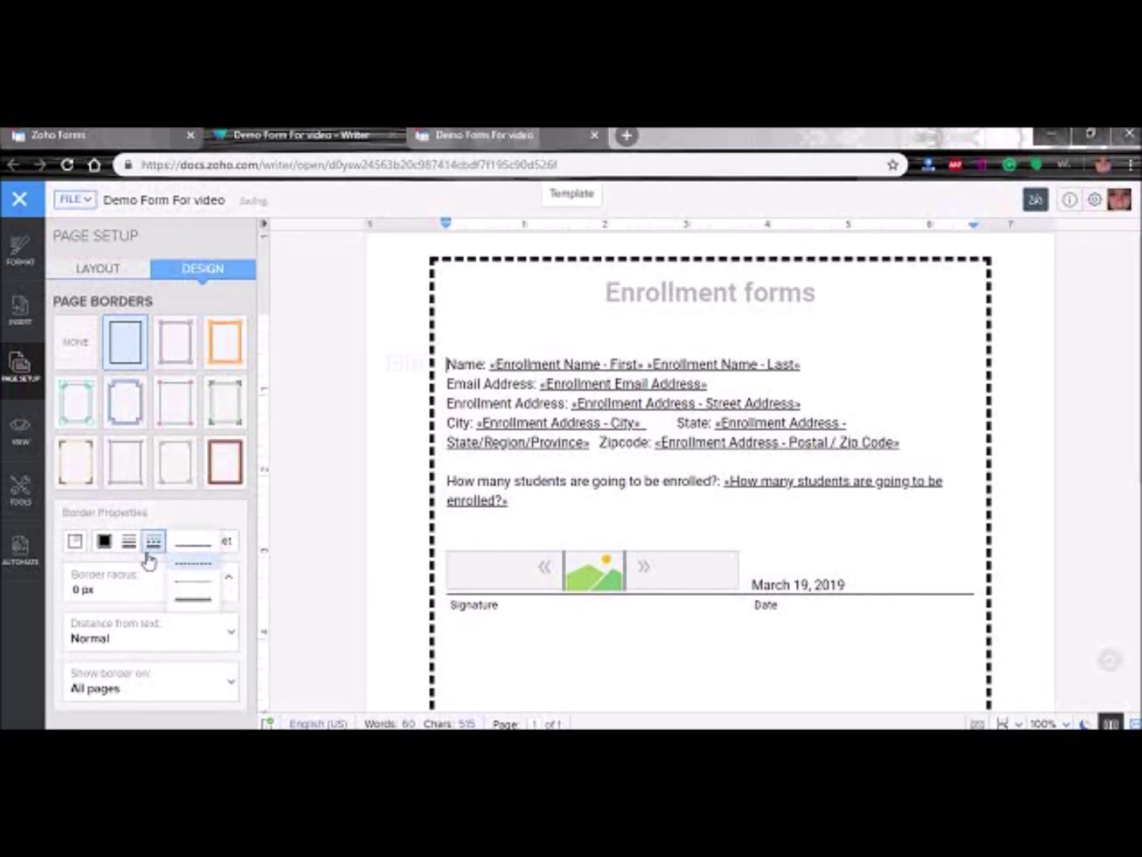
click(182, 607)
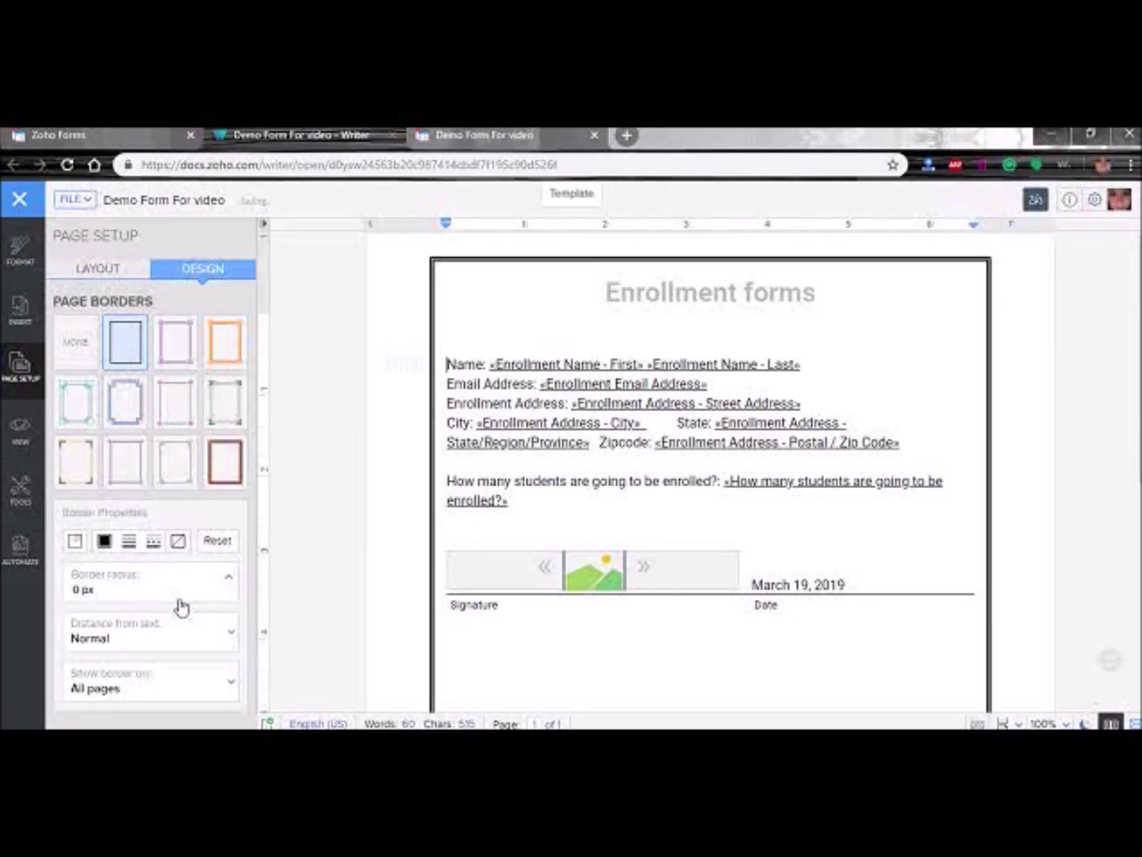
click(129, 540)
click(163, 718)
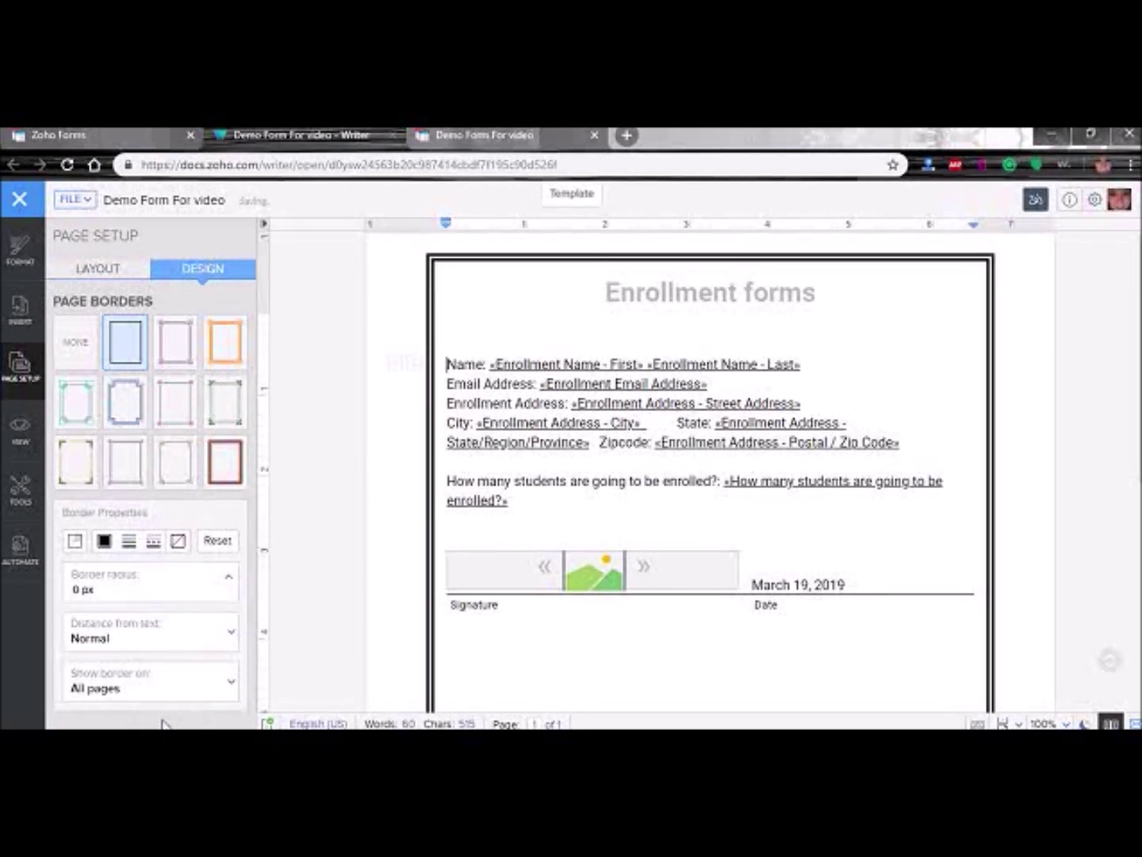
click(104, 543)
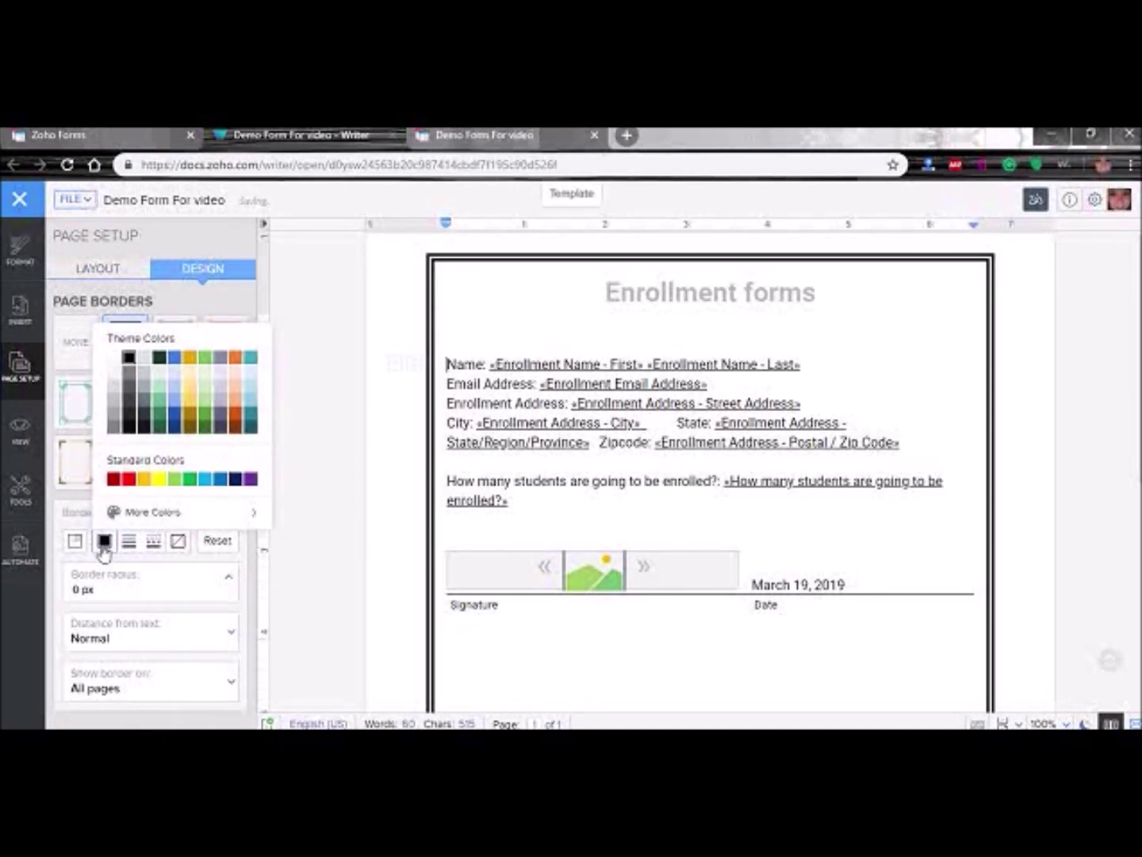
click(114, 479)
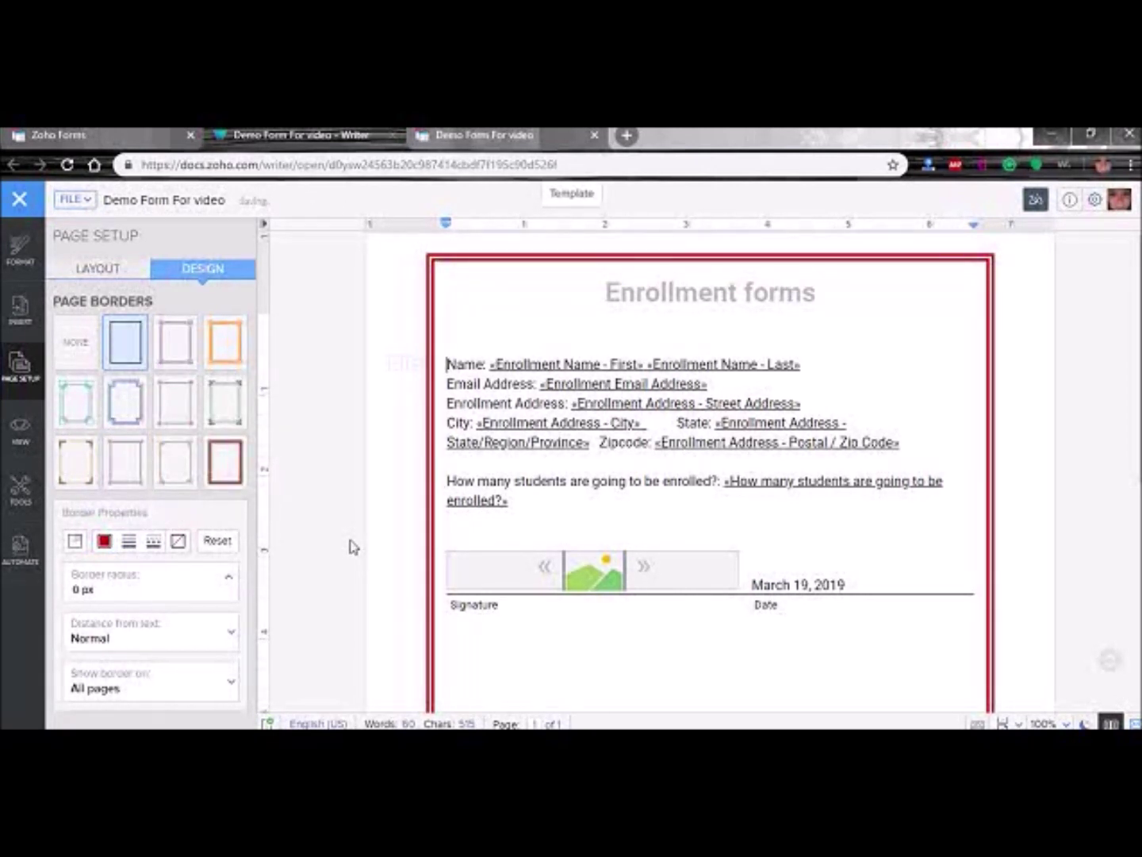
scroll(196, 555, down, 2)
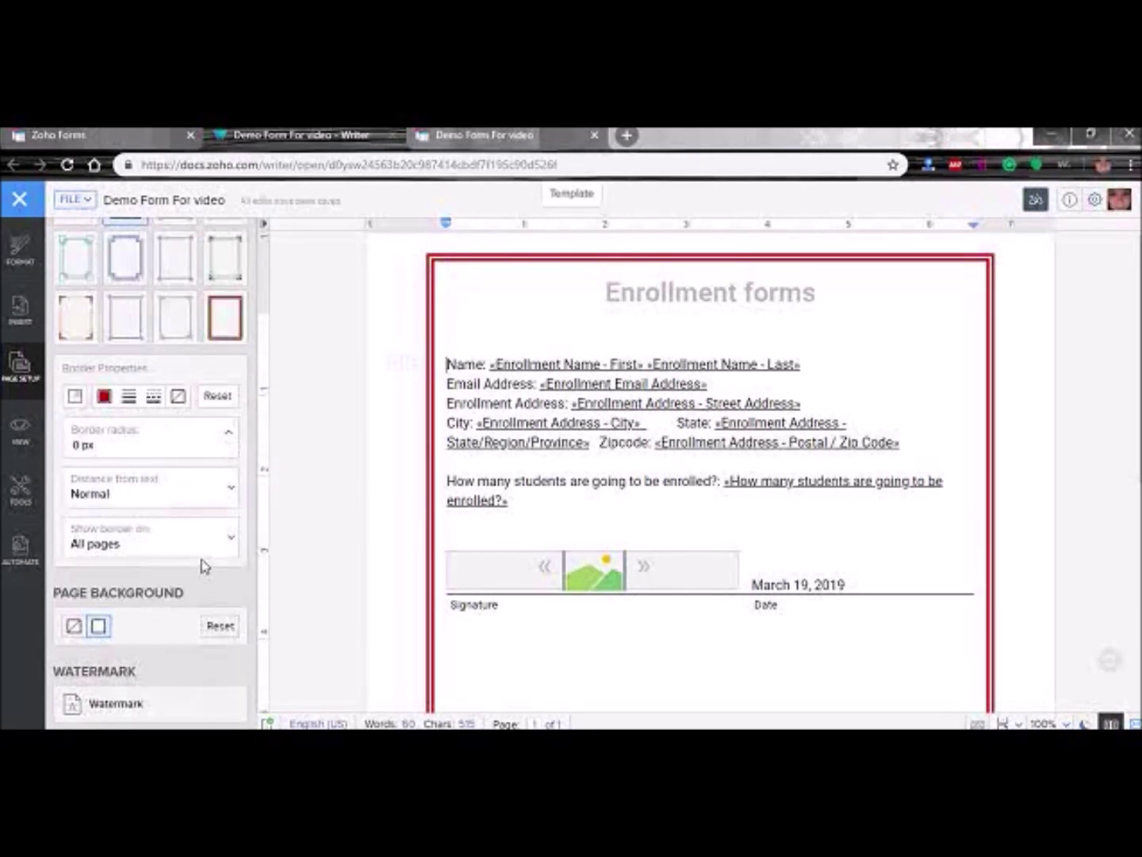
- Replace the DRAFT watermark text with 'ACS Enrollment' and apply it horizontally
click(110, 704)
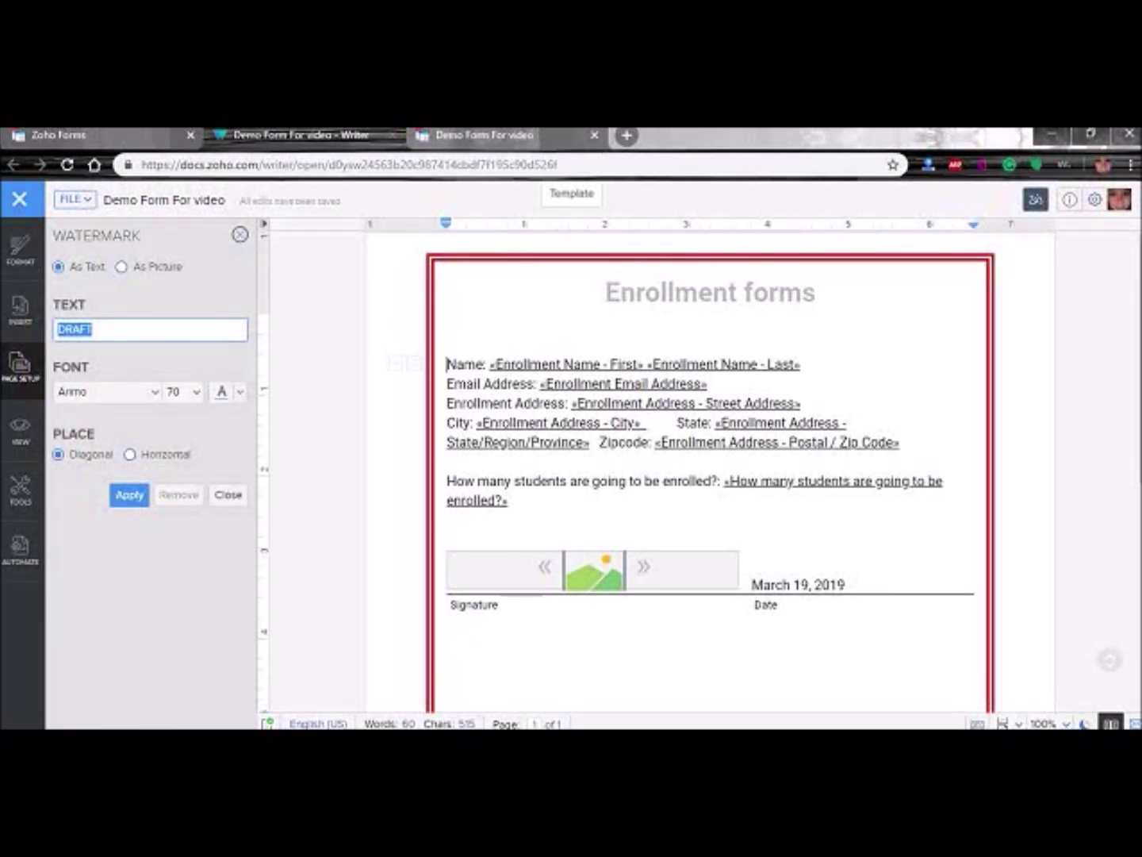
key(BackSpace)
text(ACS Enrollment)
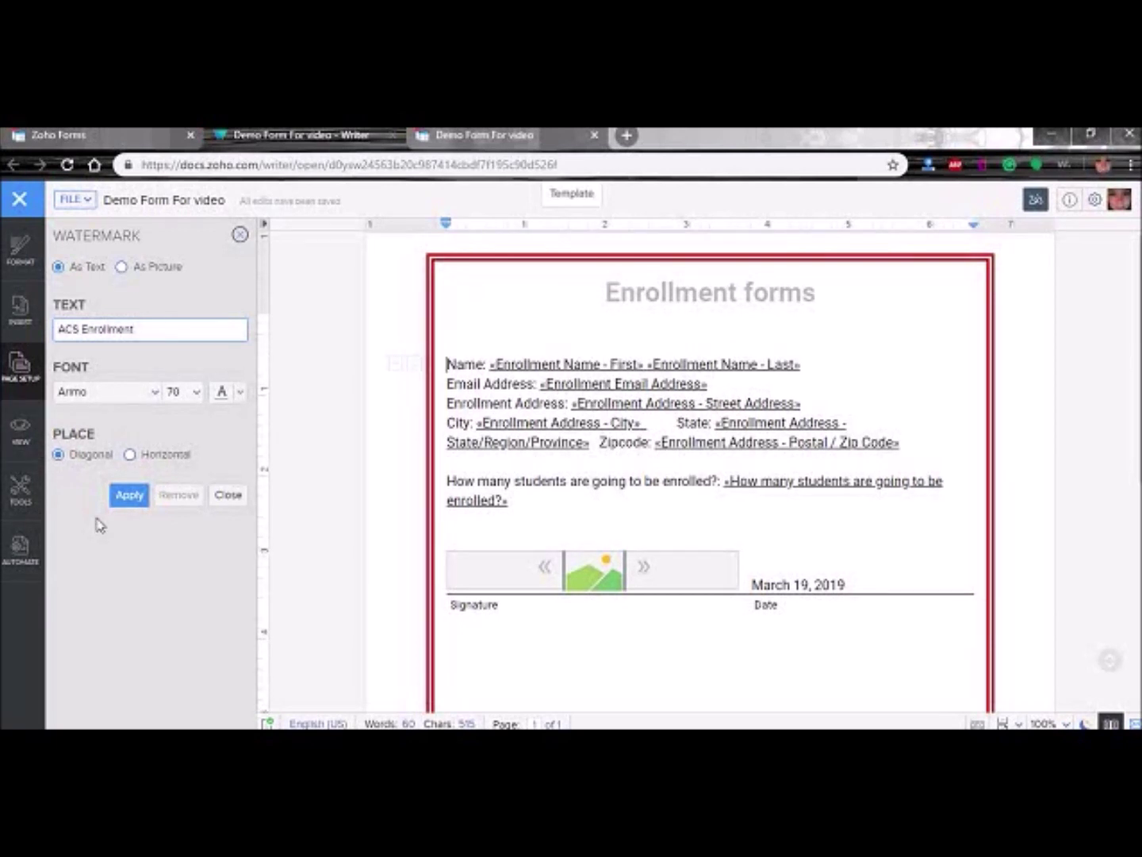
scroll(376, 511, down, 5)
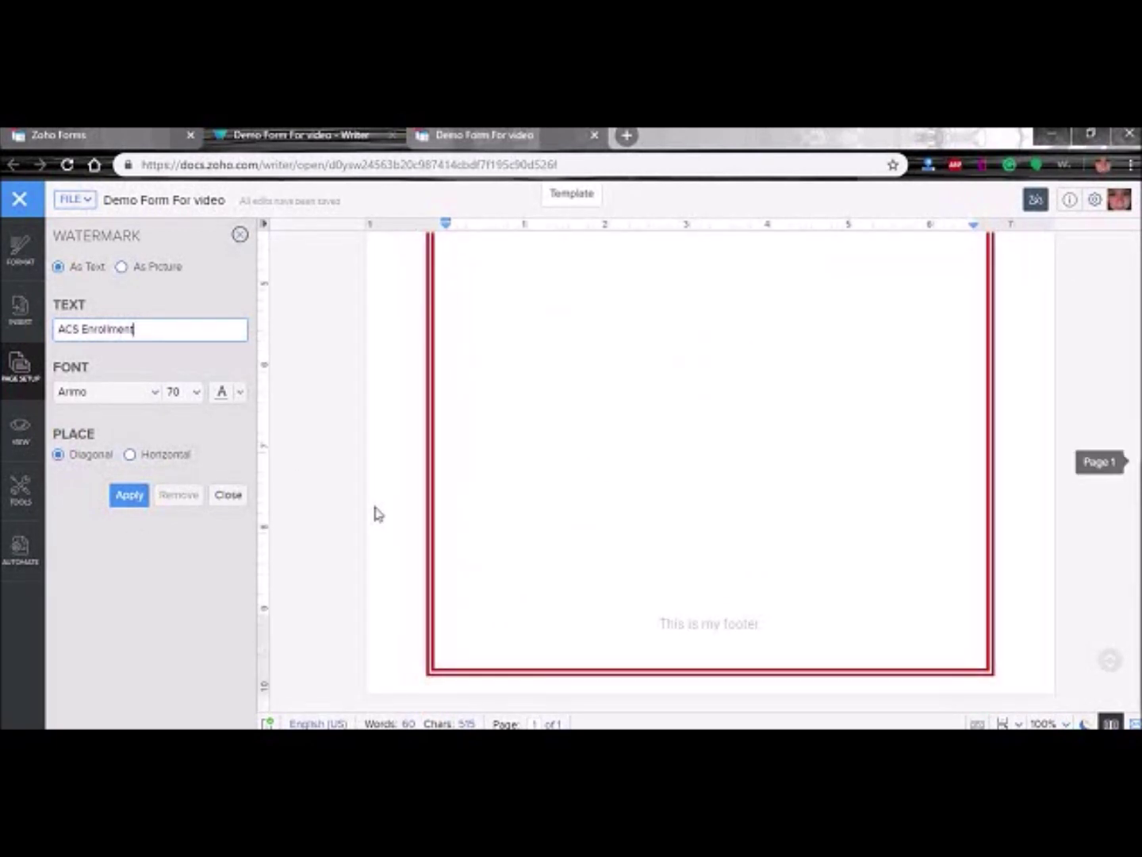
scroll(375, 507, up, 5)
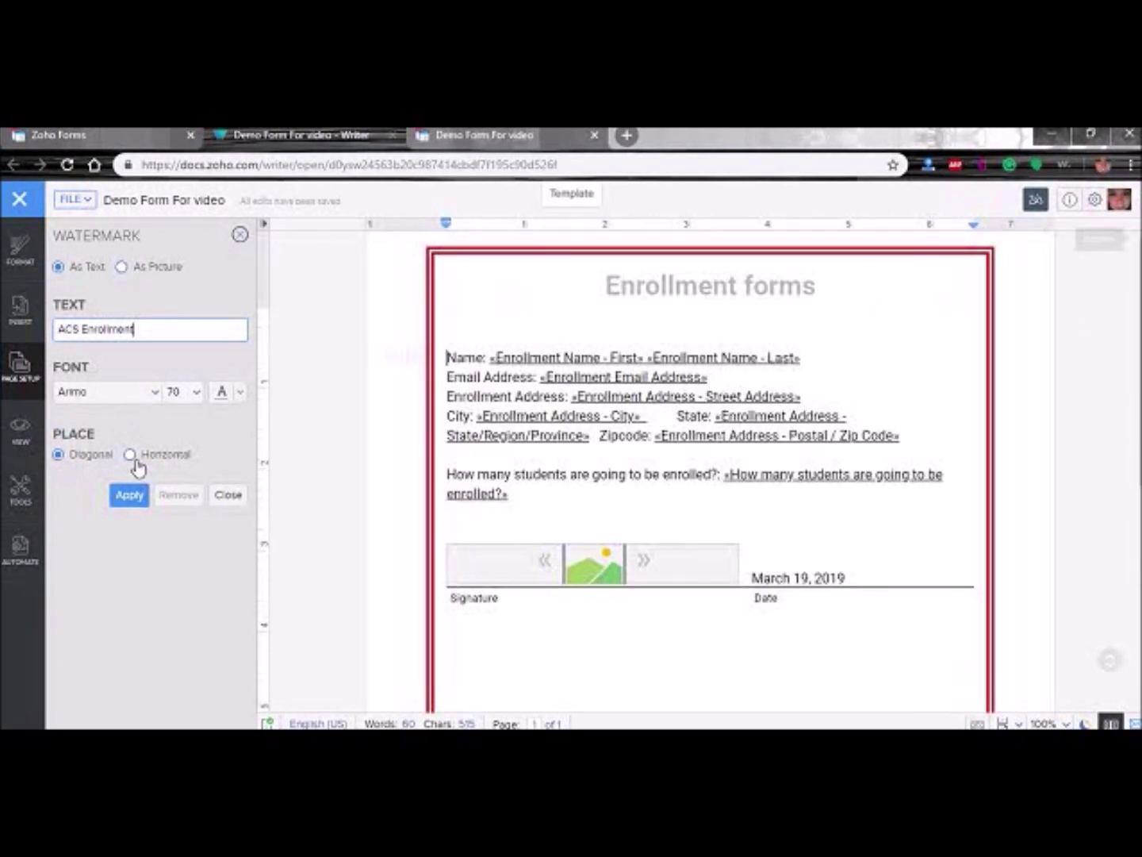
click(130, 456)
click(131, 497)
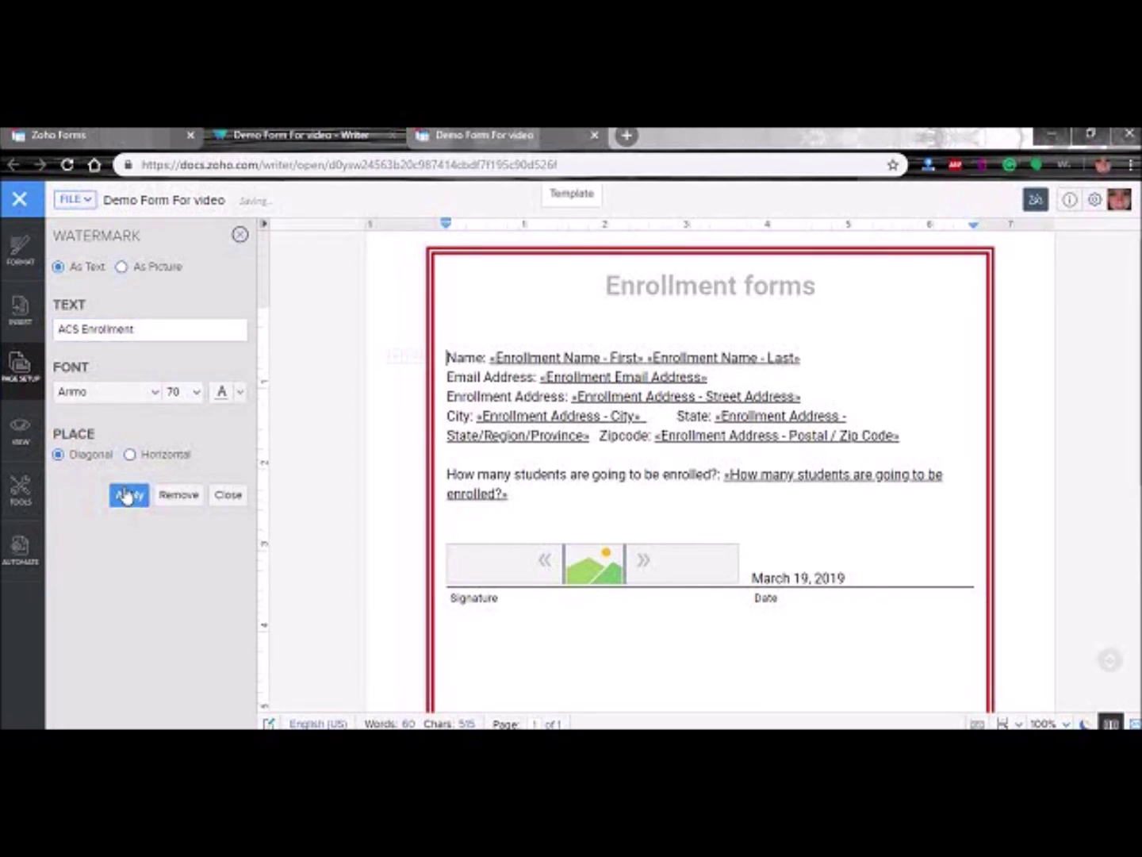
- Keep a text watermark and set the ACS Enrollment watermark to run diagonally
scroll(574, 579, down, 3)
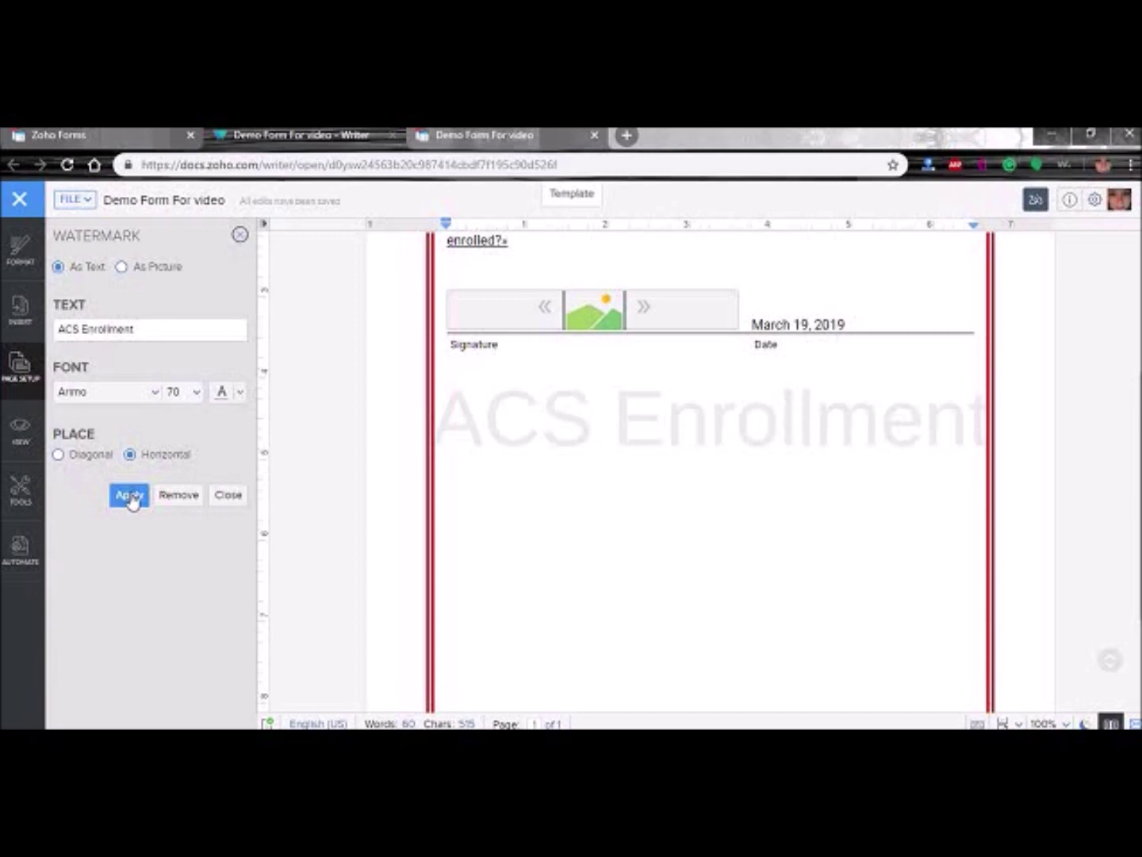
click(187, 395)
click(123, 268)
click(60, 267)
click(127, 500)
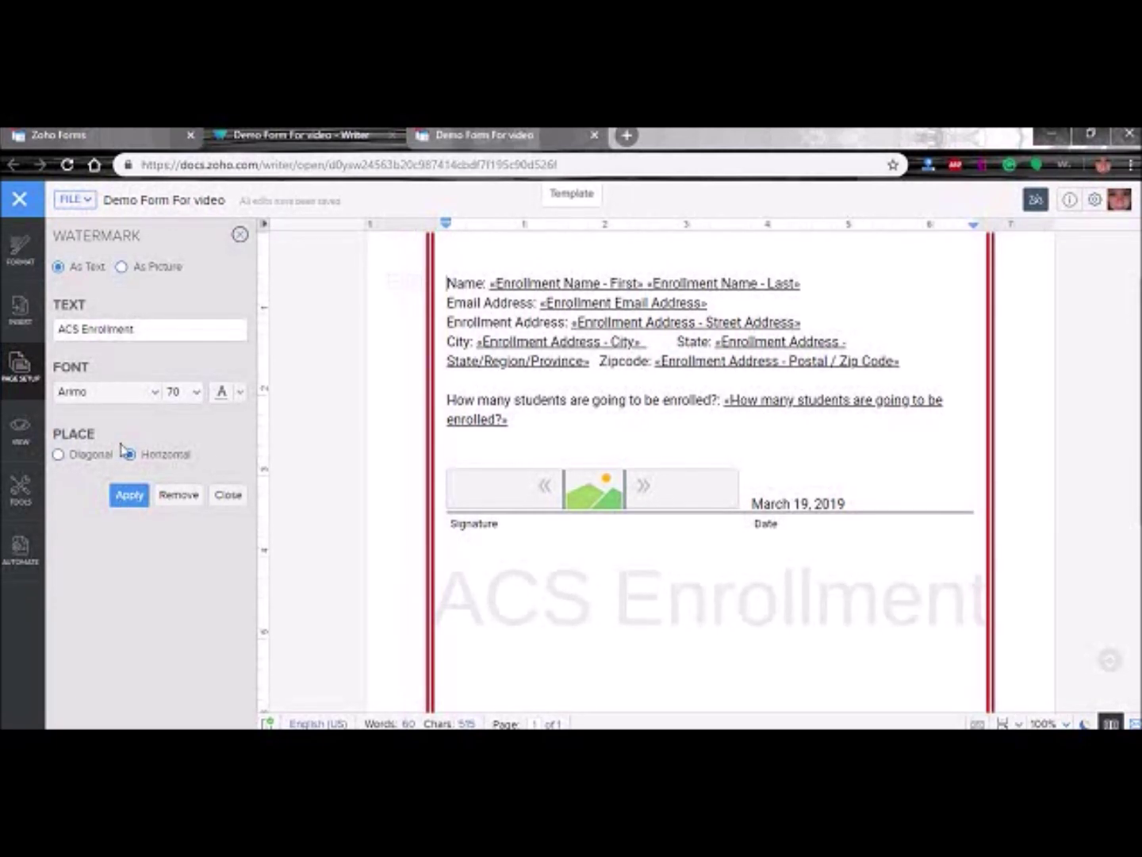
click(60, 455)
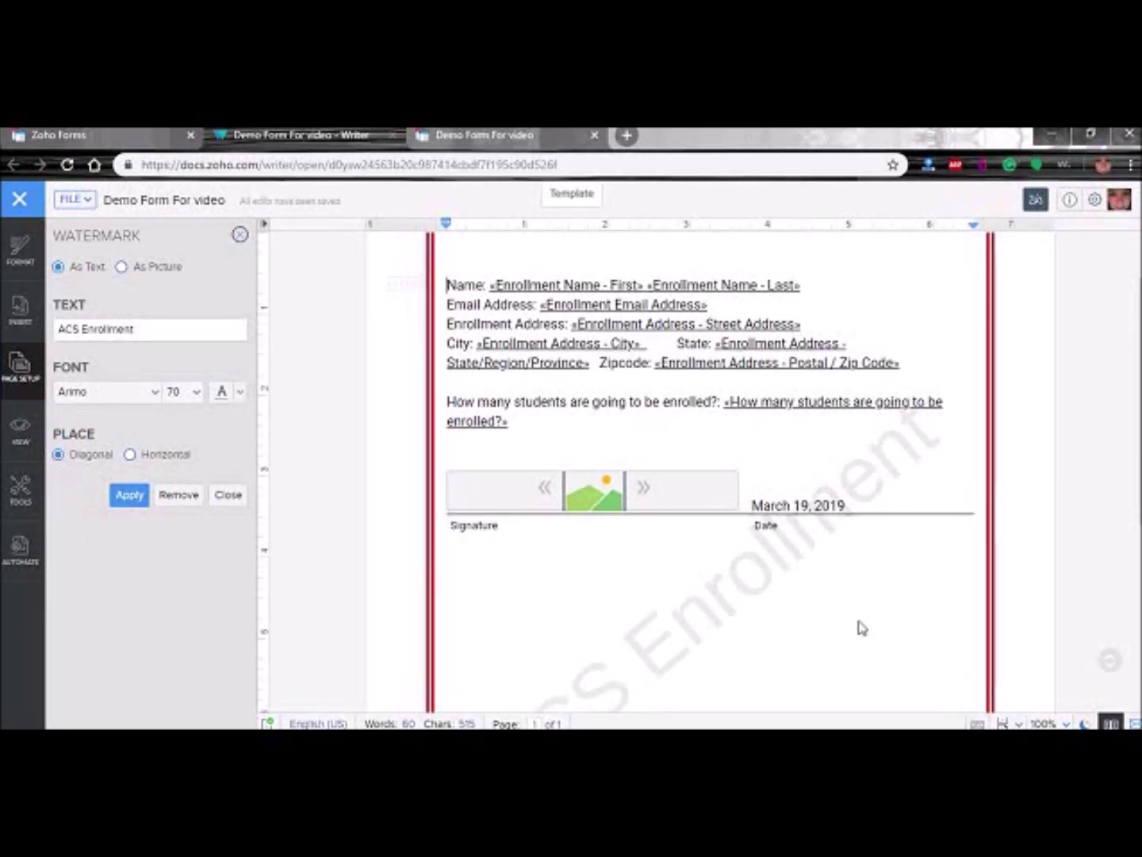
scroll(848, 596, up, 1)
scroll(849, 595, down, 4)
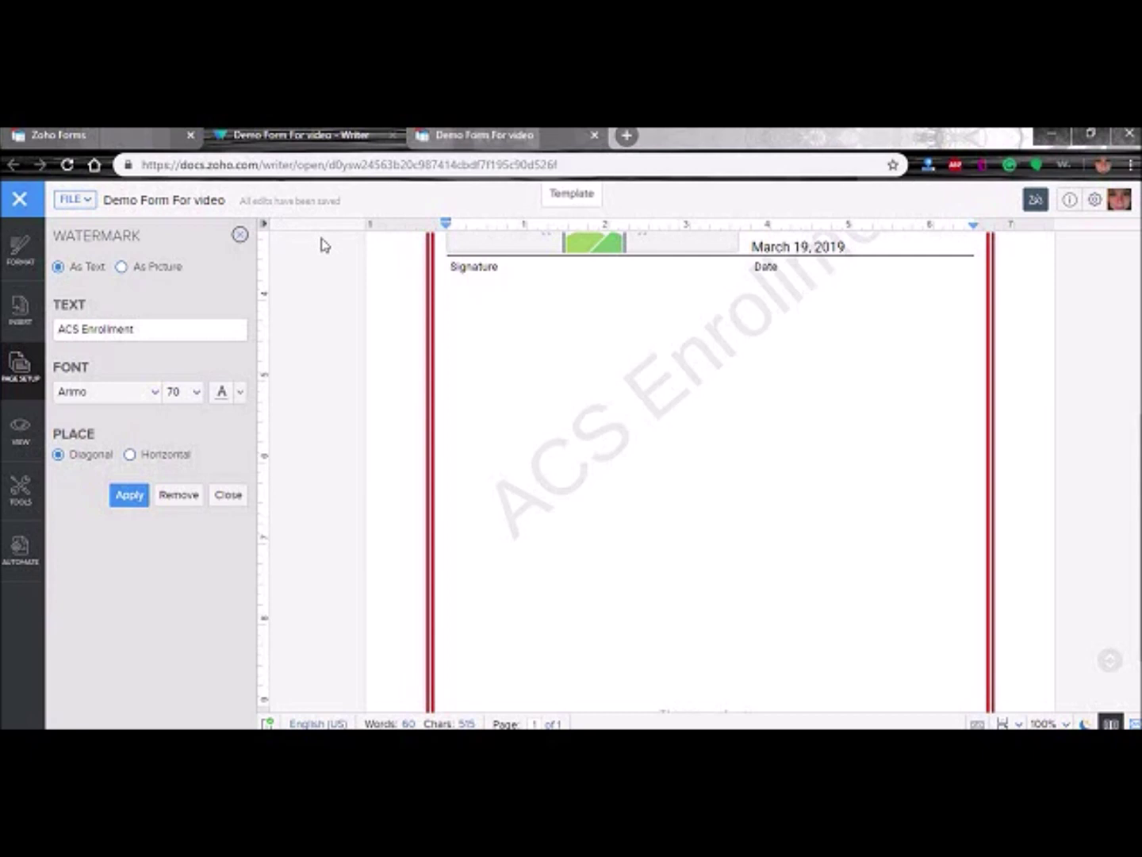
click(477, 135)
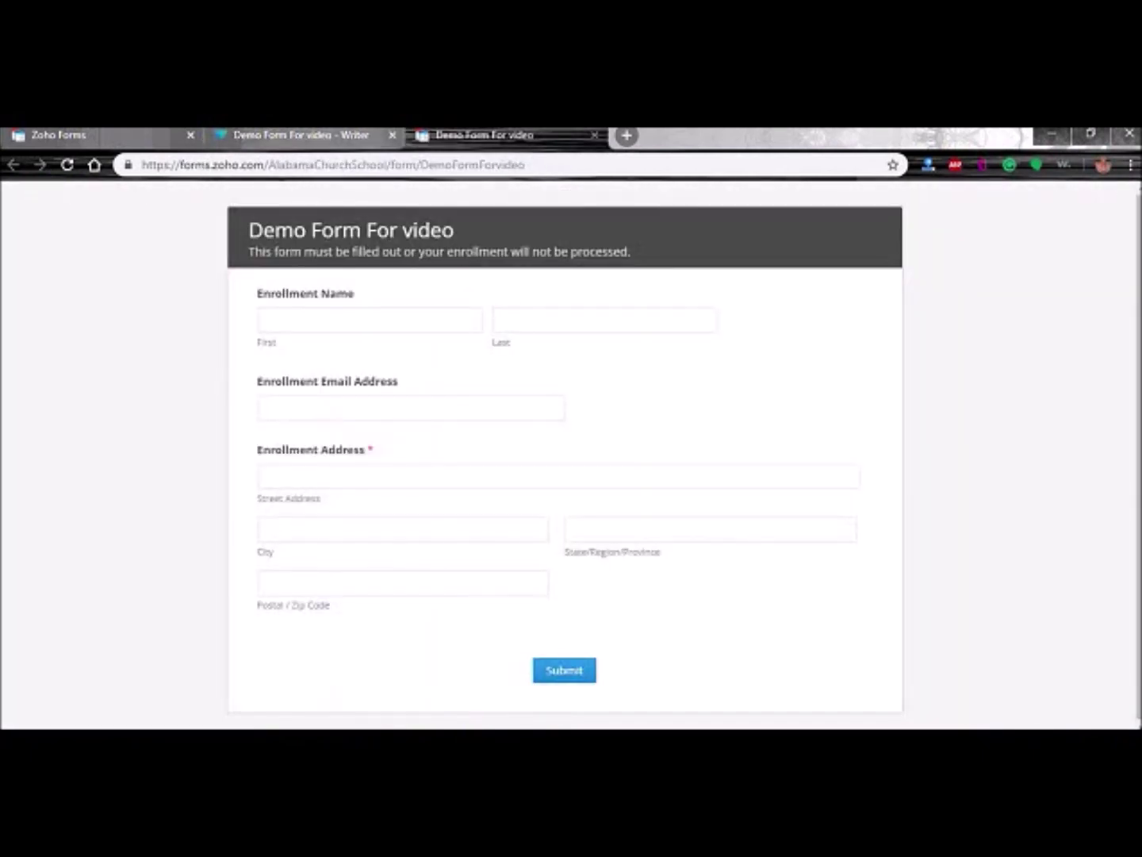
- Close the extra tab and open the live Demo Form For video form
click(596, 136)
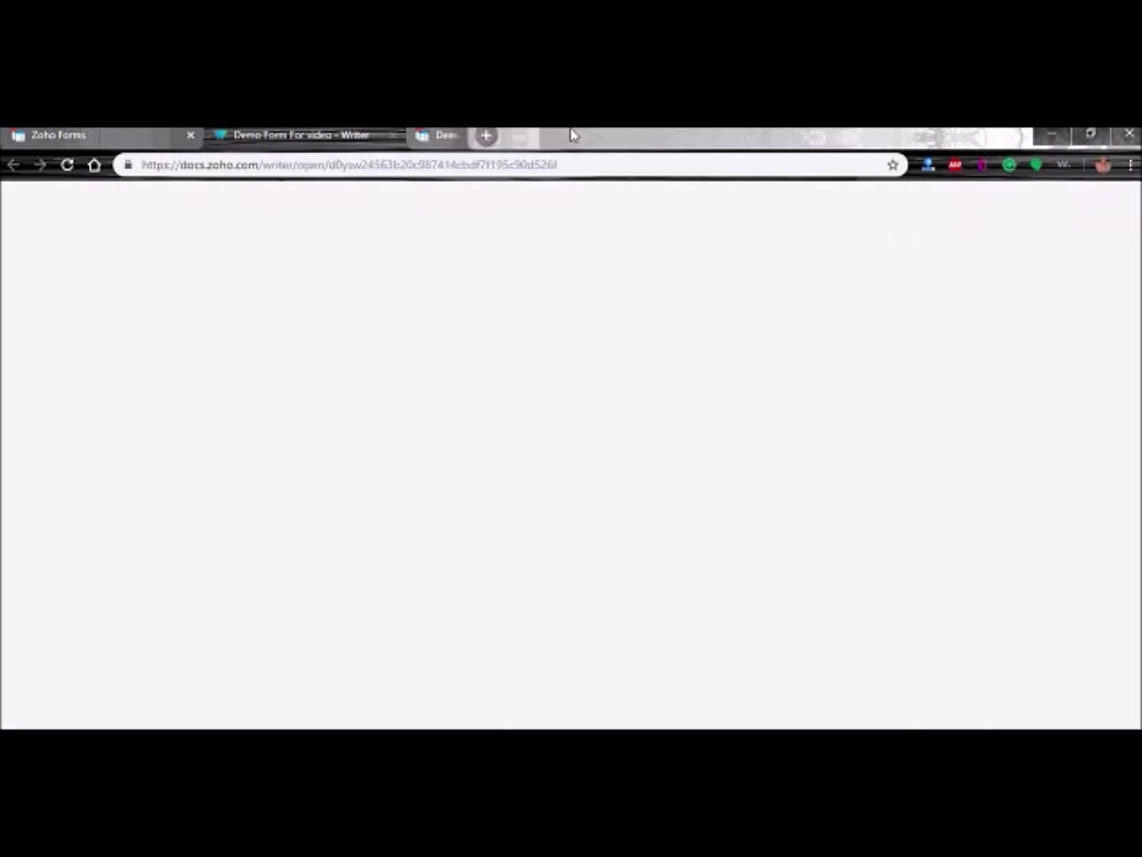
click(96, 136)
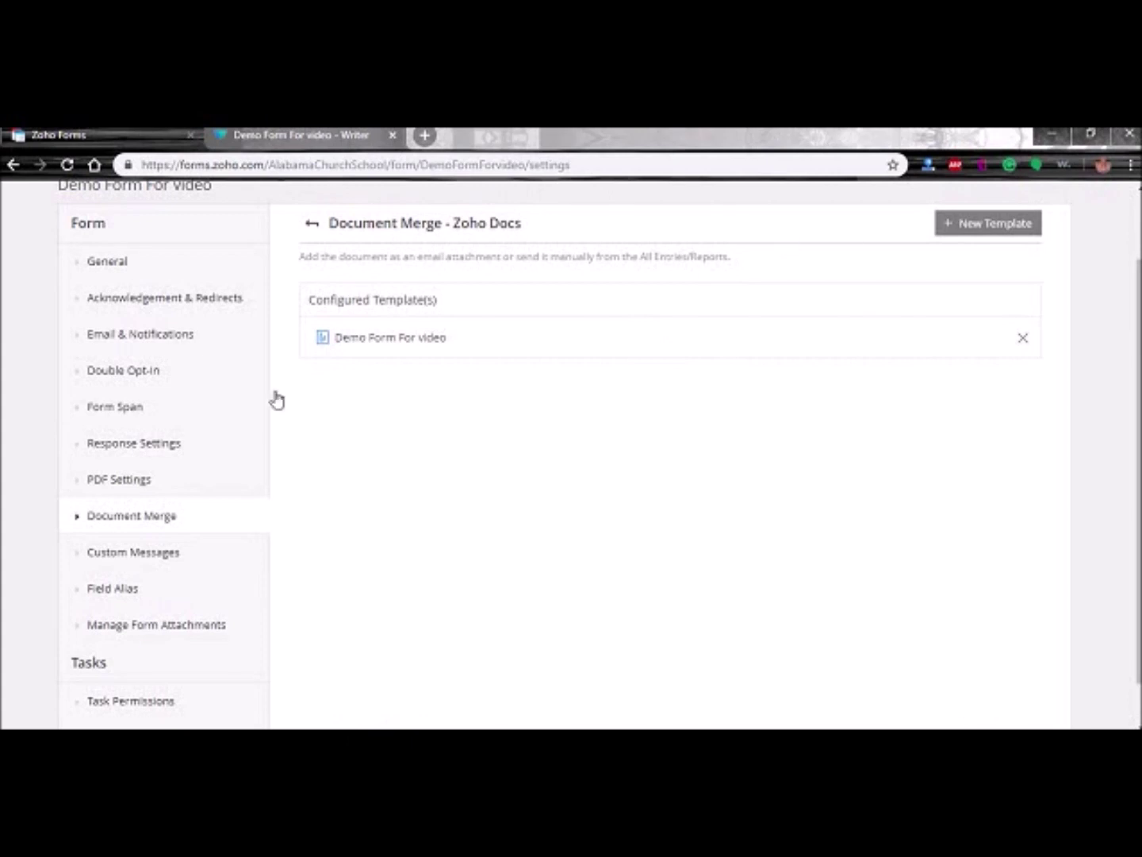
scroll(420, 419, up, 1)
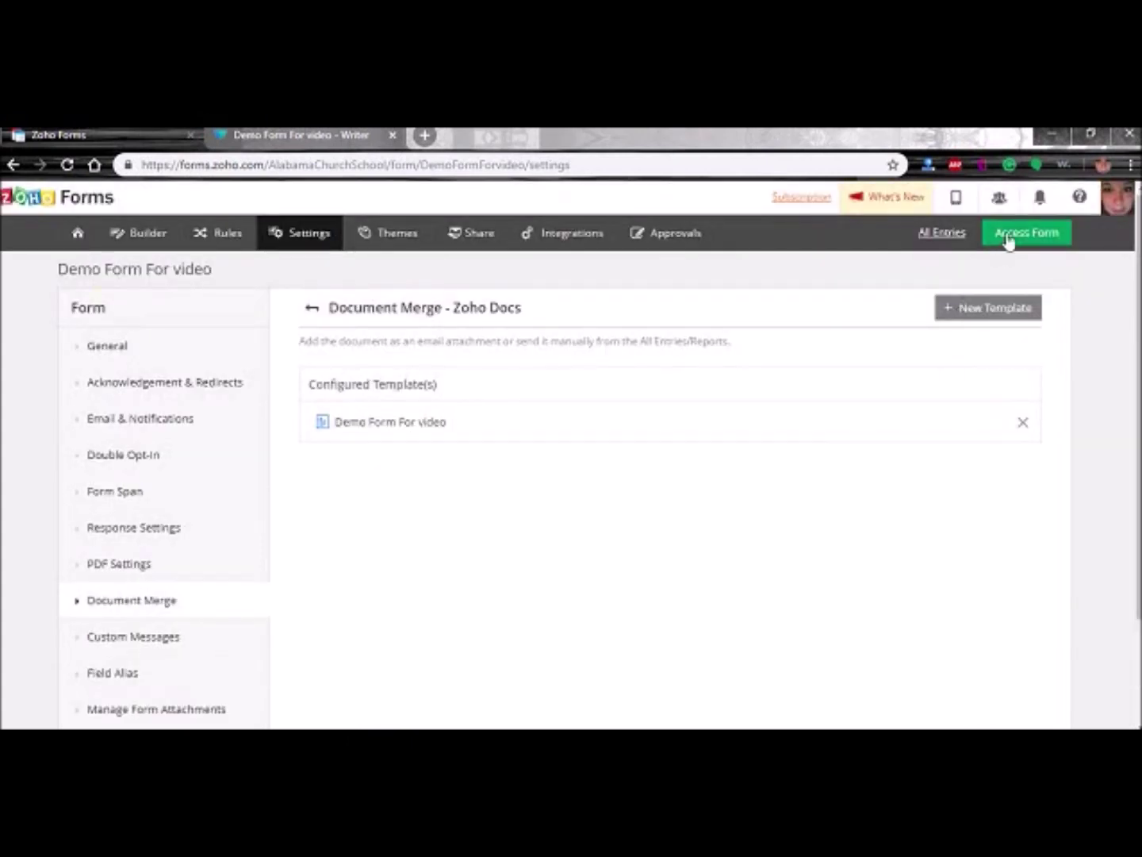
click(1010, 237)
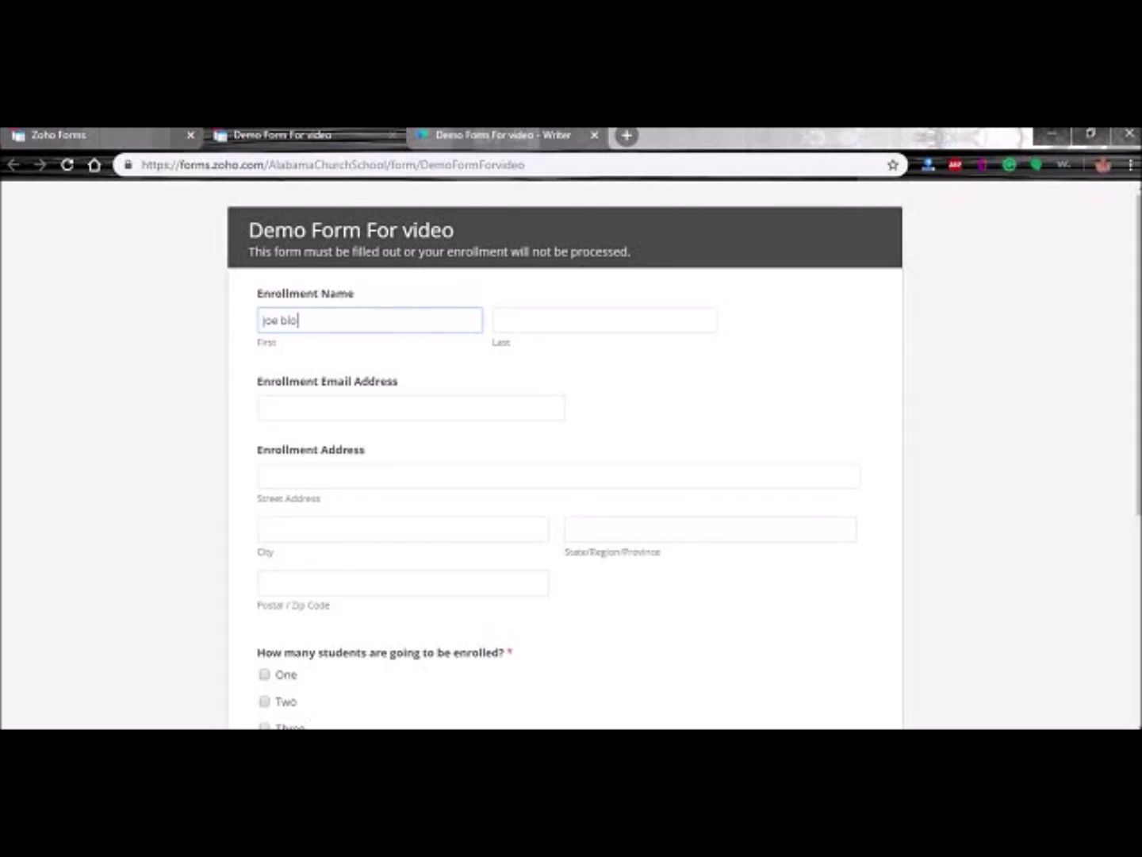
- Fill in the respondent's last name, email, street address, city, state and postal code
key(Tab)
text(bl)
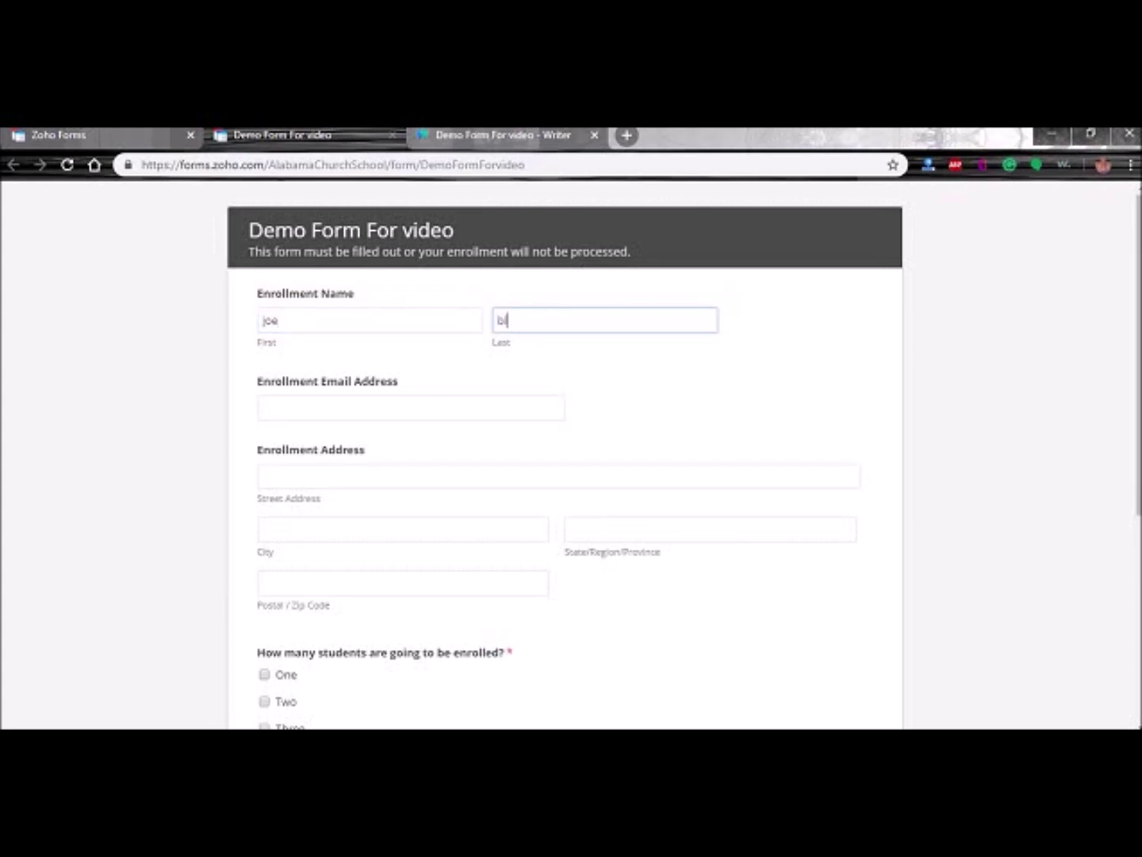
key(Tab)
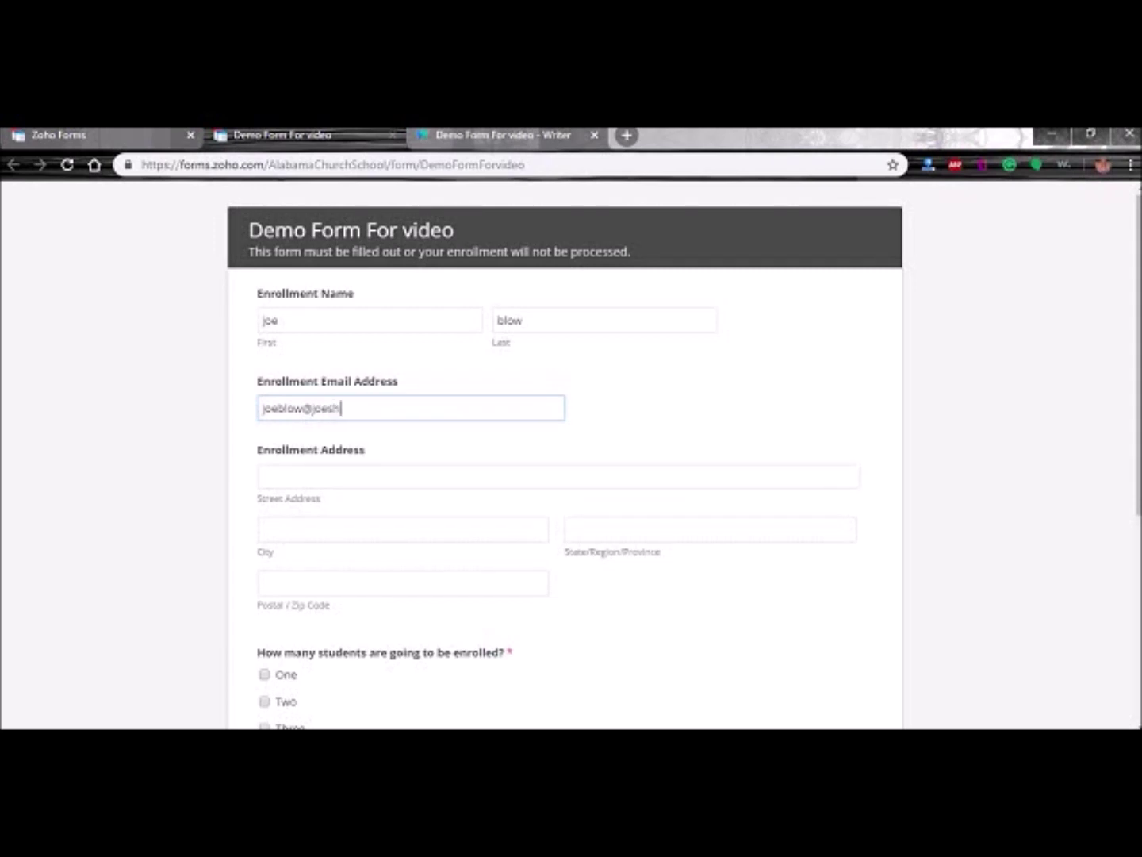
key(Tab)
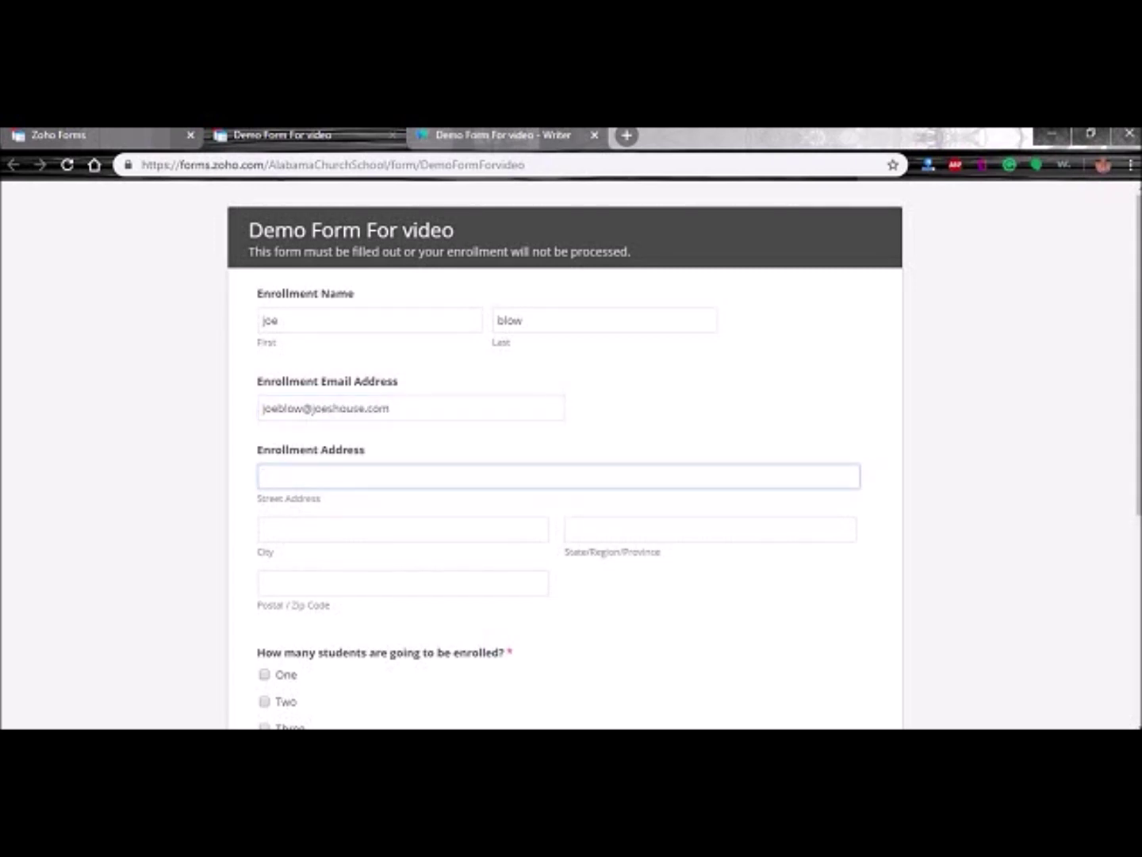
key(Tab)
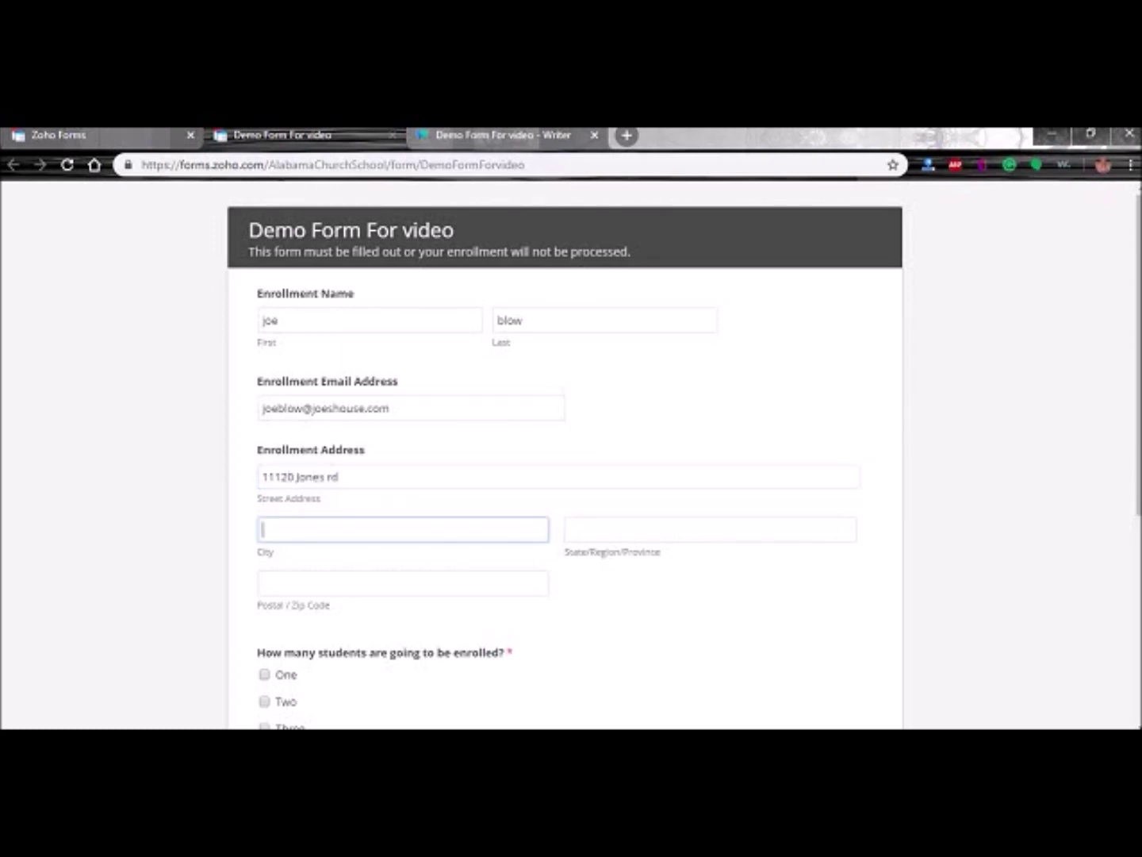
text(ashfor)
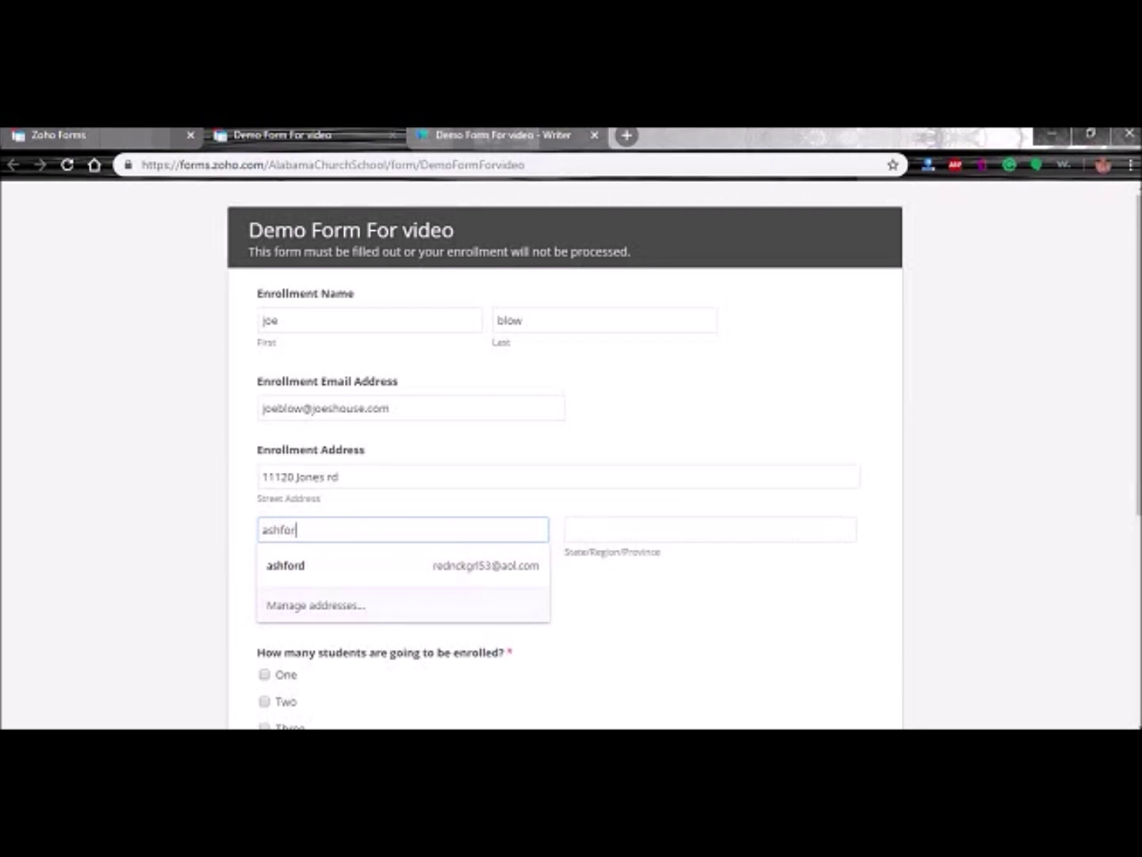
text(d)
key(Tab)
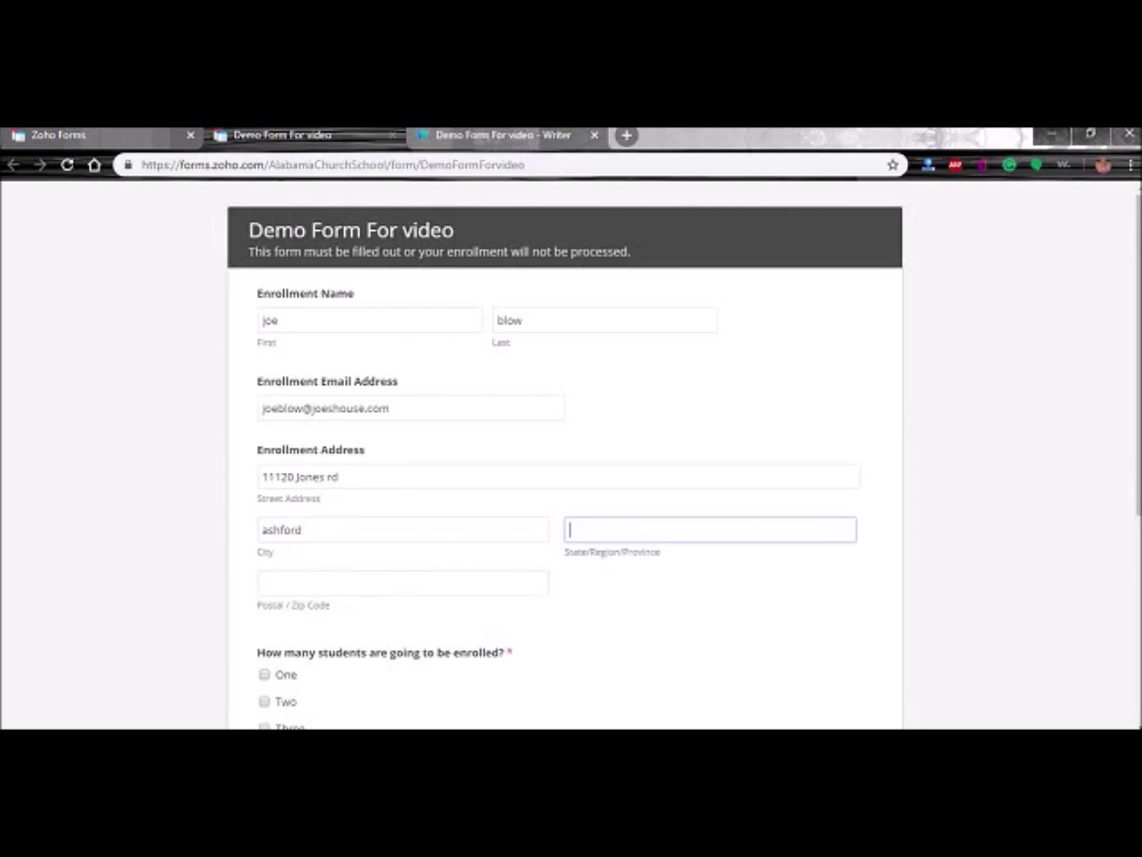
text(al)
key(Tab)
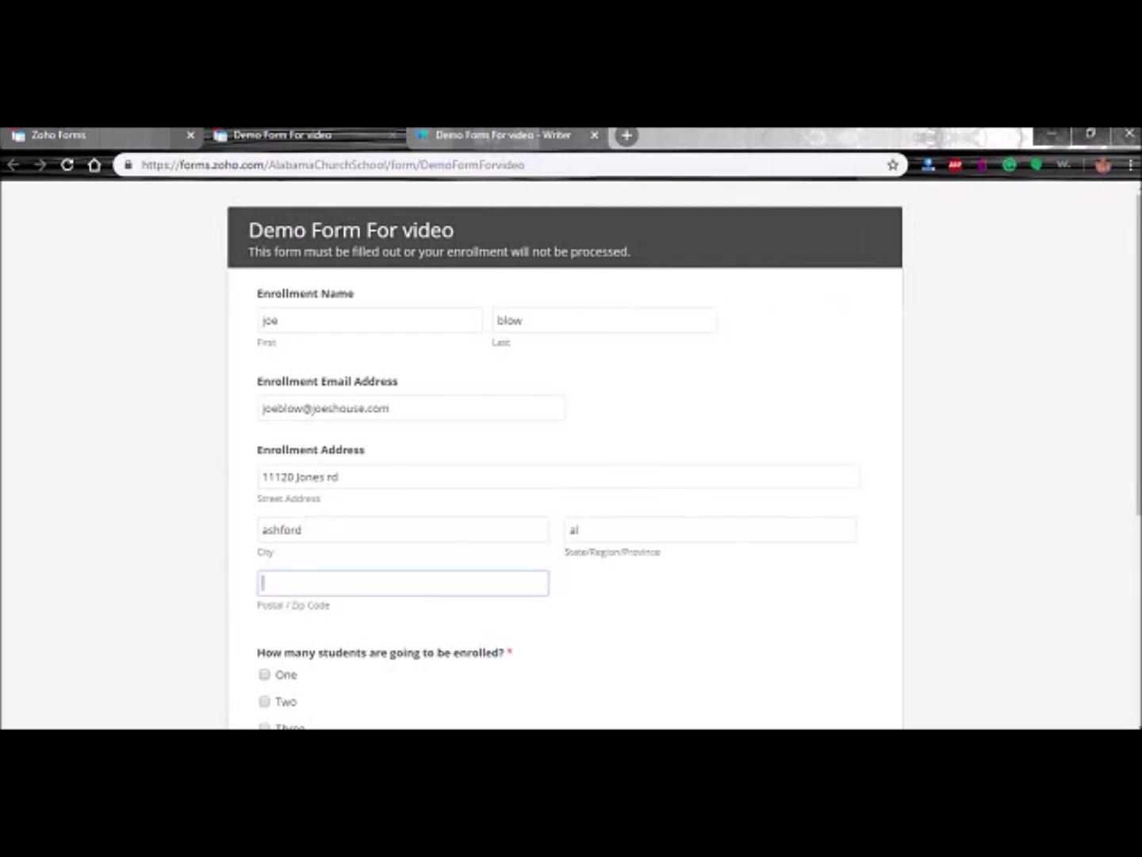
text(36312)
key(Tab)
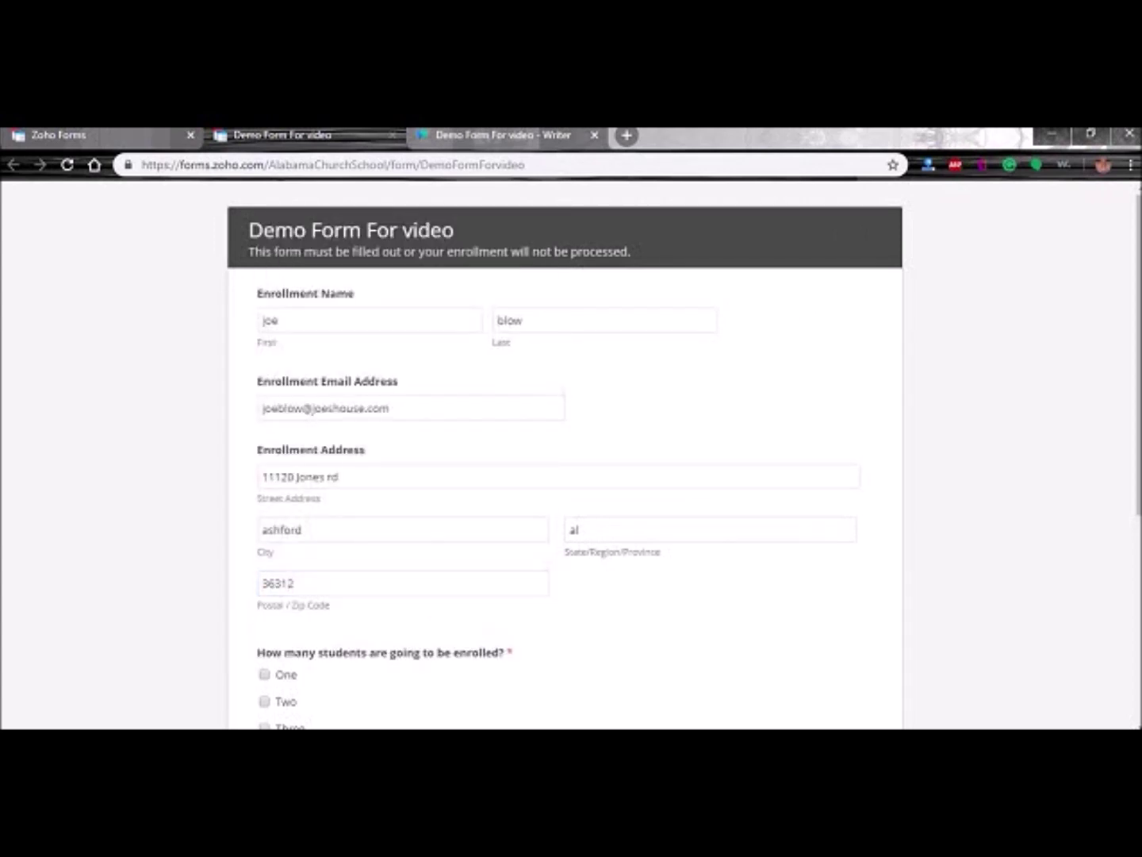
- Draw a signature in the Signature box and submit the enrollment
scroll(158, 429, down, 3)
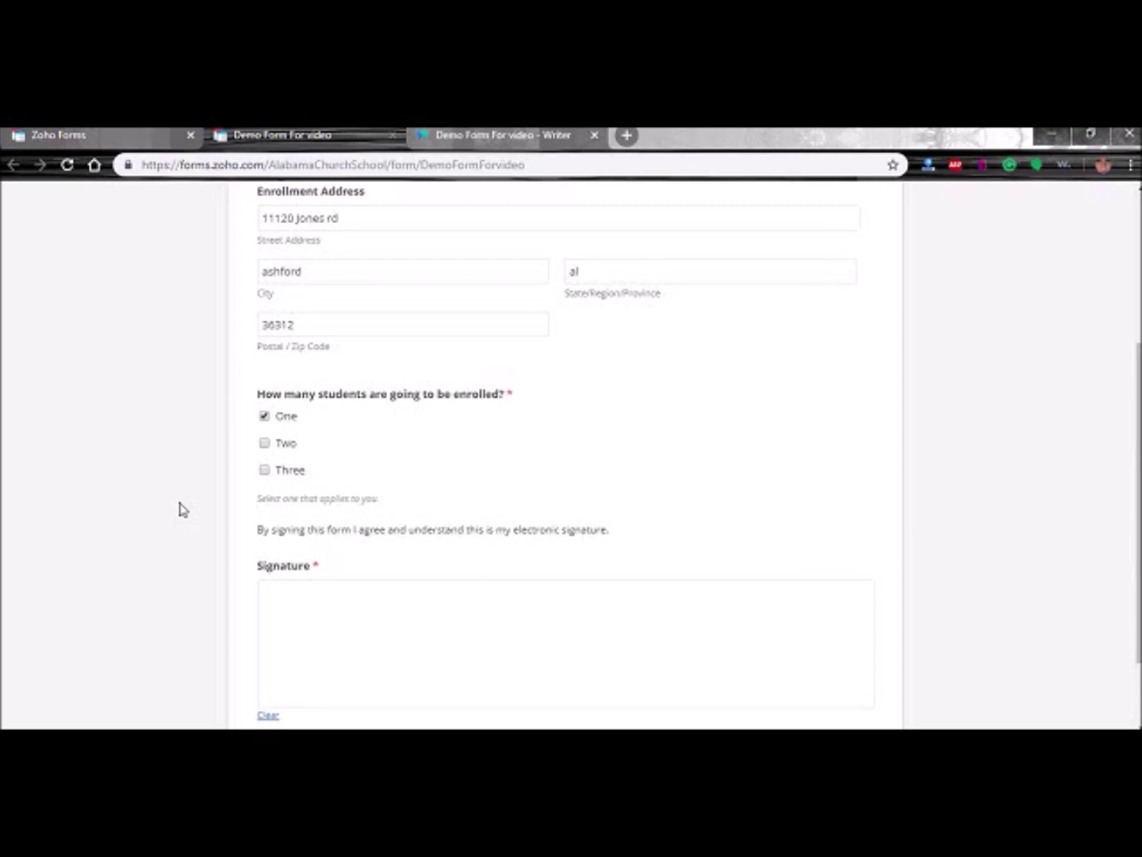
scroll(174, 515, down, 2)
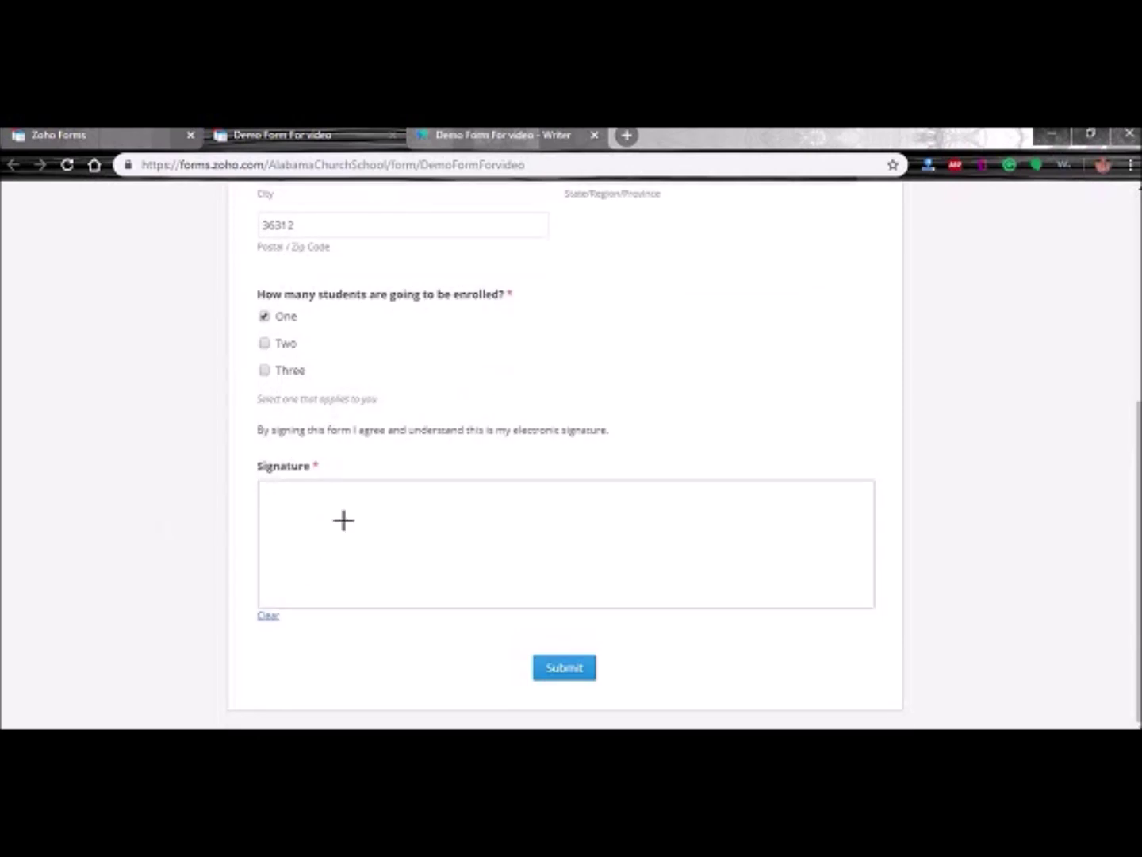
mouse_move(327, 514)
mouse_down()
mouse_move(331, 582)
mouse_move(302, 582)
mouse_up()
mouse_move(377, 555)
mouse_down()
mouse_move(413, 570)
mouse_move(449, 542)
mouse_move(517, 563)
mouse_move(531, 553)
mouse_move(576, 564)
mouse_move(613, 506)
mouse_up()
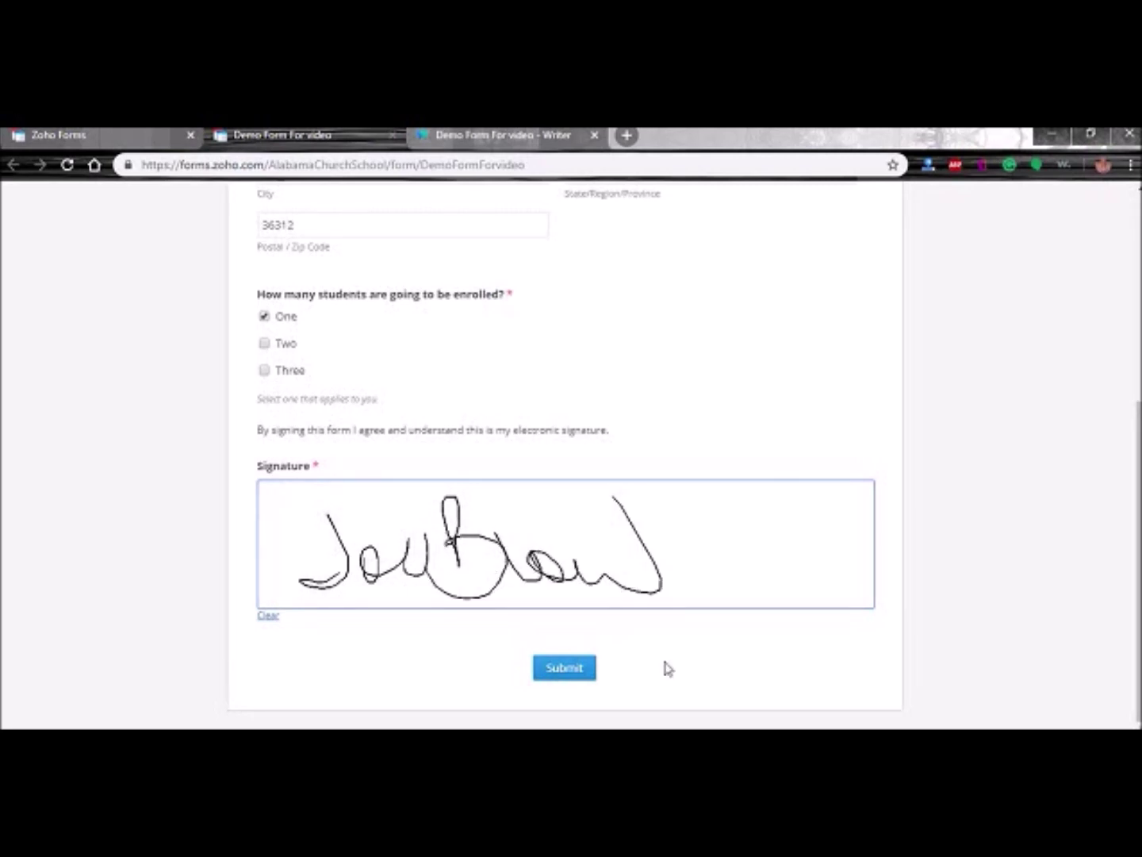
click(564, 670)
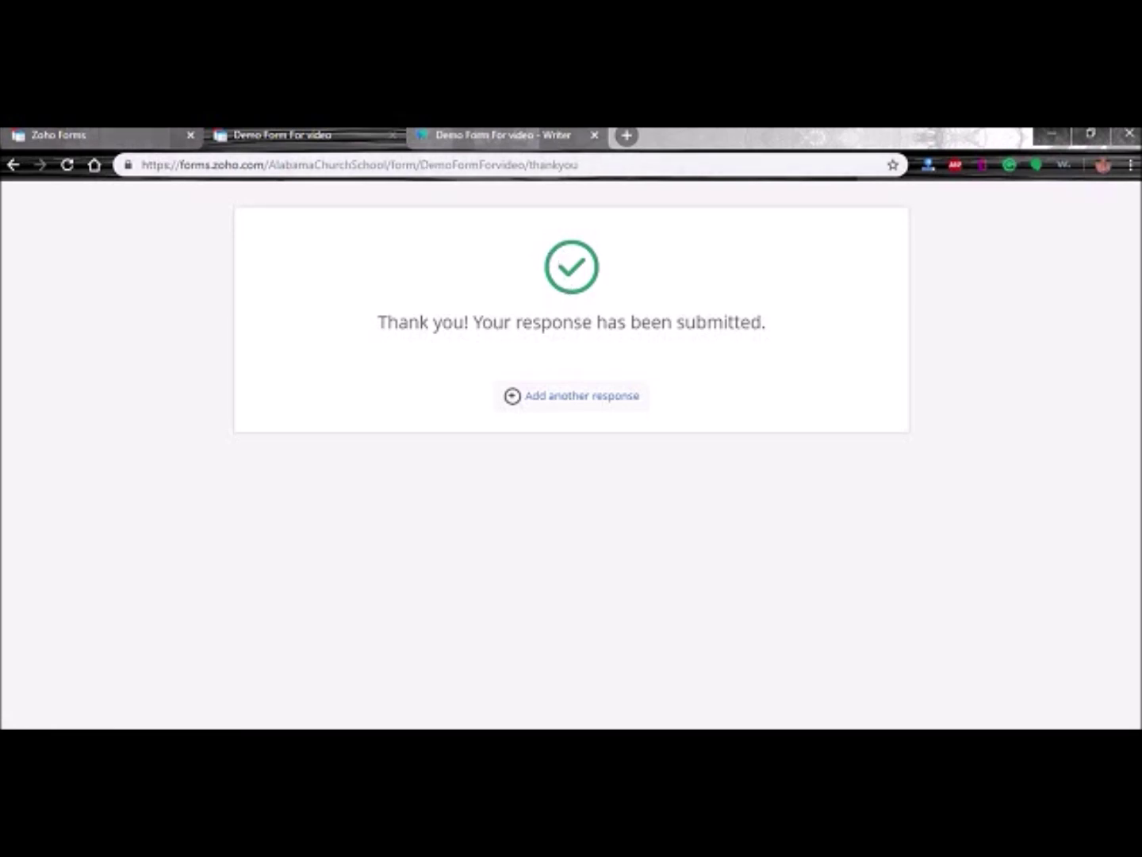
- Try redirecting respondents to a website or another form after submission
click(286, 135)
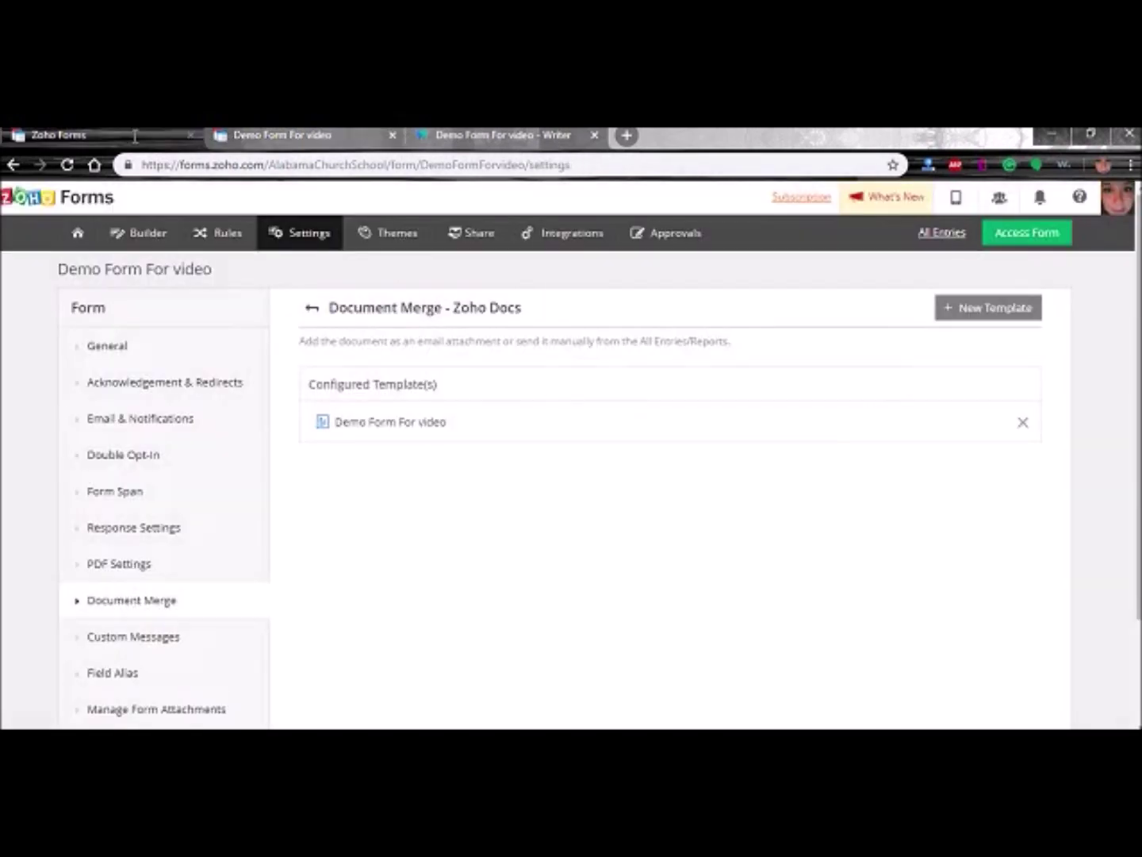
click(137, 389)
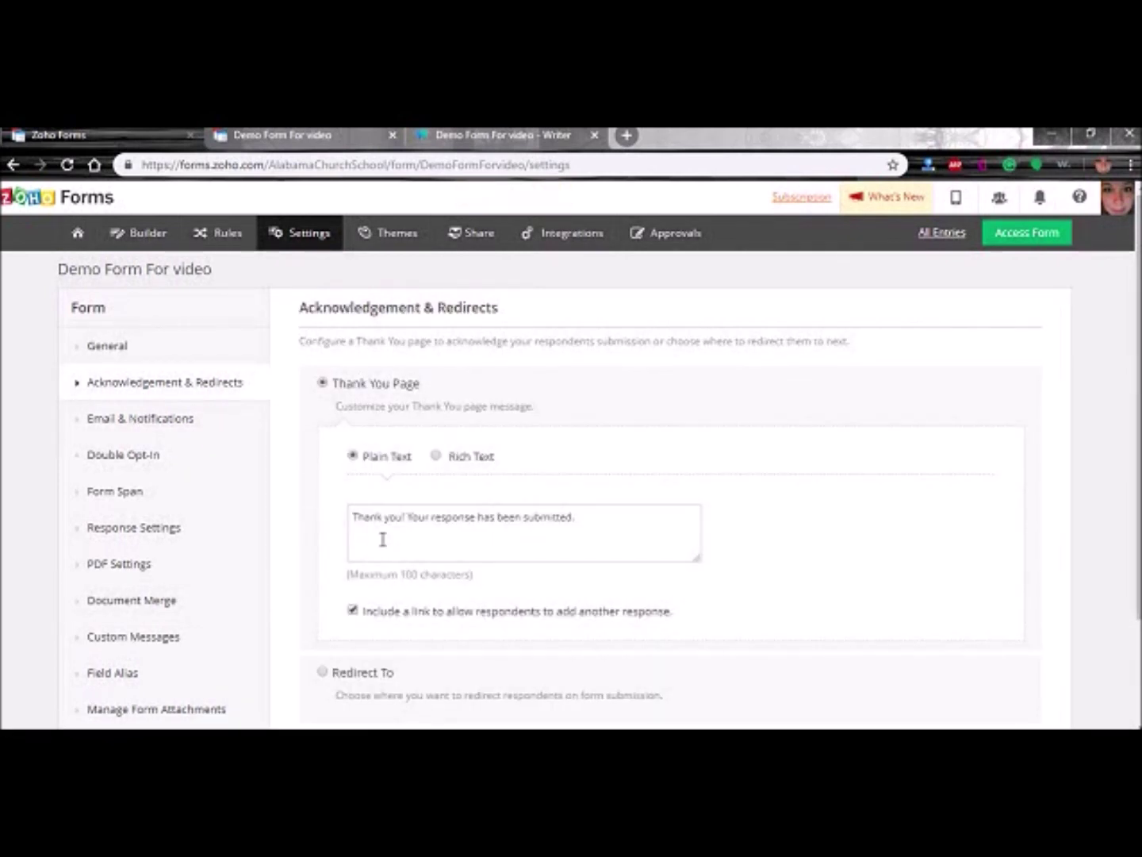
scroll(348, 577, down, 2)
click(322, 539)
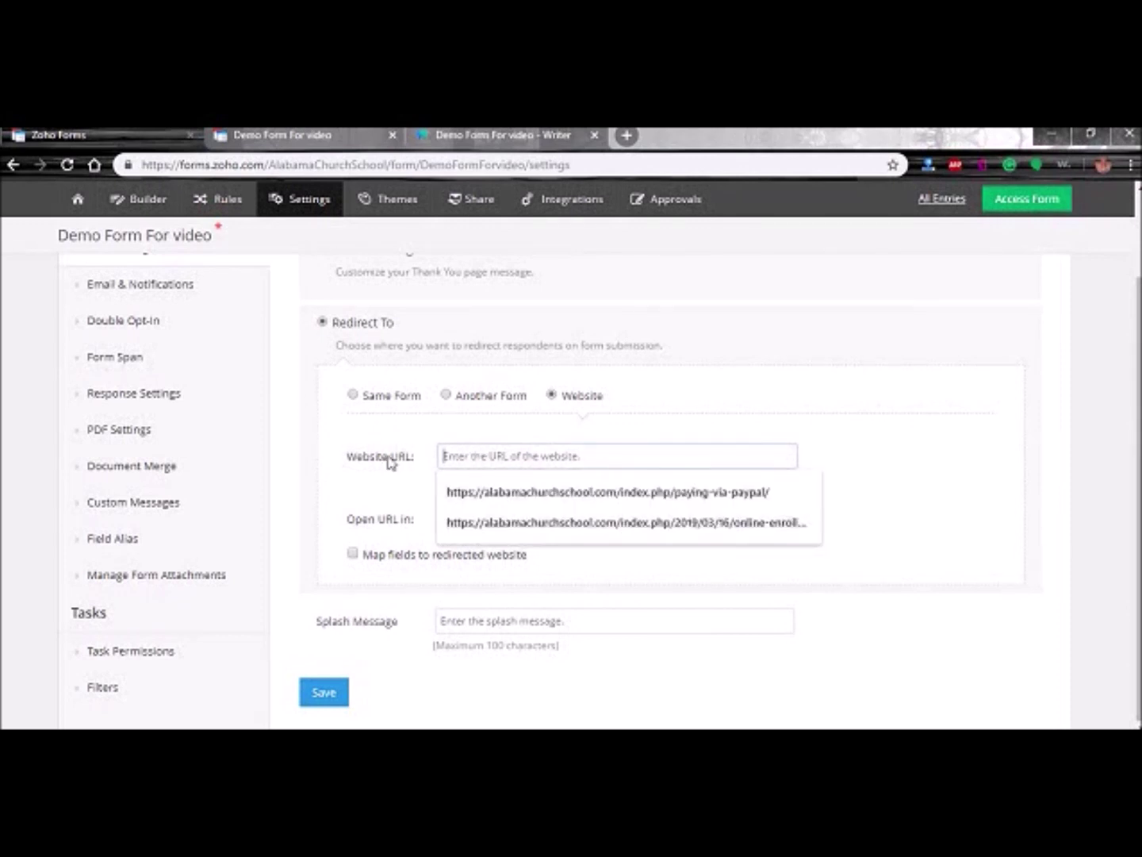
click(325, 459)
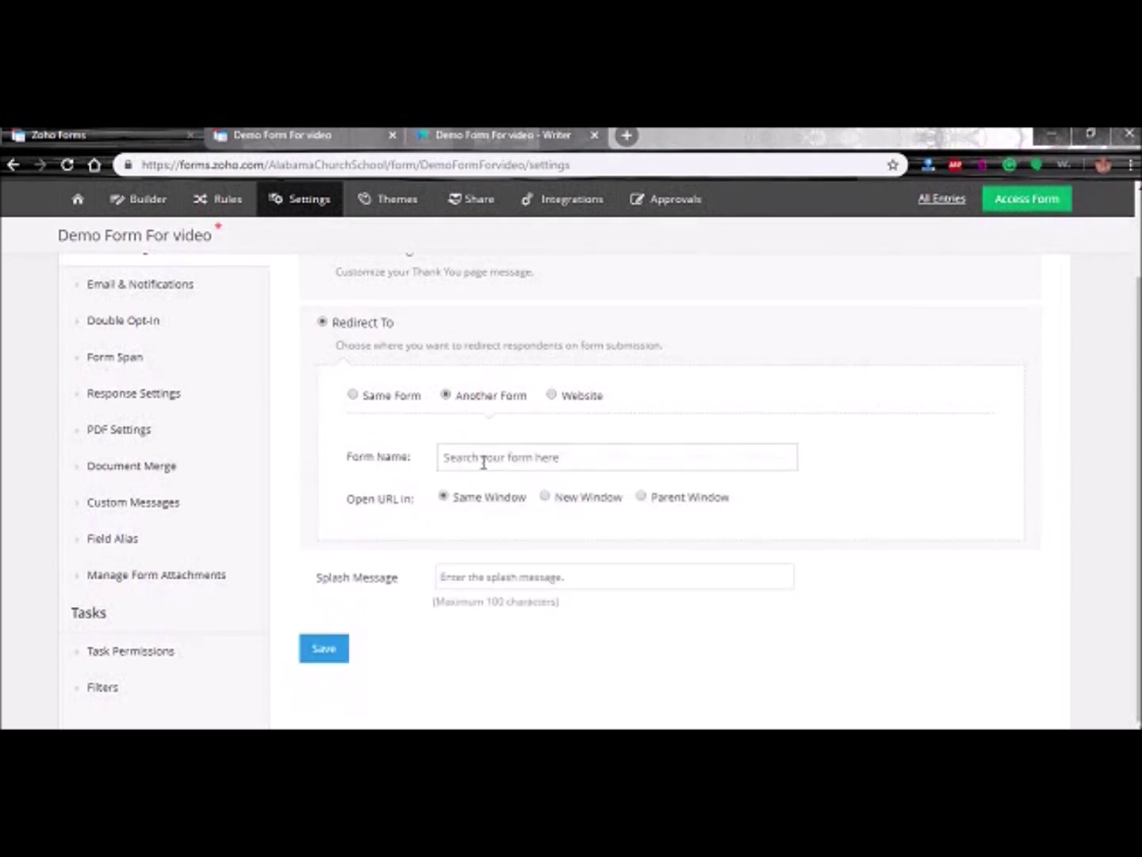
click(478, 455)
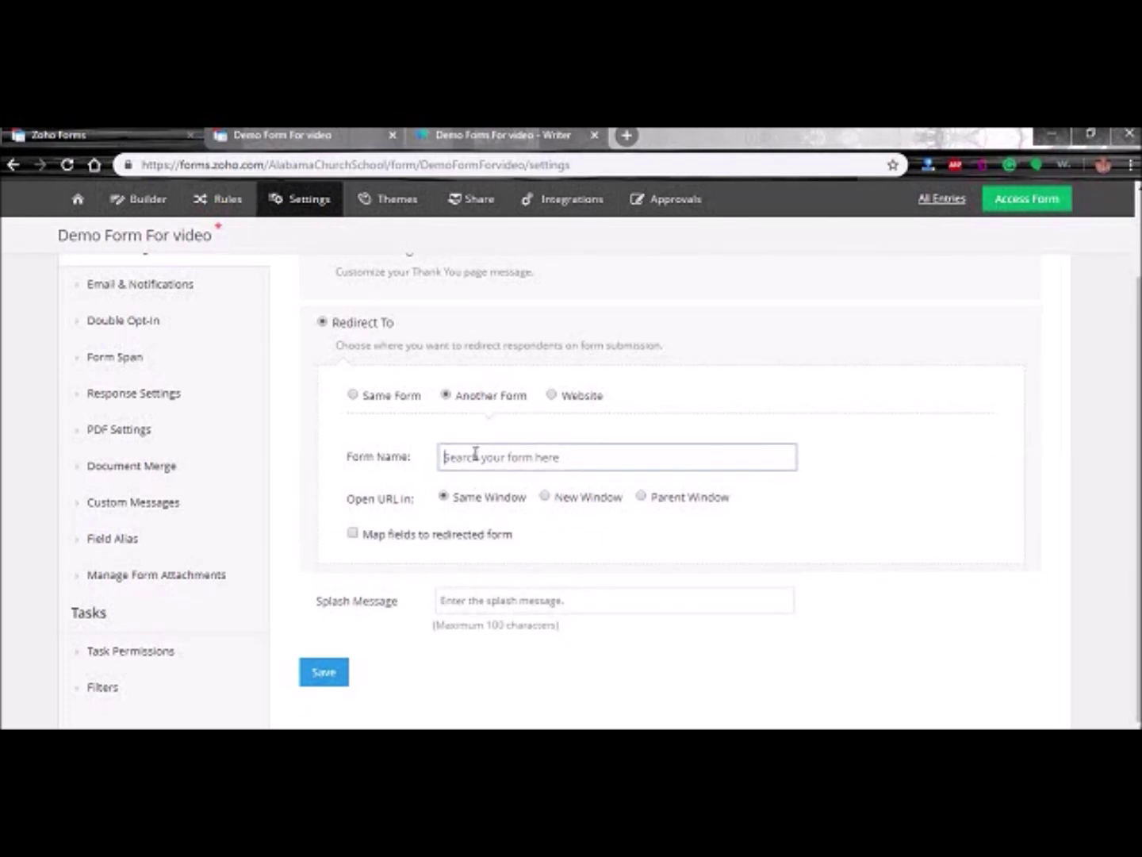
text(C)
scroll(484, 524, down, 1)
click(295, 490)
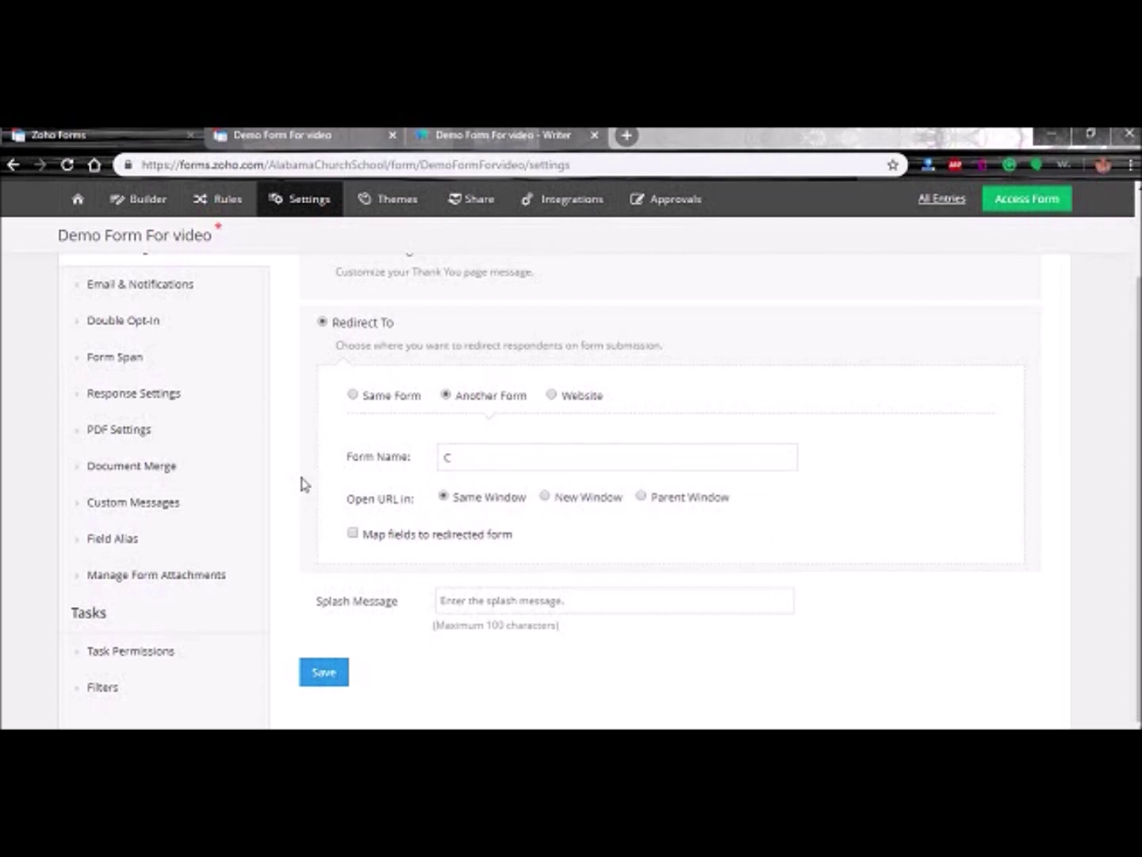
- Revert to the thank-you page acknowledgement and open the All Entries report
scroll(301, 407, up, 3)
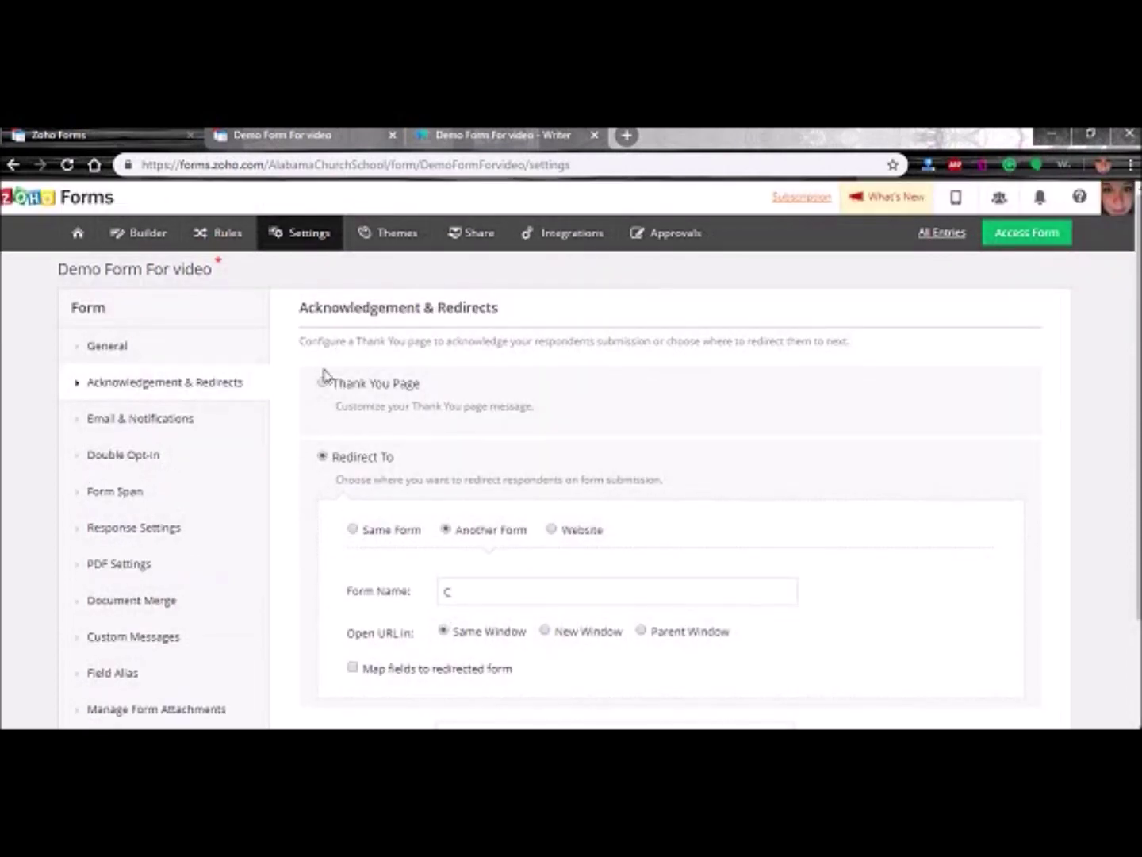
click(322, 382)
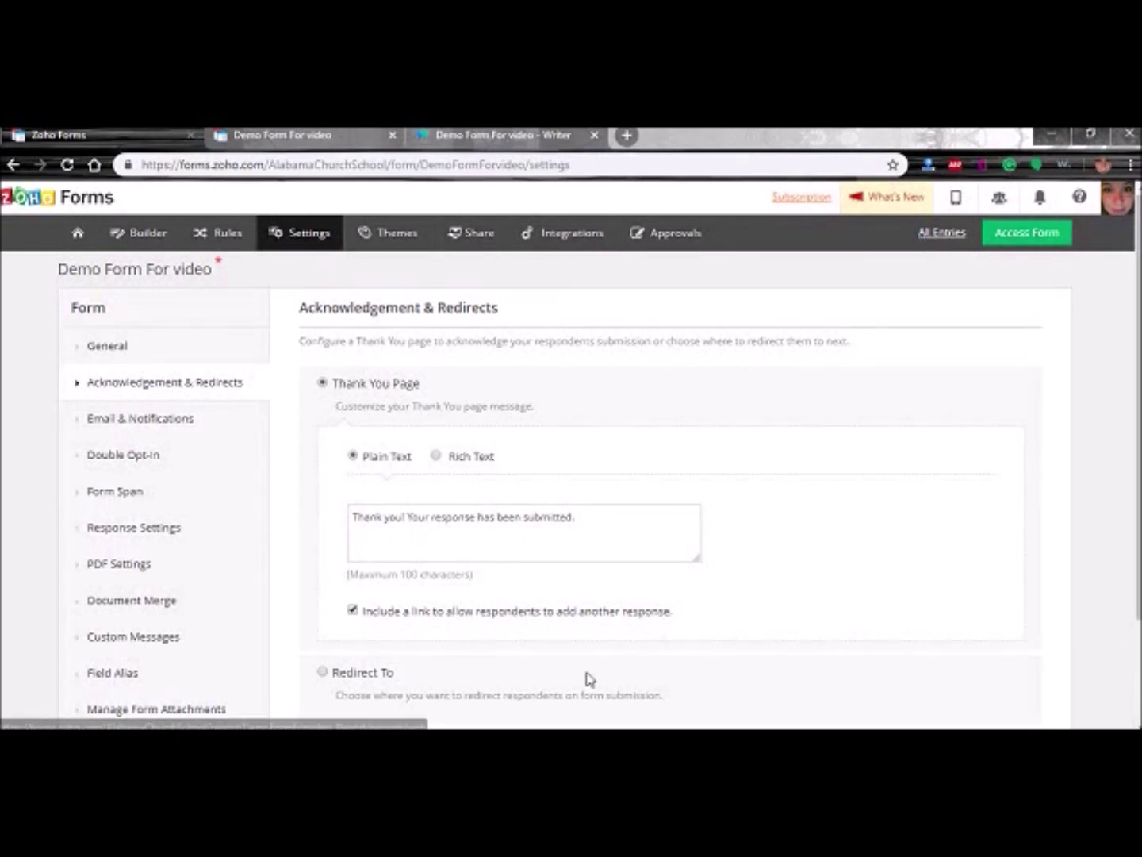
click(555, 738)
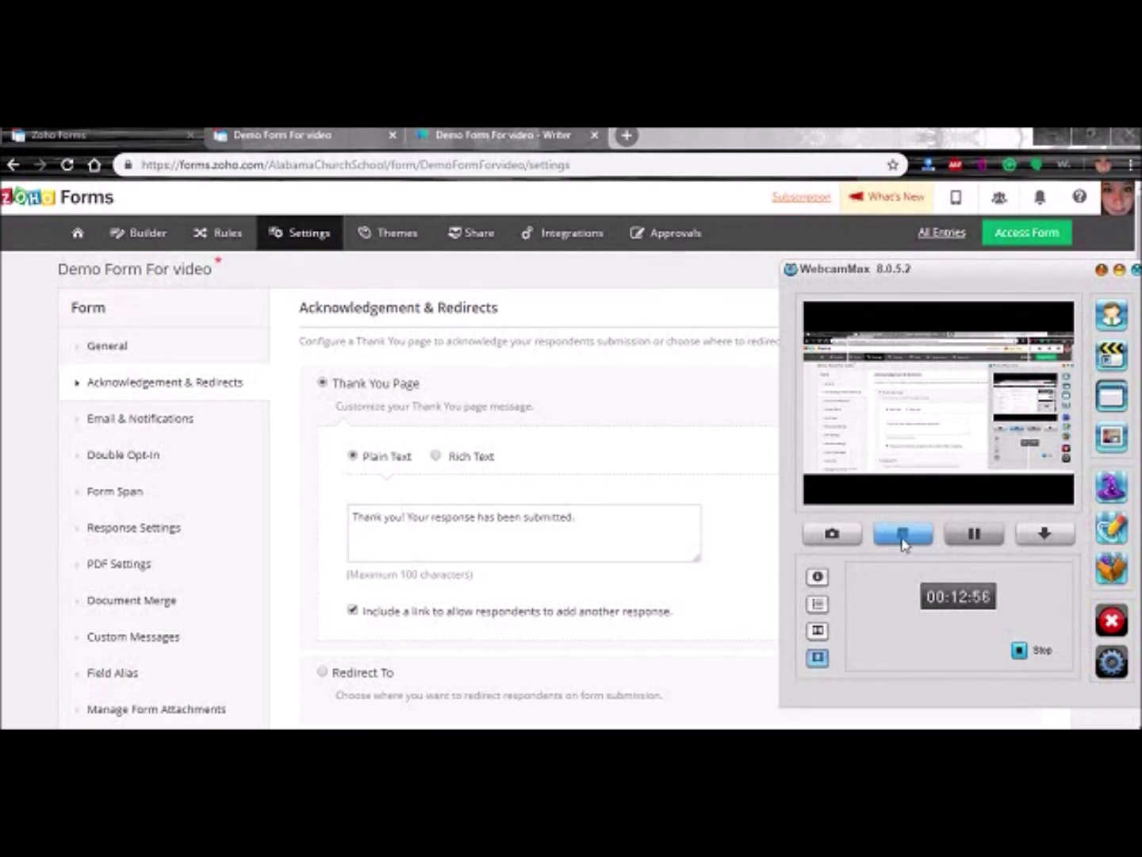
click(905, 535)
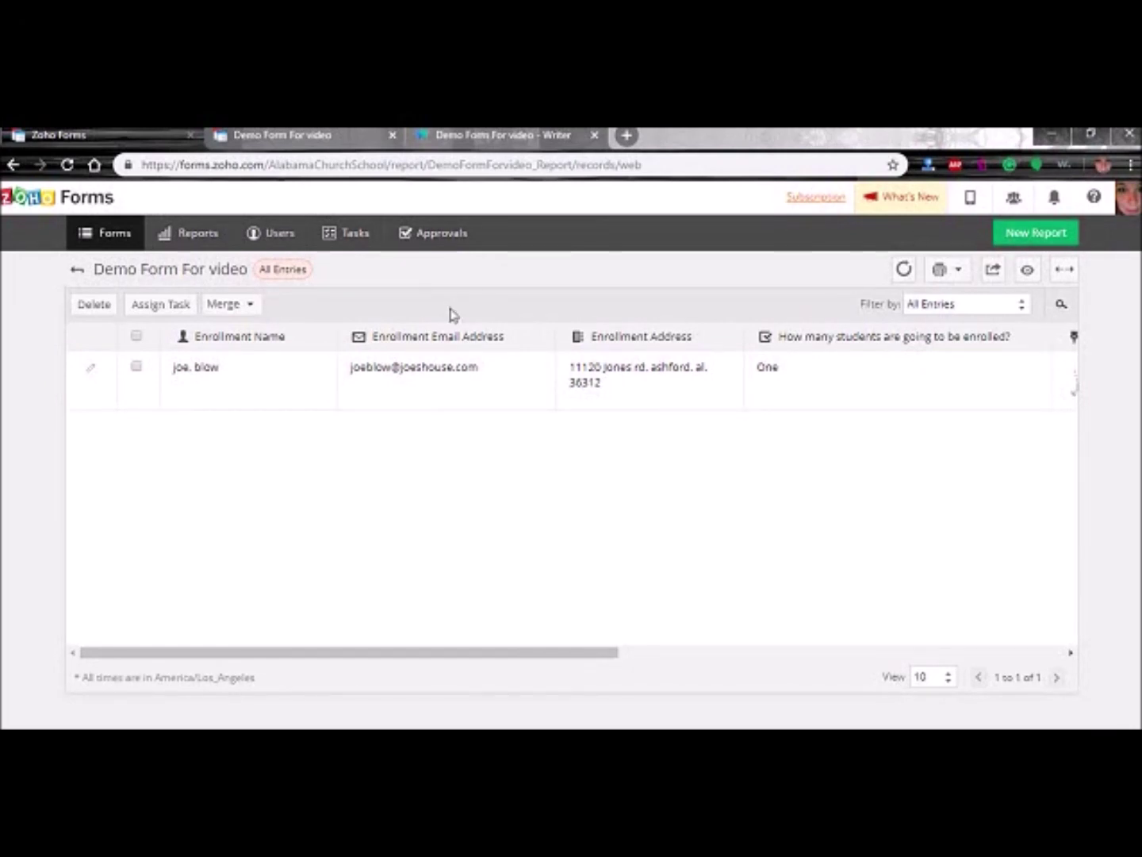
click(77, 270)
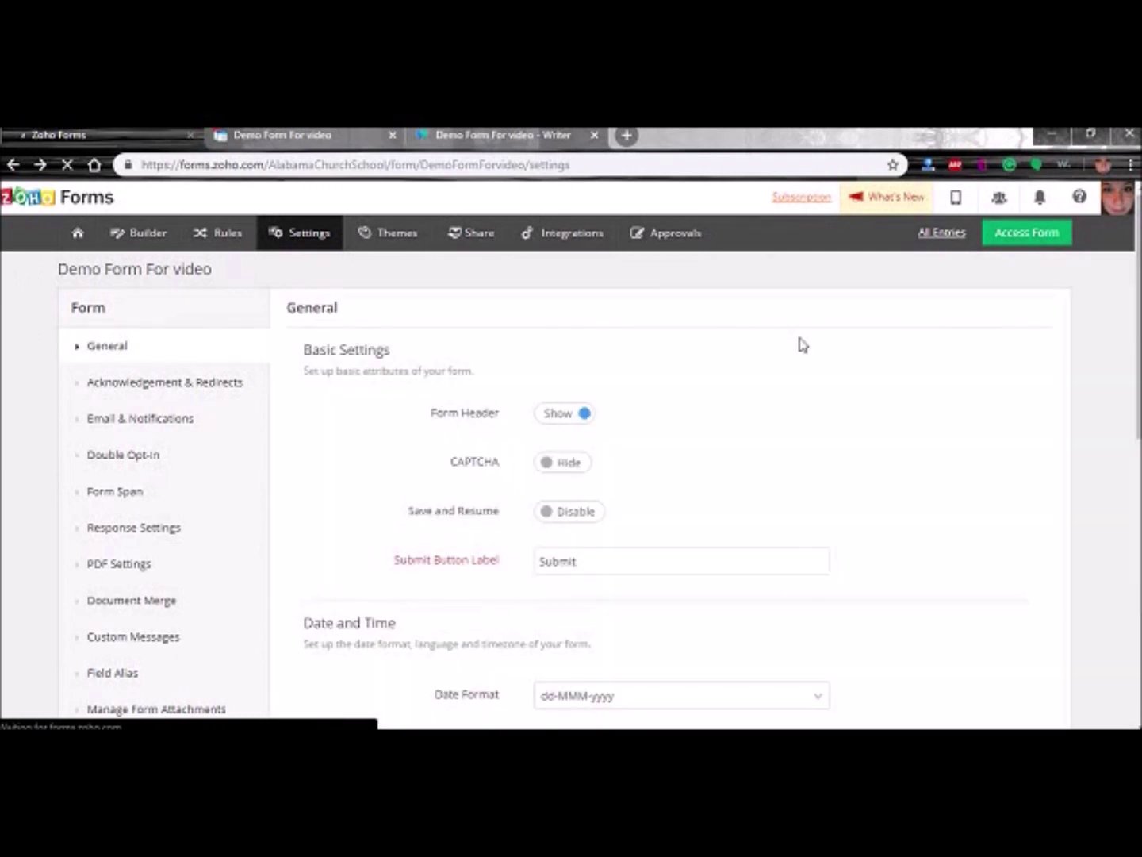
click(944, 238)
drag(51, 269, 225, 281)
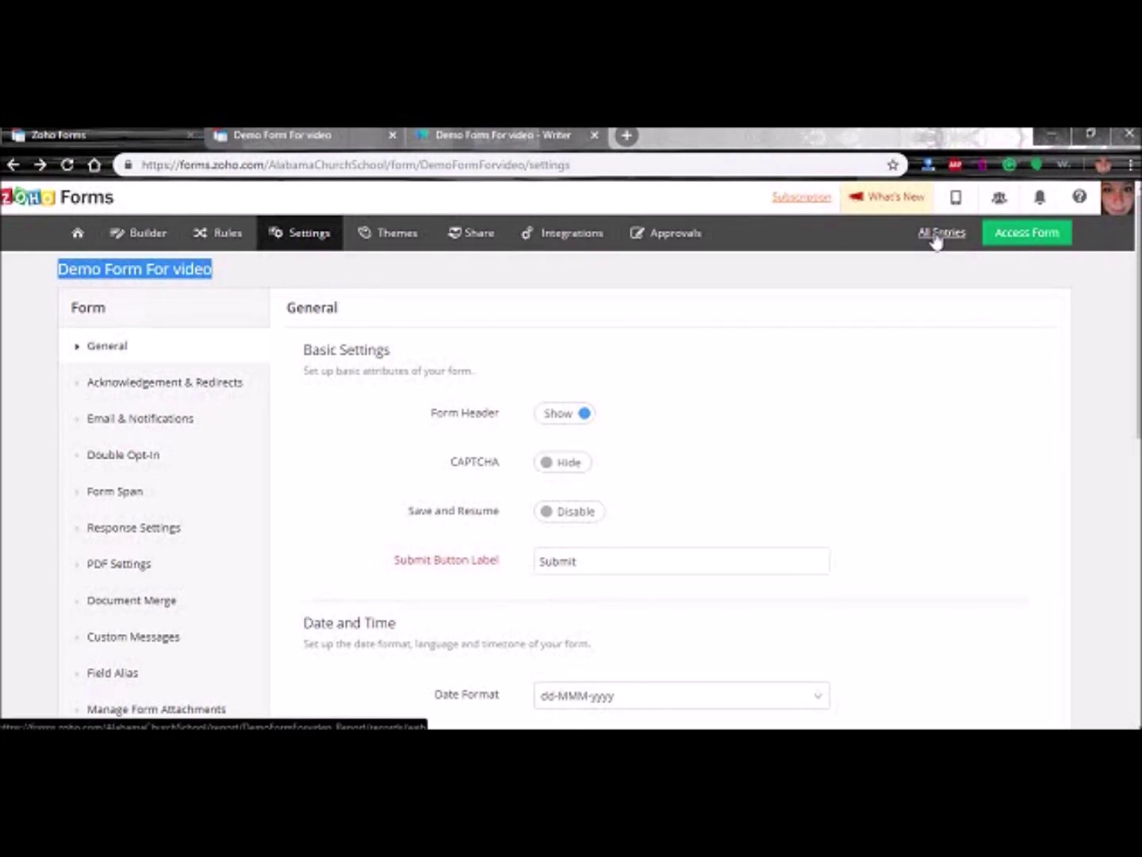
mouse_move(73, 232)
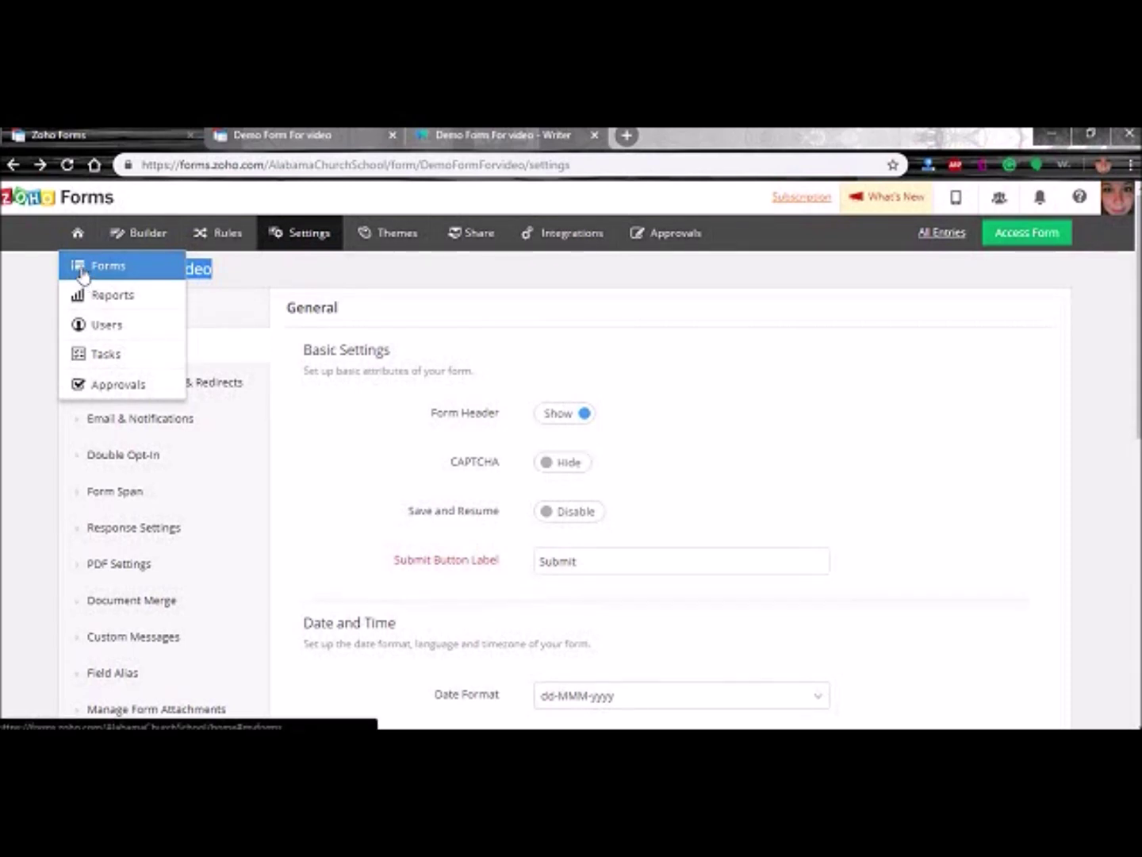
click(83, 273)
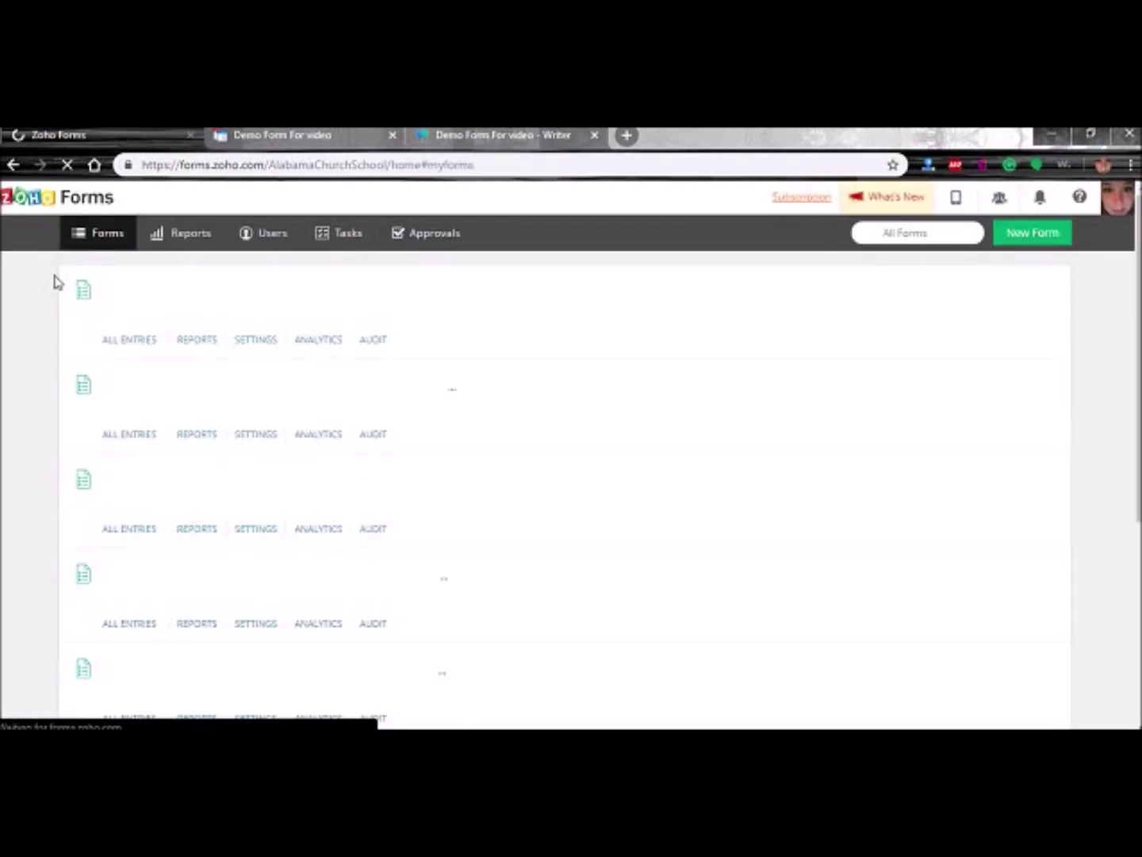
mouse_move(74, 275)
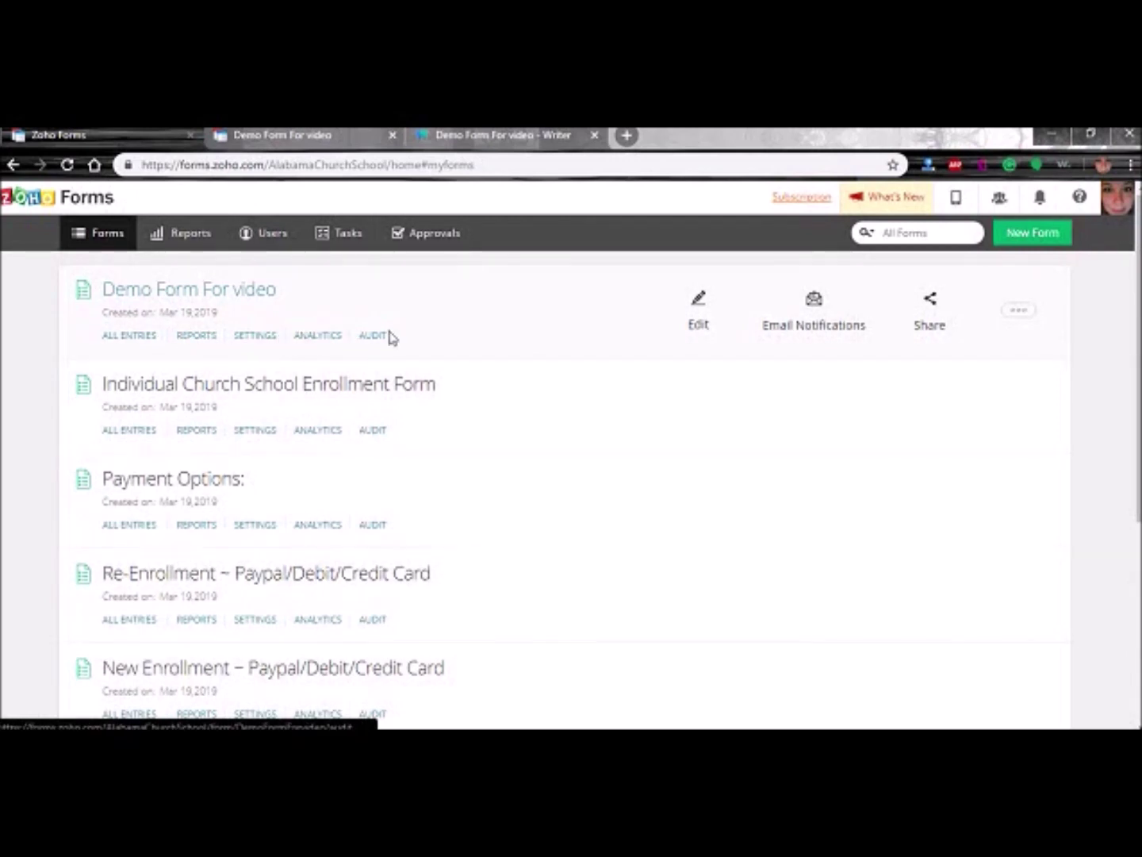
click(1020, 313)
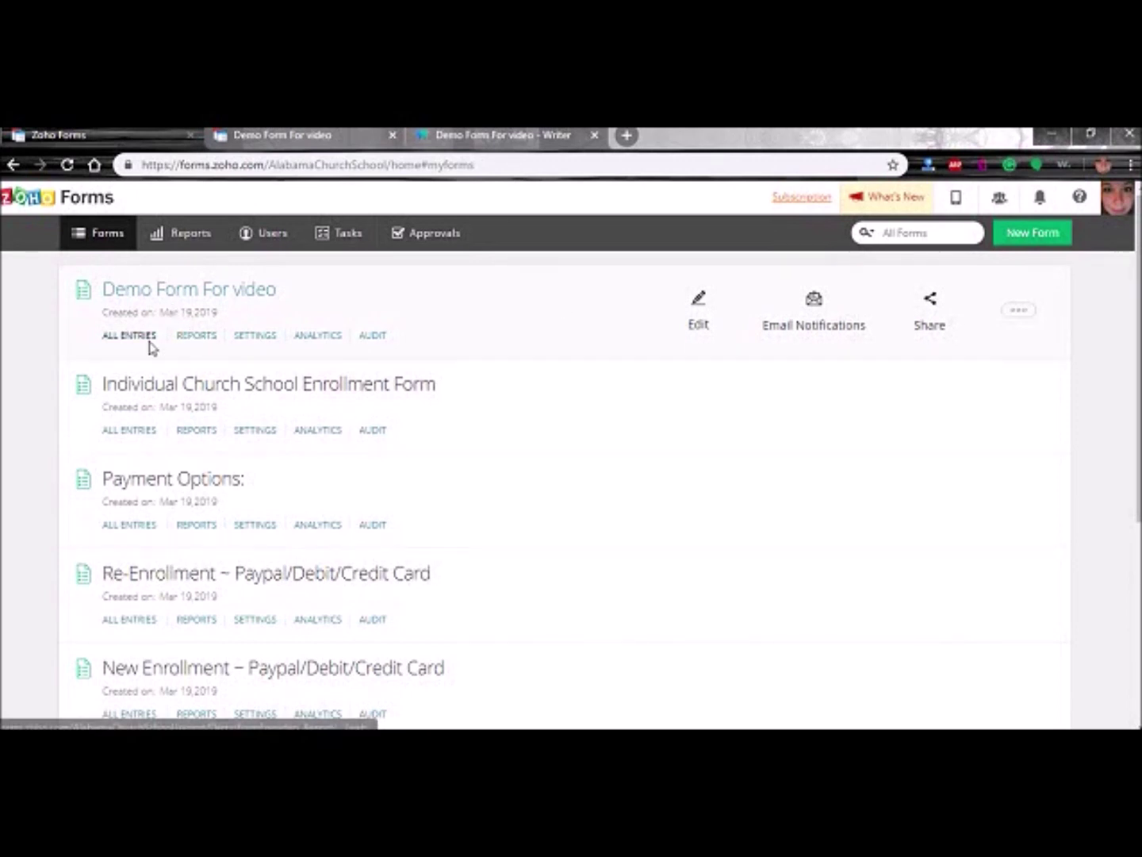
click(125, 336)
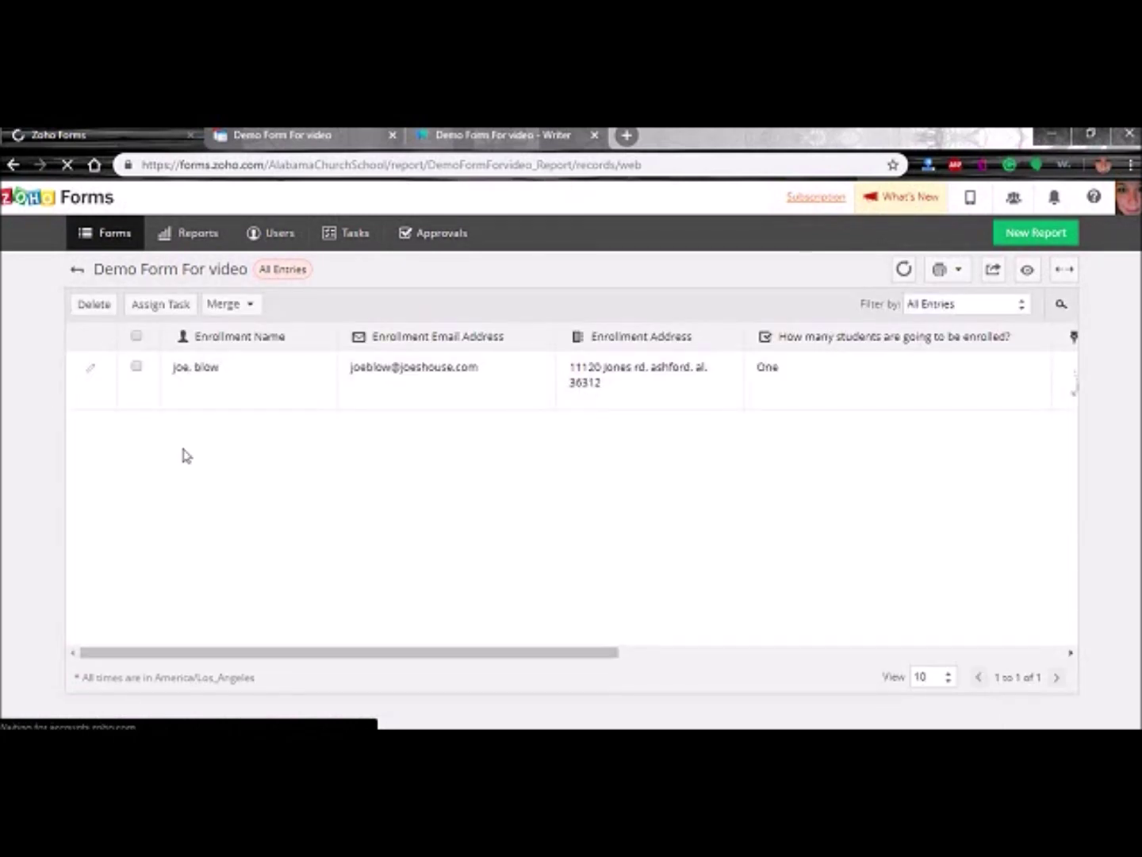
- Select the submitted enrollment entry, review its Record Summary, then bring up the Merge options
click(252, 307)
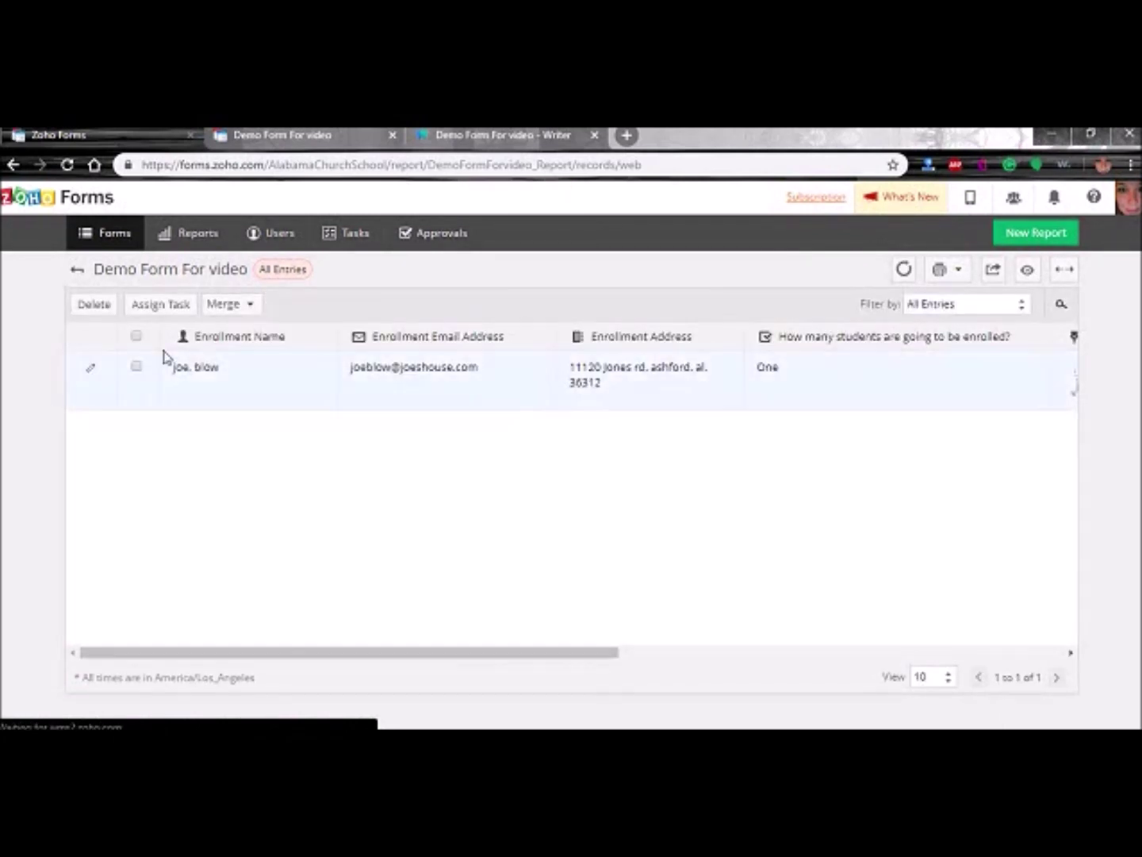
click(135, 367)
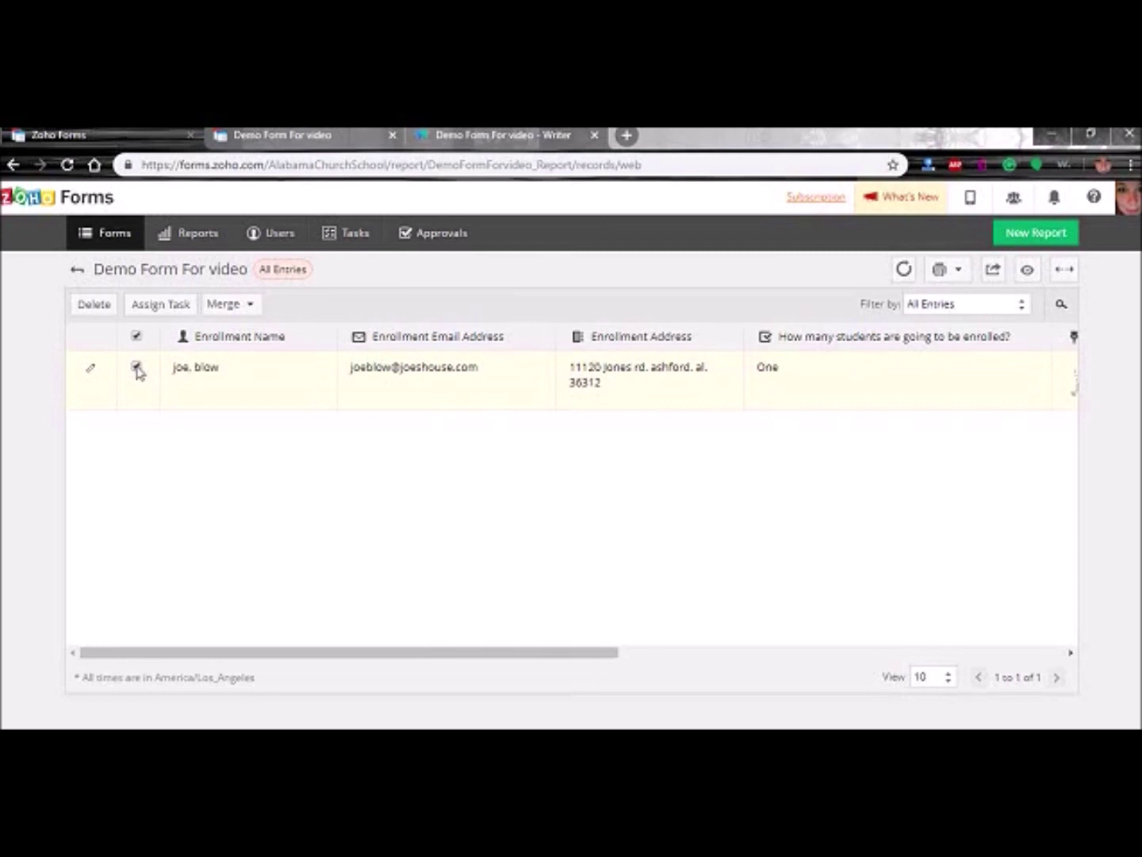
click(234, 389)
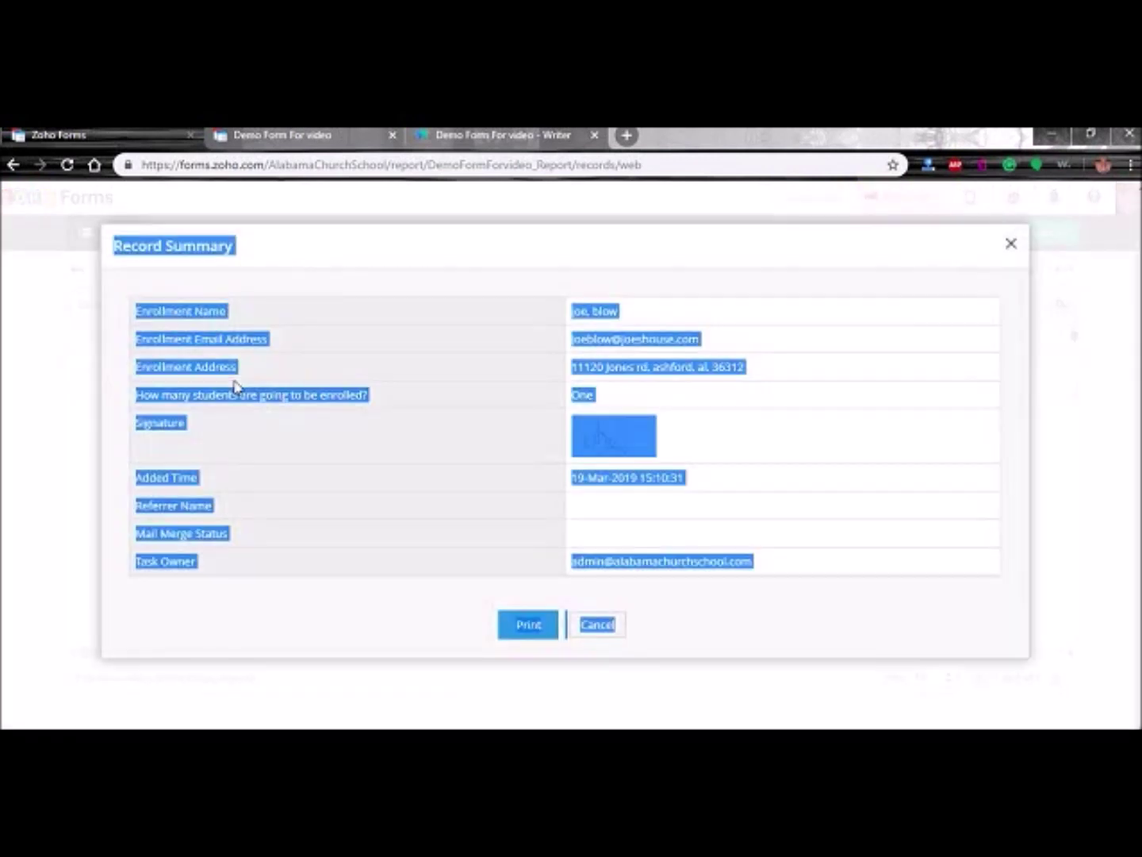
click(811, 472)
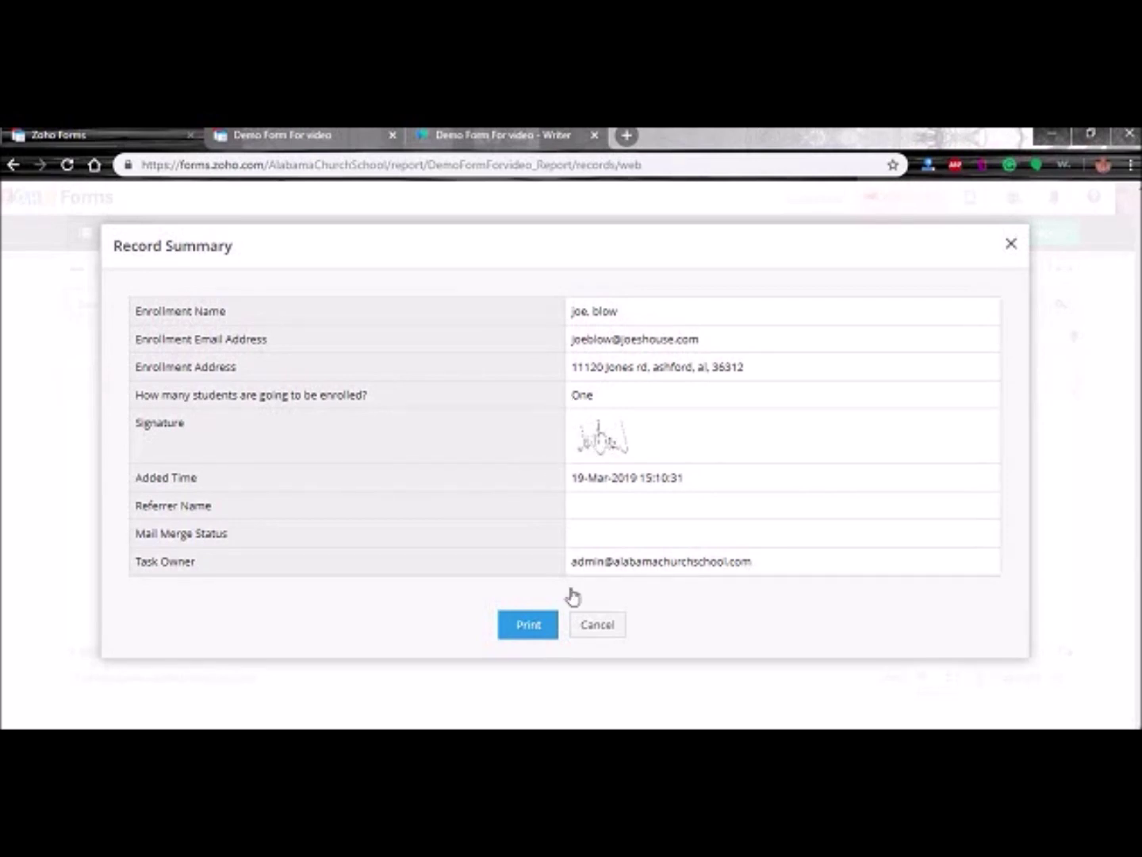
click(595, 624)
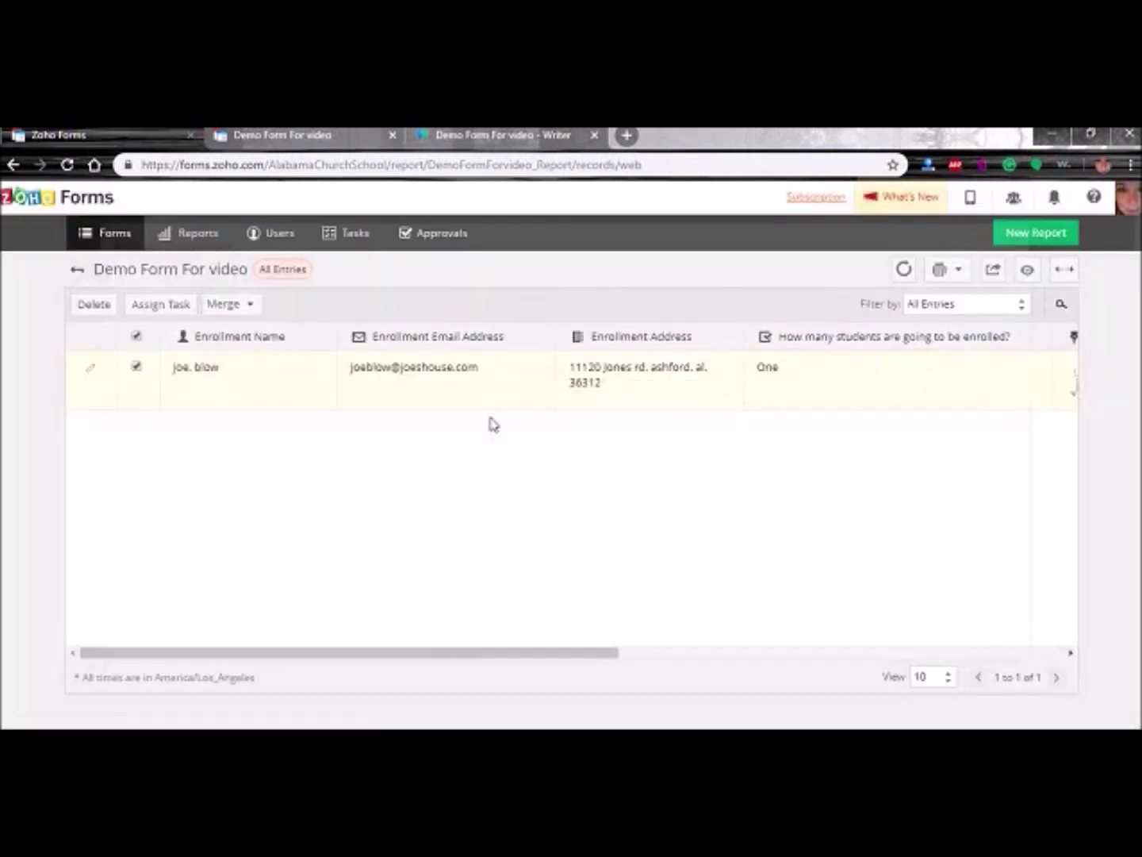
click(244, 308)
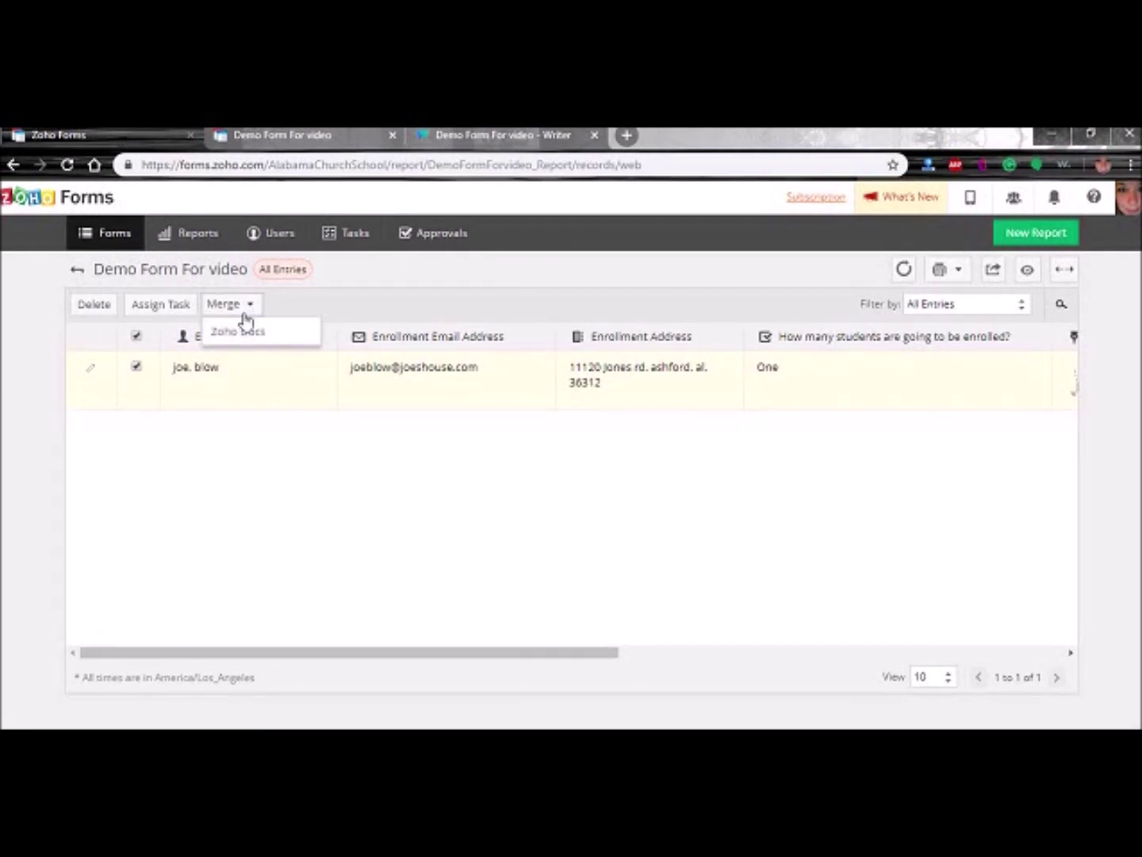
- Preview the merged Zoho Docs document for the entry and scroll through its pages
mouse_move(242, 330)
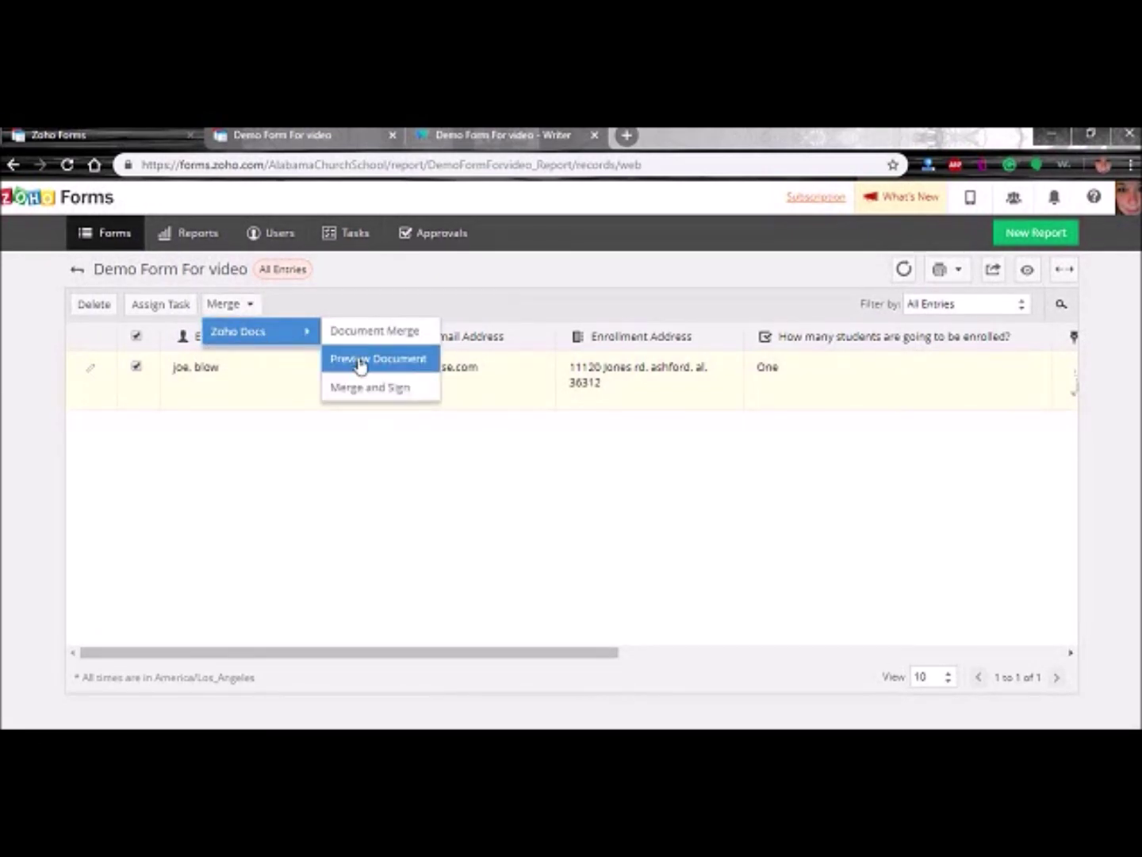
click(361, 361)
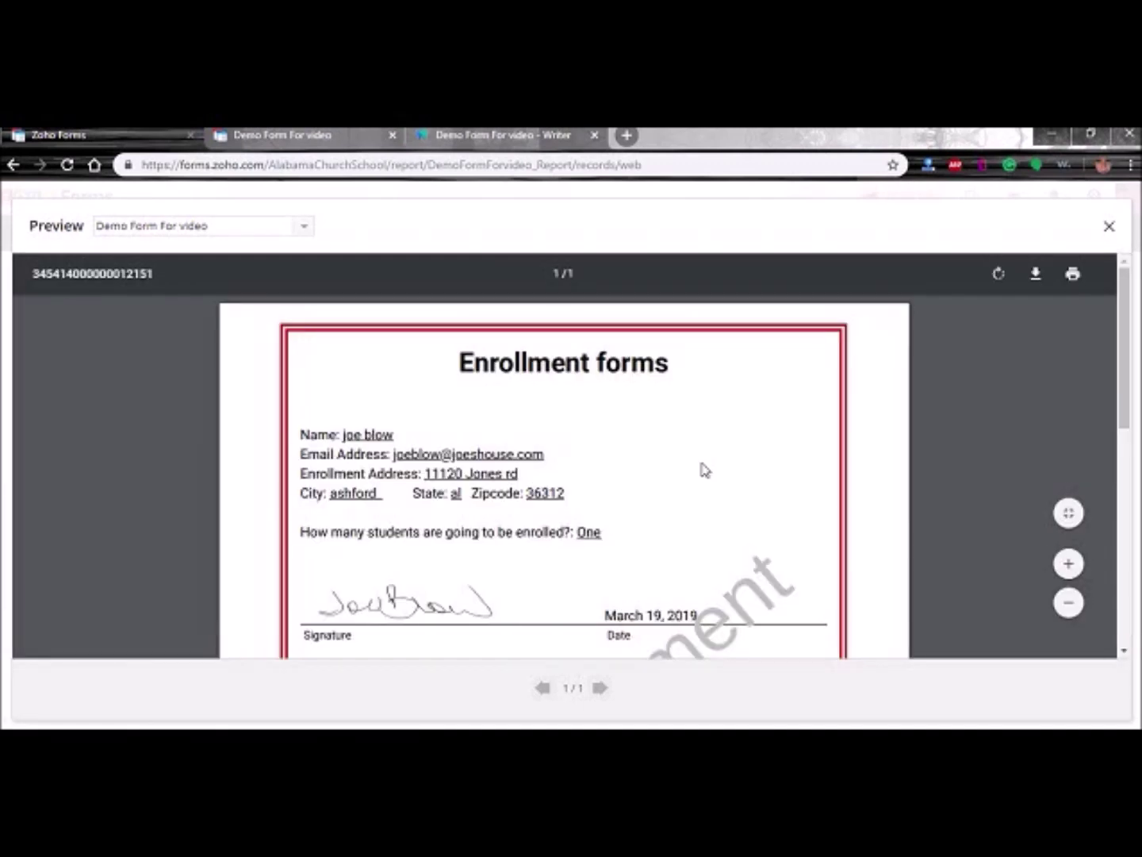
scroll(808, 479, down, 1)
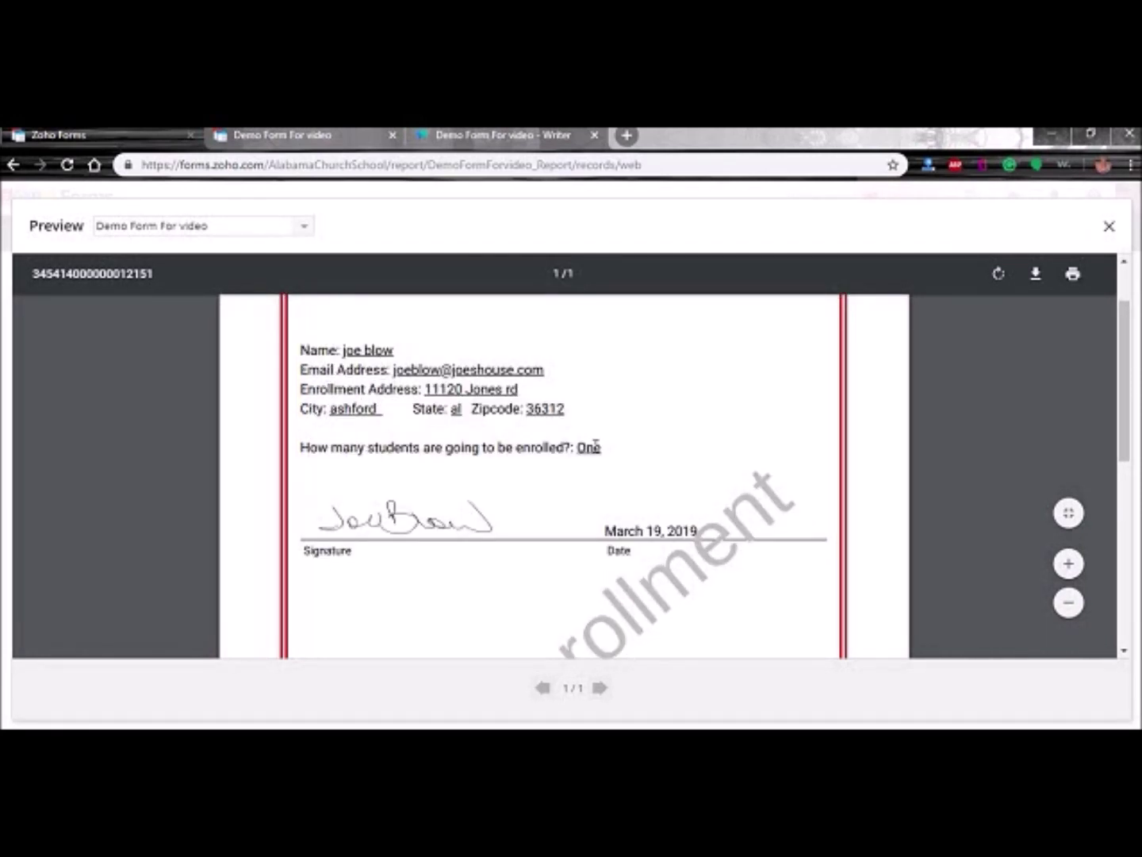
scroll(609, 451, down, 1)
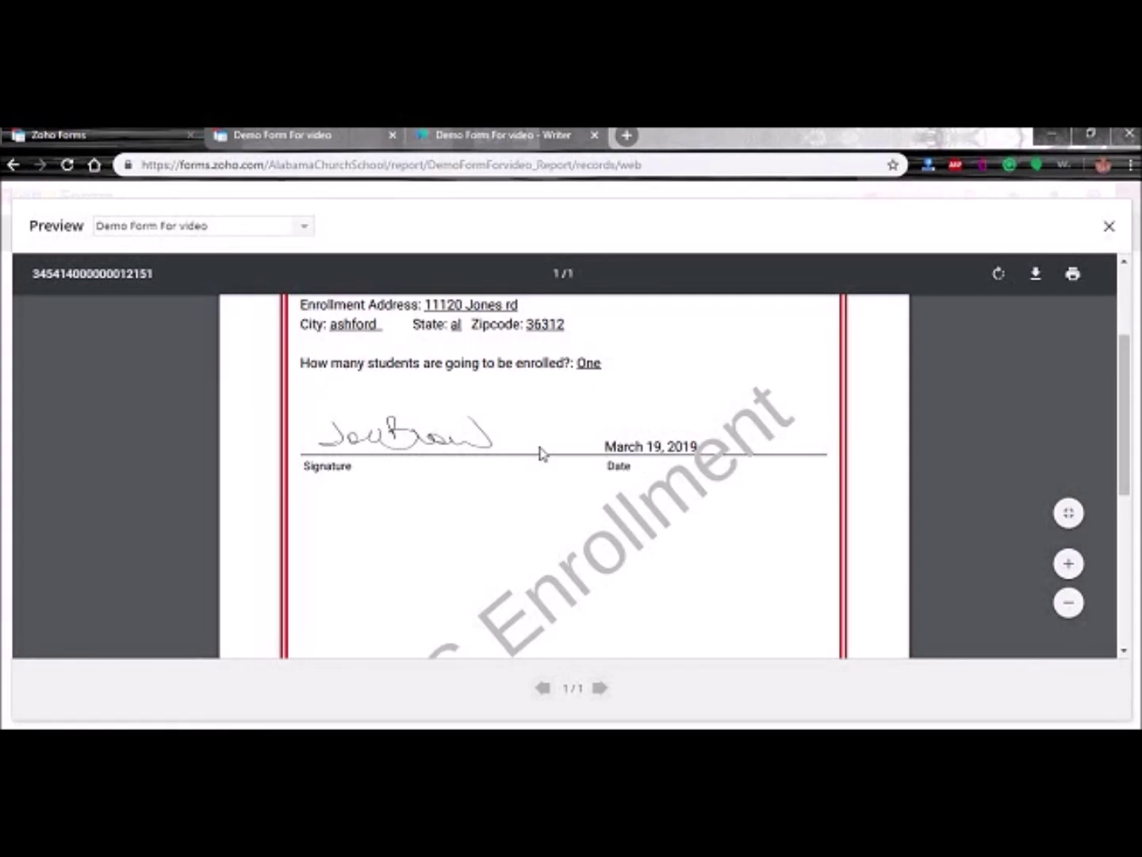
scroll(507, 500, down, 4)
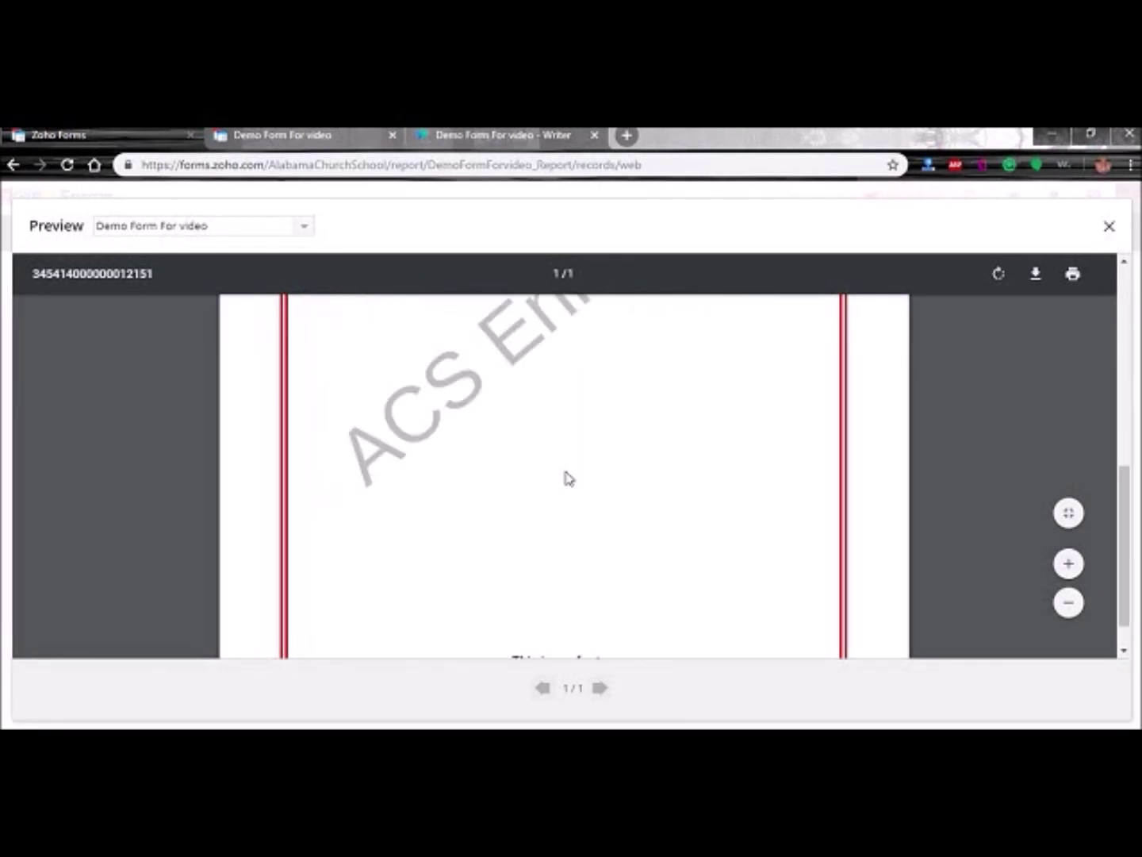
scroll(568, 477, down, 1)
scroll(663, 513, up, 6)
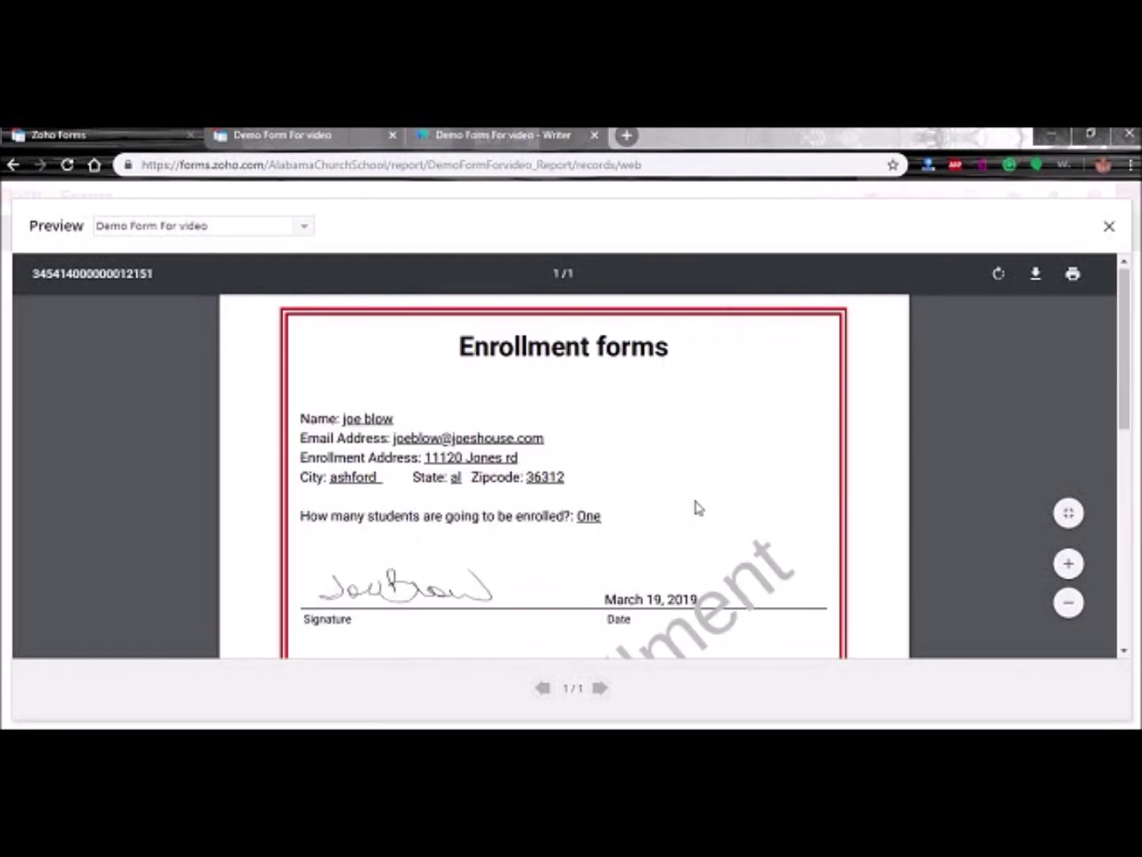
- Close the preview and delete the test entry so the report shows No entries
click(1109, 227)
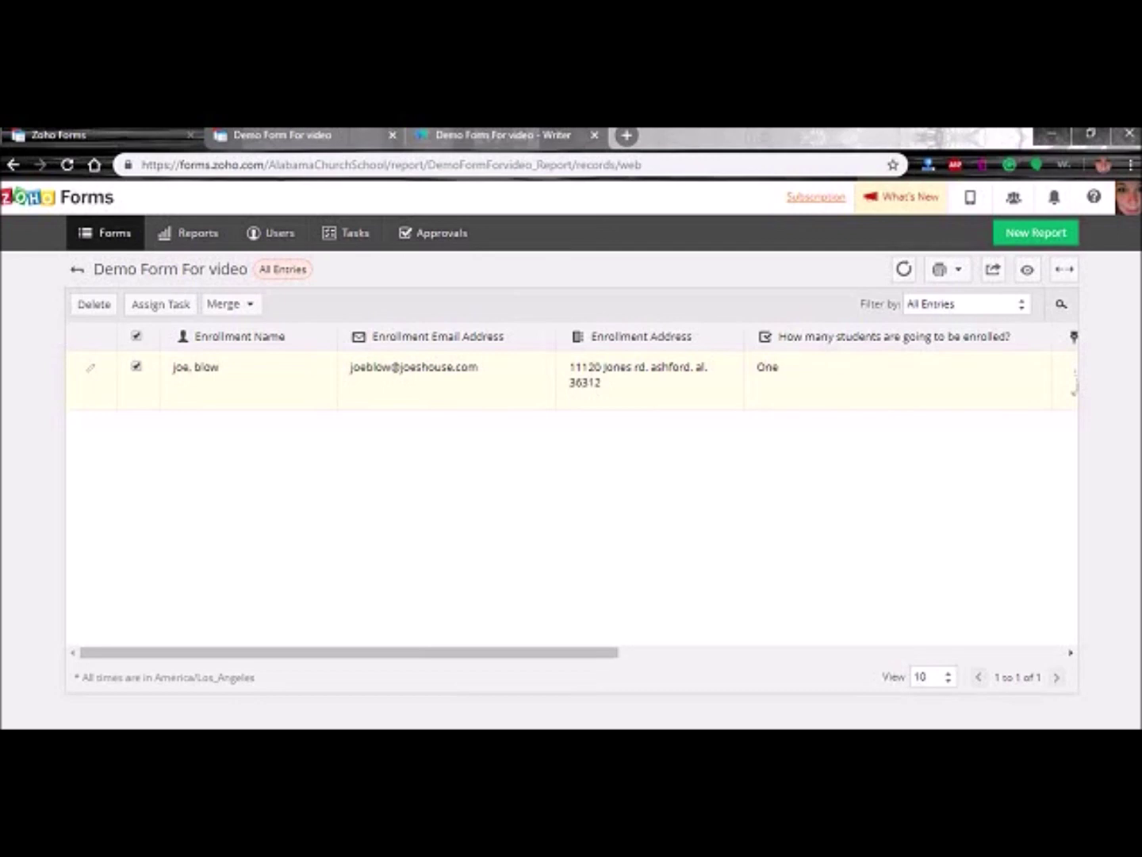
mouse_move(257, 655)
mouse_down()
mouse_move(624, 709)
mouse_move(841, 698)
mouse_move(640, 689)
mouse_move(143, 614)
mouse_move(93, 466)
mouse_up()
click(107, 310)
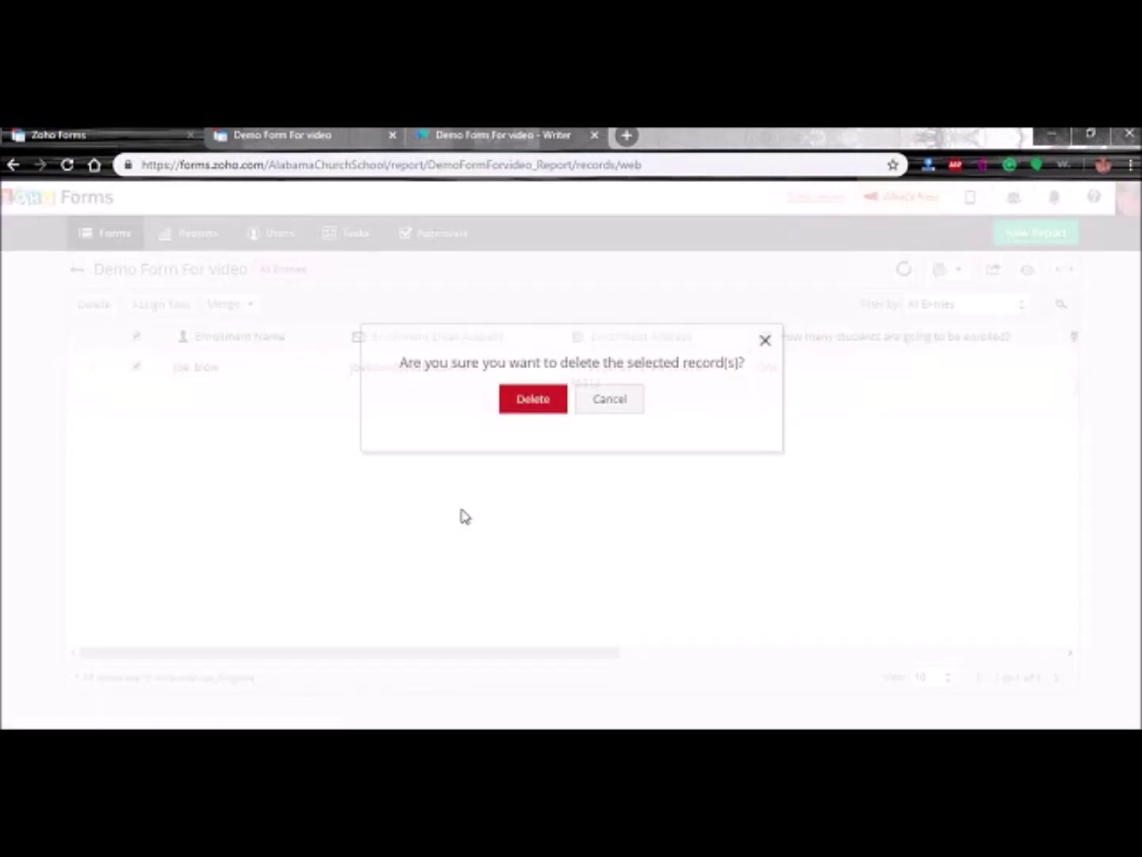
click(533, 399)
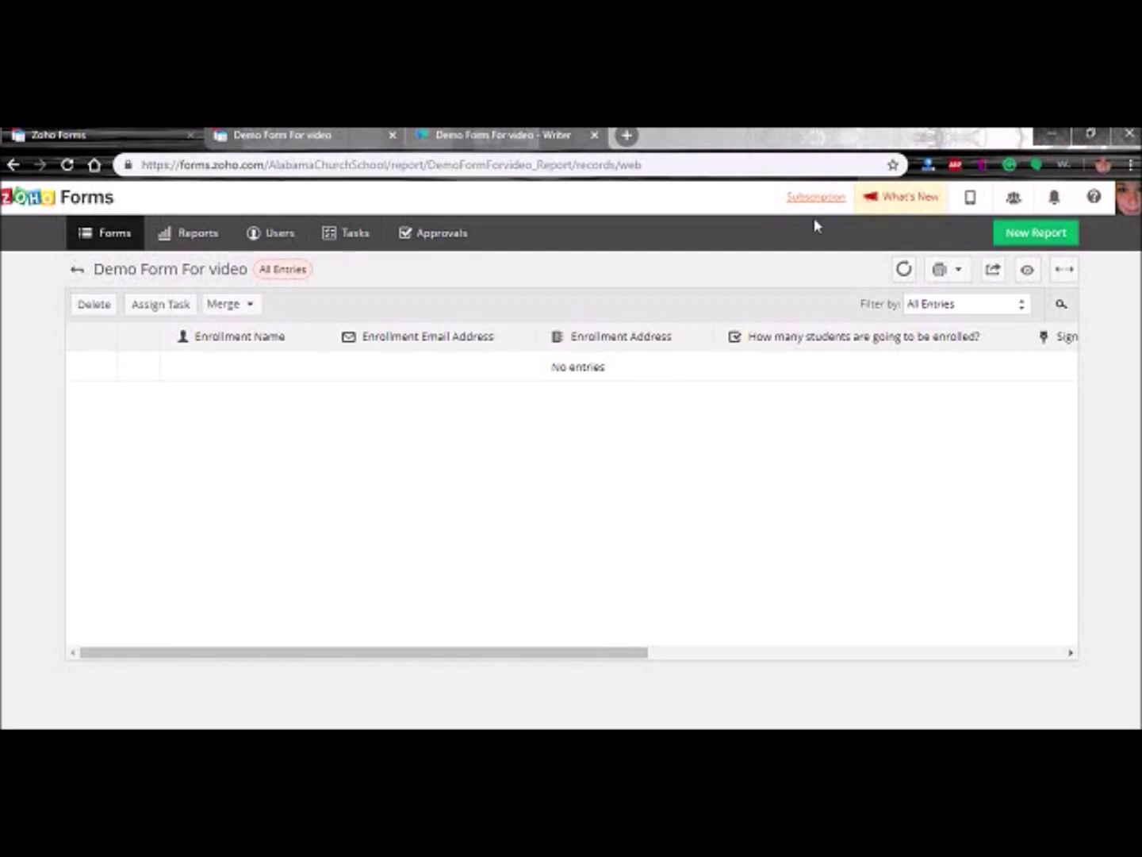
- Return to the forms list and open Custom Domain from the account menu
click(76, 275)
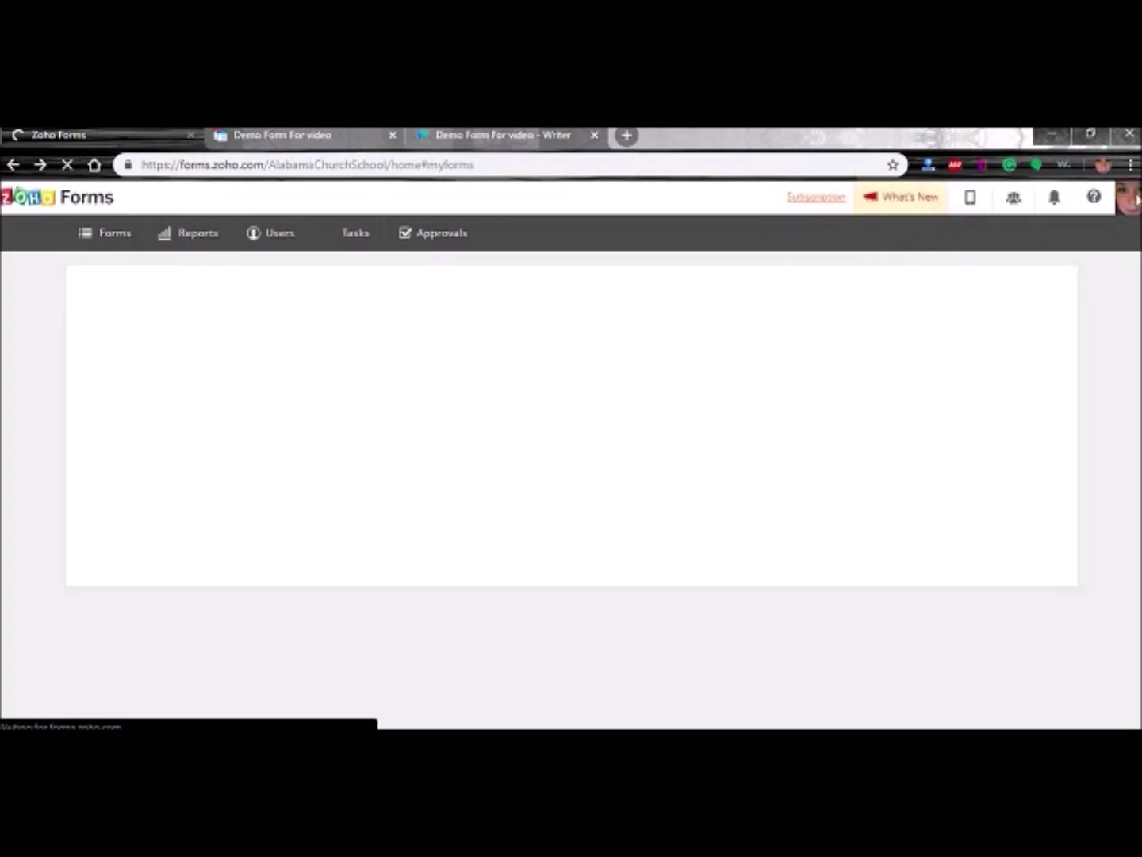
click(1135, 200)
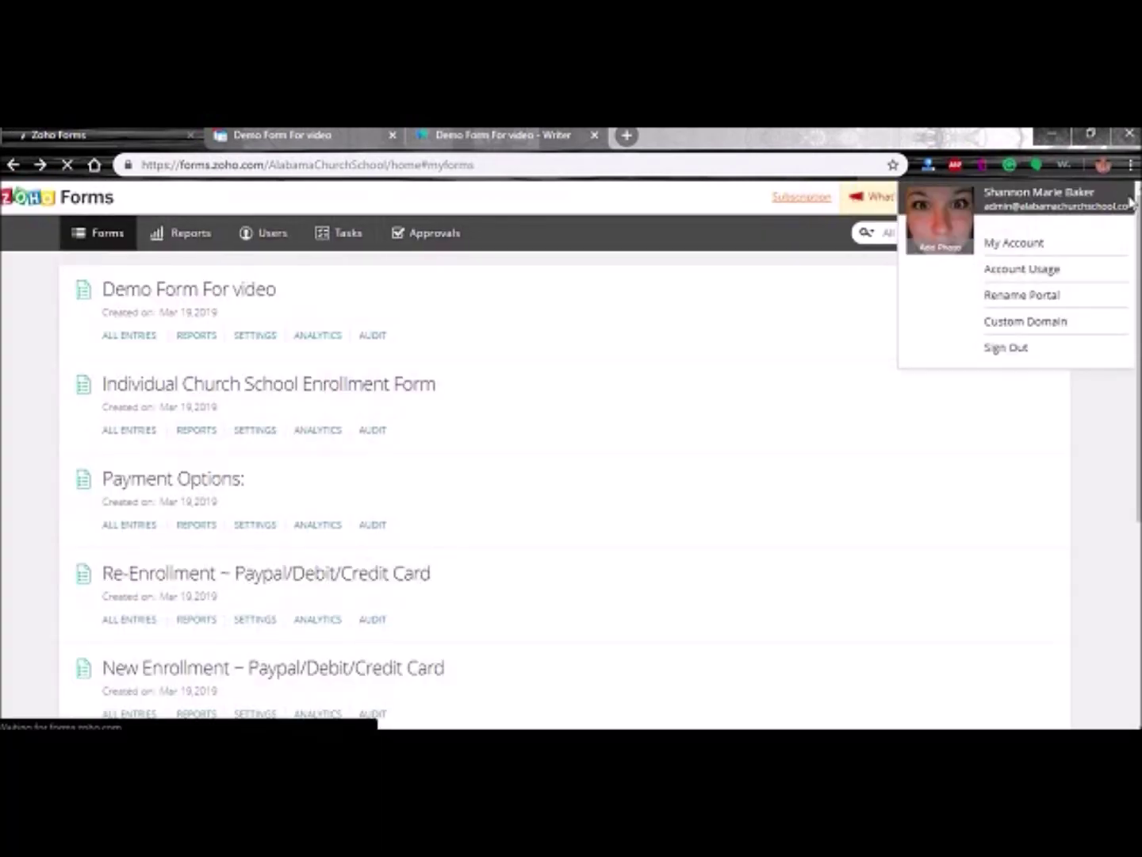
click(1019, 311)
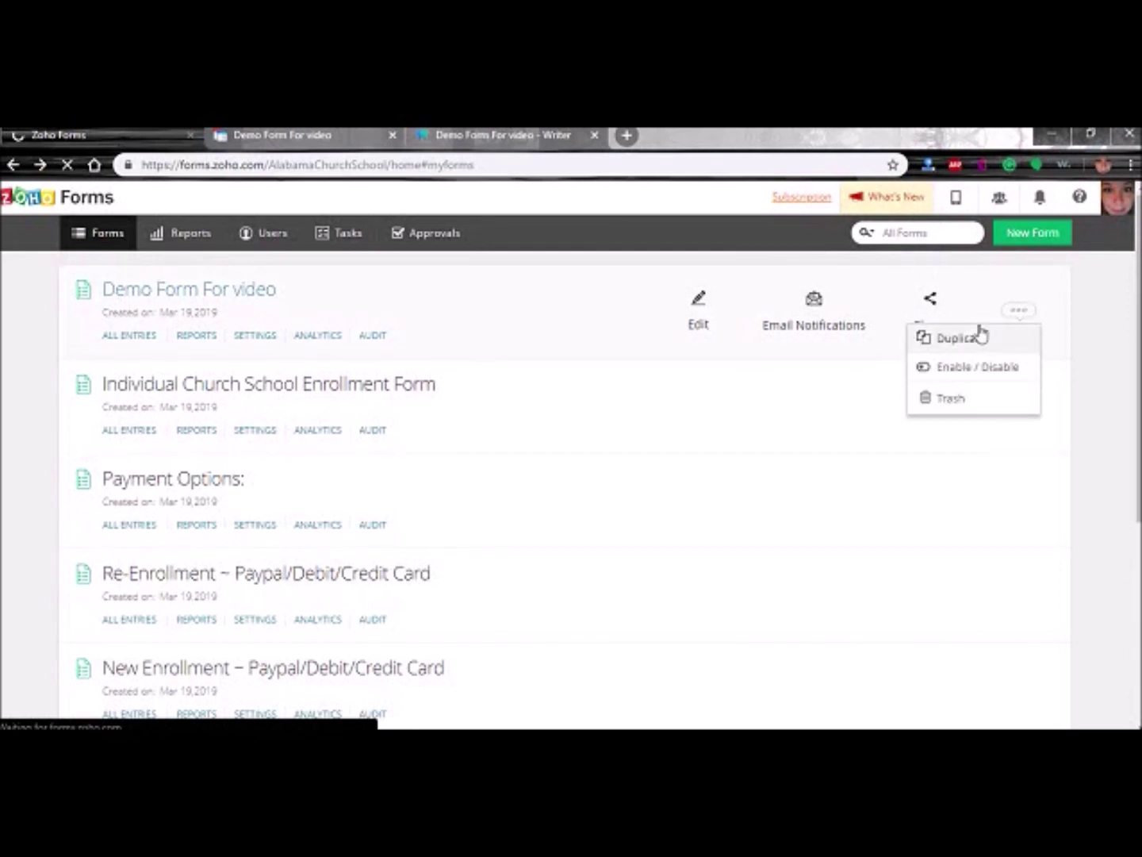
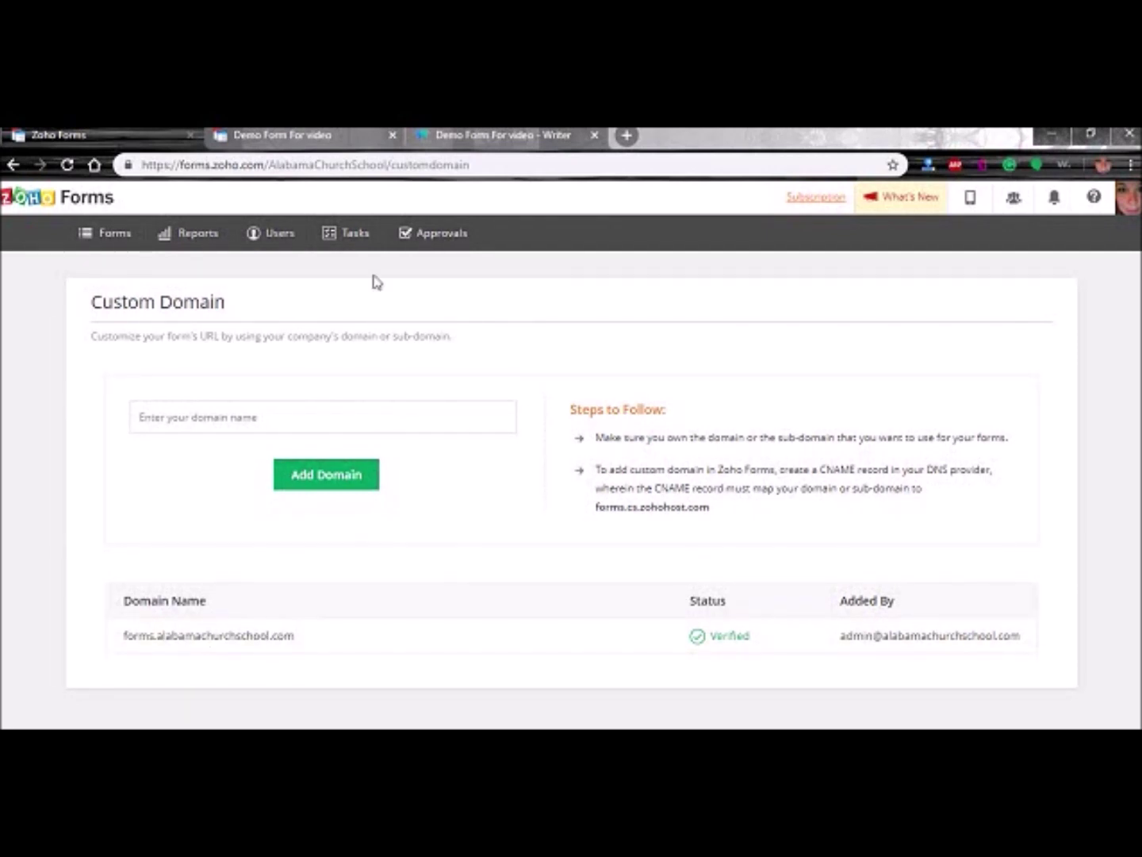
- Return to the forms list, edit Demo Form For video, and open its Settings tab
click(92, 237)
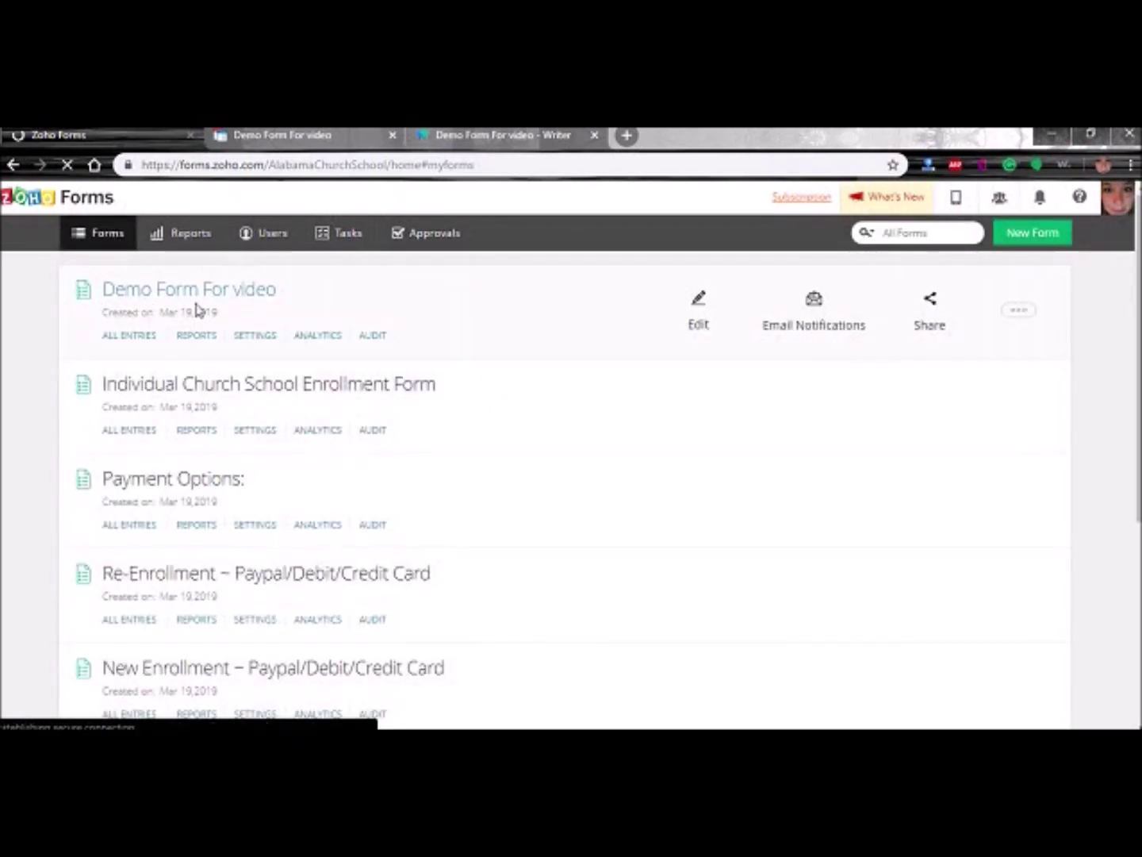
click(695, 330)
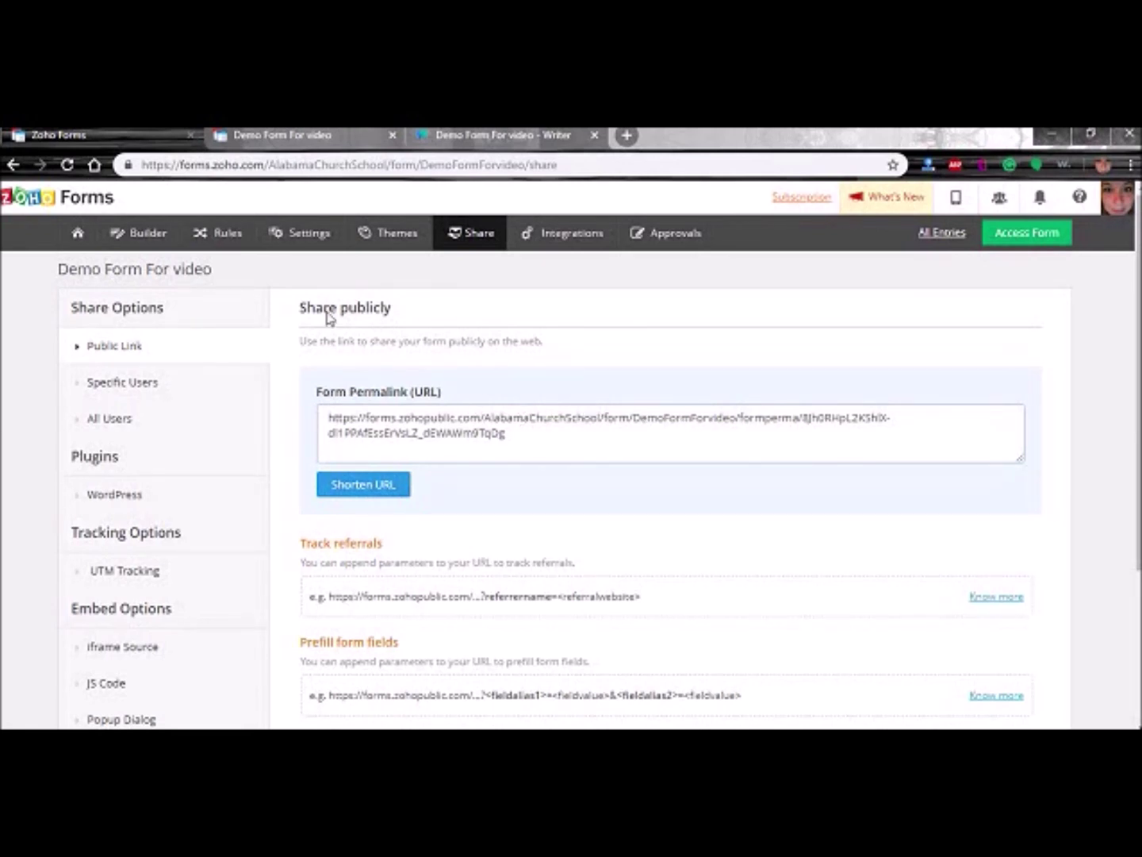
click(299, 234)
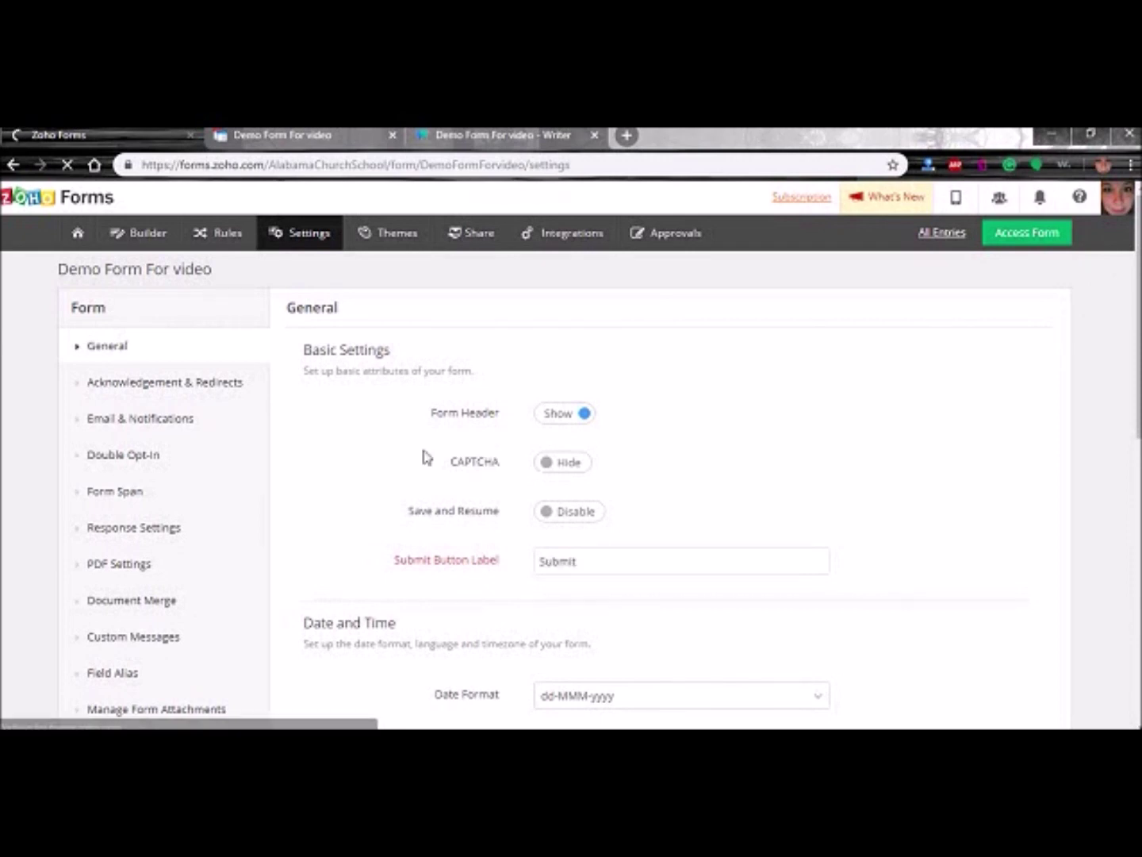
- Set the form's Custom URL to forms.alabamachurchschool.com in Advanced Settings and save
scroll(303, 476, down, 5)
scroll(125, 351, up, 5)
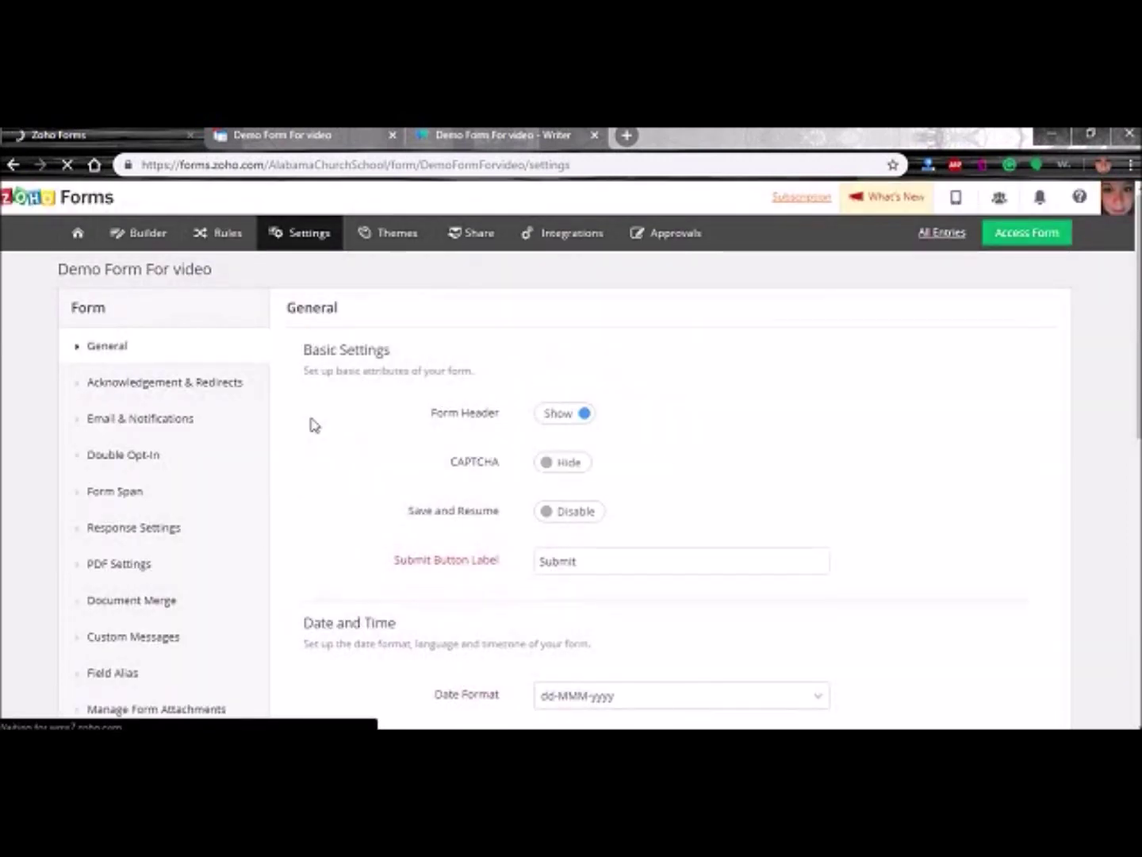
scroll(349, 460, down, 8)
click(592, 610)
click(591, 586)
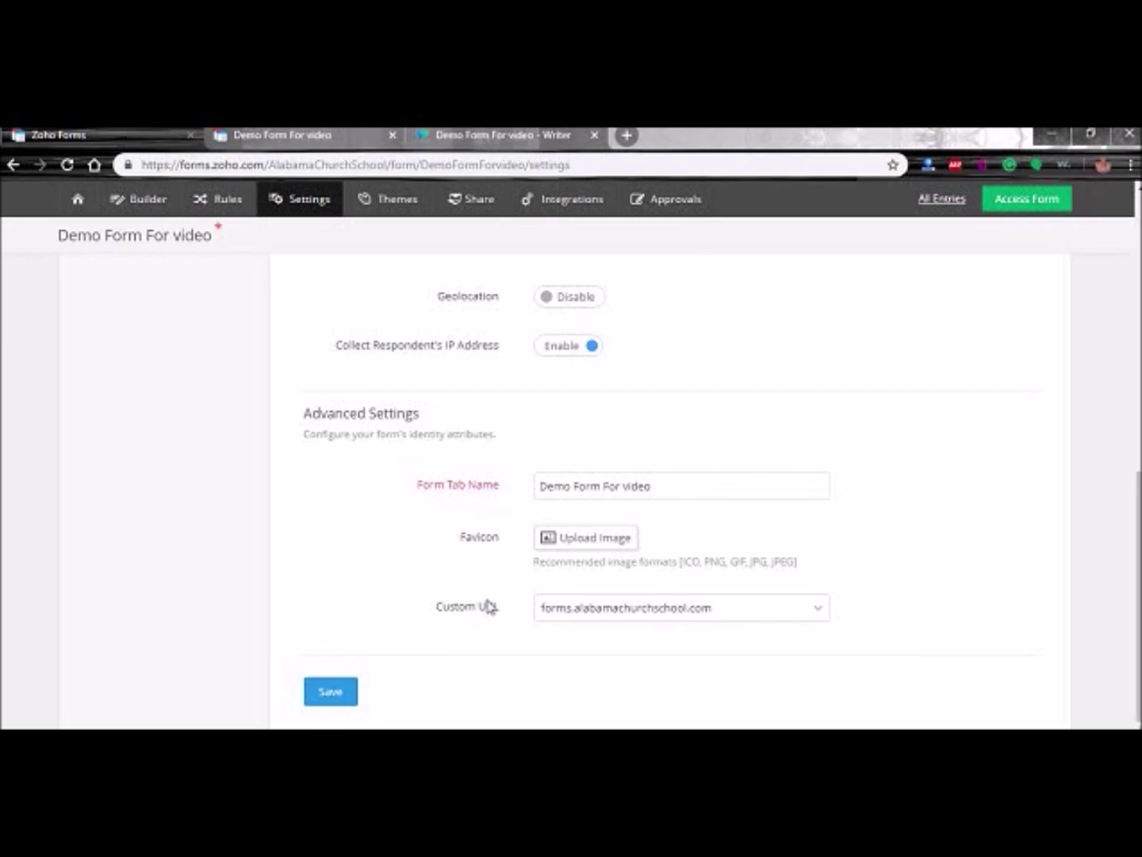
click(325, 702)
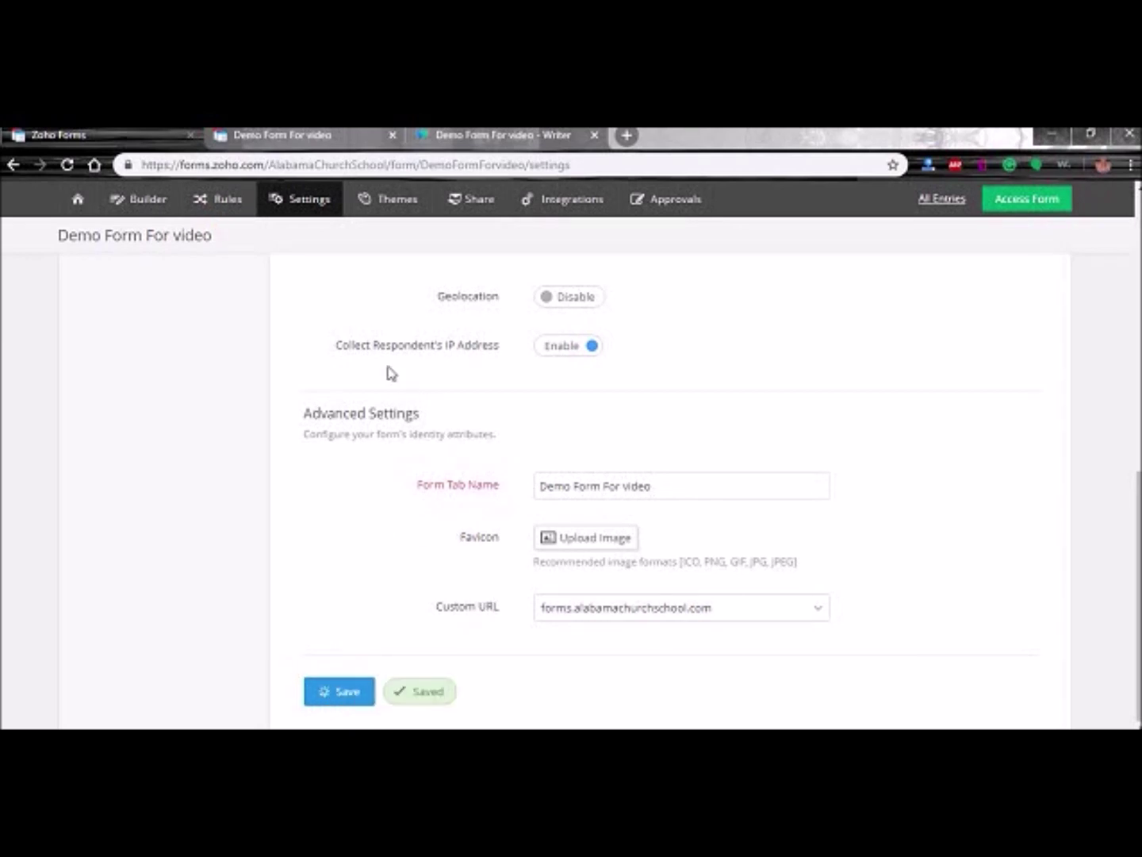
- Check the form's public permalink on the Share page, then start a new browser tab
scroll(479, 273, up, 3)
click(470, 200)
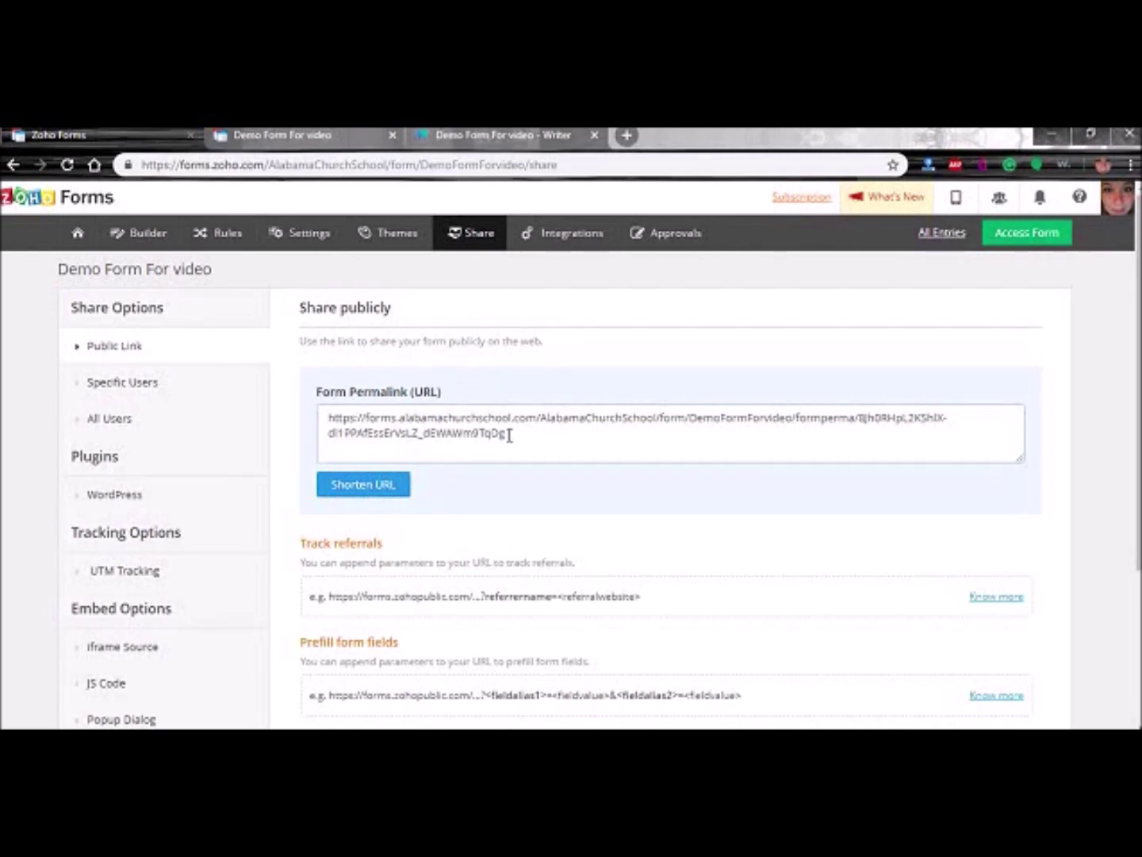
click(627, 136)
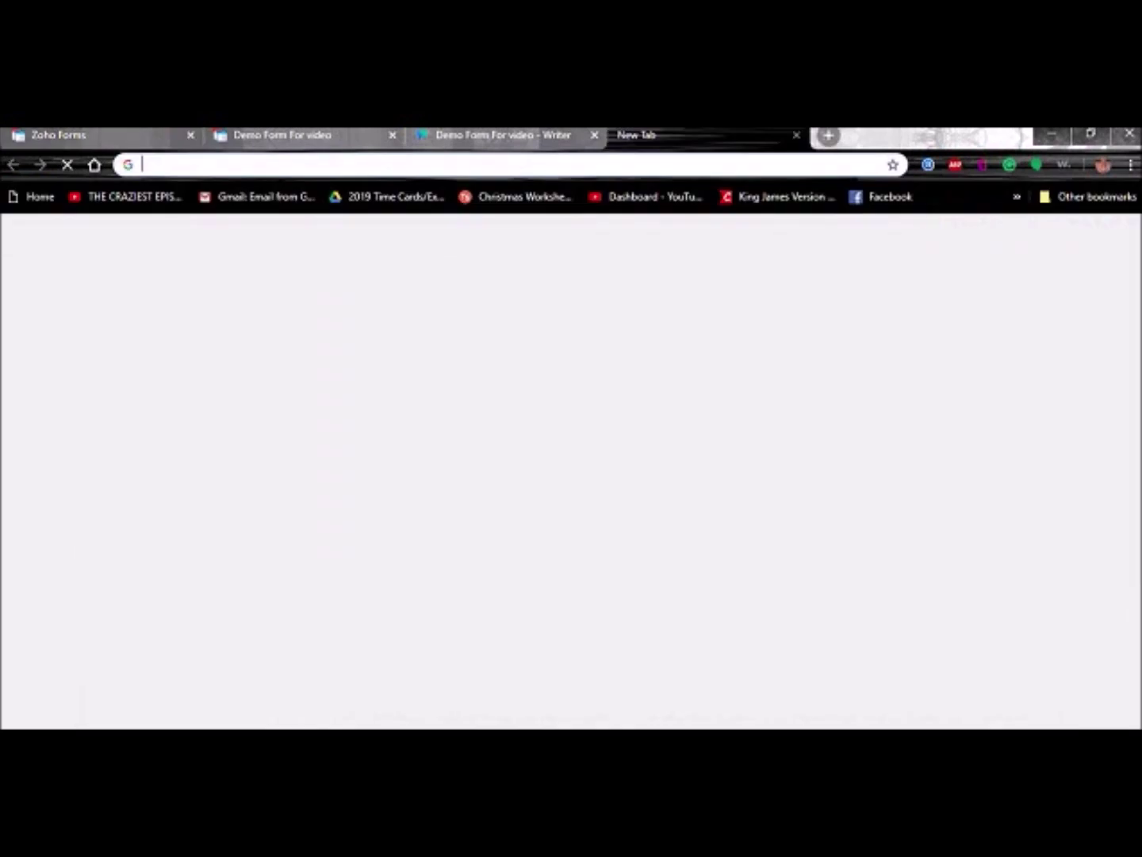
- Load alabamachurchschool.com and open its ONLINE Enrollment forms page
text(alaba)
key(Return)
mouse_move(474, 728)
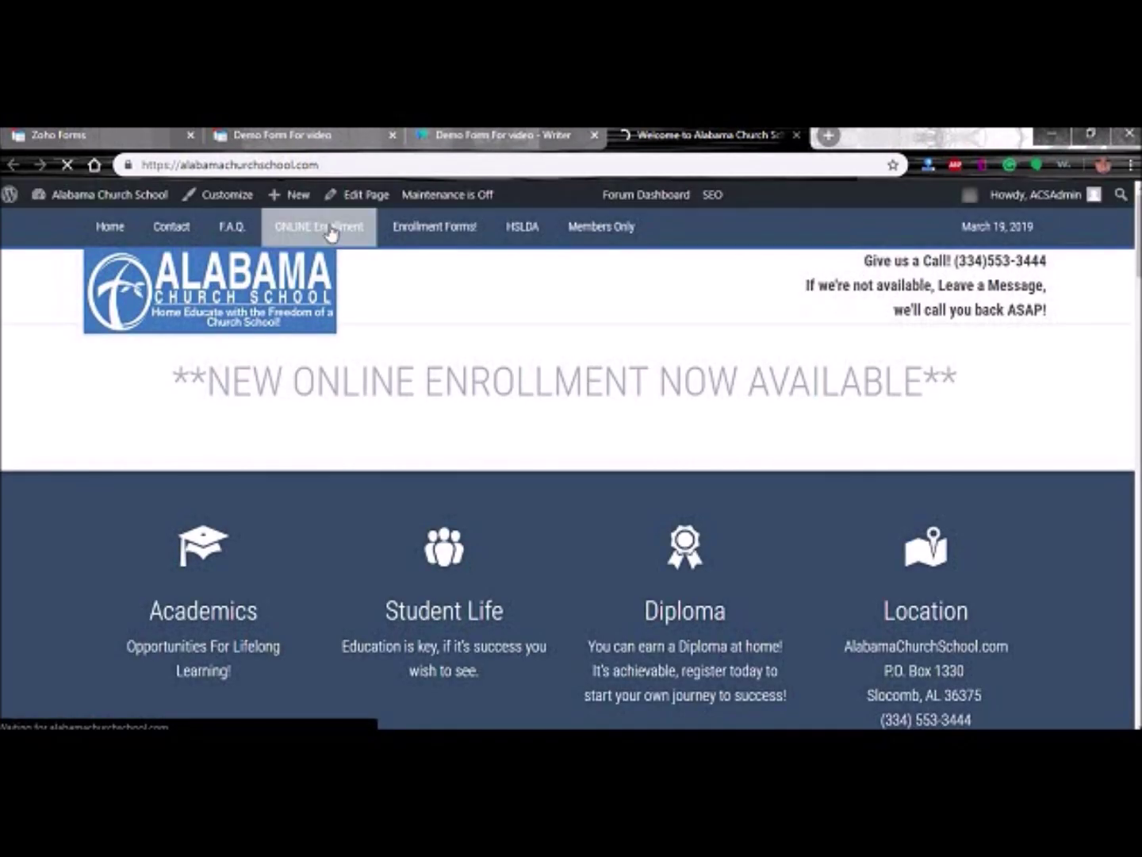
click(330, 228)
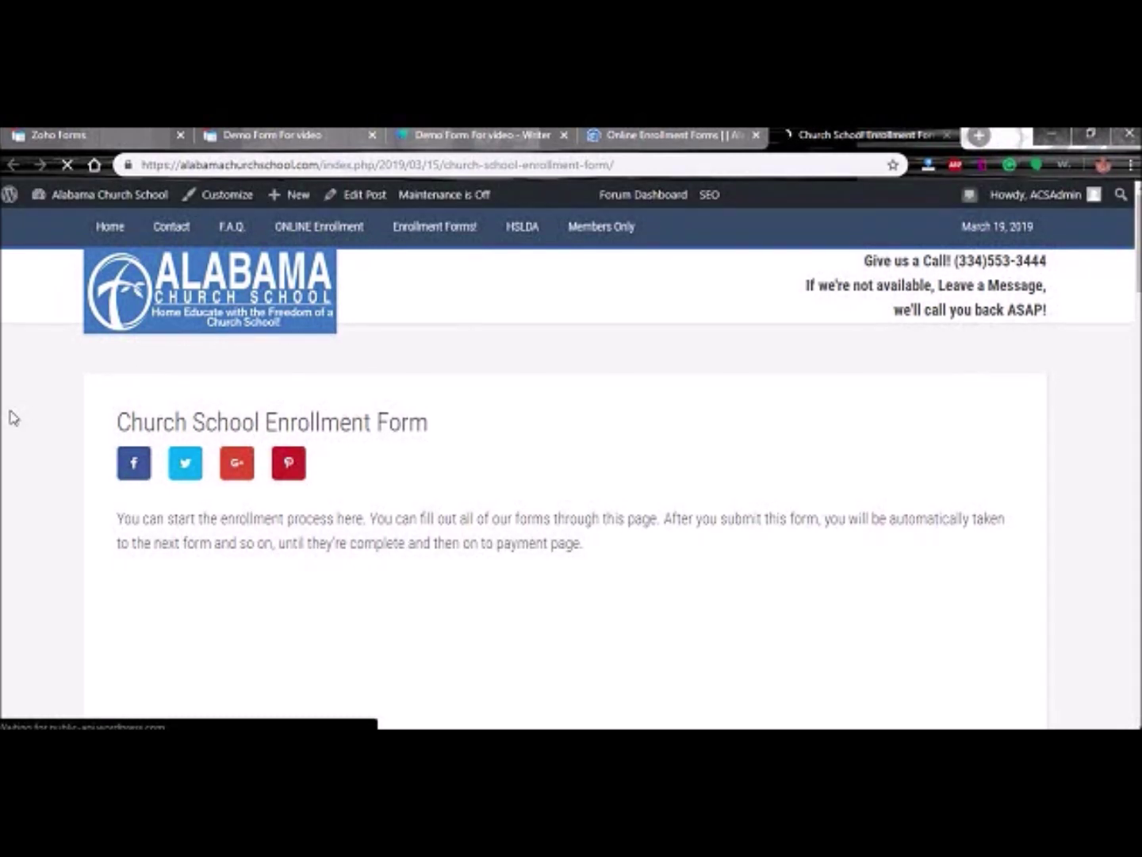
- Scroll through the embedded Church School Enrollment Form, then return to the Zoho Forms share page
scroll(373, 424, down, 1)
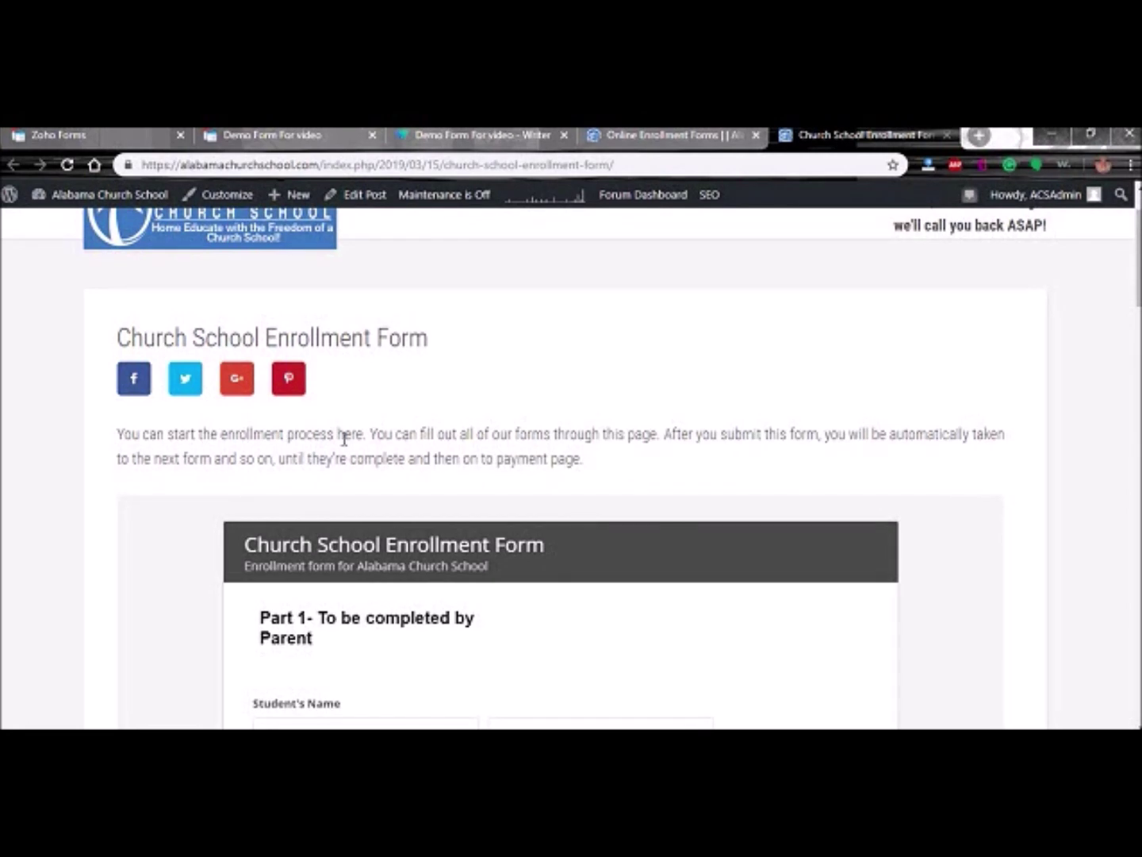
scroll(108, 468, down, 6)
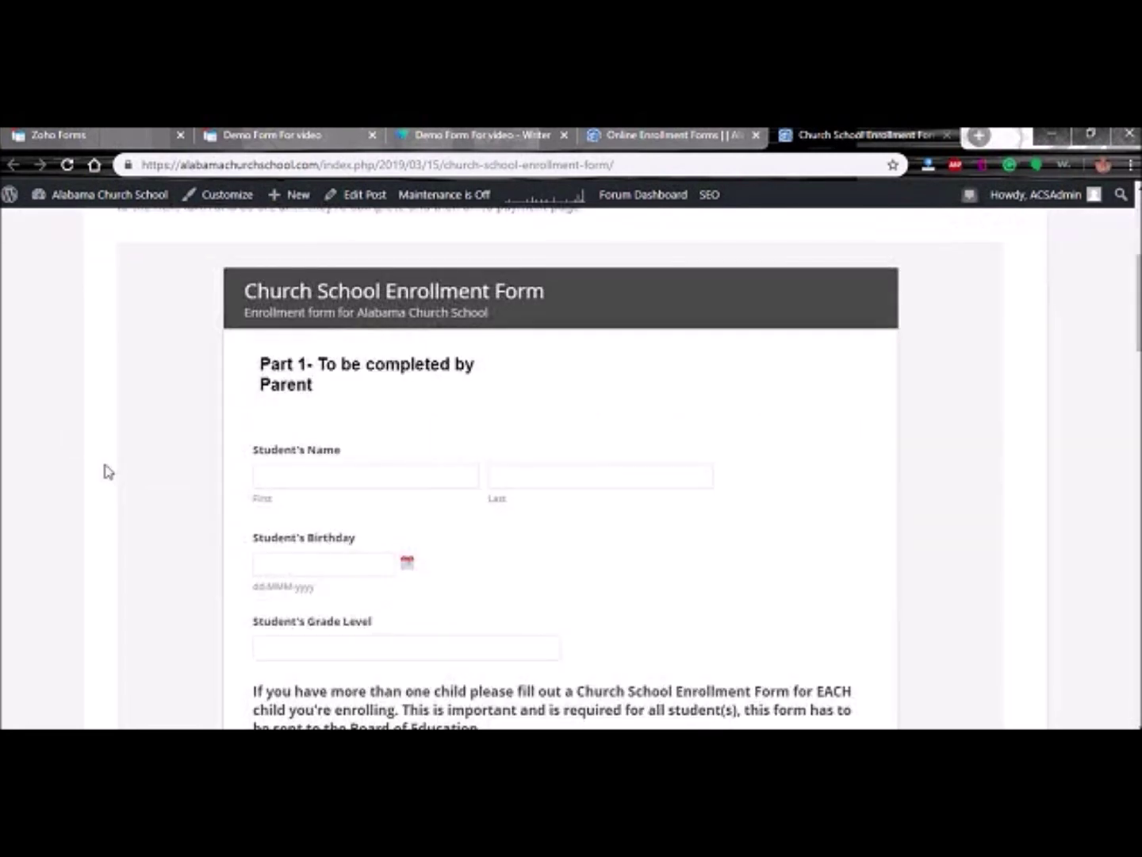
scroll(107, 463, down, 14)
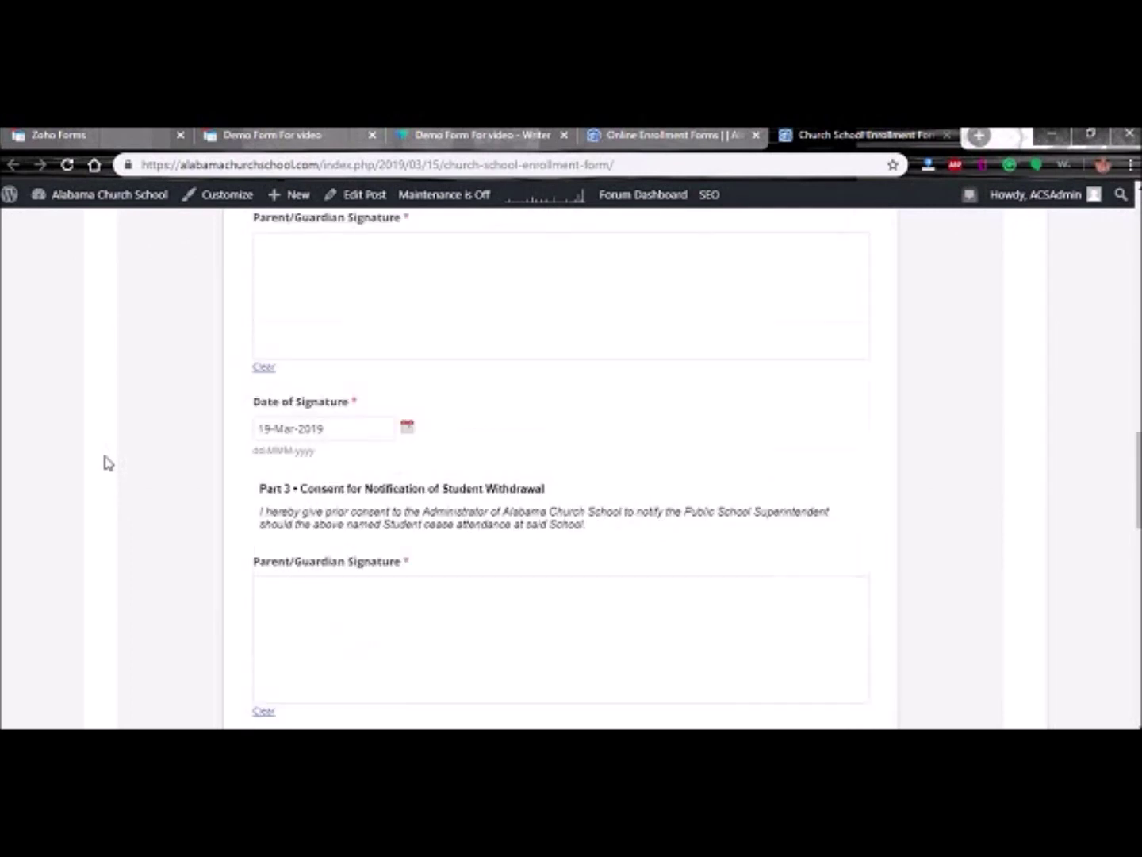
scroll(111, 468, down, 2)
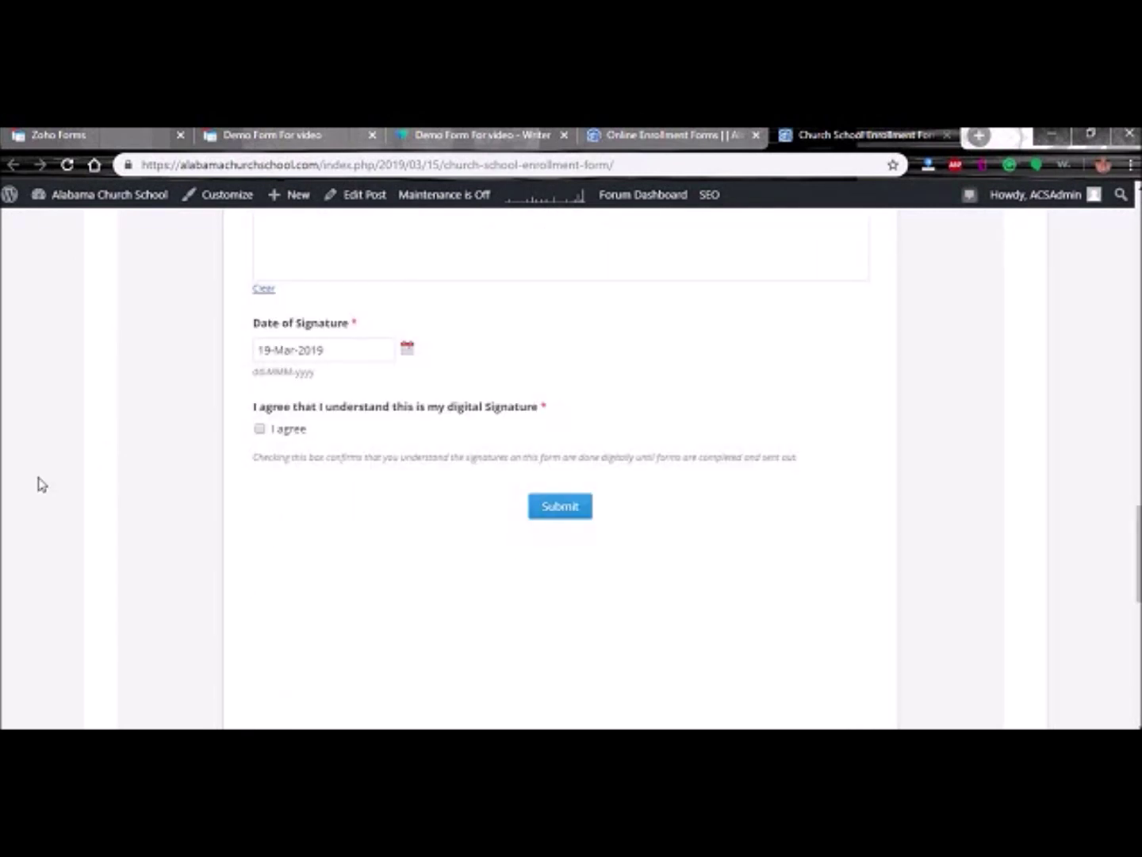
scroll(47, 480, up, 4)
scroll(71, 473, up, 18)
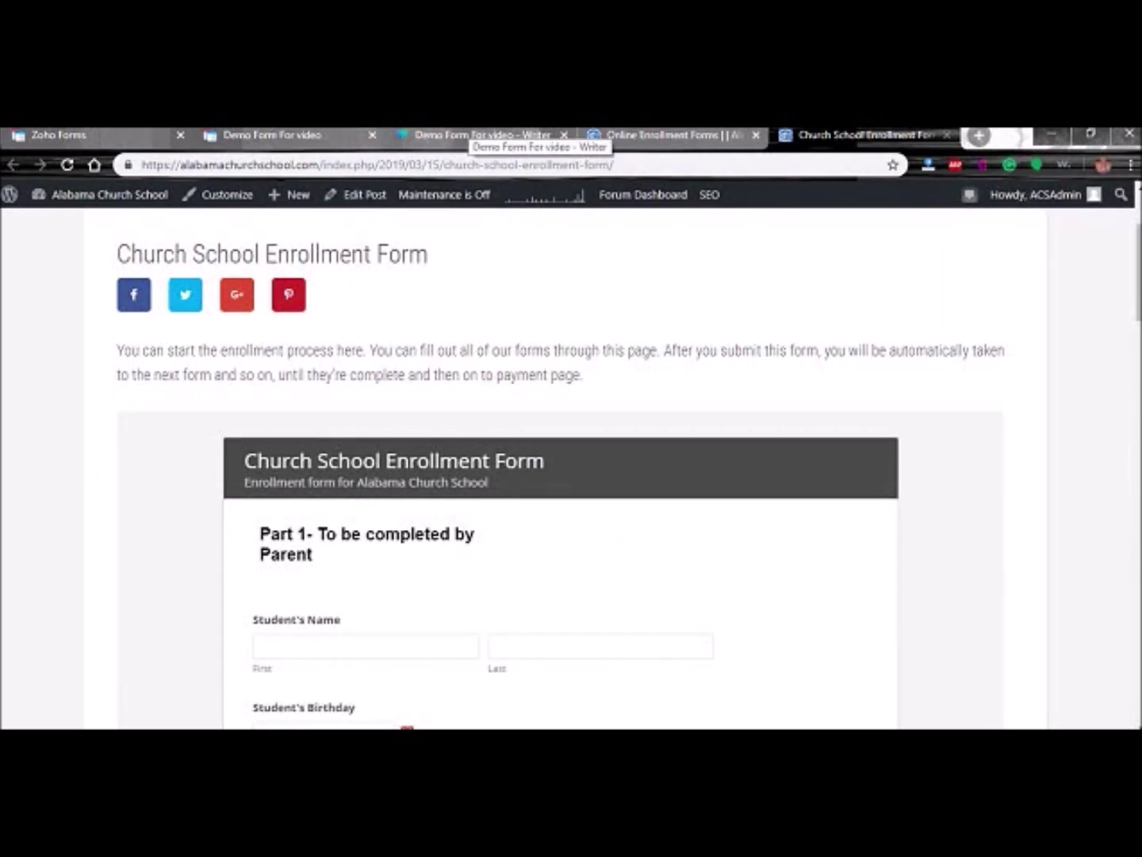
click(294, 135)
click(84, 136)
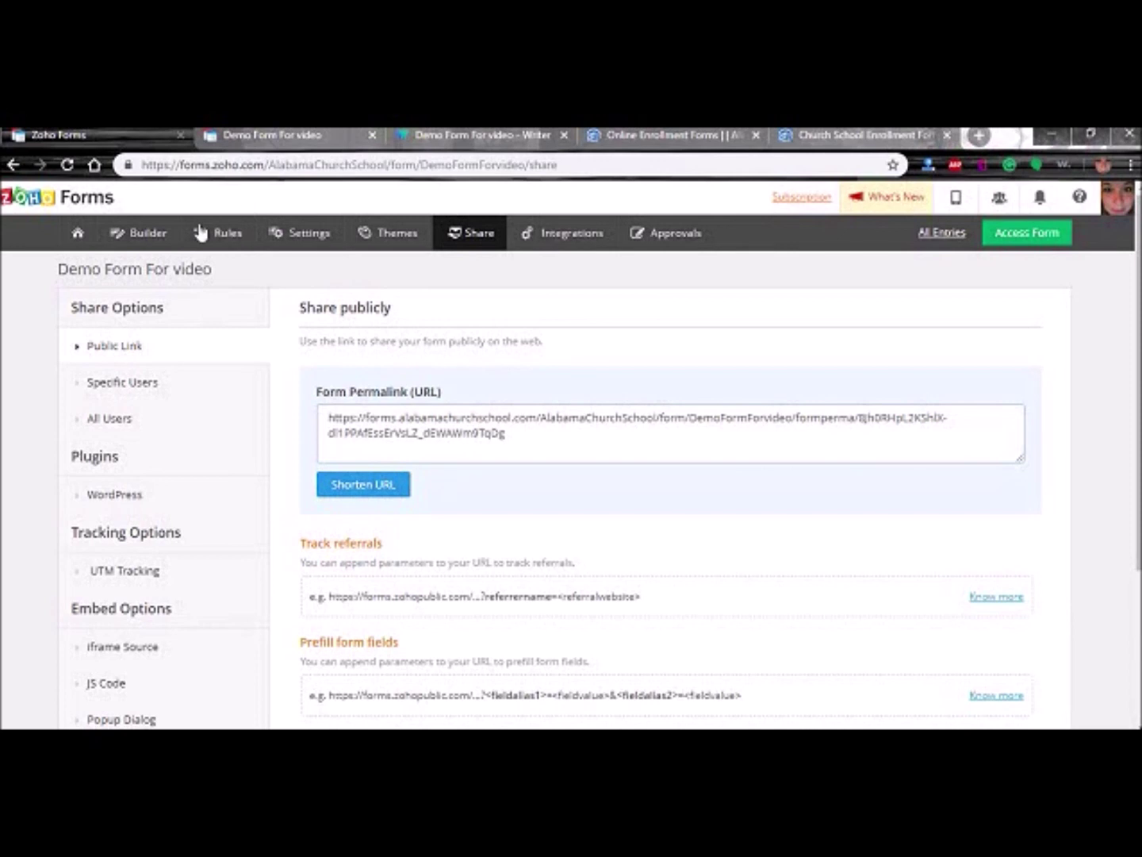
- In Acknowledgement & Redirects, set submissions to Redirect To Another Form
click(305, 230)
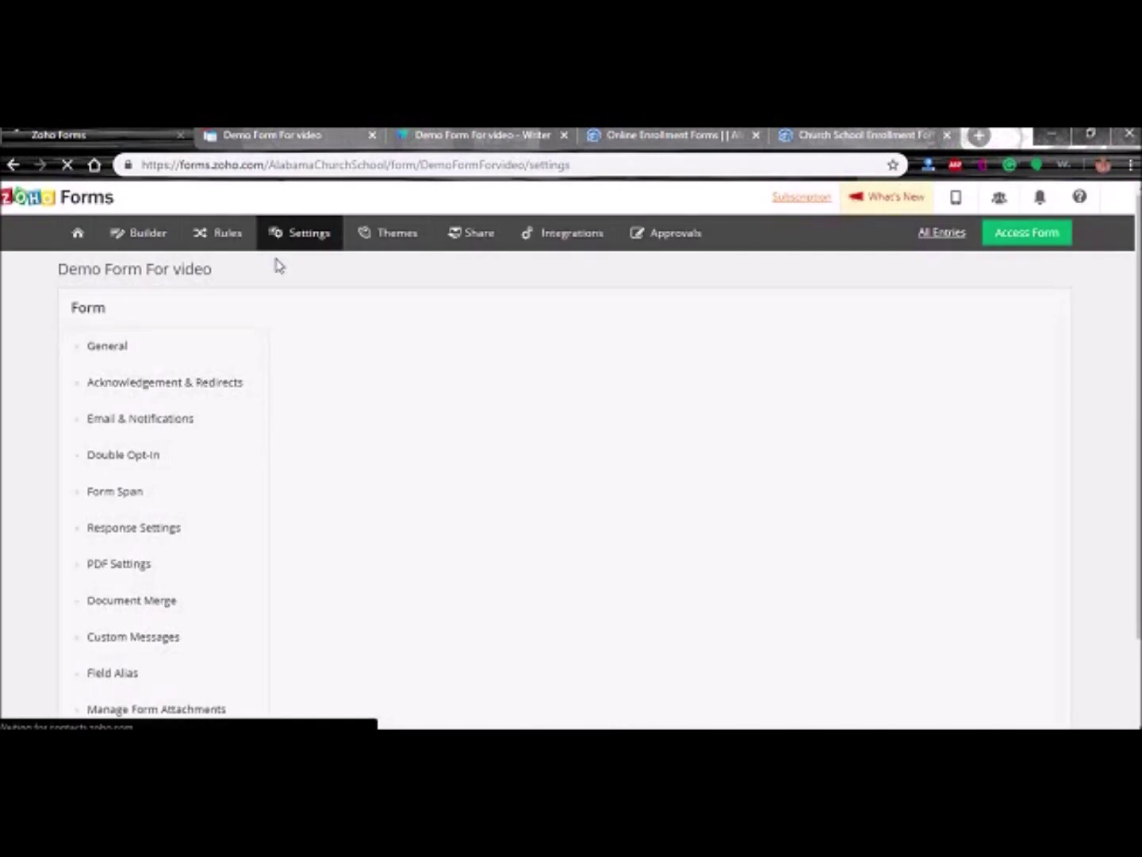
click(119, 392)
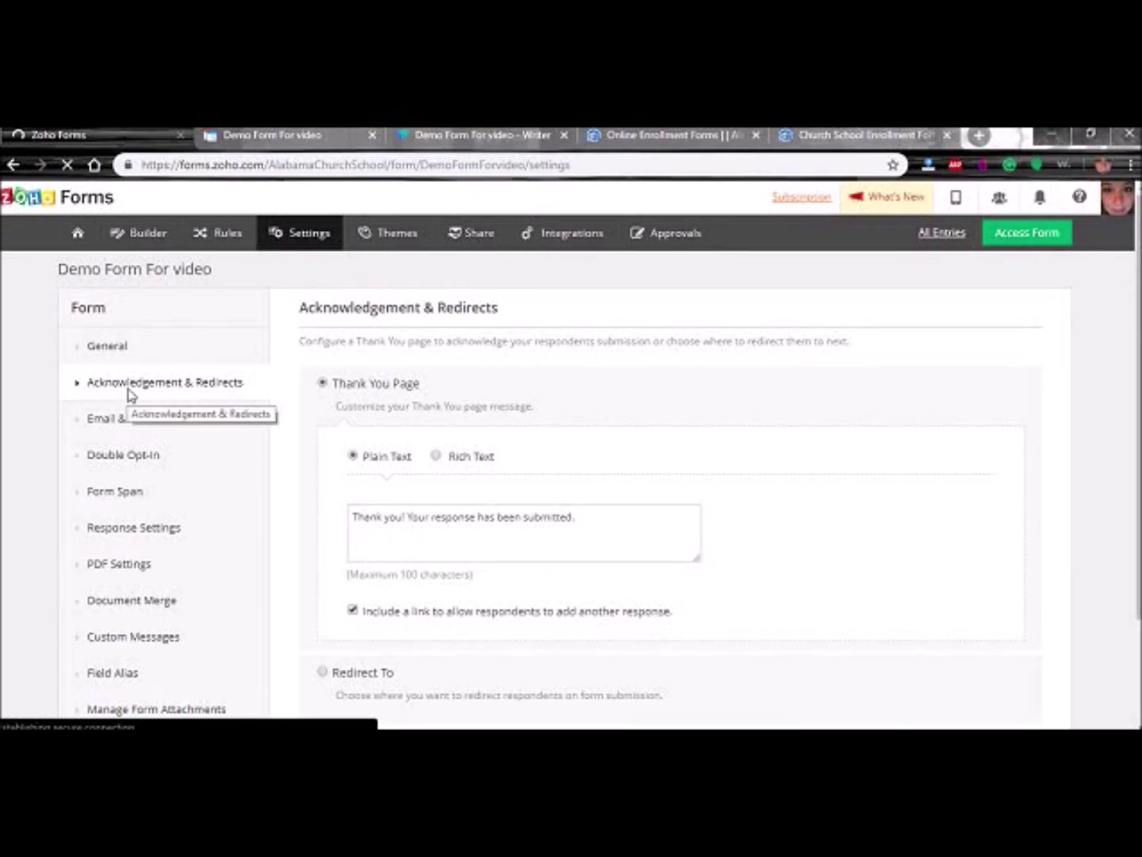
scroll(304, 517, down, 2)
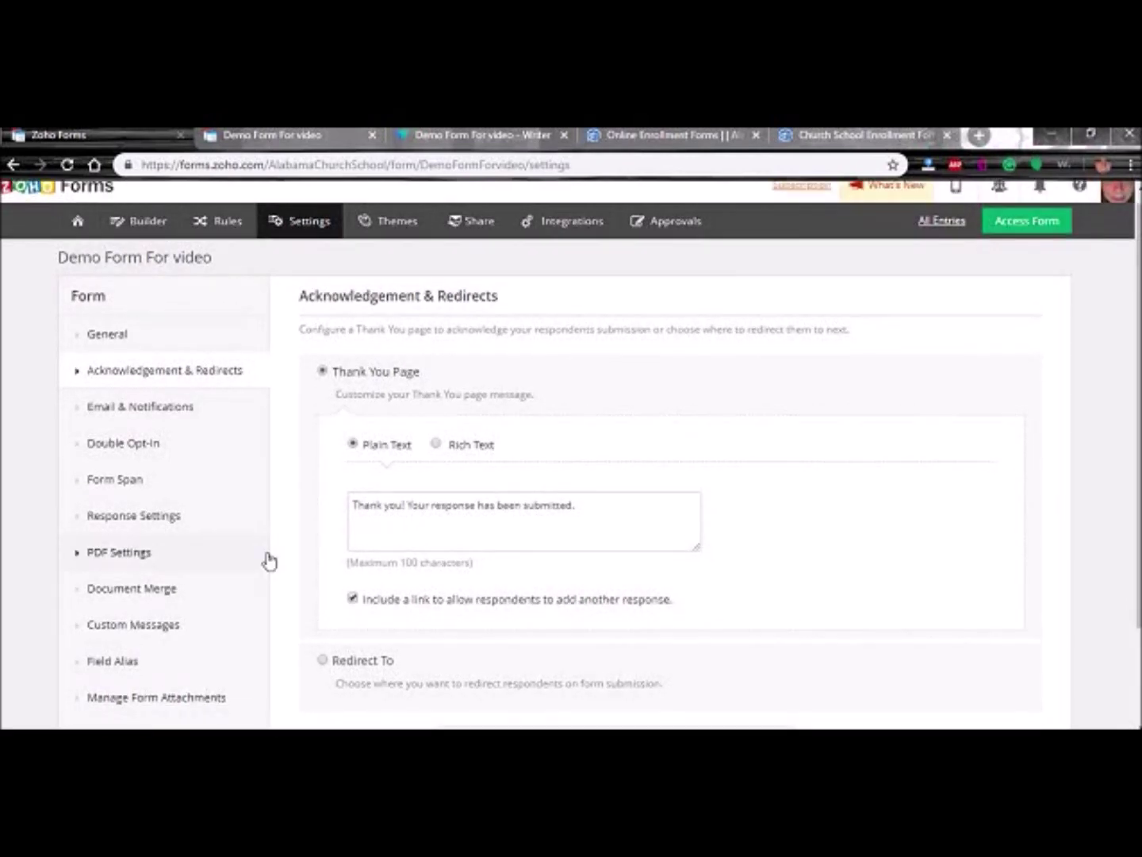
click(320, 539)
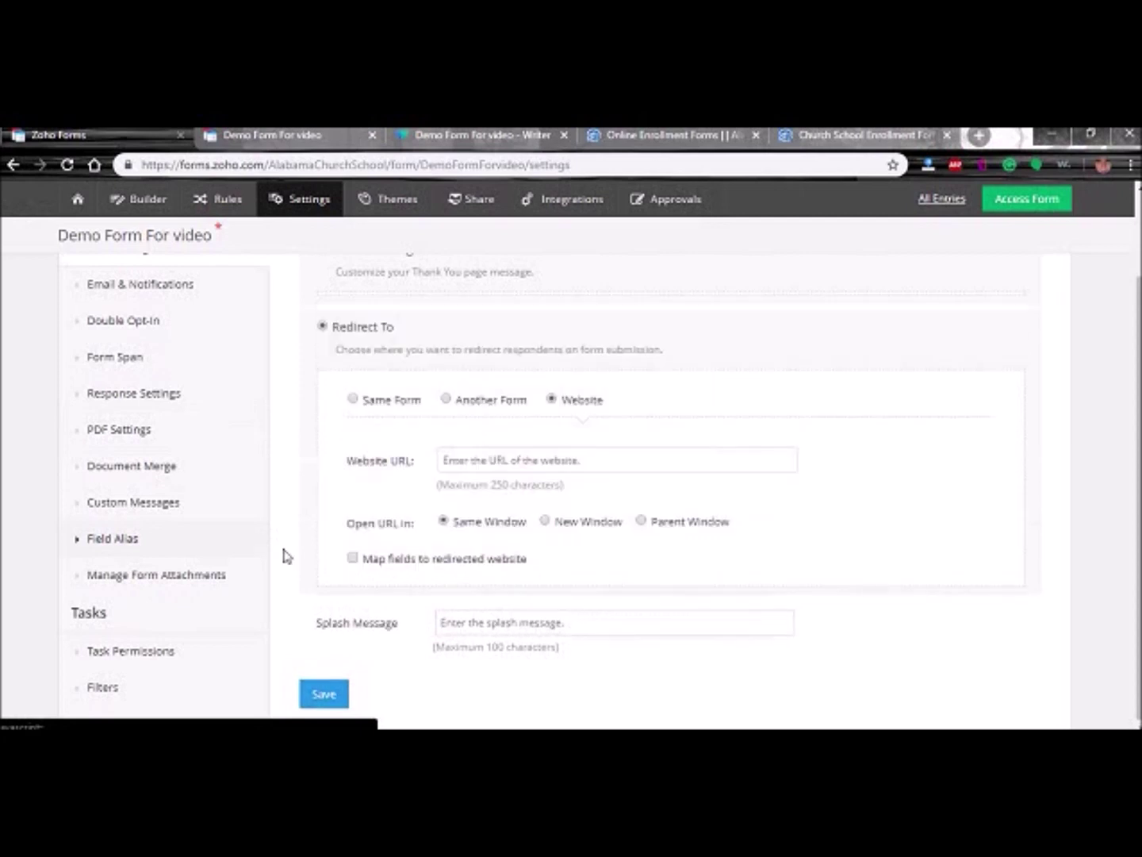
click(446, 395)
- Begin the target form name with 'C' and close the suggestion list
click(453, 457)
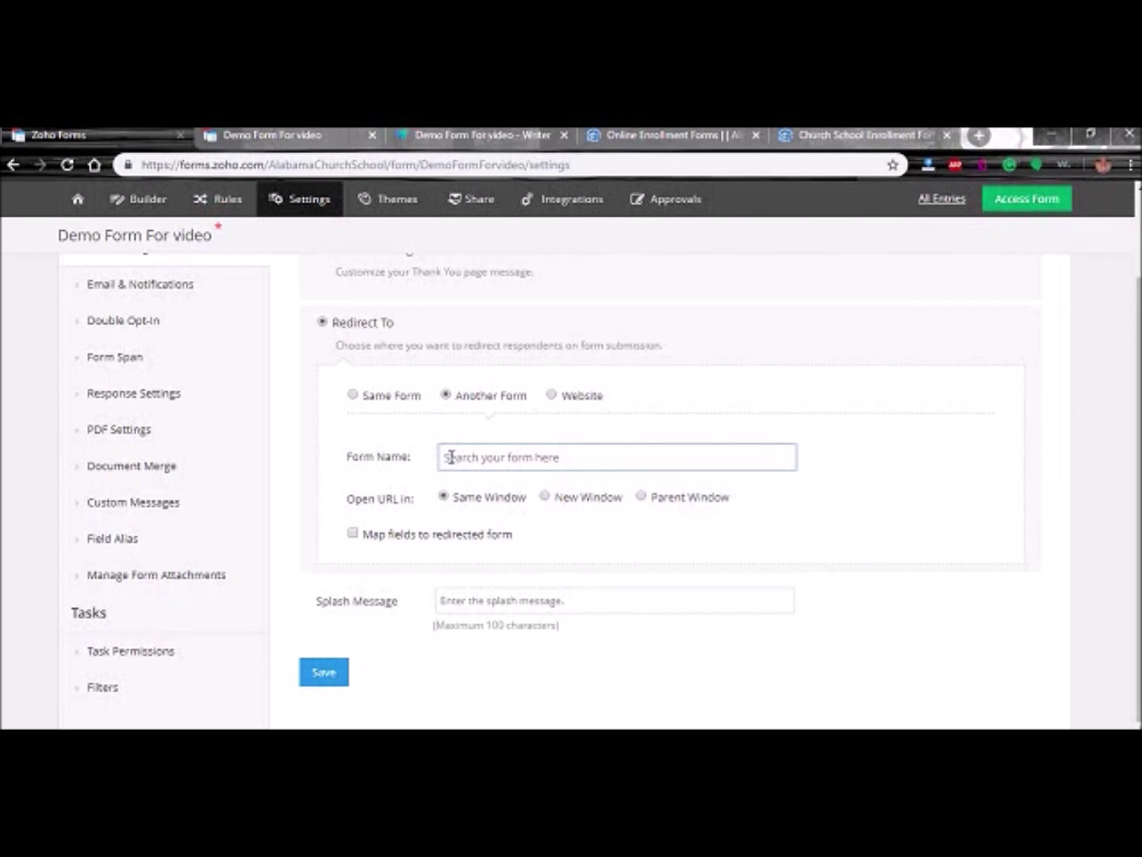
text(C)
scroll(489, 502, down, 2)
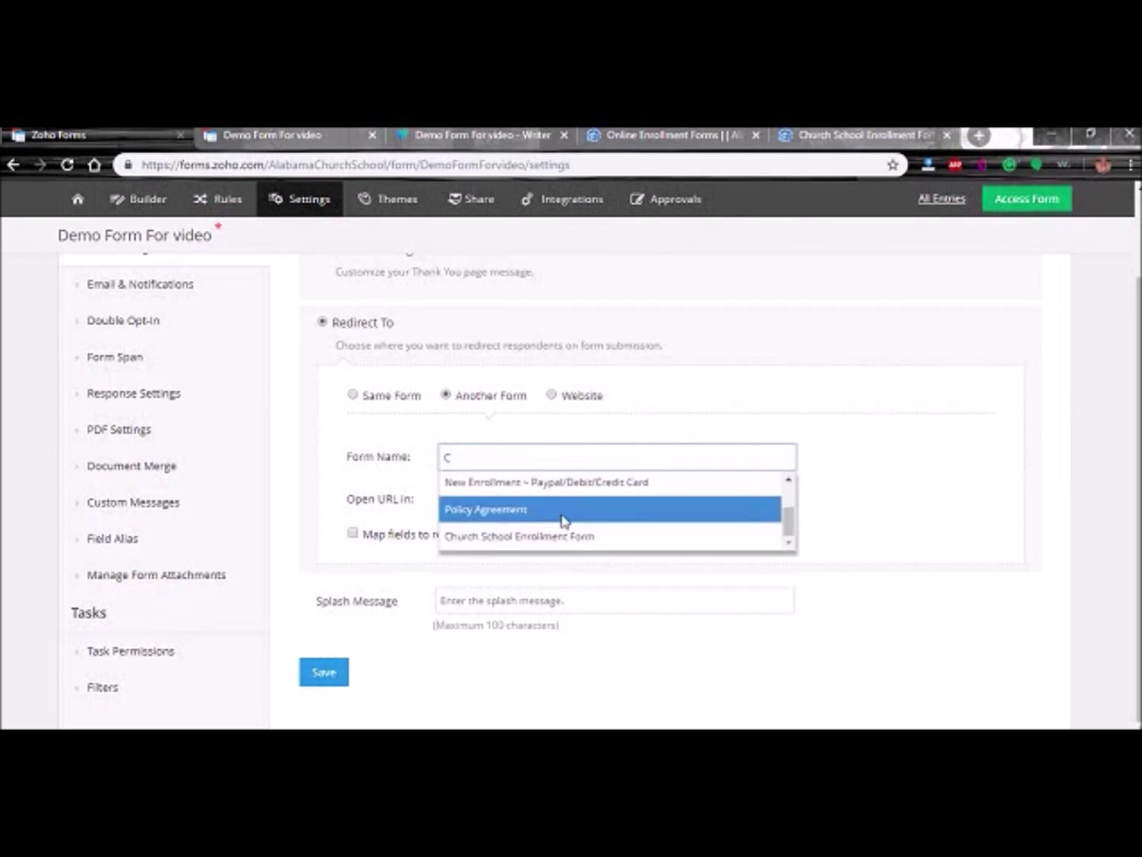
scroll(611, 517, up, 2)
scroll(623, 517, up, 2)
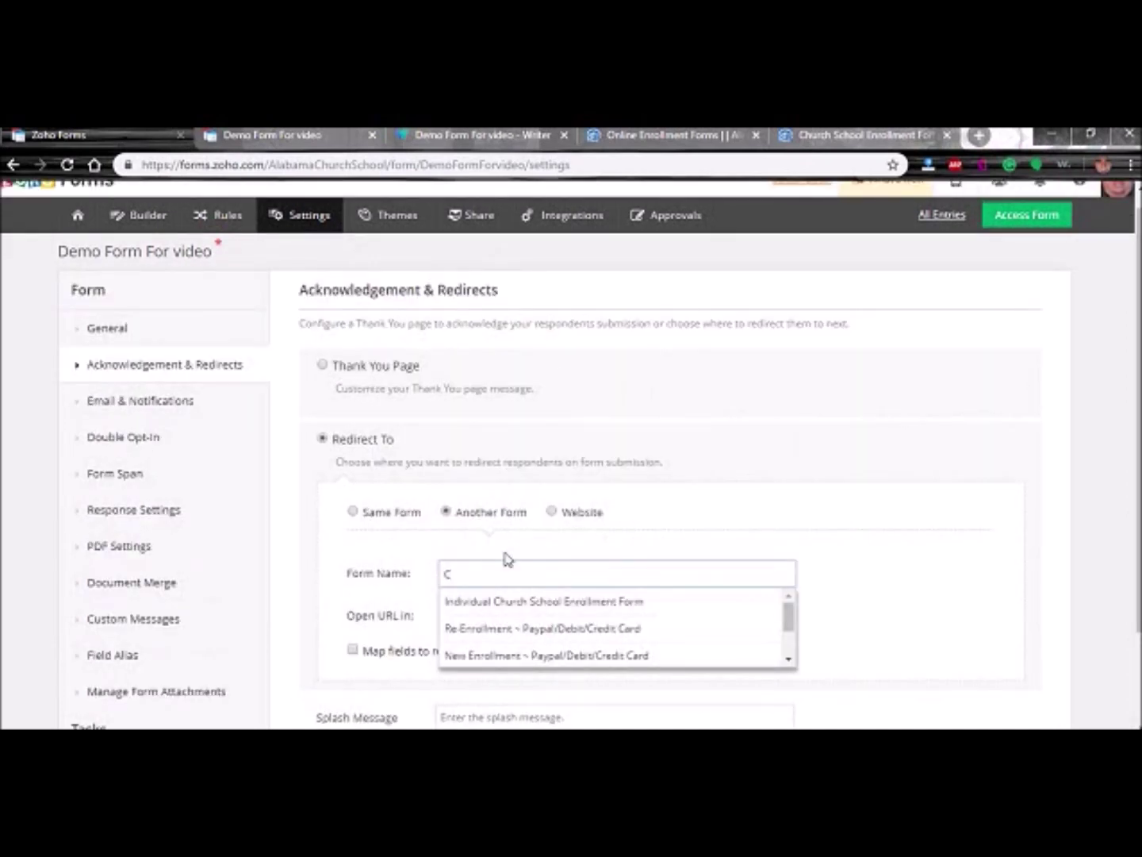
scroll(317, 540, down, 1)
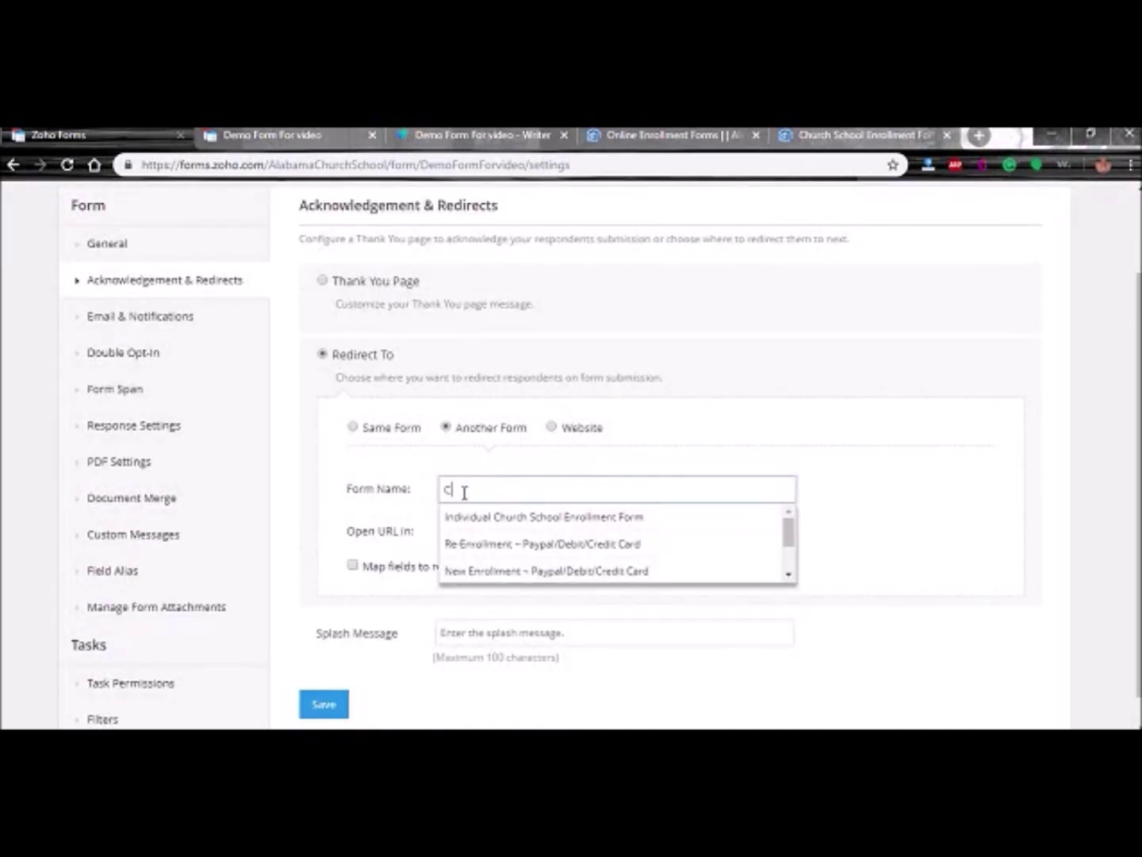
click(334, 485)
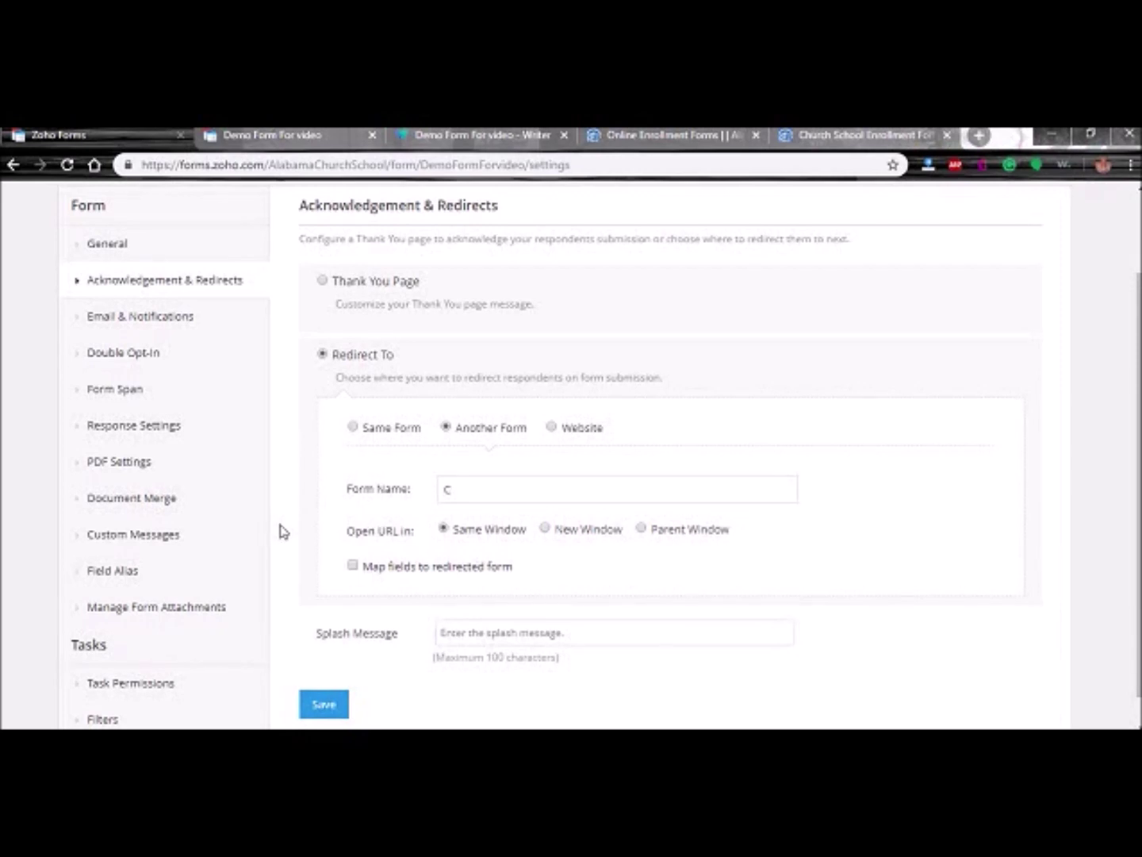
- Dismiss the splash message suggestions and try leaving for Form Span, triggering an unsaved-changes warning
scroll(280, 531, down, 1)
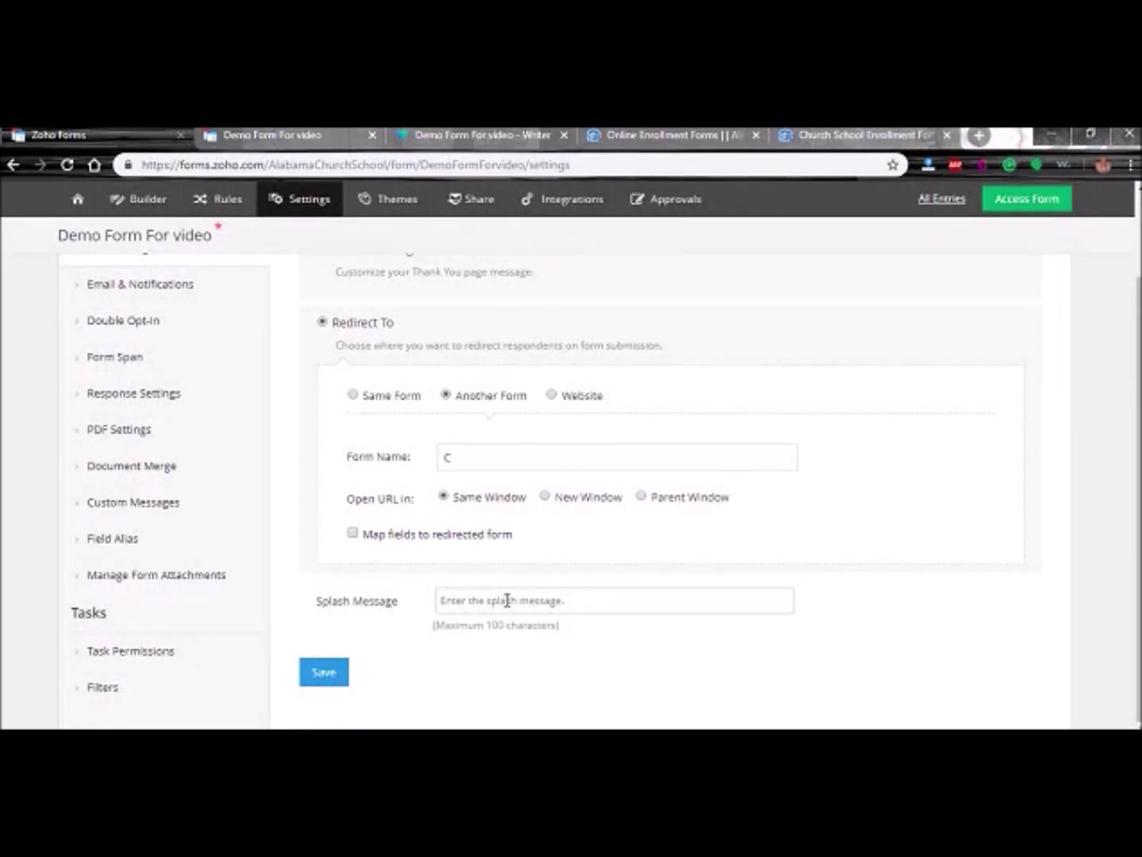
click(522, 602)
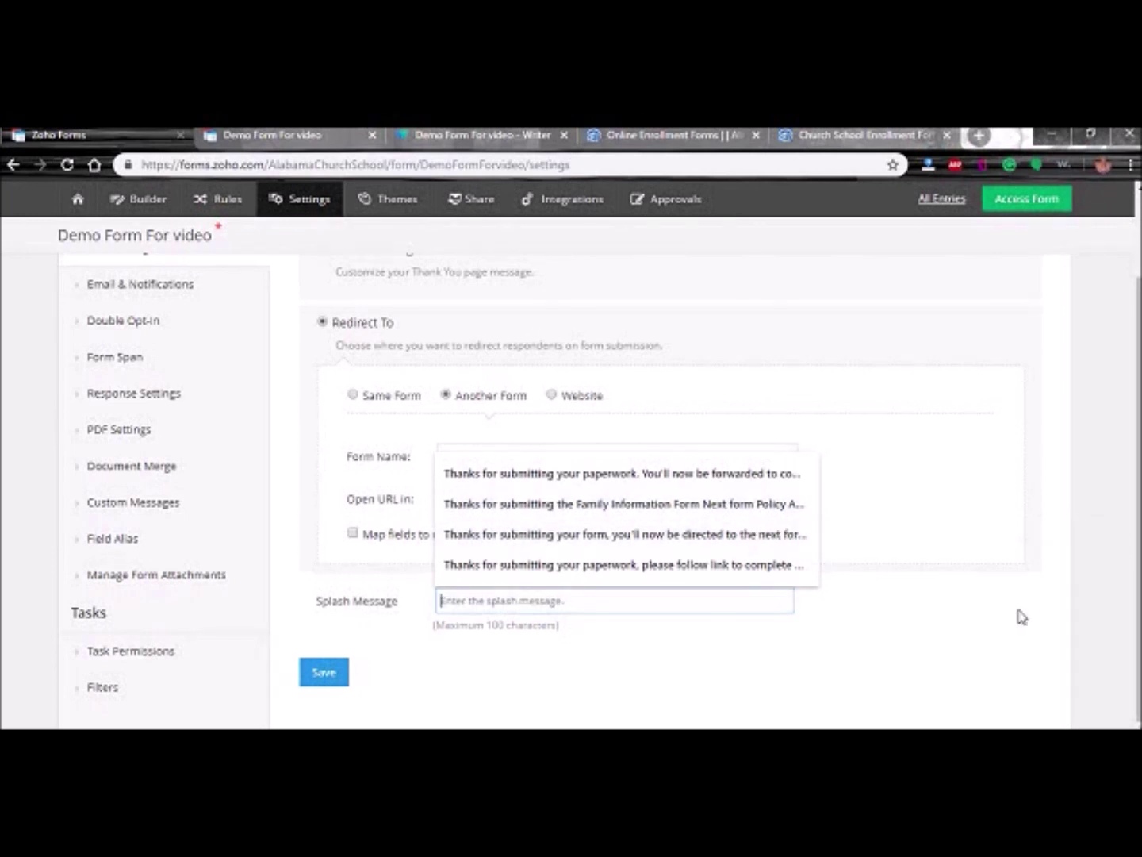
click(977, 637)
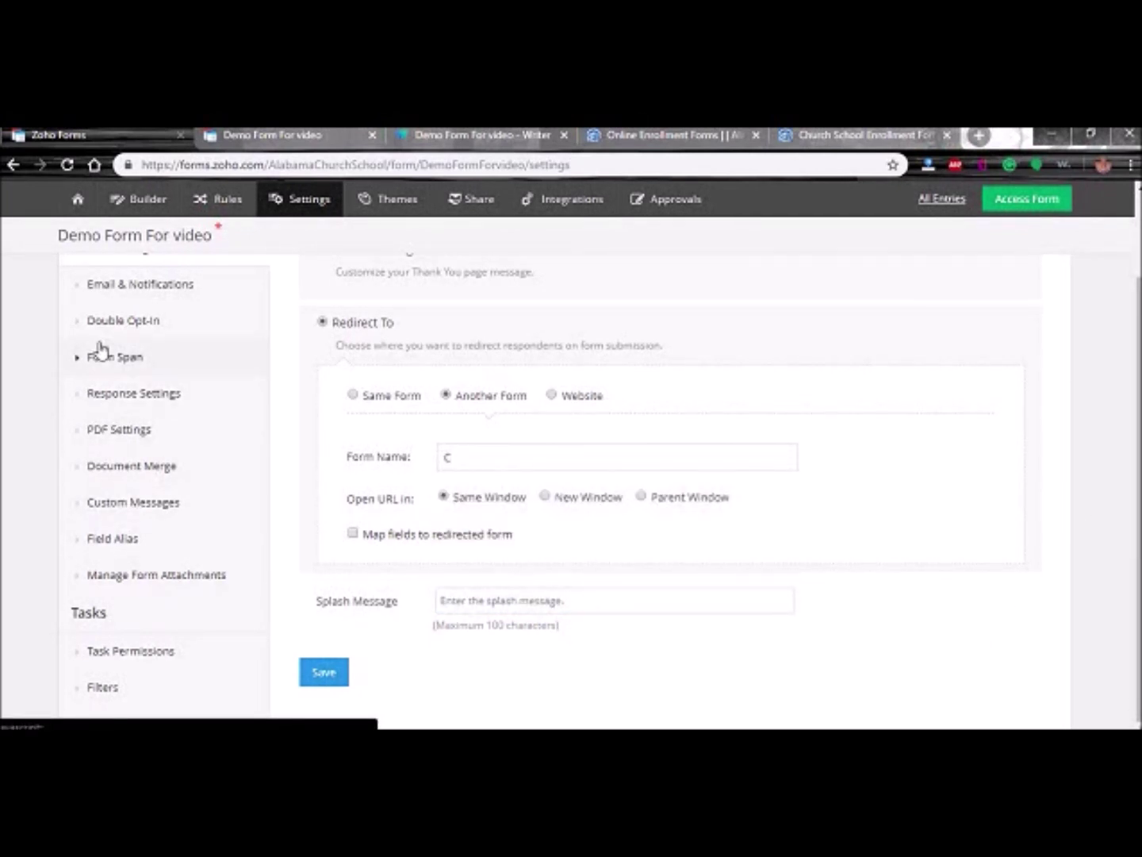
click(106, 365)
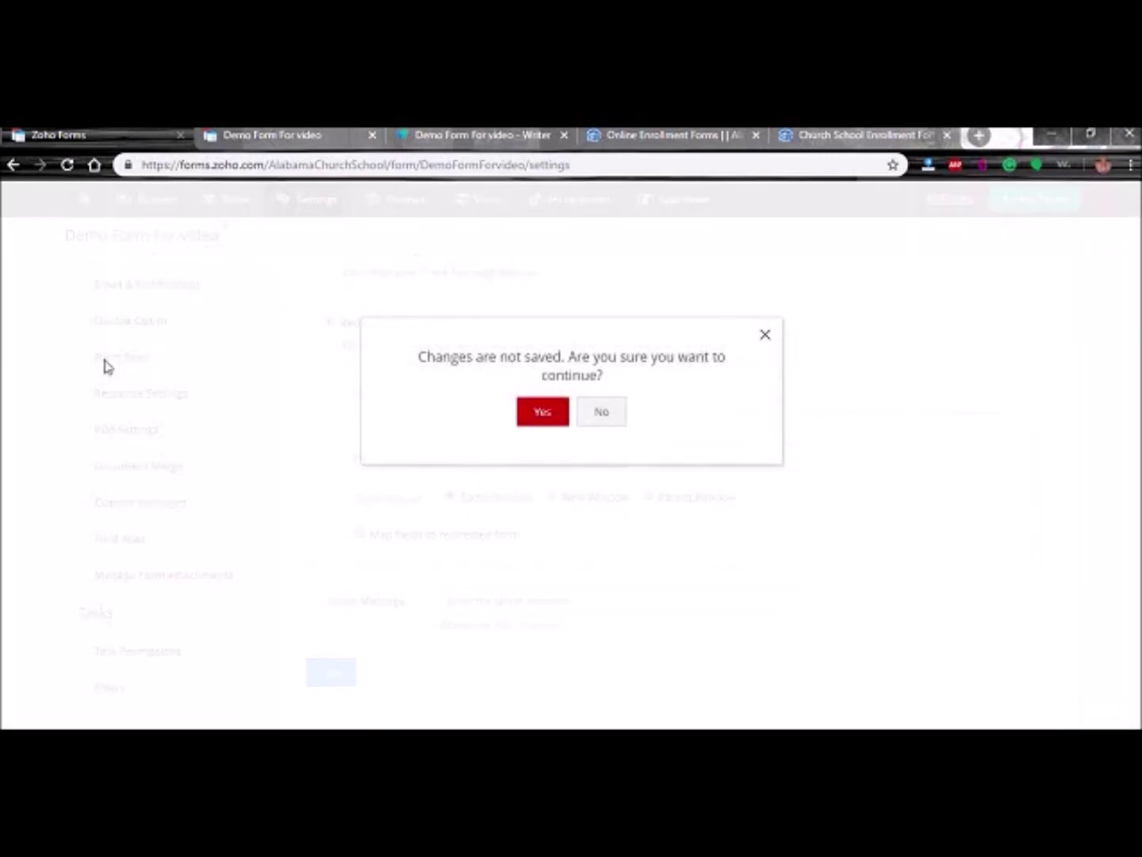
- Discard the unsaved redirect edit and review Form Span settings with span Never
click(587, 413)
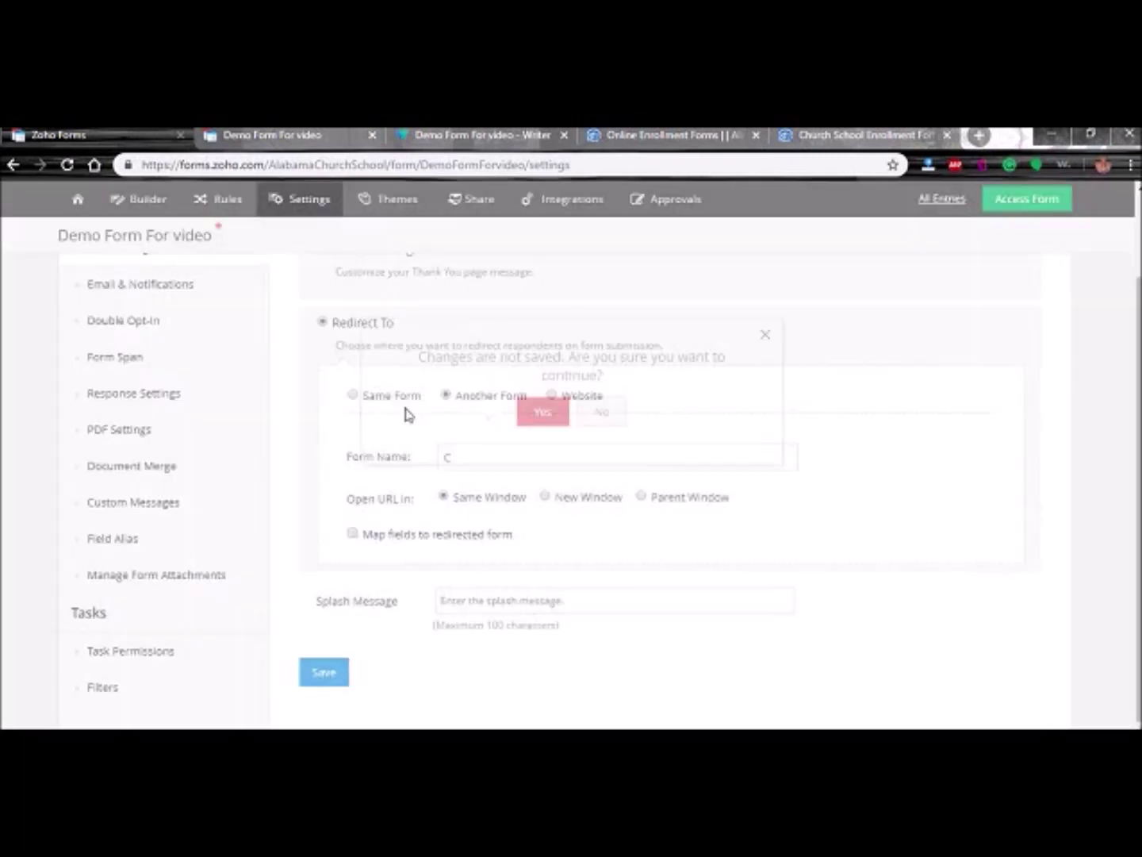
click(125, 366)
click(536, 413)
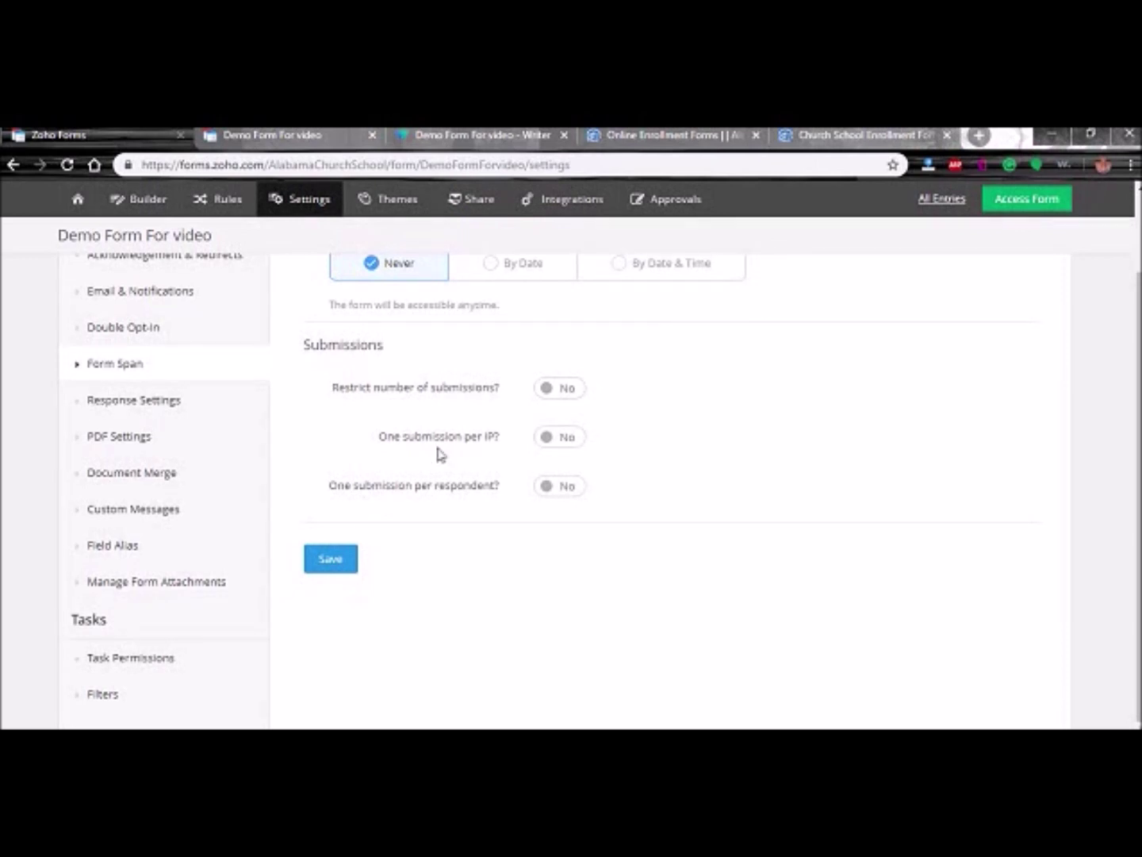
scroll(533, 519, up, 2)
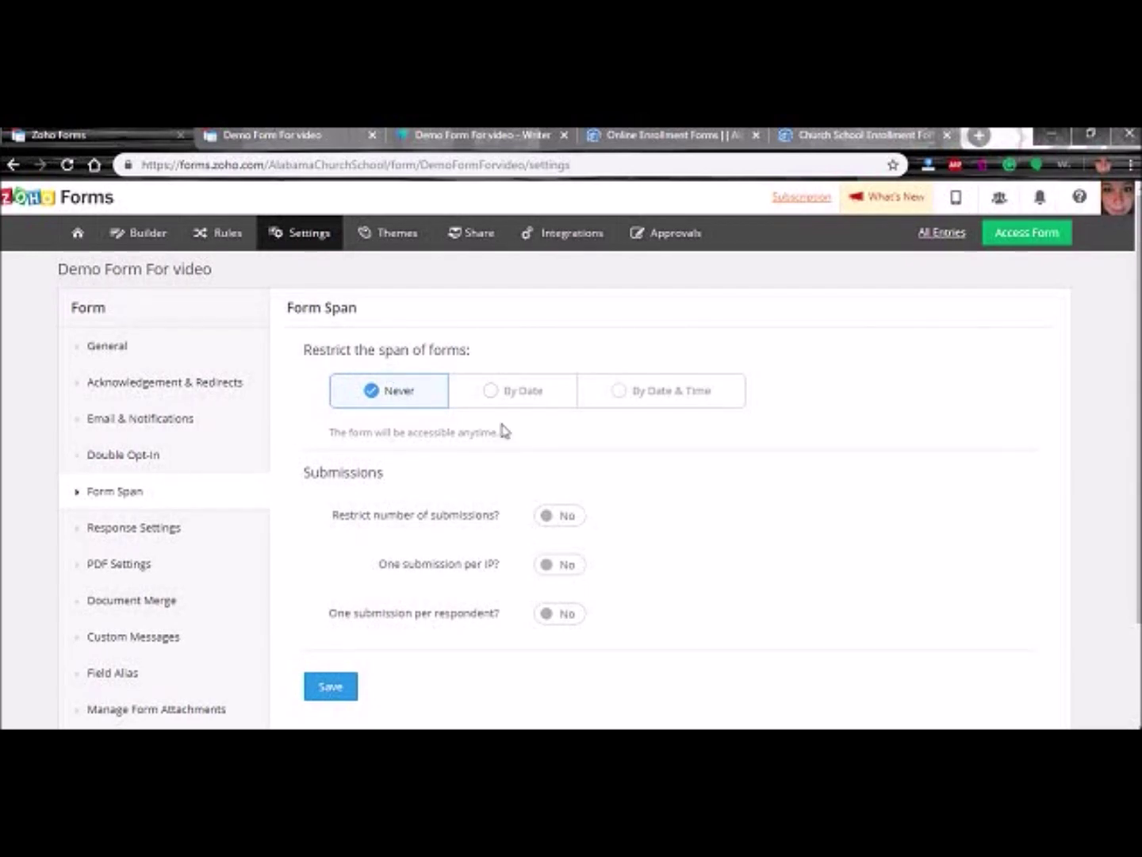
scroll(7, 485, down, 3)
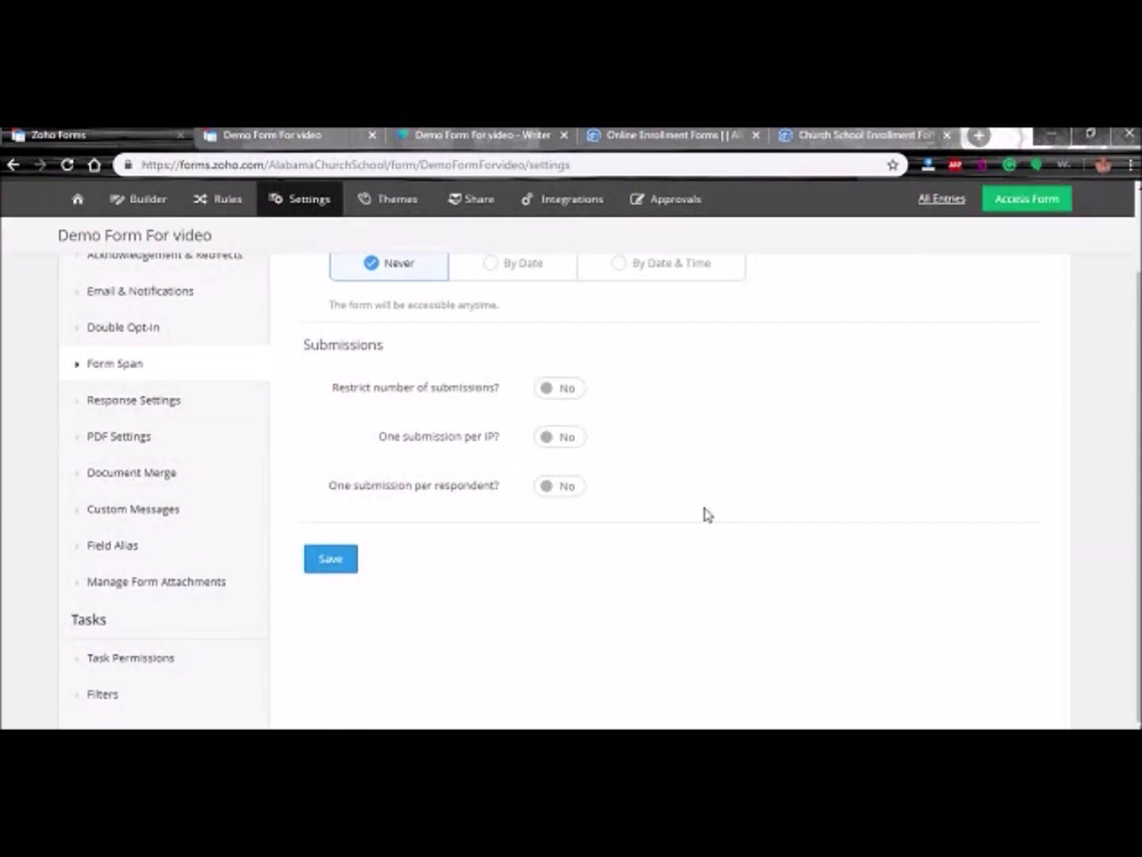
scroll(689, 498, up, 3)
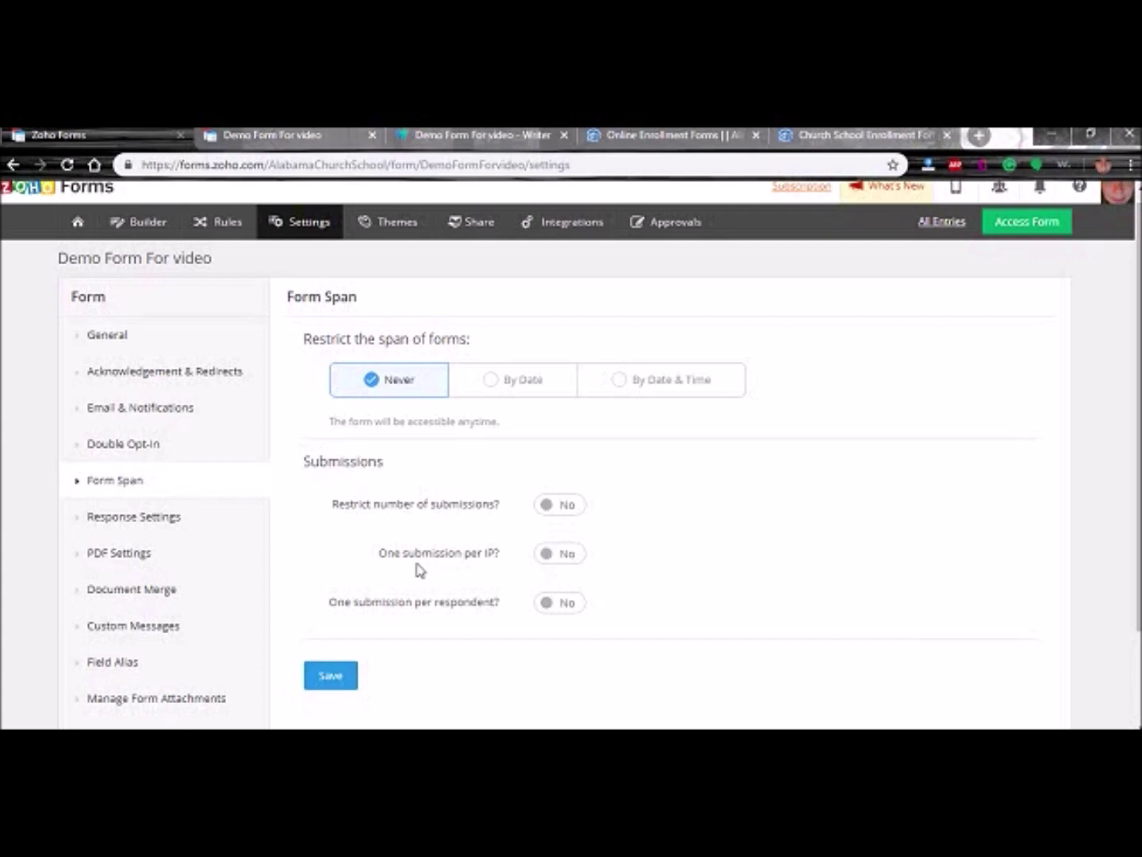
- Toggle One submission per IP on and back off, leaving it disabled
click(554, 562)
click(562, 562)
click(115, 448)
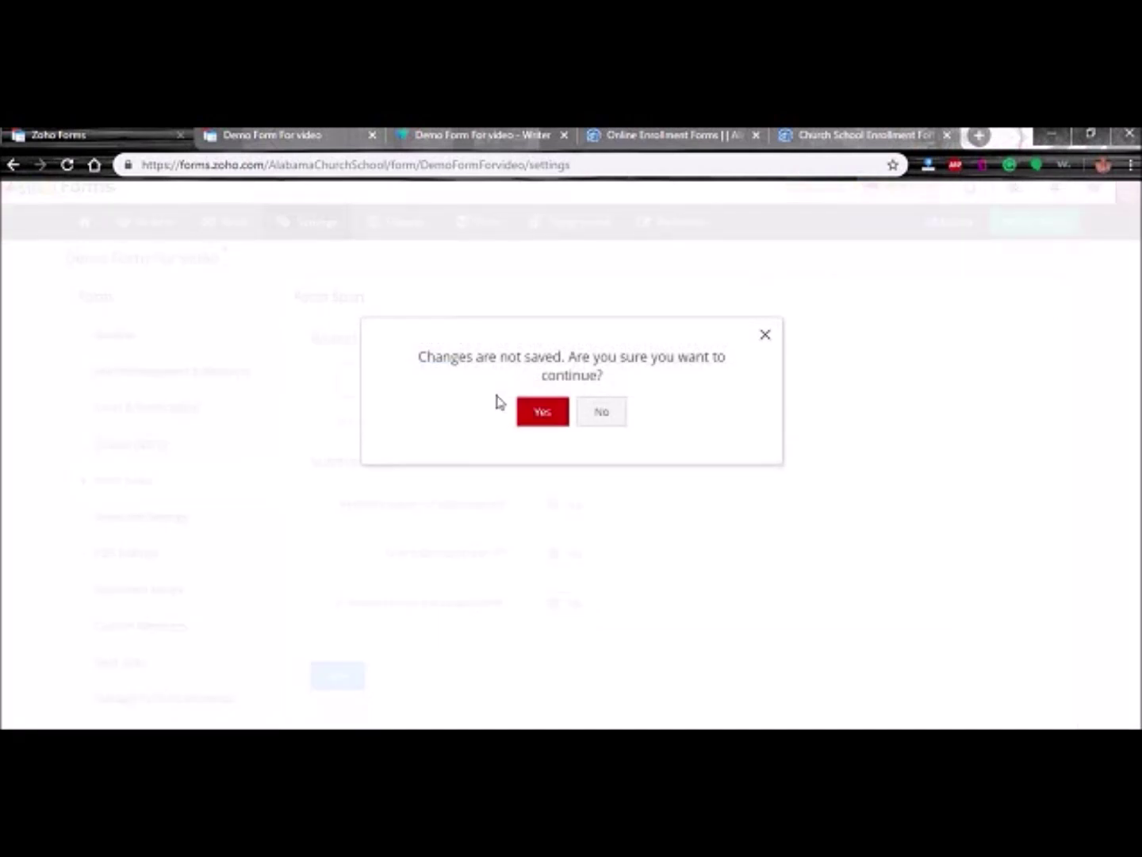
- Leave without saving, skim the Double Opt-In page, and open Response Settings with editing set to No
click(564, 414)
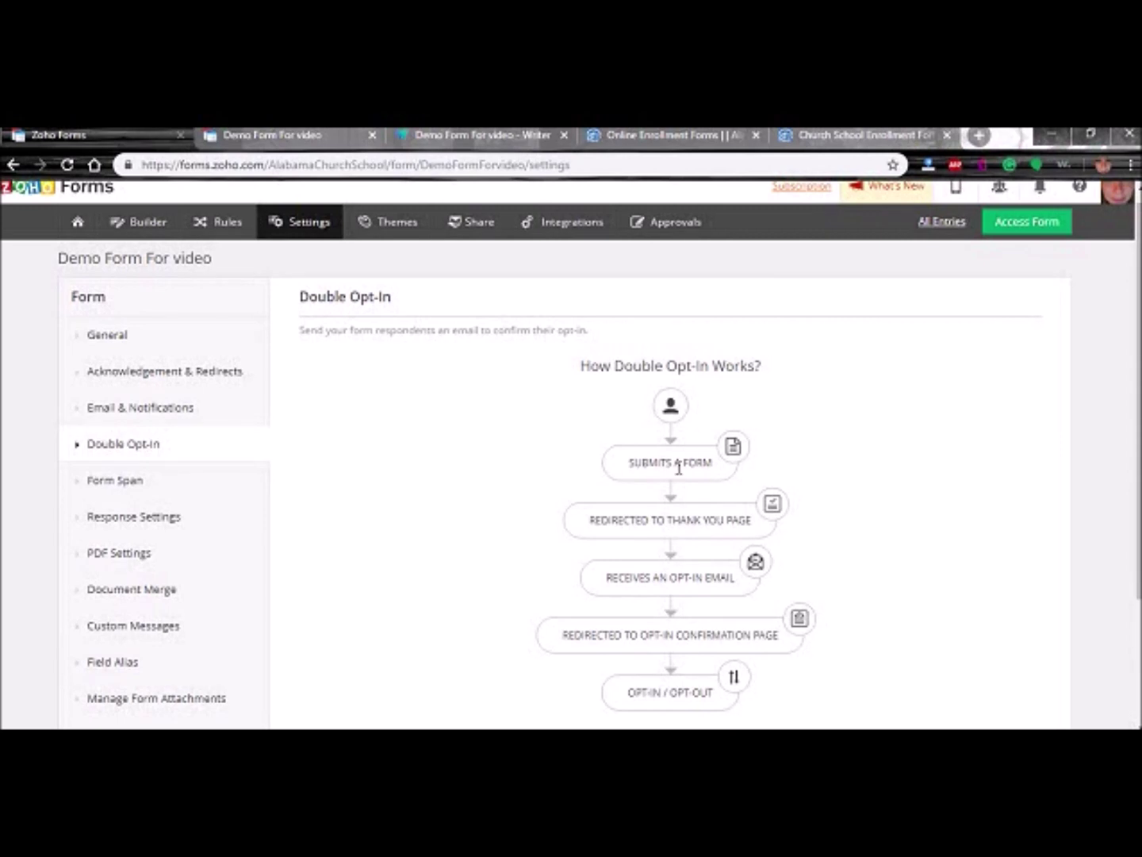
scroll(555, 488, down, 3)
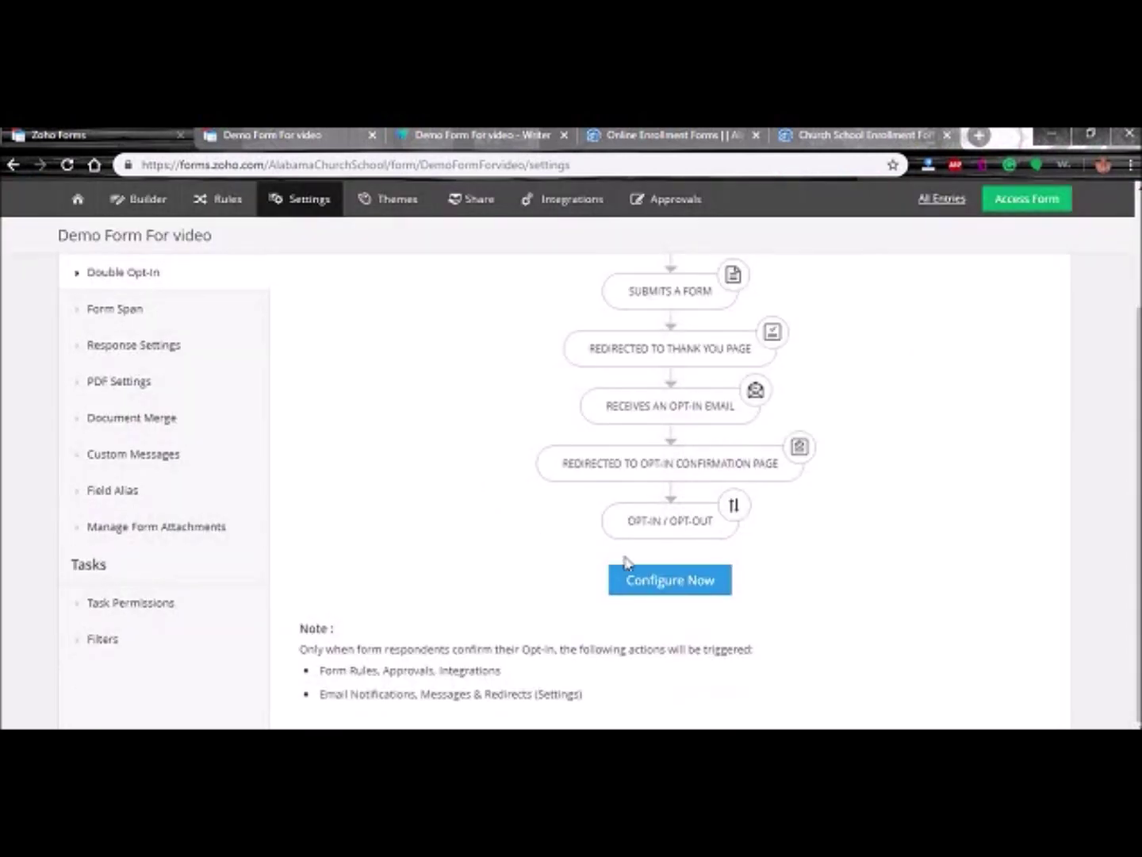
scroll(341, 420, up, 3)
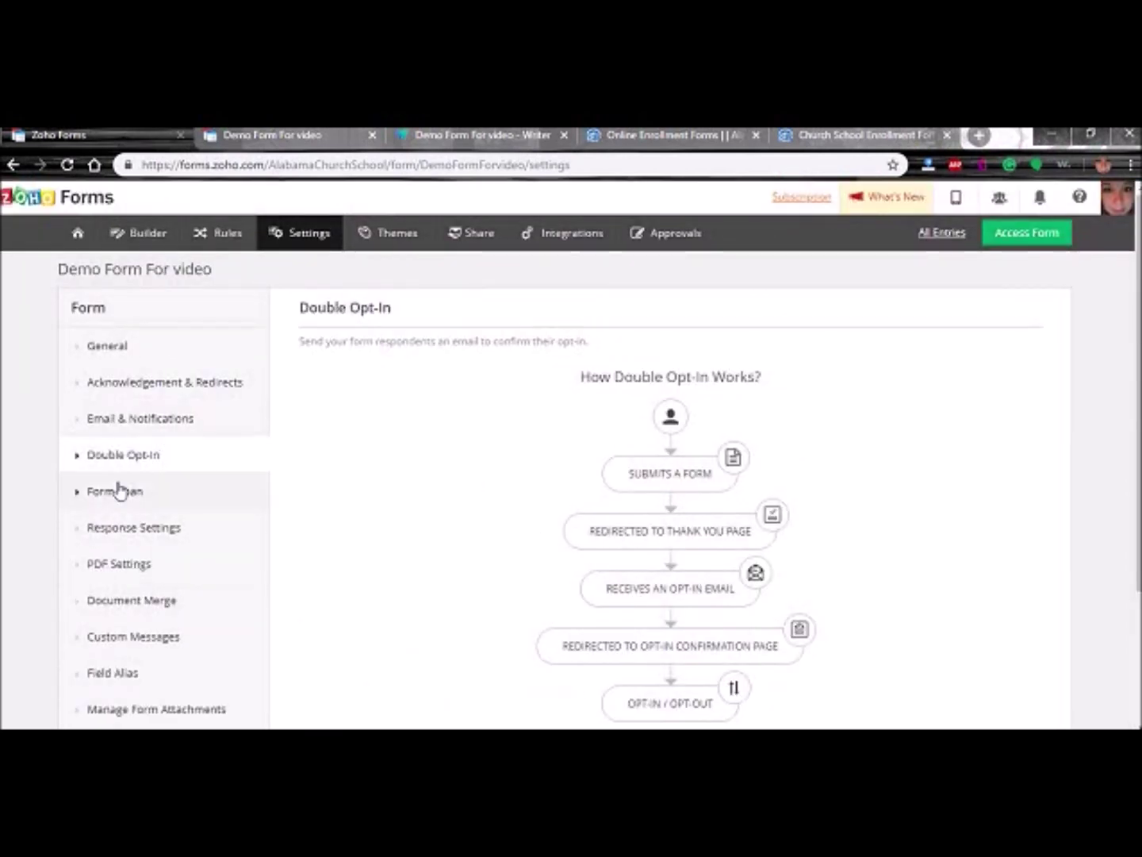
click(114, 531)
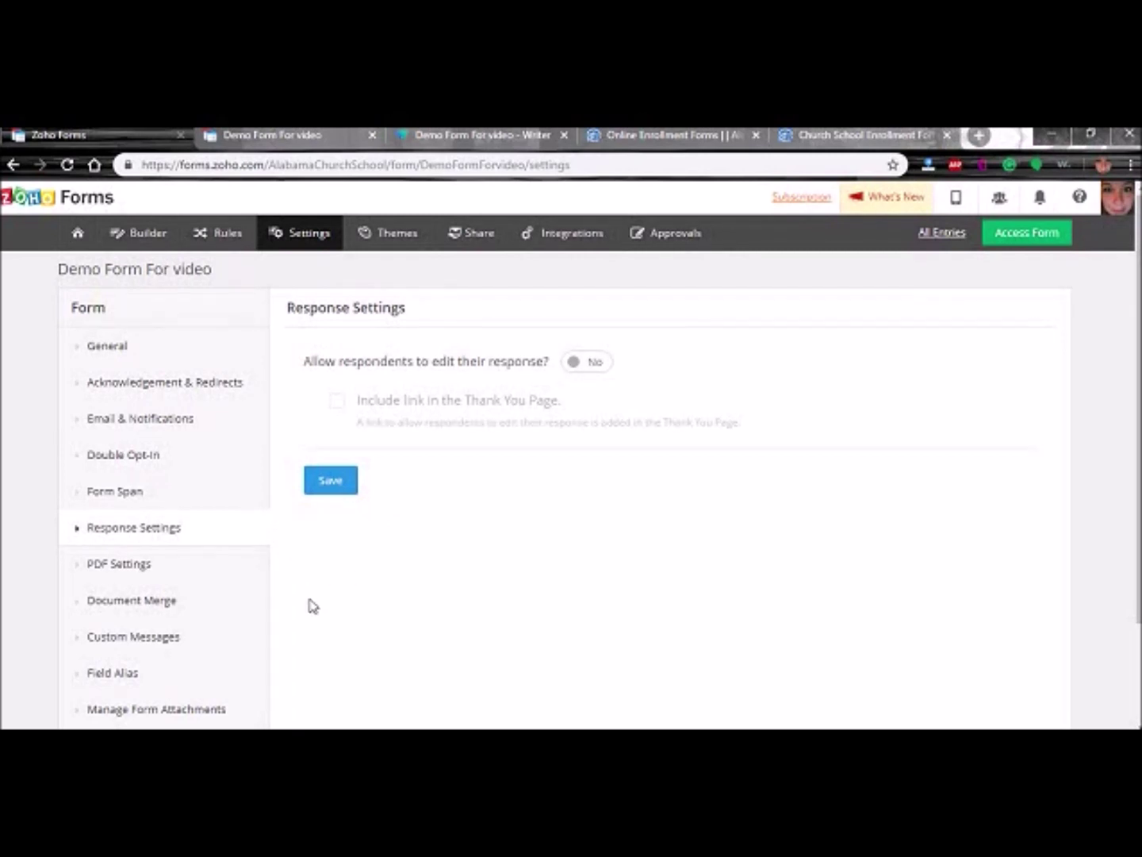
- Browse the PDF Settings, Document Merge, Custom Messages and Field Alias settings pages
scroll(289, 607, down, 1)
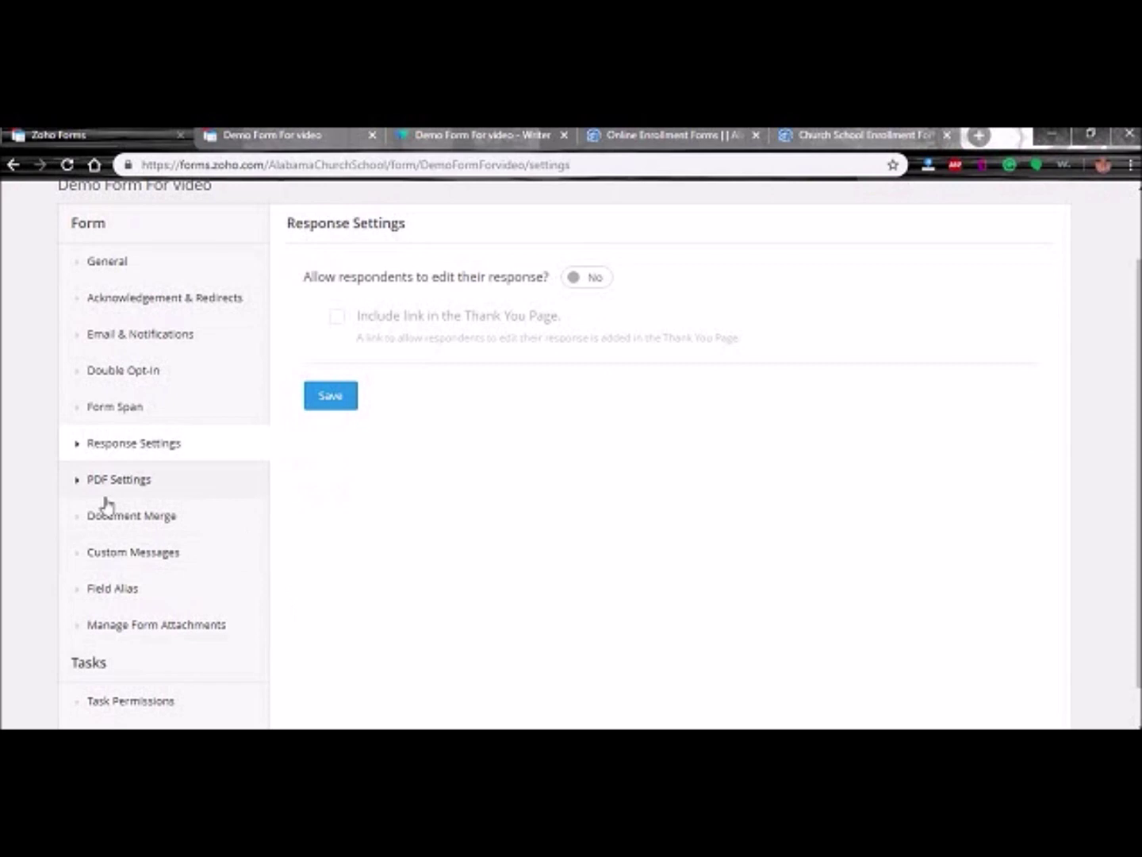
click(123, 483)
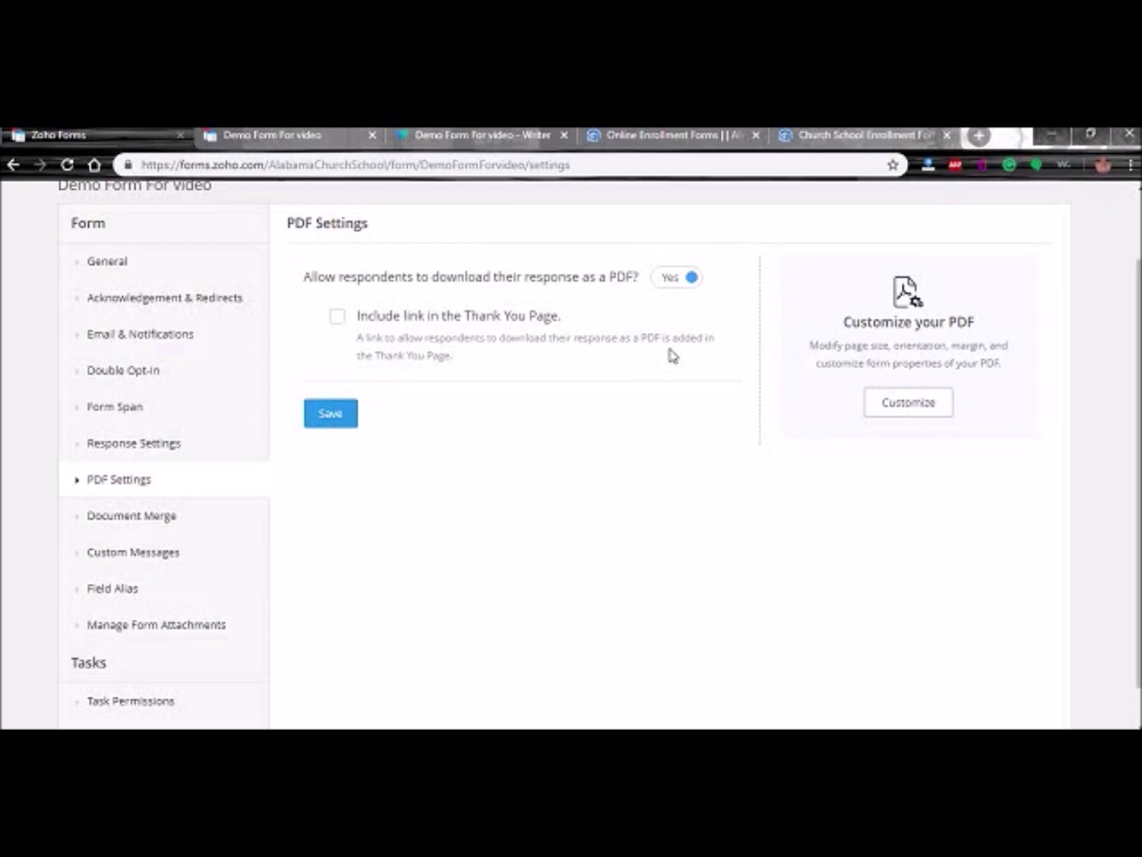
click(139, 520)
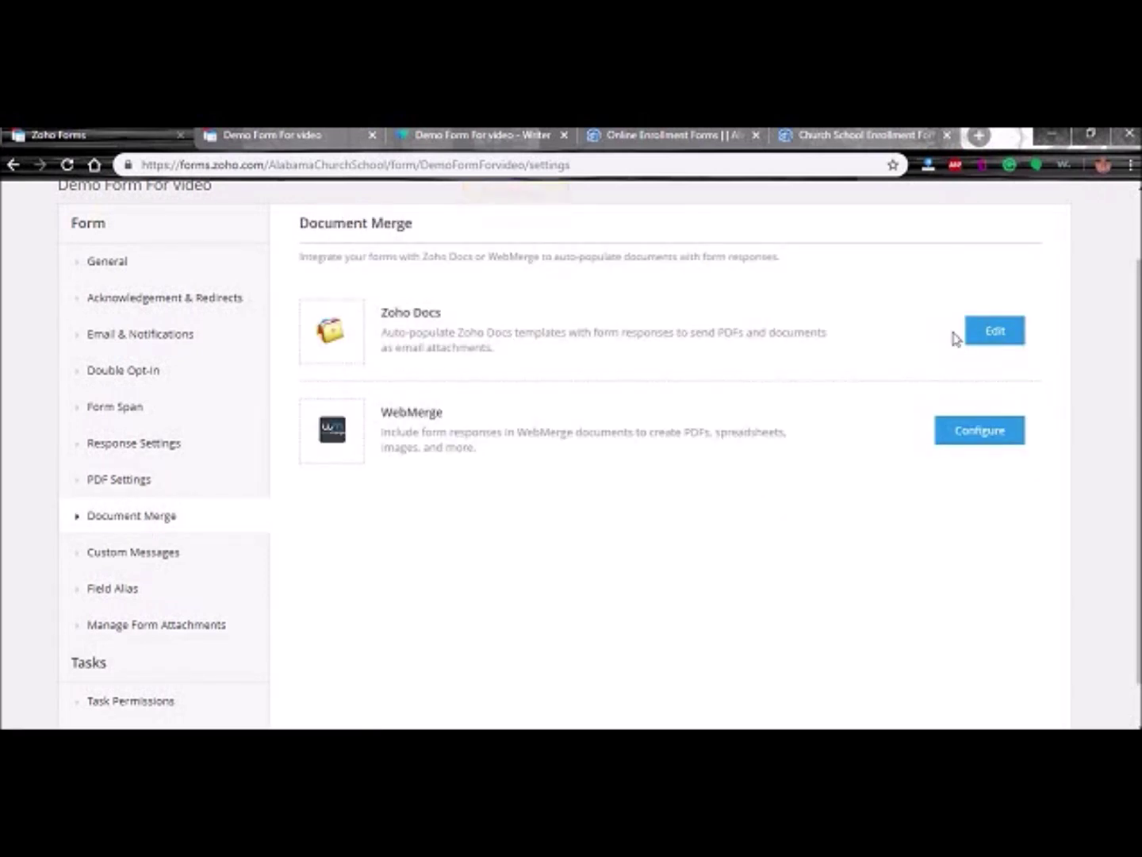
click(141, 555)
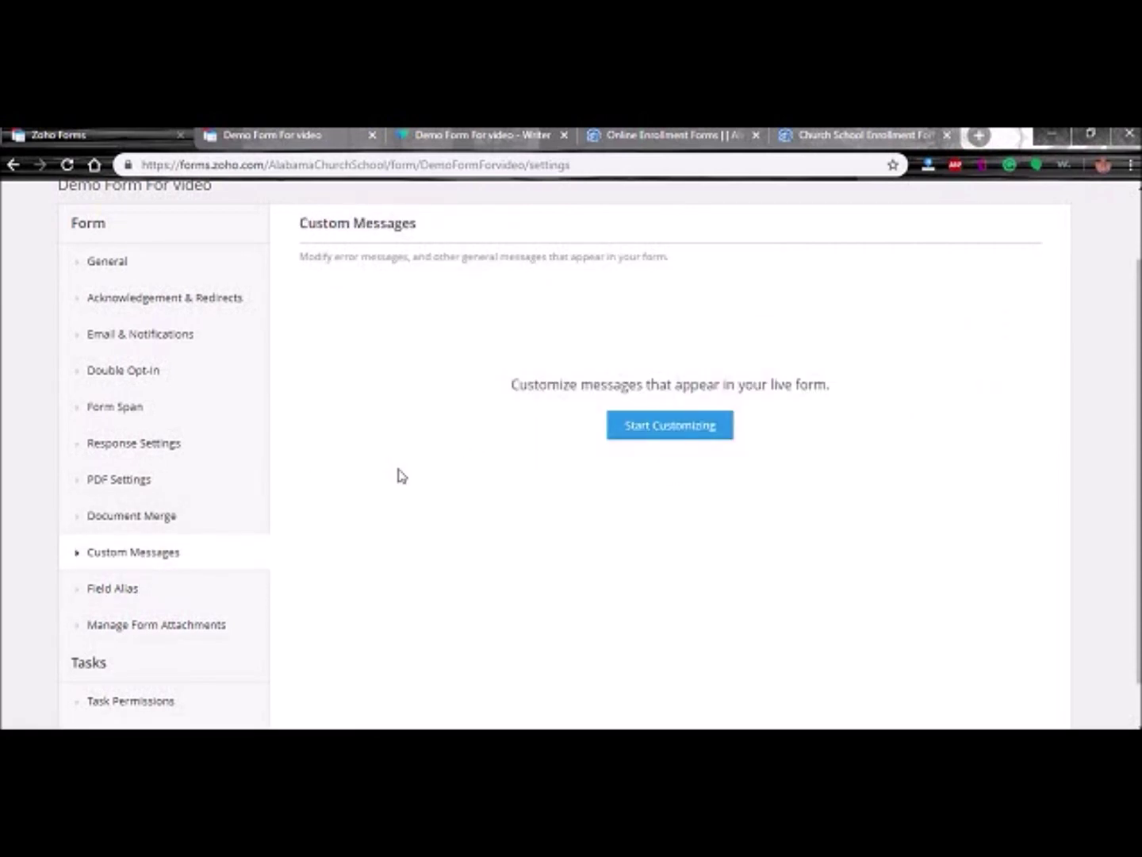
scroll(380, 484, down, 2)
click(101, 539)
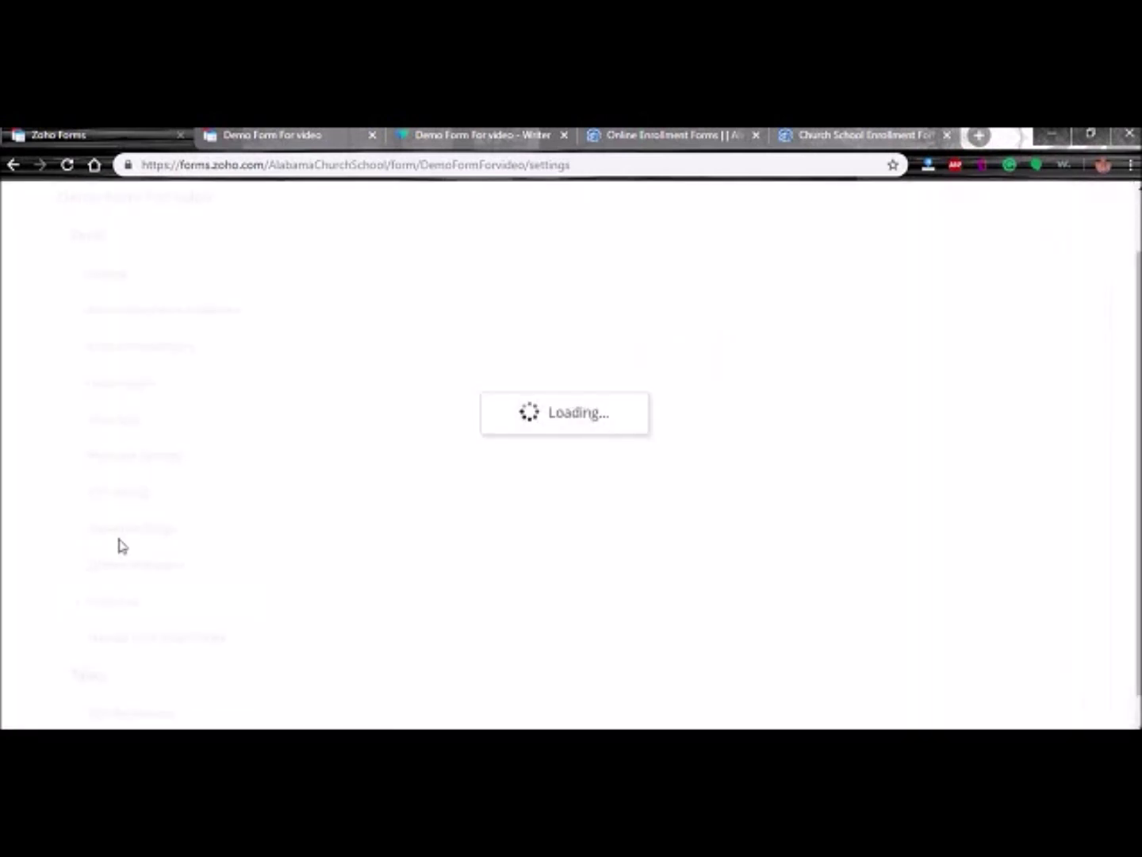
- Browse Manage Form Attachments, Filters, Task Permissions (upgrade required) and Approvals
scroll(372, 507, down, 2)
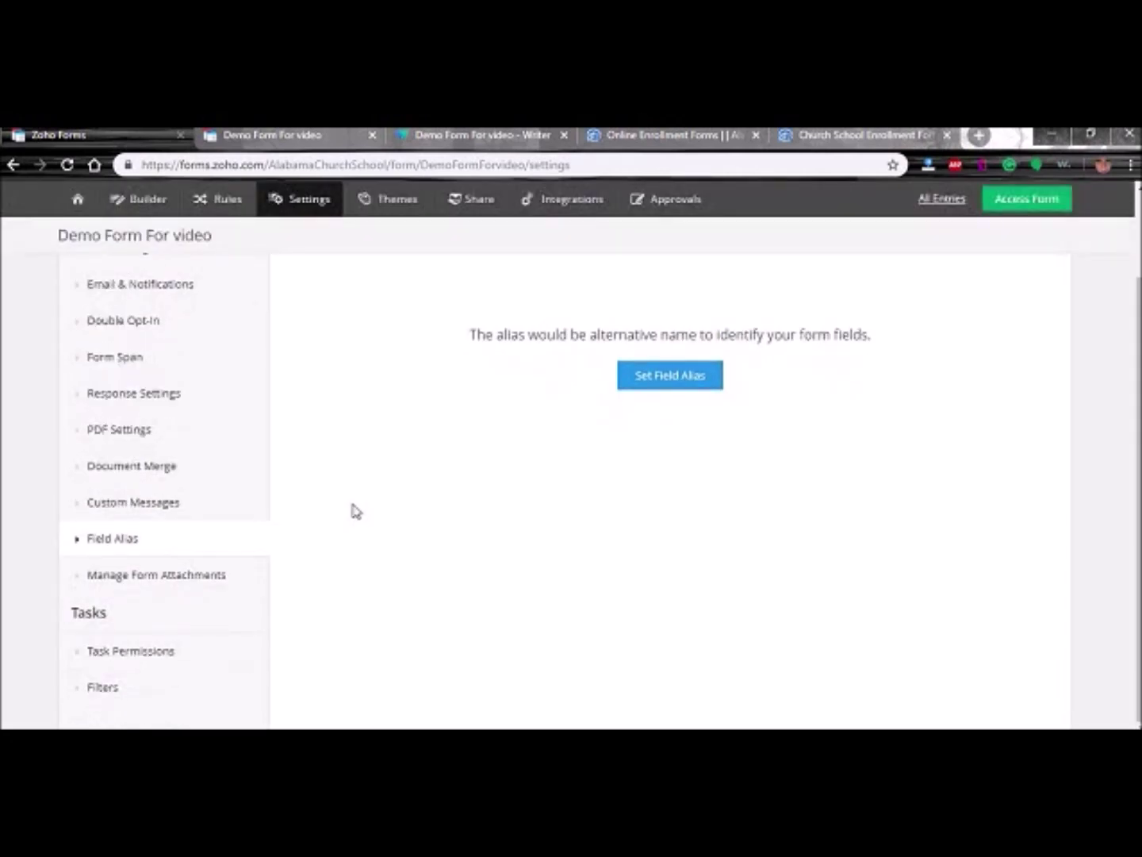
click(111, 575)
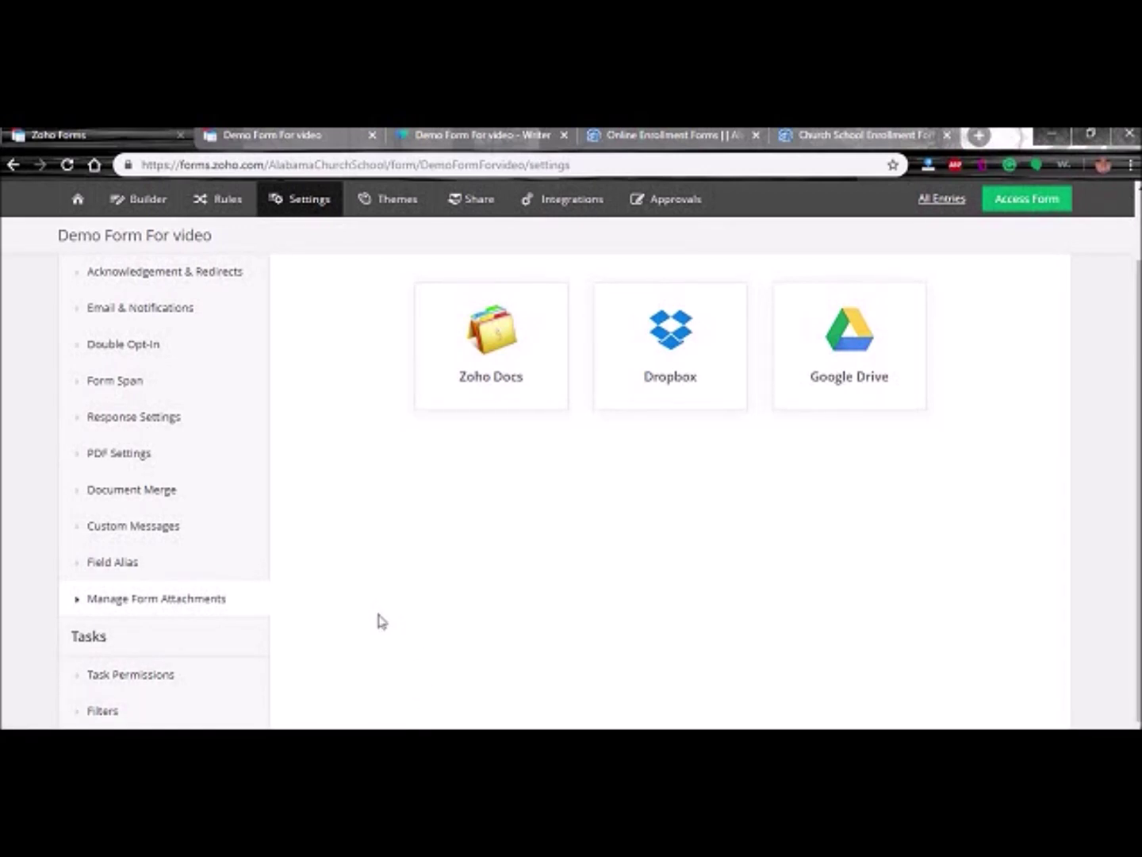
click(100, 710)
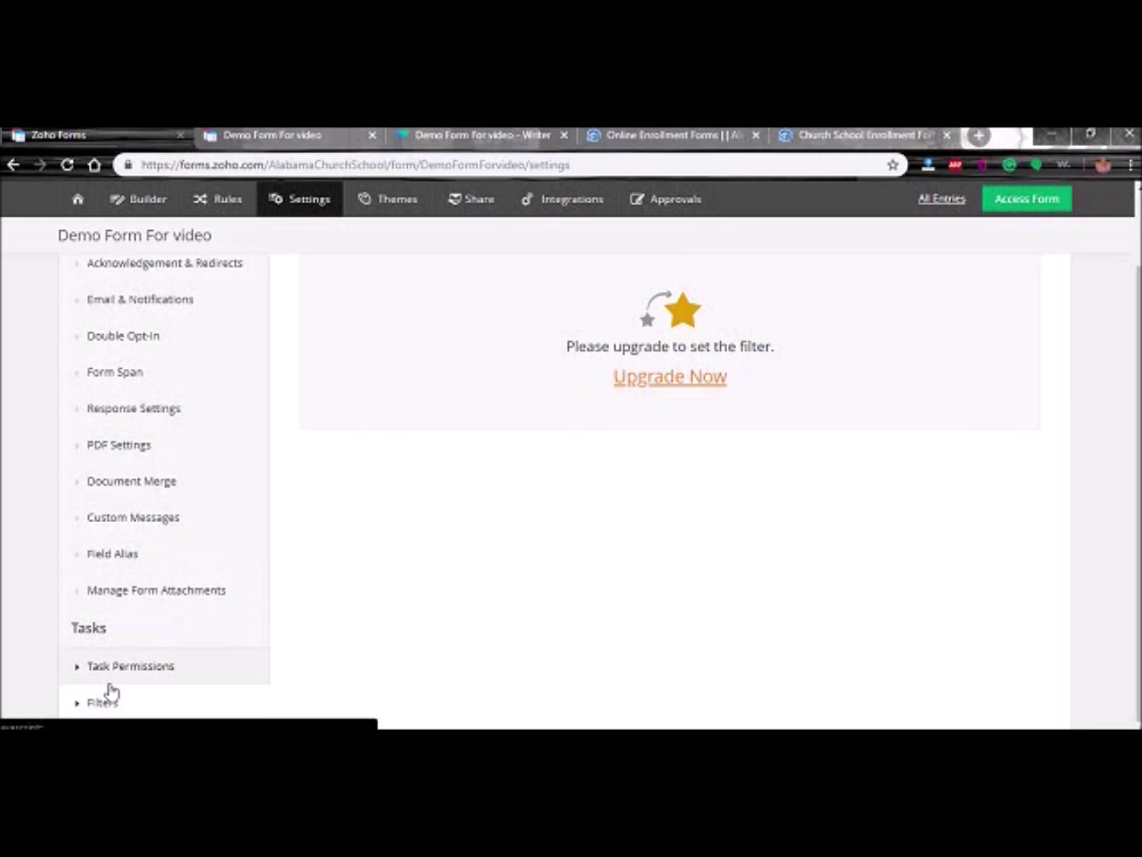
click(149, 671)
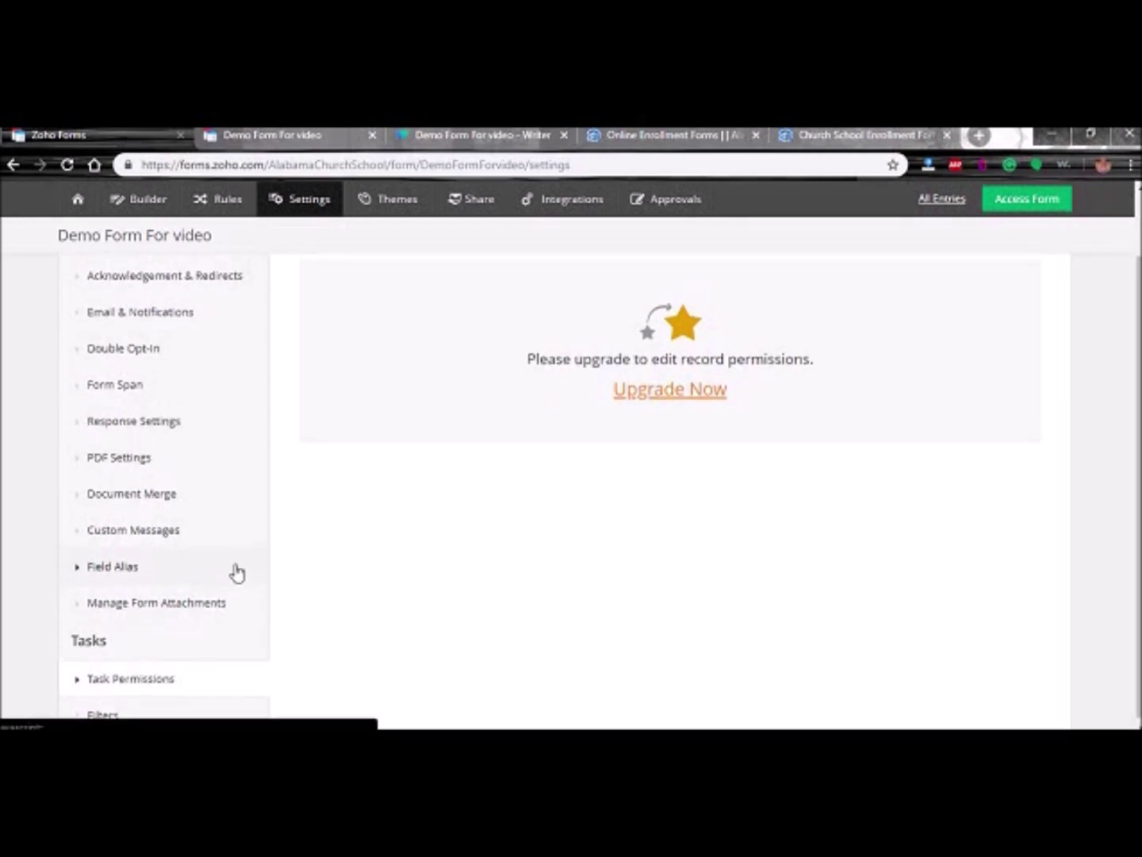
scroll(301, 531, up, 3)
click(680, 235)
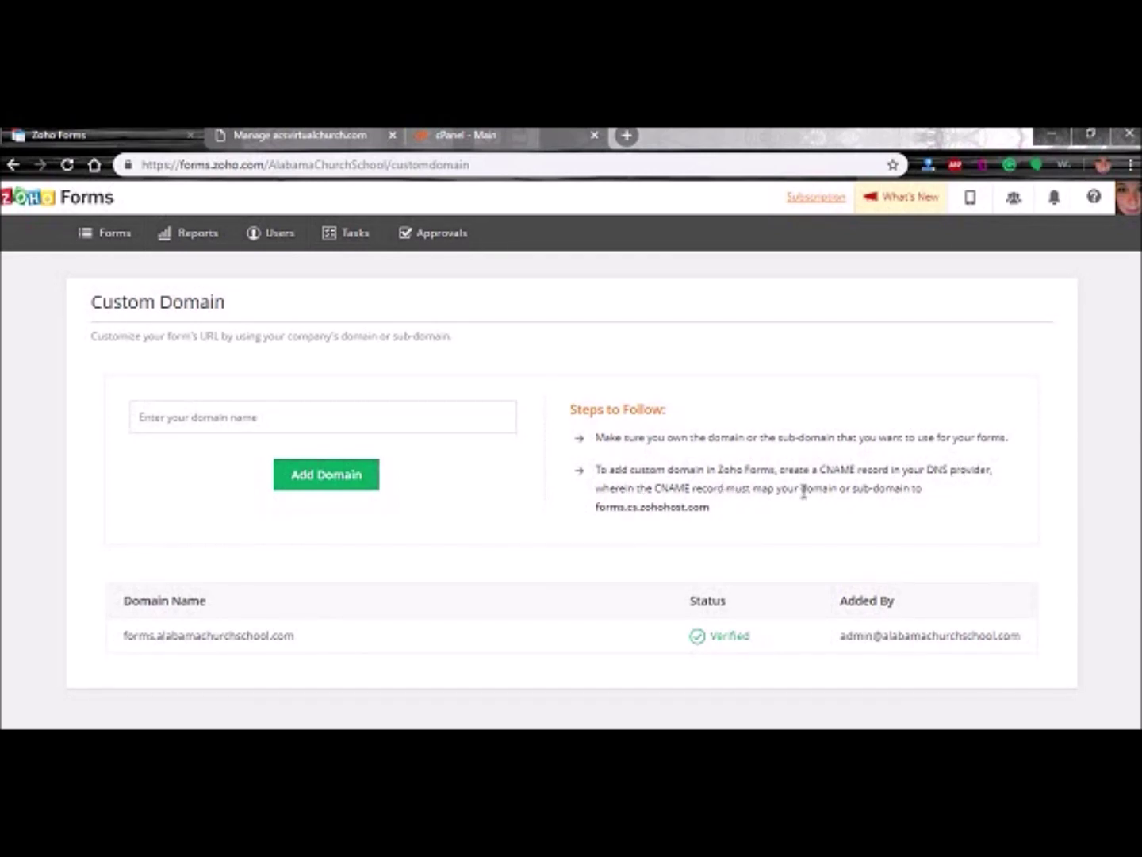
- Copy the CNAME target forms.cs.zohohost.com and switch to the Manage acsvirtualchurch.com tab
drag(730, 512, 597, 527)
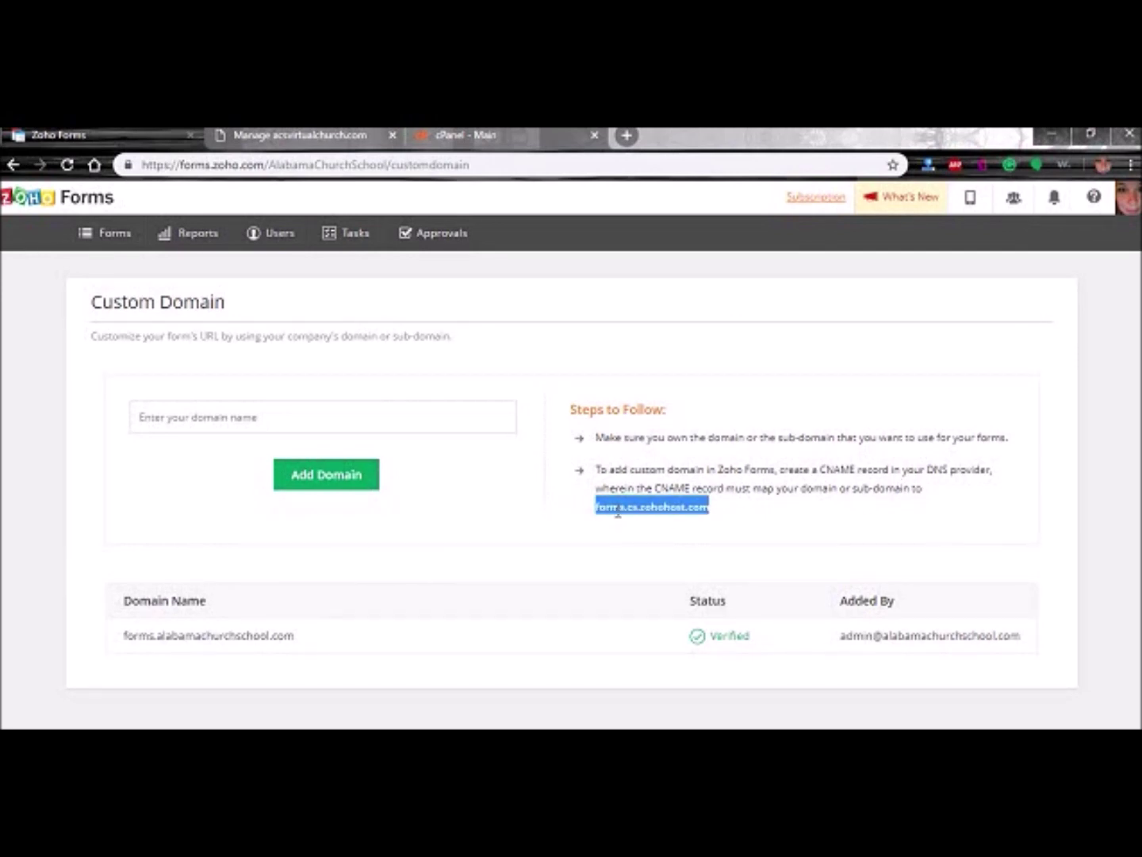
right_click(618, 512)
click(627, 522)
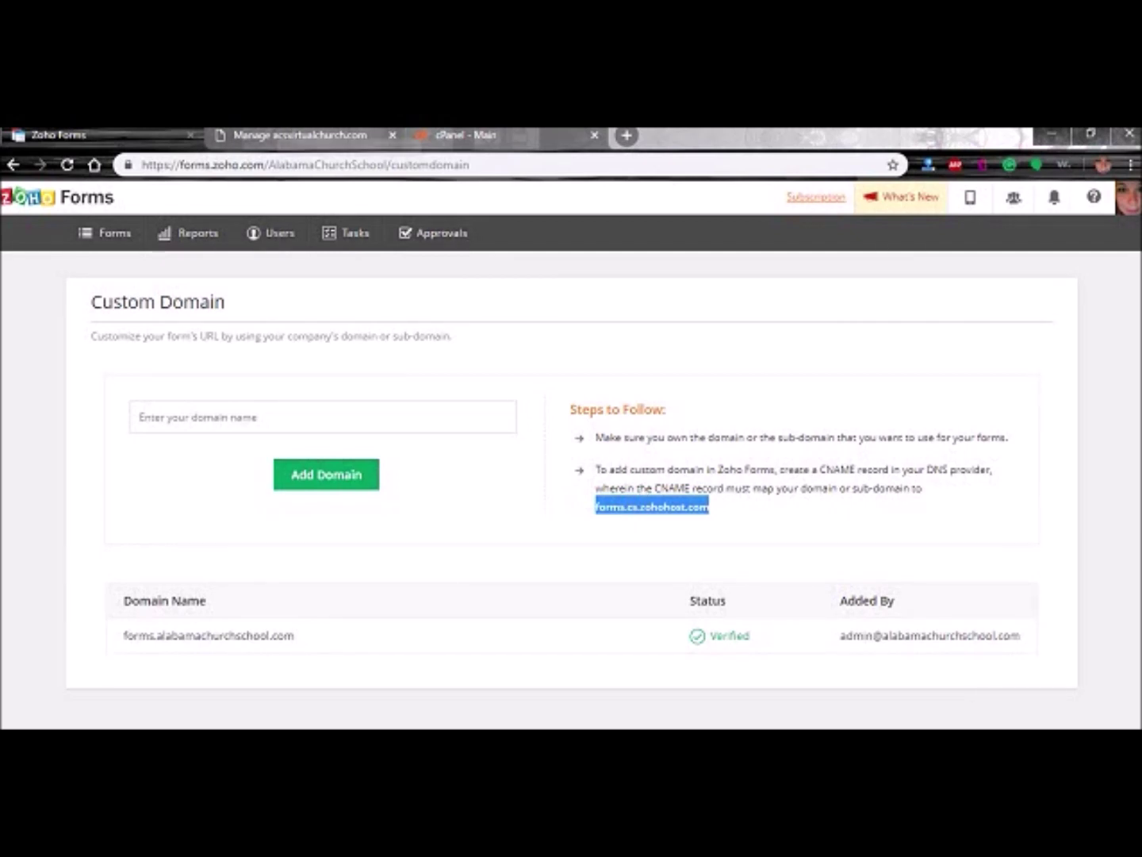
click(294, 135)
scroll(86, 456, down, 10)
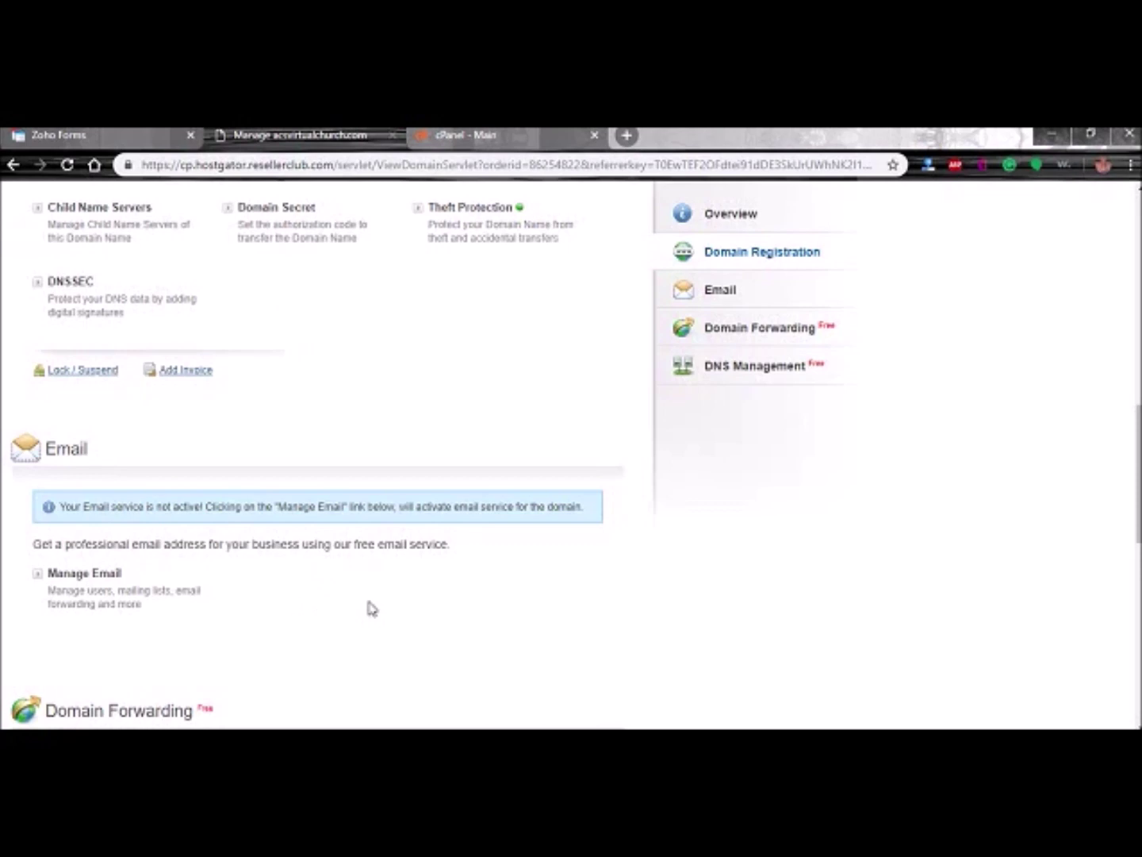
- Open Manage DNS for acsvirtualchurch.com, showing no A records yet
click(737, 372)
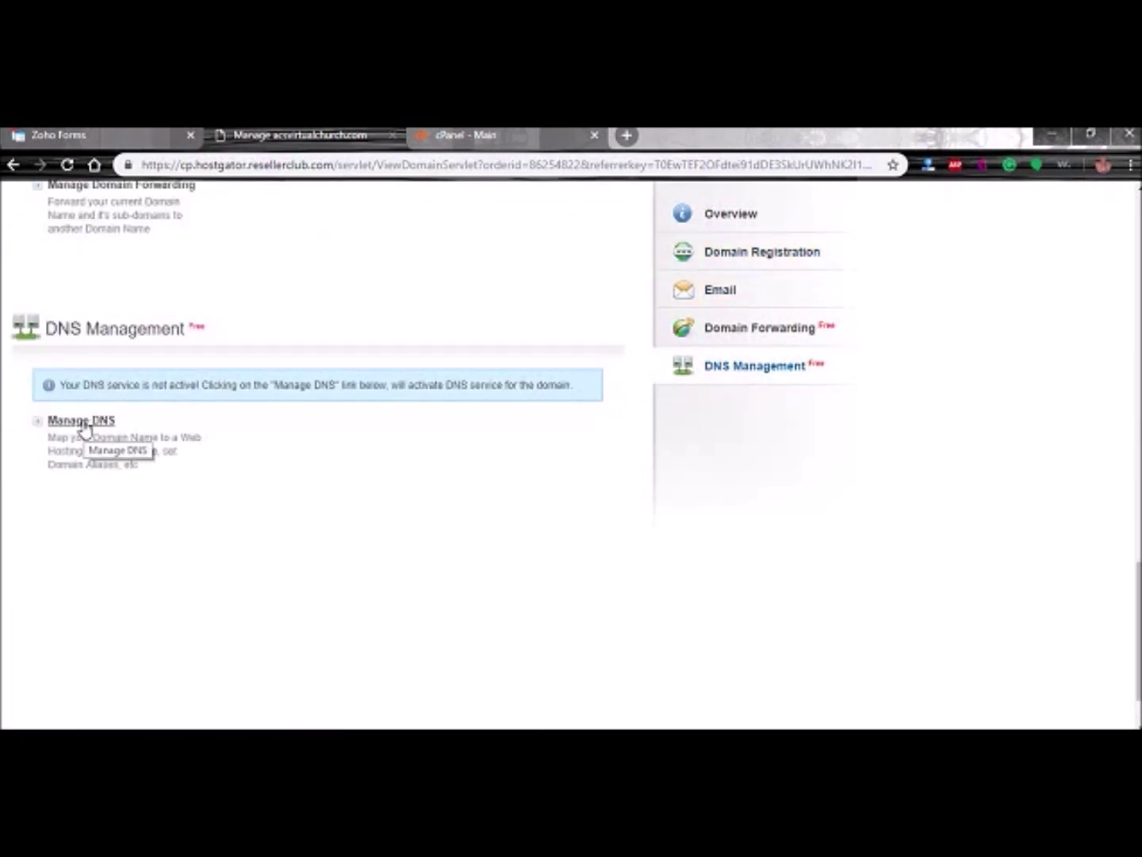
click(84, 427)
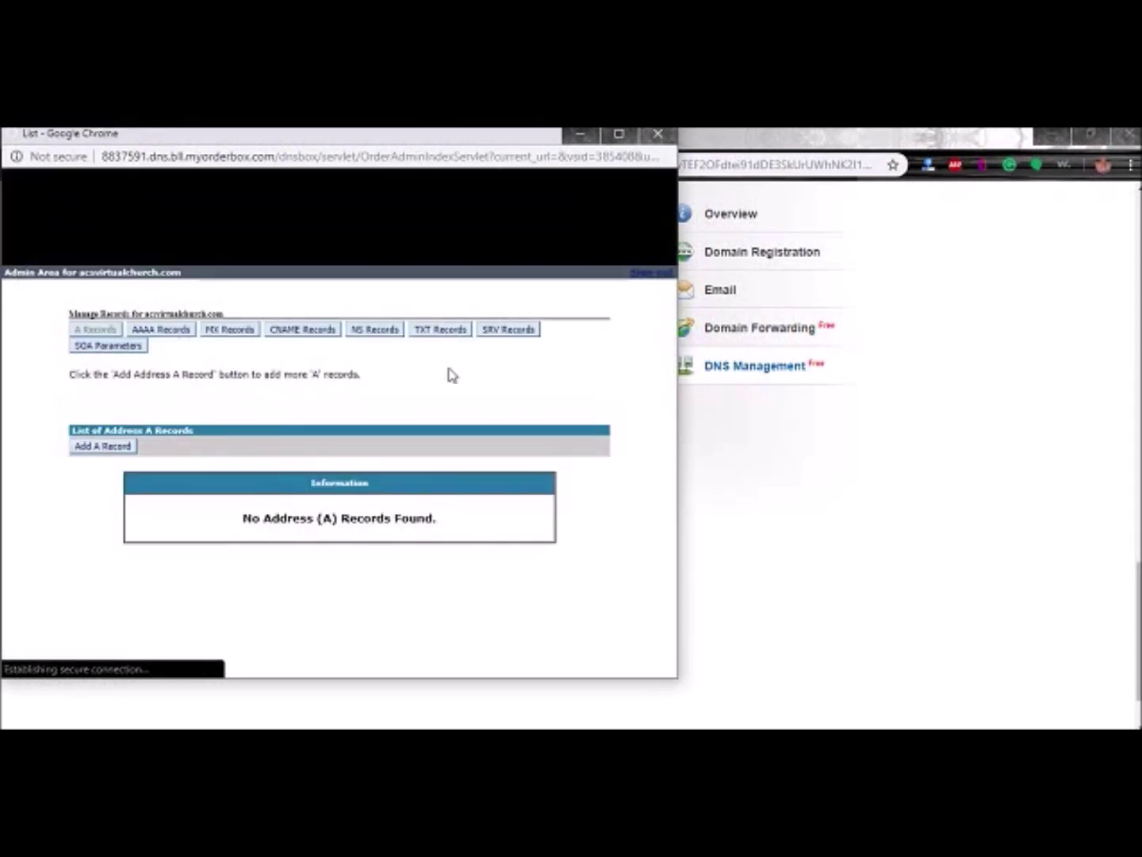
- Start a new CNAME record with host name 'forms'
click(285, 332)
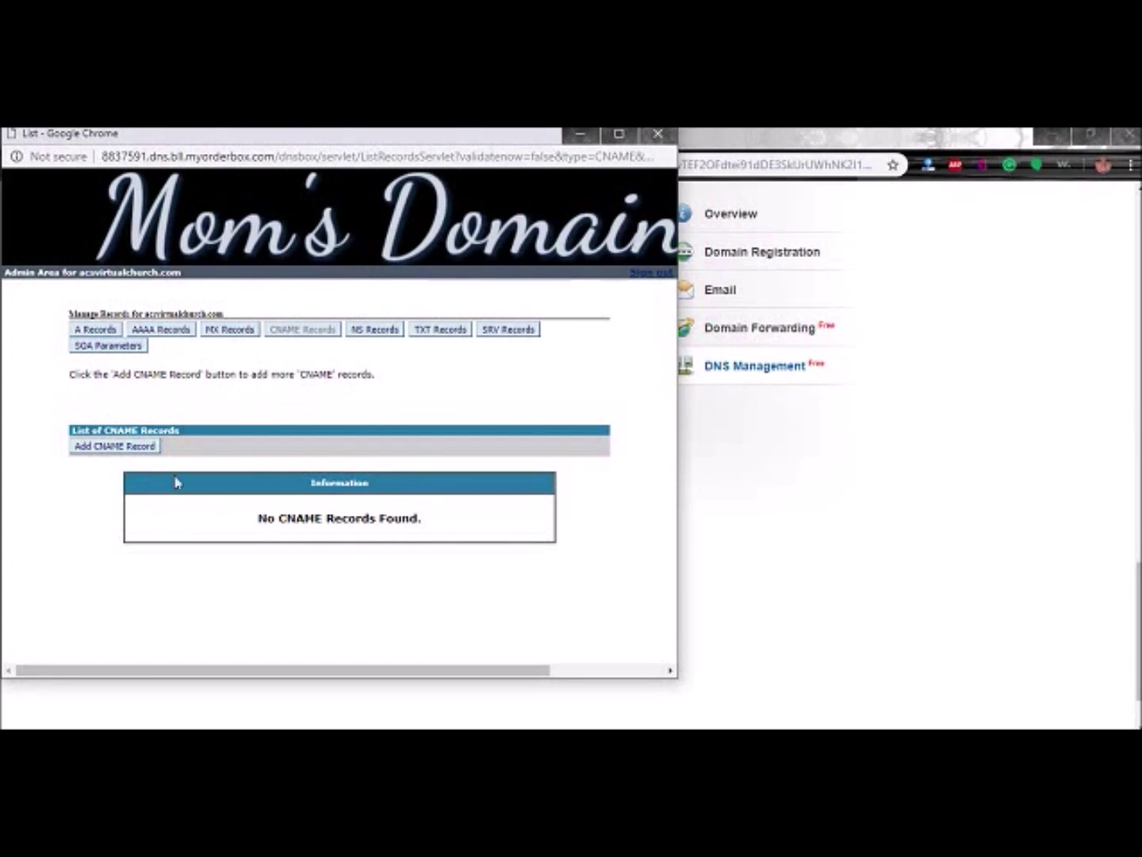
click(93, 451)
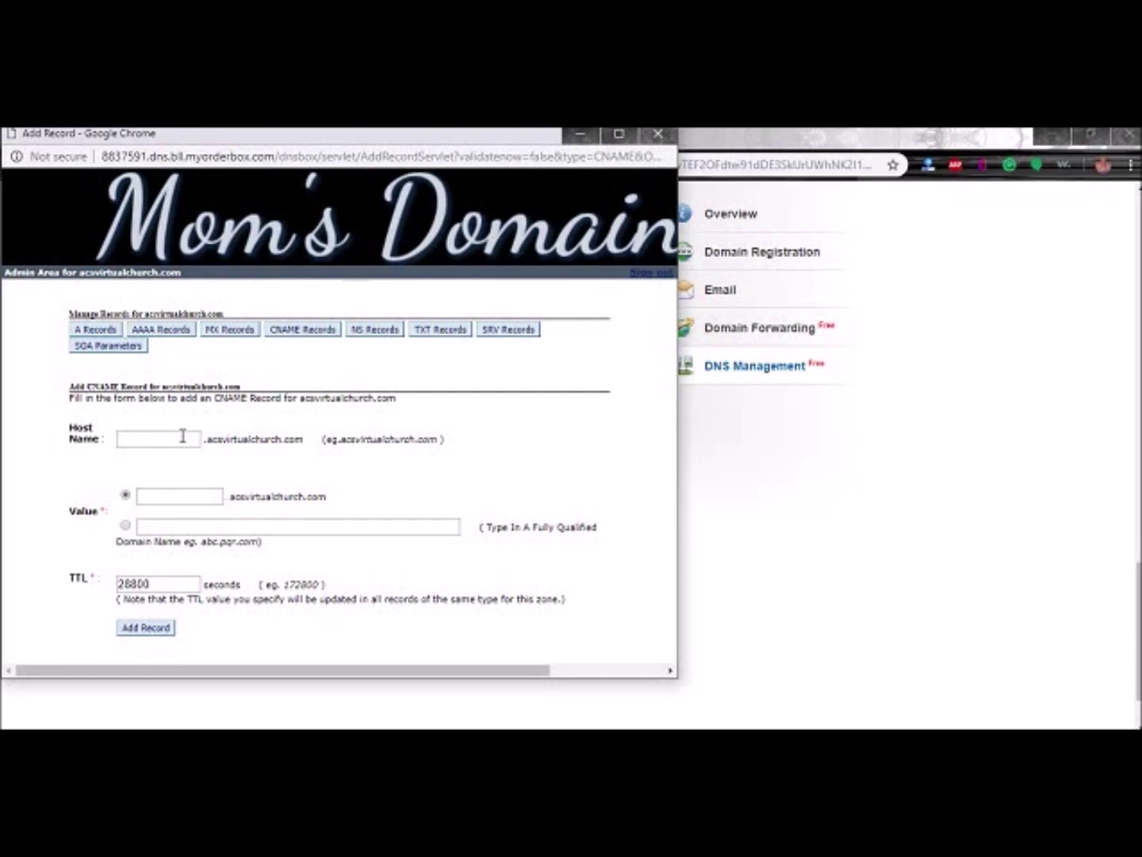
click(179, 437)
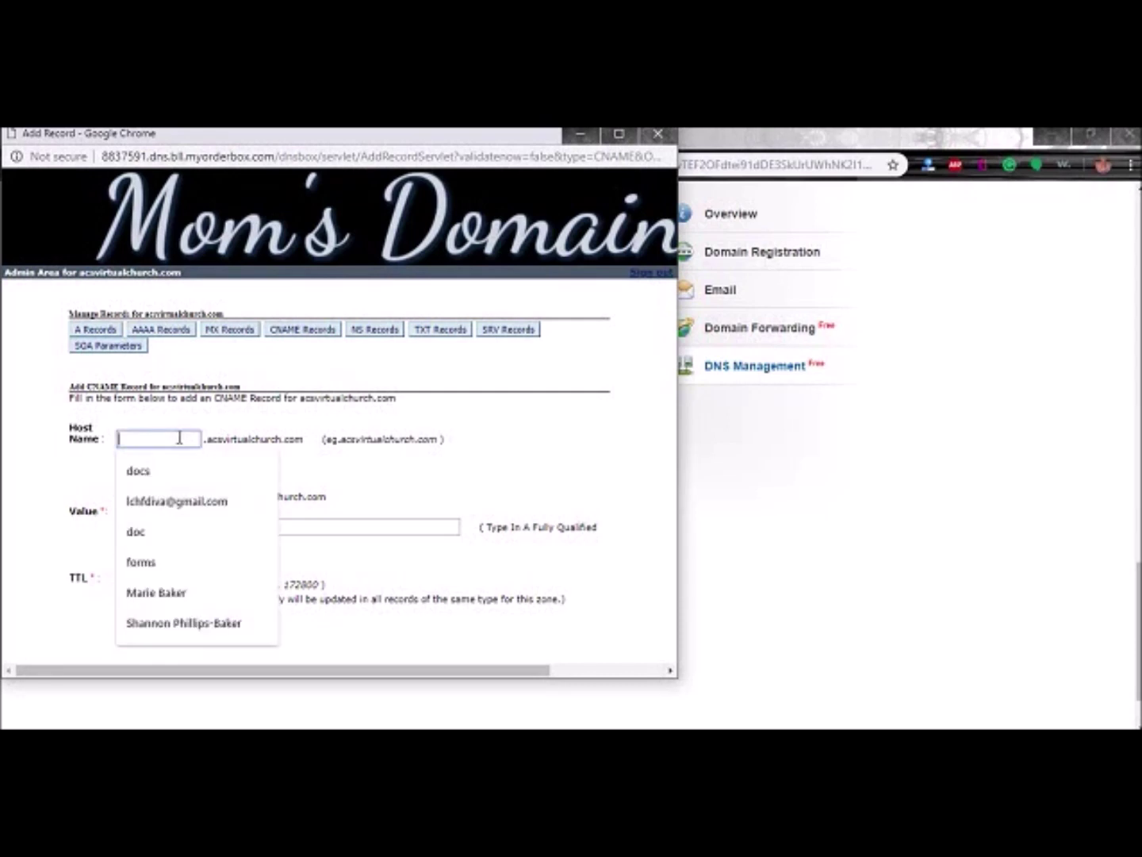
click(200, 426)
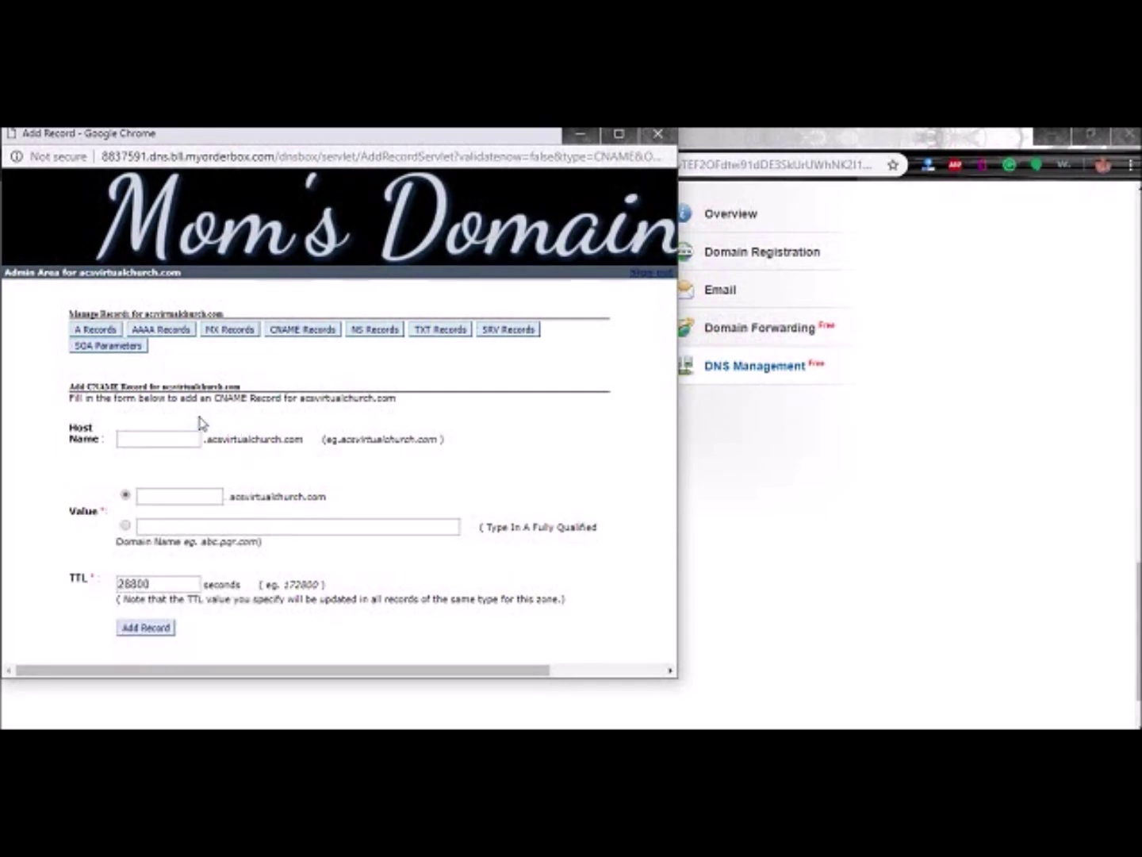
click(169, 436)
text(f)
key(Tab)
key(Tab)
- Point the record at forms.cs.zohohost.com, add it, and close the DNS records window
click(191, 526)
key(ctrl+v)
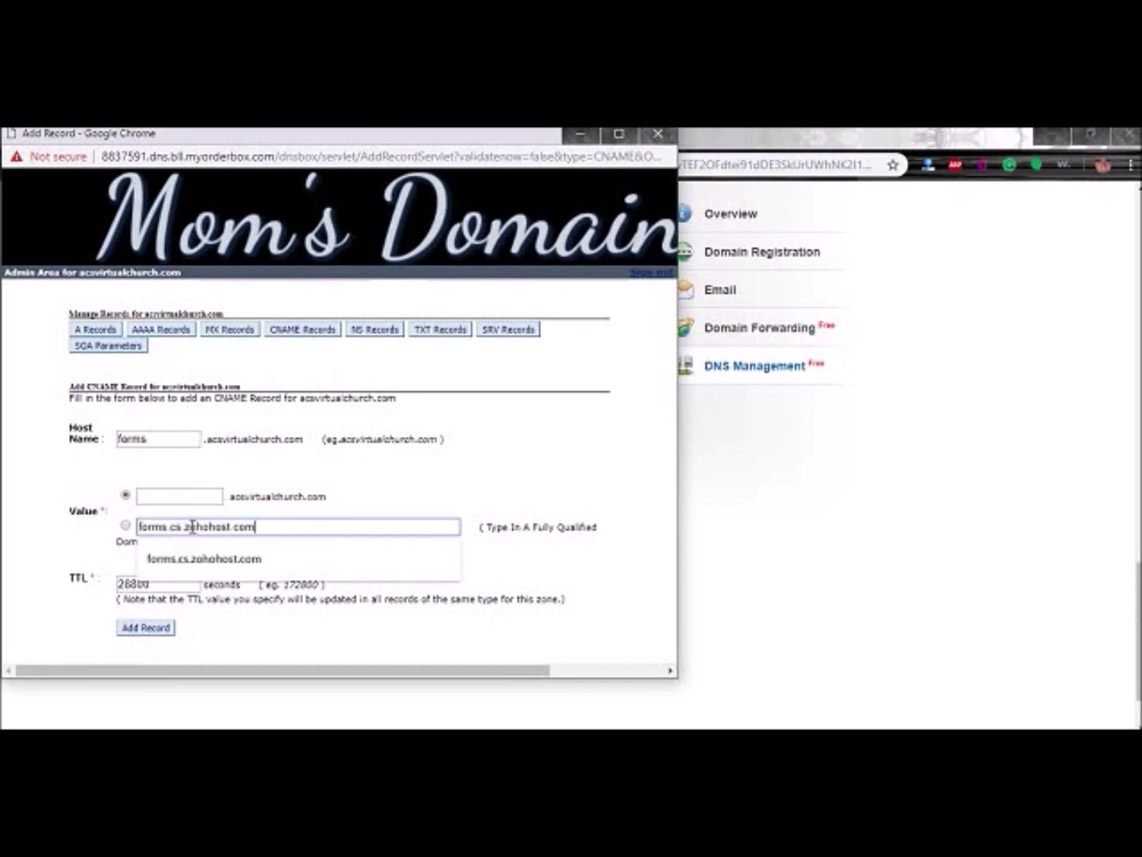
click(126, 525)
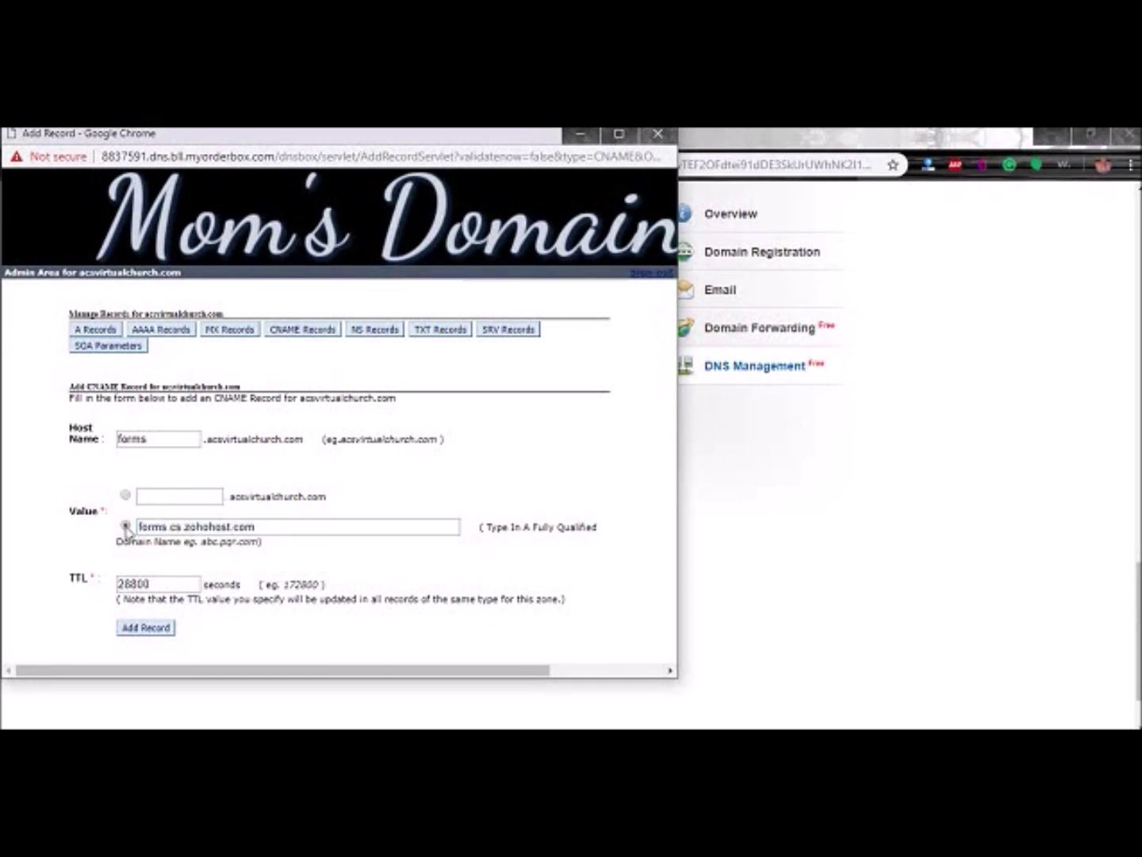
click(128, 630)
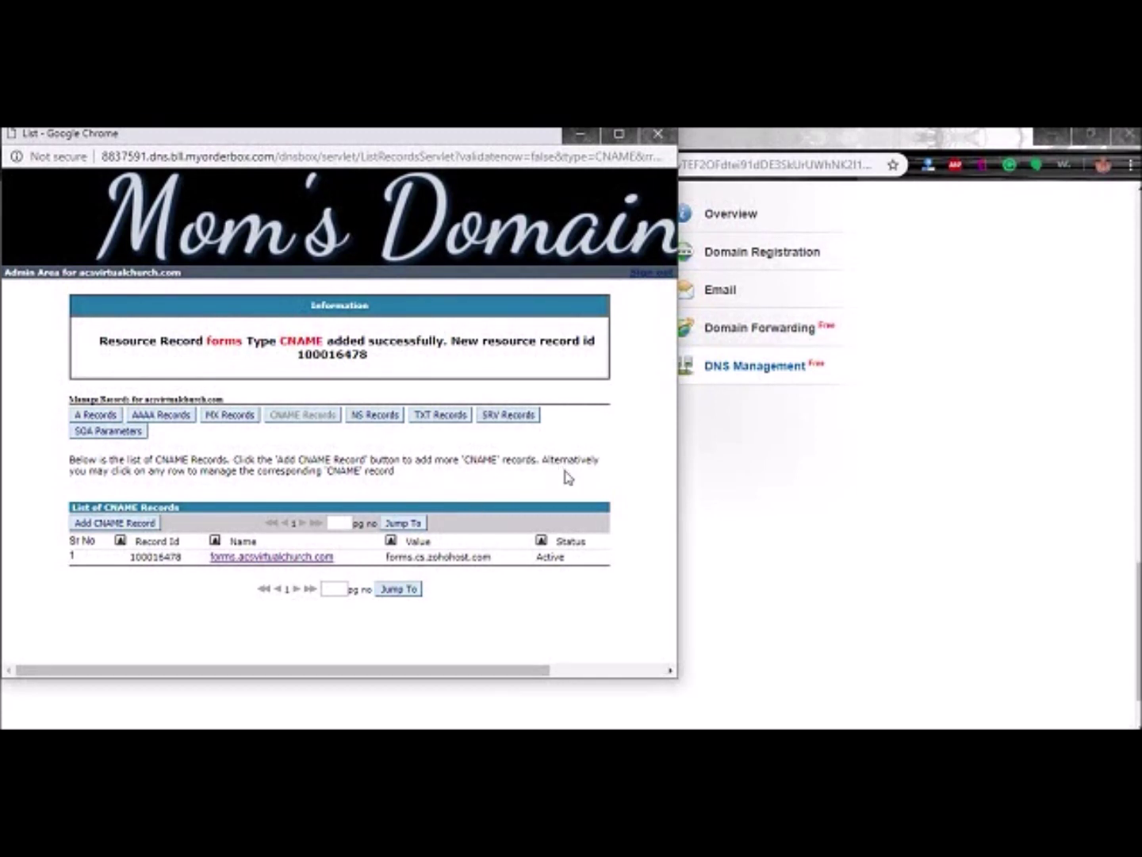
click(656, 140)
- In cPanel, check the Zone Editor records for acsvirtualchurch.com
click(499, 135)
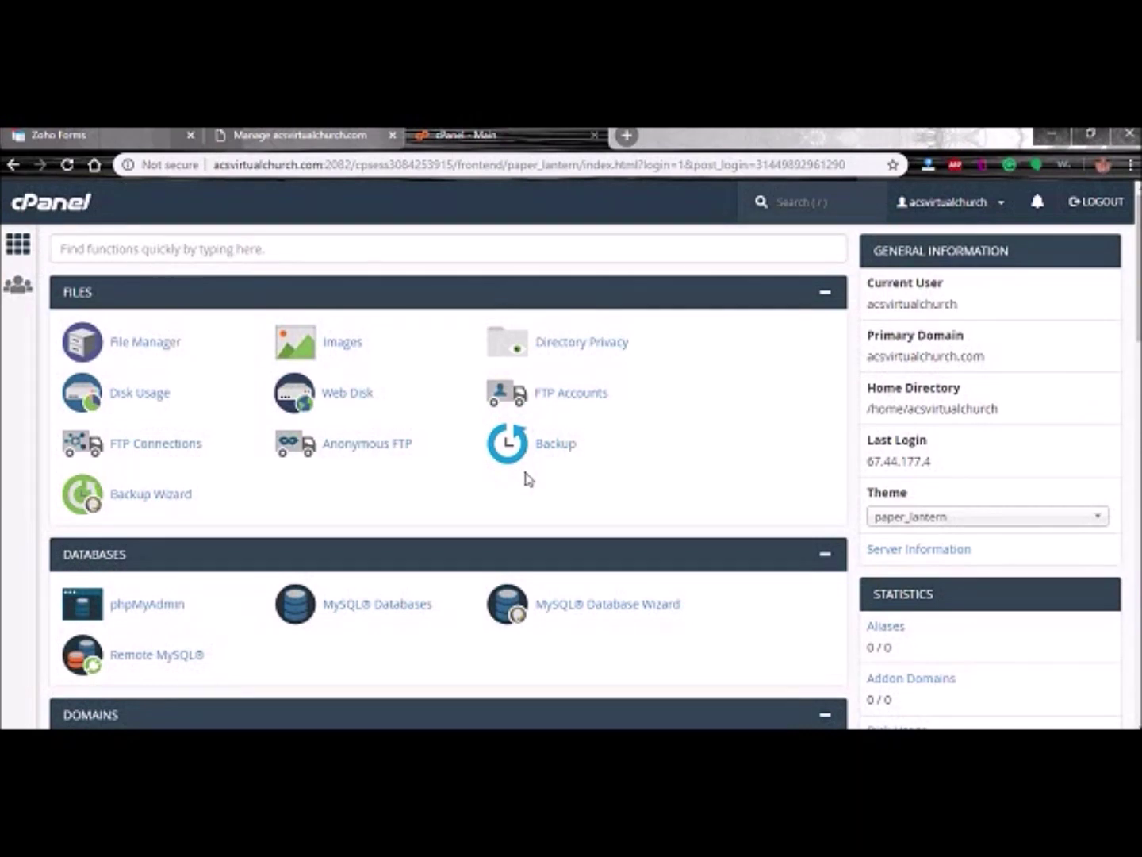
scroll(513, 541, down, 4)
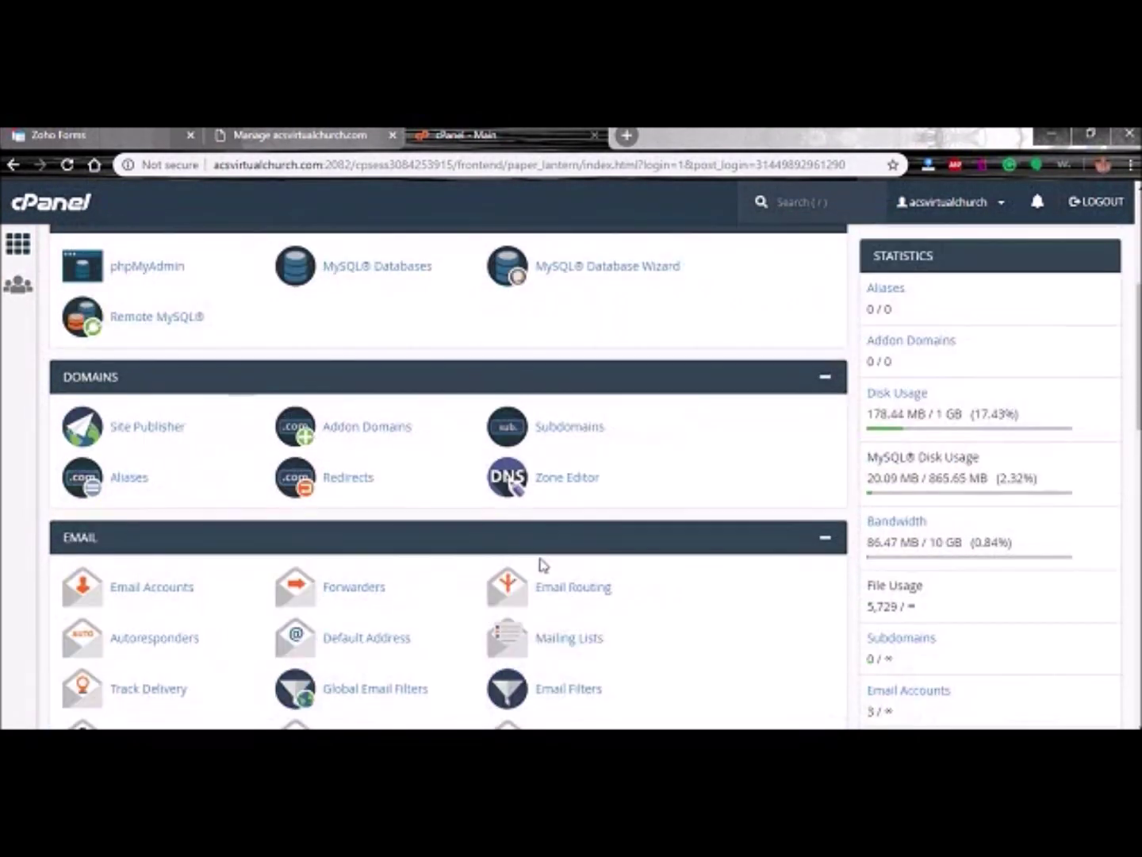
click(560, 481)
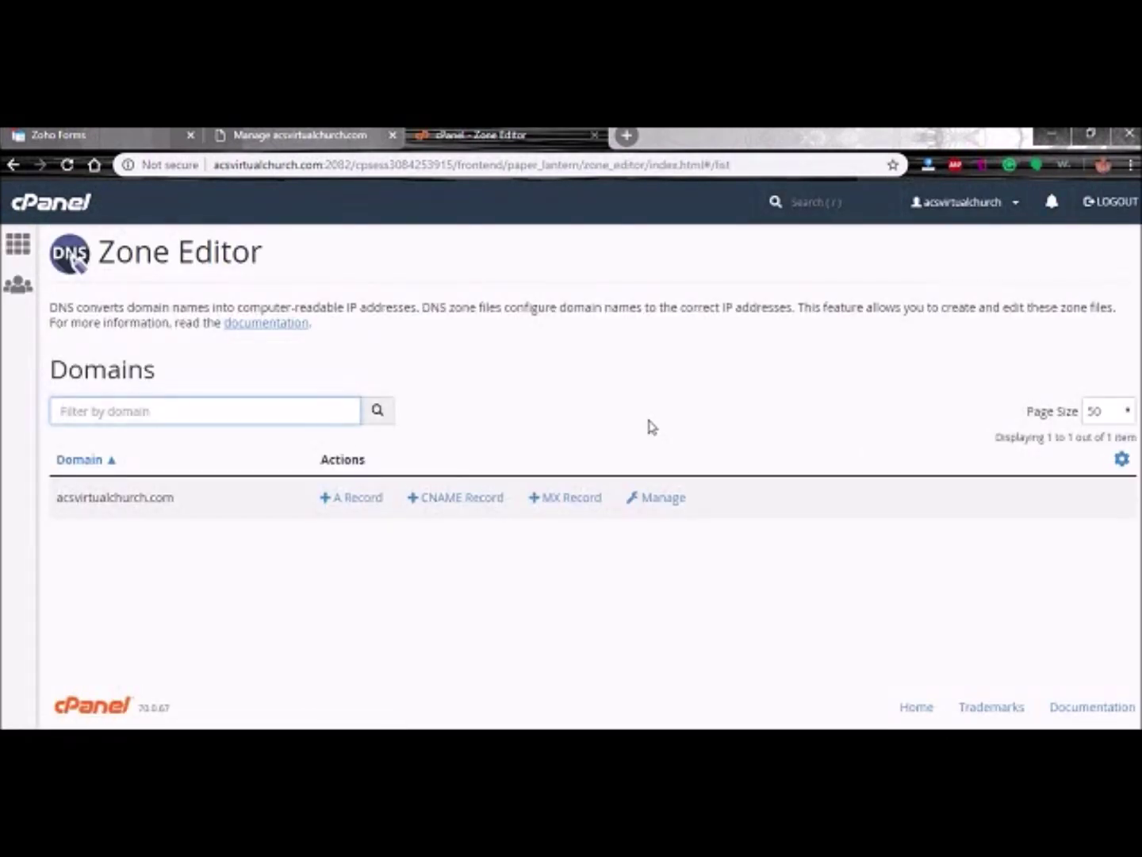
click(656, 506)
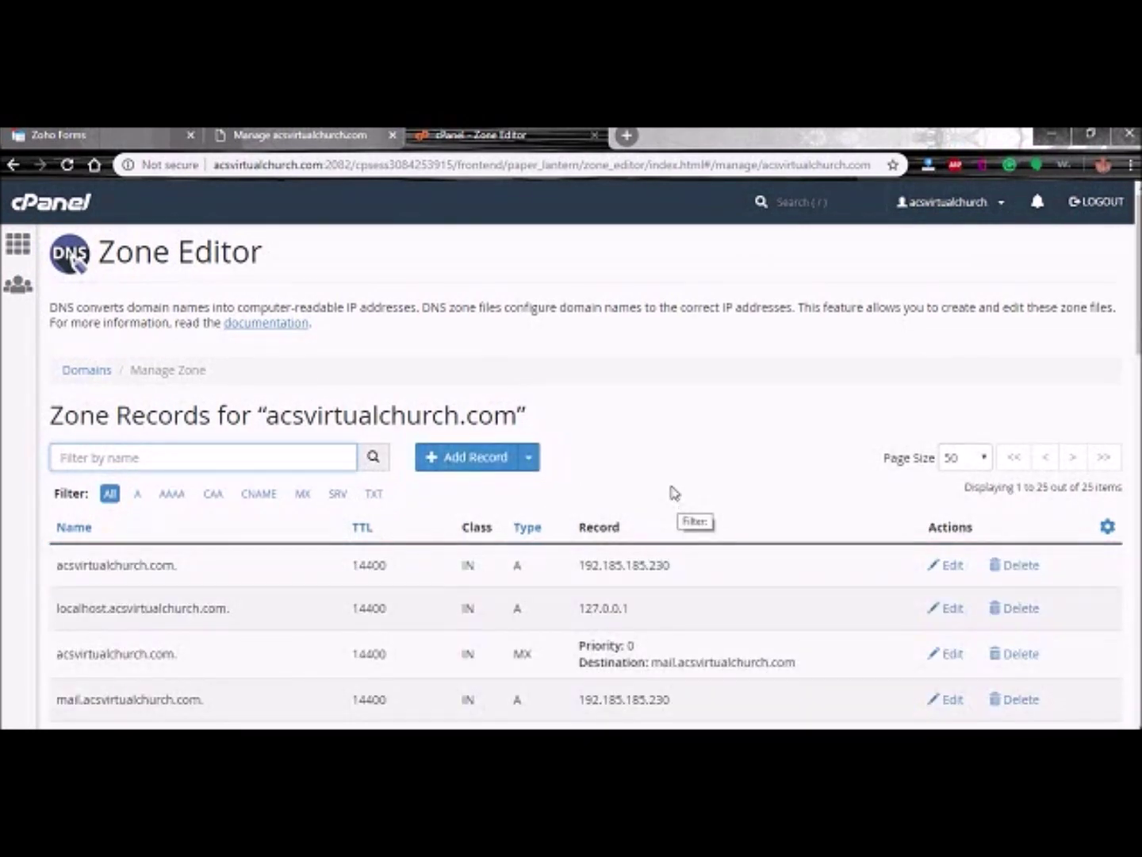
click(21, 248)
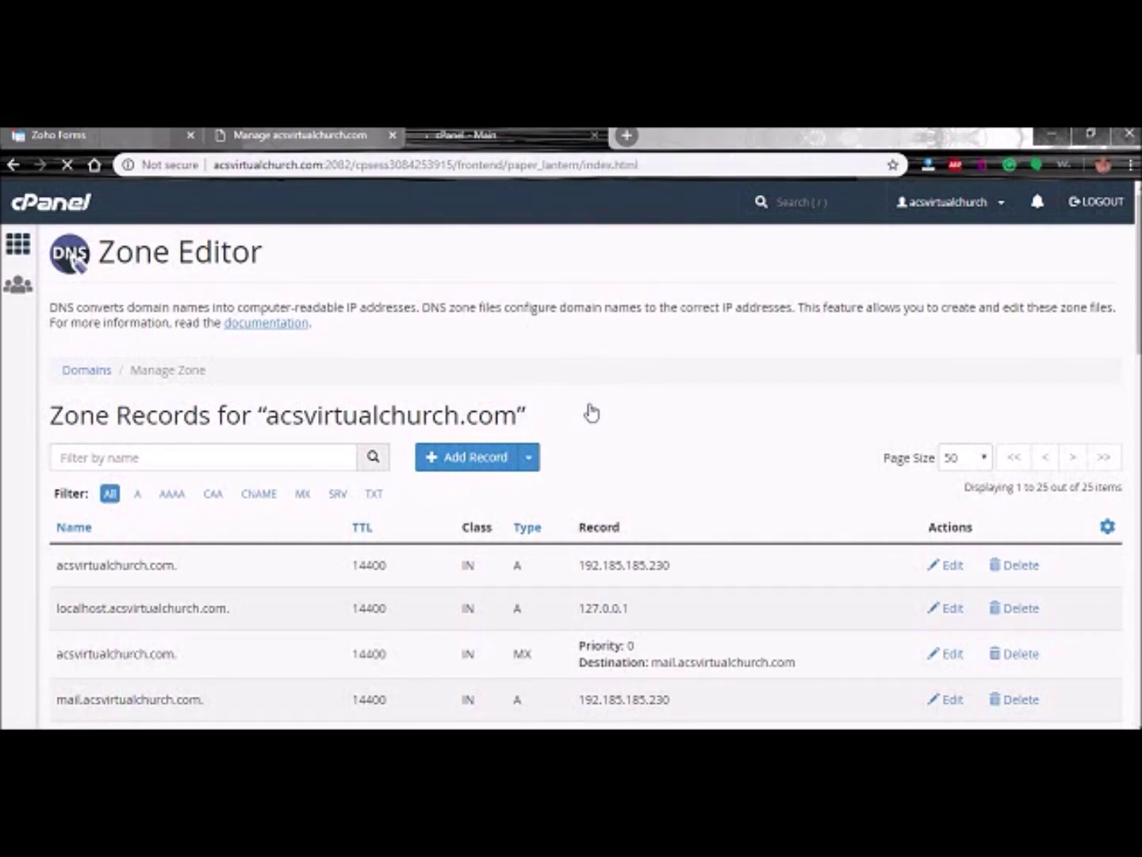
- Create the subdomain 'forms' under acsvirtualchurch.com
scroll(603, 492, down, 3)
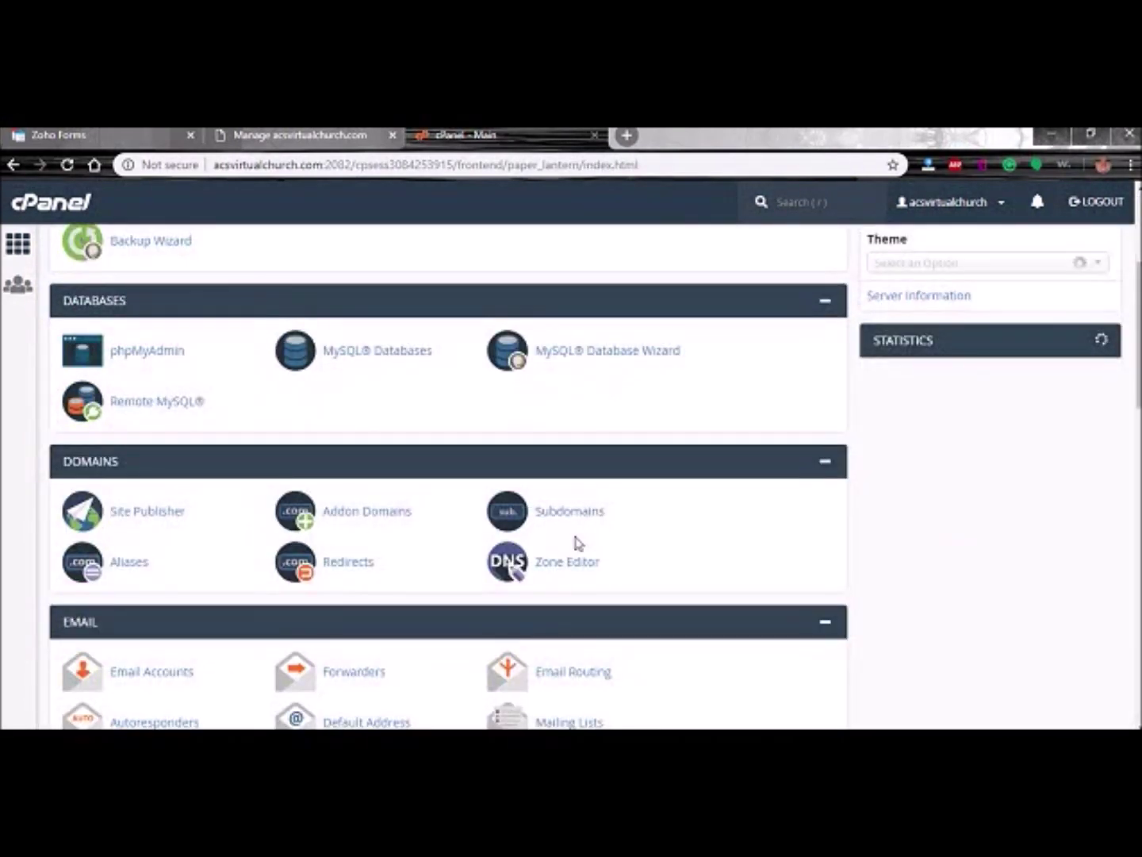
click(582, 518)
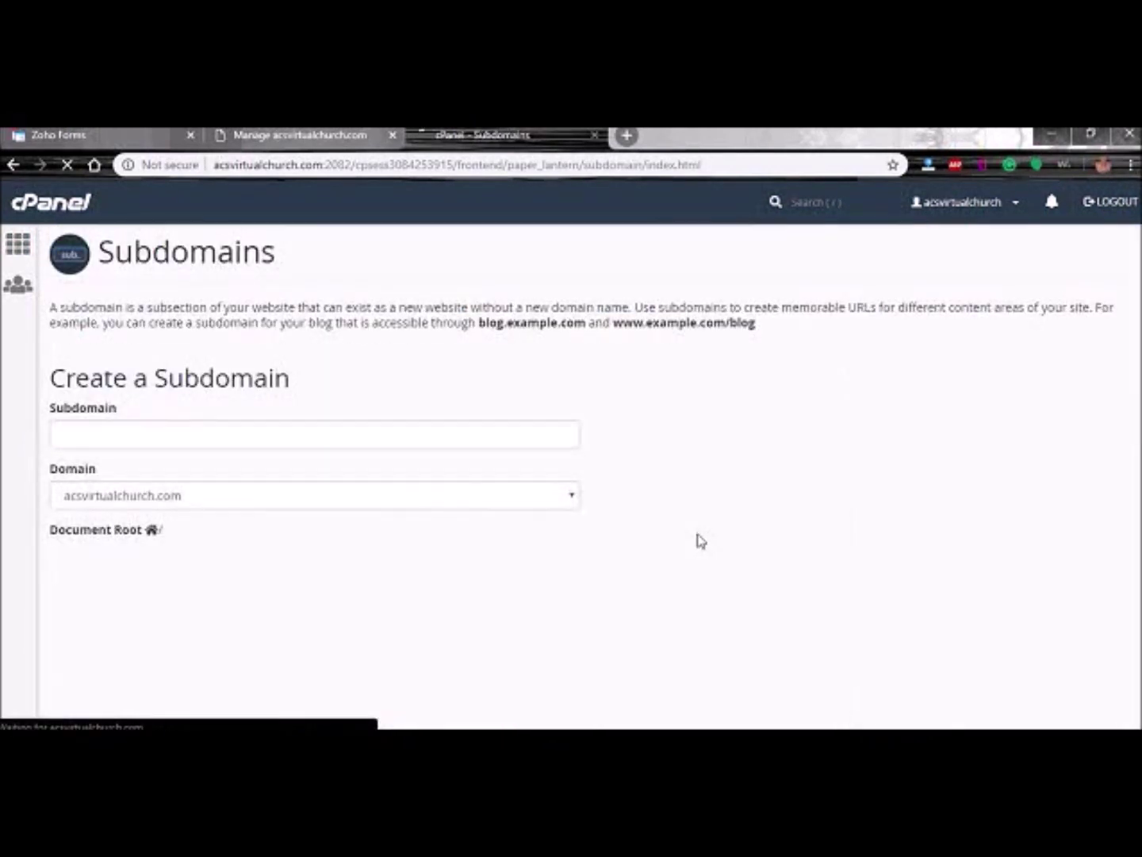
text(forms)
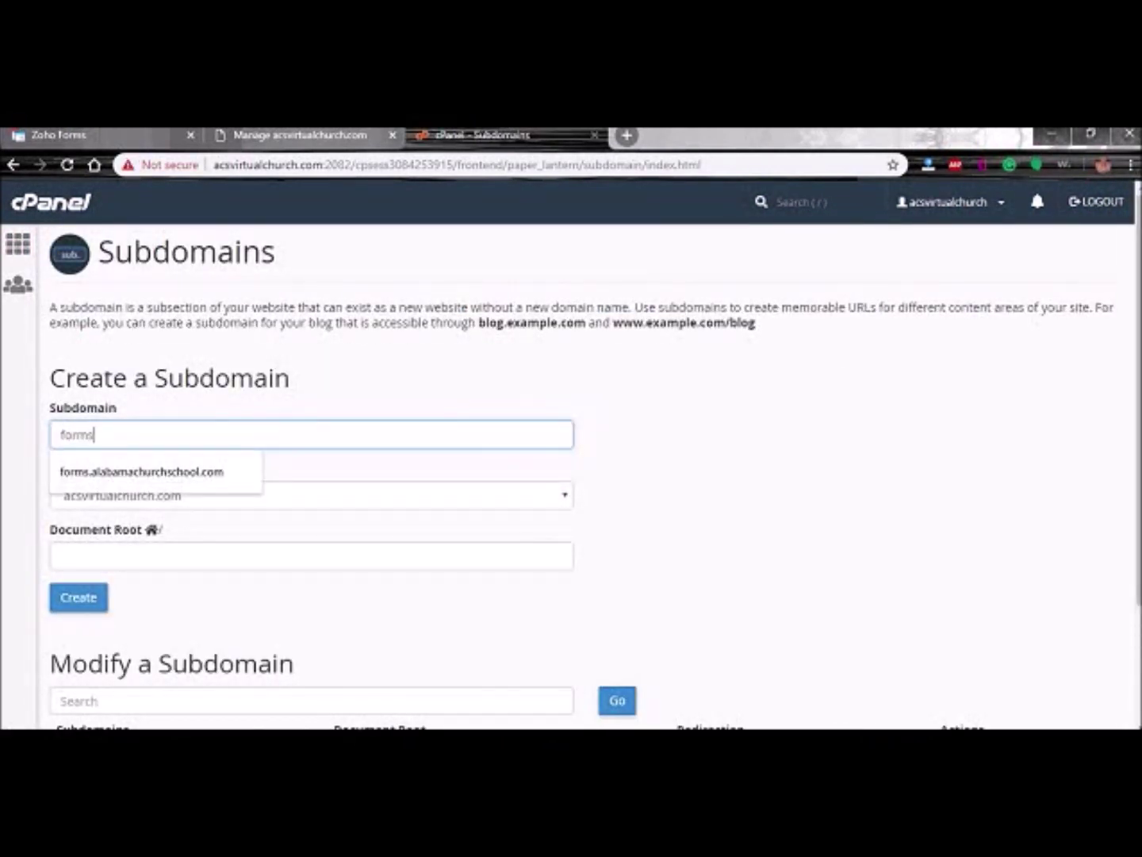
key(Tab)
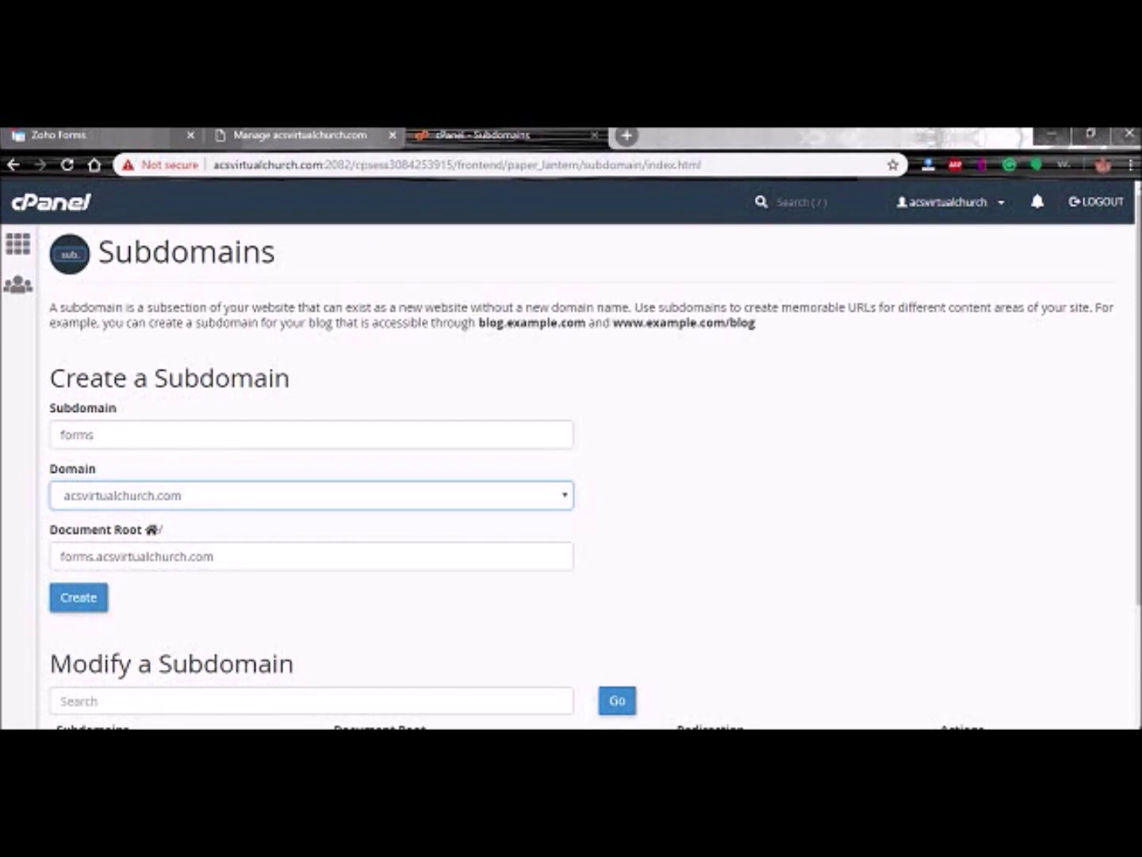
click(77, 596)
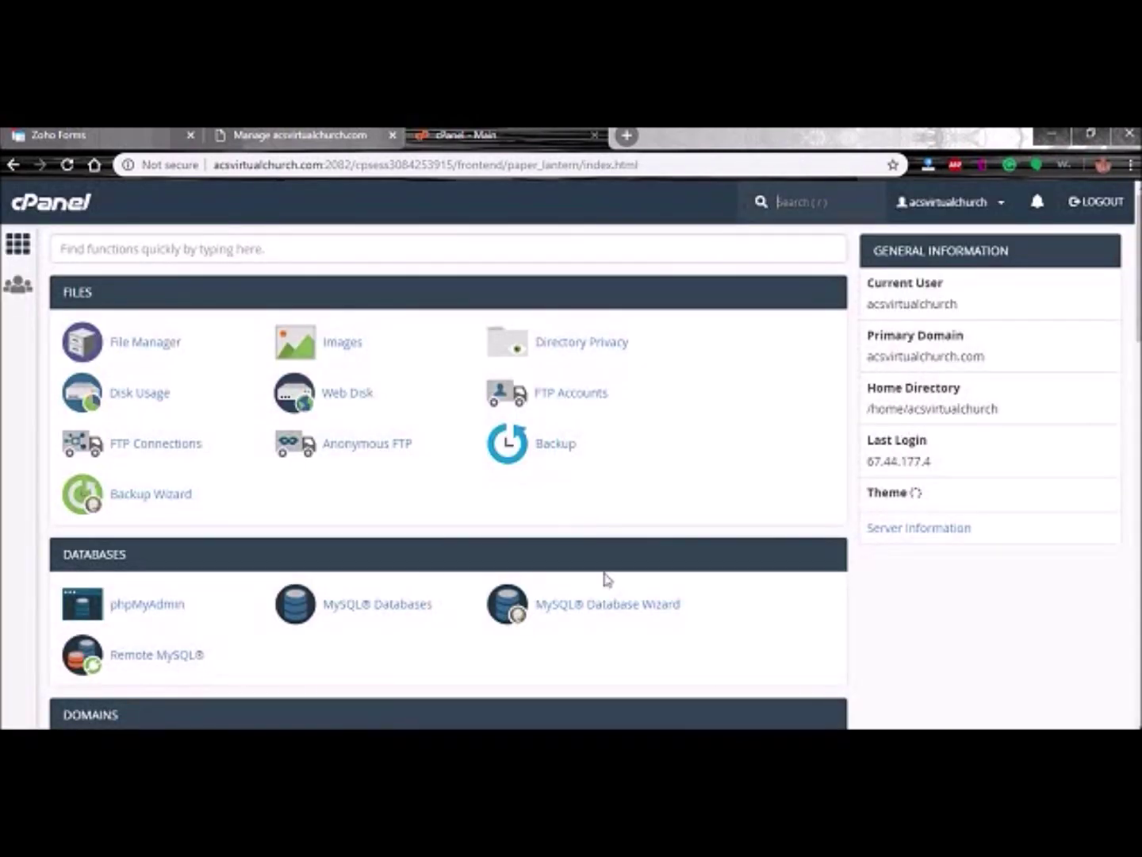
scroll(610, 611, down, 2)
- Open the acsvirtualchurch.com zone records and find the forms entry
click(564, 654)
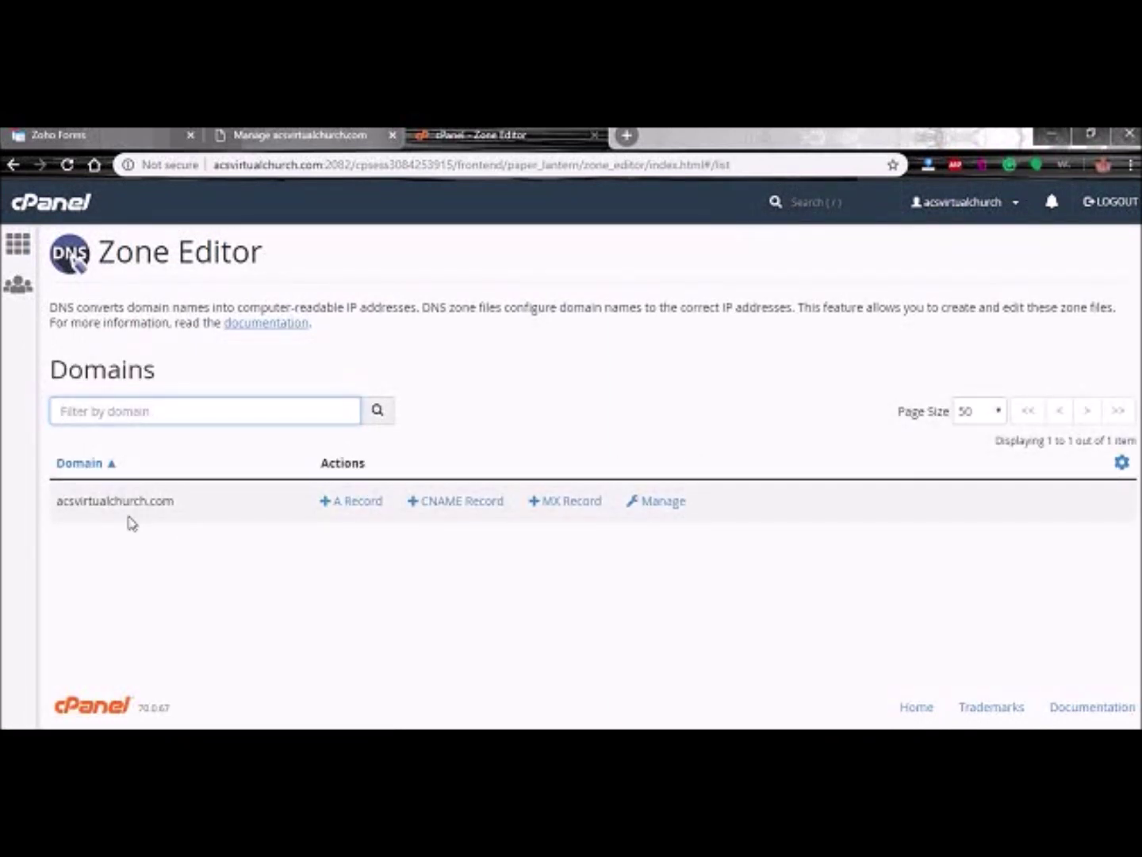
click(649, 501)
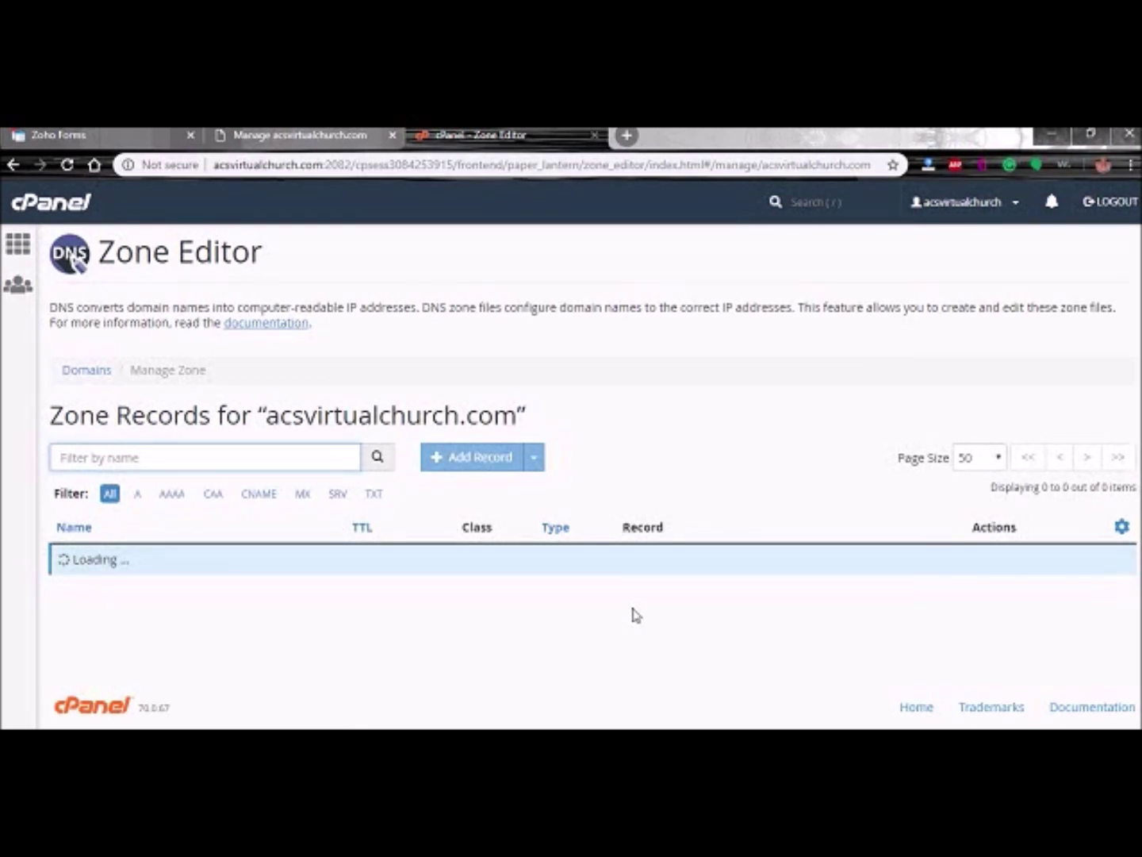
scroll(635, 613, down, 3)
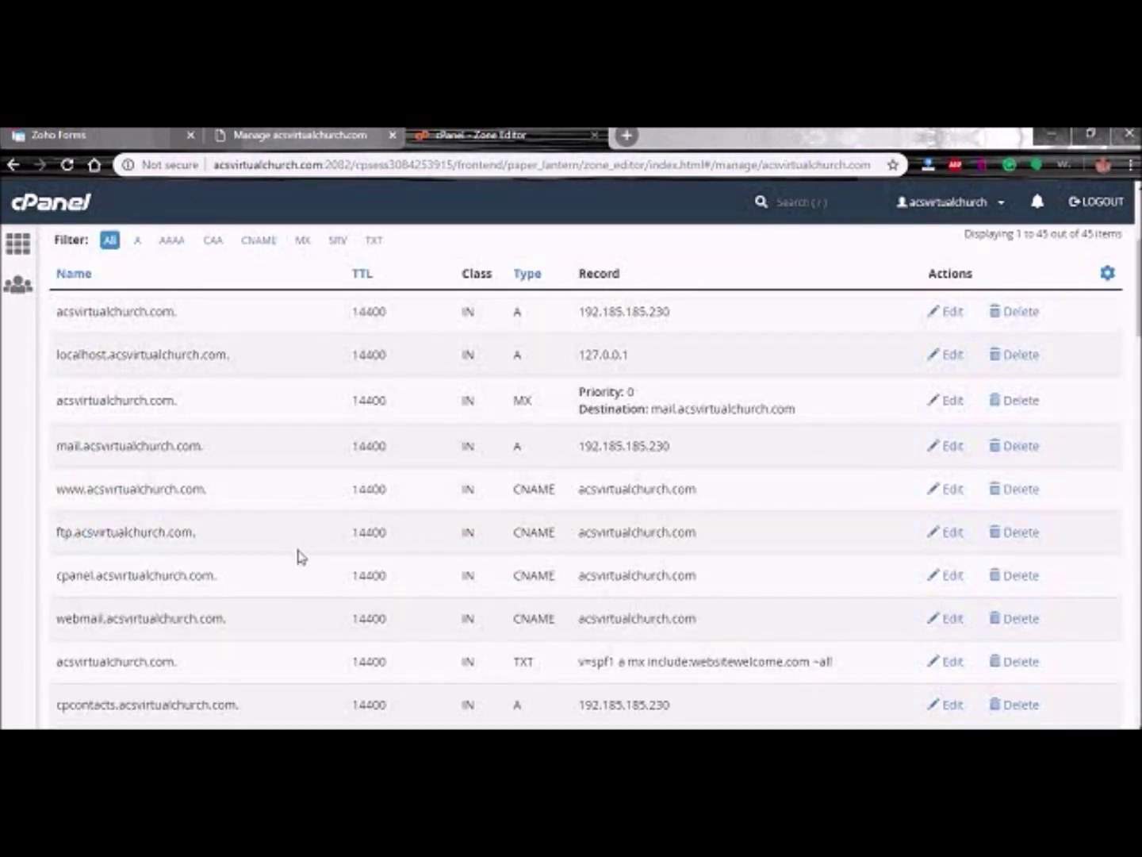
scroll(203, 557, down, 3)
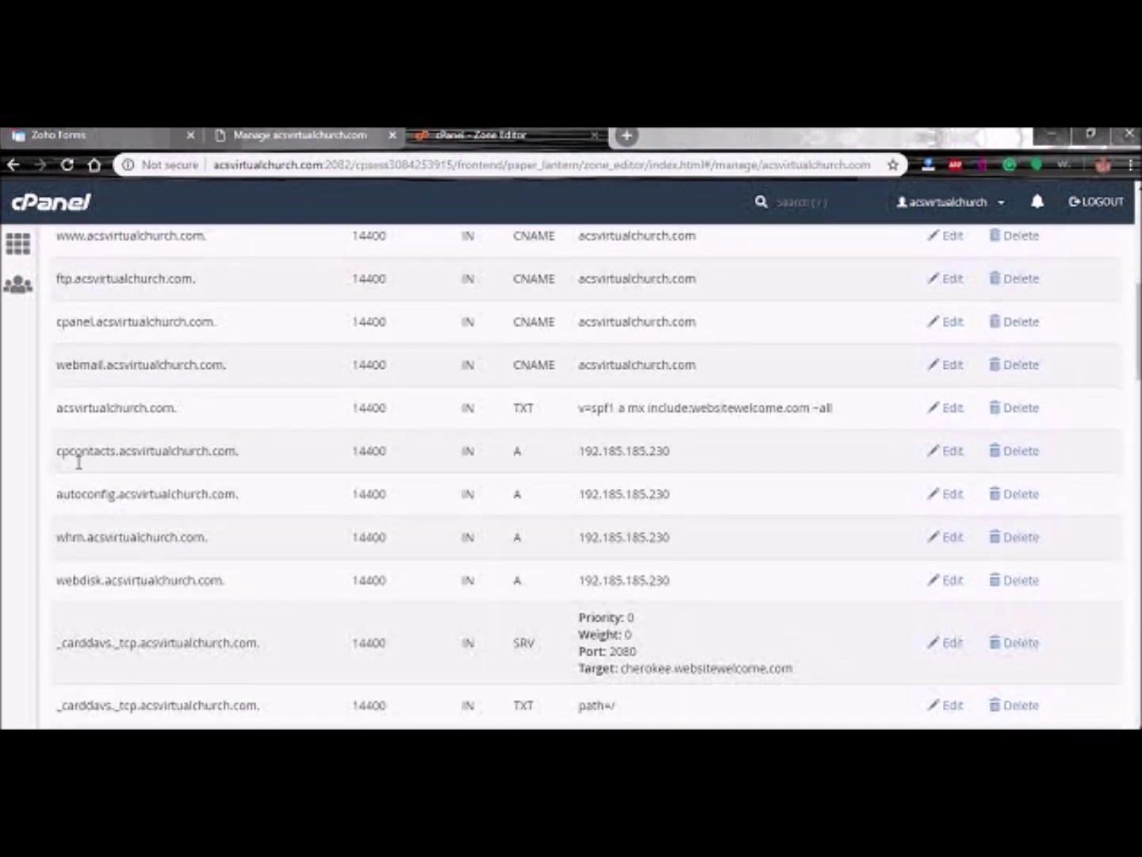
scroll(87, 627, down, 10)
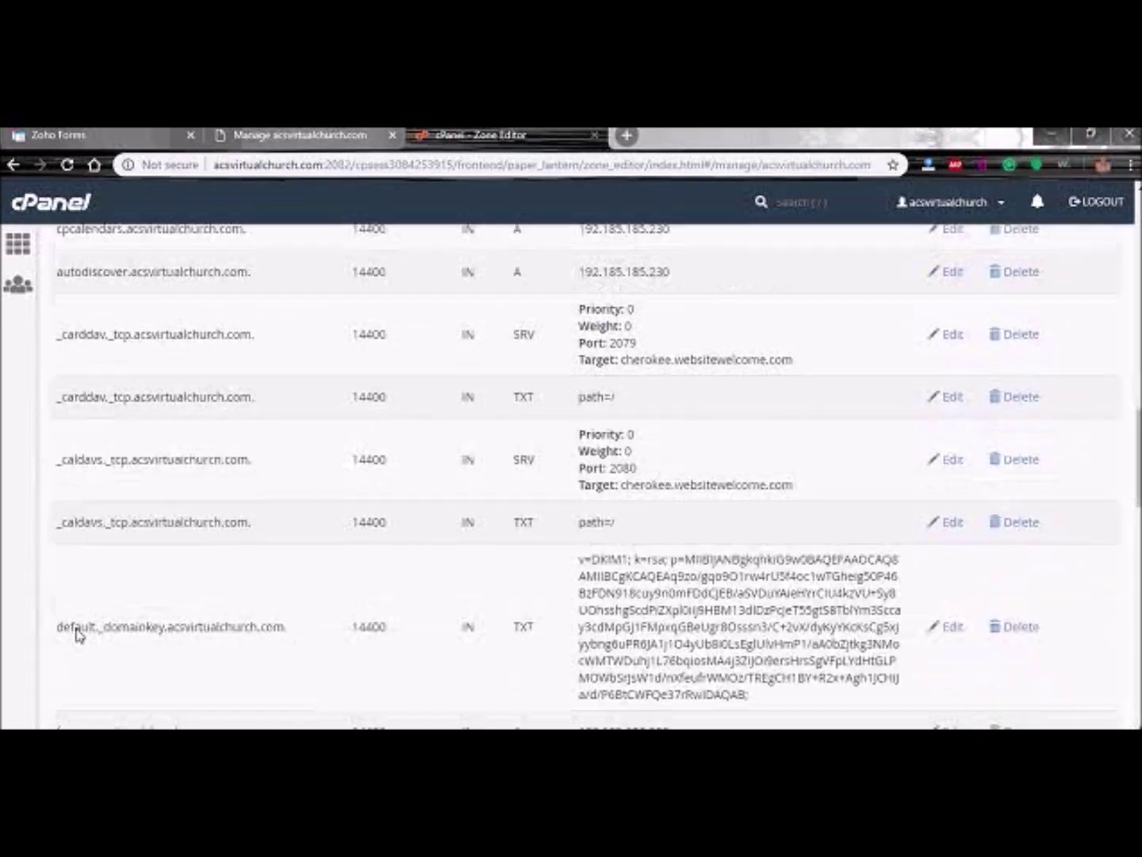
scroll(79, 630, down, 2)
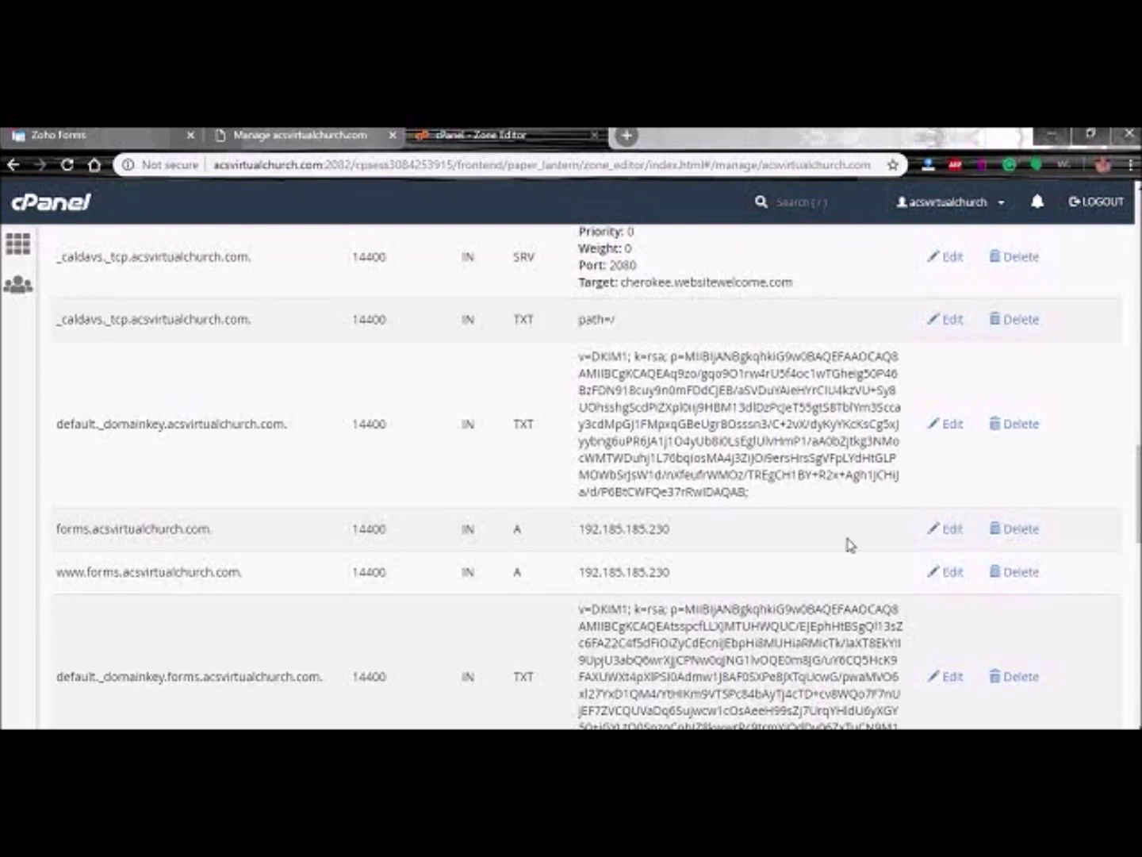
- Change the forms record to a CNAME pointing at forms.cs.zohohost.com and save it
click(946, 527)
click(580, 532)
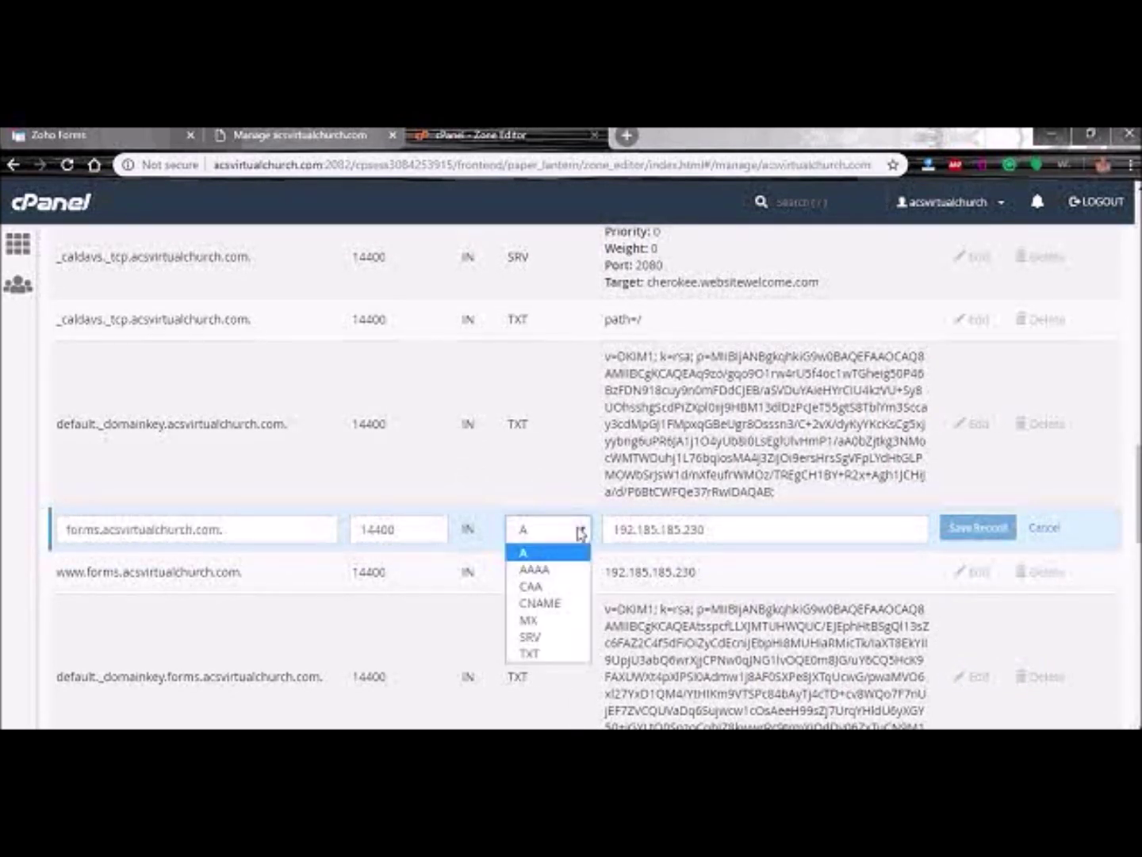
click(546, 603)
click(770, 530)
text(forms.cs.zohohost.com)
click(973, 535)
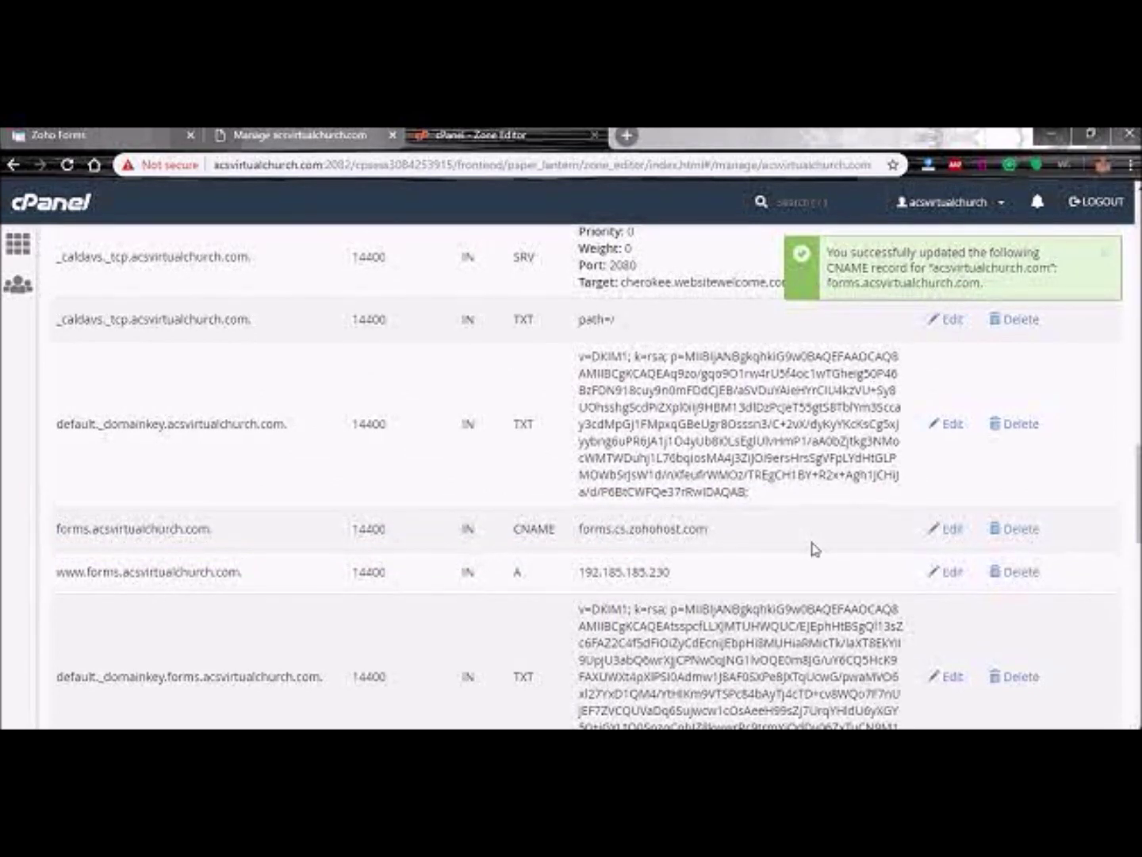
scroll(814, 548, up, 5)
click(132, 141)
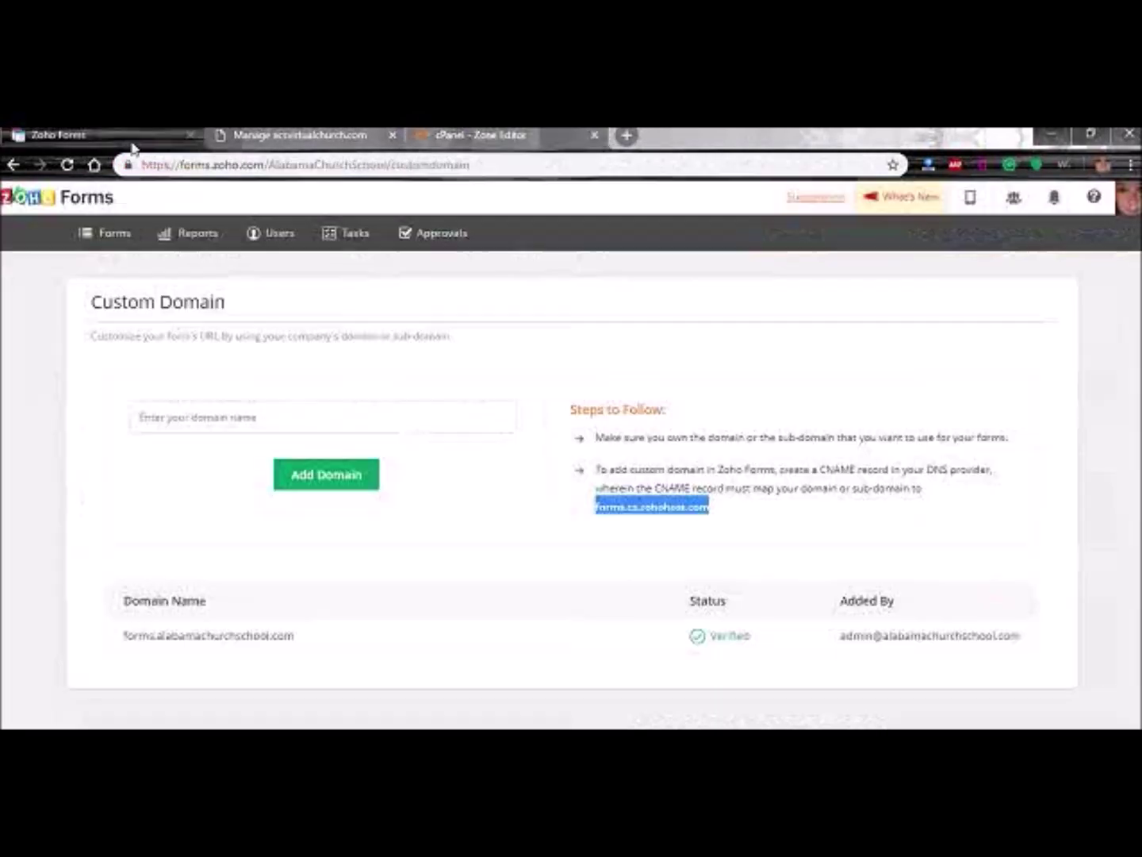
- Add forms.acsvirtualchurch.com as a pending custom domain, then return to the forms list
click(263, 416)
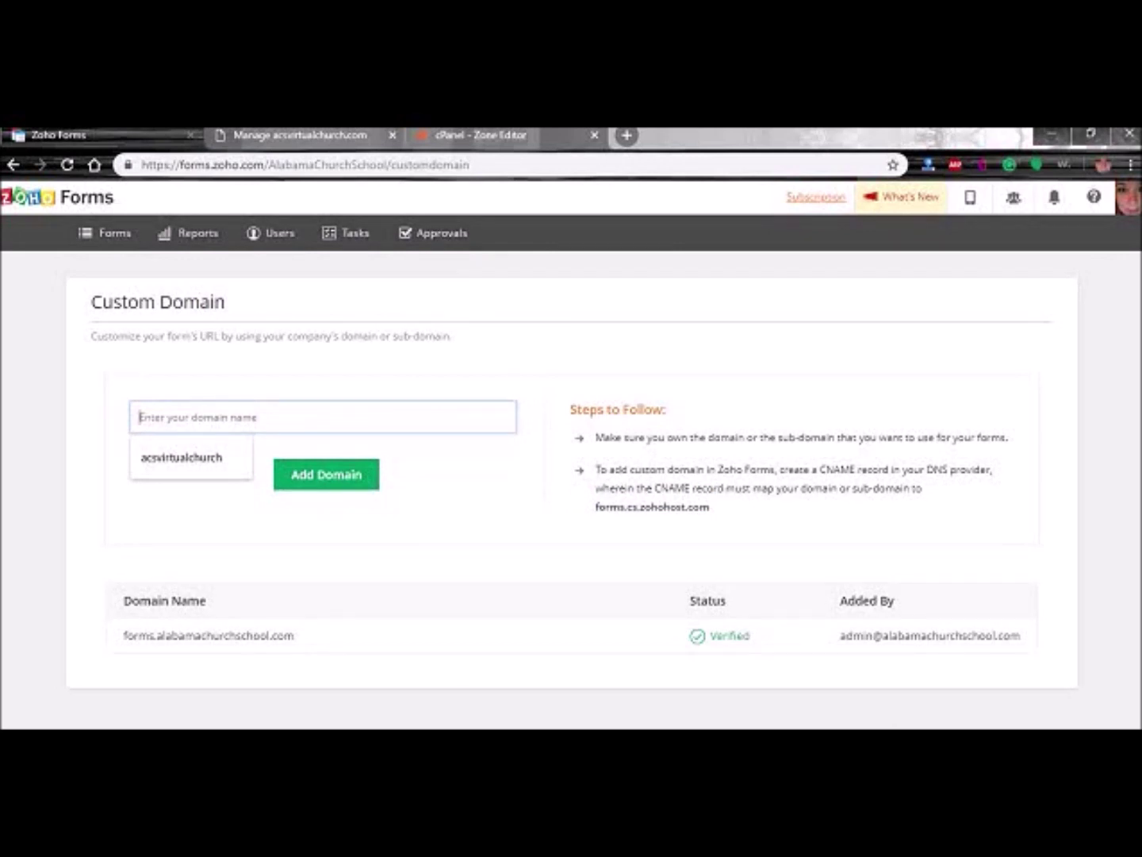
text(forms.acsvirtualchurch.com)
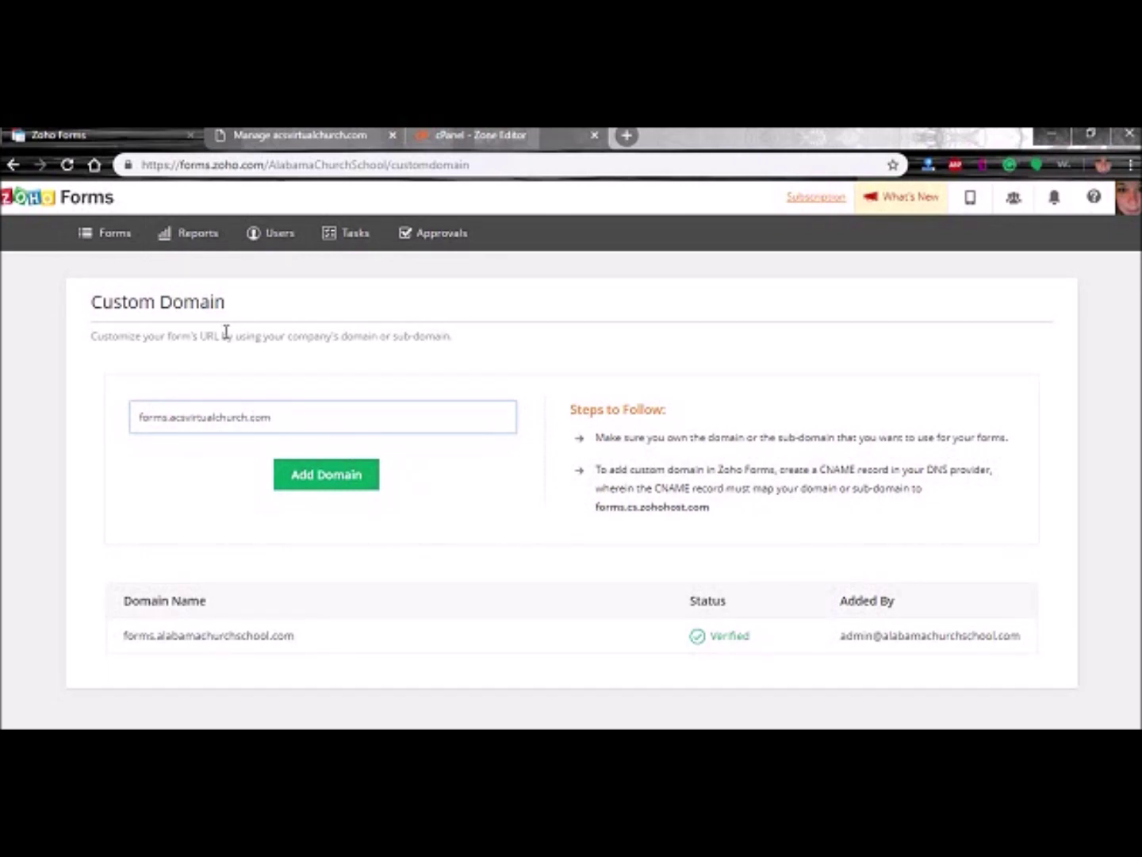
click(326, 479)
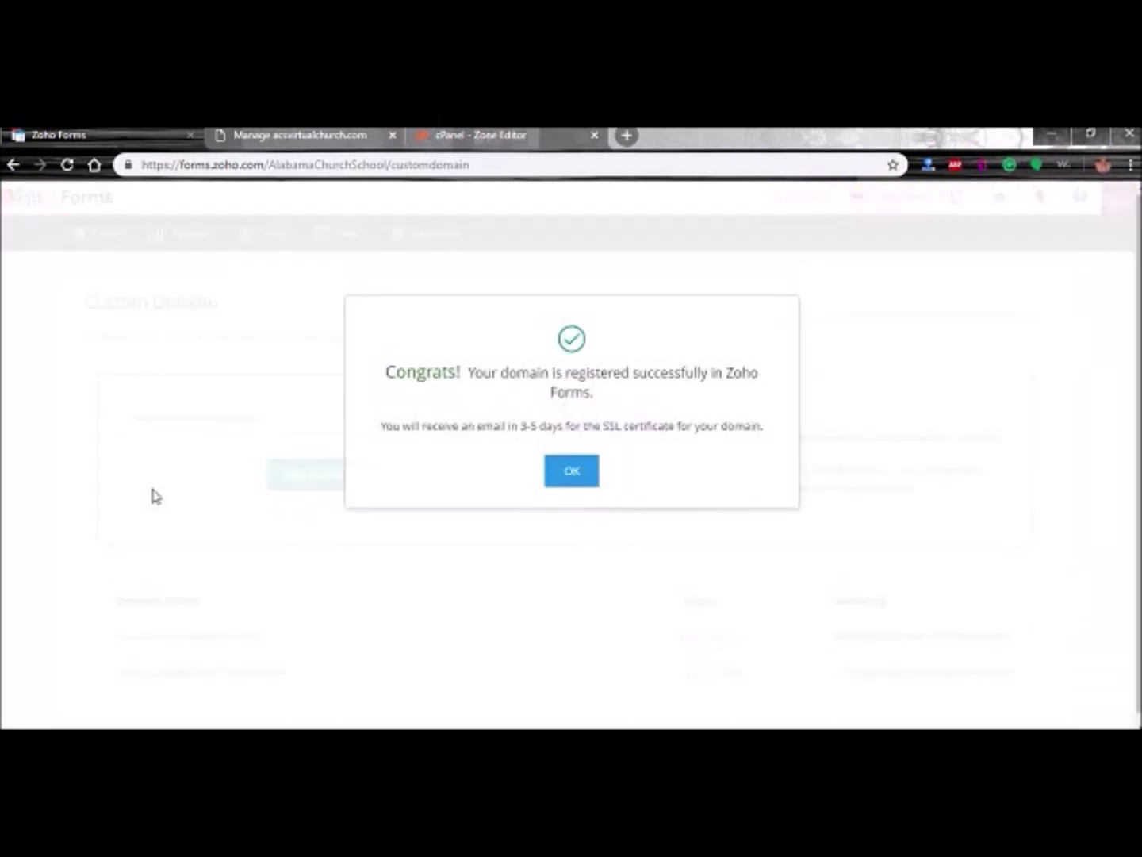
click(565, 473)
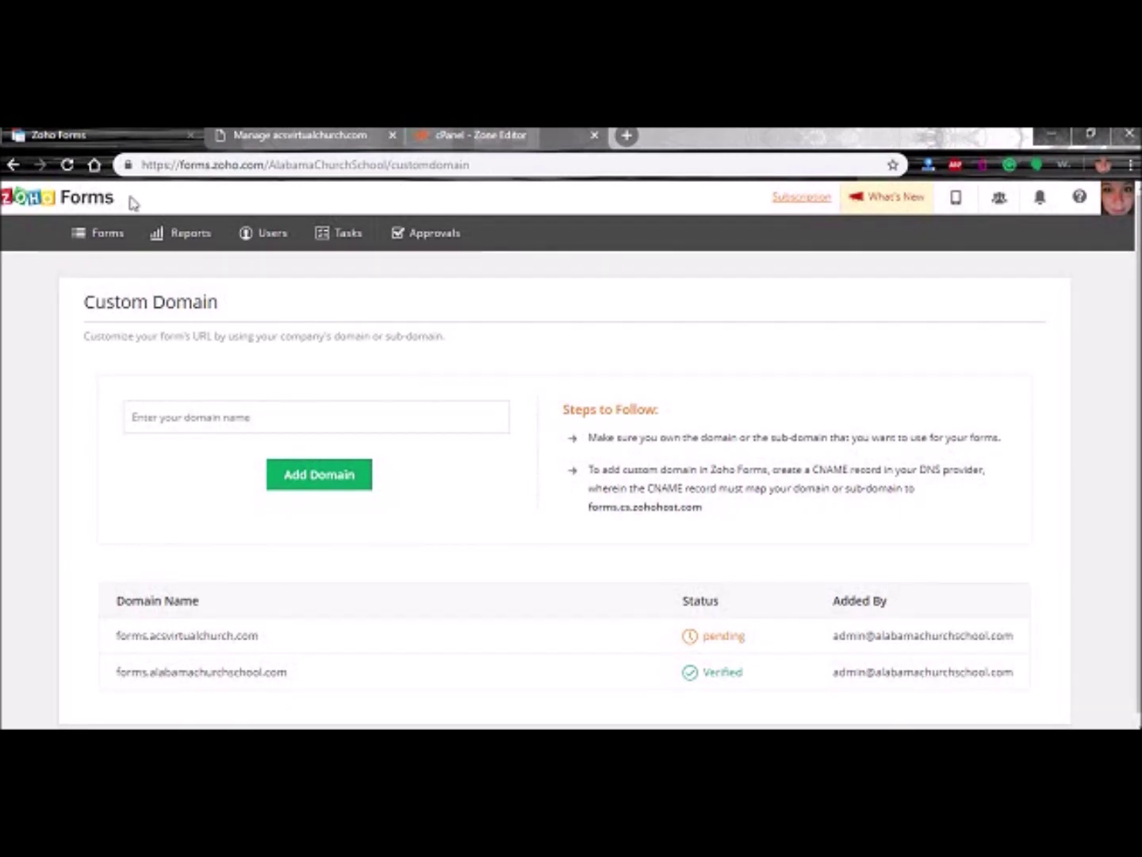
click(108, 234)
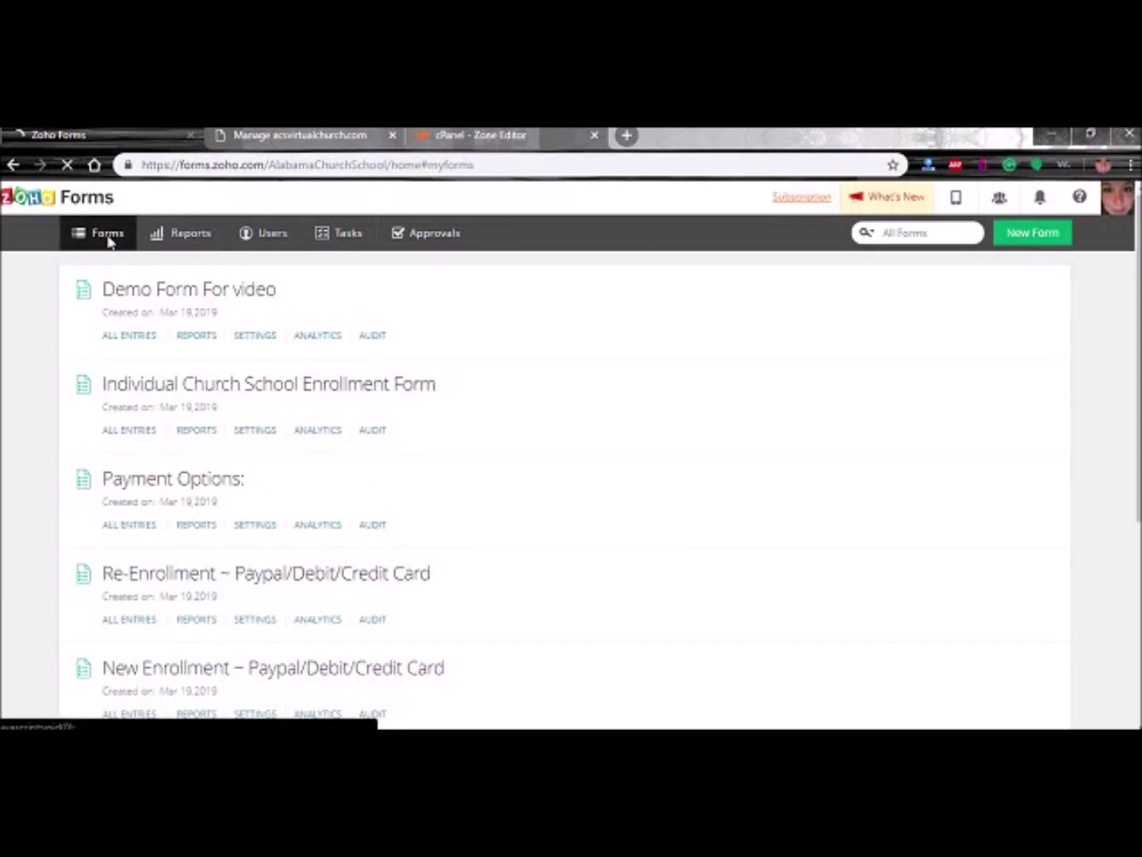
- Open Demo Form For video for editing and go to its settings
mouse_move(122, 294)
click(697, 325)
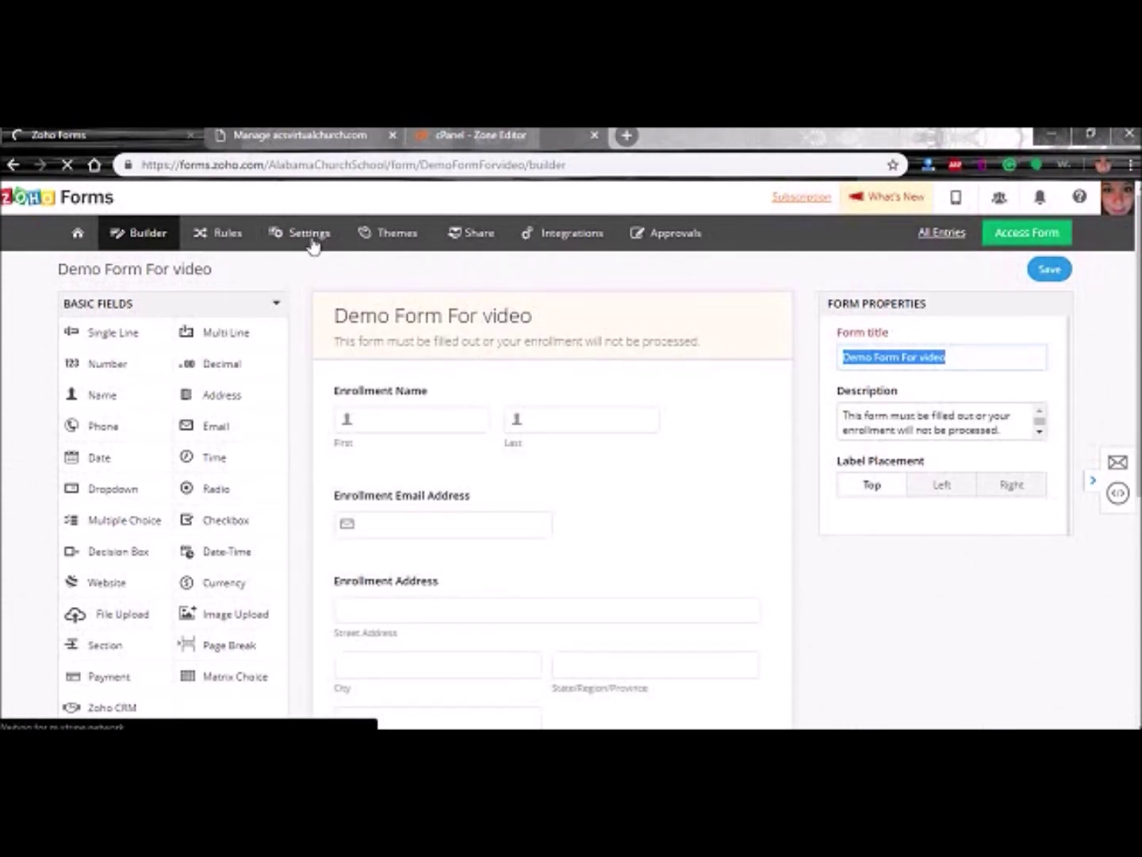
click(311, 239)
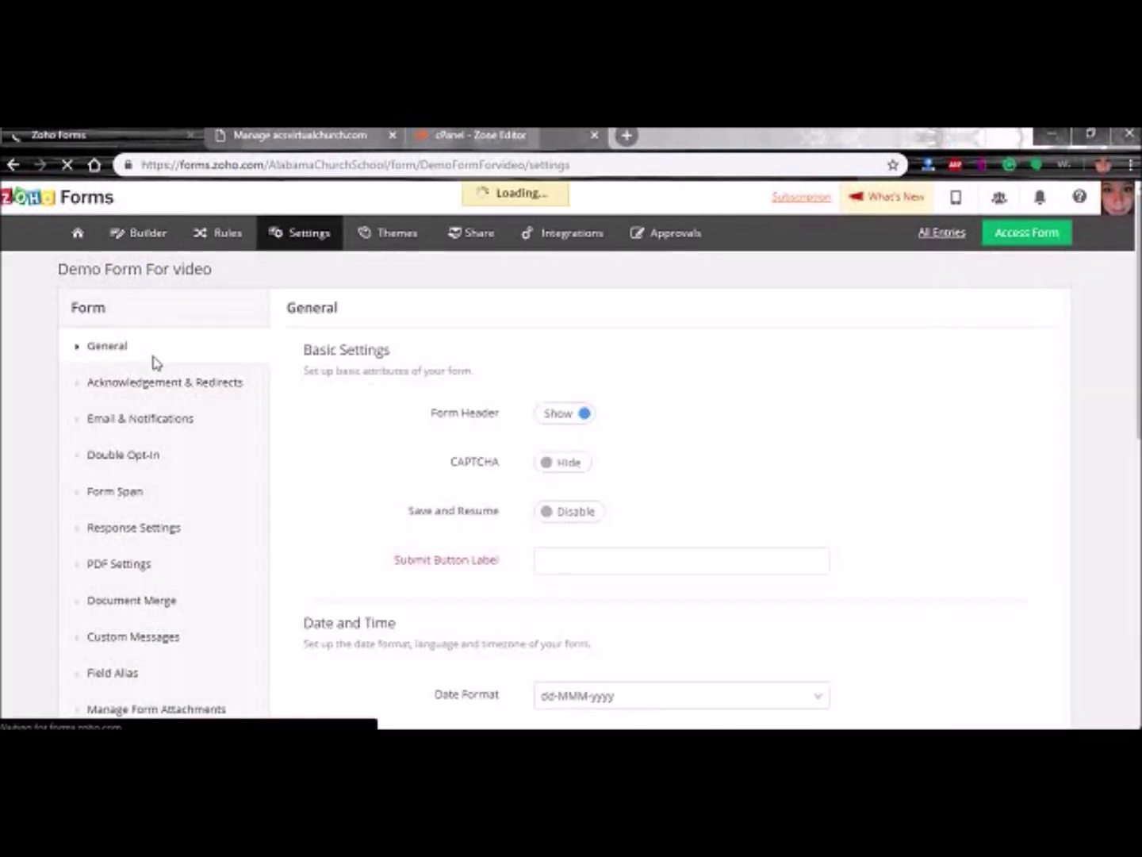
scroll(313, 400, down, 8)
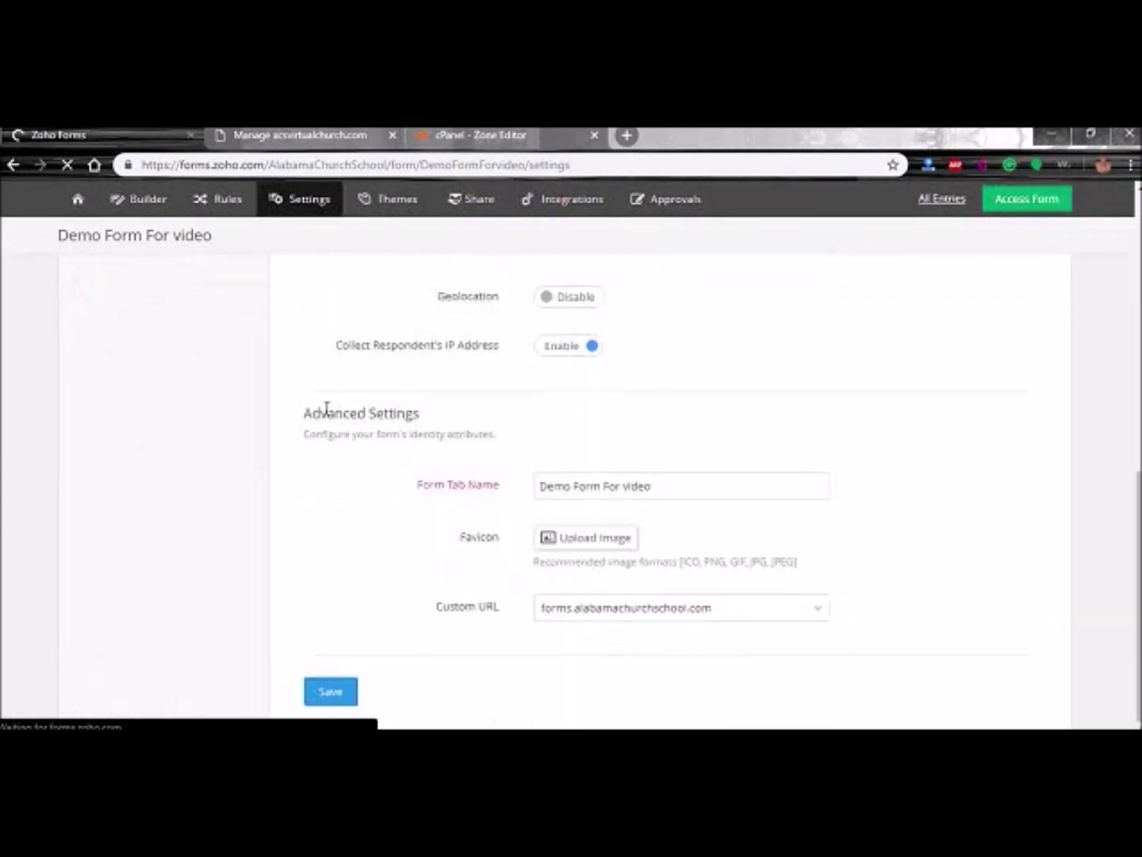
- Check the Custom URL choices, which offer only forms.alabamachurchschool.com, without changing them
click(582, 613)
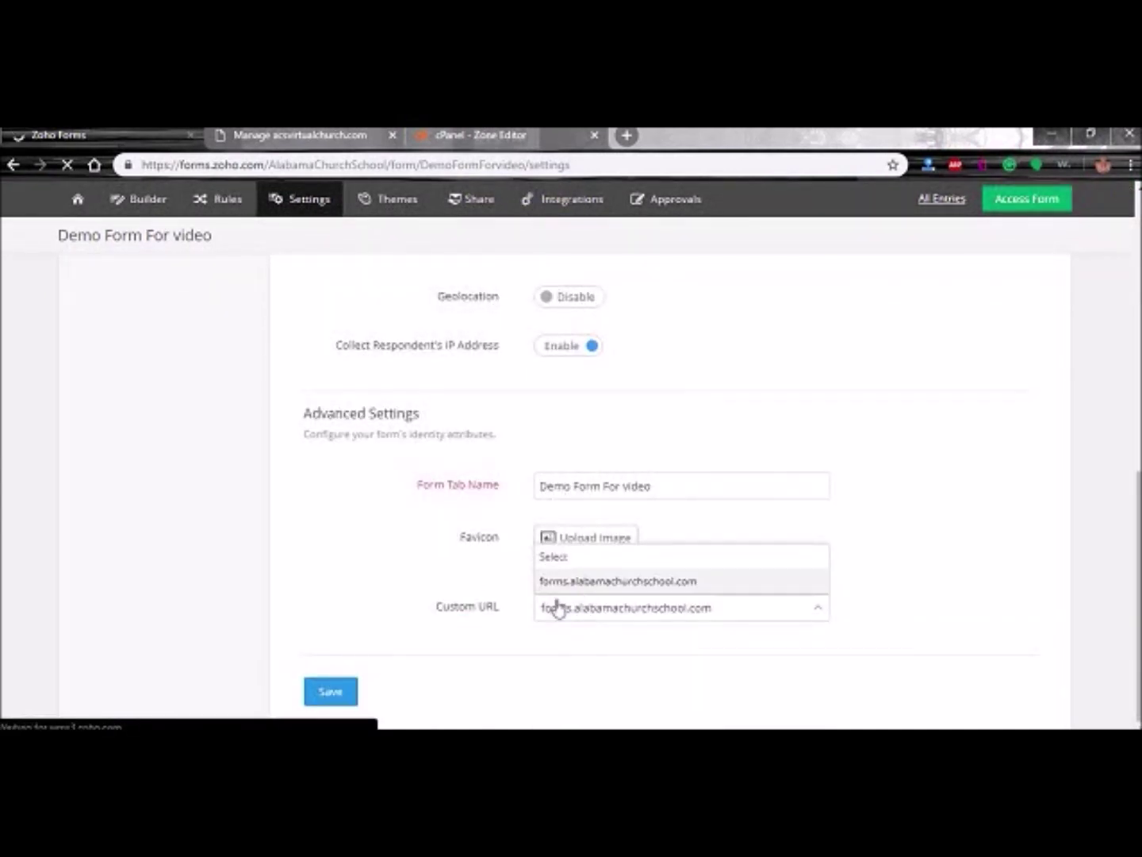
click(339, 582)
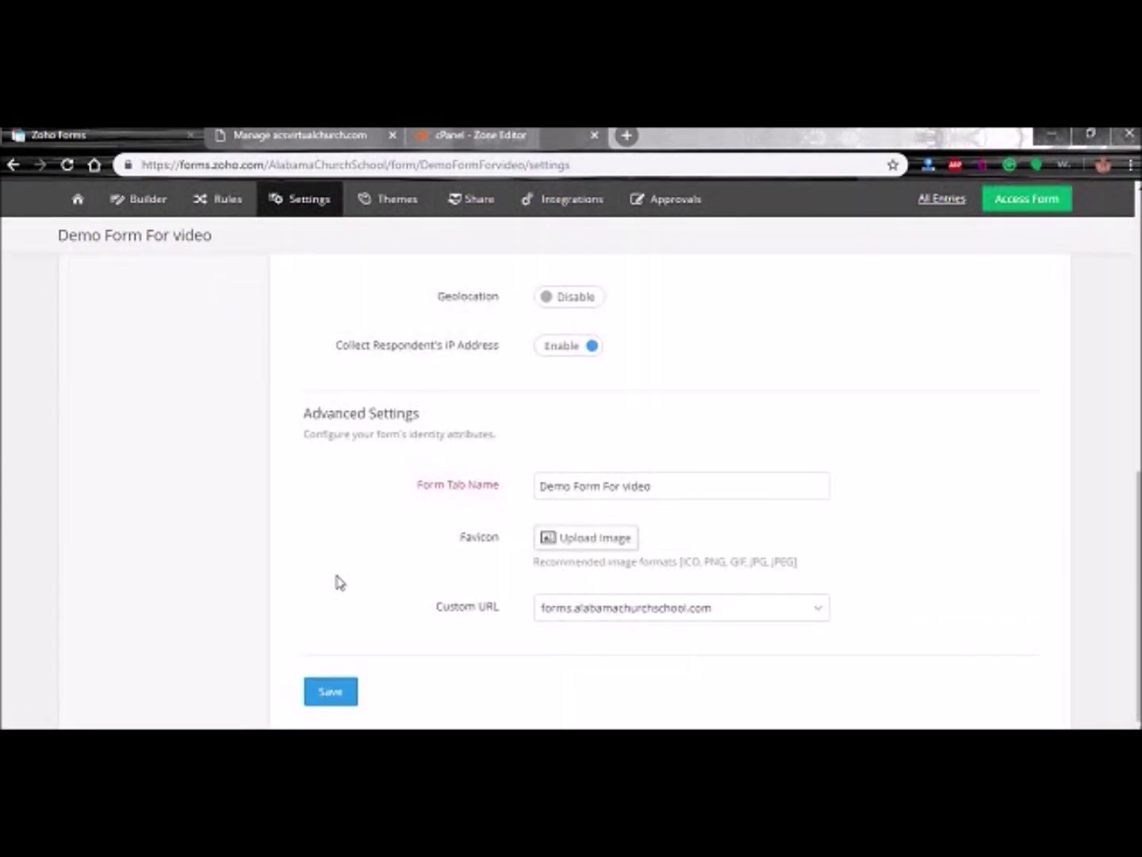
click(635, 618)
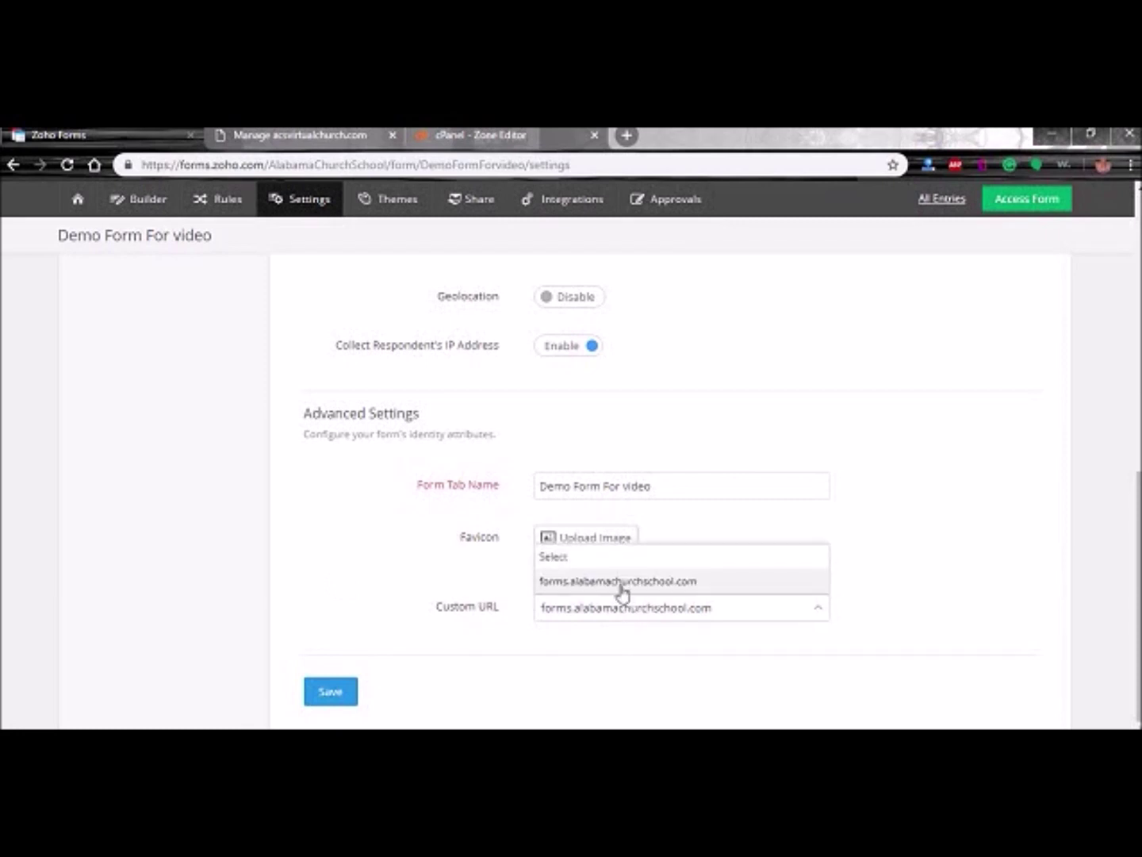
click(341, 570)
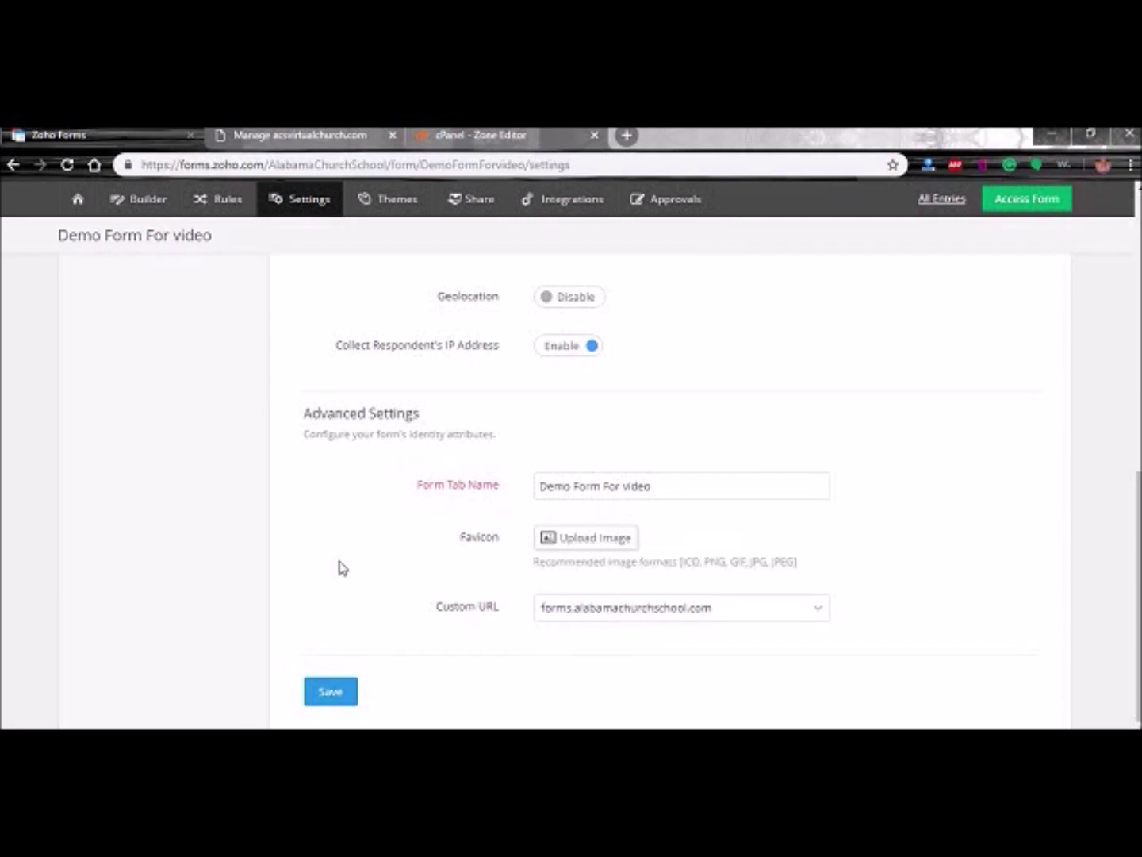
scroll(344, 575, up, 2)
scroll(357, 582, down, 1)
scroll(357, 581, down, 1)
scroll(365, 536, up, 5)
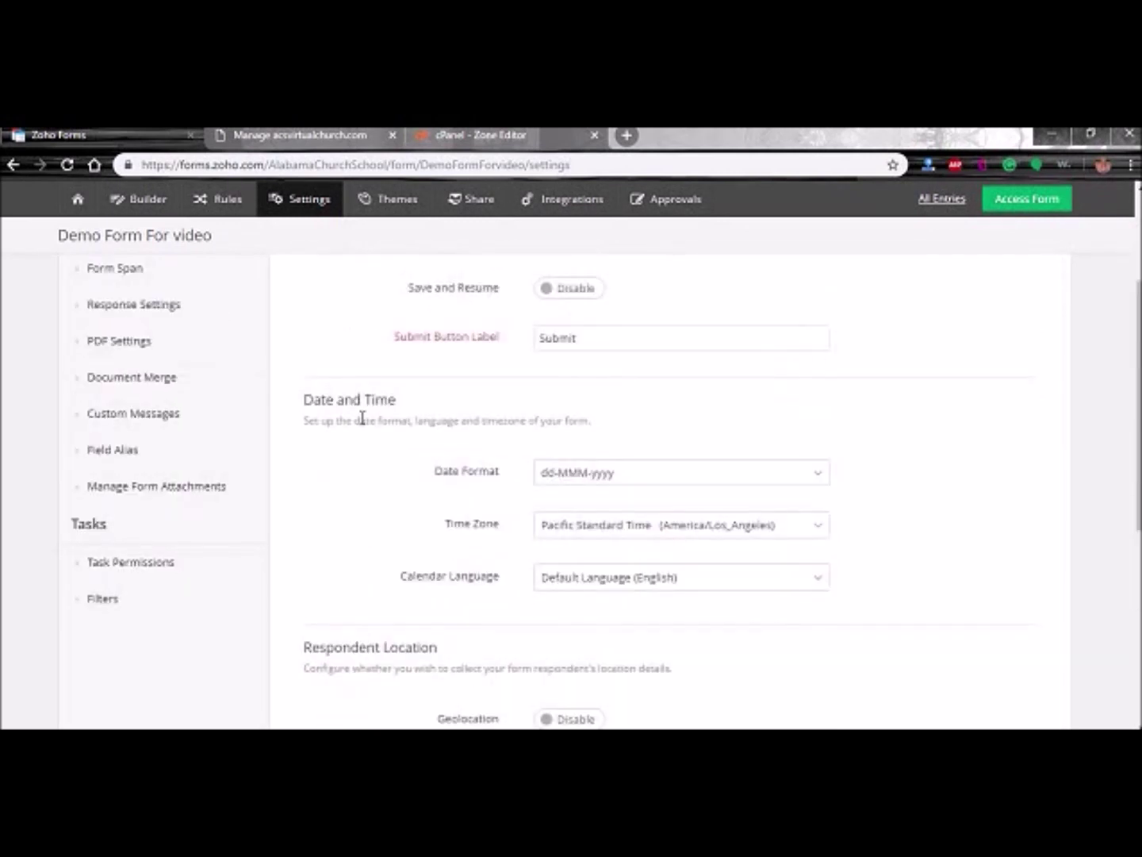
scroll(378, 412, down, 5)
scroll(395, 513, up, 8)
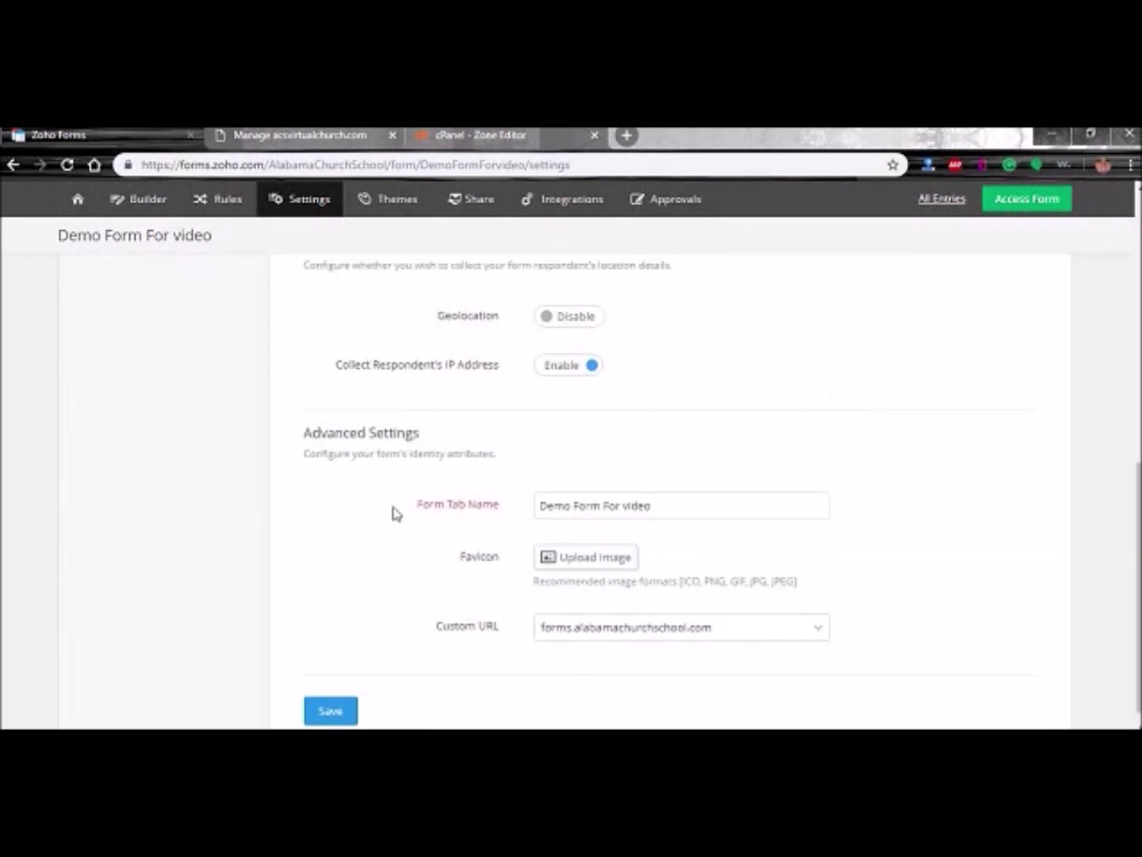
- Copy Demo Form For video's Form Permalink URL from the Share page
click(474, 239)
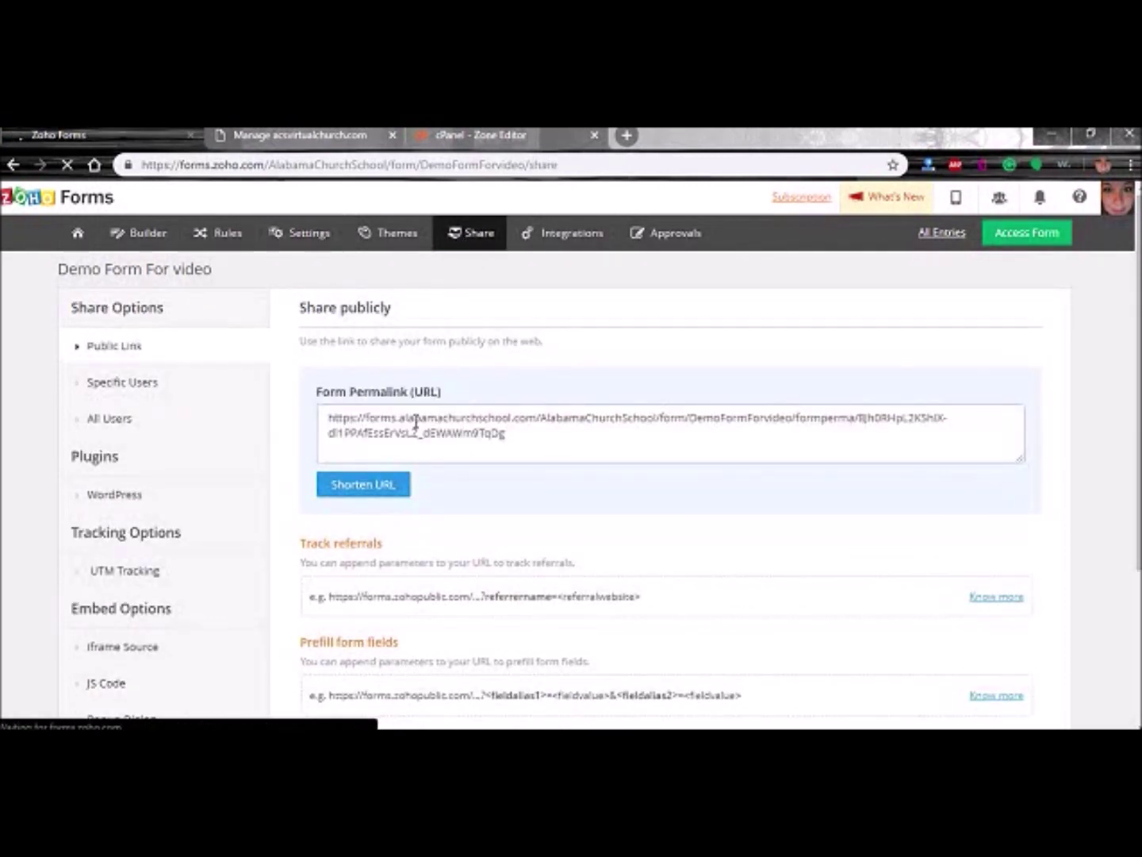
drag(538, 418, 326, 419)
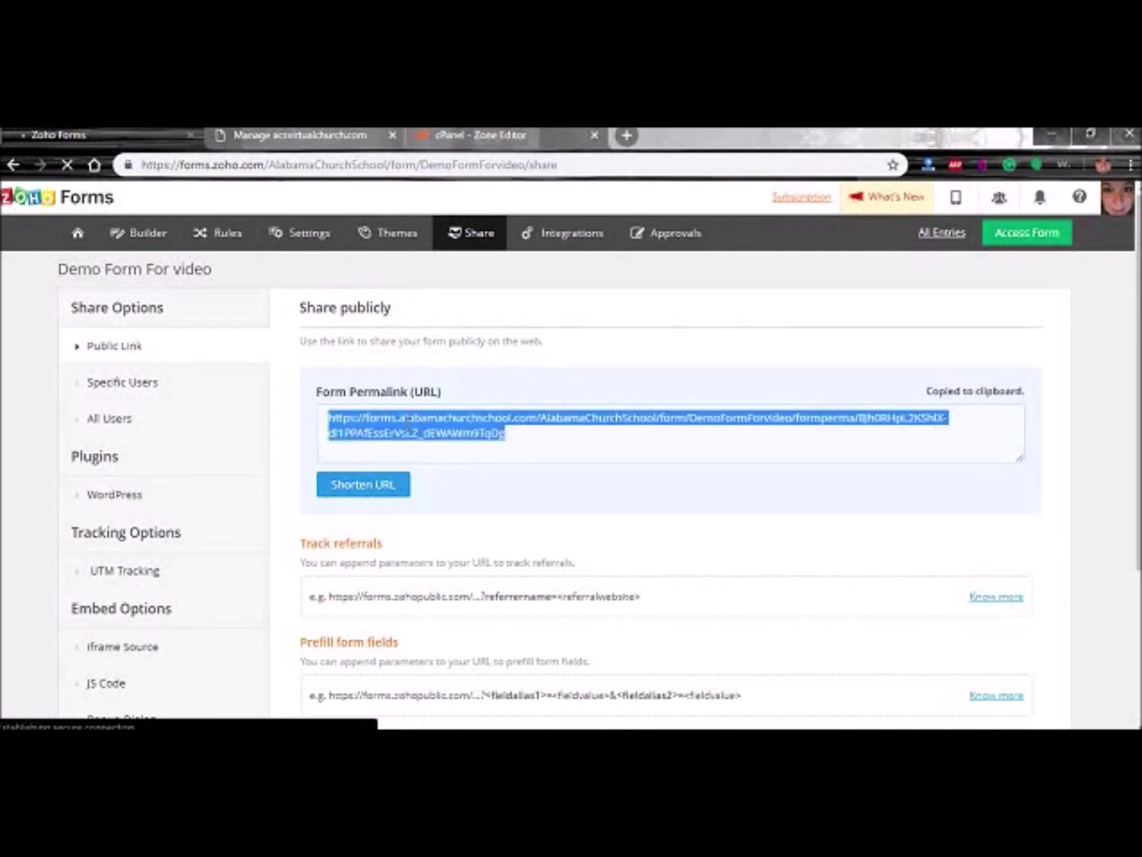
click(431, 426)
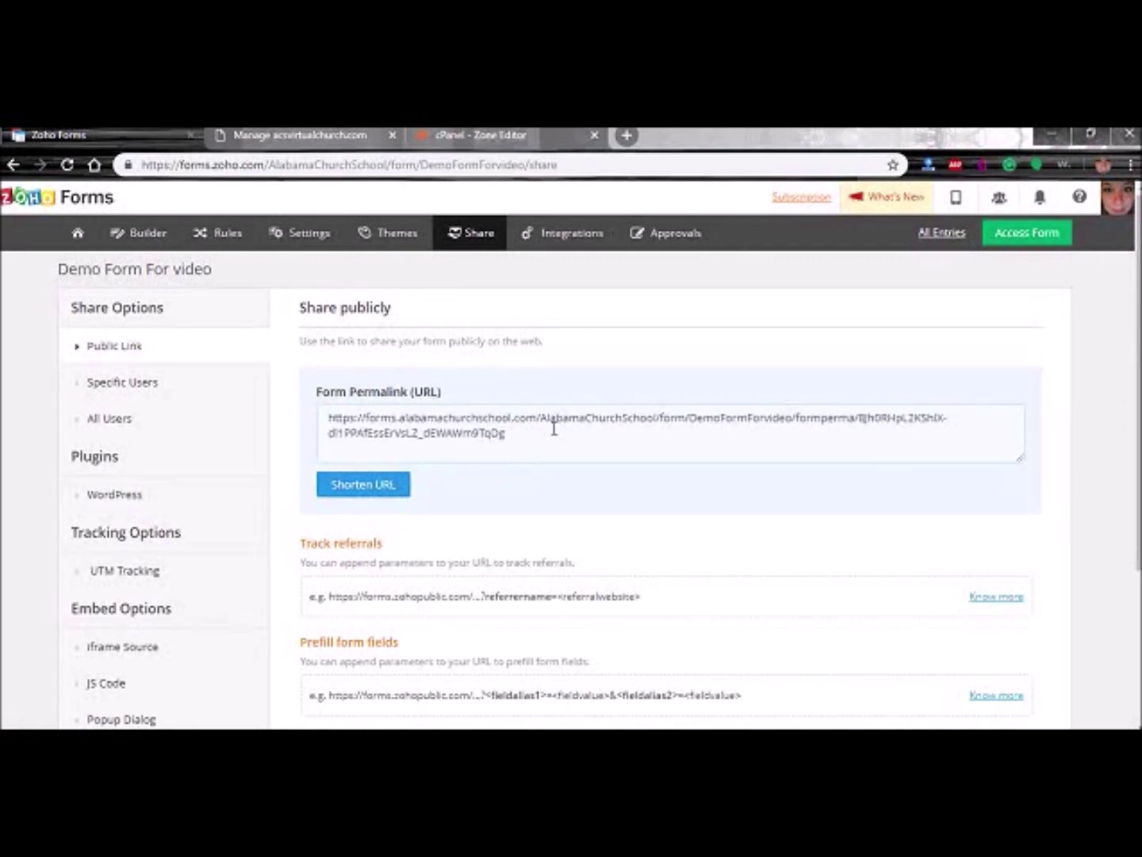
click(504, 436)
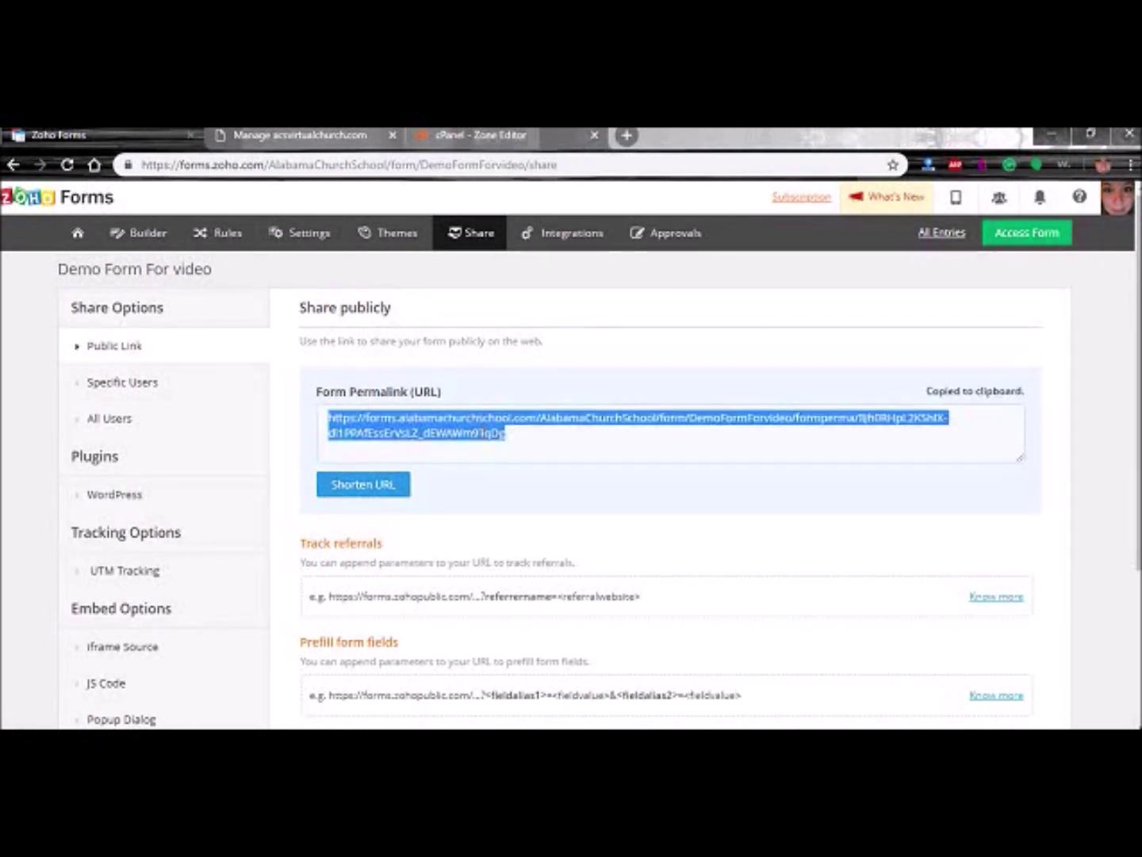
right_click(486, 430)
click(508, 442)
- Load the copied permalink in a new browser tab and look through the form
click(626, 138)
key(ctrl+v)
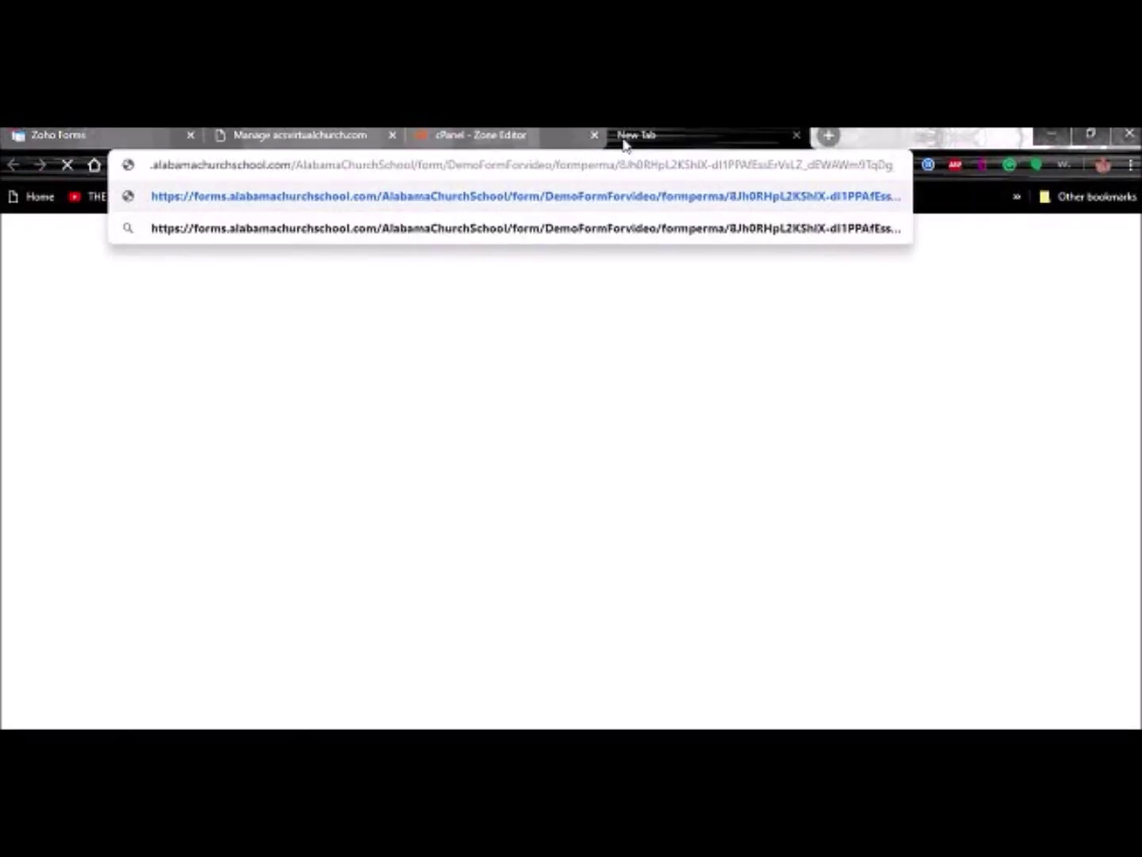
key(Return)
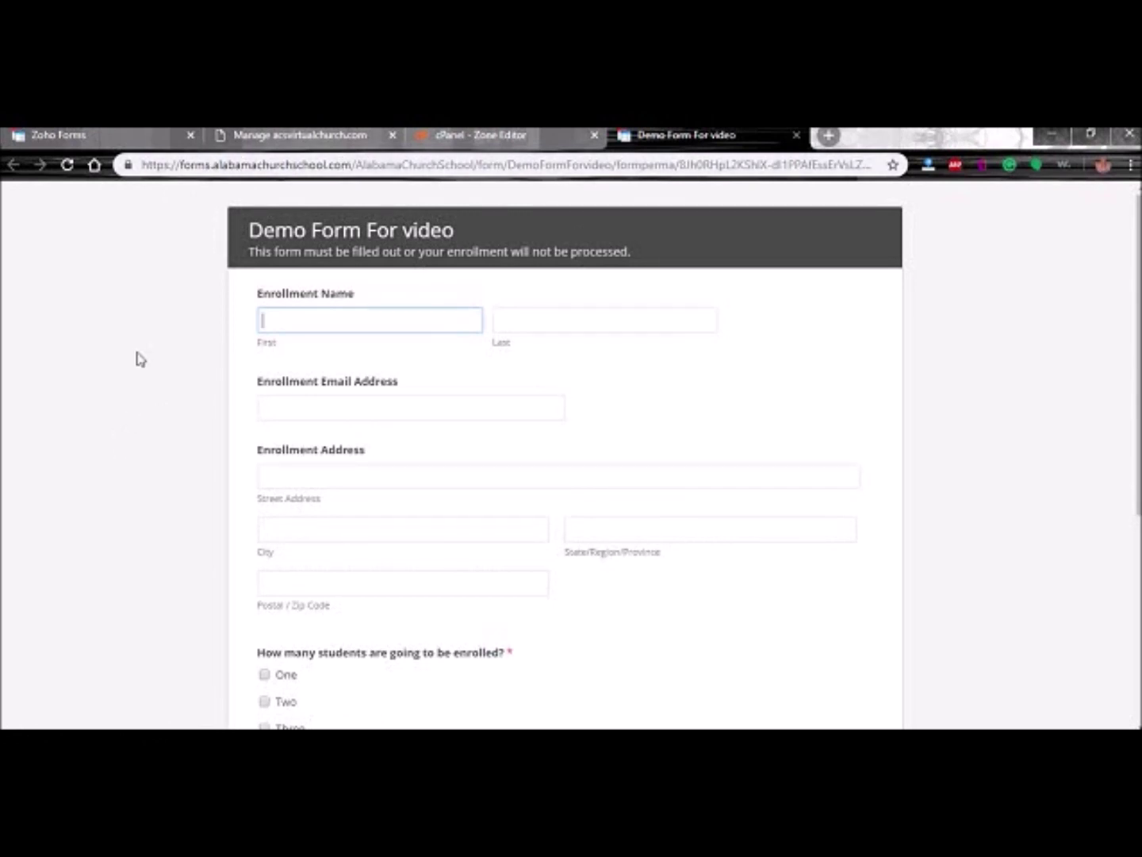
scroll(133, 359, down, 5)
scroll(131, 361, up, 5)
scroll(136, 461, down, 5)
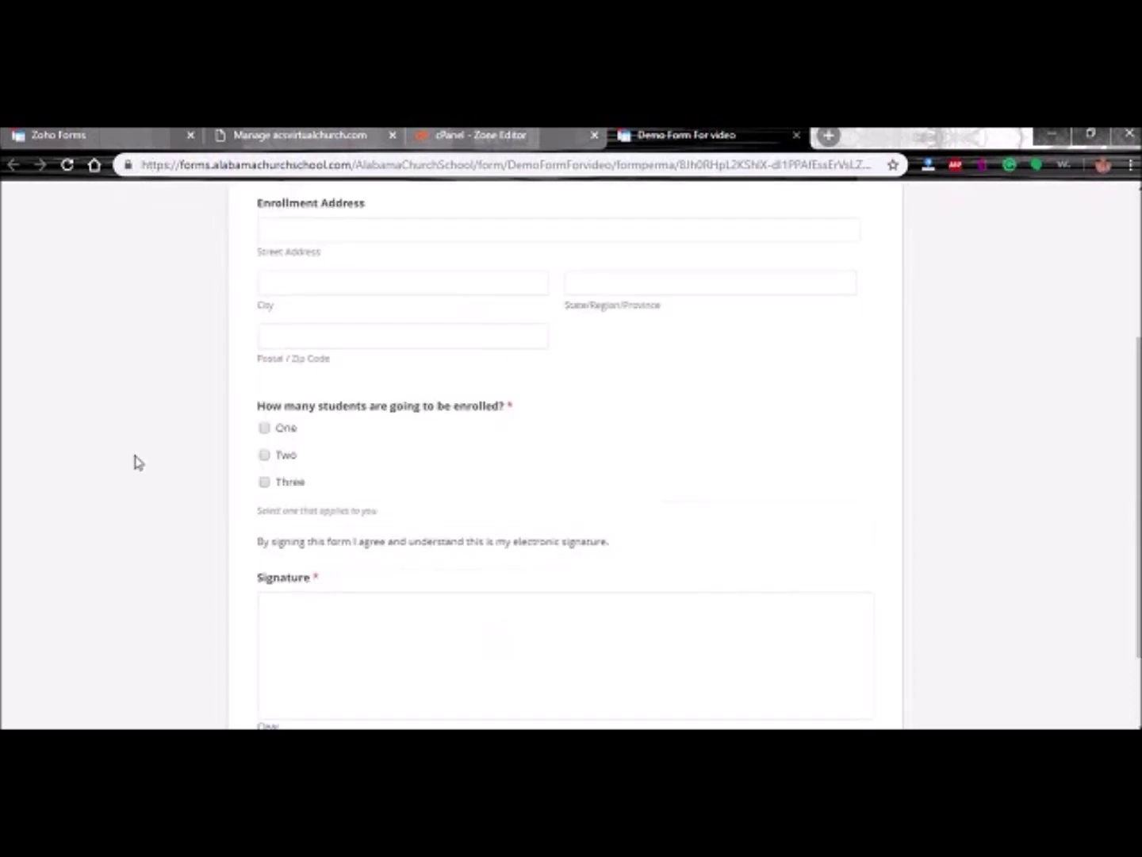
scroll(138, 460, up, 5)
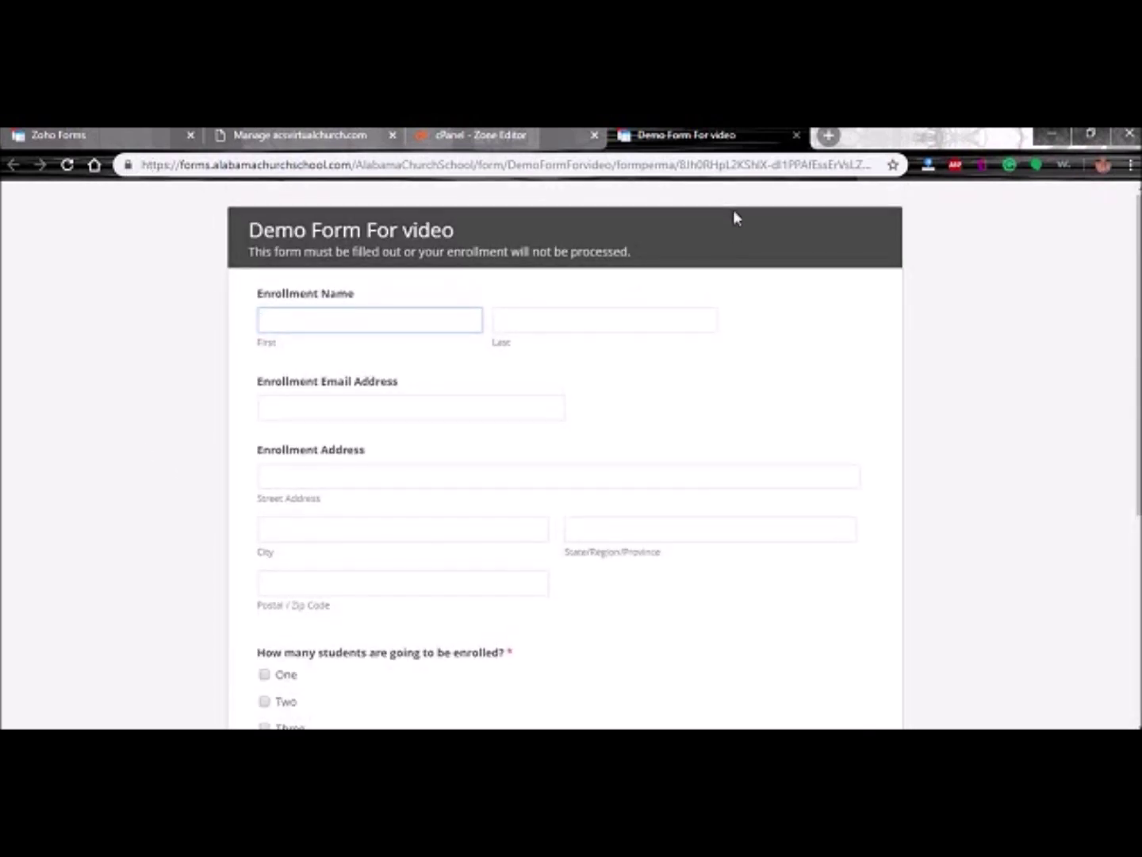
- Check the secure connection details for forms.alabamachurchschool.com, then return to the Share page
click(125, 166)
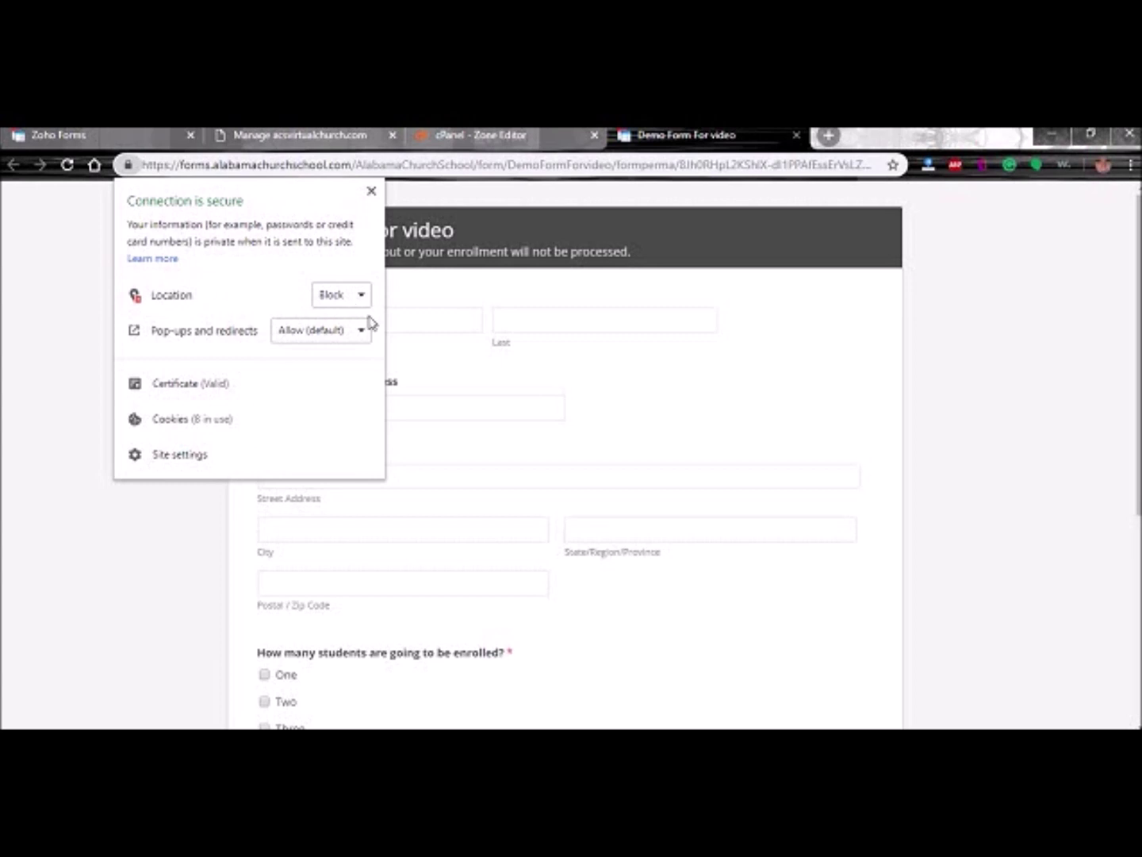
click(32, 377)
scroll(403, 359, down, 4)
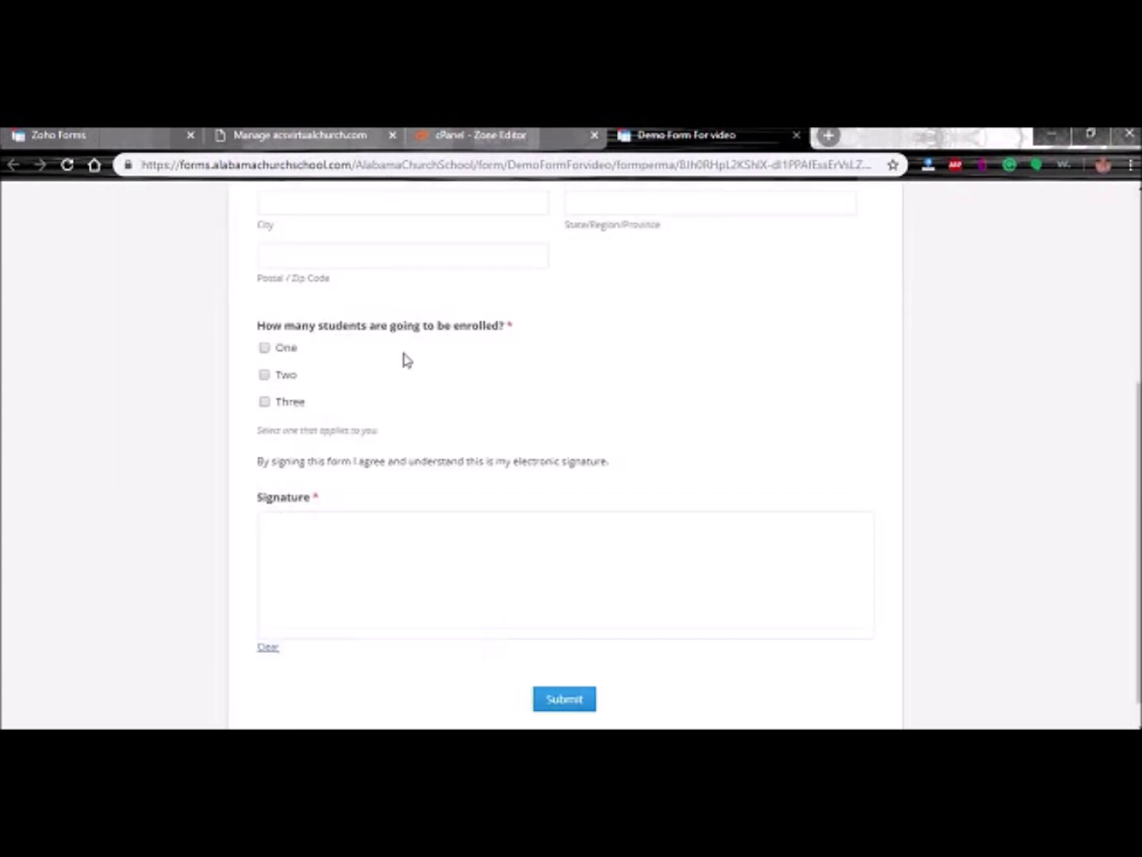
scroll(725, 436, up, 4)
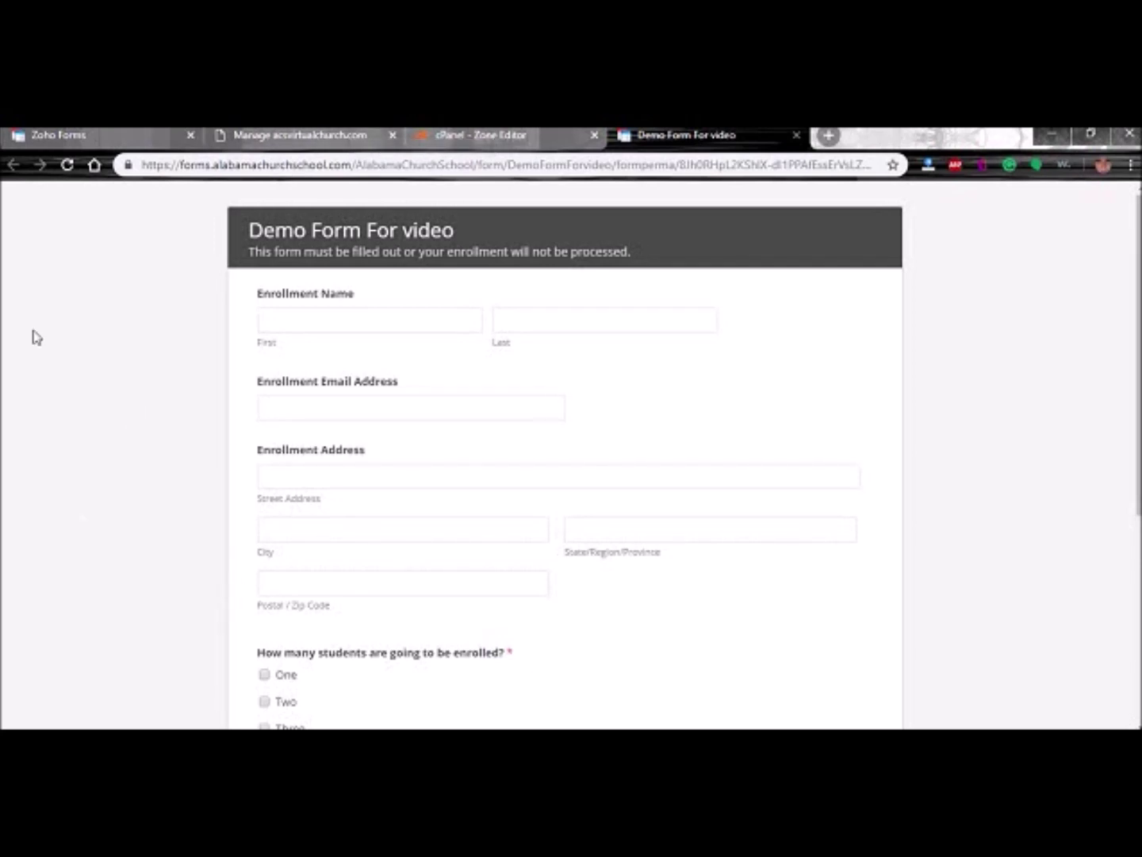
click(198, 136)
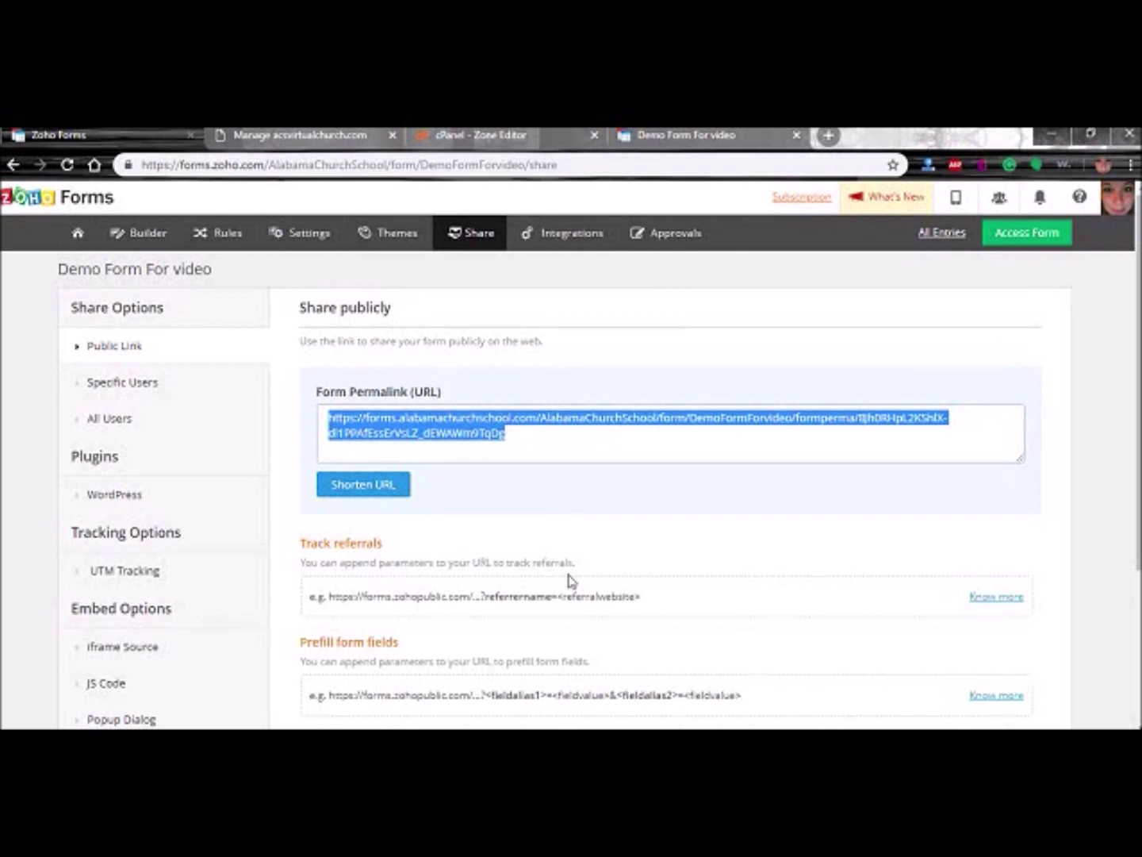
- Drag a Payment field onto the Demo Form For video canvas above Signature
click(135, 236)
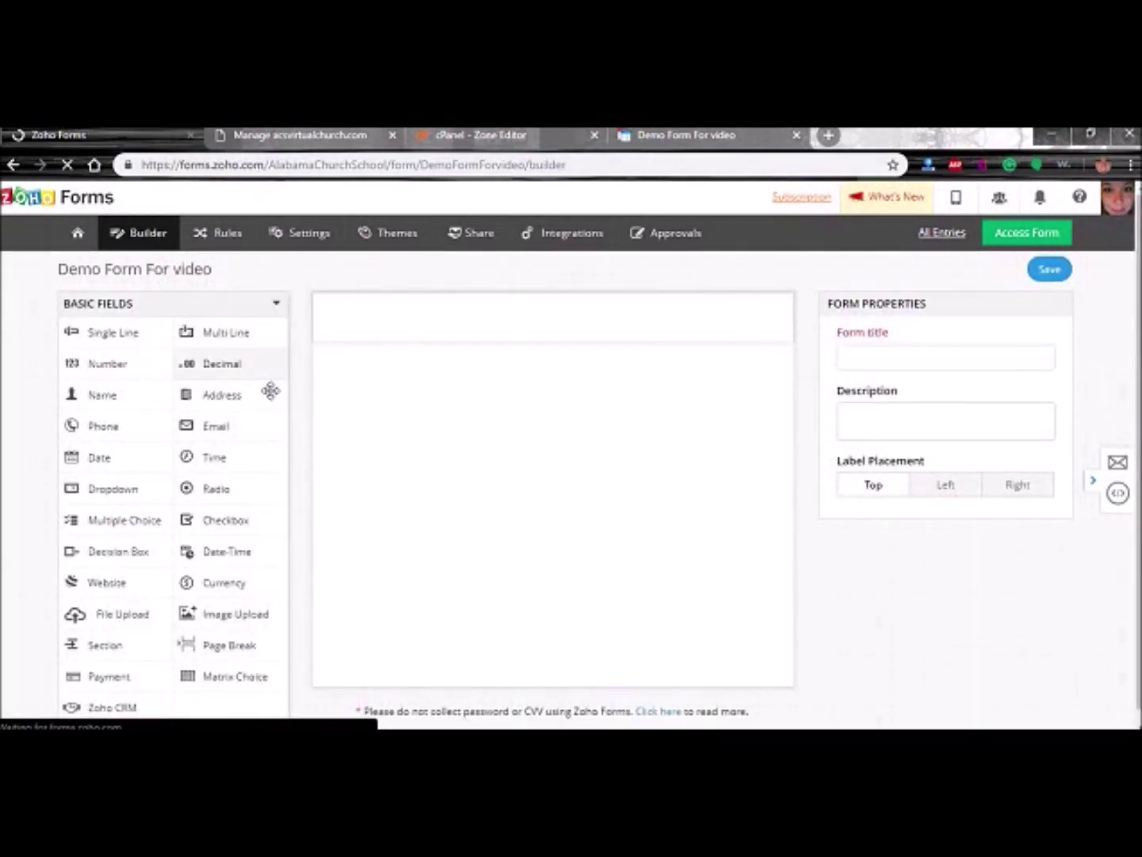
scroll(306, 382, down, 4)
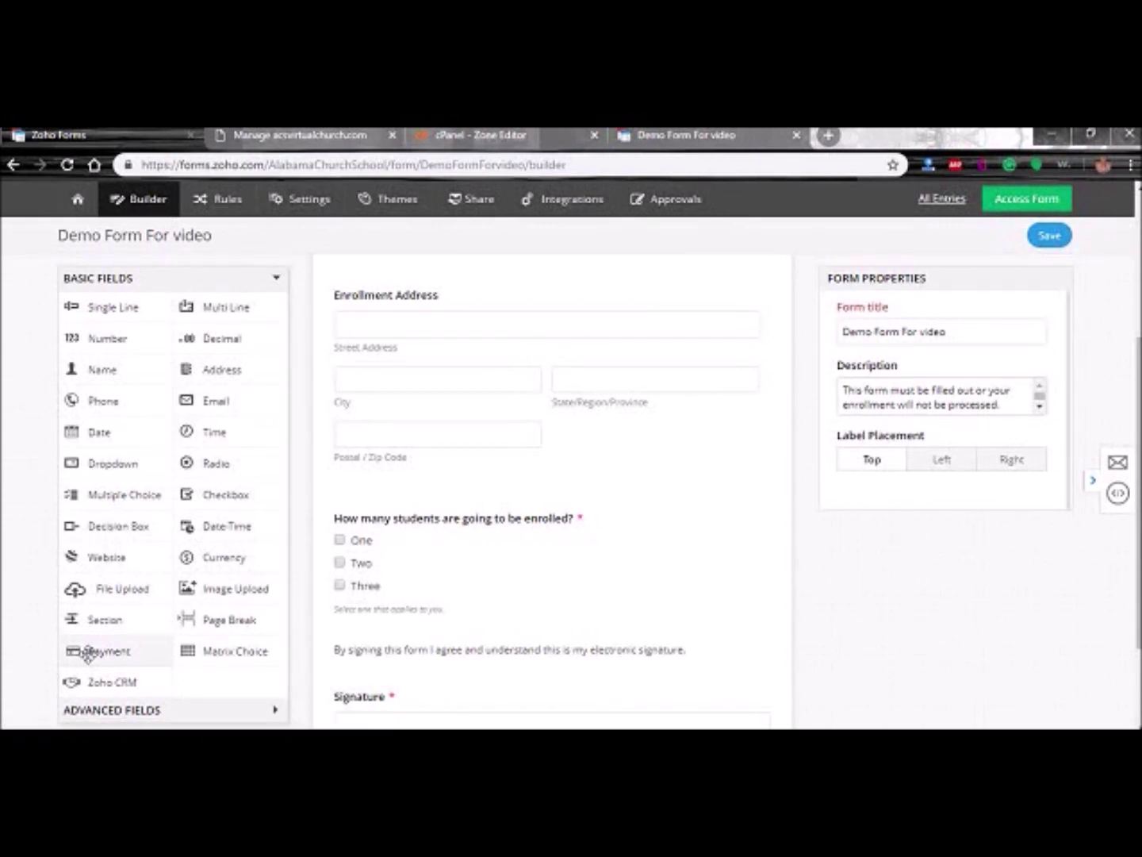
scroll(786, 643, down, 2)
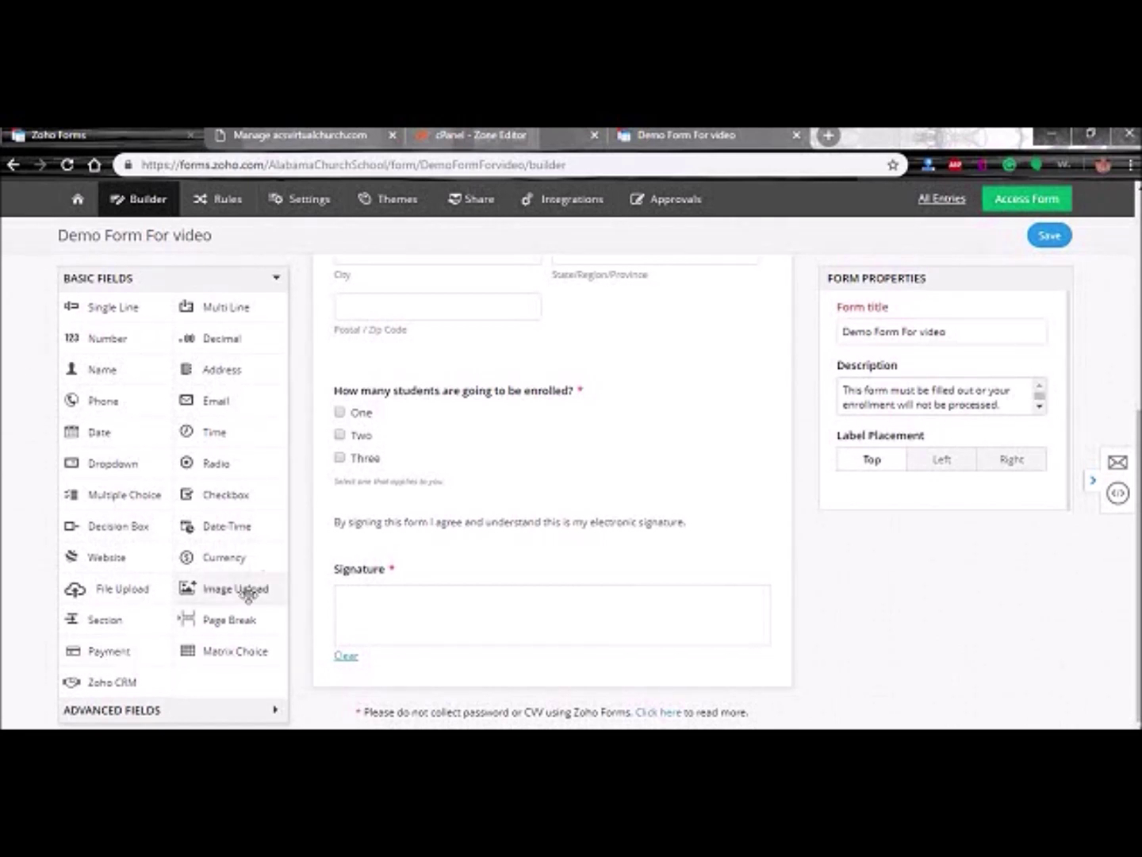
mouse_move(108, 652)
mouse_down()
mouse_move(319, 683)
mouse_move(431, 680)
mouse_move(474, 601)
mouse_up()
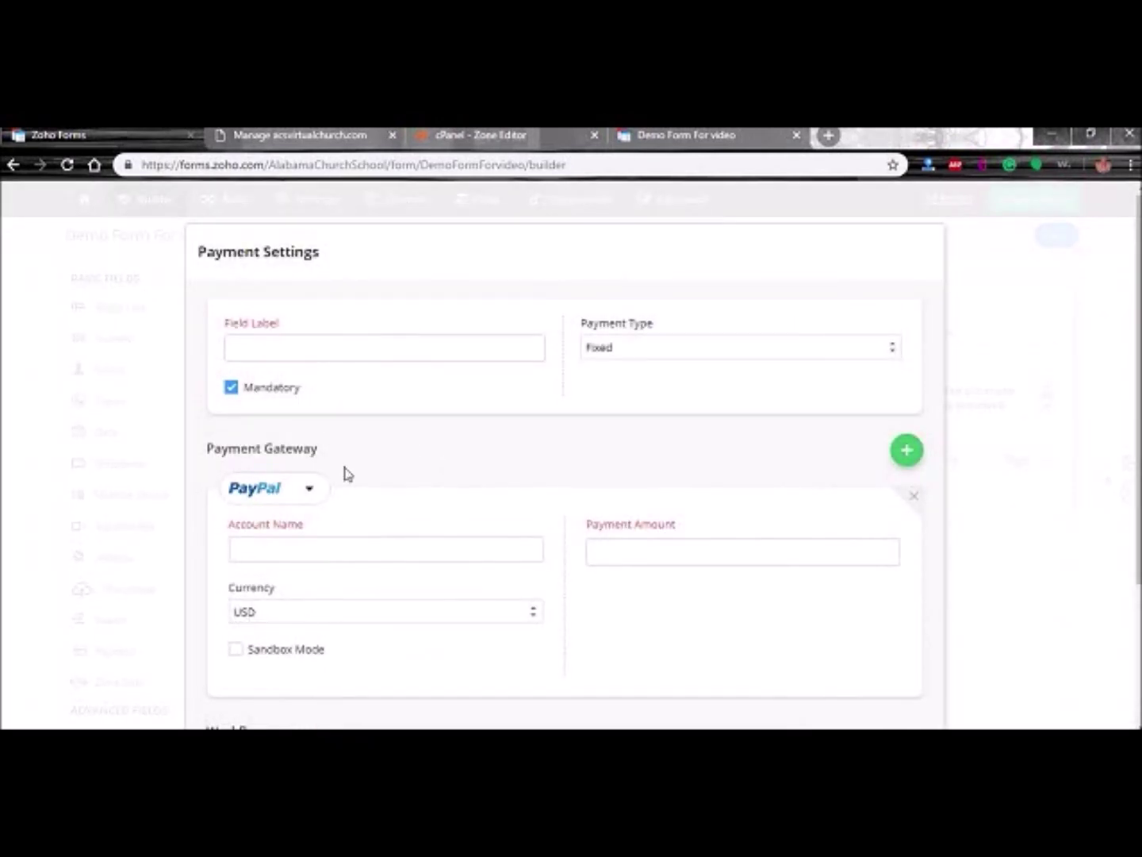
- Configure 'Payment for Enrollment' as a fixed 92.47 USD PayPal payment with the account e-mail
click(310, 490)
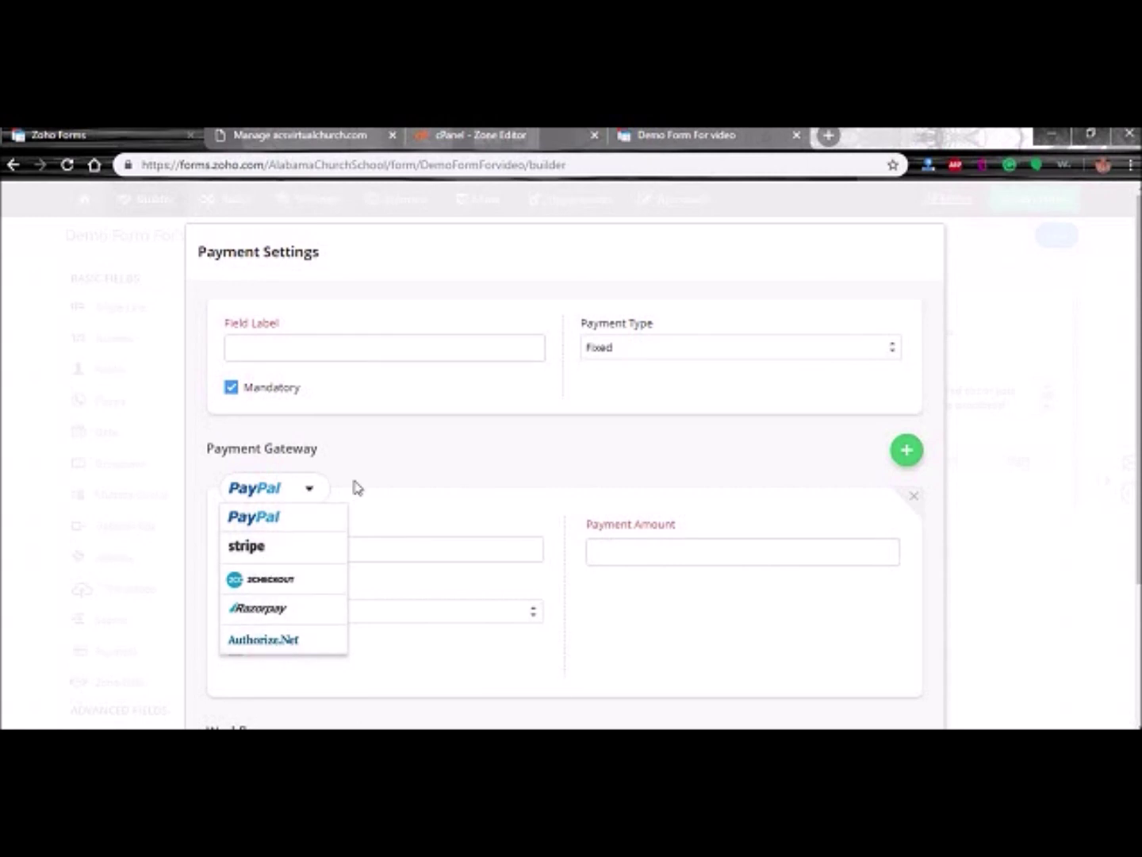
click(394, 456)
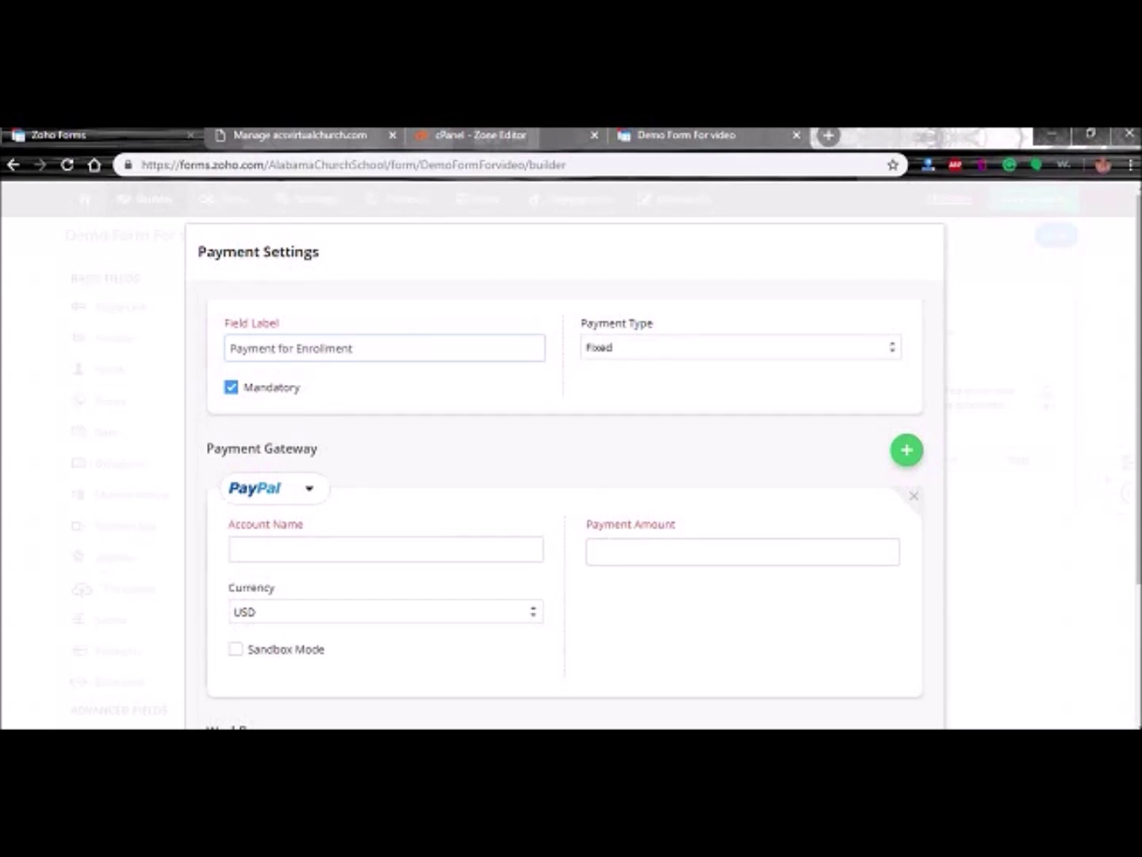
click(834, 354)
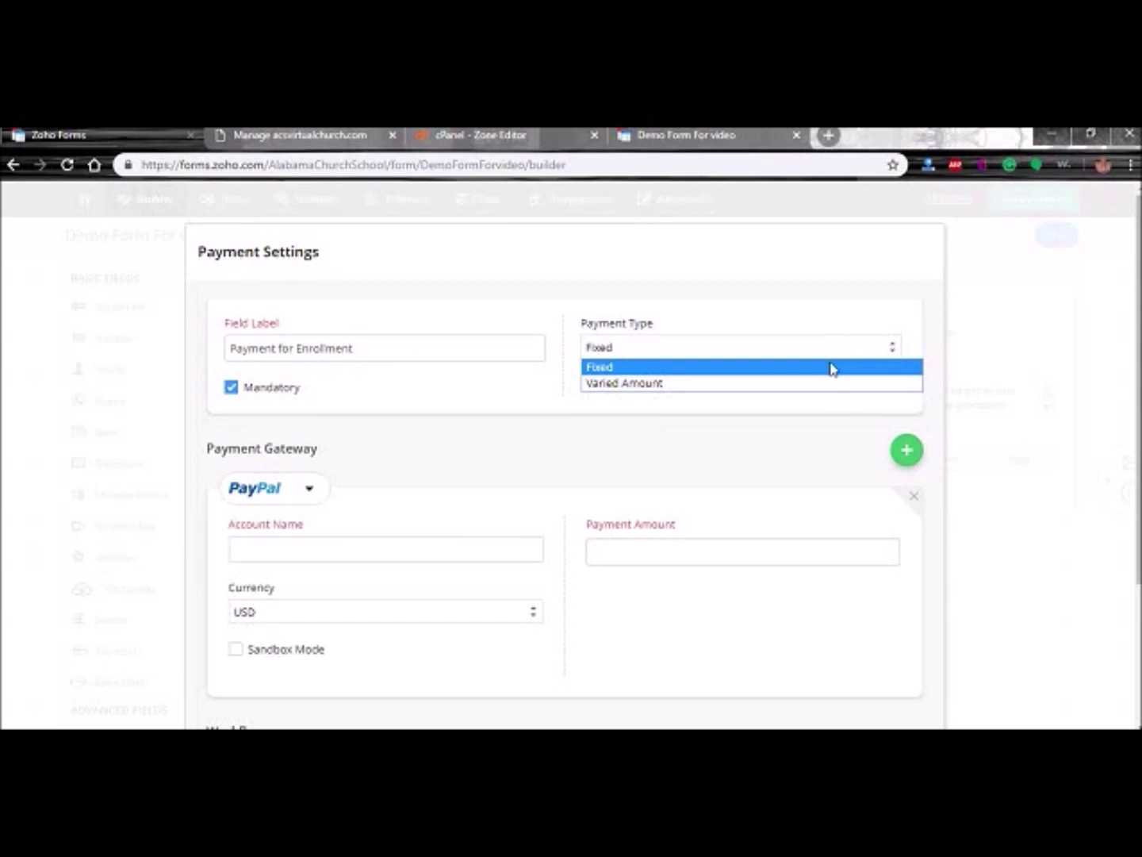
click(832, 367)
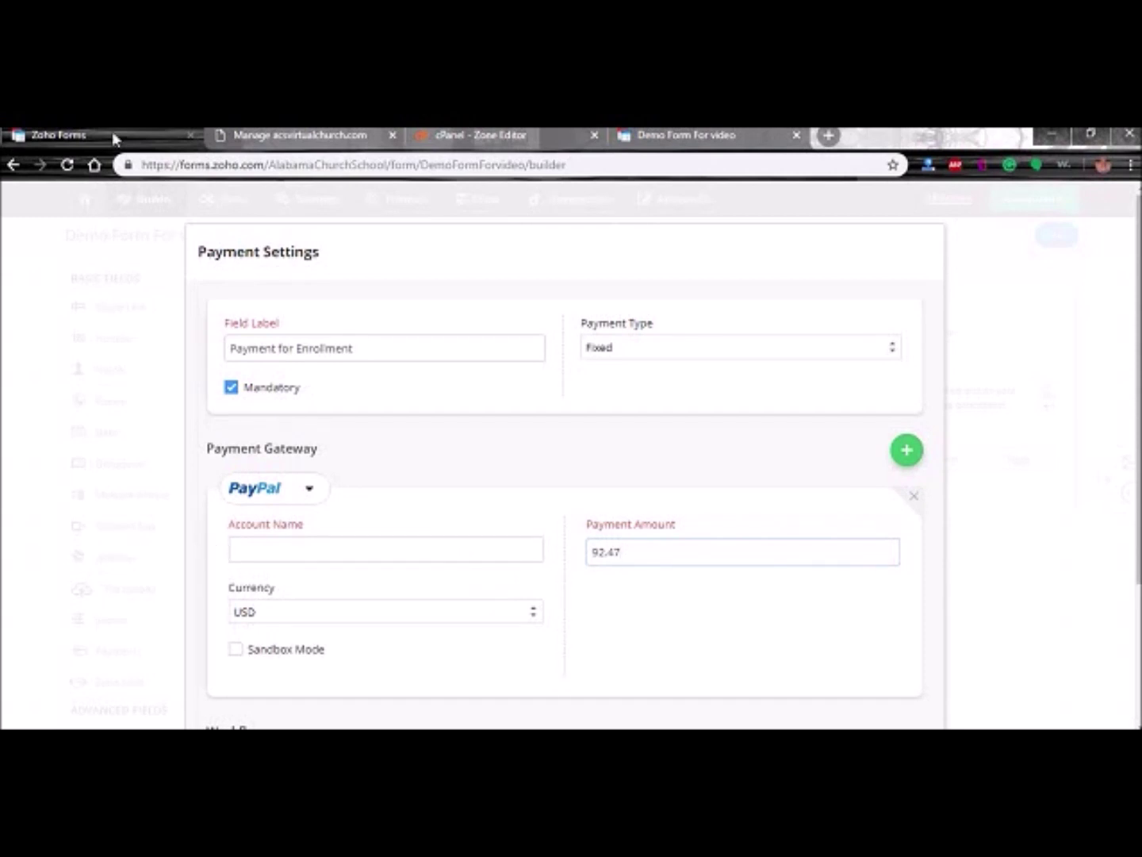
click(309, 547)
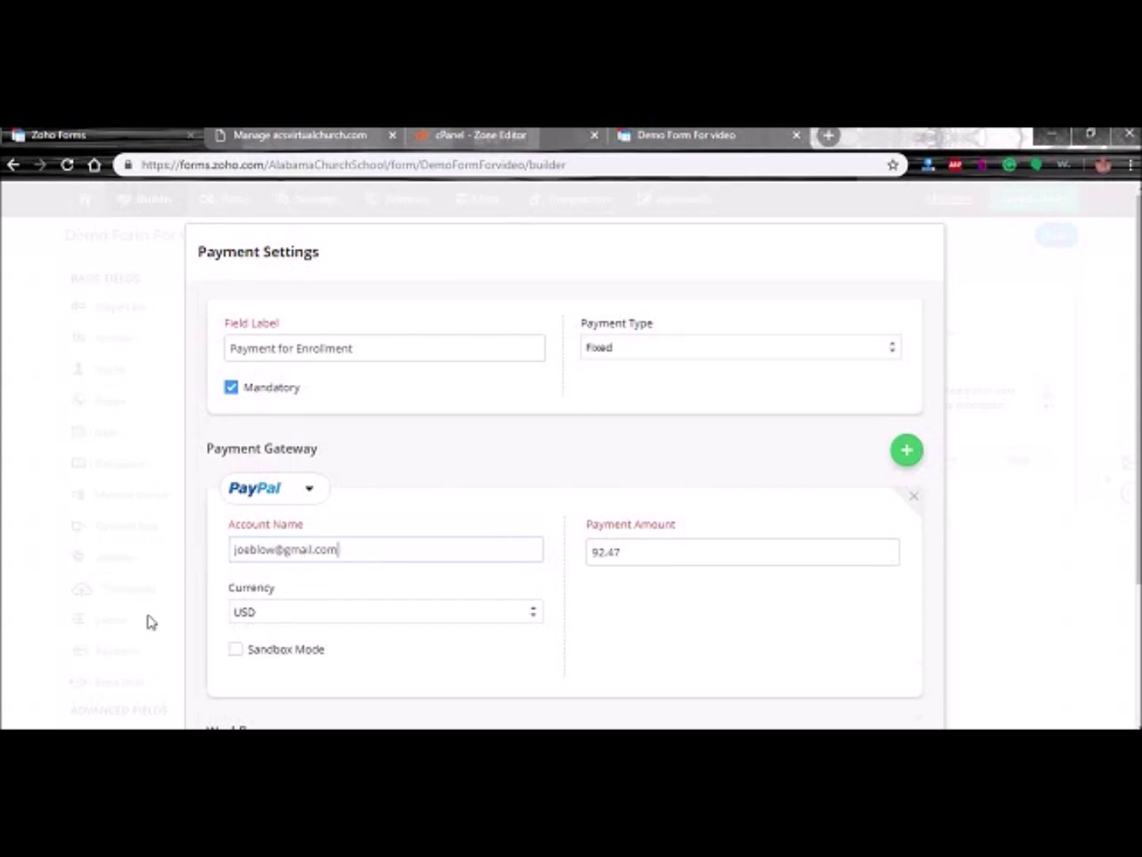
scroll(222, 632, down, 1)
scroll(690, 569, down, 2)
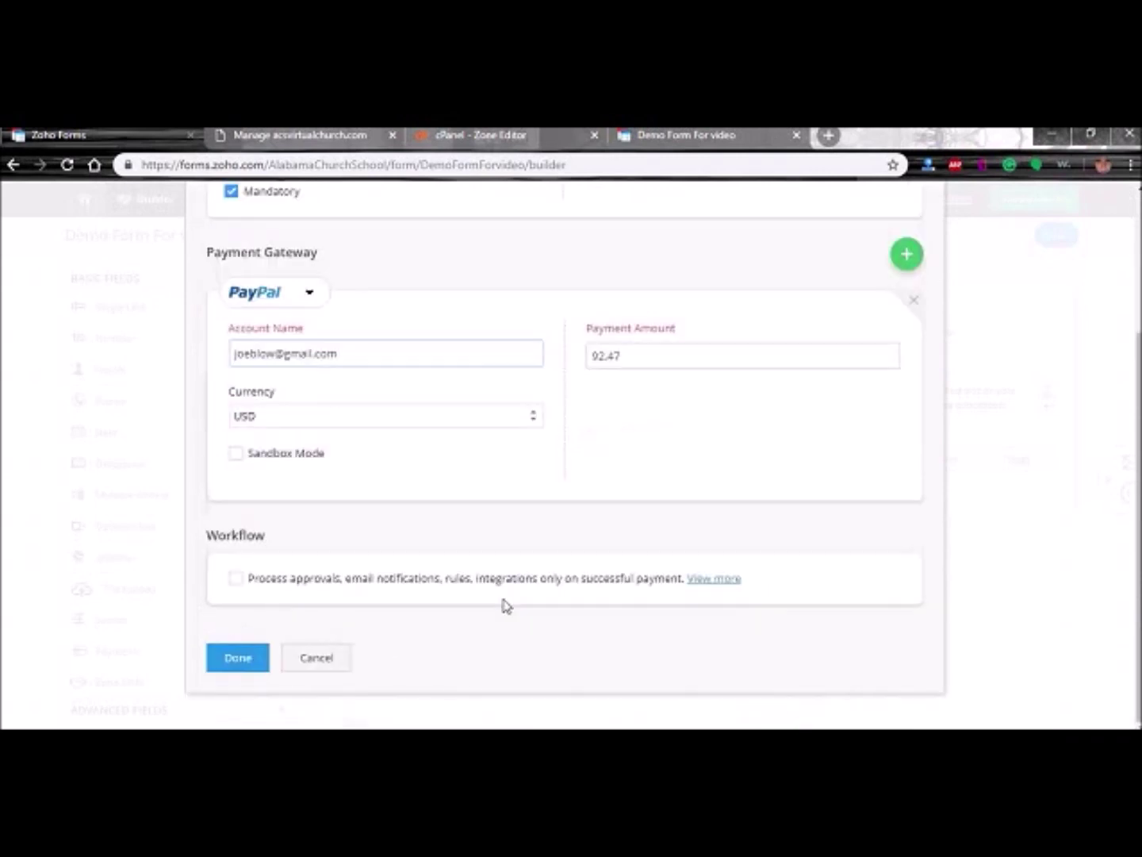
click(242, 660)
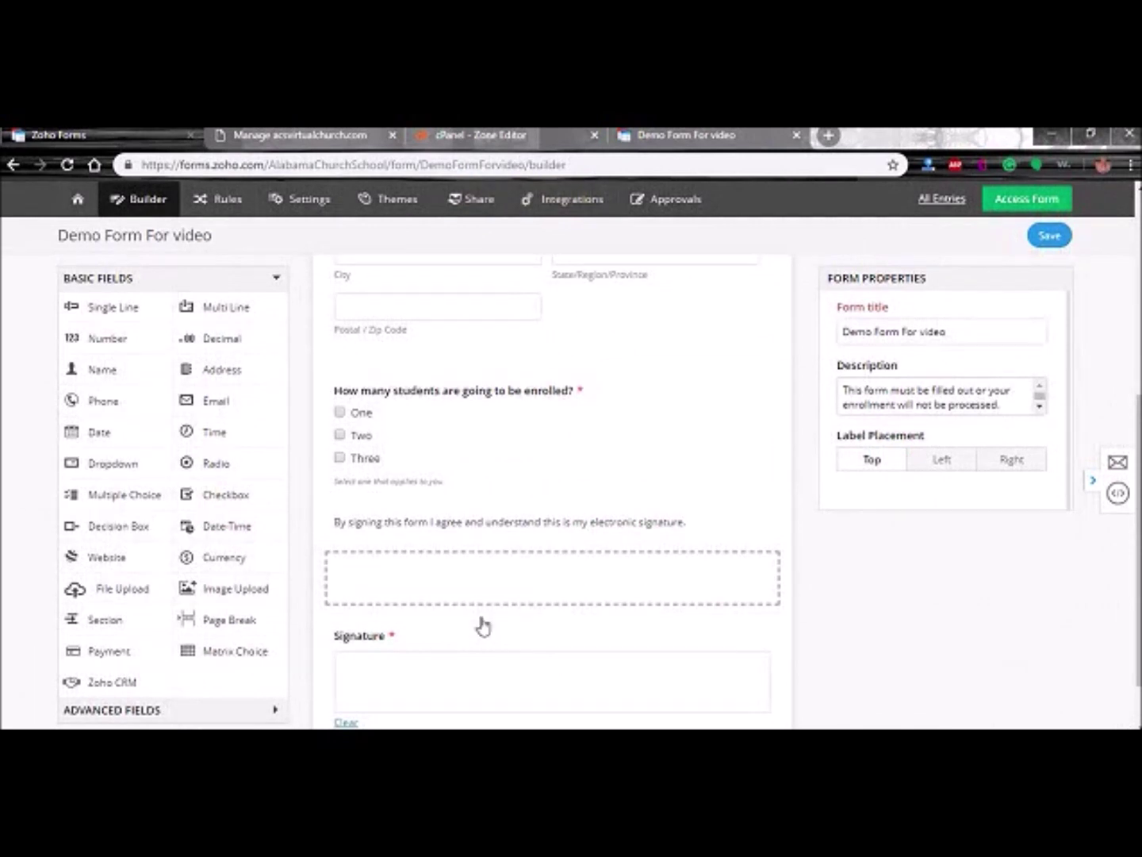
- Save the form and open the published form in a new tab
click(1048, 238)
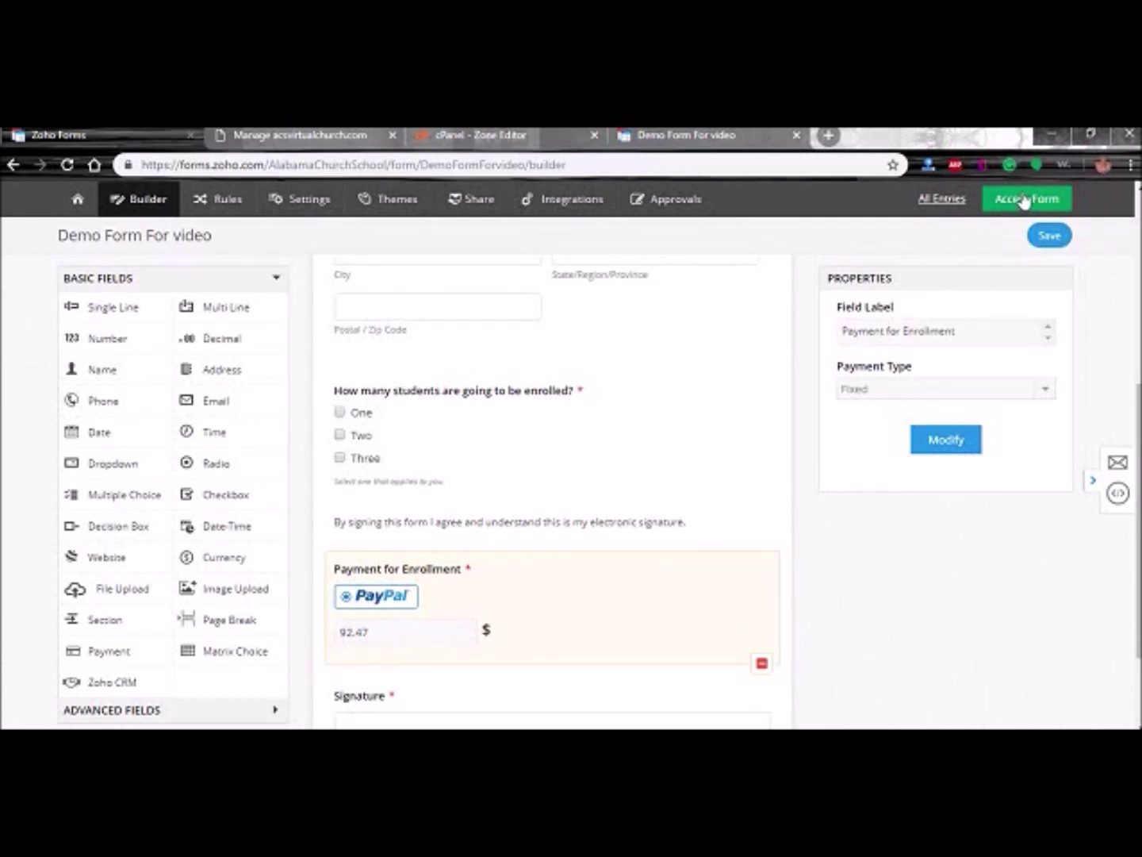
click(1025, 200)
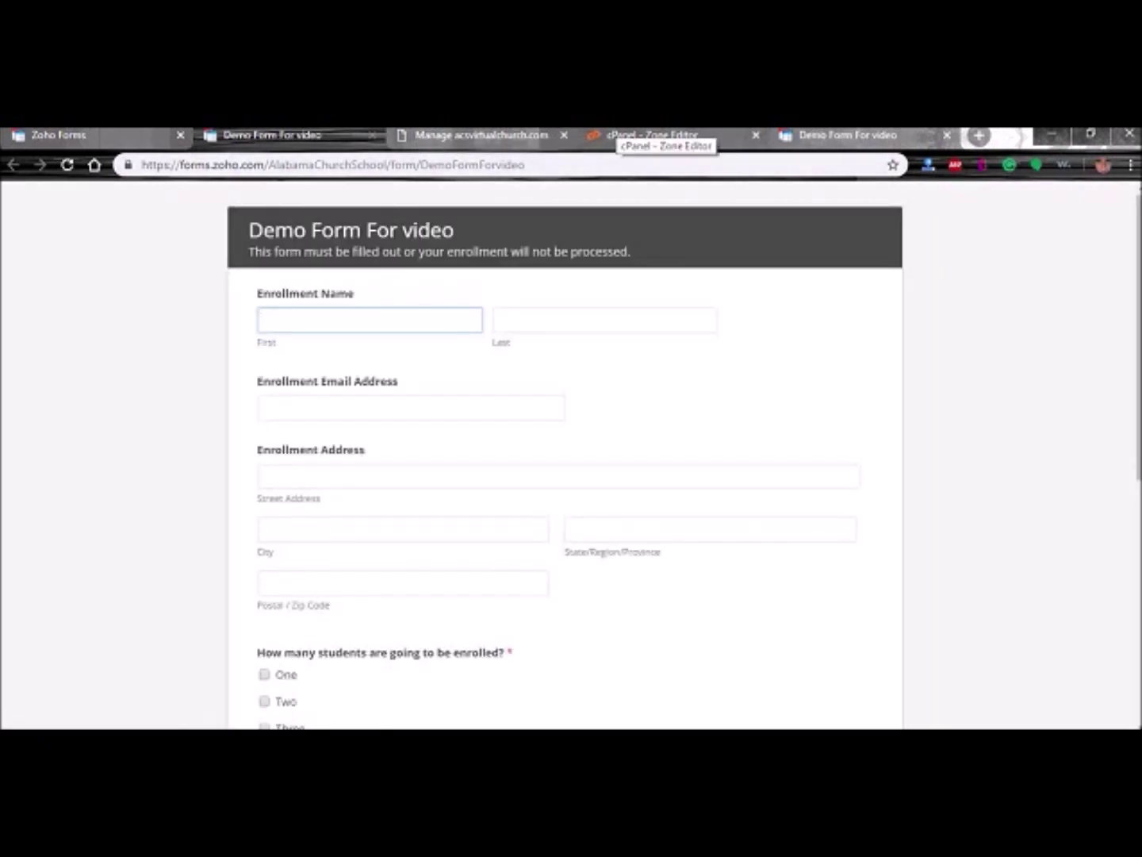
click(88, 135)
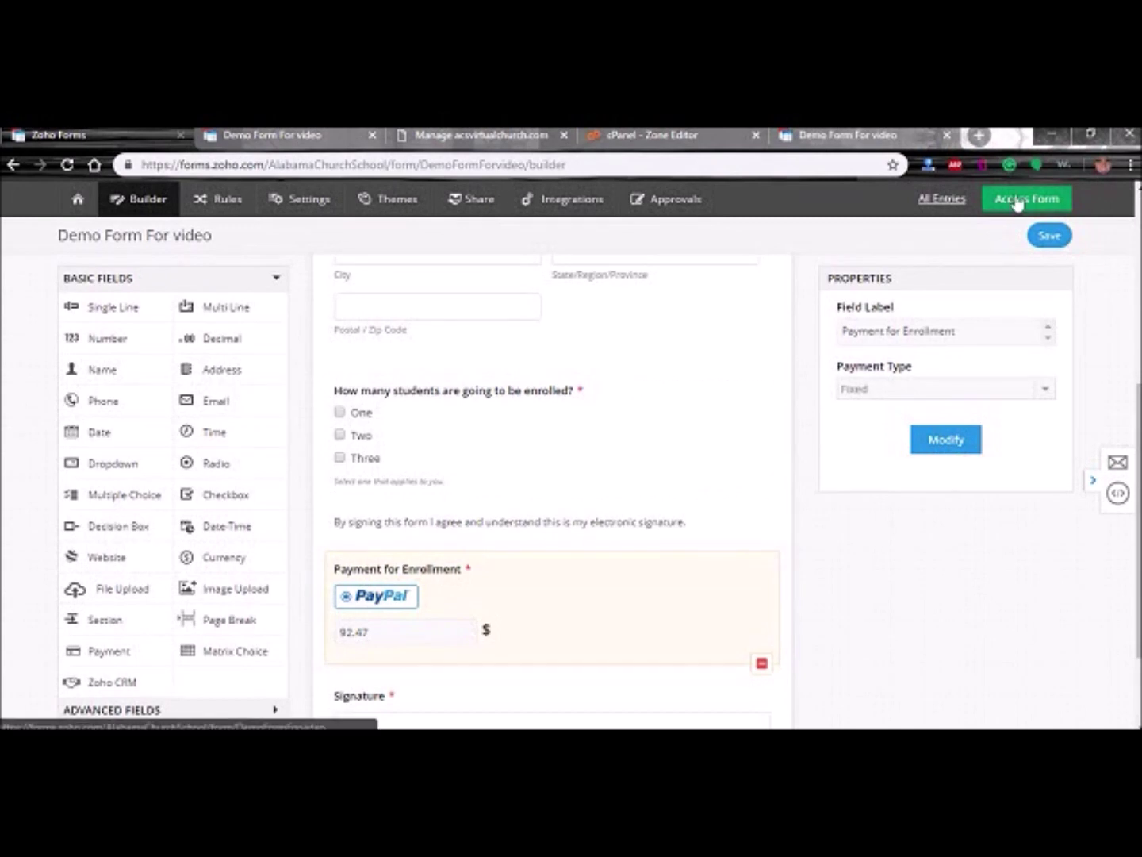
click(1018, 204)
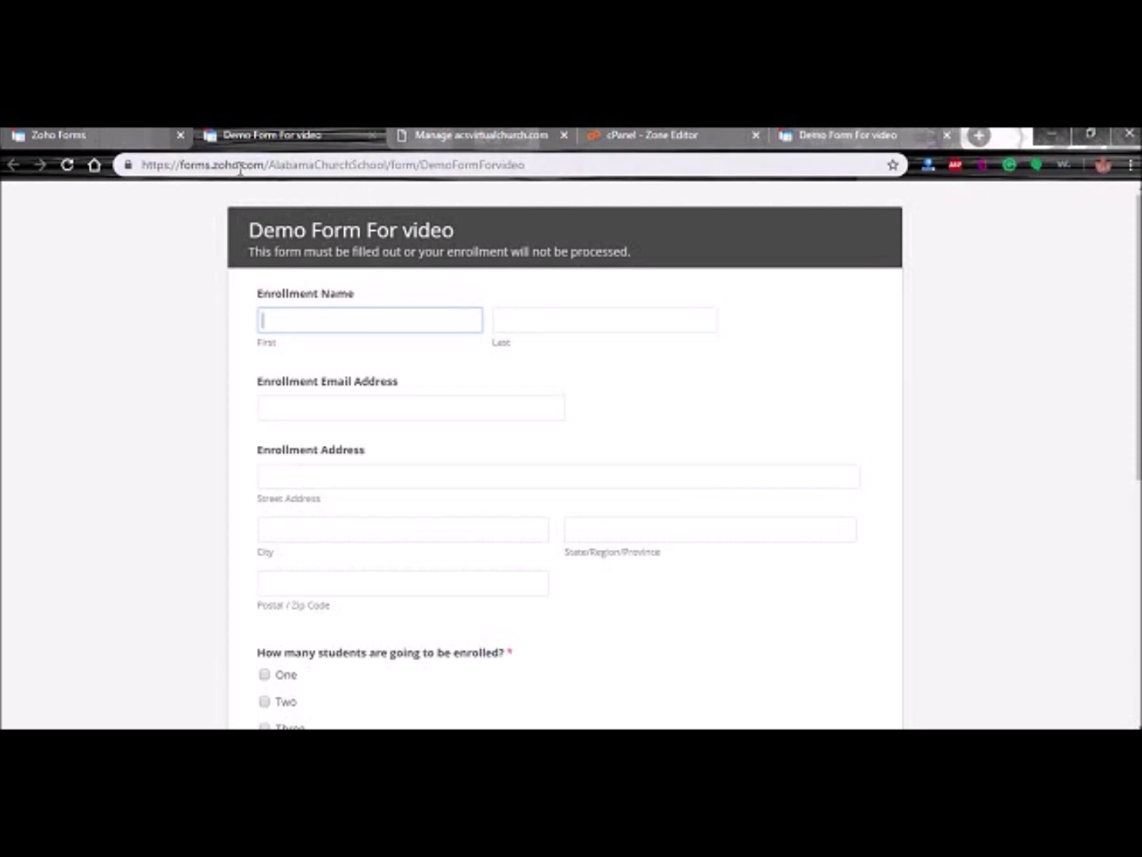
- Compare the live form's forms.zoho.com address with the custom subdomain tab
click(269, 165)
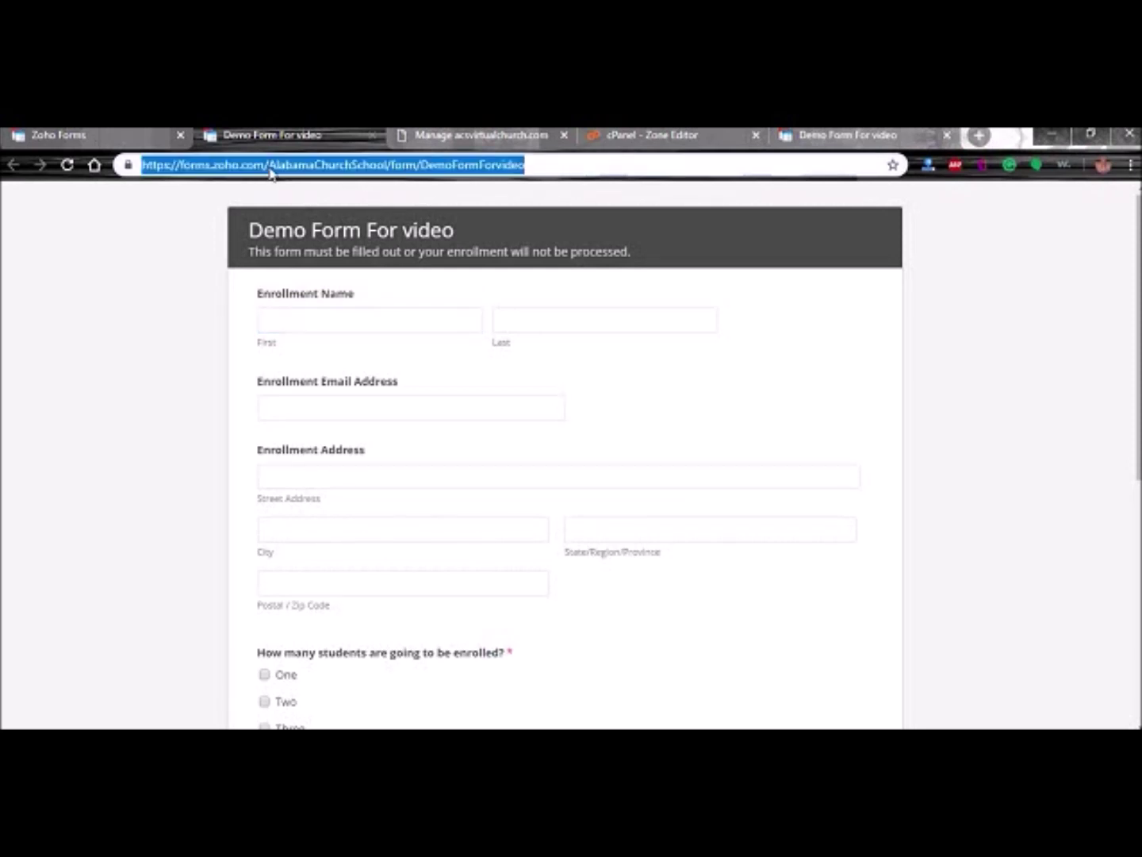
click(508, 137)
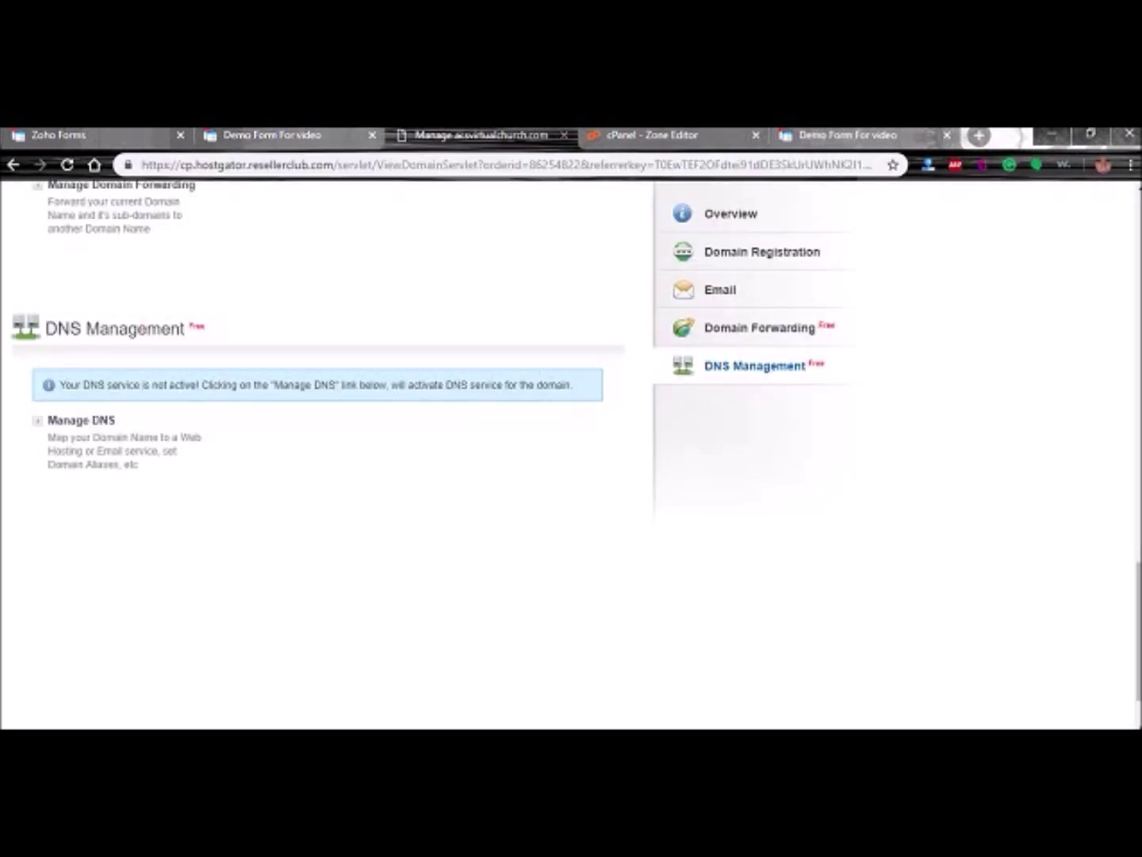
click(841, 135)
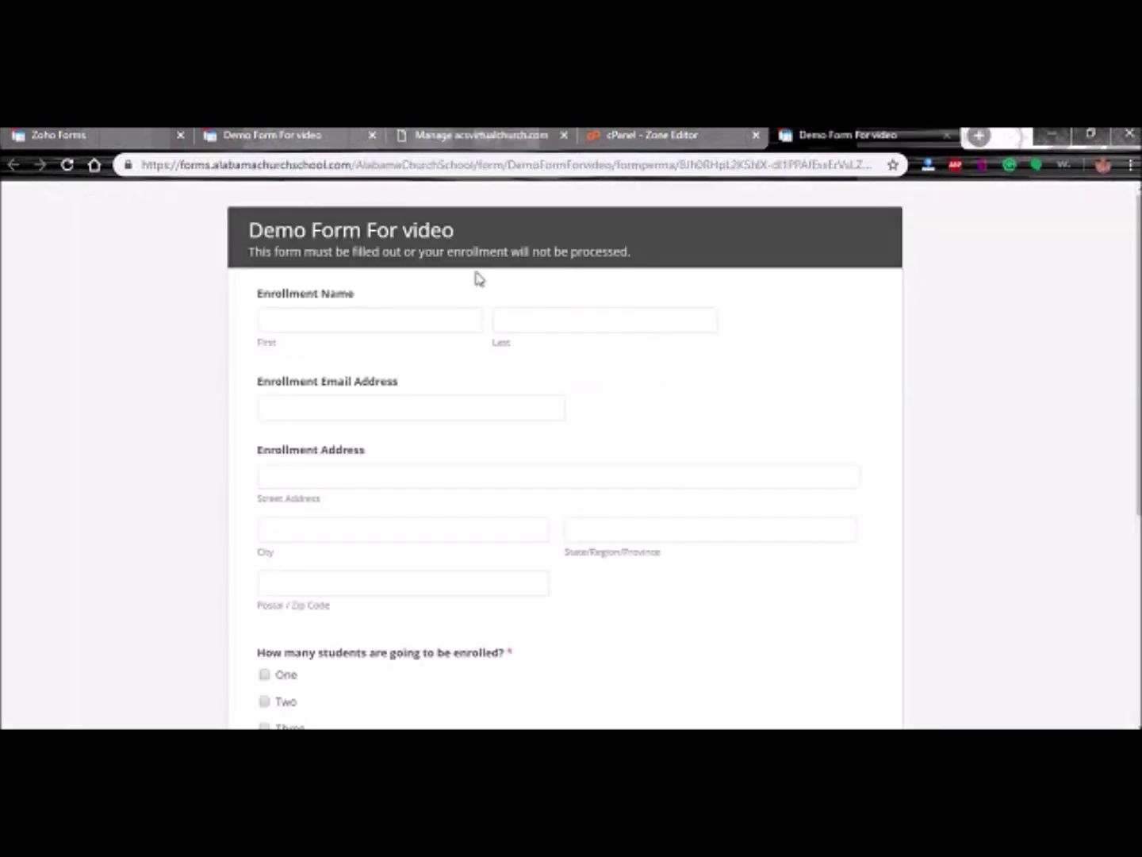
click(263, 164)
click(77, 136)
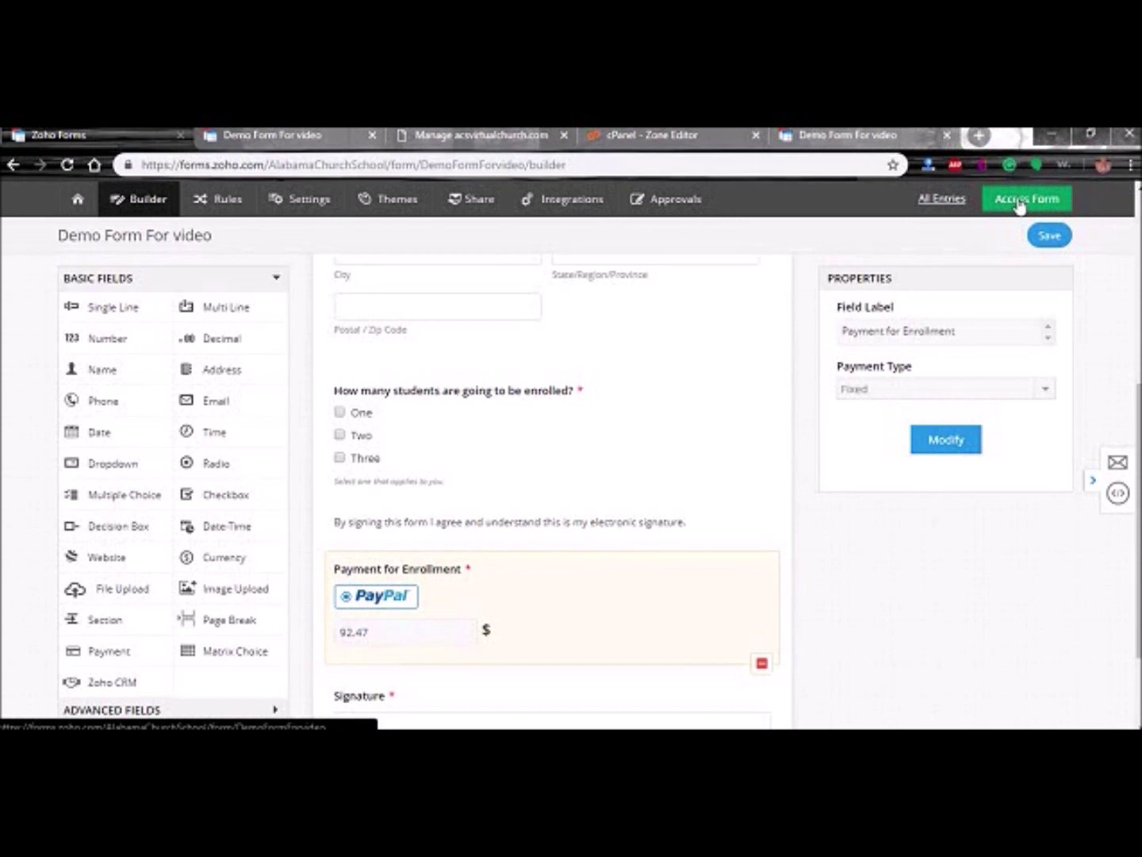
click(847, 135)
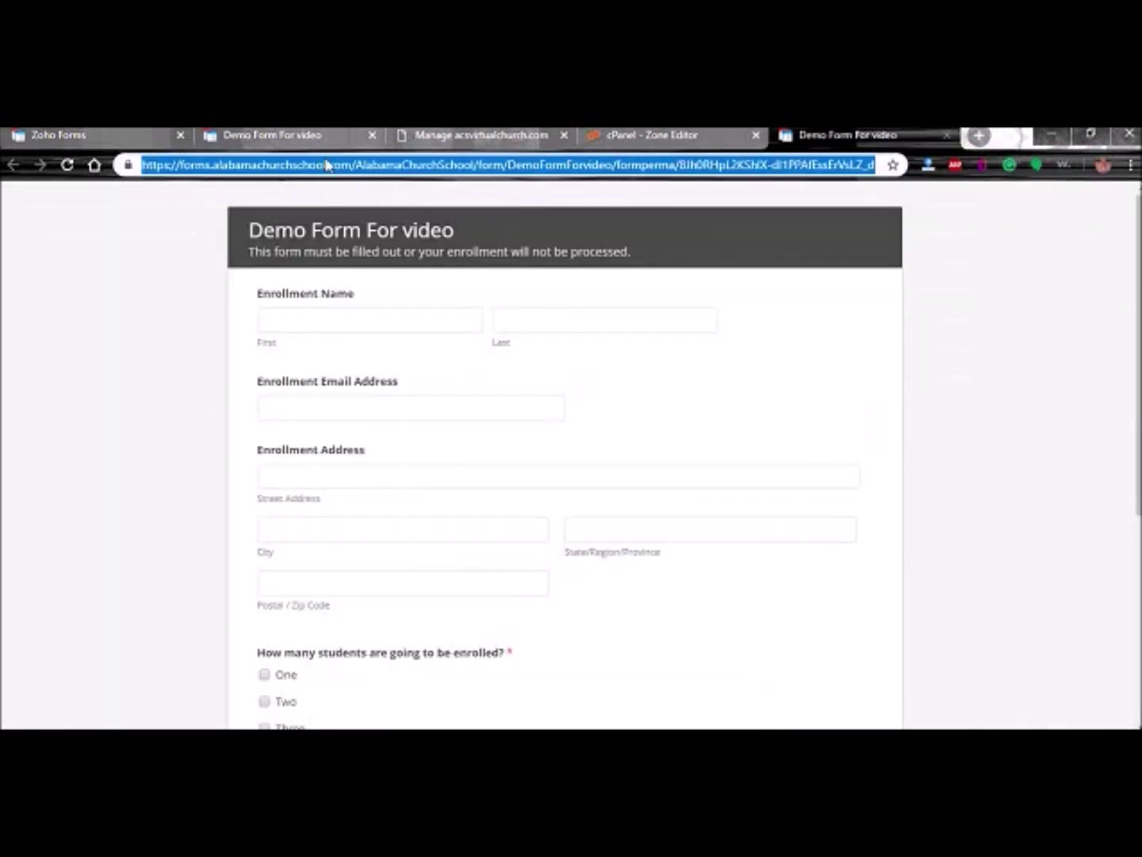
click(104, 136)
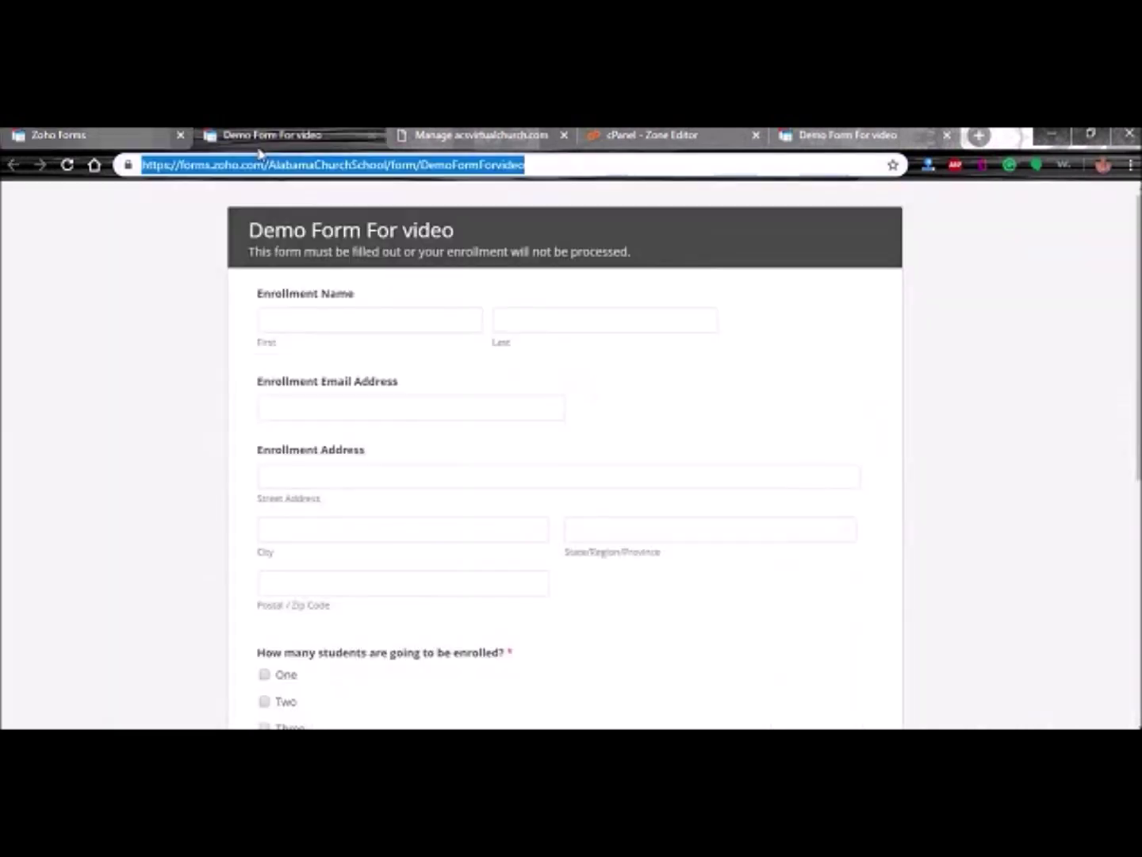
- Submit a test entry with One student and a drawn signature, then close its tab
scroll(407, 525, down, 5)
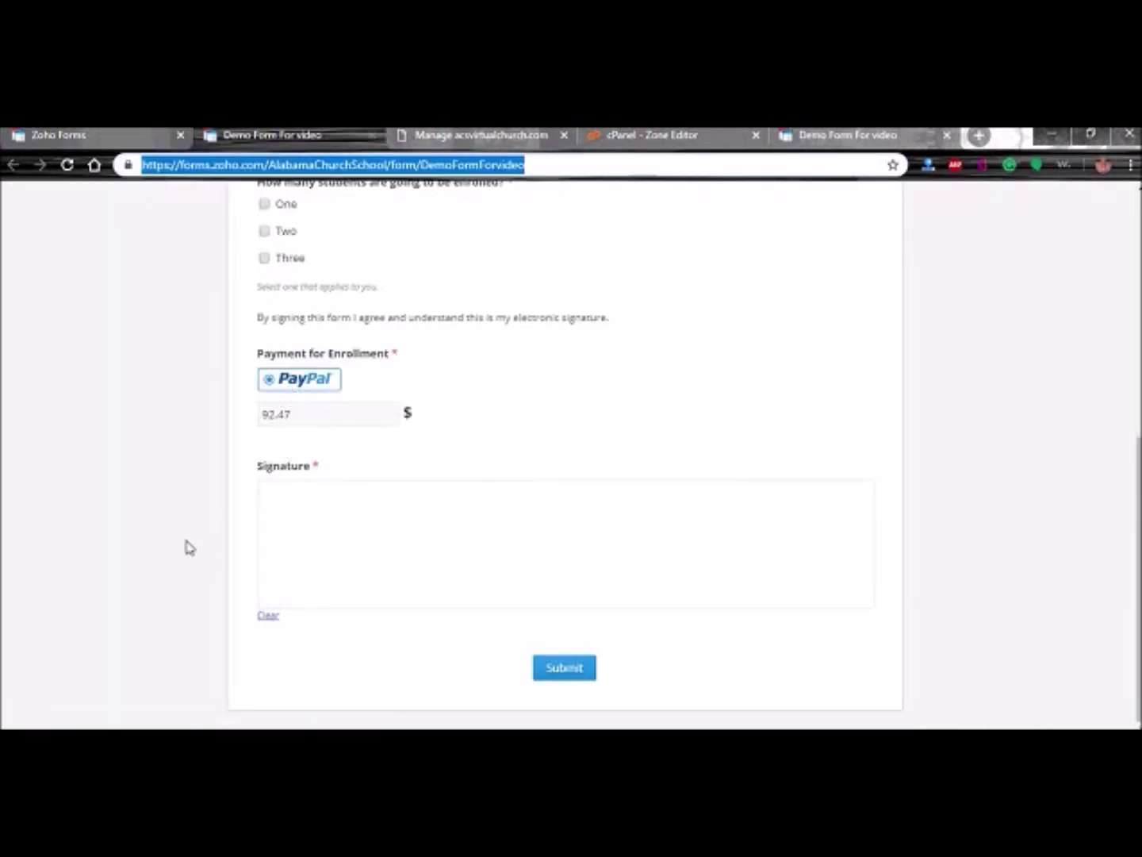
drag(362, 539, 743, 530)
click(264, 203)
scroll(164, 479, up, 6)
scroll(112, 483, down, 6)
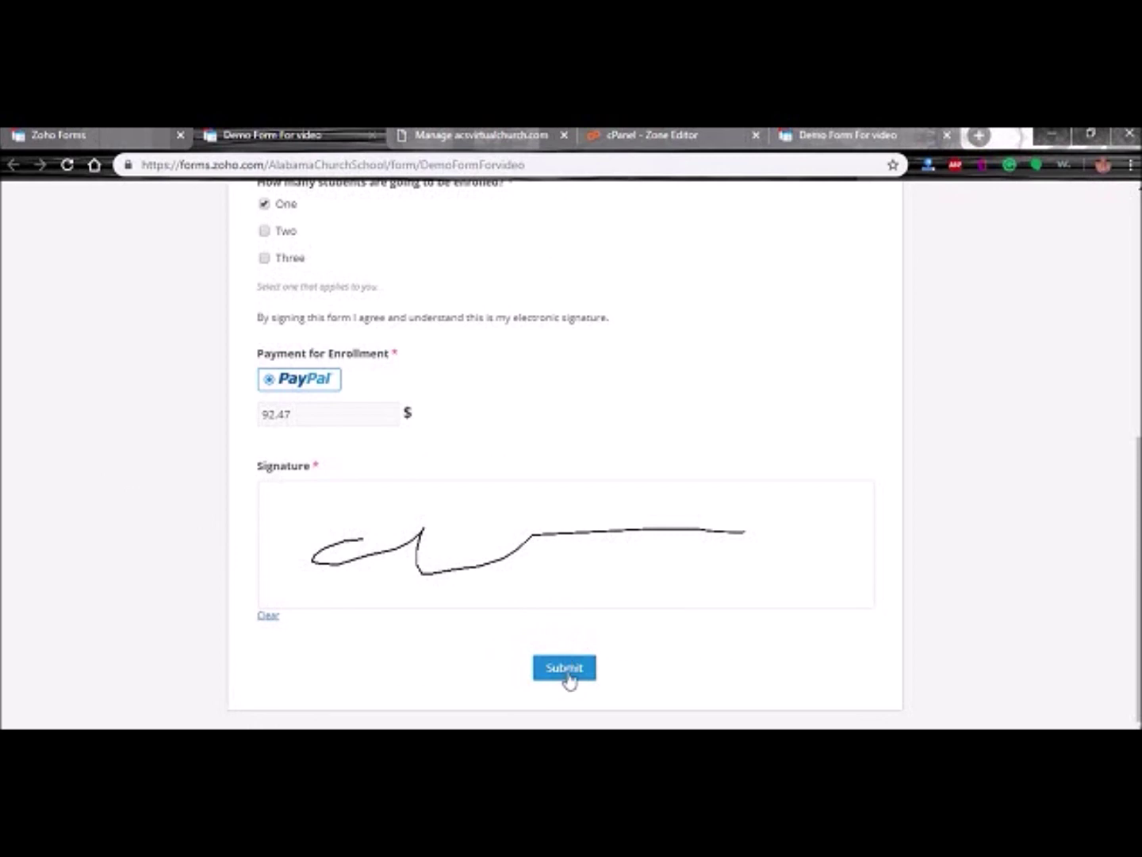
click(557, 673)
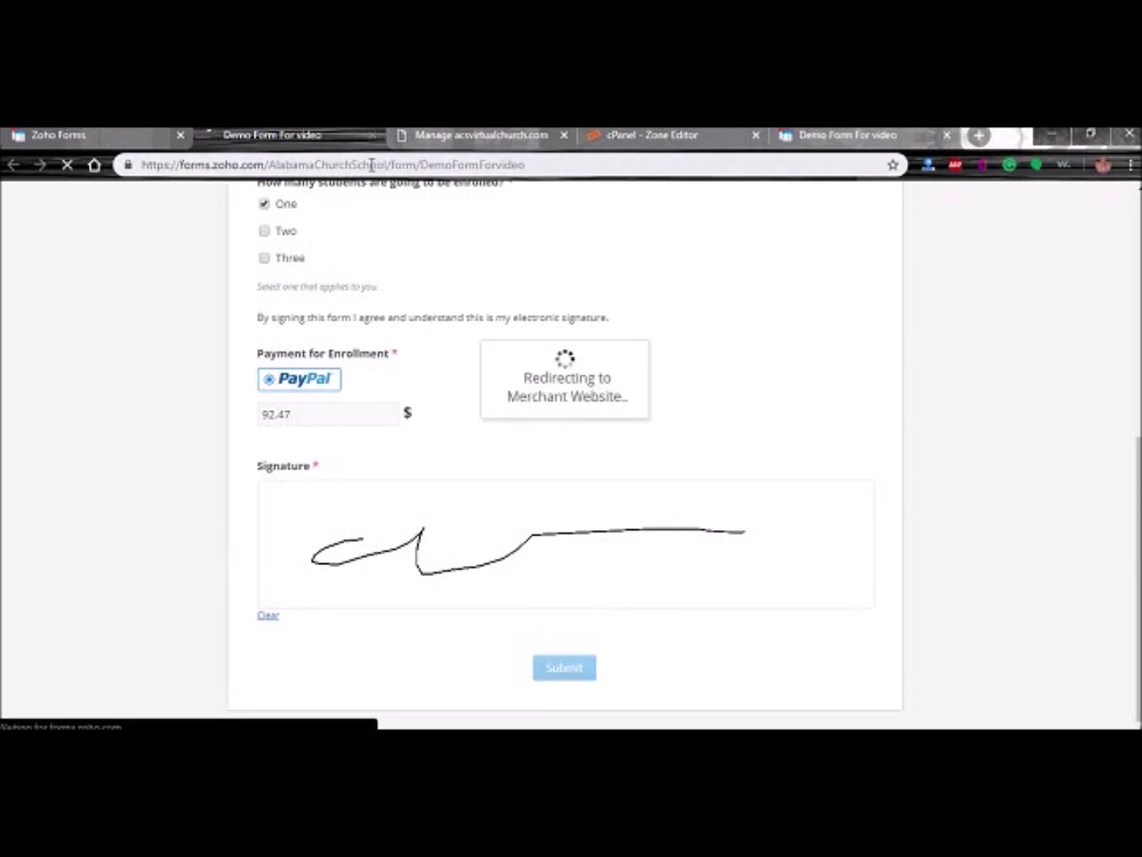
click(373, 135)
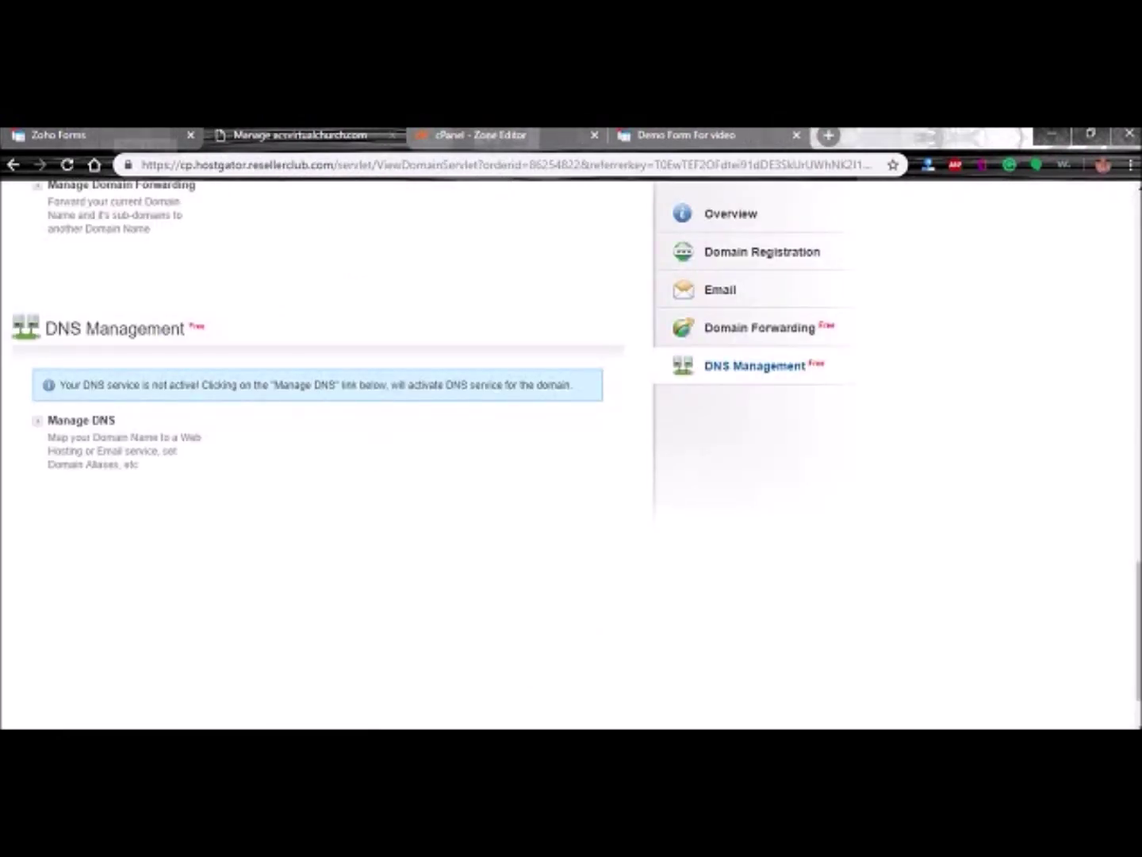
click(142, 135)
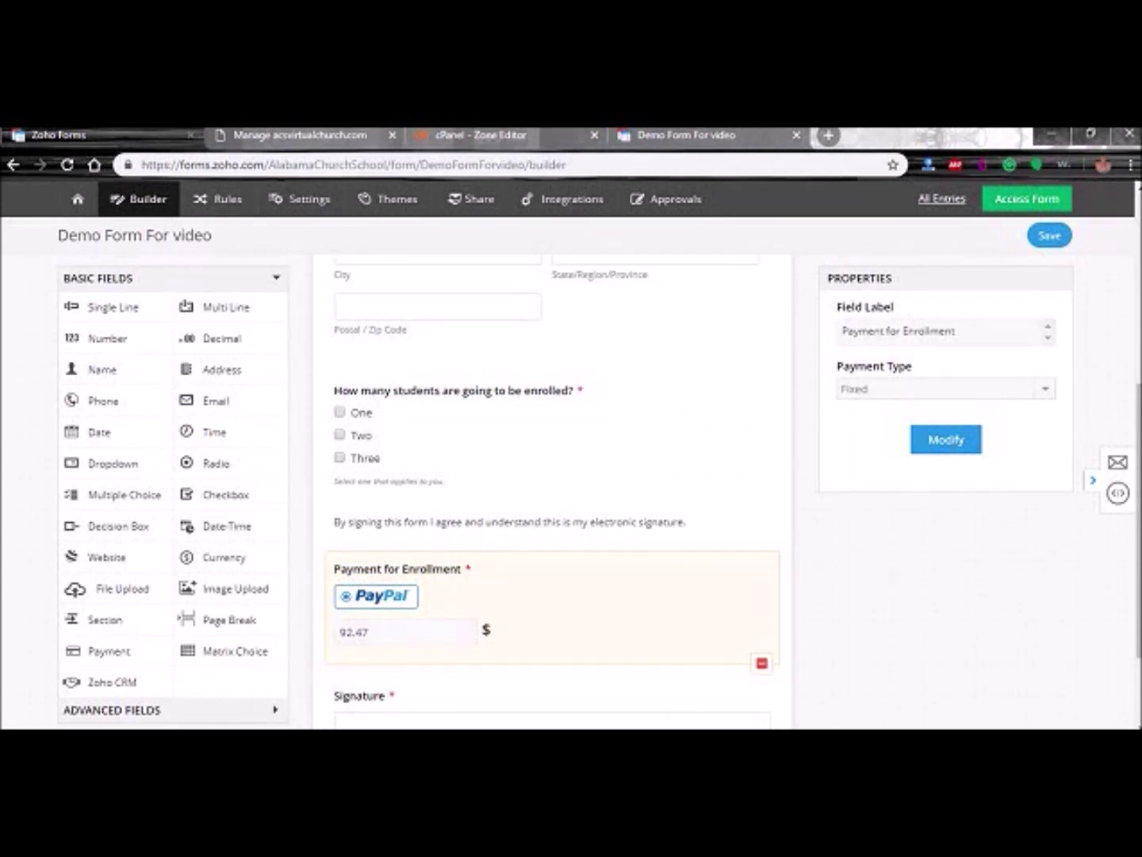
click(762, 738)
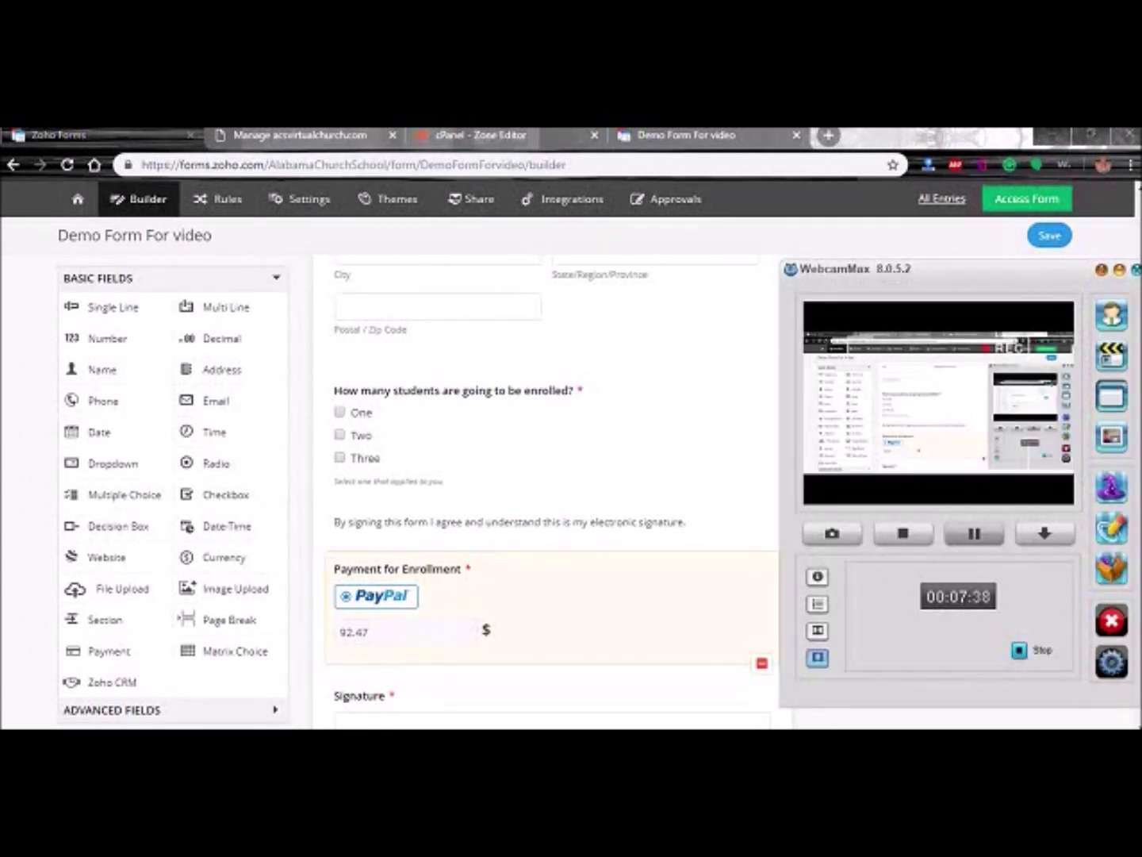